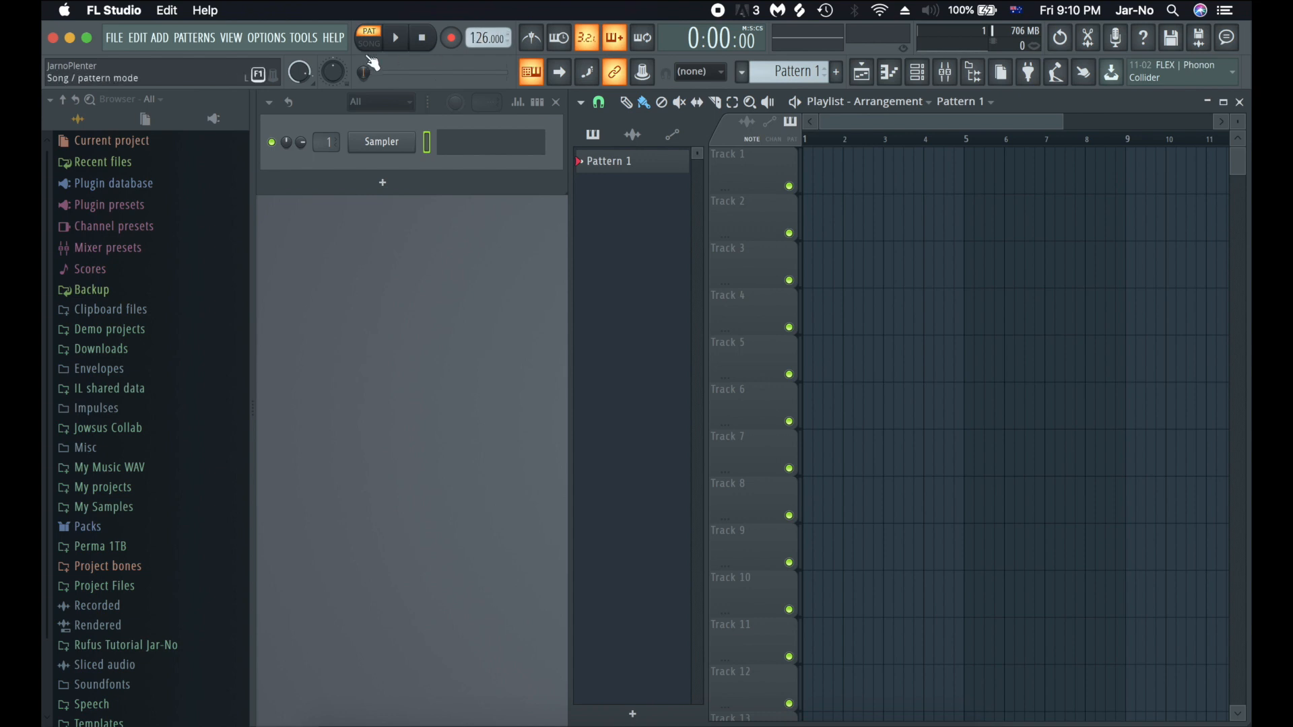
- Expand the Rufus Tutorial Jar-No sample folder in the browser to show its samples
click(316, 99)
scroll(162, 514, down, 3)
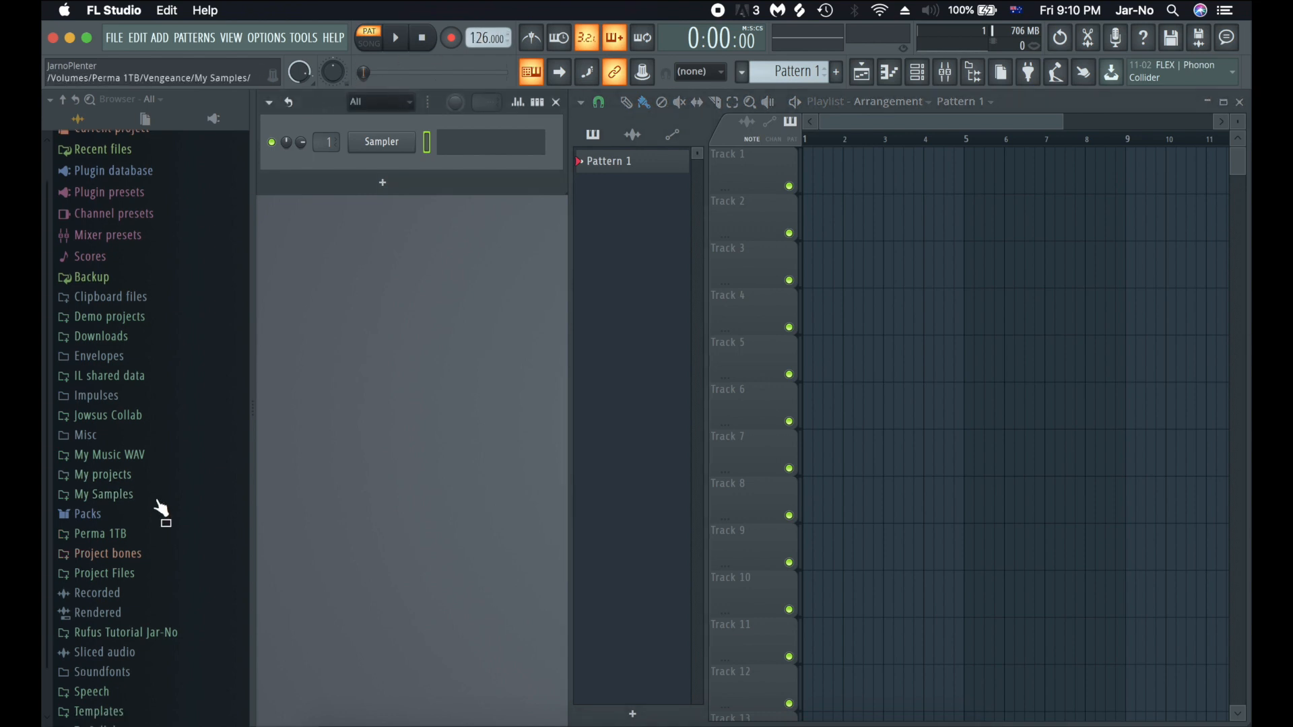
click(149, 579)
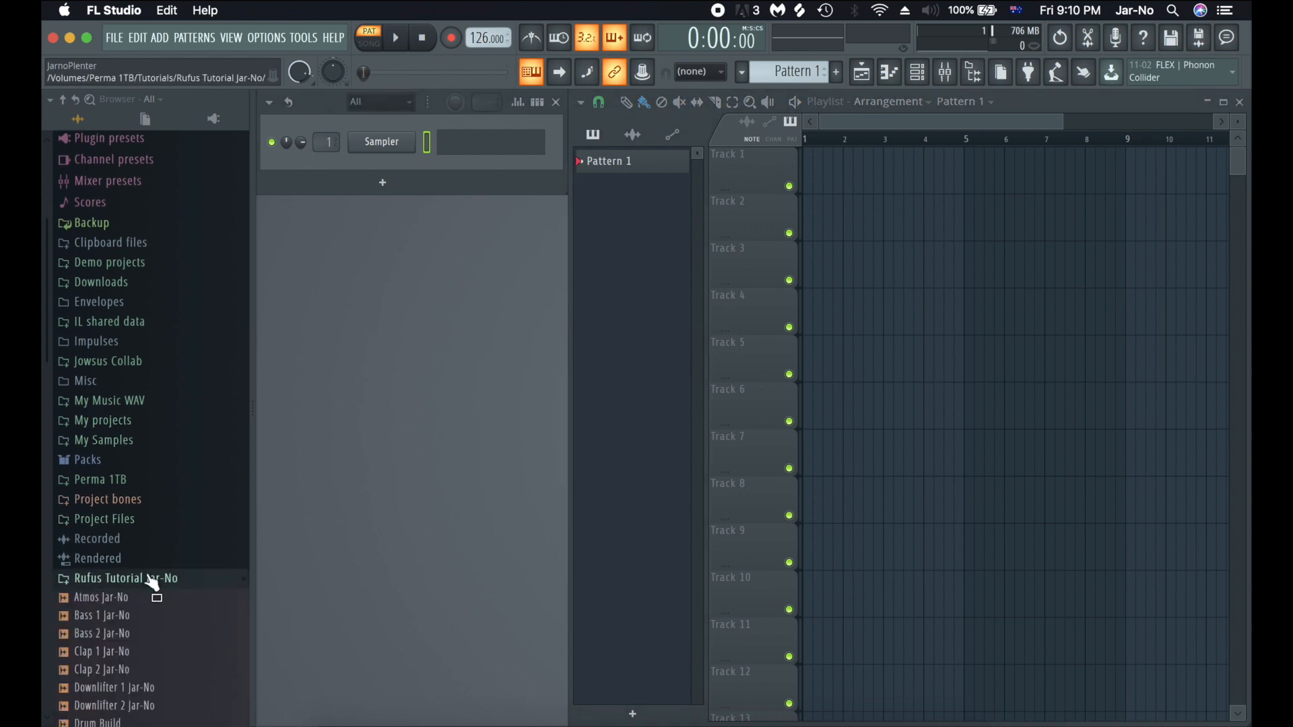
scroll(150, 577, down, 5)
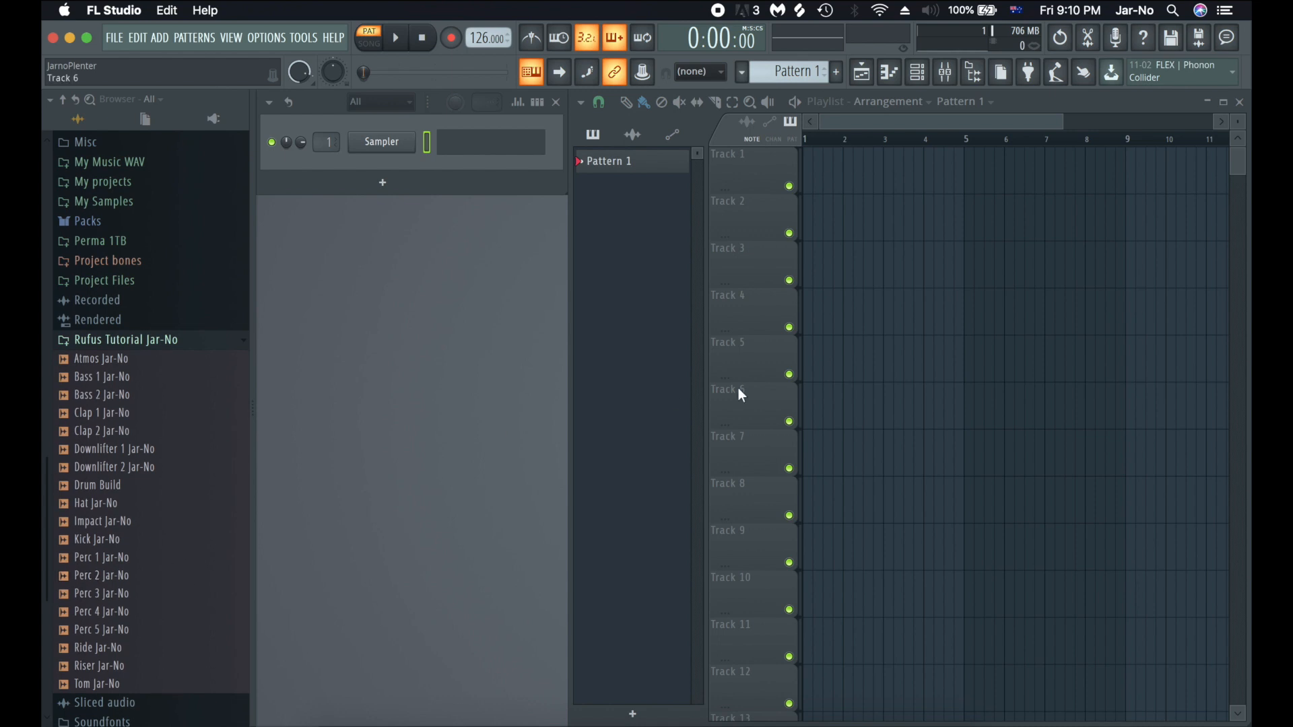
- Insert an FL Keys instrument channel above the existing Sampler channel
right_click(397, 142)
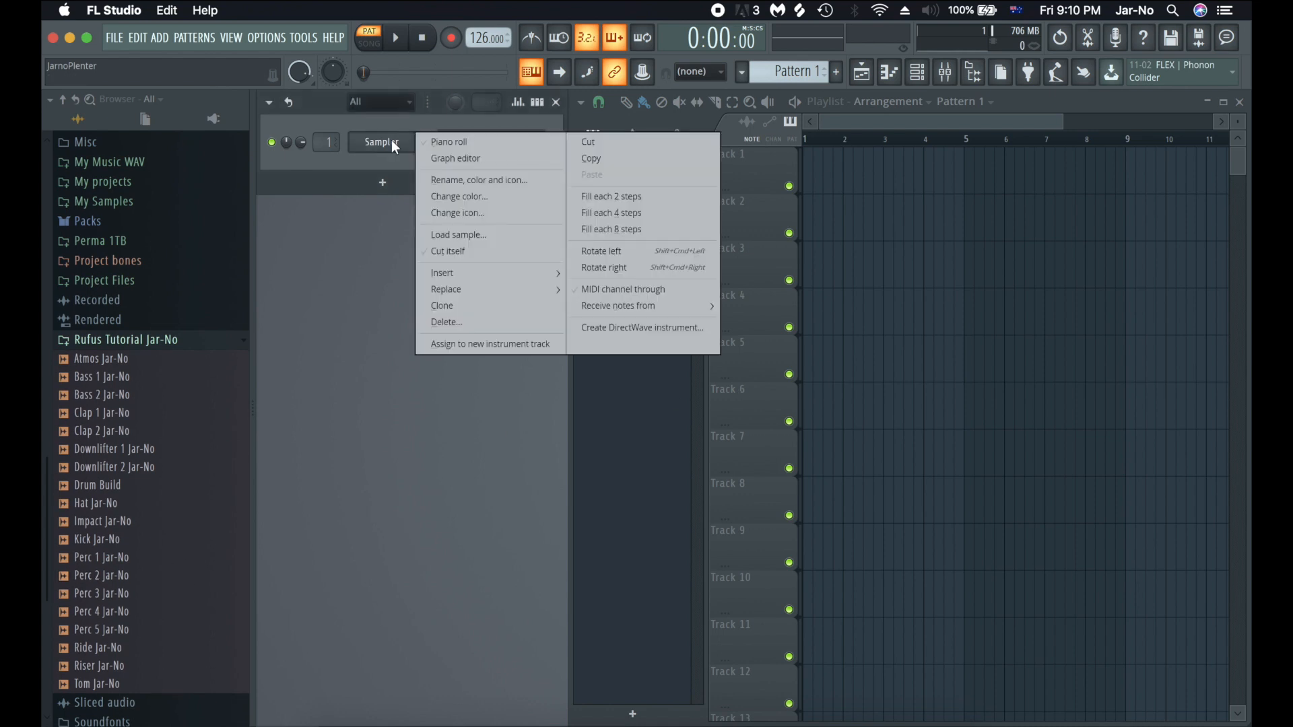
mouse_move(491, 272)
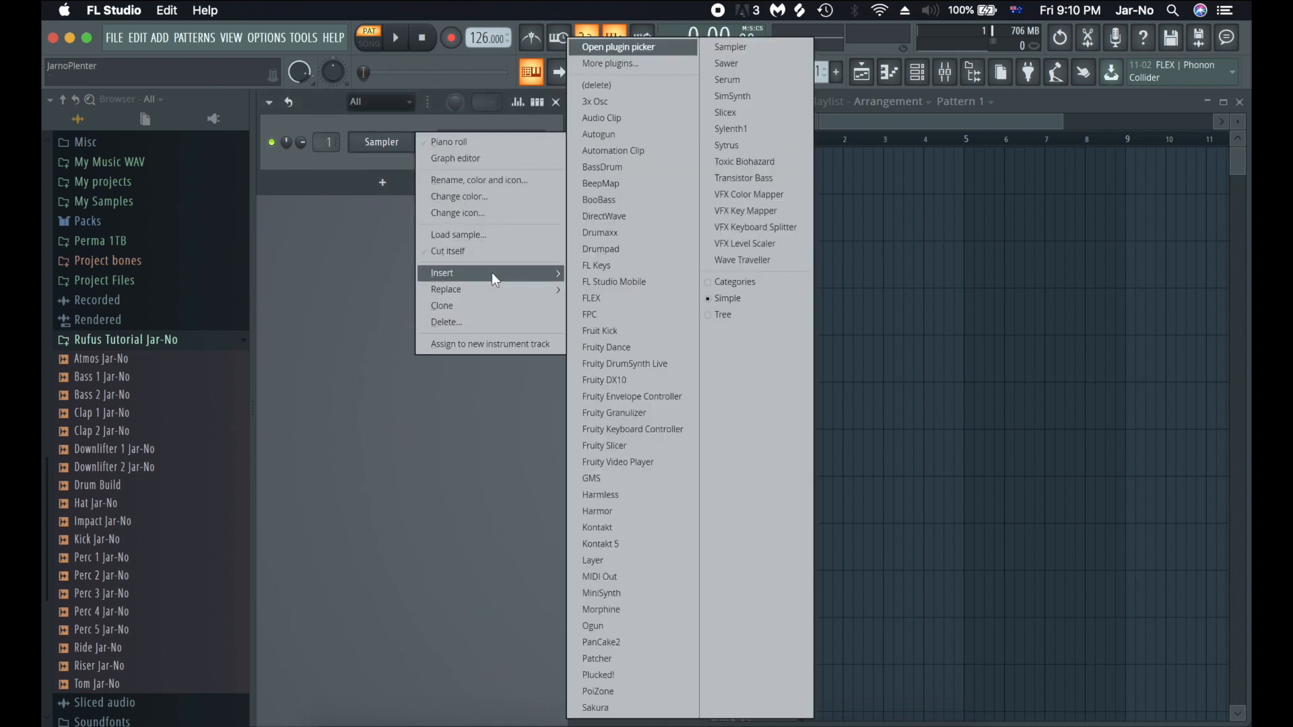
click(628, 265)
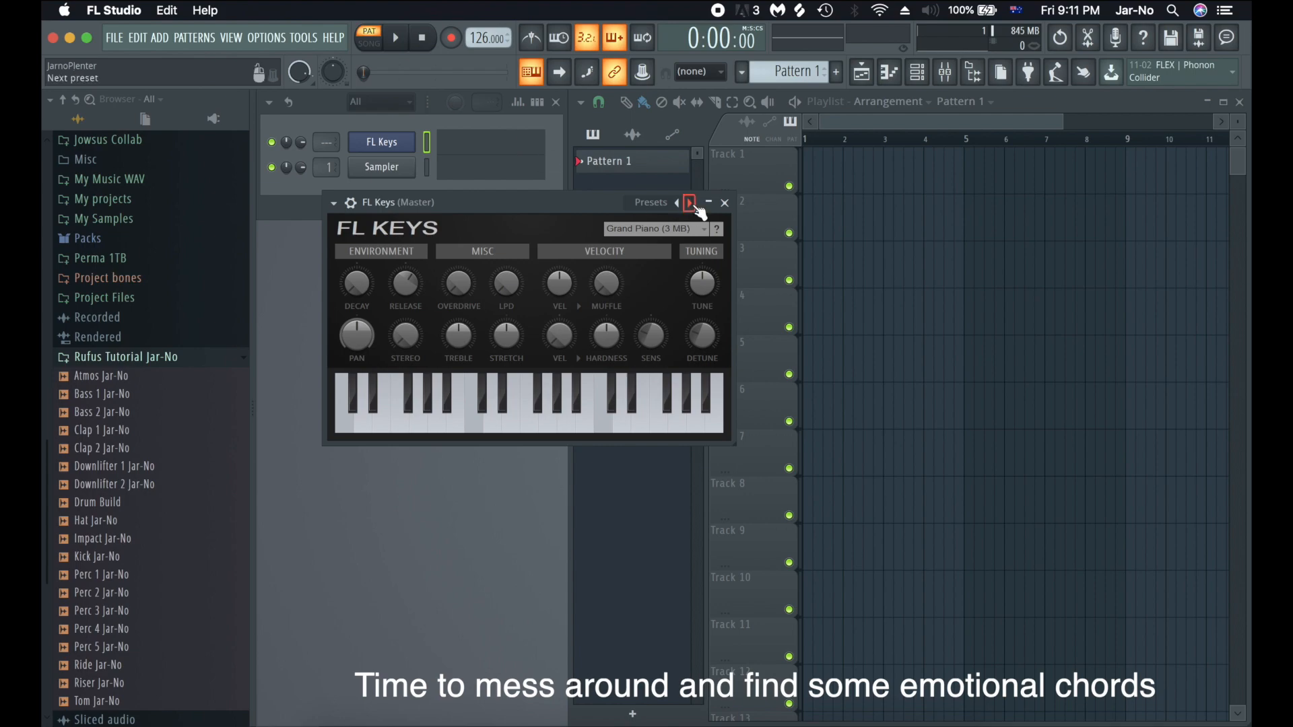
- Load the score file Rufus Tutorial Jar-No.fsc into the piano roll of the FL Keys channel
key(F7)
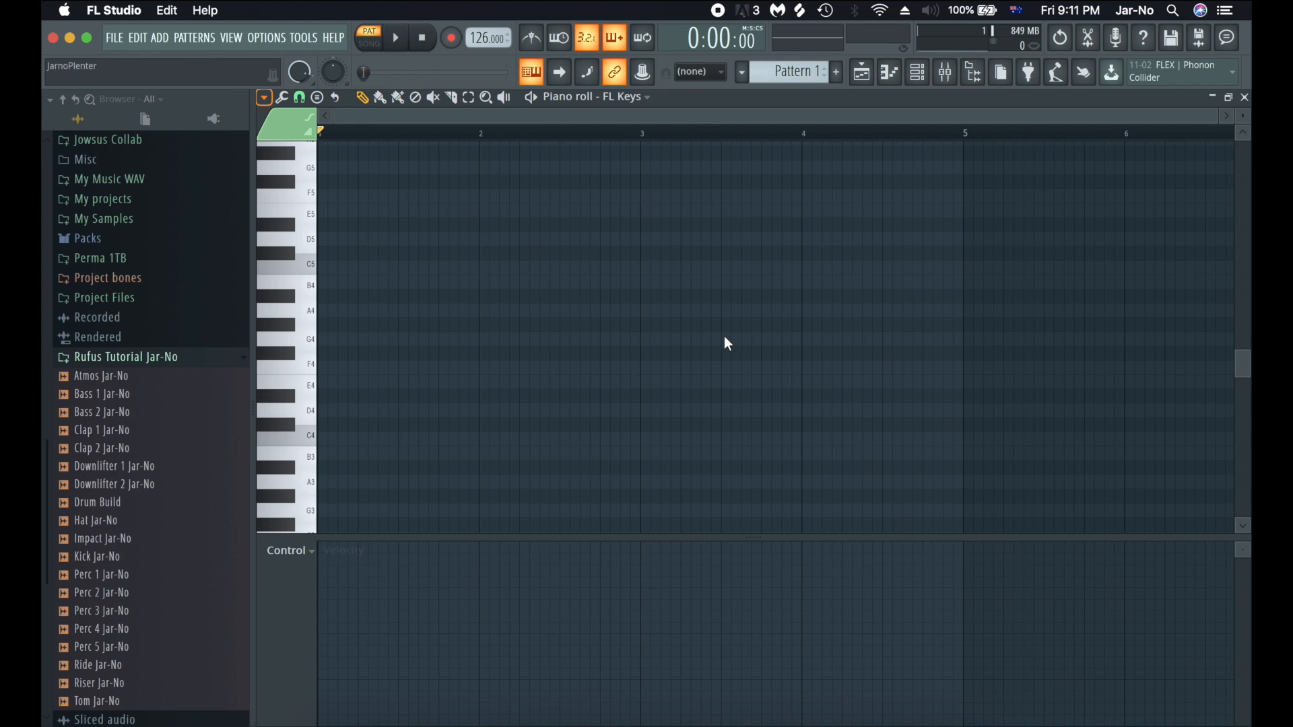
click(264, 97)
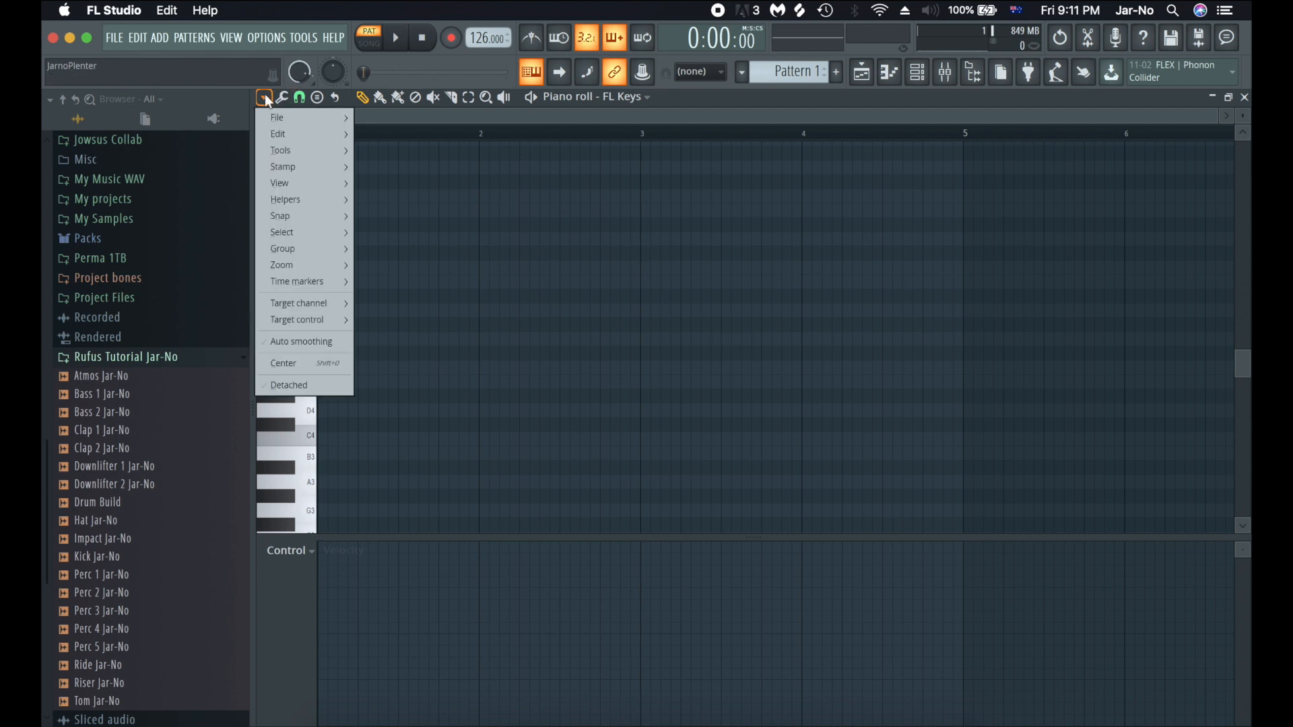
mouse_move(273, 115)
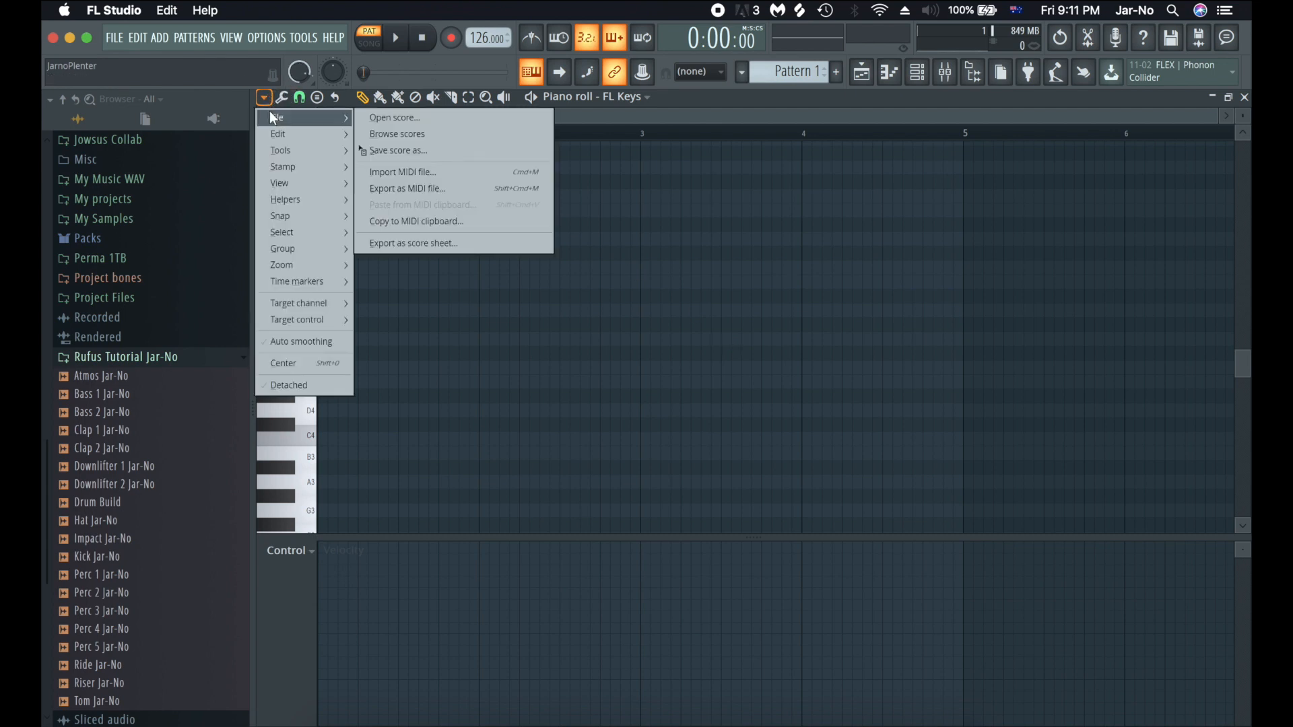
click(408, 116)
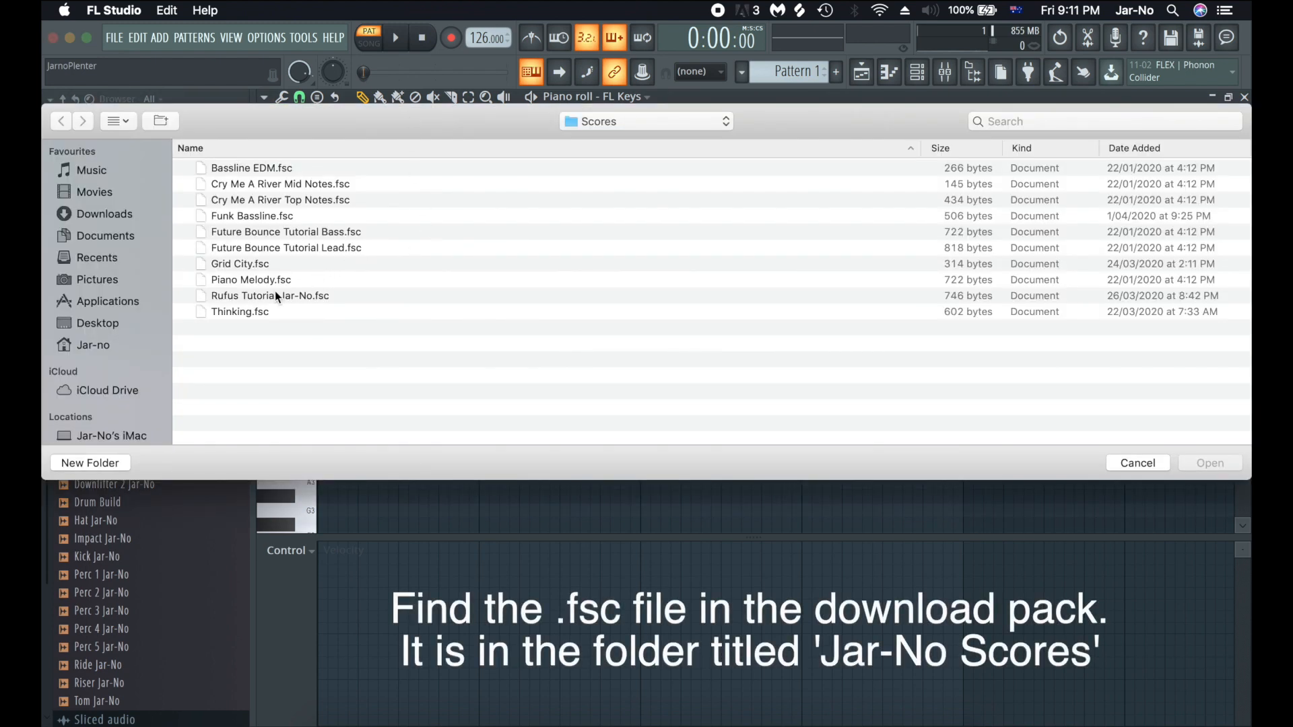
click(241, 296)
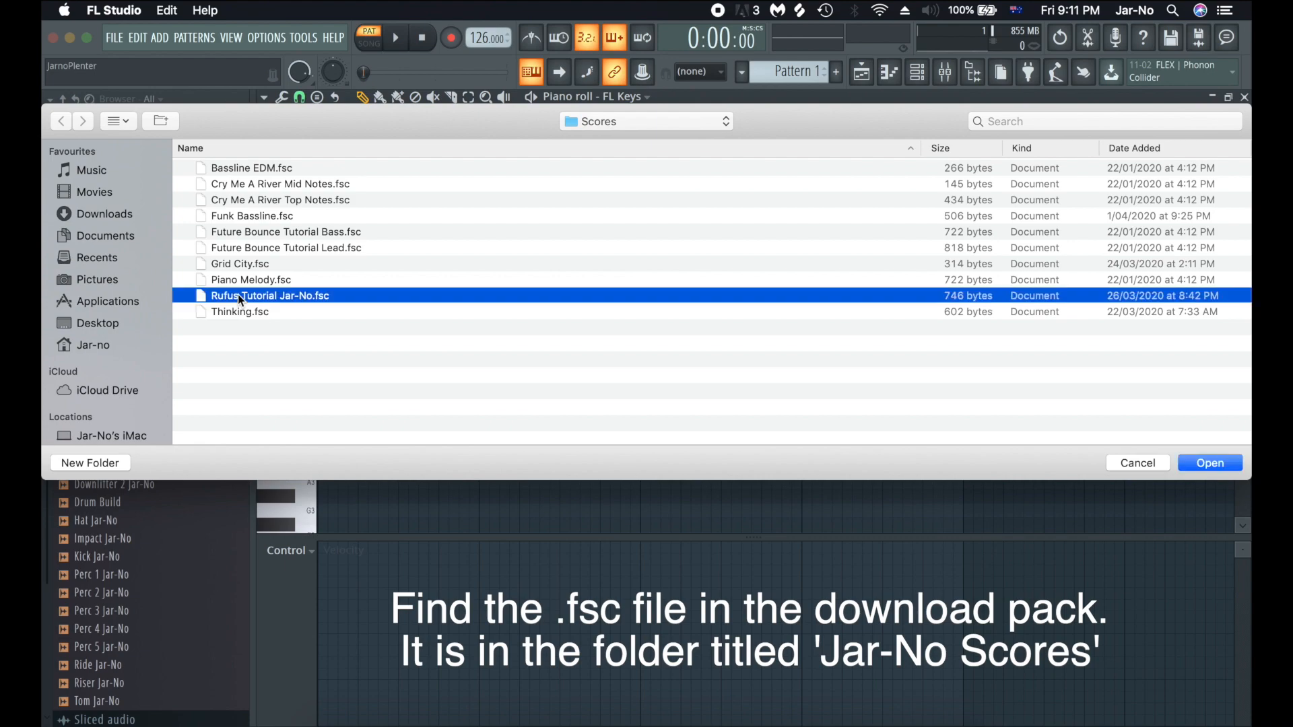
double_click(244, 296)
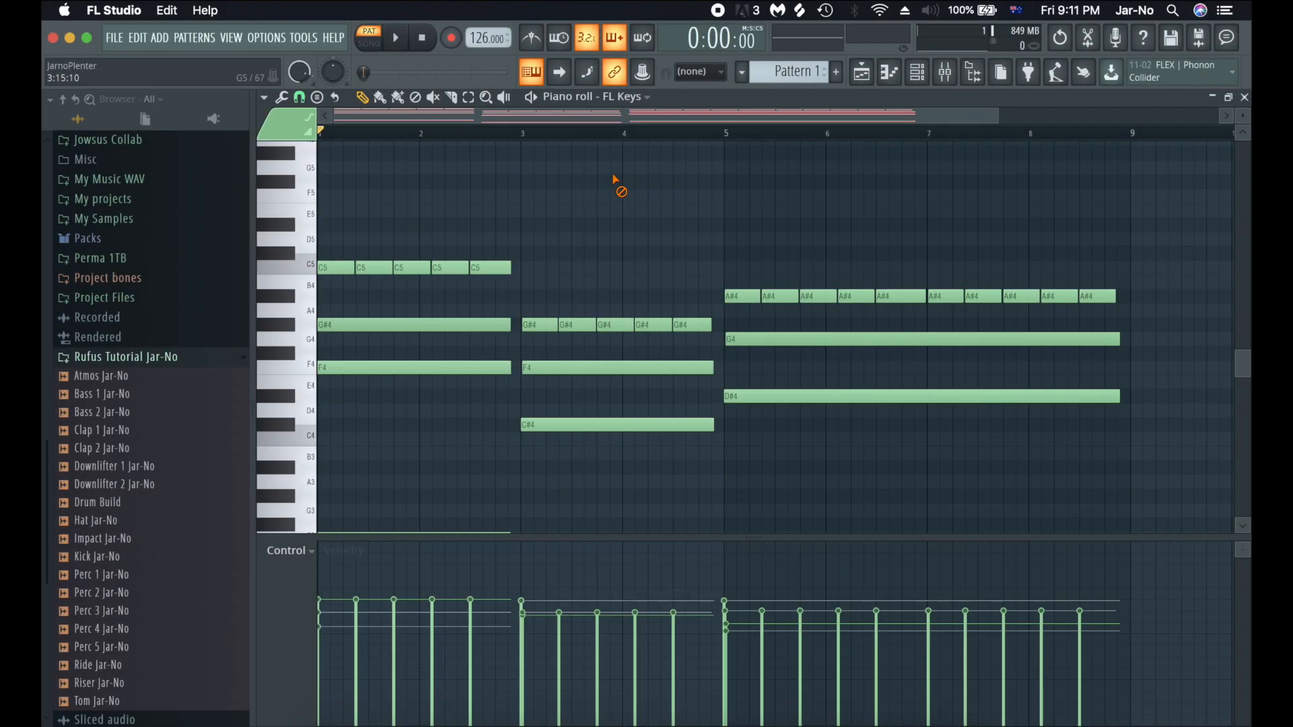
- Play back the imported chord progression and examine its high and low notes in the piano roll
key(space)
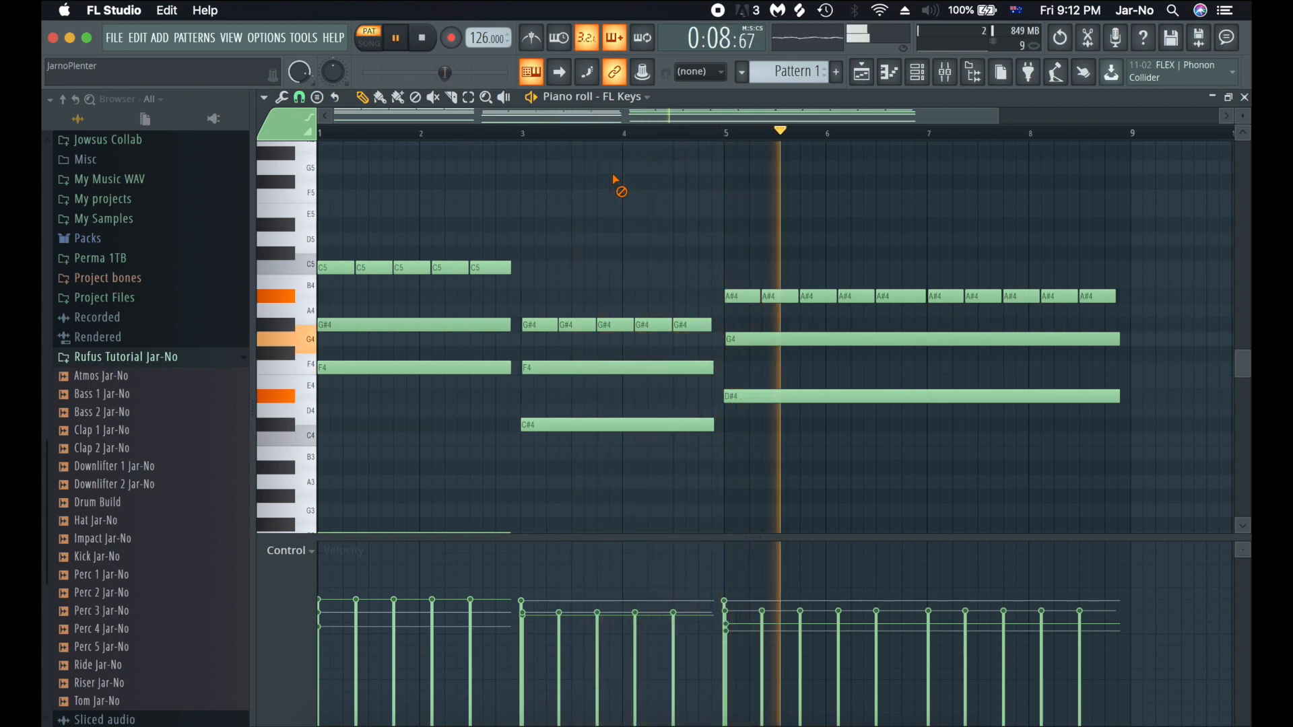
scroll(720, 183, down, 3)
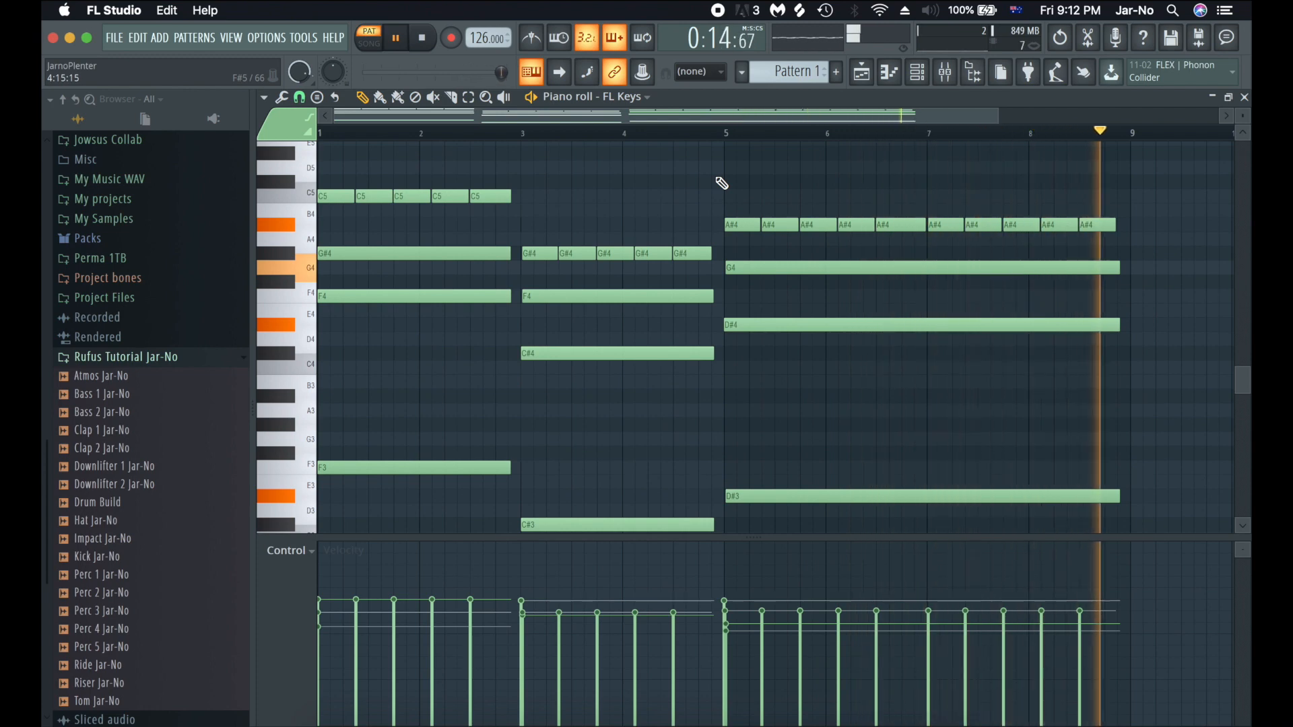
key(space)
scroll(649, 173, down, 3)
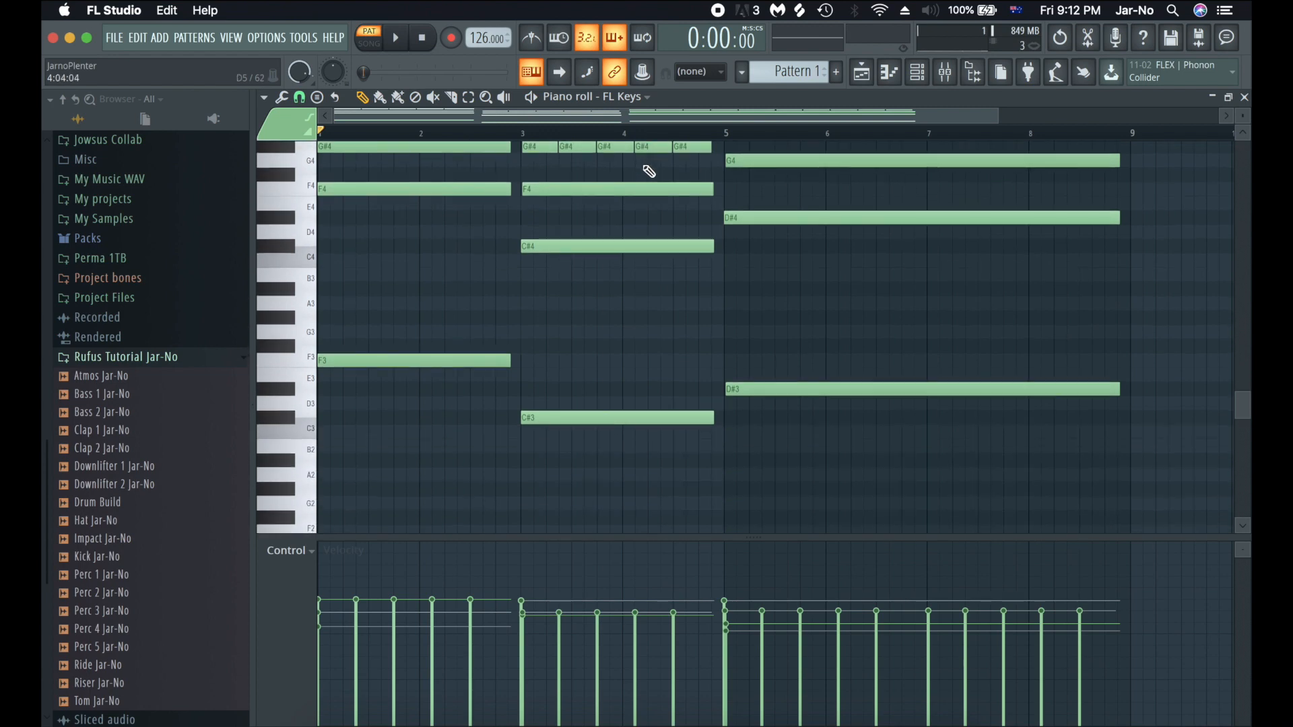
scroll(649, 172, up, 3)
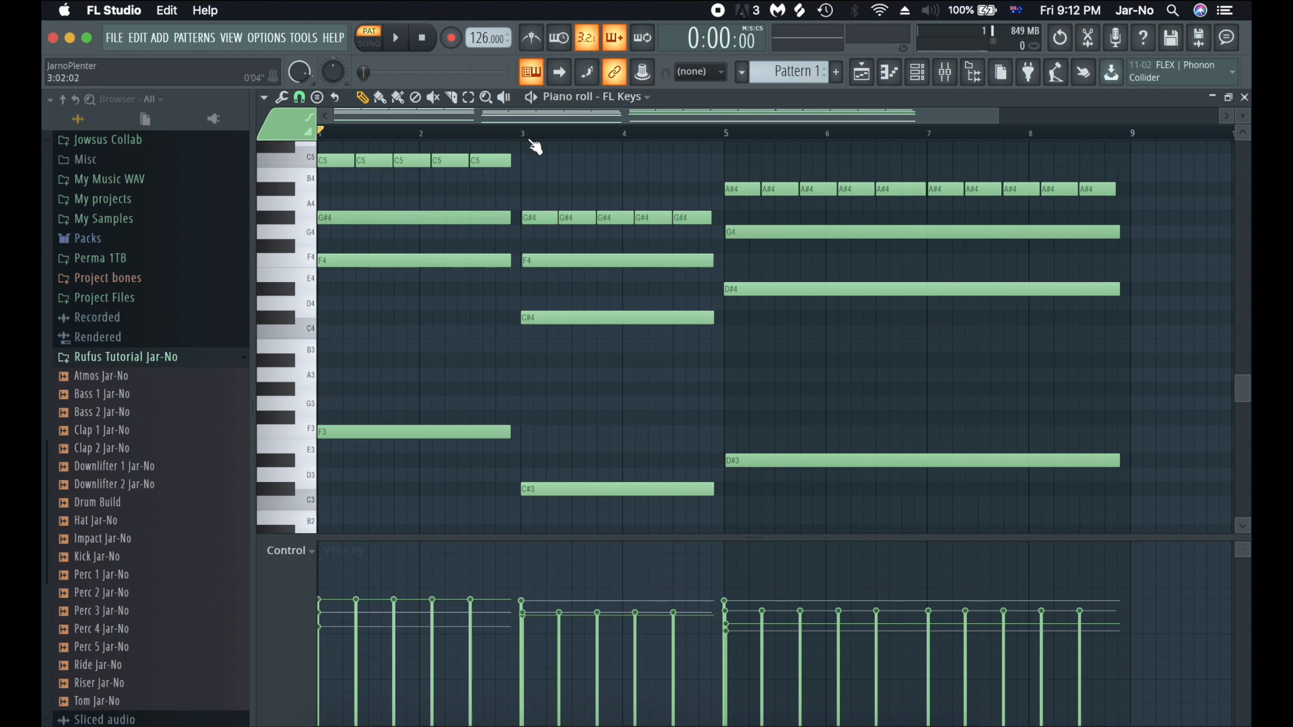
- Place the playhead at bar 3 and play the start of the second chord to check its note timing
drag(532, 141, 433, 352)
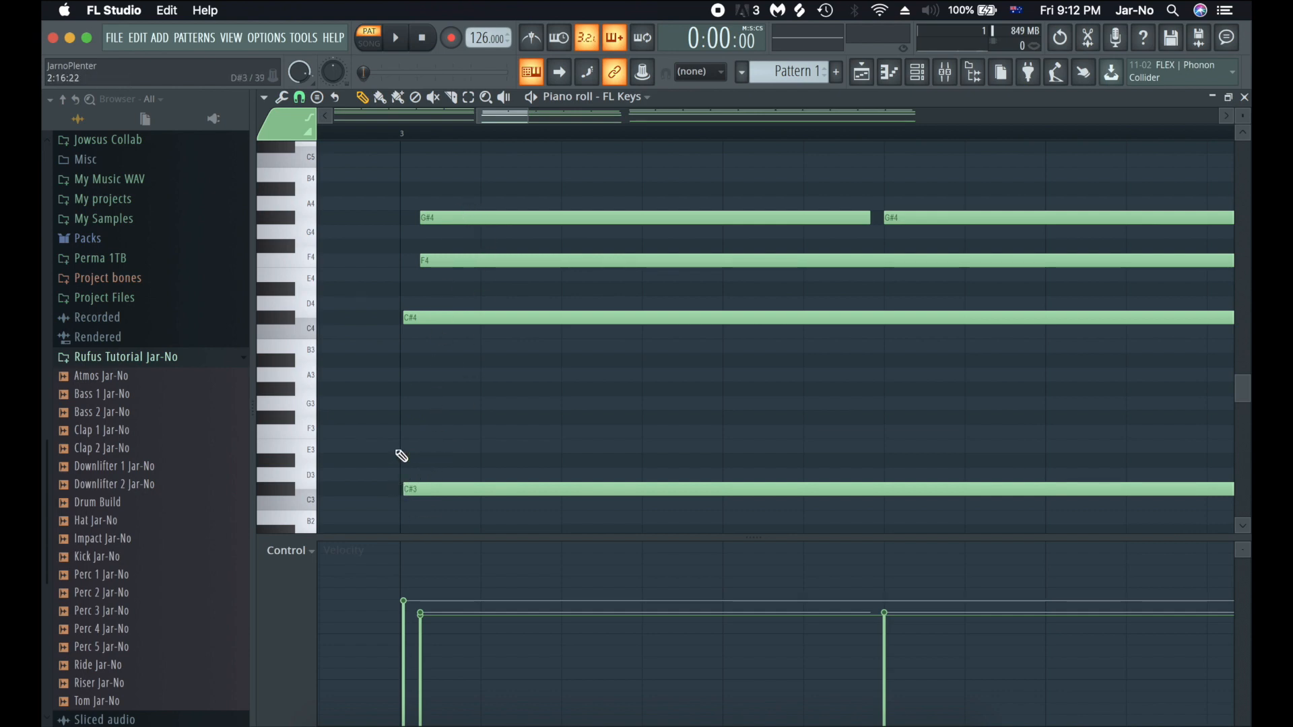
click(404, 134)
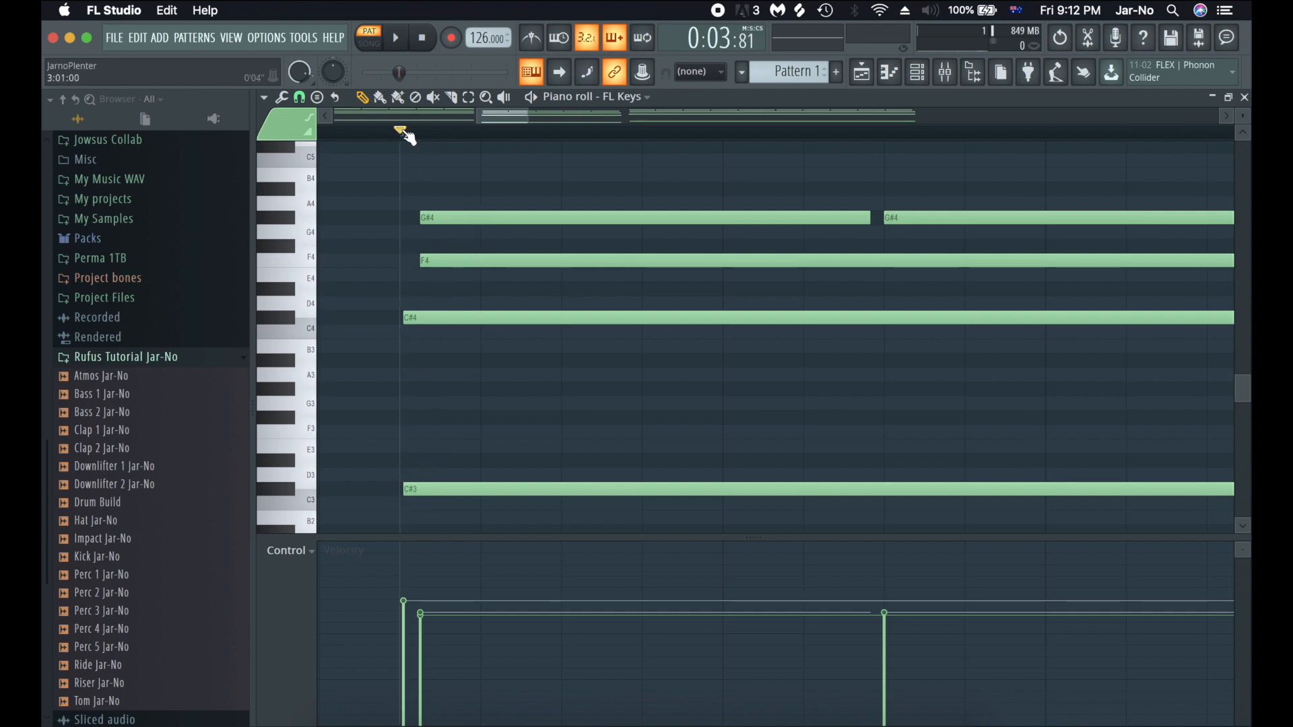
key(space)
key(space)
scroll(406, 134, down, 5)
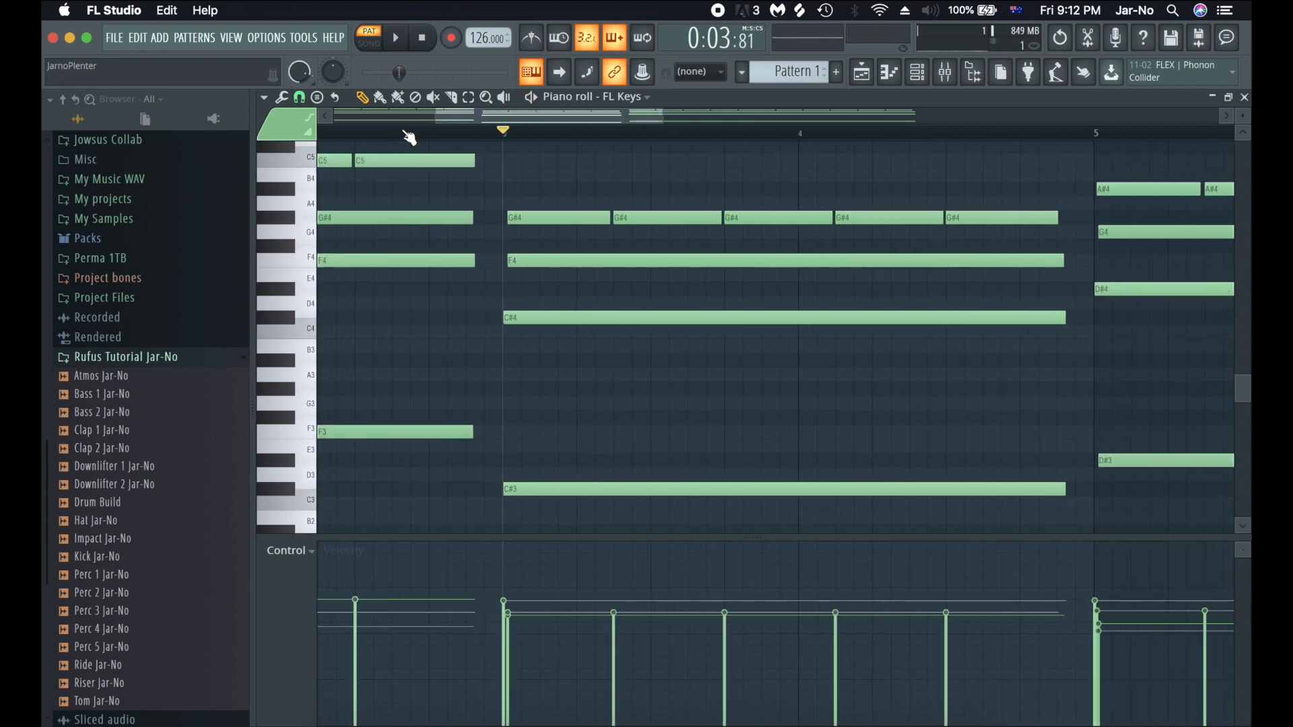
scroll(407, 135, up, 3)
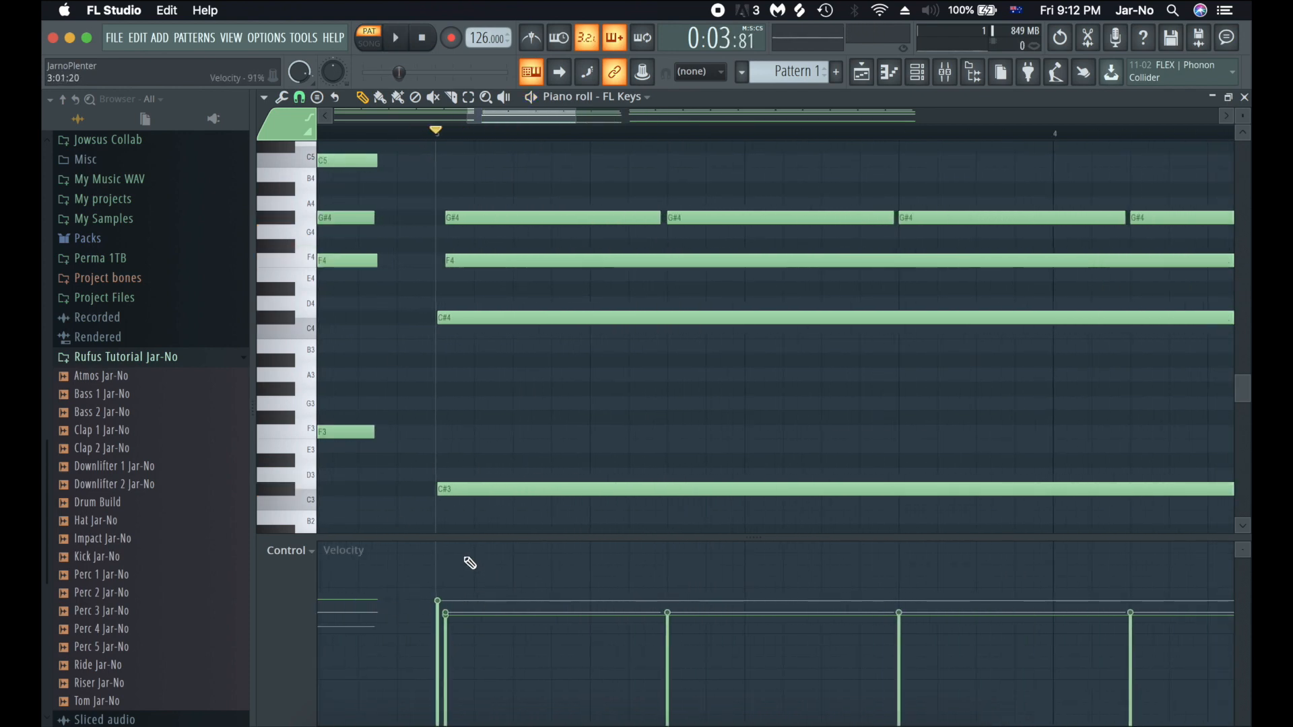
- Audition the C#3, C#4, F4 and first G#4 notes of the chord at bar 3 one by one
click(471, 488)
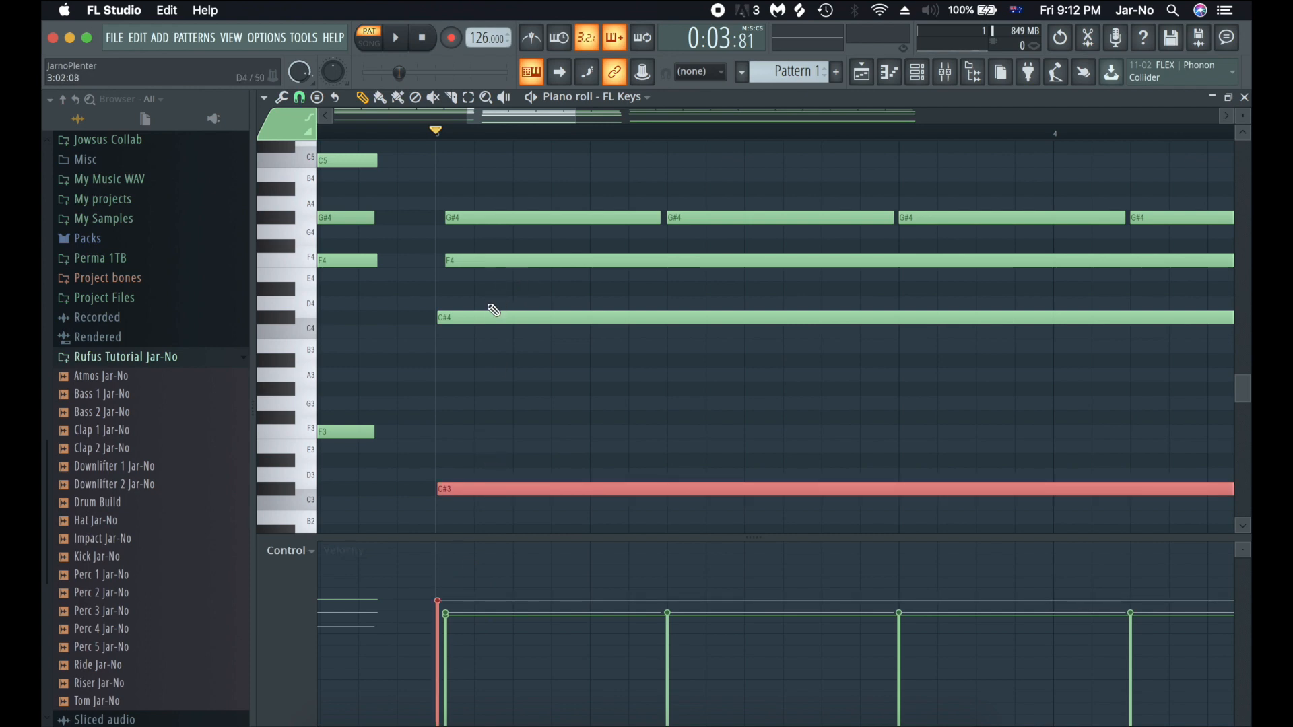
click(485, 317)
click(499, 262)
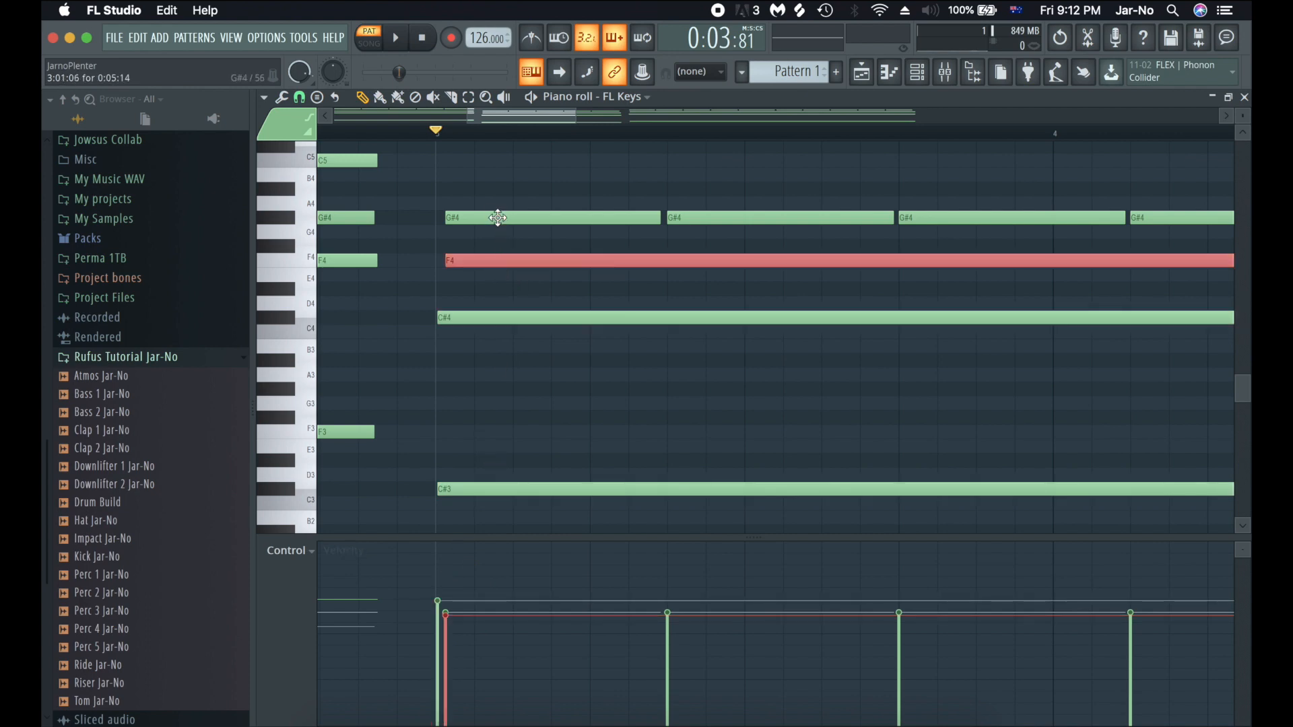
click(485, 219)
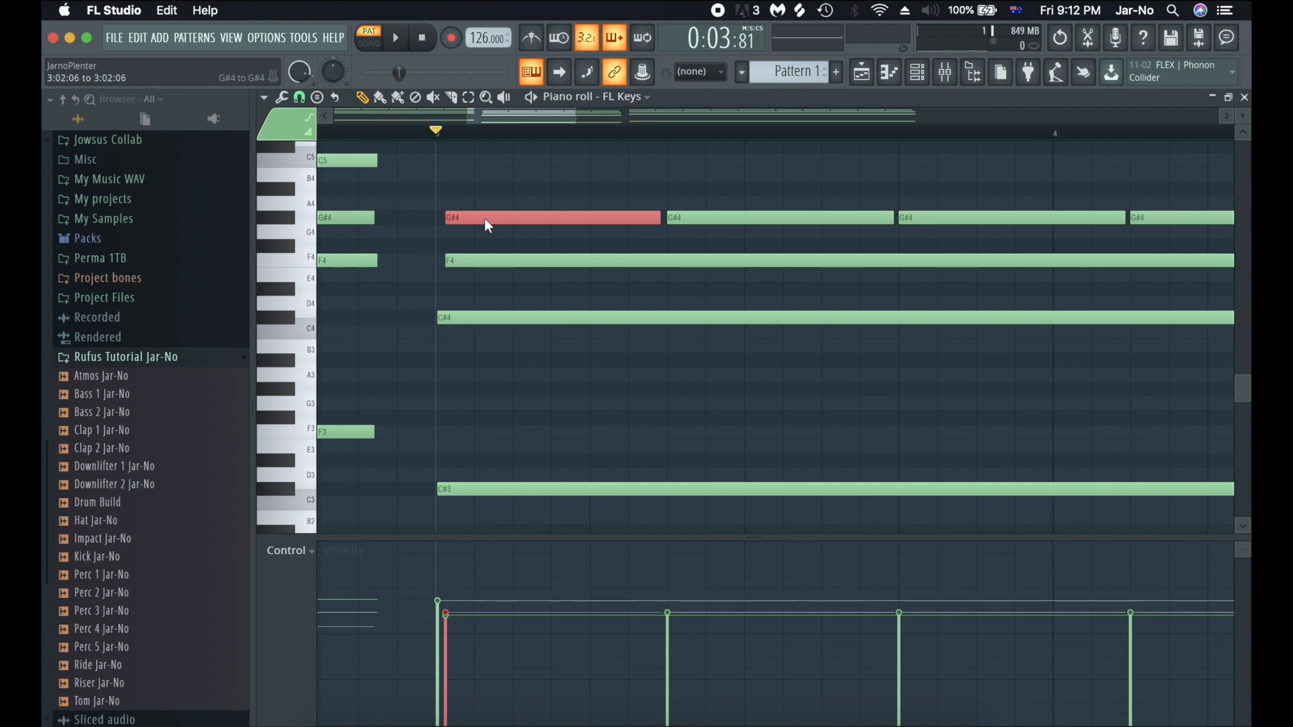
scroll(527, 140, down, 1)
scroll(527, 141, down, 4)
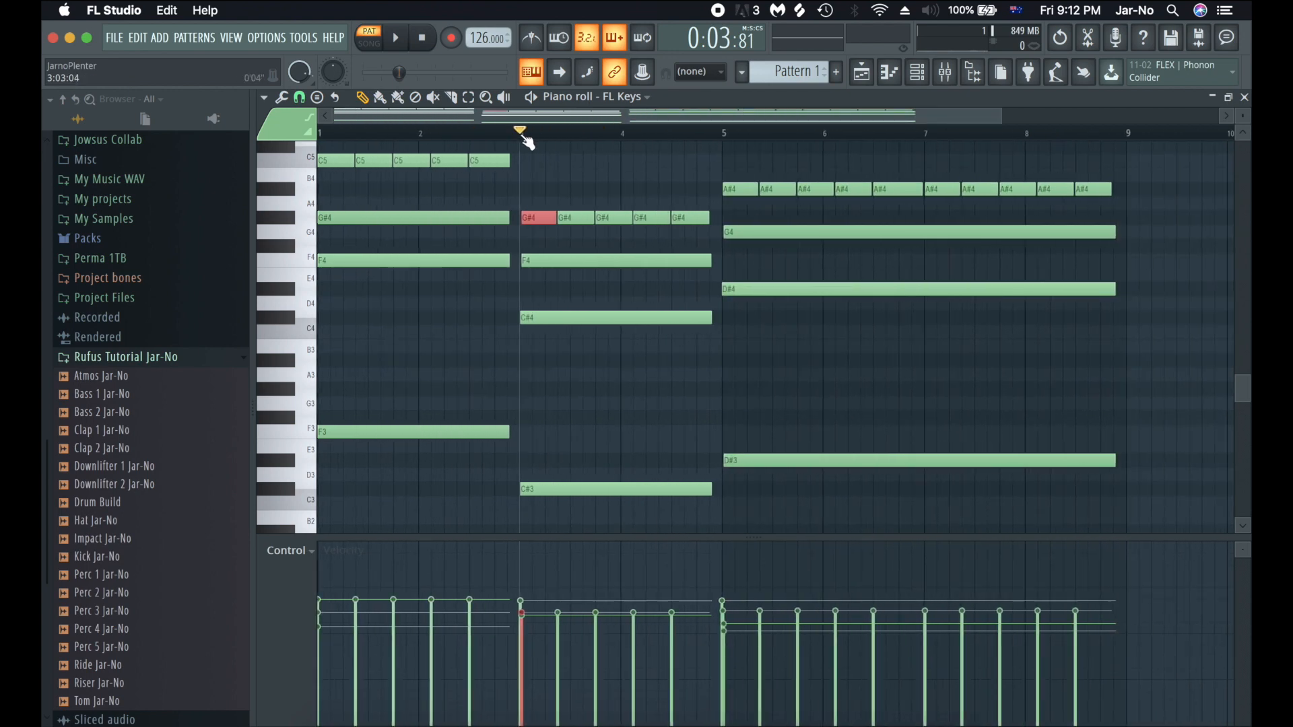
- Reopen the FL Keys instrument and adjust its release, overdrive, hardness and velocity sensitivity
key(F7)
click(378, 141)
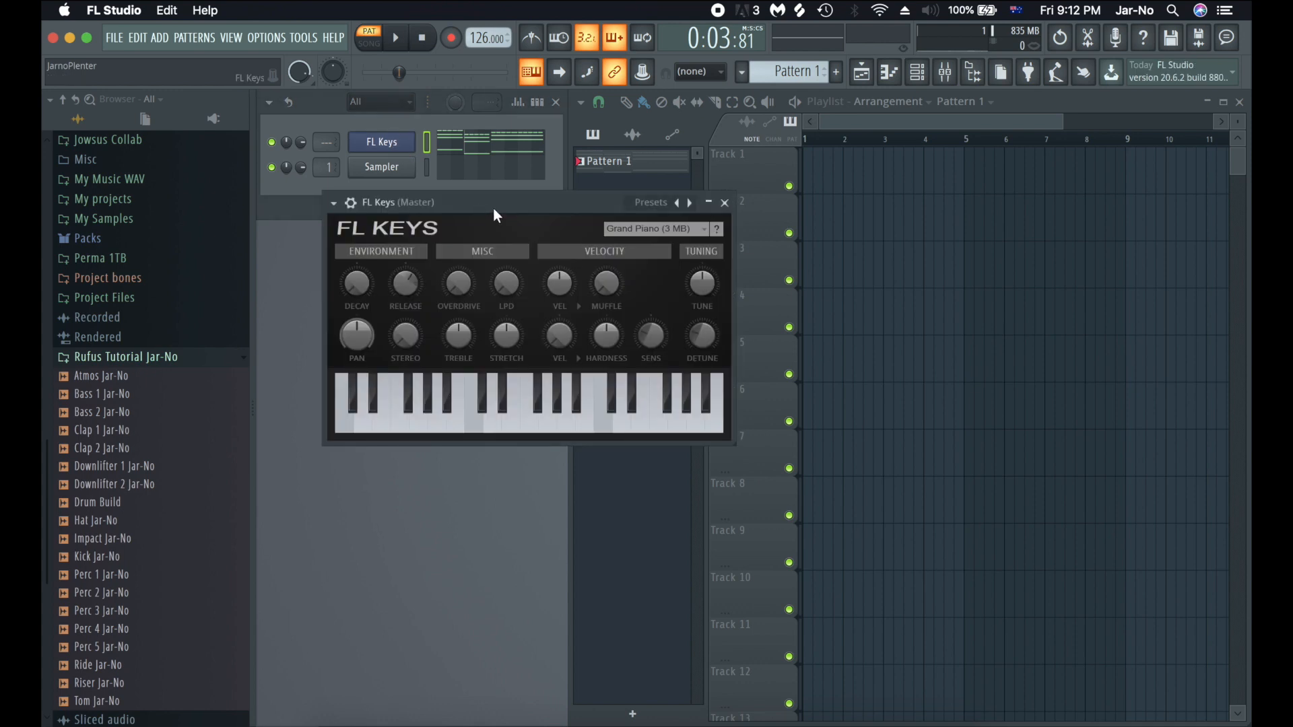
drag(495, 214, 503, 151)
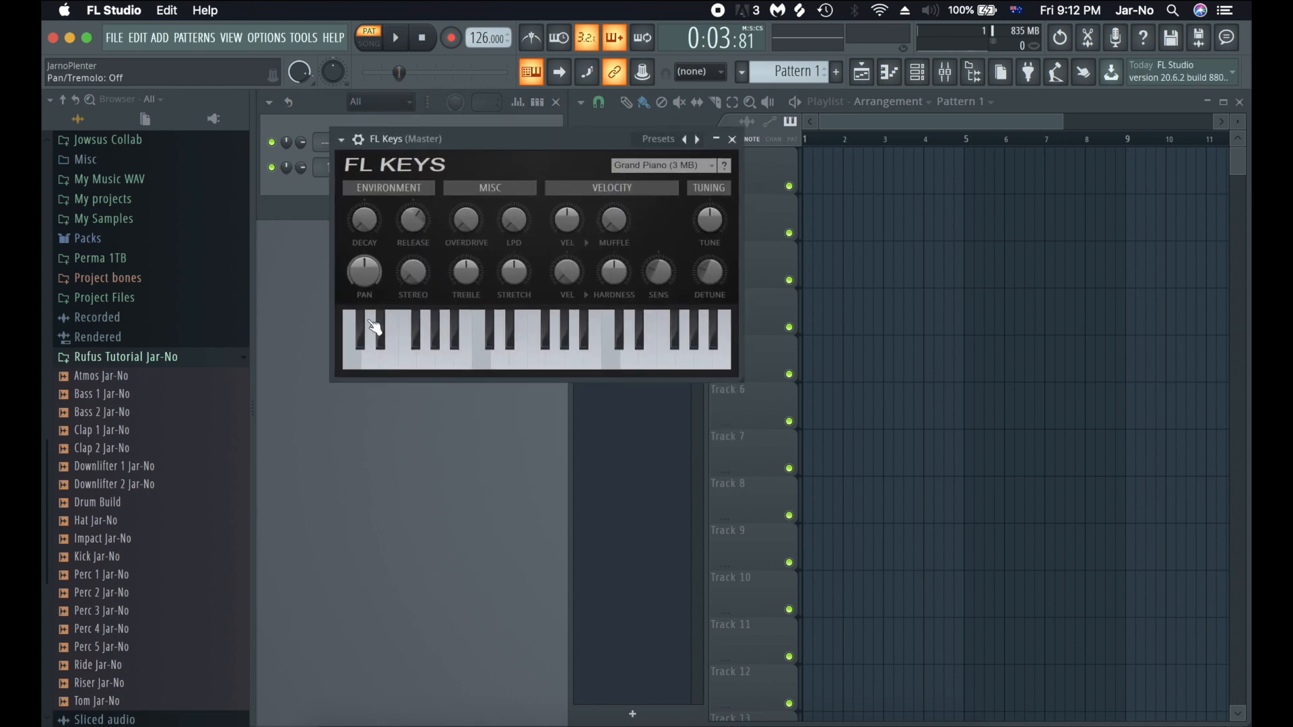
drag(511, 148, 510, 181)
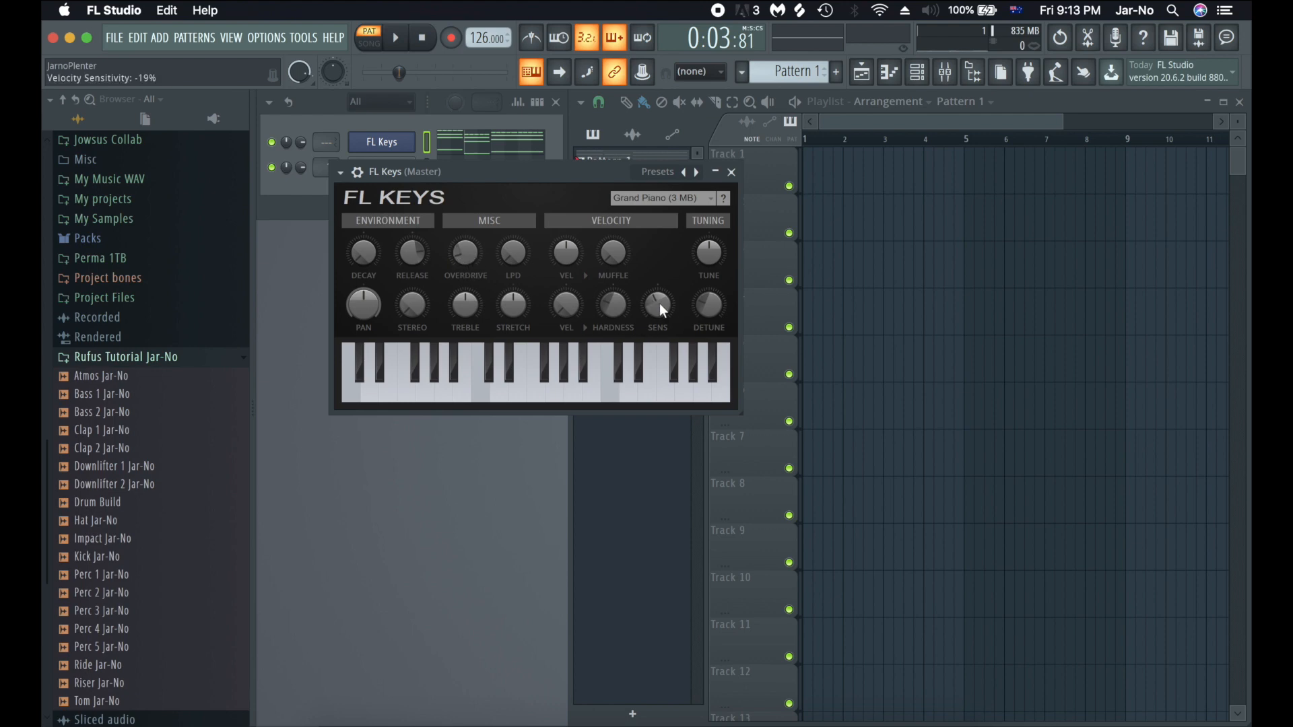
drag(658, 305, 658, 303)
- Raise the FL Keys channel volume to 100% and play the pattern to check the sound, closing the instrument window
click(357, 171)
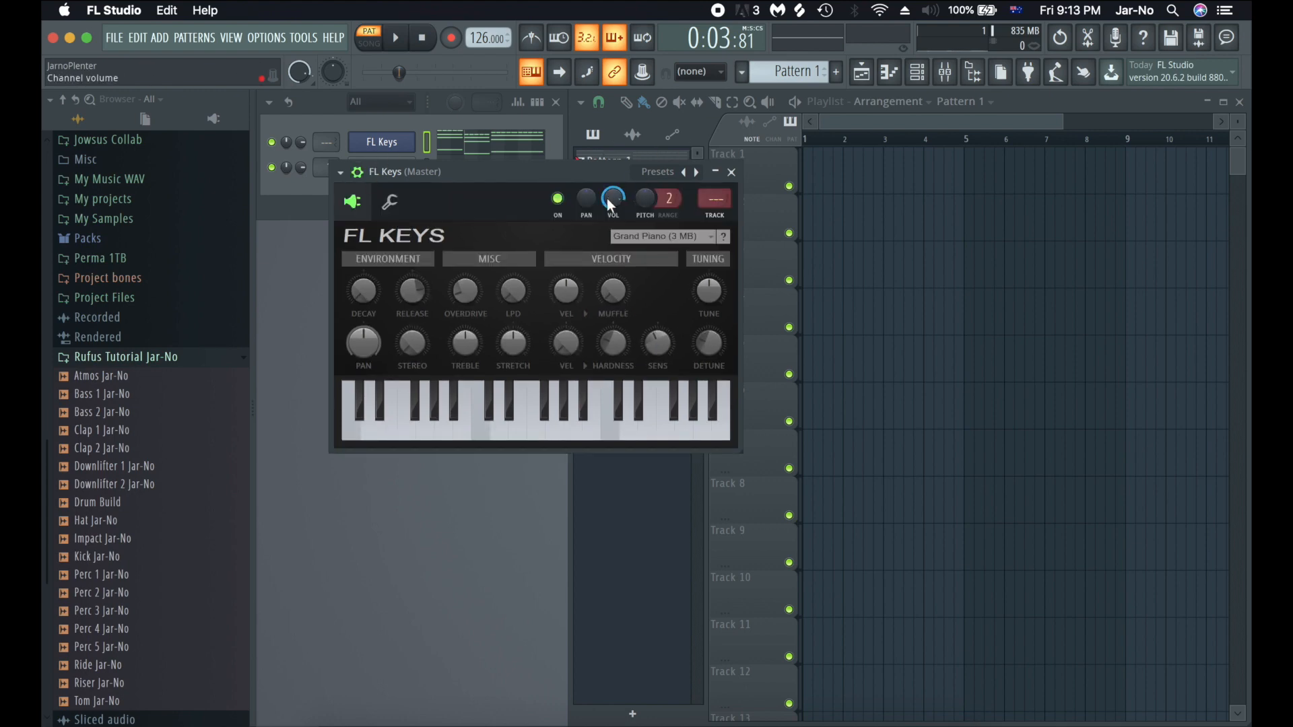
key(space)
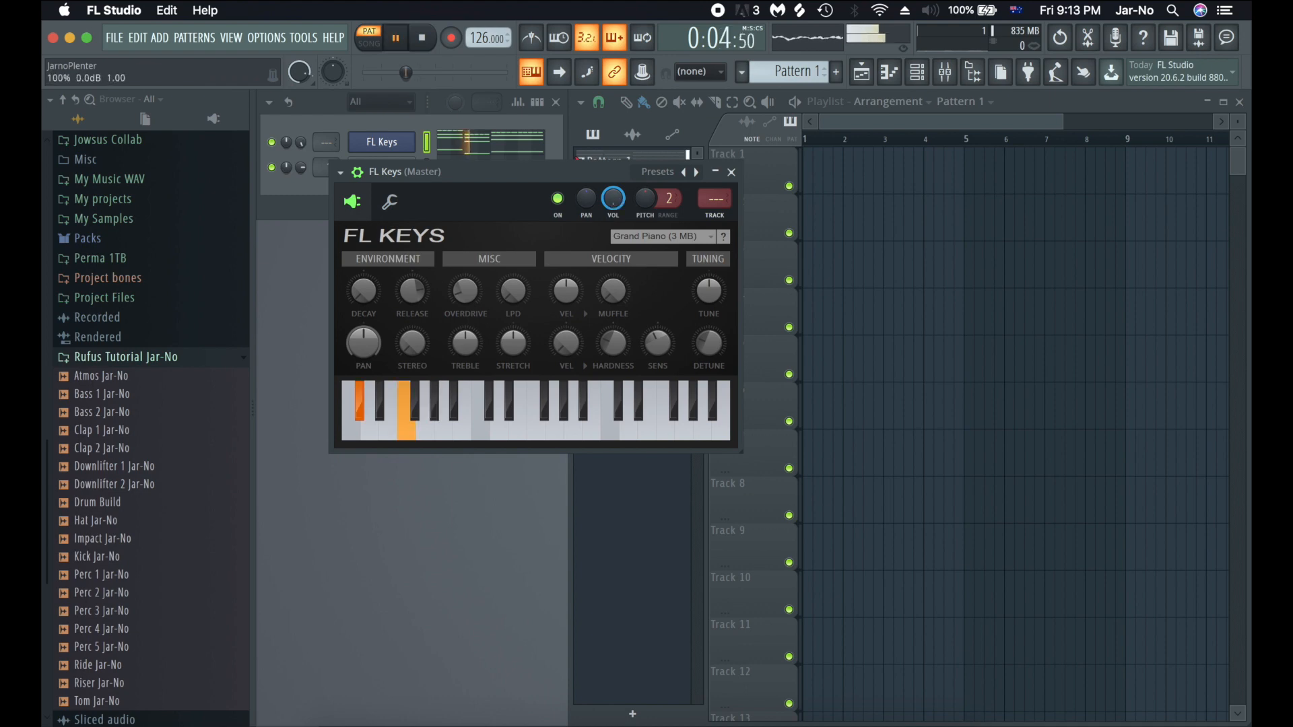
click(731, 172)
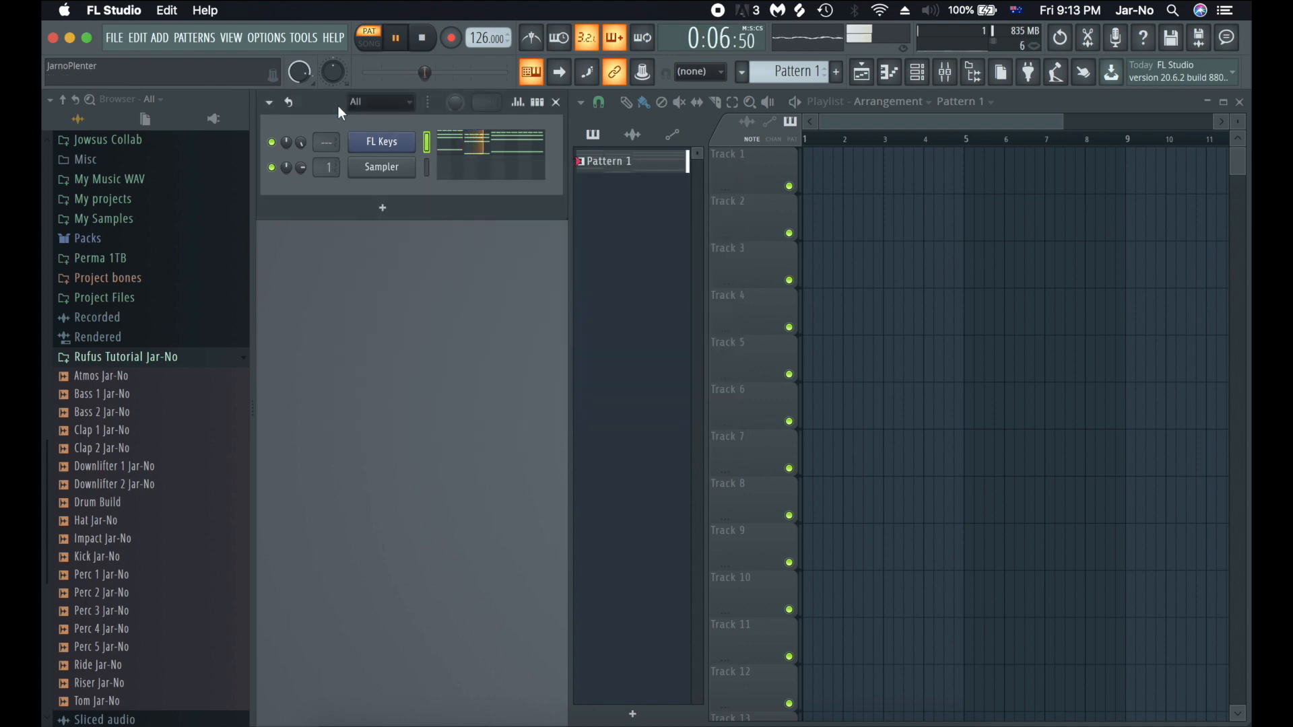
click(75, 100)
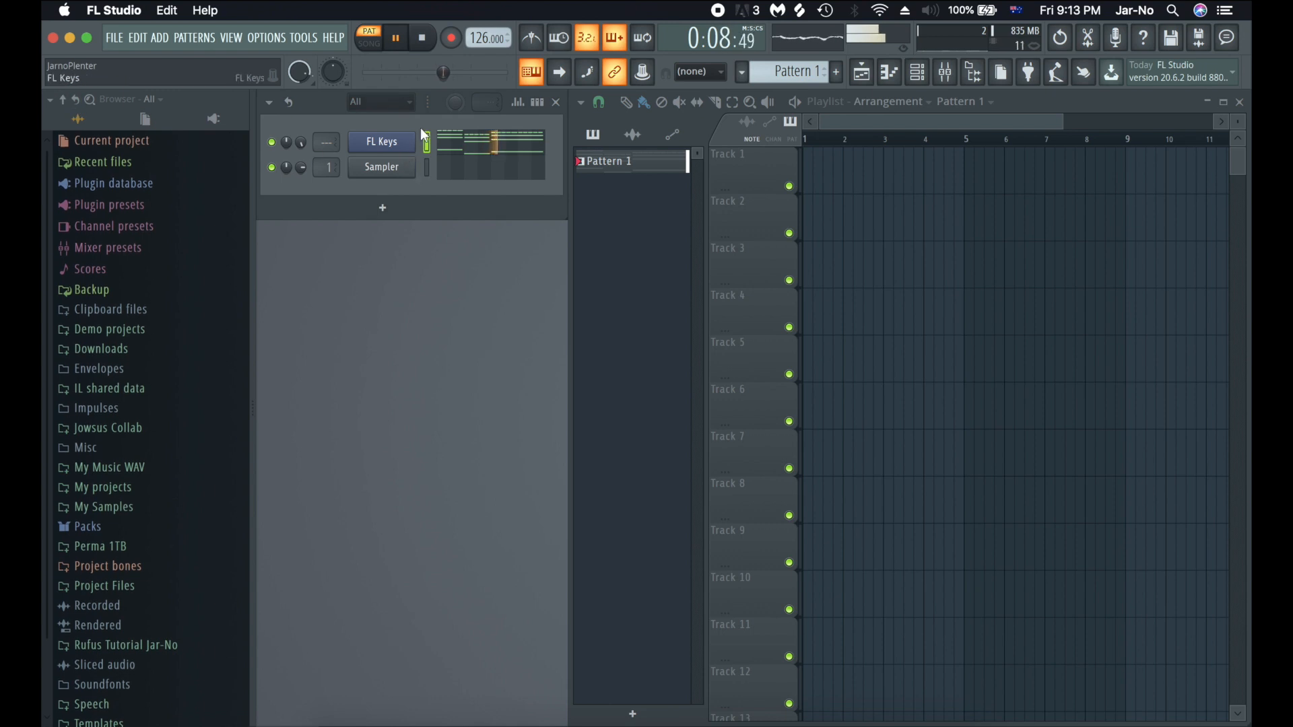
key(space)
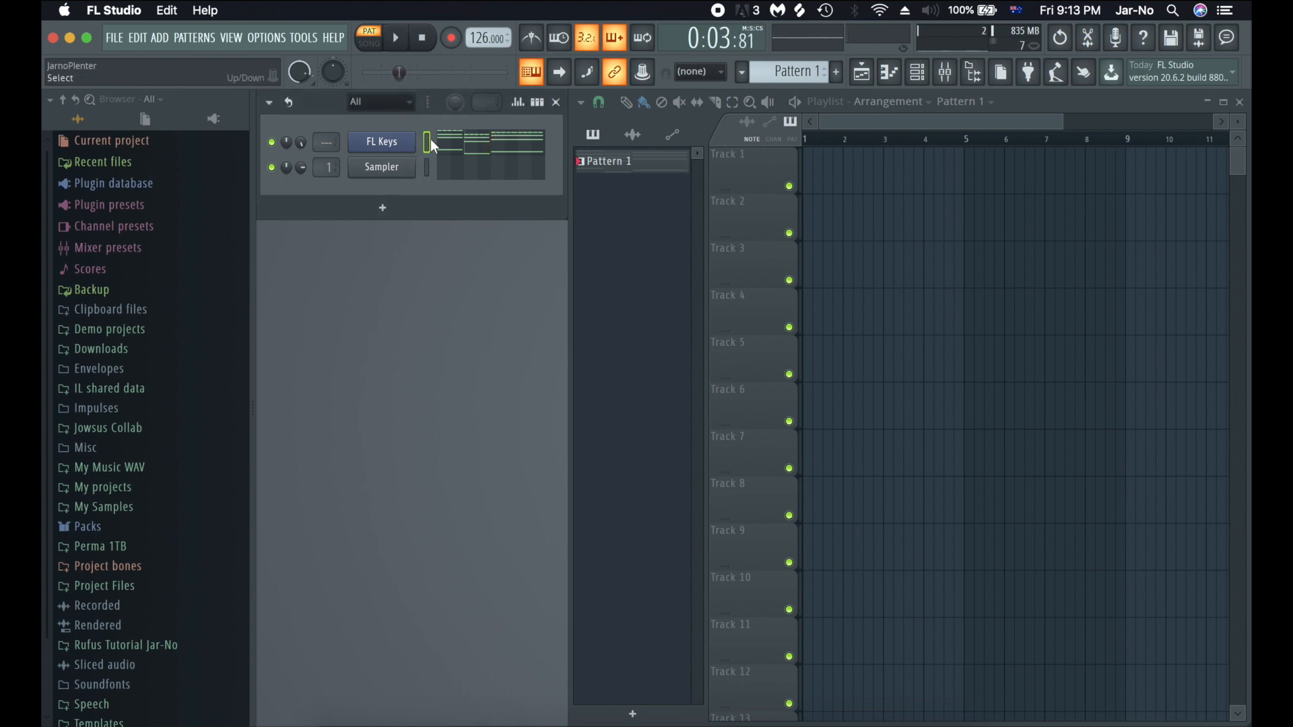
- Route the FL Keys channel to mixer insert 10
click(944, 76)
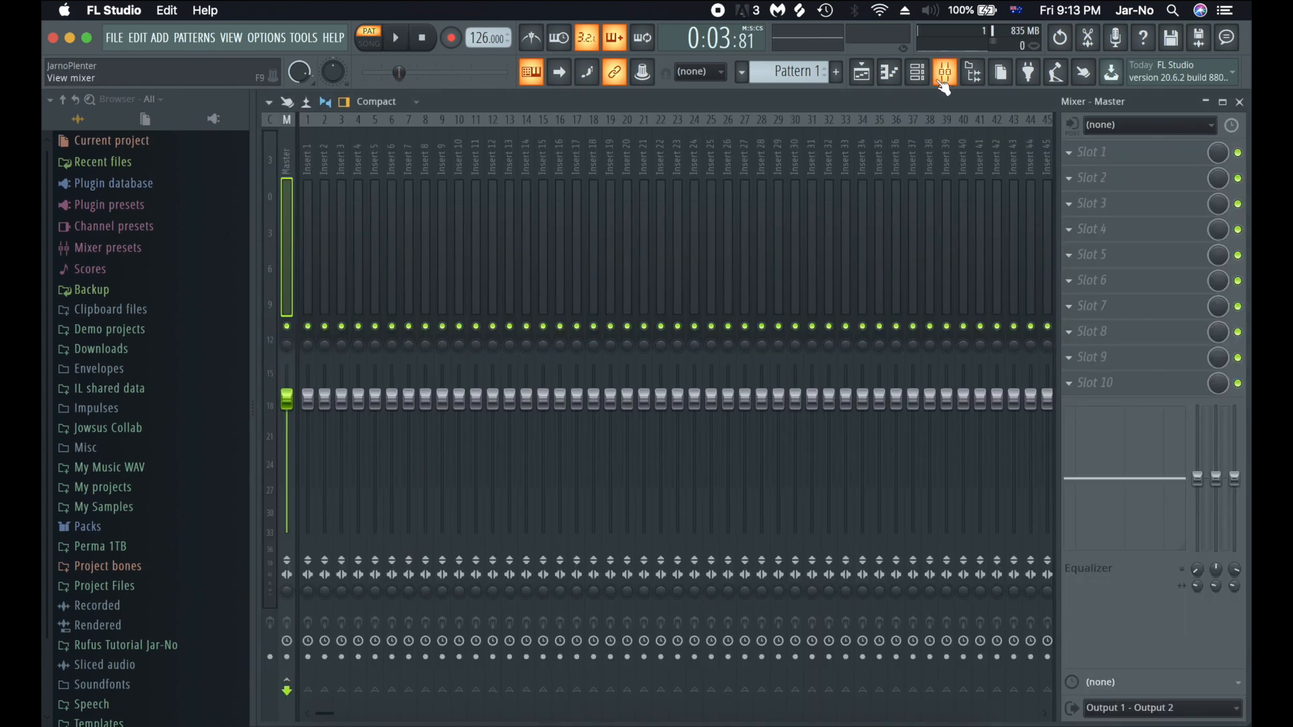
click(461, 203)
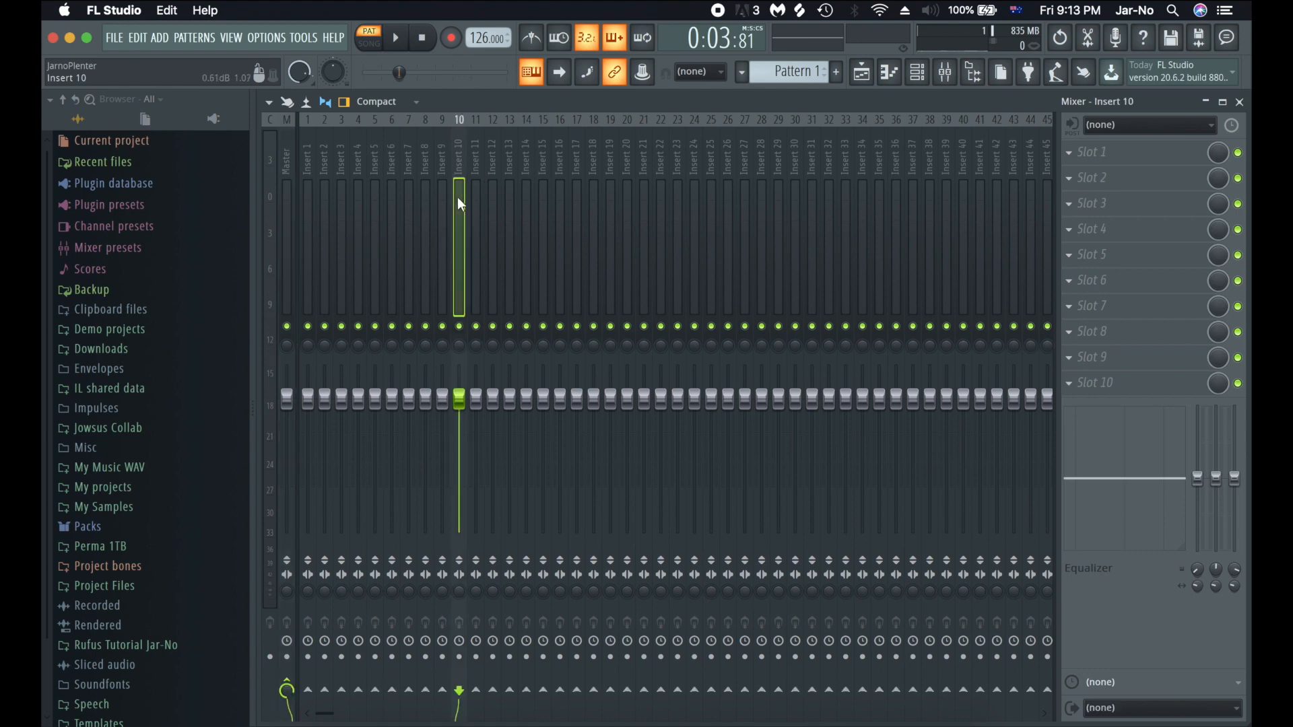
key(ctrl+l)
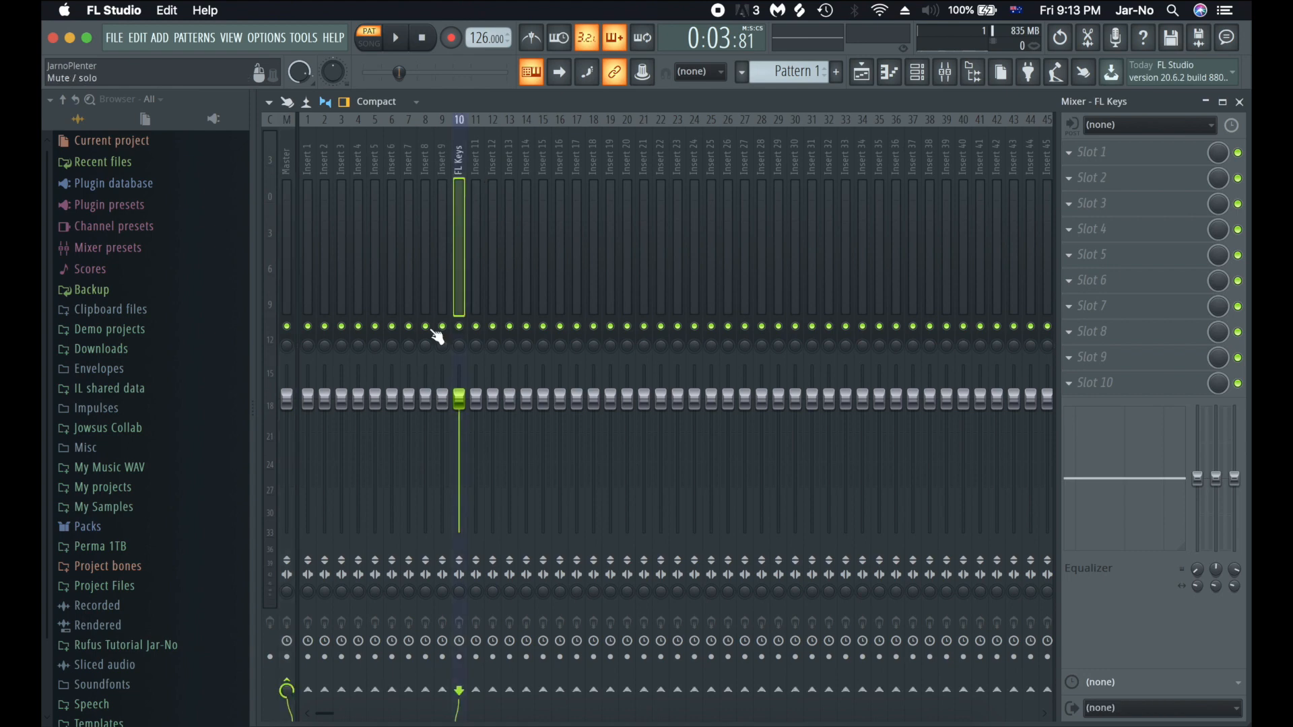
- Close the mixer and load the Bass 1 Jar-No sample from the Rufus Tutorial Jar-No folder into the Sampler channel
key(F9)
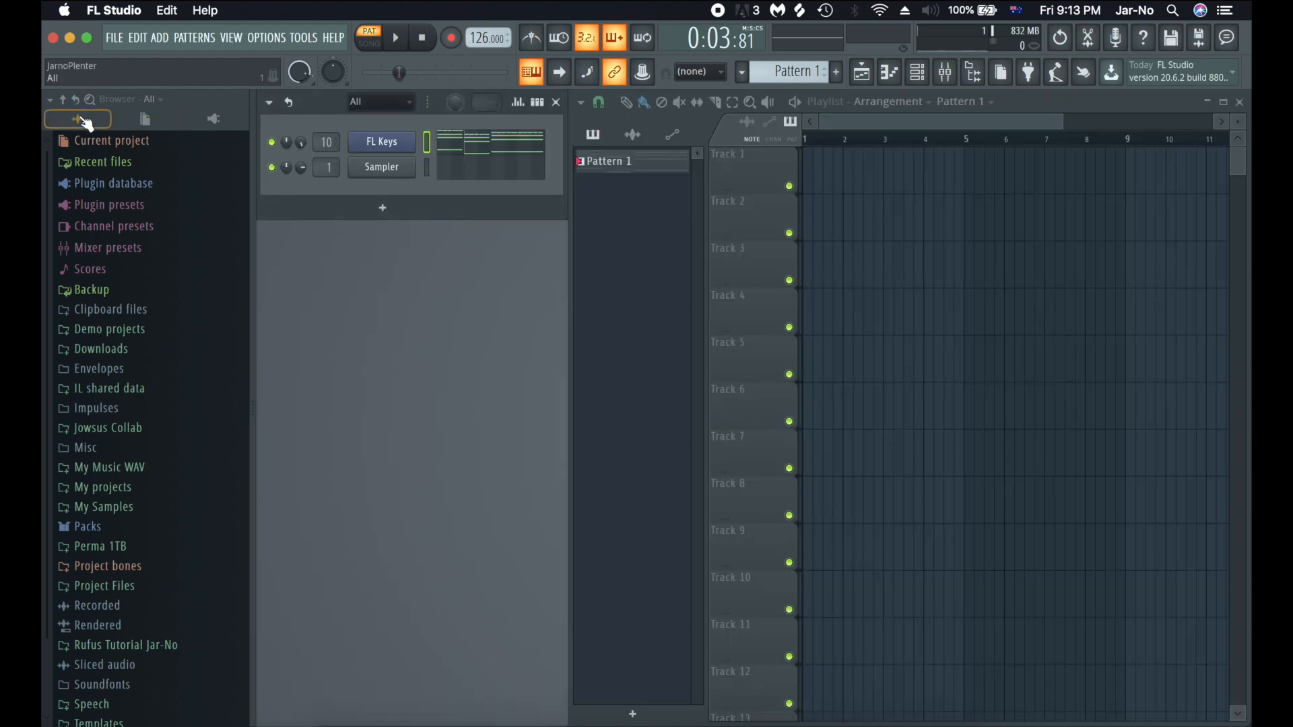
click(51, 100)
click(64, 98)
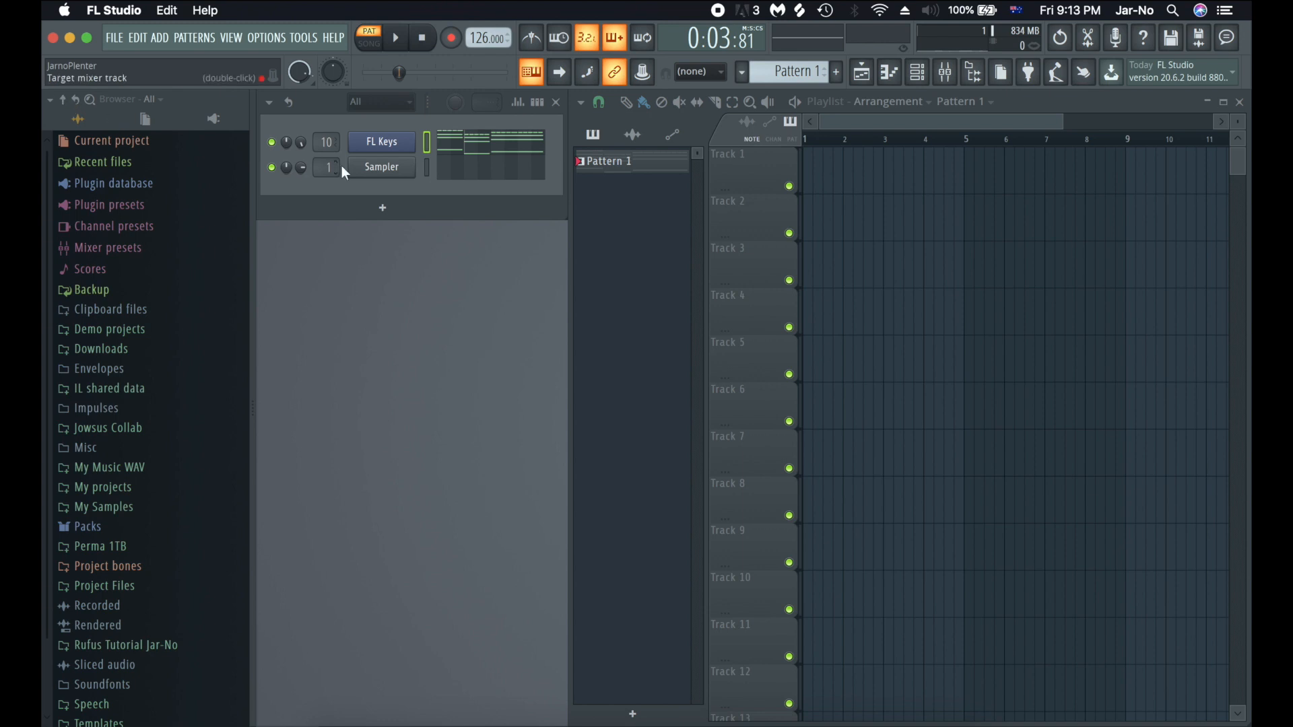
scroll(168, 465, down, 3)
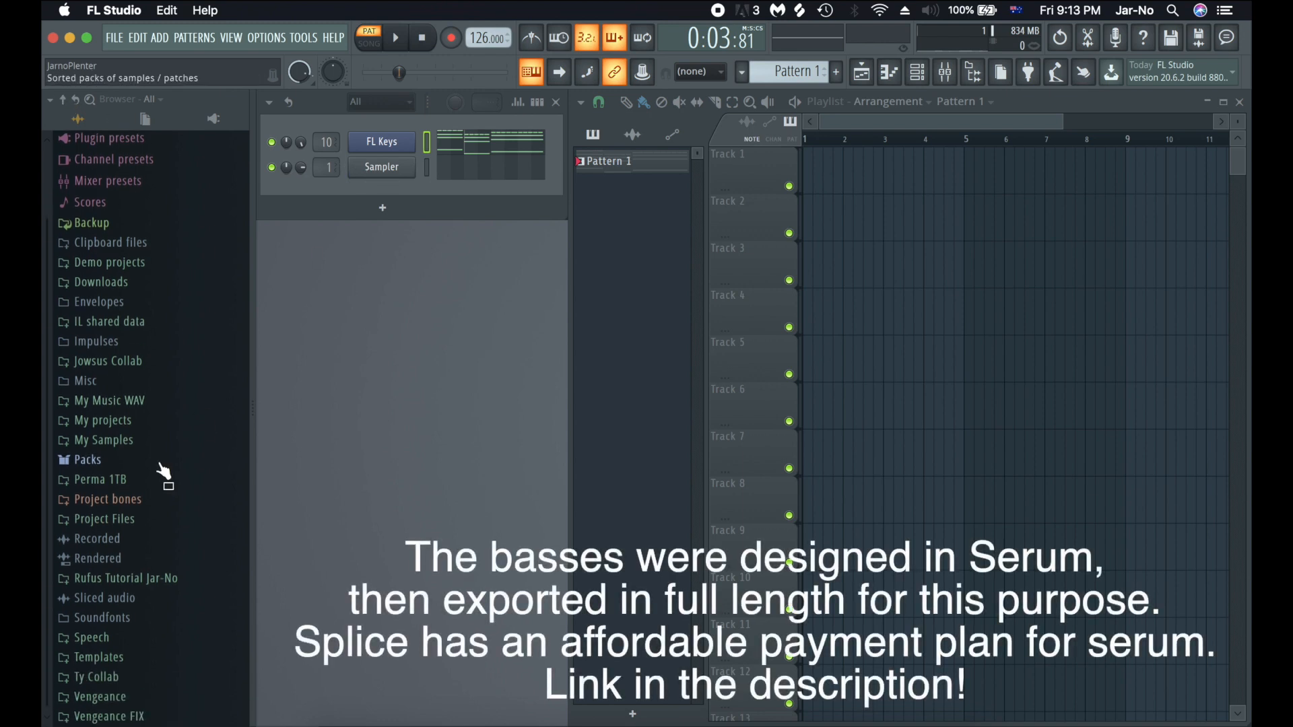
click(116, 577)
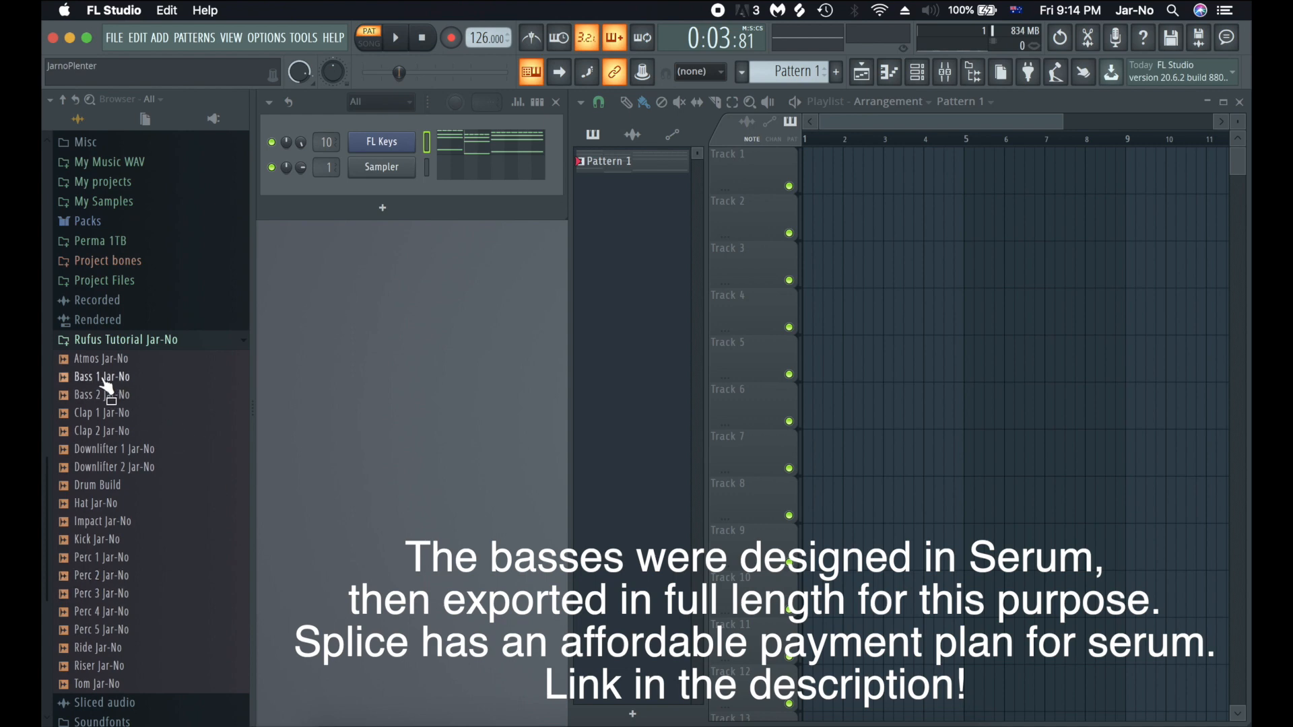
drag(104, 381, 381, 167)
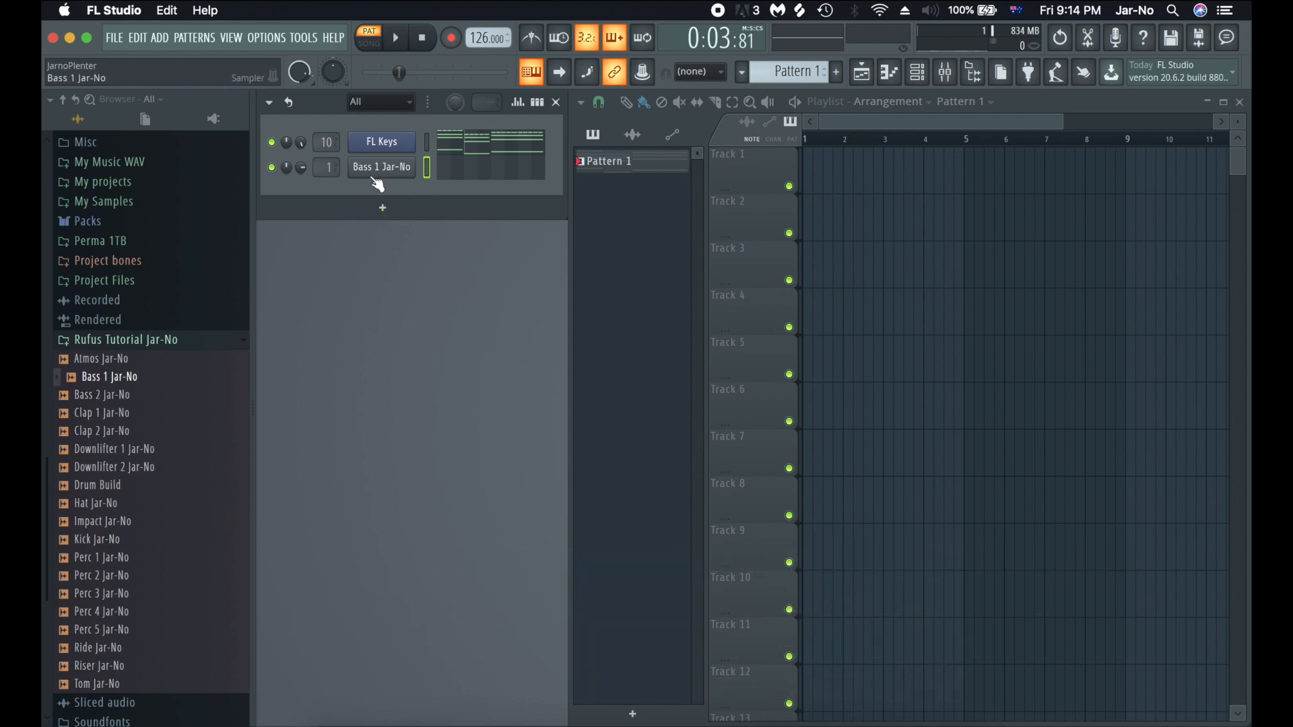
- Audition the Bass 1 Jar-No channel at C5 and D5, ending with playback stopped
drag(390, 170, 206, 357)
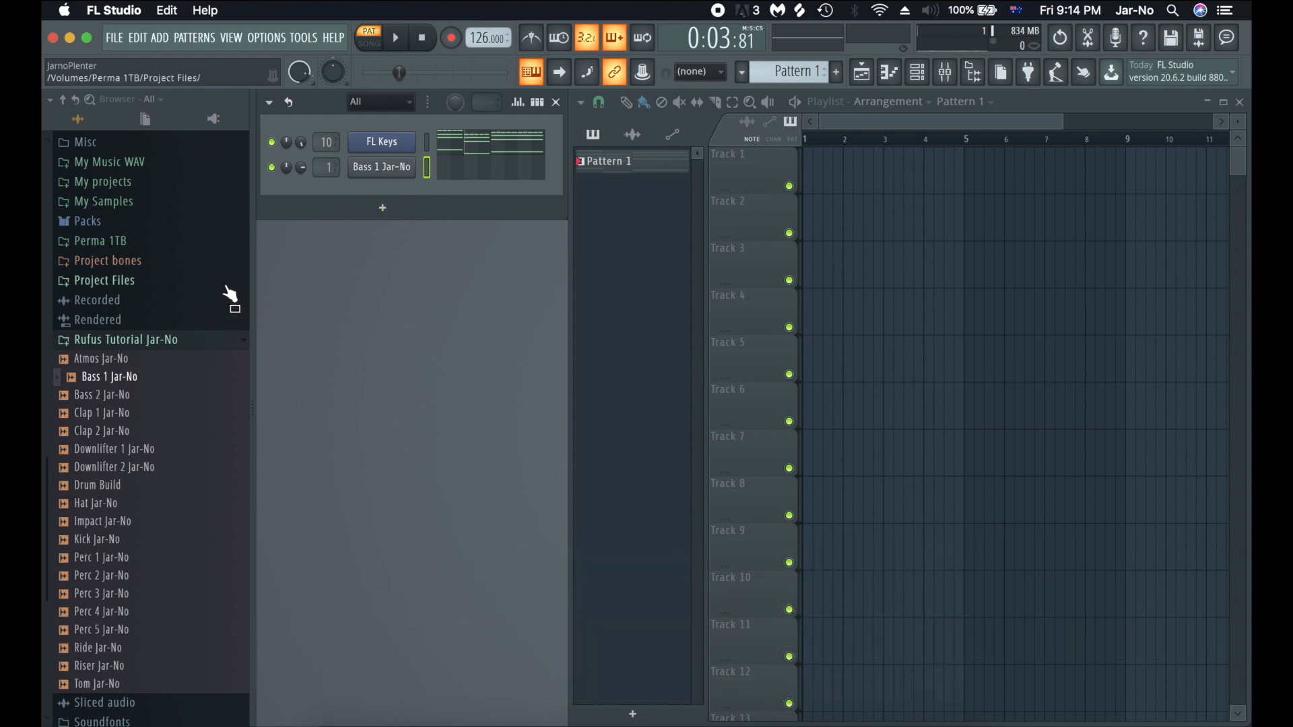
scroll(233, 297, up, 1)
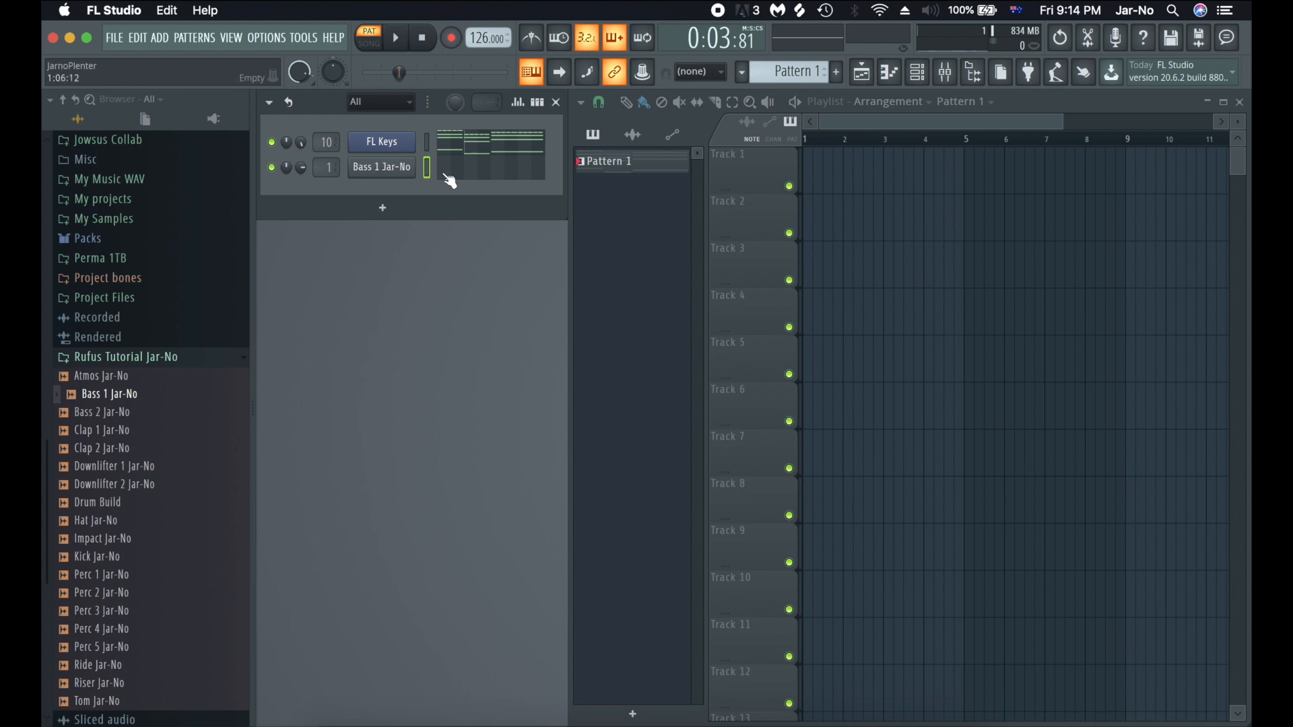
click(399, 170)
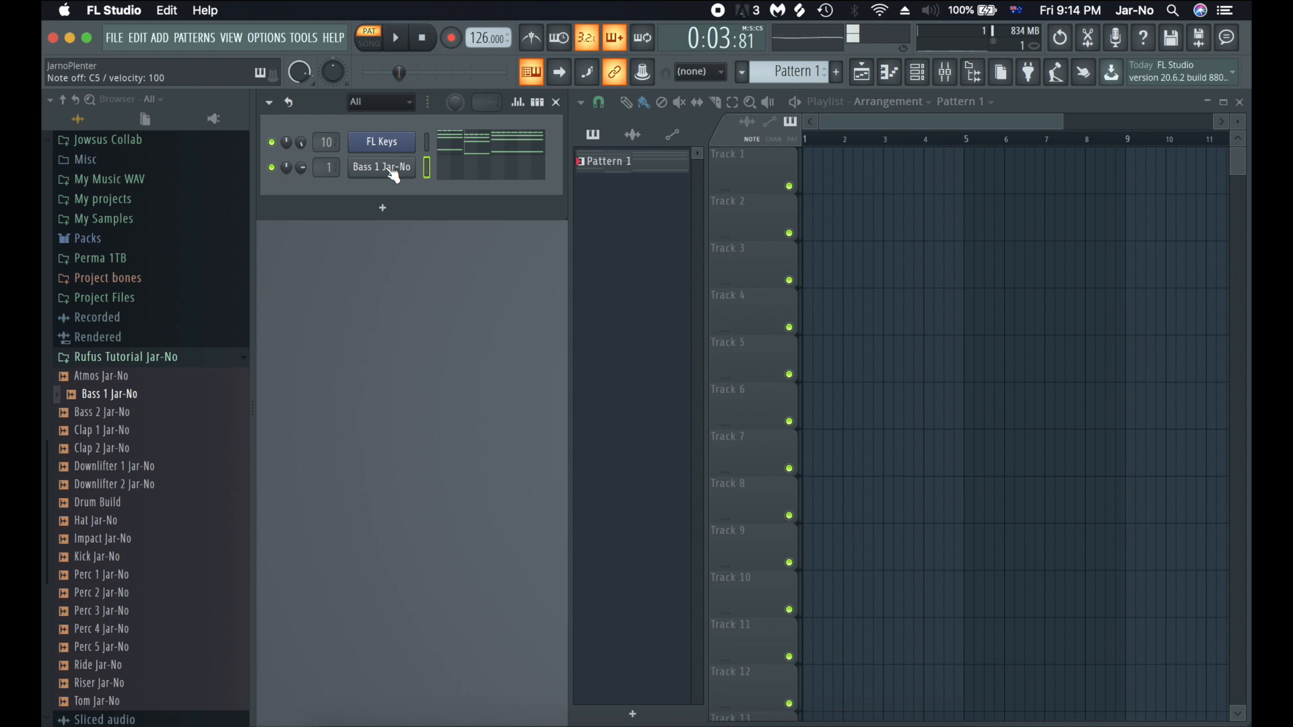
click(394, 176)
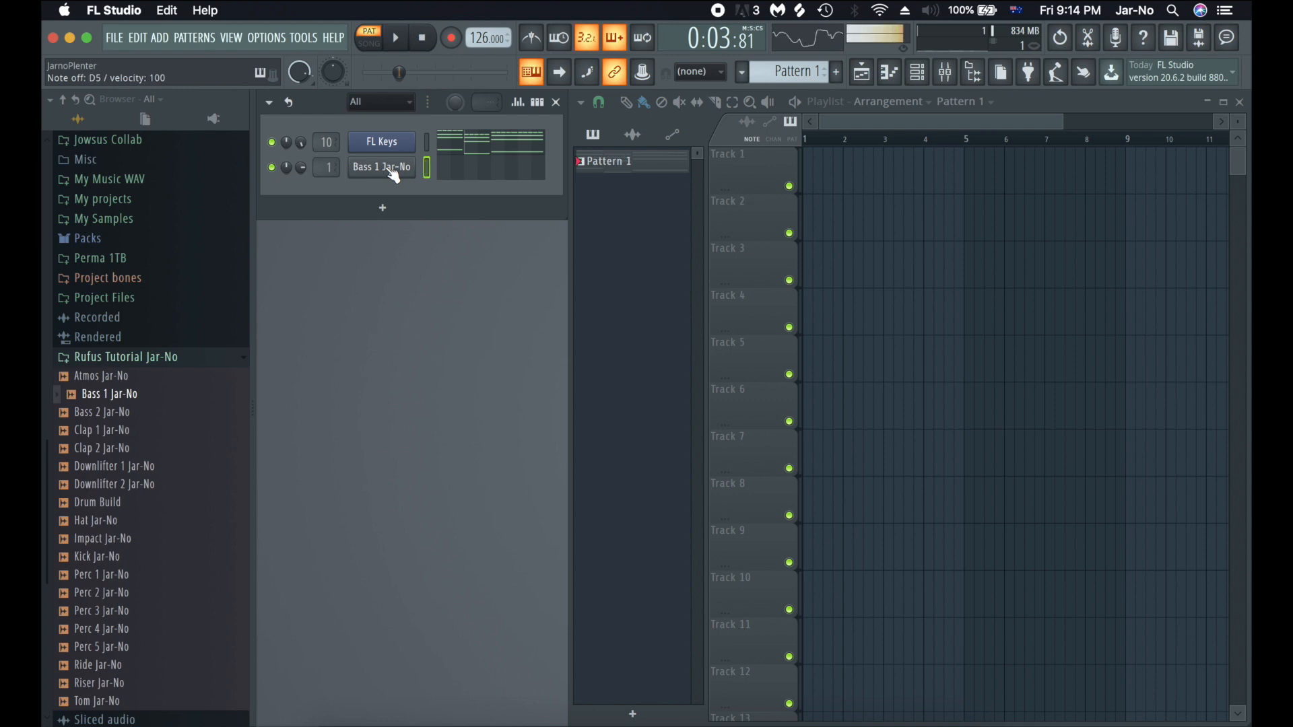
click(423, 38)
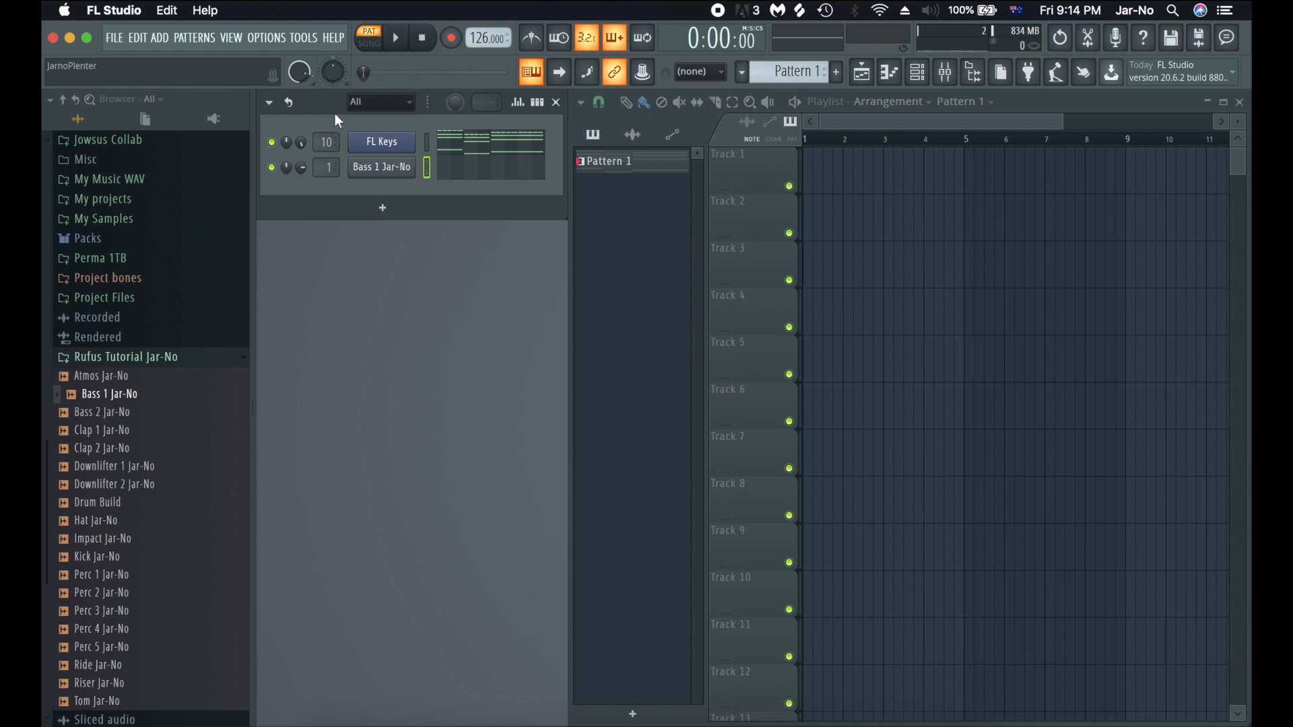
- Shape the Bass 1 volume envelope with zero attack, decay and sustain, maximum hold and a very short release
click(401, 173)
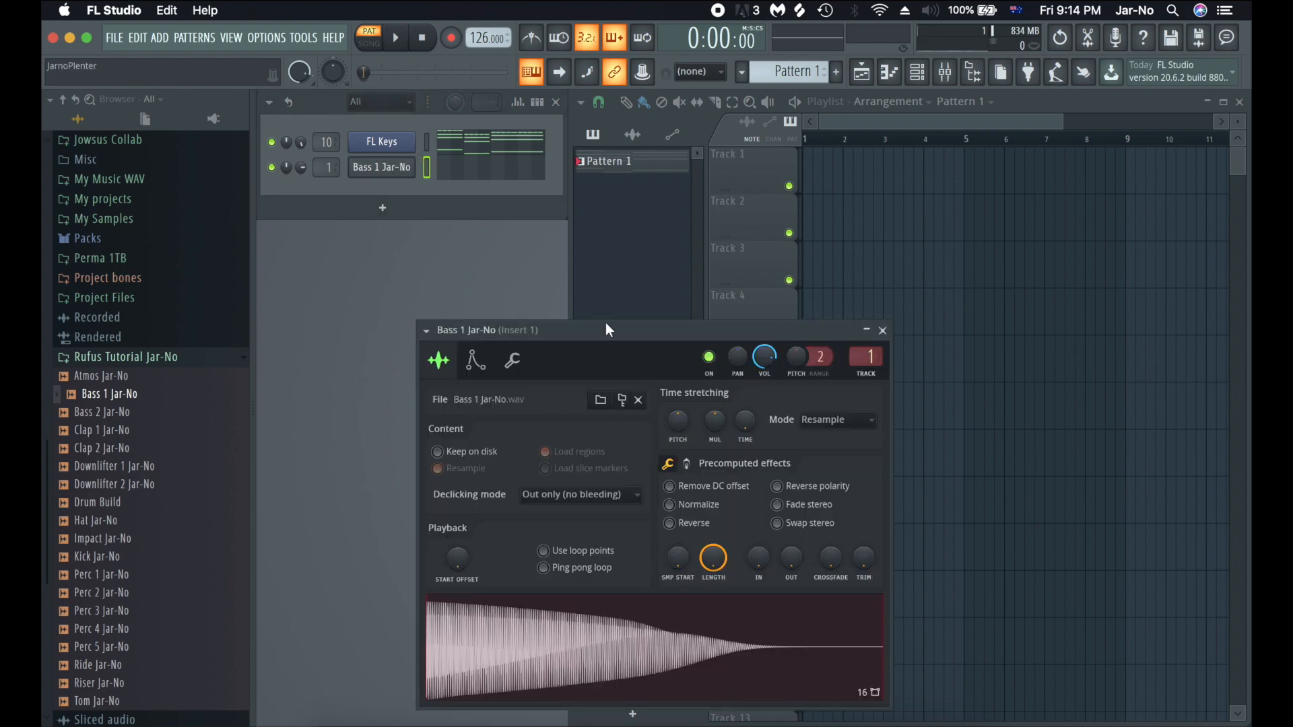
drag(607, 330, 534, 147)
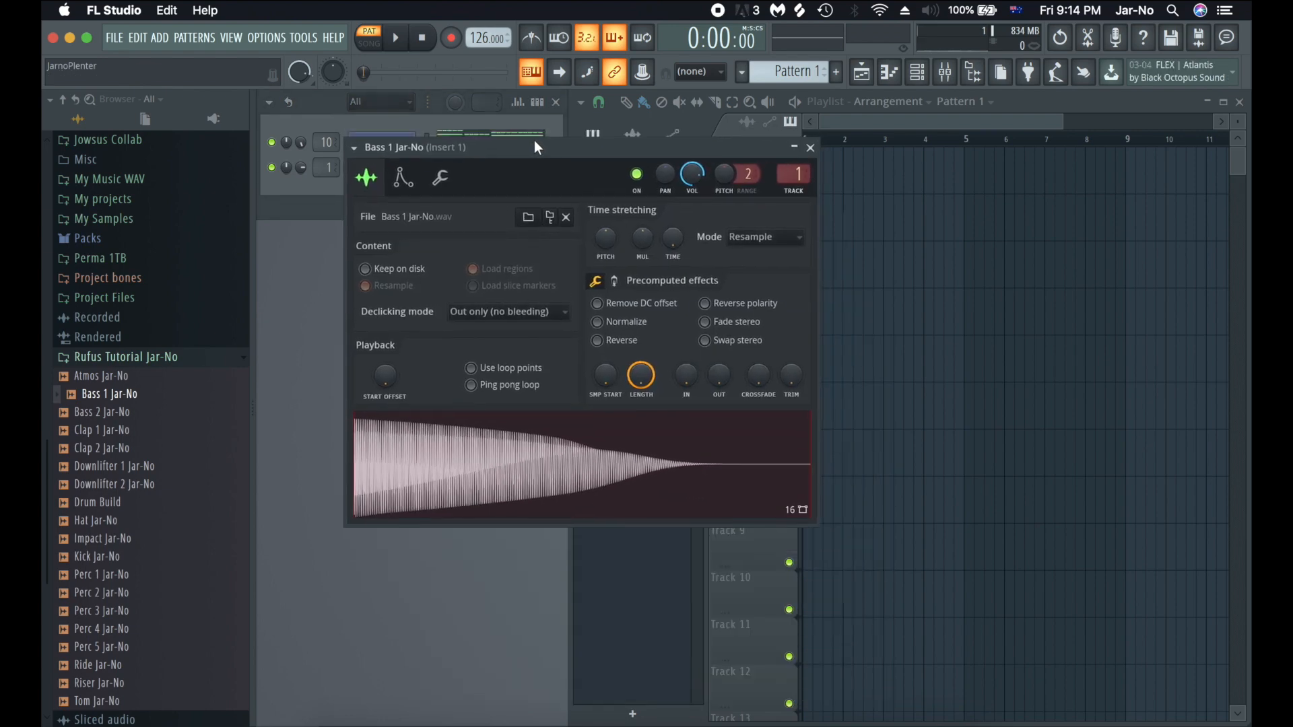
click(404, 179)
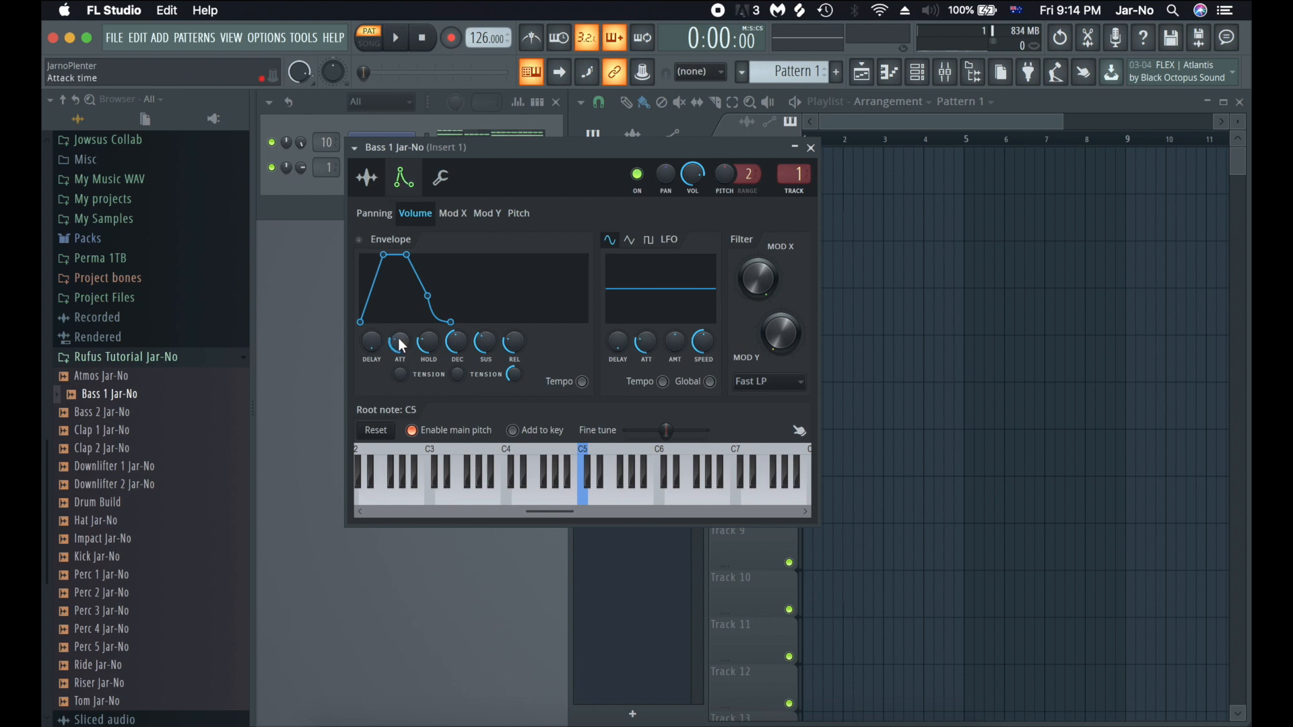
drag(398, 338, 398, 383)
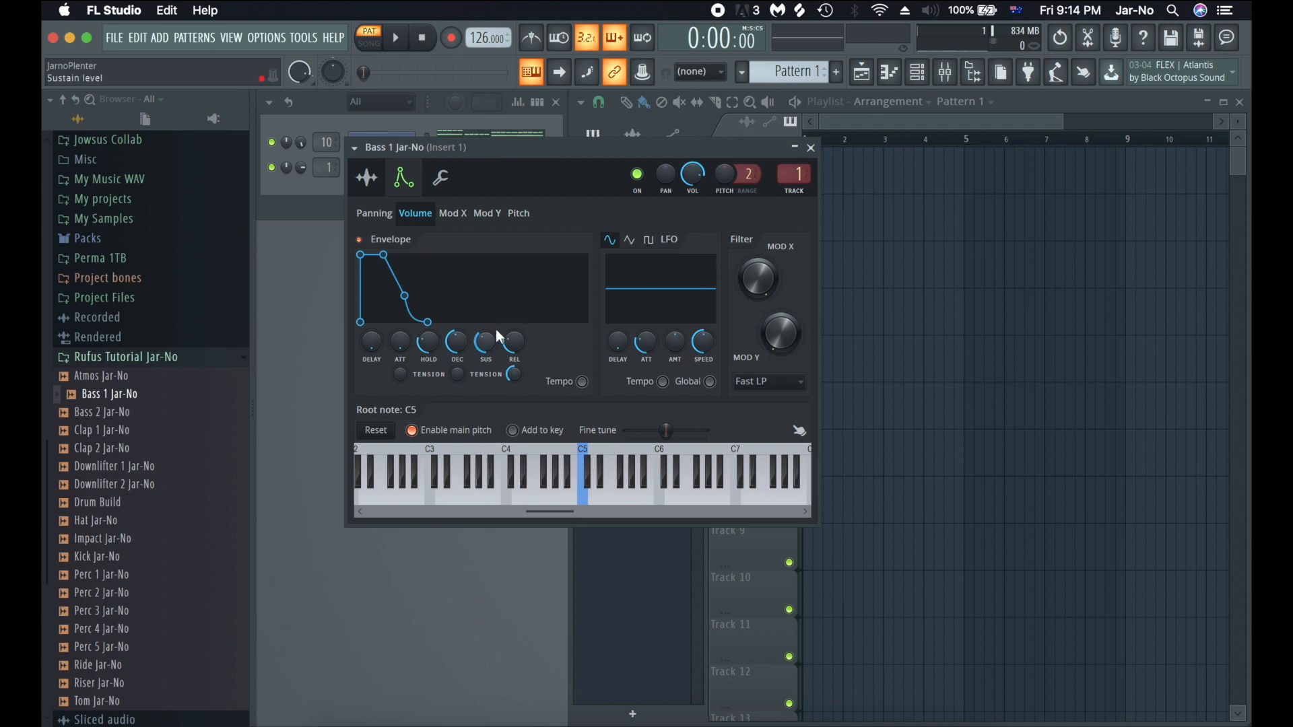
drag(489, 340, 490, 377)
drag(458, 334, 429, 317)
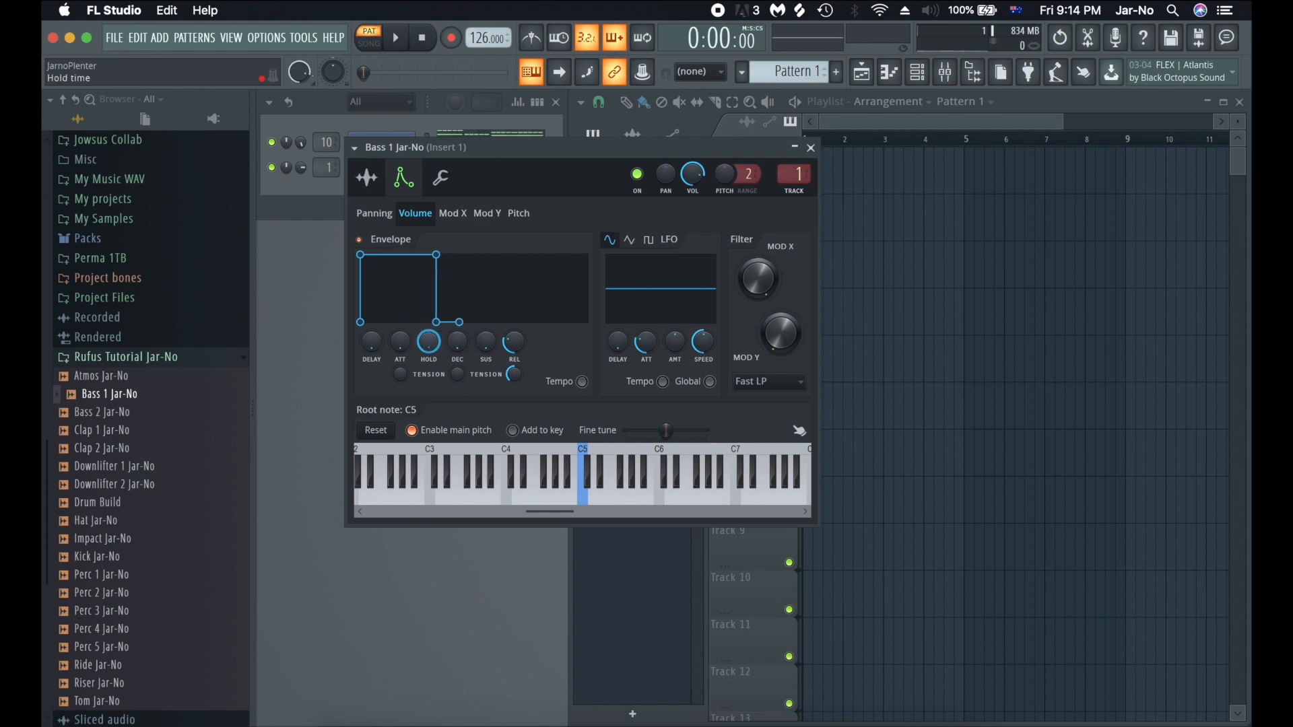
drag(514, 338, 515, 364)
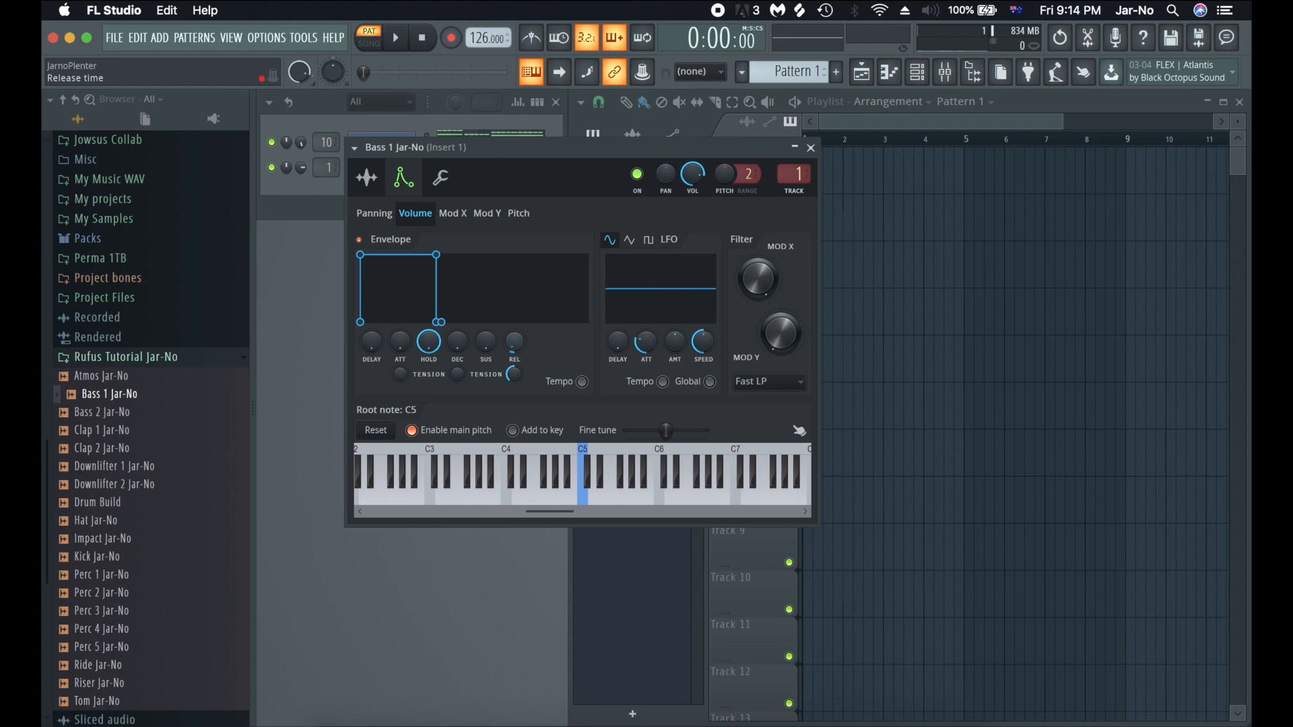
- Audition the Bass 1 sample repeatedly at C5 to check the new envelope, closing its channel settings
key(q)
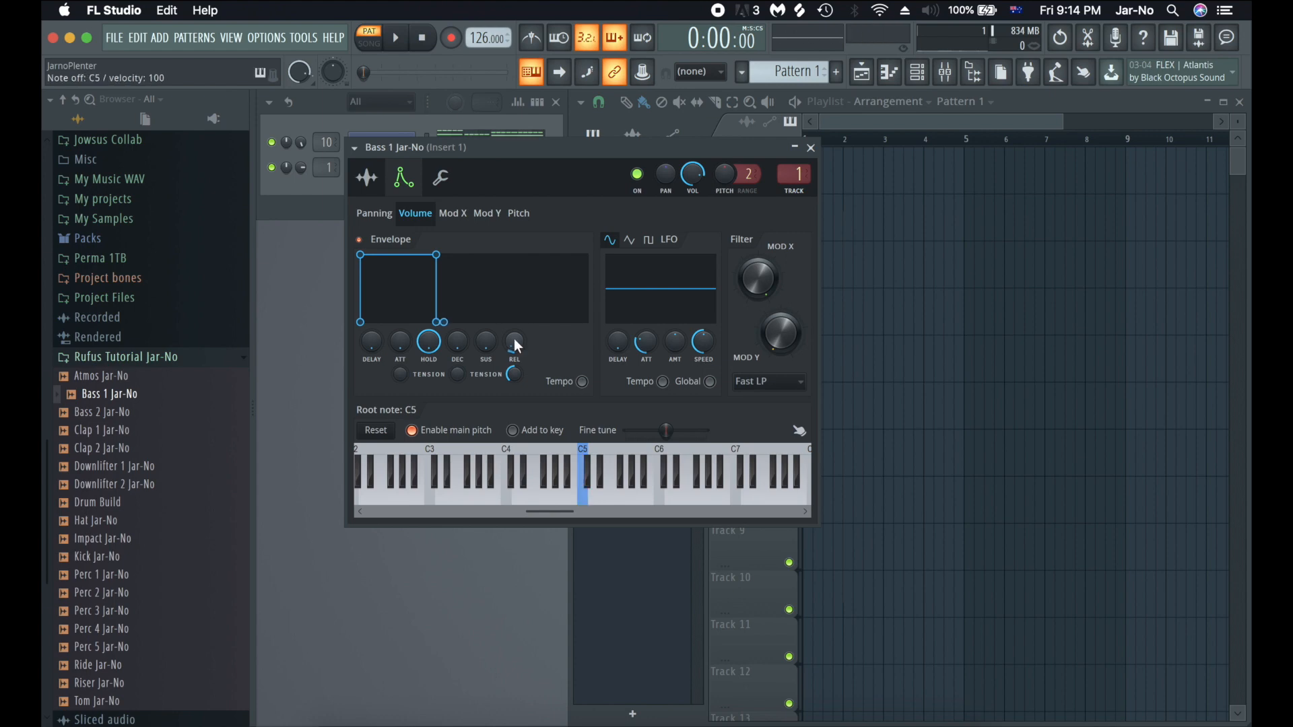
key(q)
key(q)
key(q)
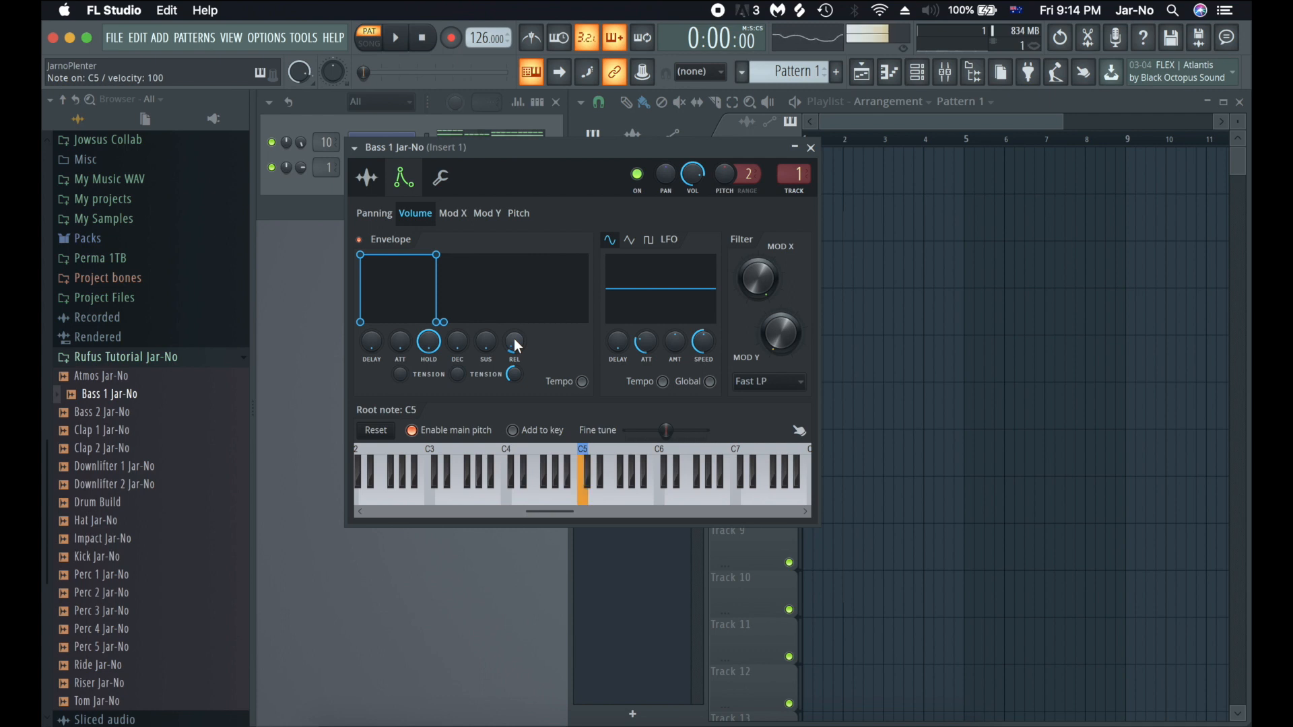
click(811, 148)
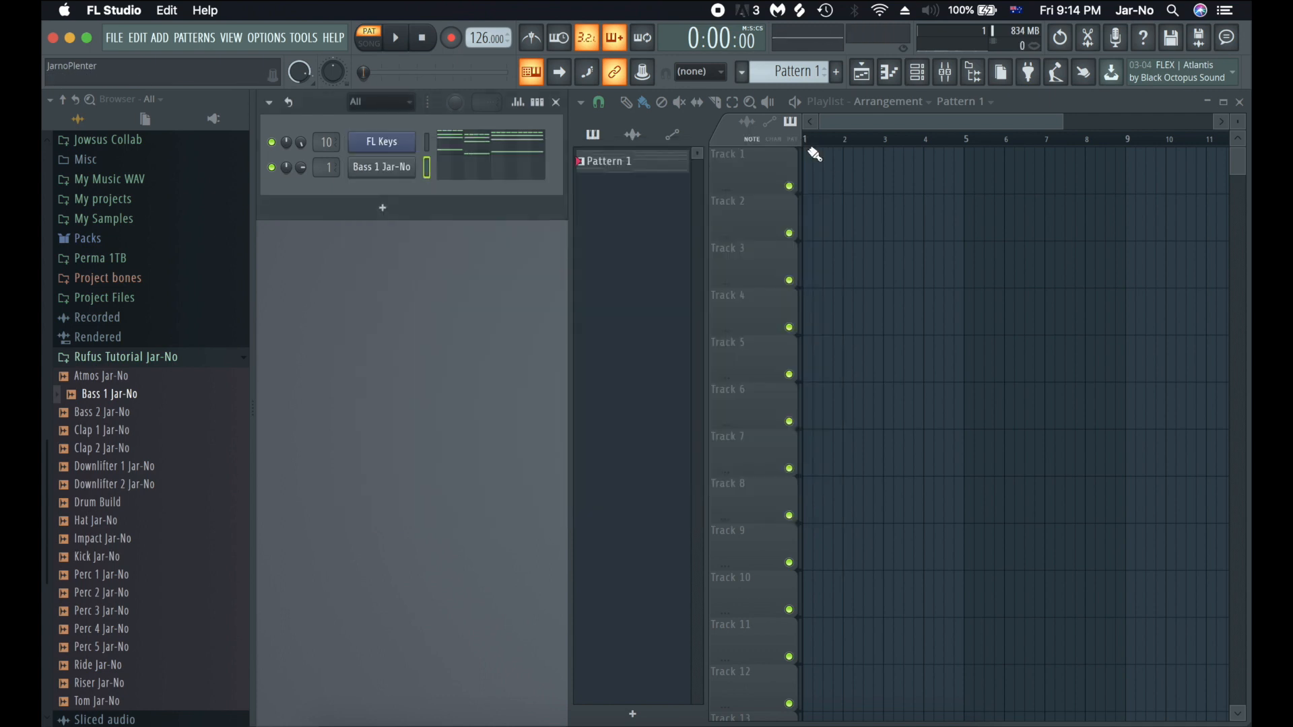
- Open the Bass 1 piano roll to examine the bassline and its score file options, closing the editor again
click(455, 177)
scroll(422, 262, down, 1)
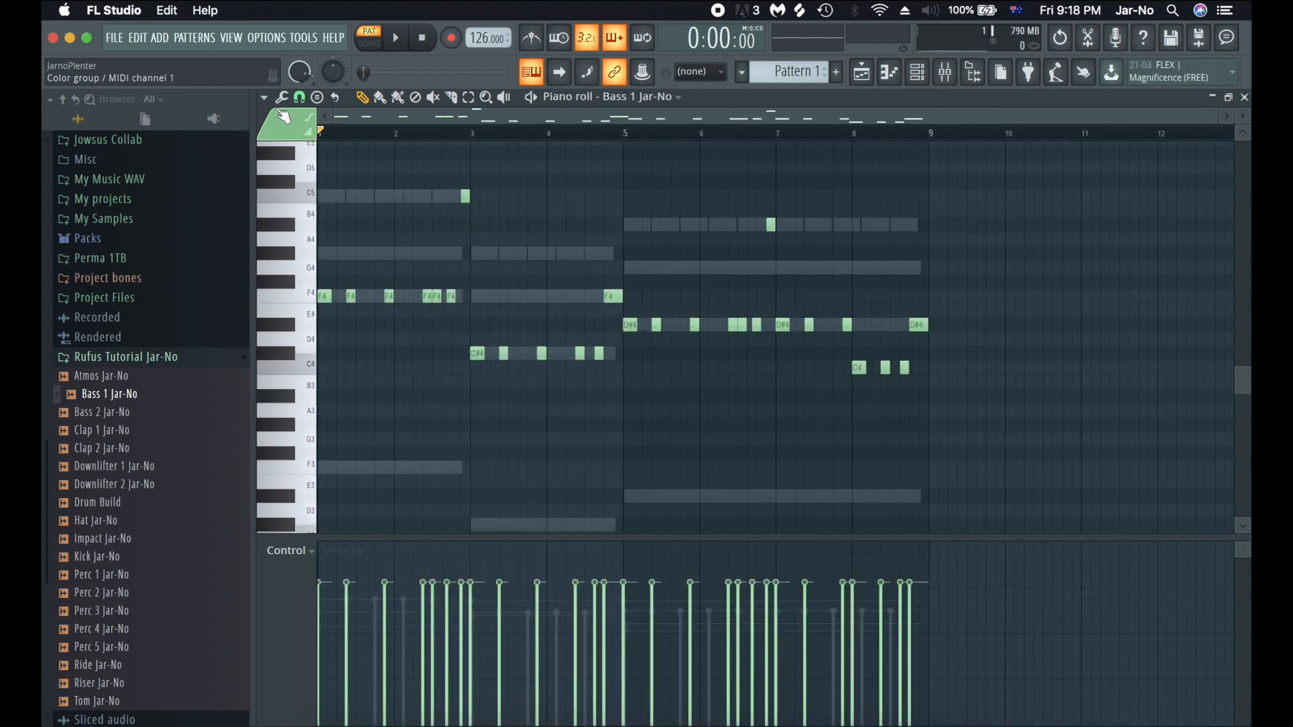
click(268, 99)
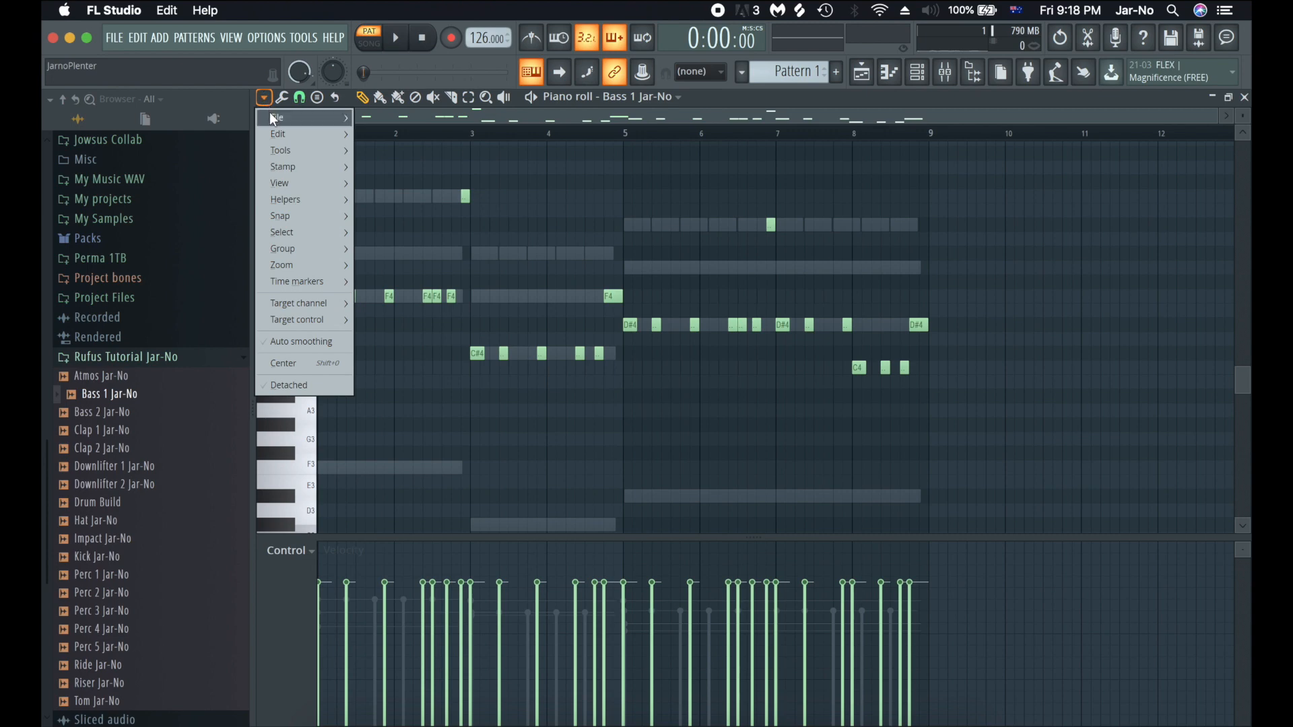
mouse_move(270, 116)
click(514, 421)
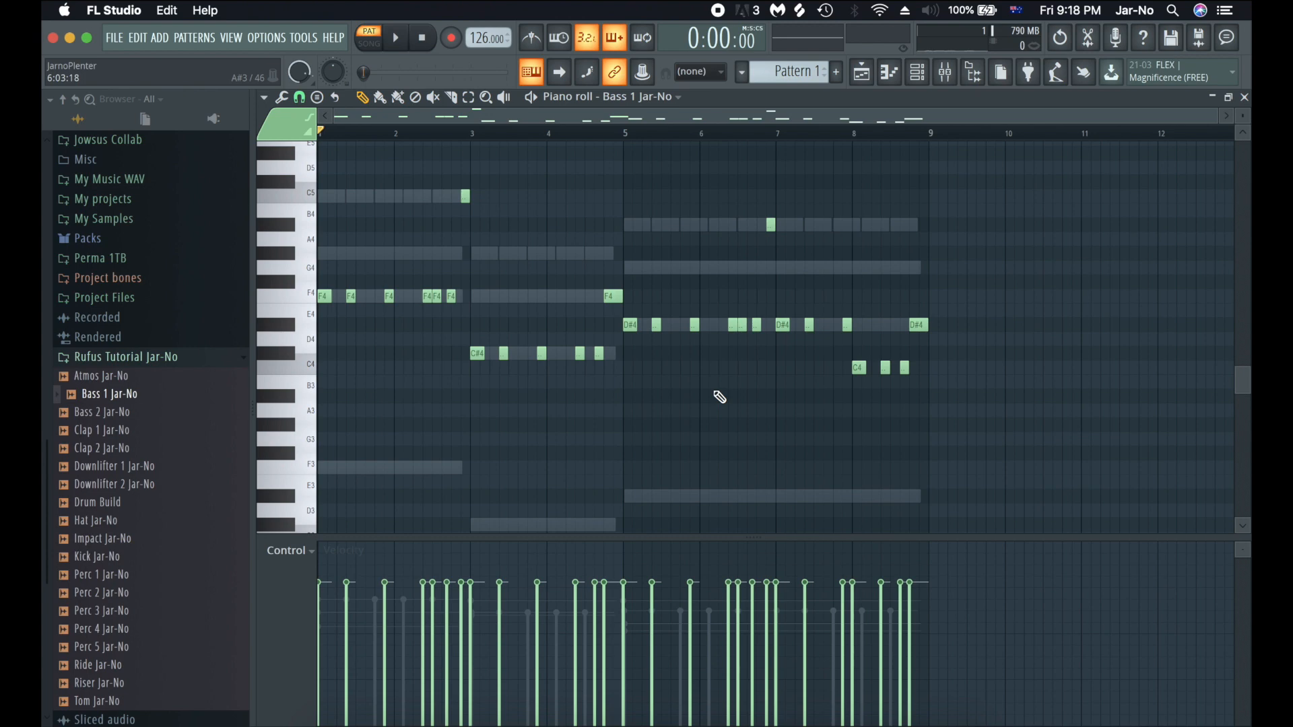
key(Escape)
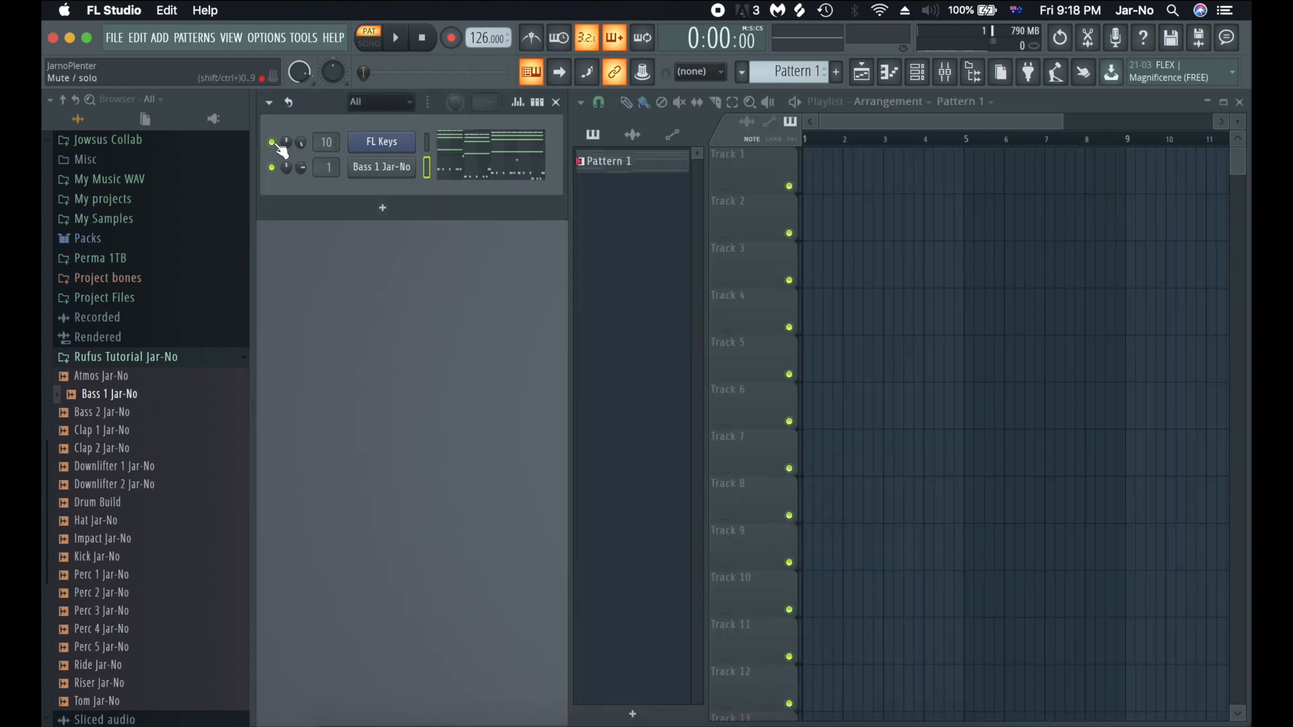
- Mute the FL Keys channel and play the pattern to hear the Bass 1 line on its own
key(space)
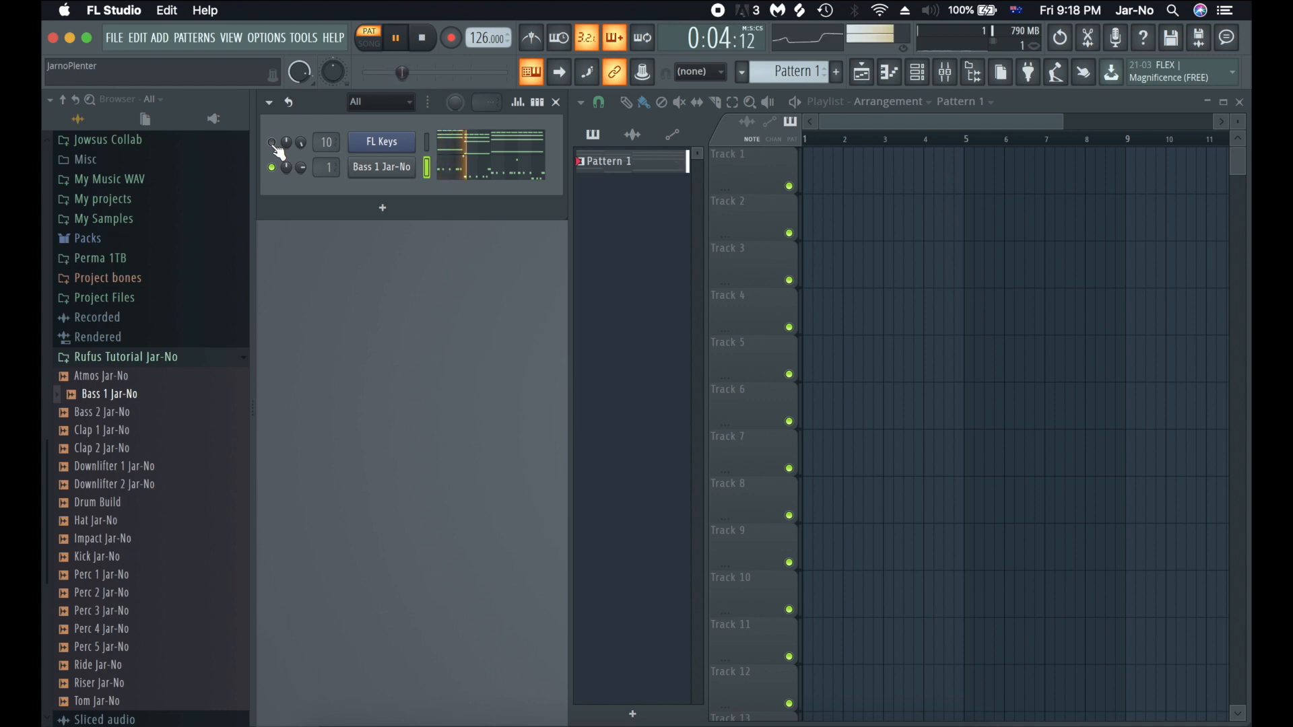
key(space)
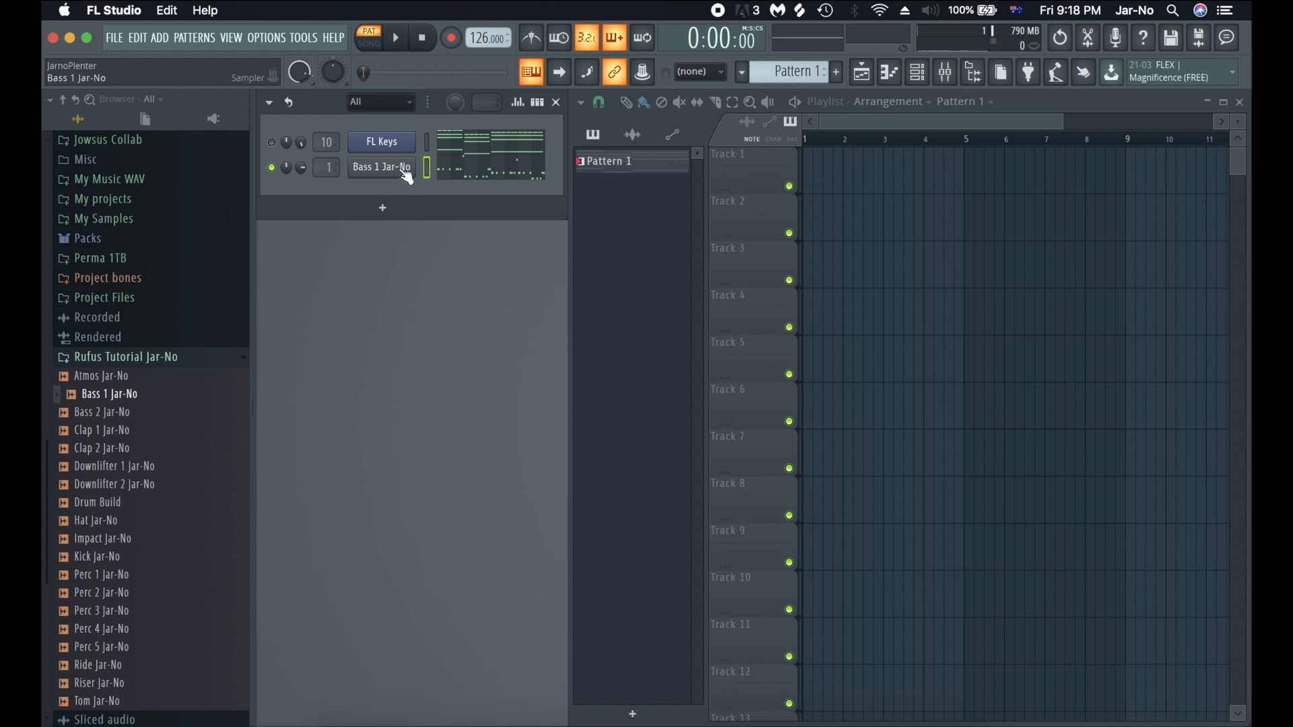
- Shape the Bass 1 Mod X envelope with zero attack, hold and sustain, short decay and release, and a raised modulation amount
click(377, 173)
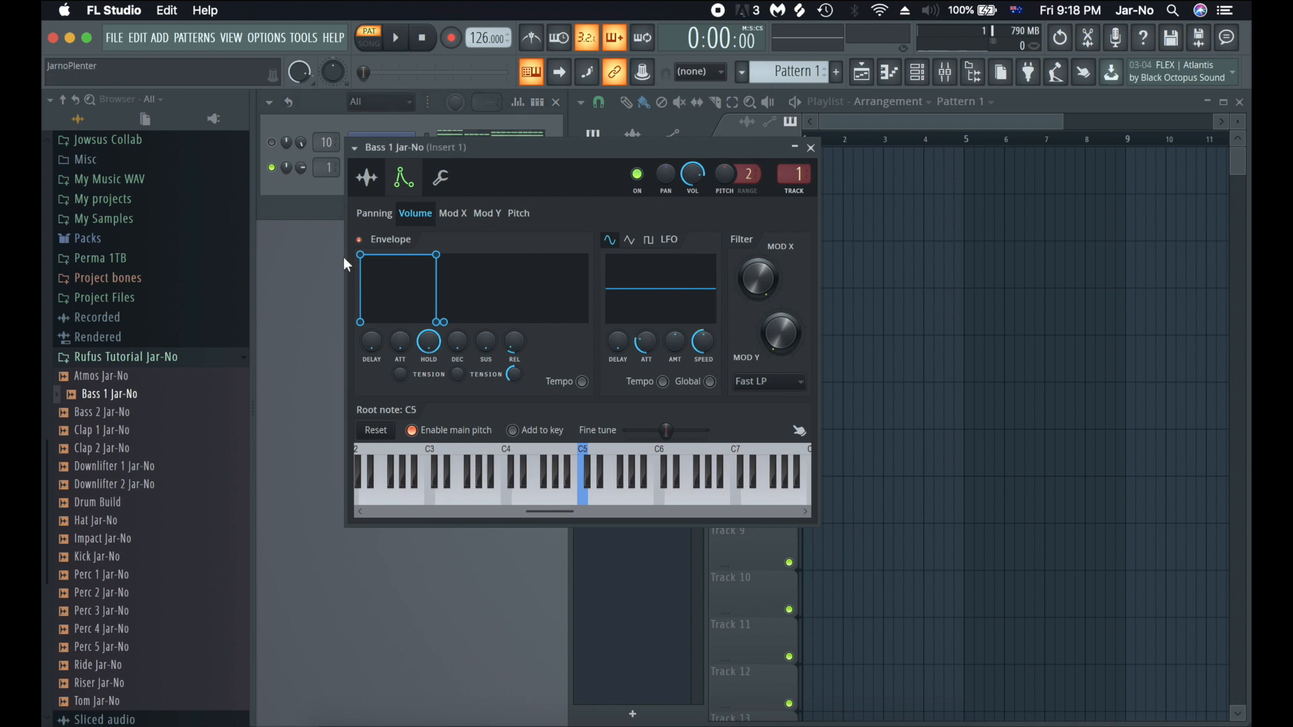
click(461, 214)
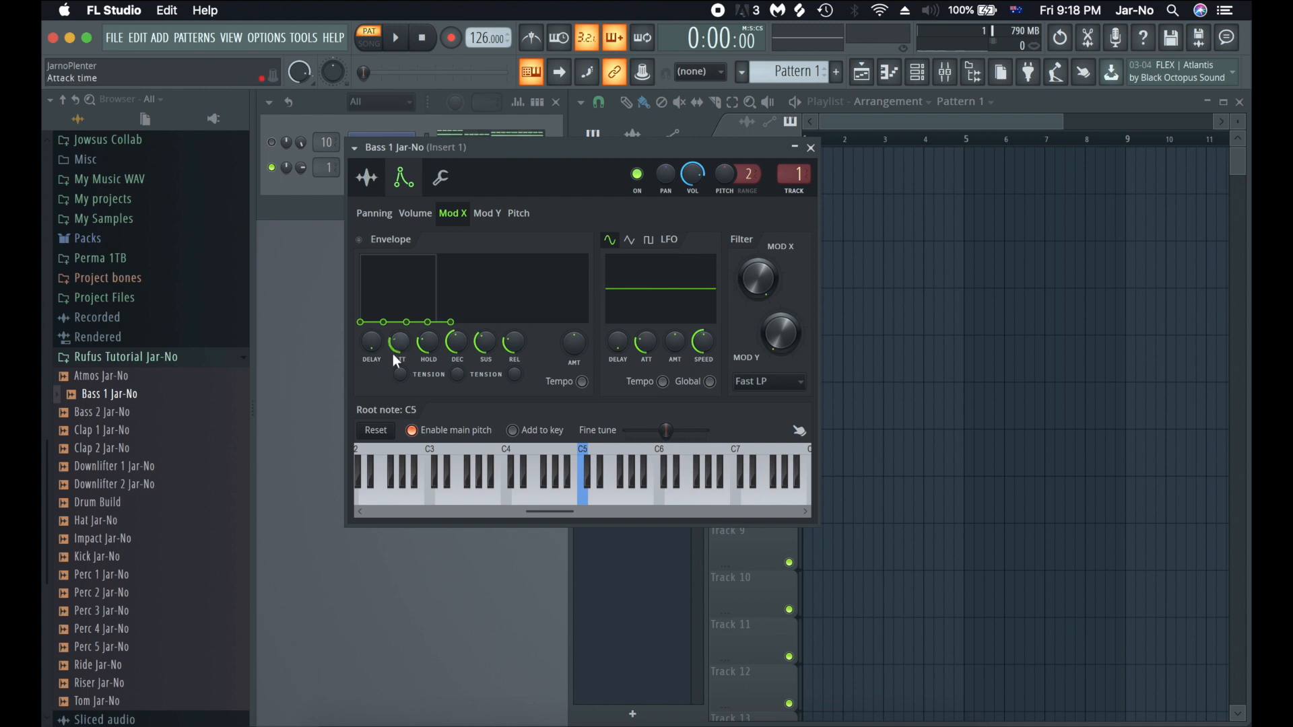
drag(398, 351, 399, 370)
drag(573, 348, 574, 323)
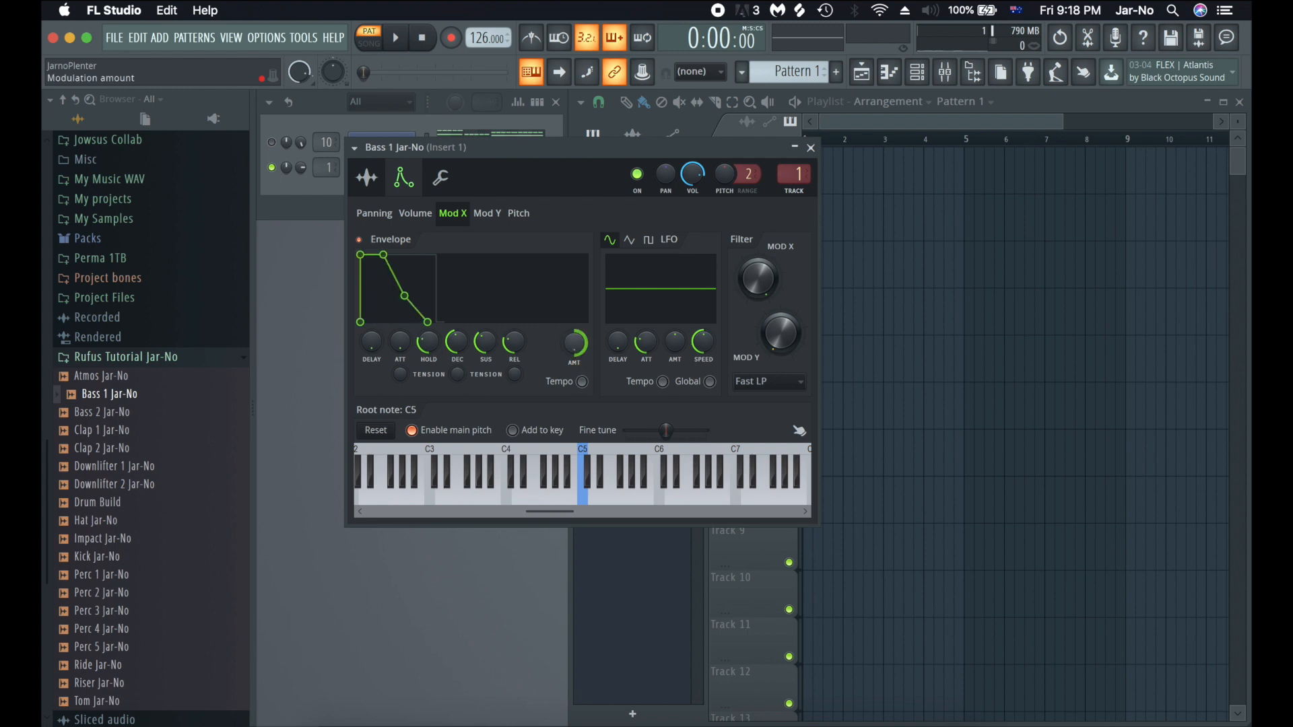
drag(487, 349, 486, 377)
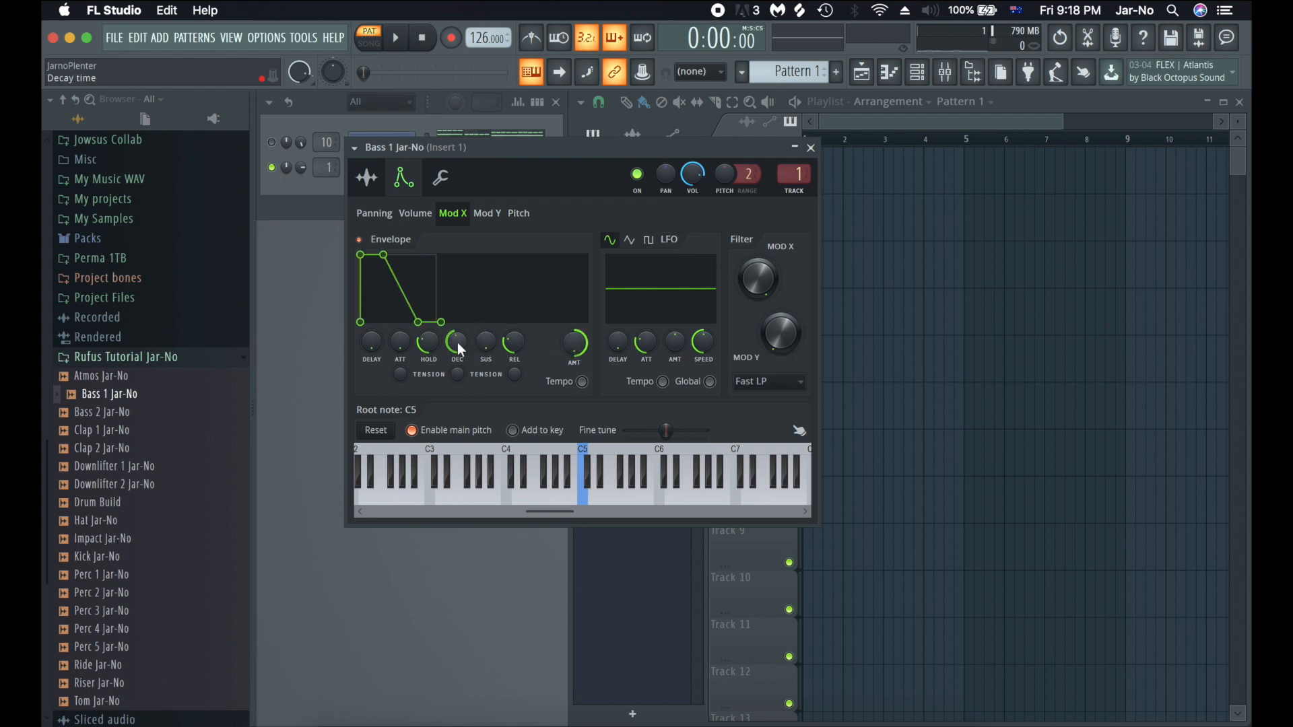
drag(430, 341, 454, 363)
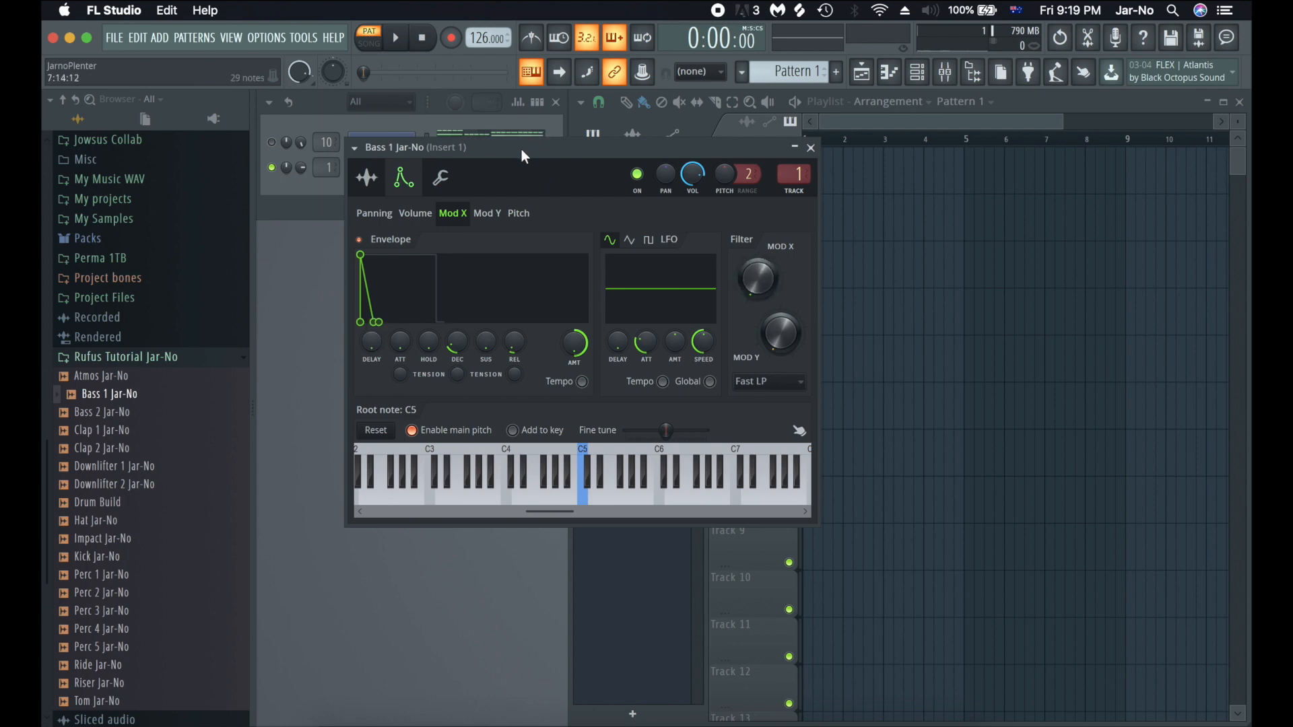
- Audition Bass 1 at C5, C4, G4 and F4 to check the filter envelope's plucked sound
key(space)
key(space)
key(q)
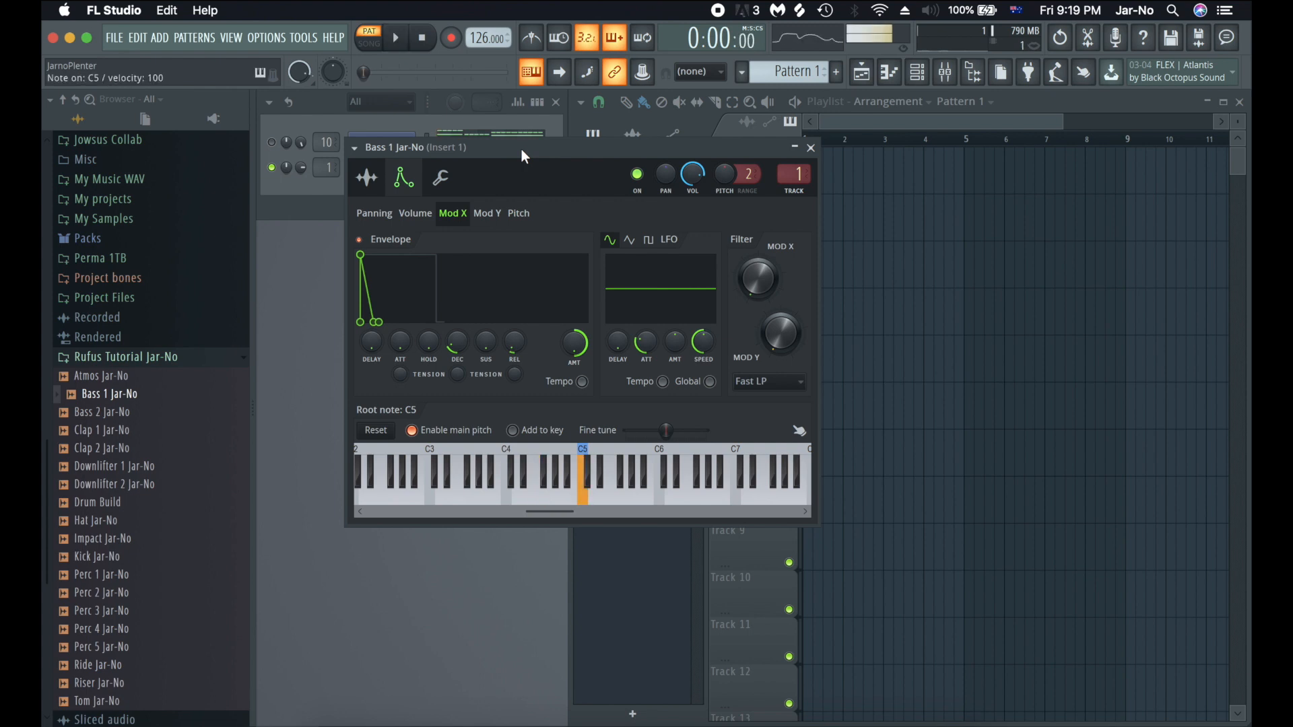
key(z)
key(b)
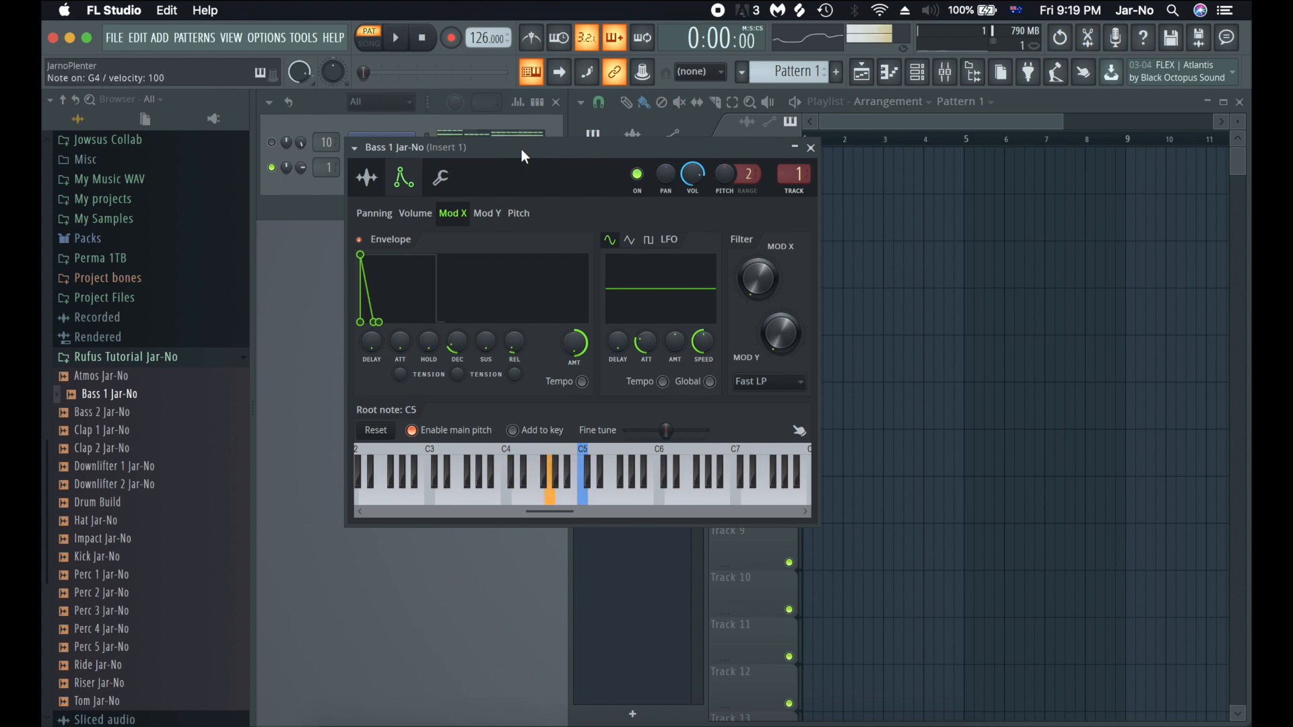
key(v)
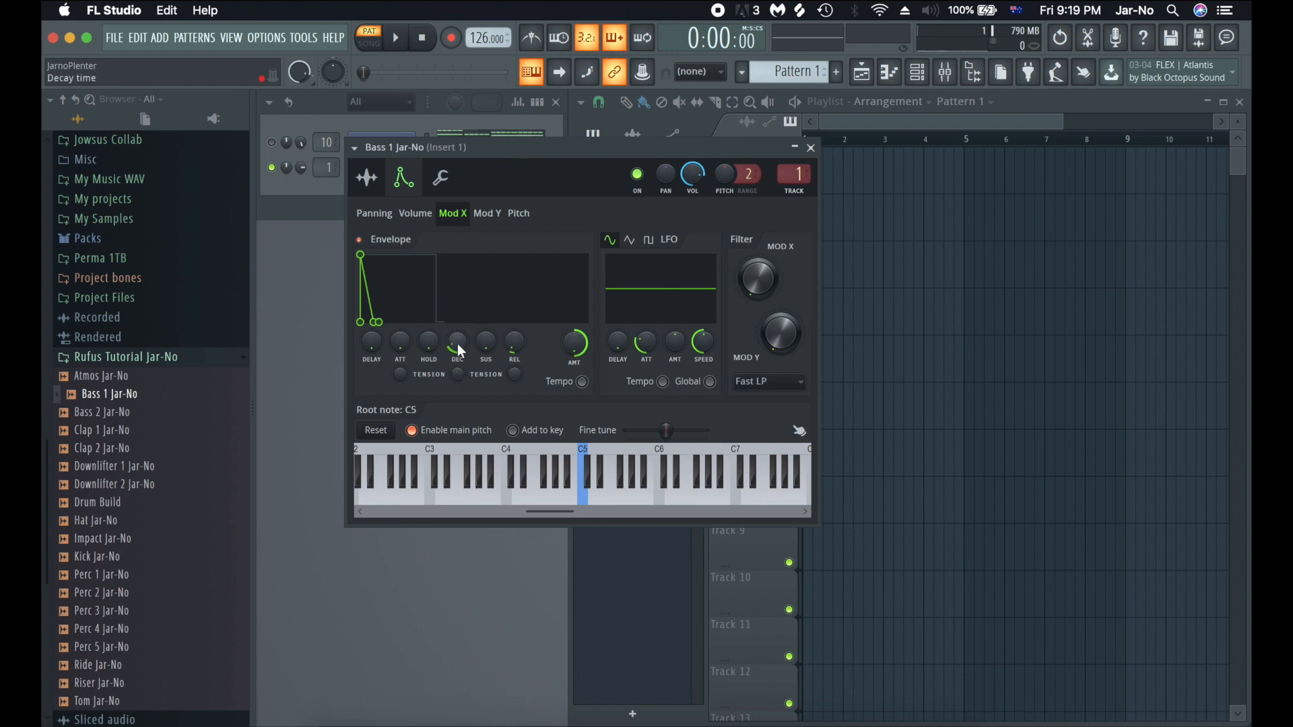
- Fine-tune the Bass 1 Mod X decay time slightly longer while auditioning F4
key(v)
drag(458, 351, 458, 345)
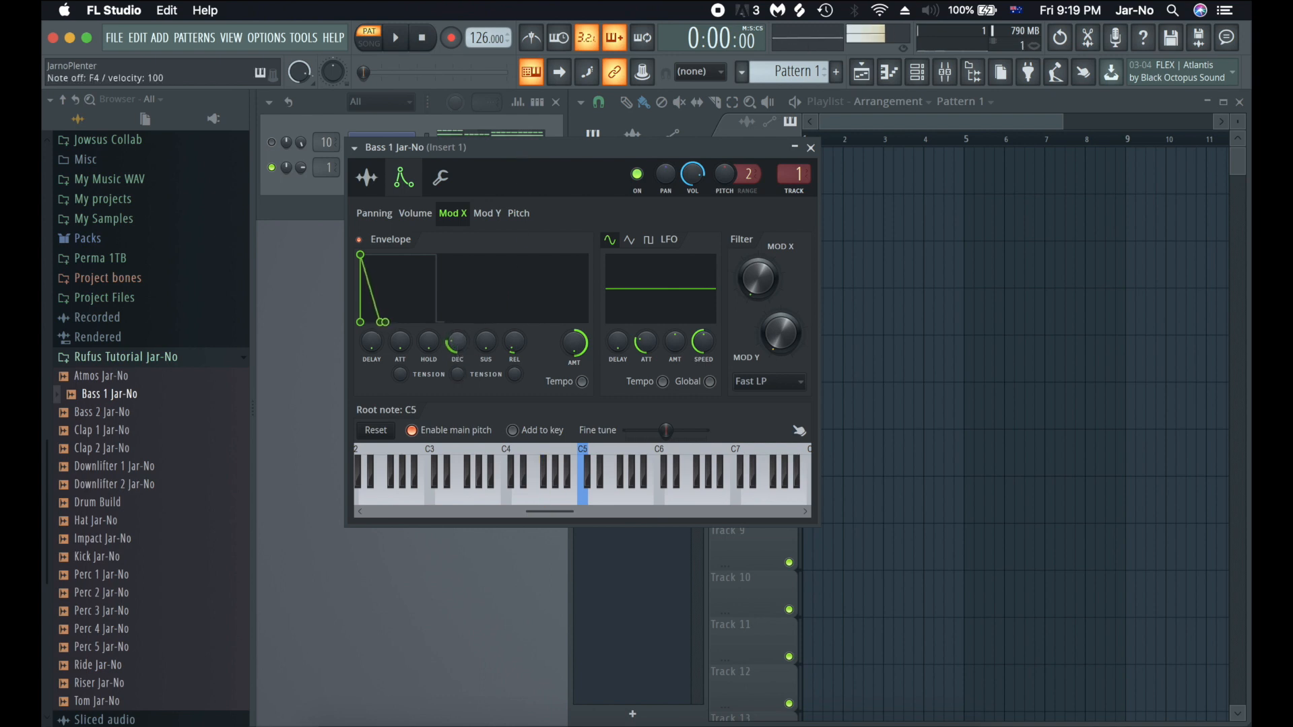
key(v)
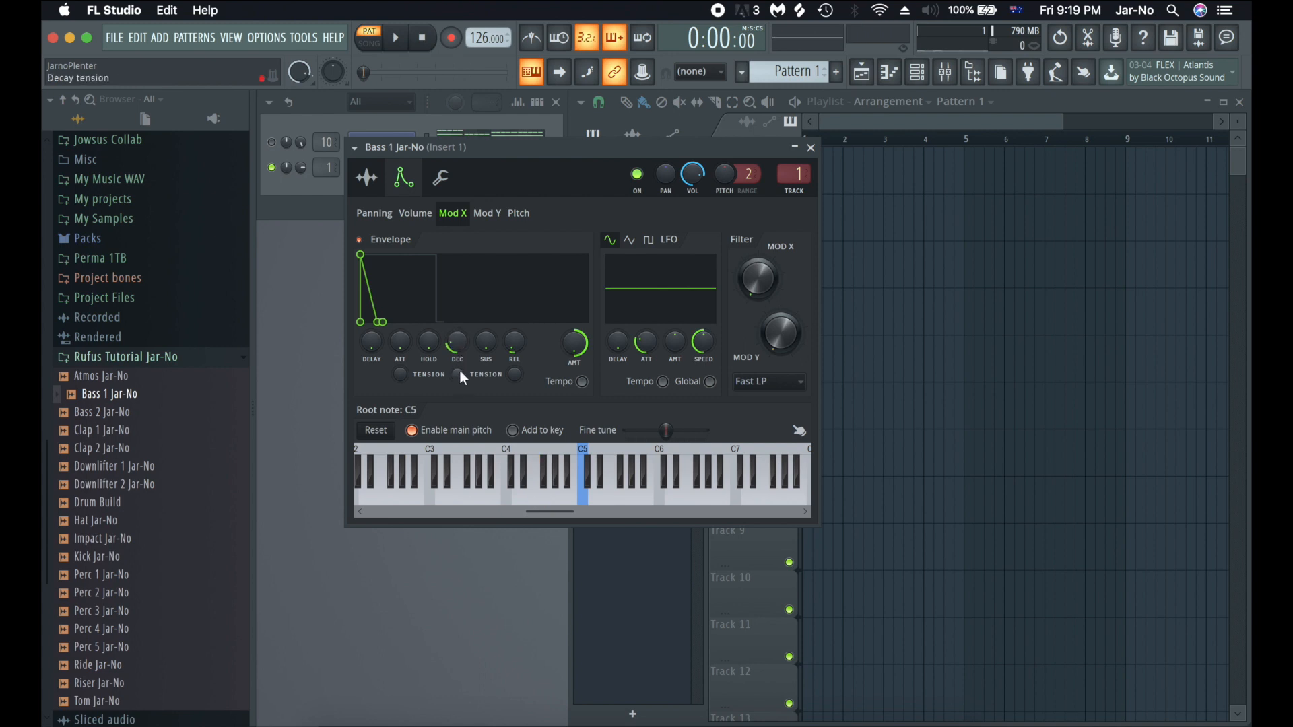
- Adjust the Bass 1 Mod X decay tension for a curved fall-off and slightly lengthen the decay while auditioning F4
drag(457, 349, 457, 380)
key(v)
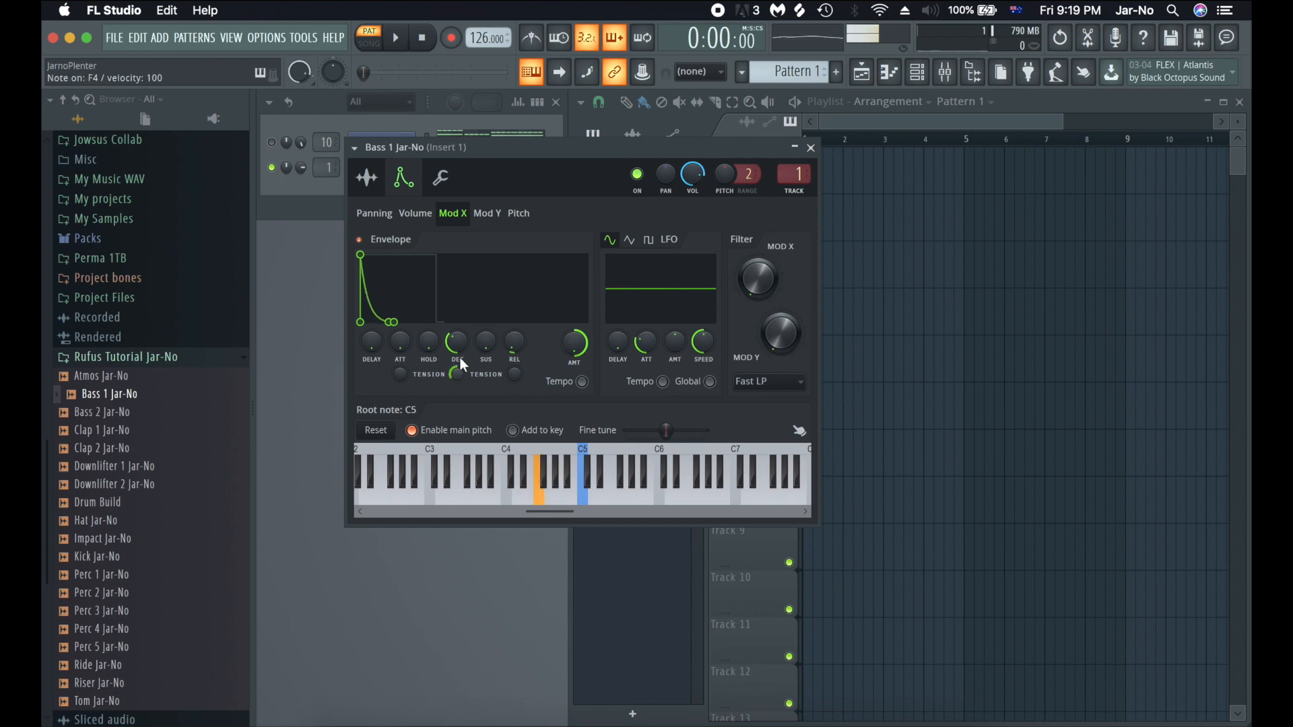
mouse_move(458, 342)
mouse_down()
mouse_move(456, 378)
mouse_move(456, 341)
mouse_up()
key(v)
key(v)
key(v)
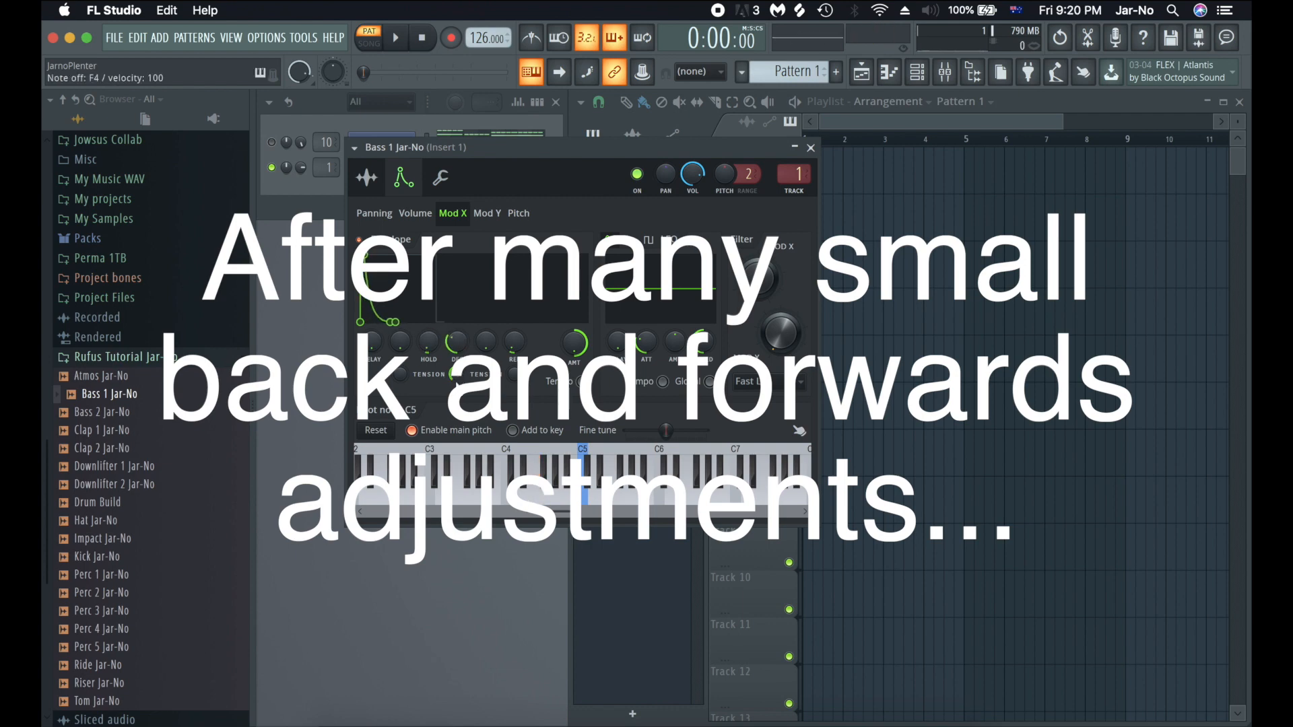
key(v)
key(v)
- Fine-tune the Bass 1 Mod X decay time slightly longer while the pattern plays
click(811, 148)
key(space)
click(380, 167)
click(453, 213)
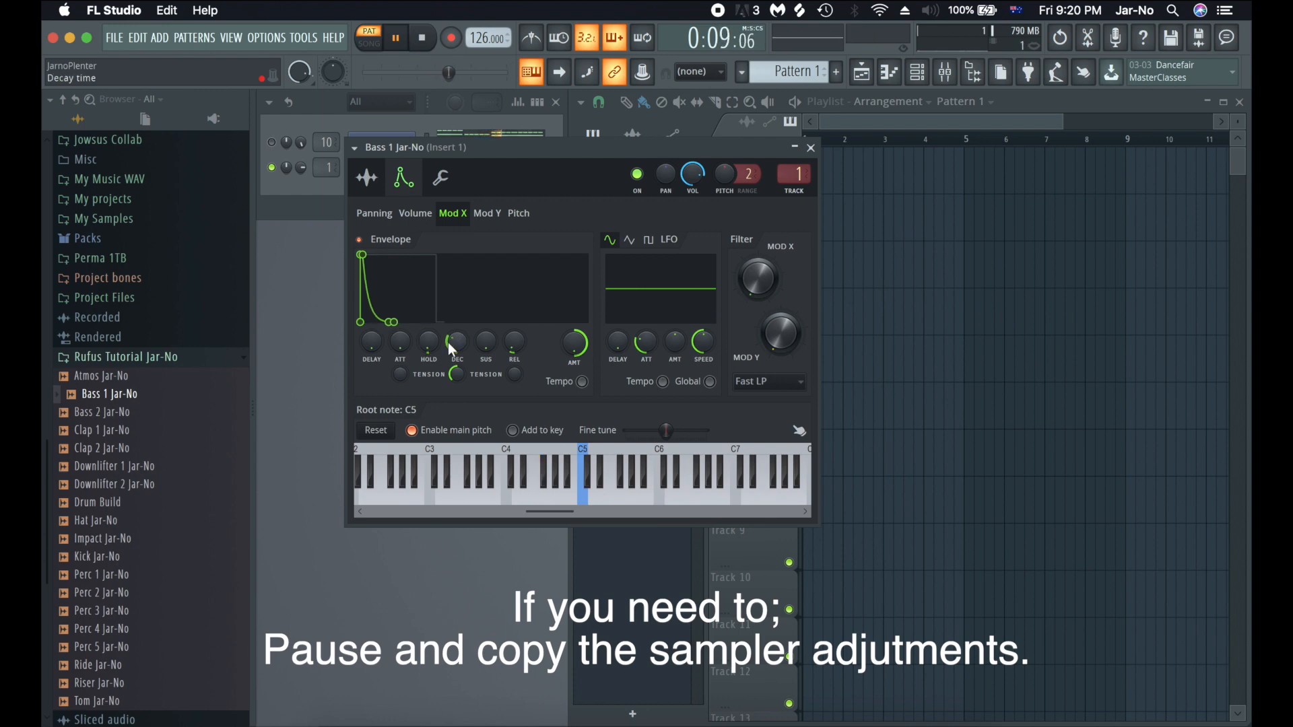
drag(461, 342, 460, 338)
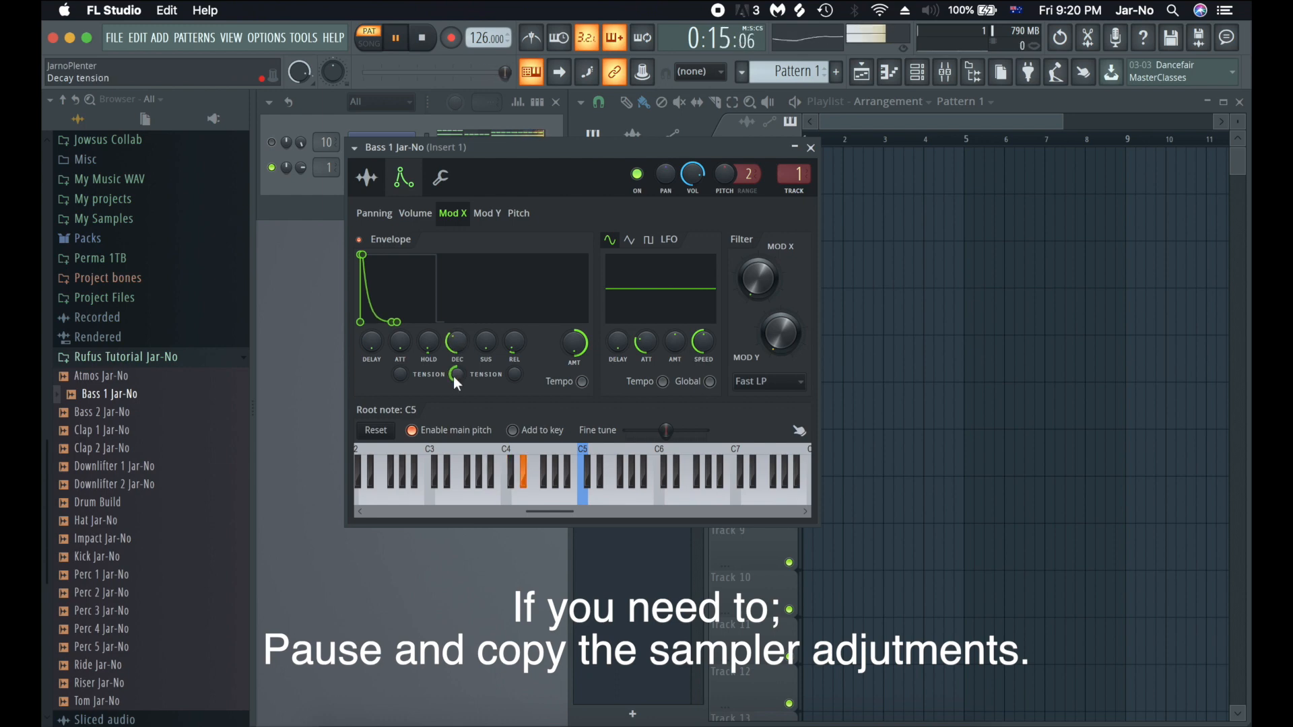
click(813, 150)
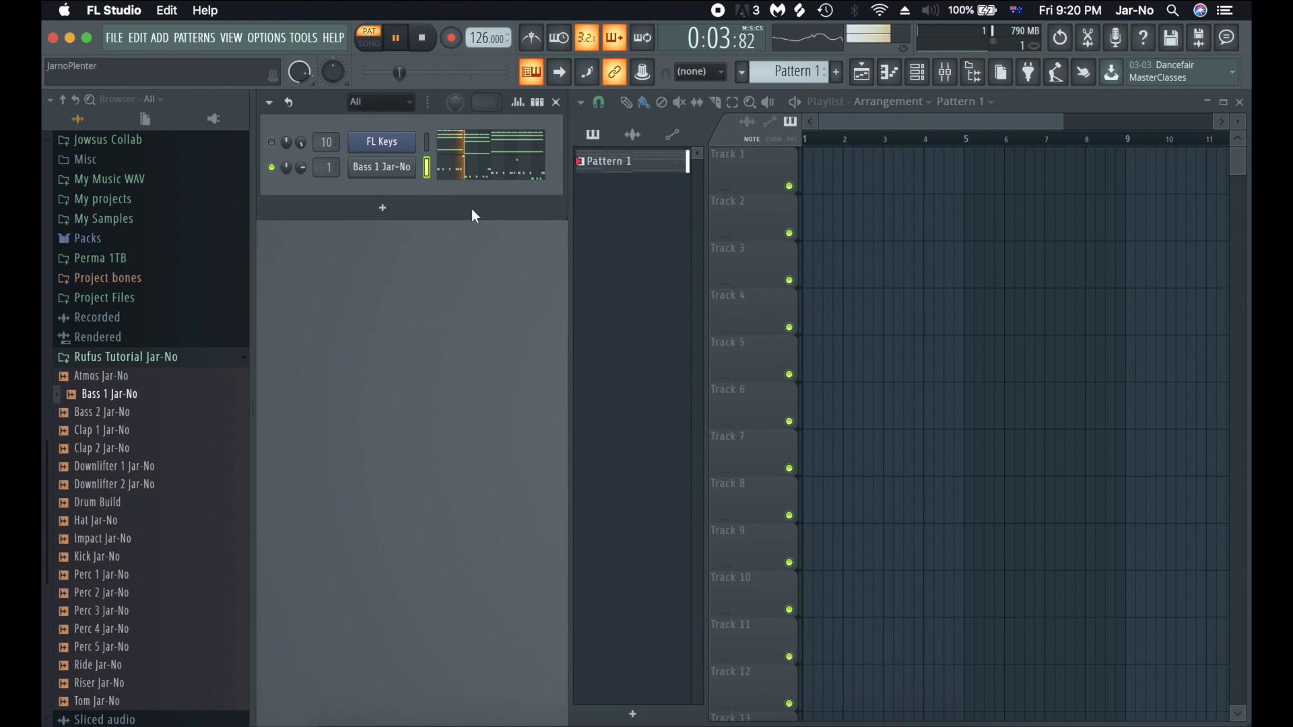
key(space)
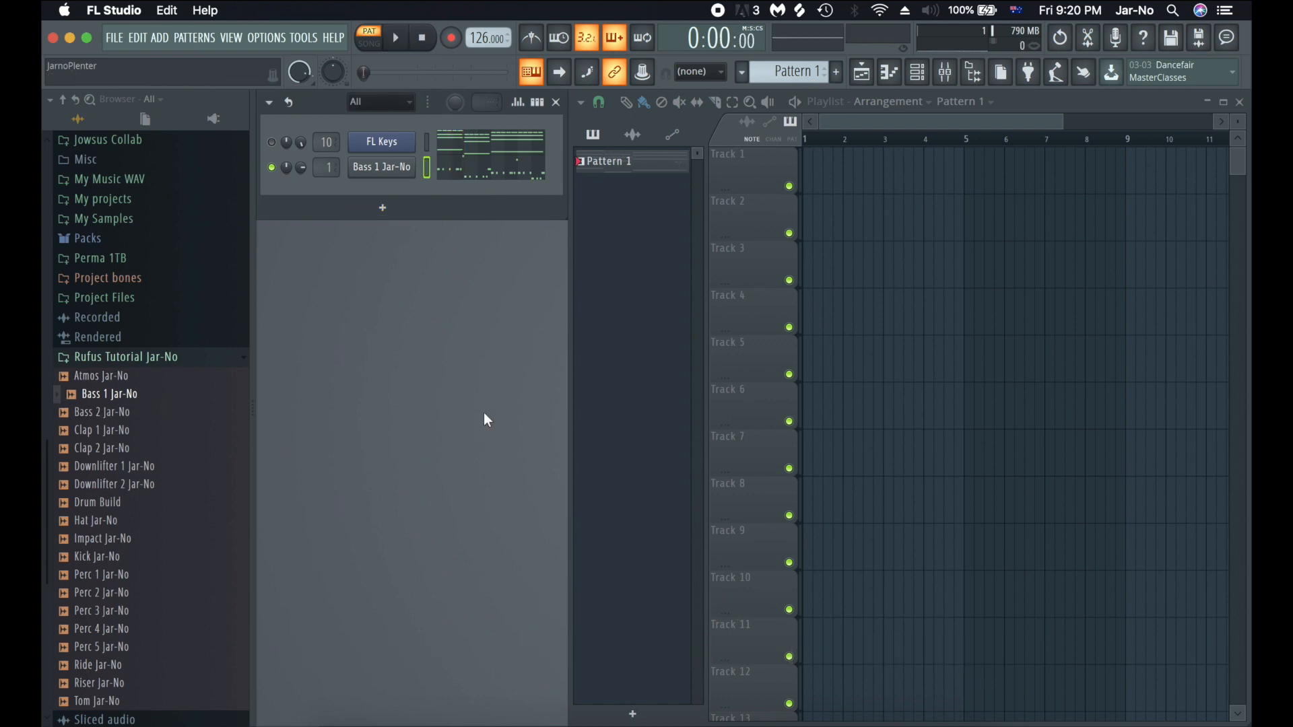
- Clone the Bass 1 Jar-No channel and review the clone's volume and Mod X envelopes
right_click(394, 174)
click(458, 324)
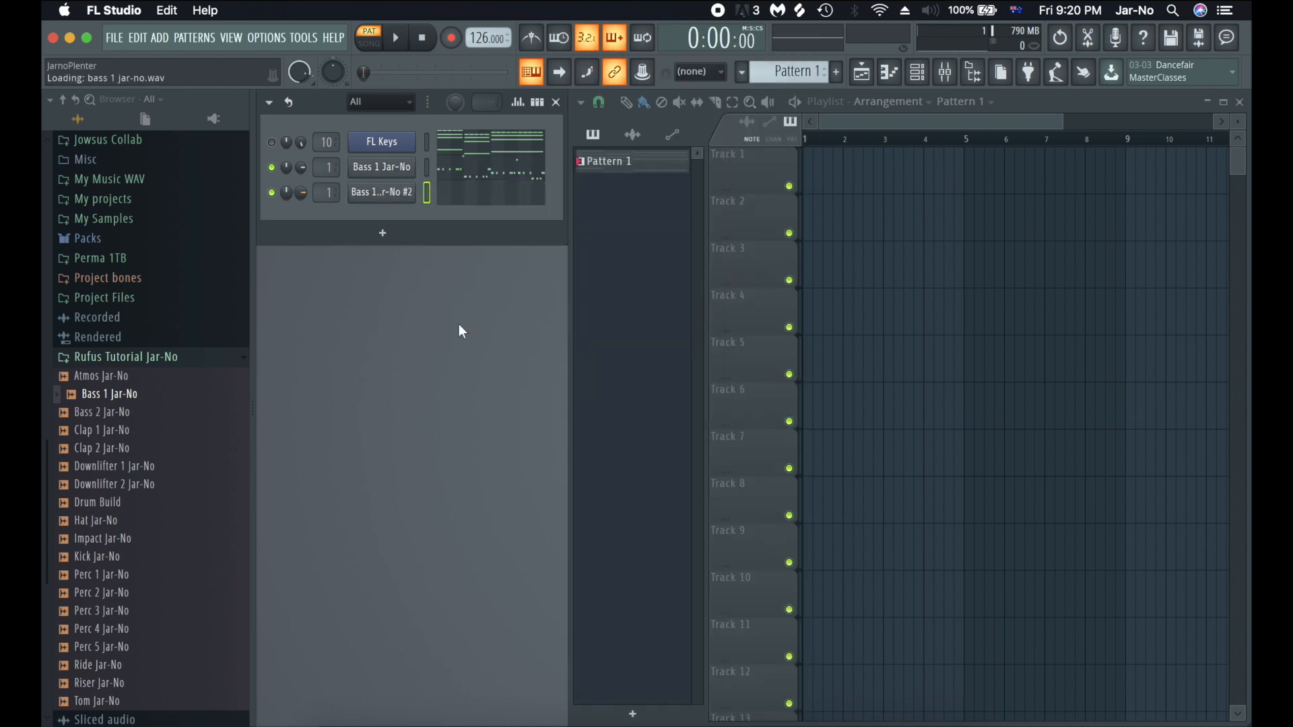
click(402, 194)
click(426, 200)
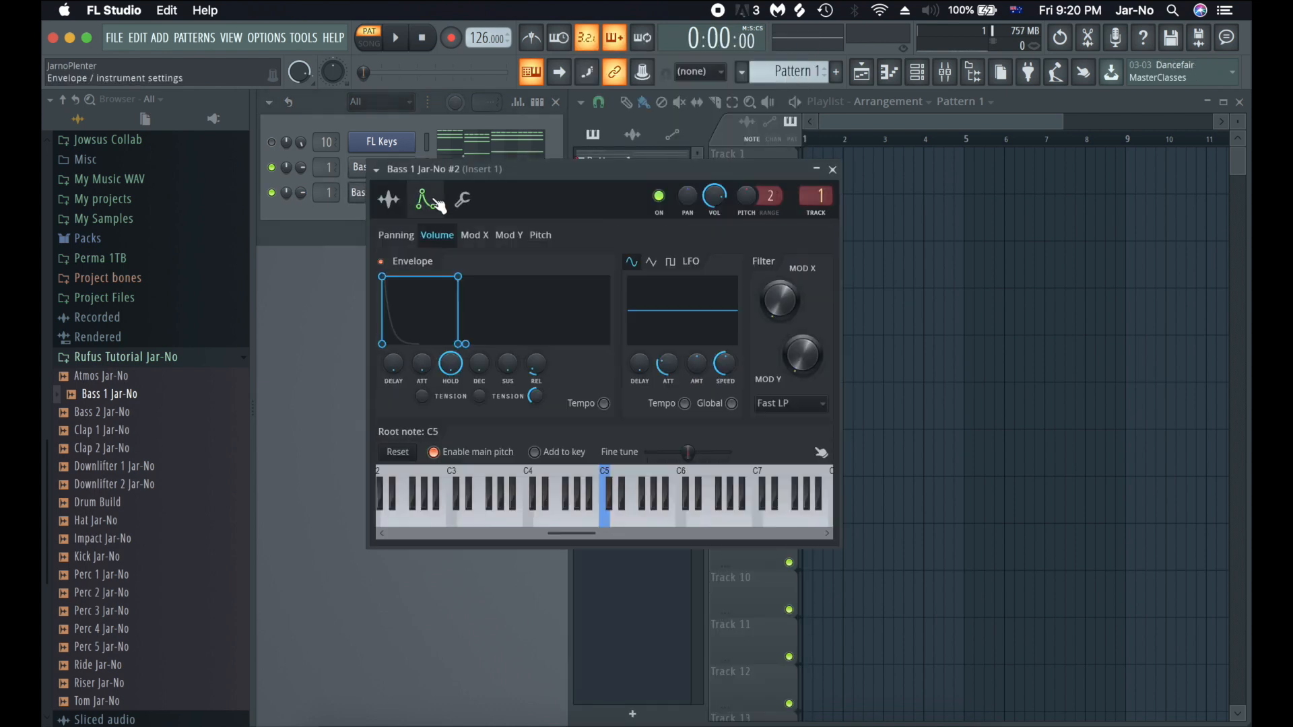
click(474, 239)
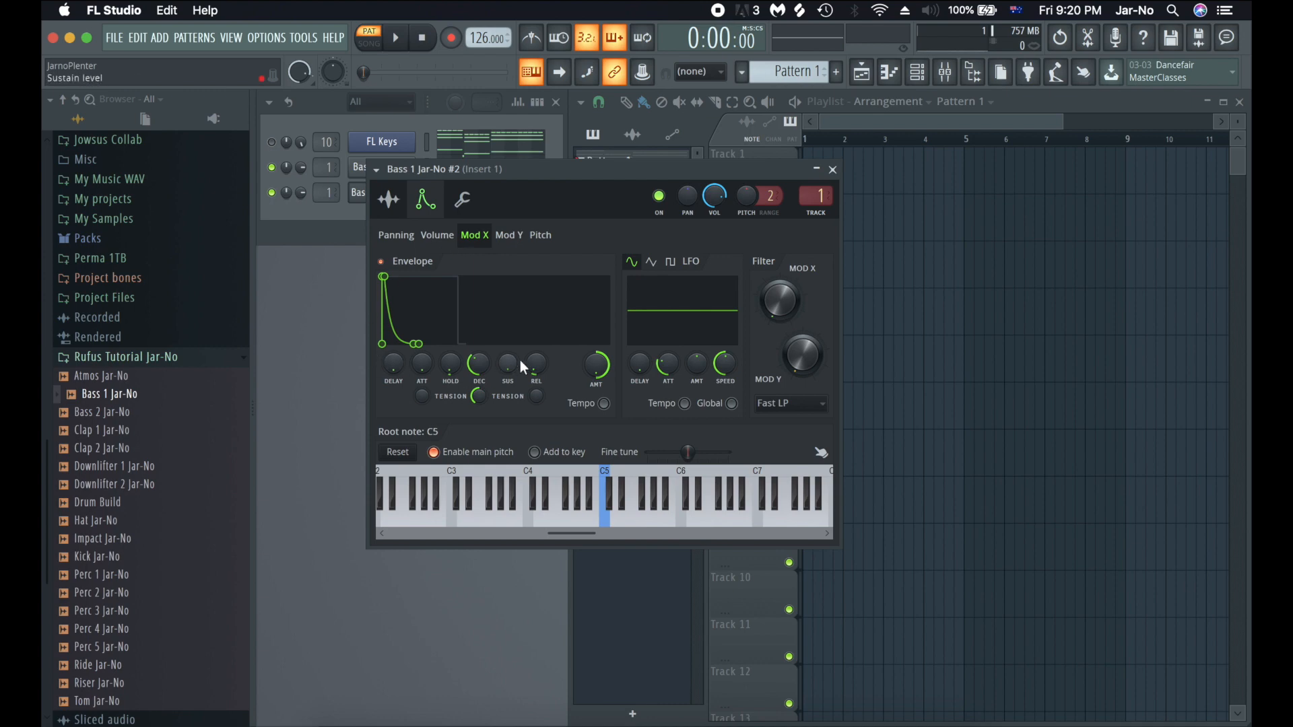
click(833, 169)
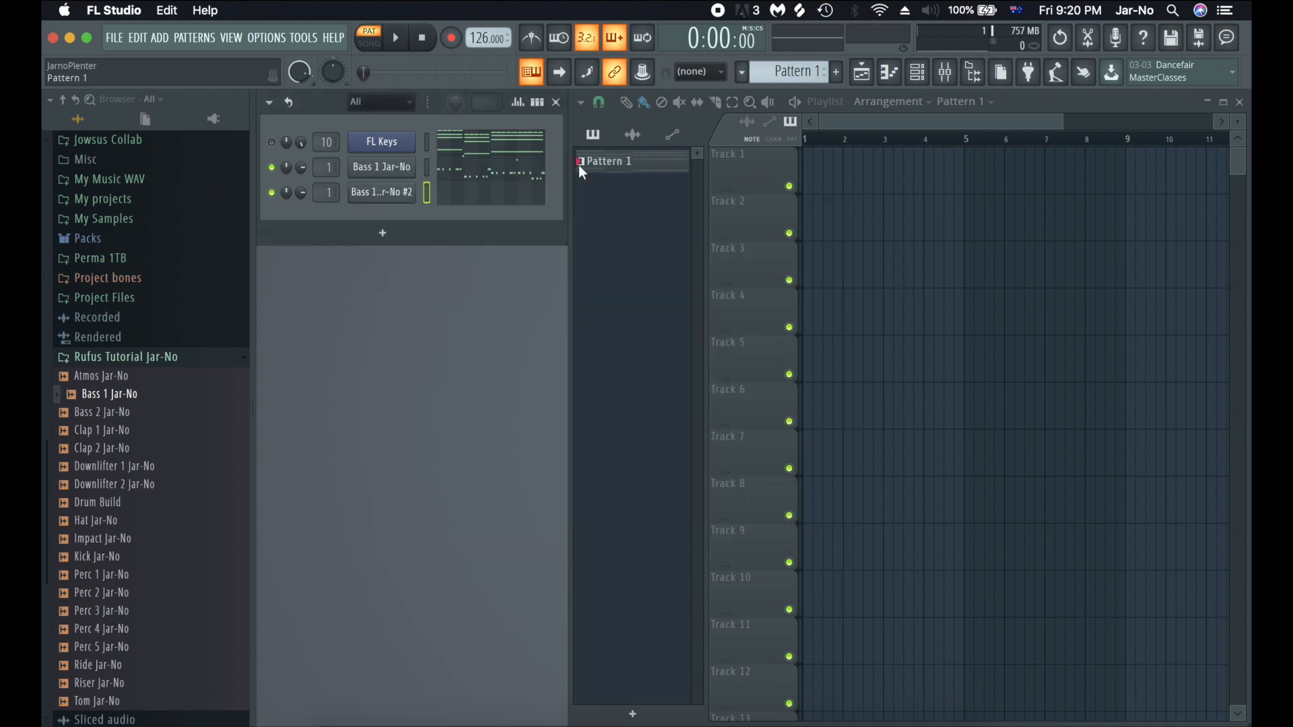
- Load the Bass 2 Jar-No sample into the cloned channel and copy the Bass 1 notes into it
click(102, 415)
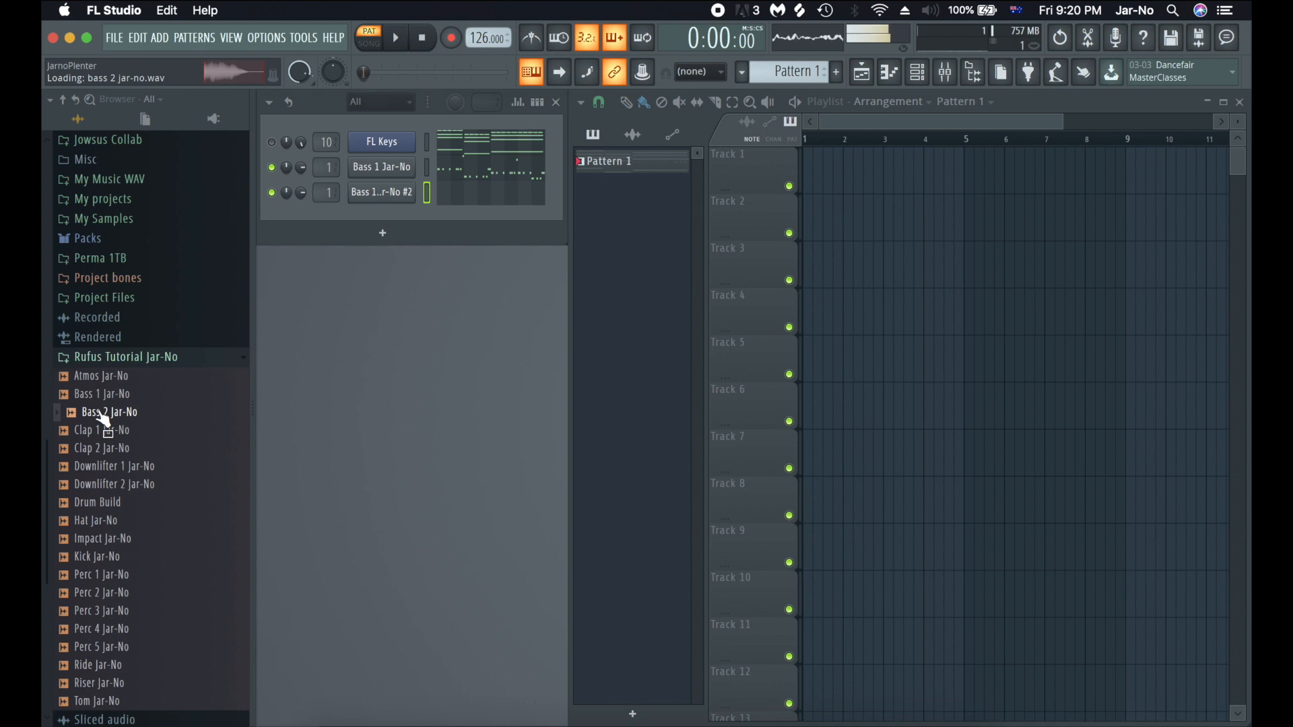
drag(101, 417, 397, 200)
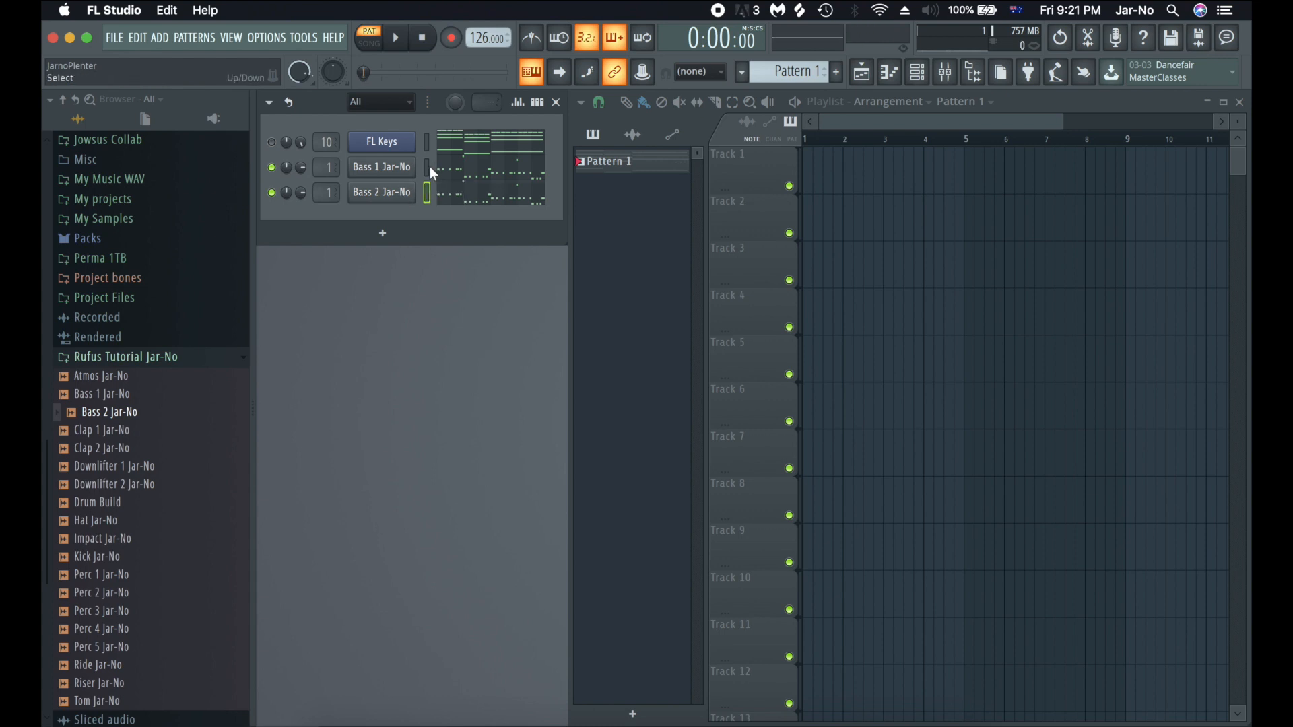
- Play the pattern with Bass 1 muted and unmuted to hear Bass 2 alone and then both basses layered
key(space)
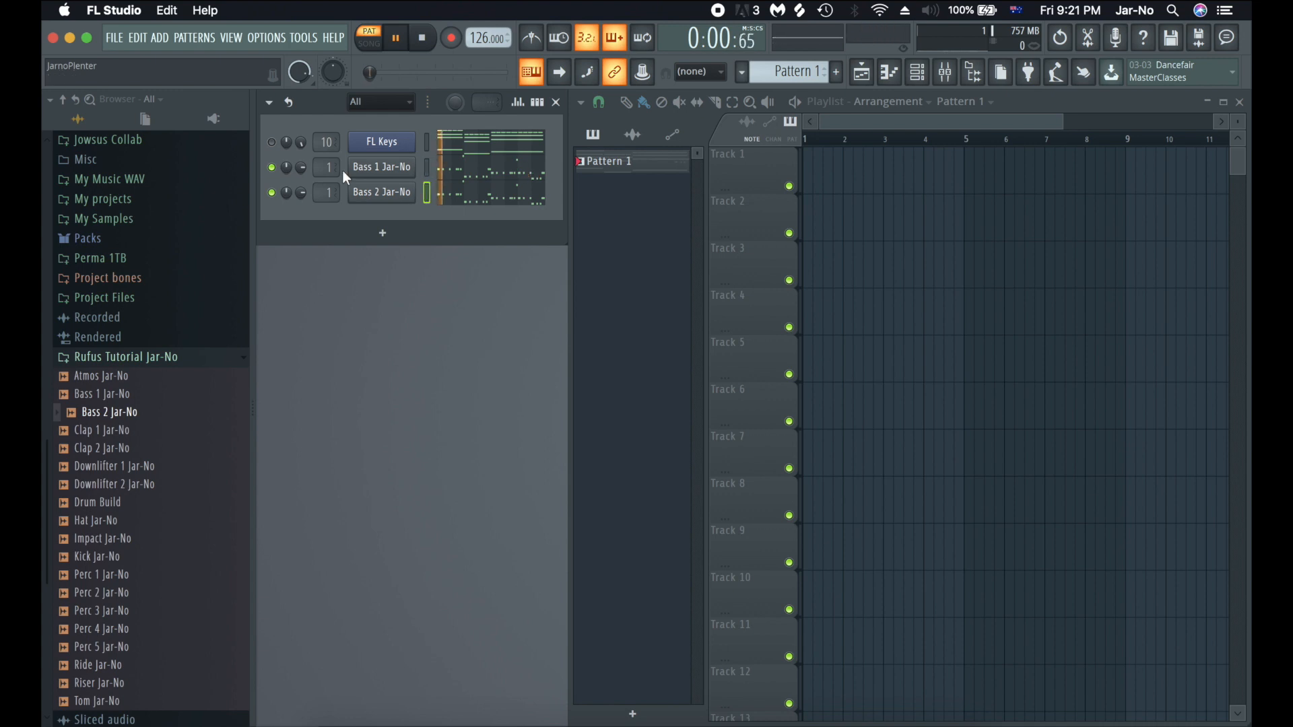
click(272, 168)
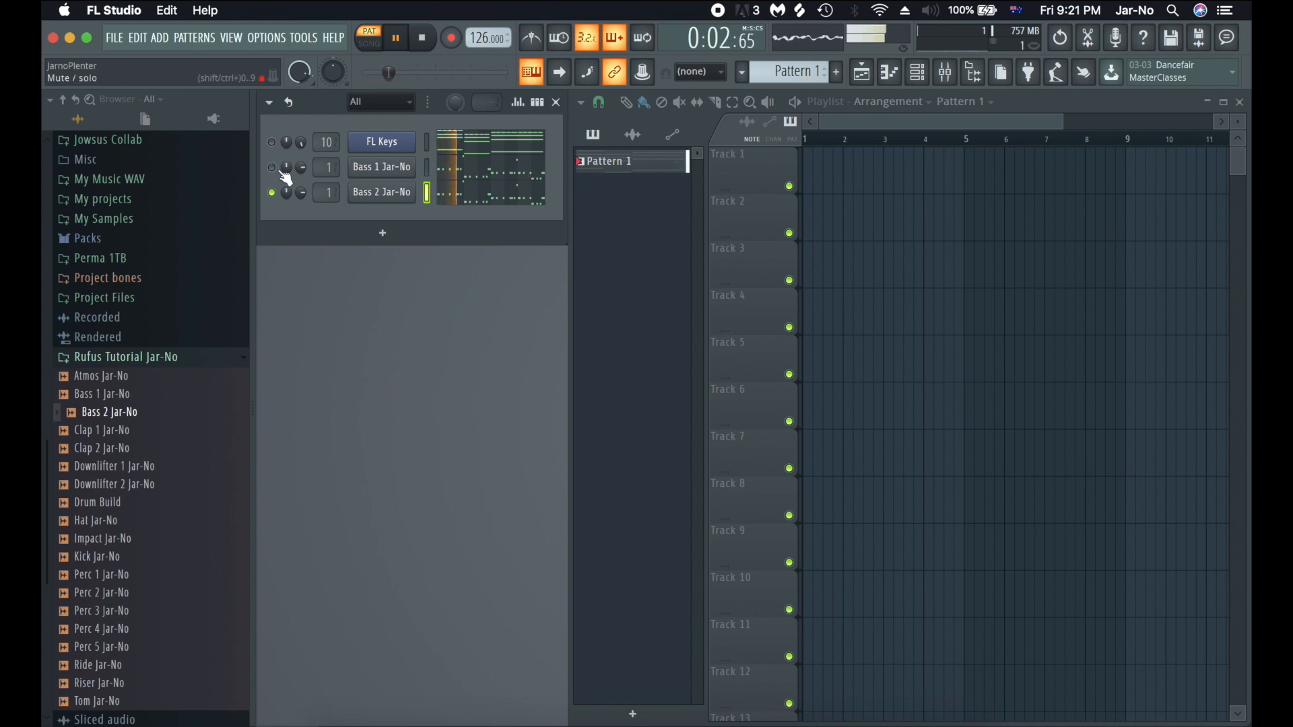
click(271, 167)
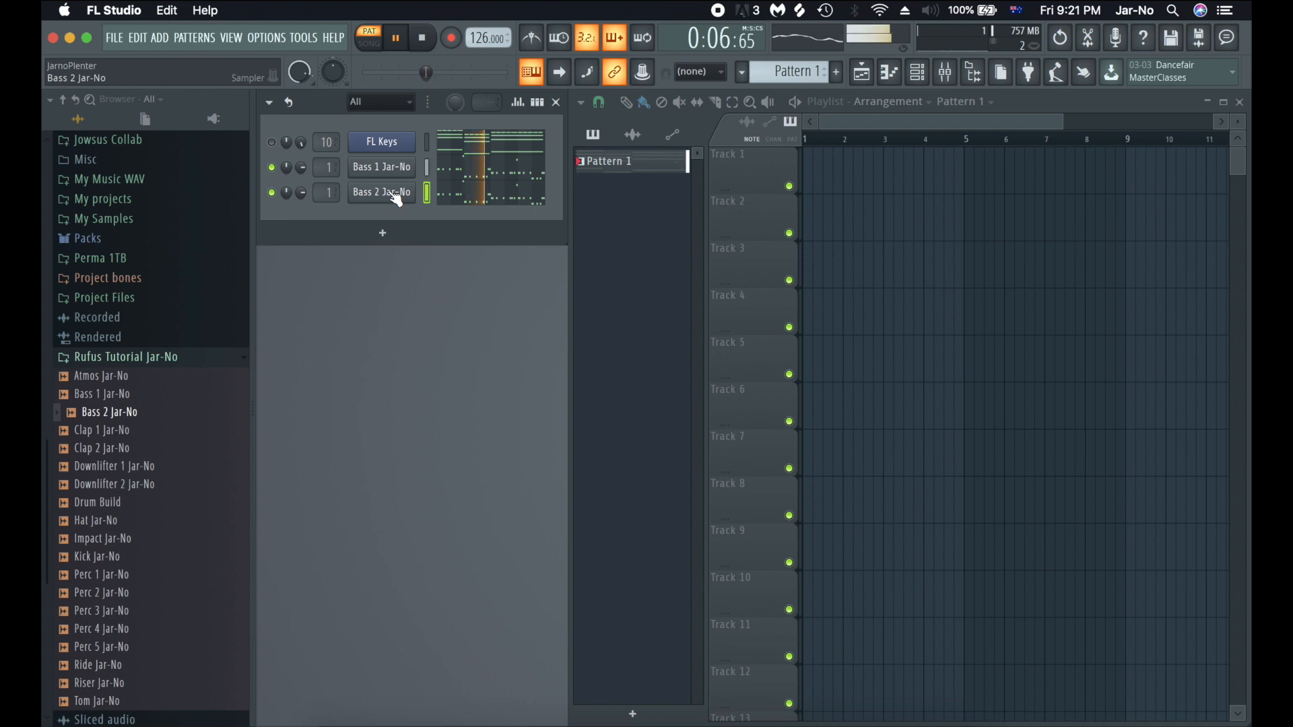
key(space)
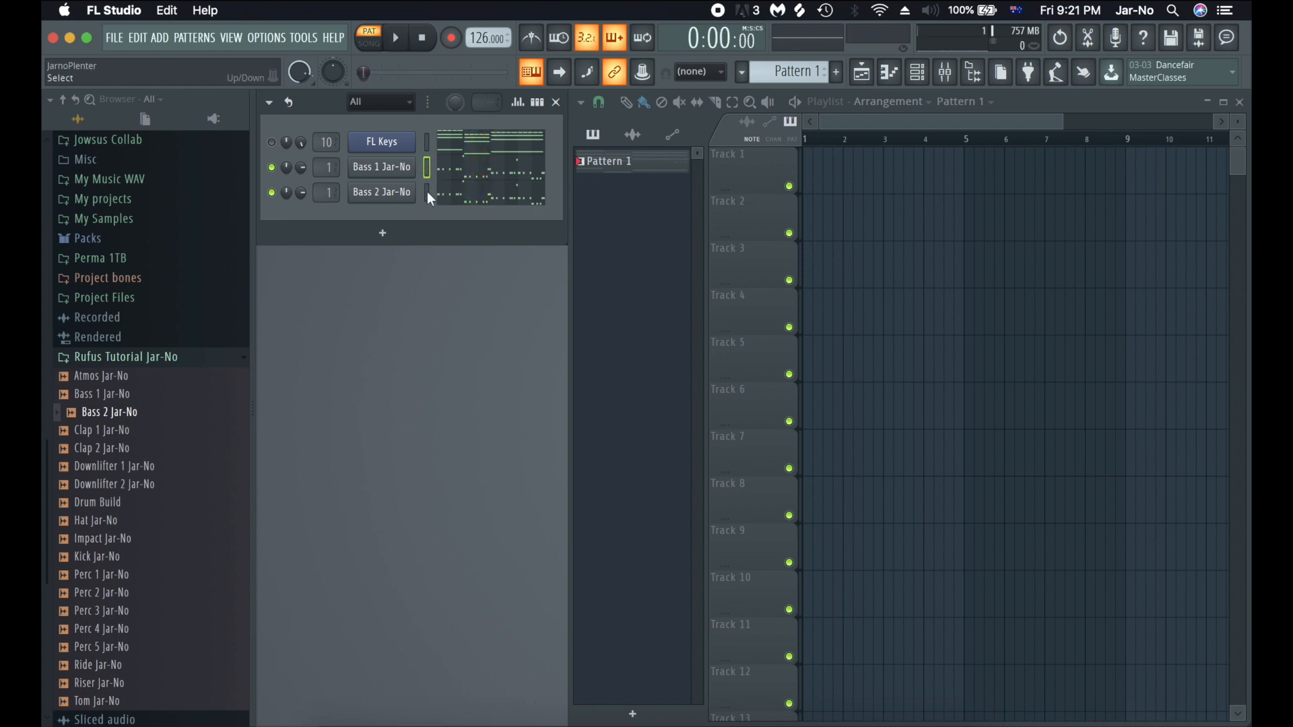
- Route the Bass 1 Jar-No channel to mixer insert 11 and the Bass 2 Jar-No channel to insert 12
click(945, 71)
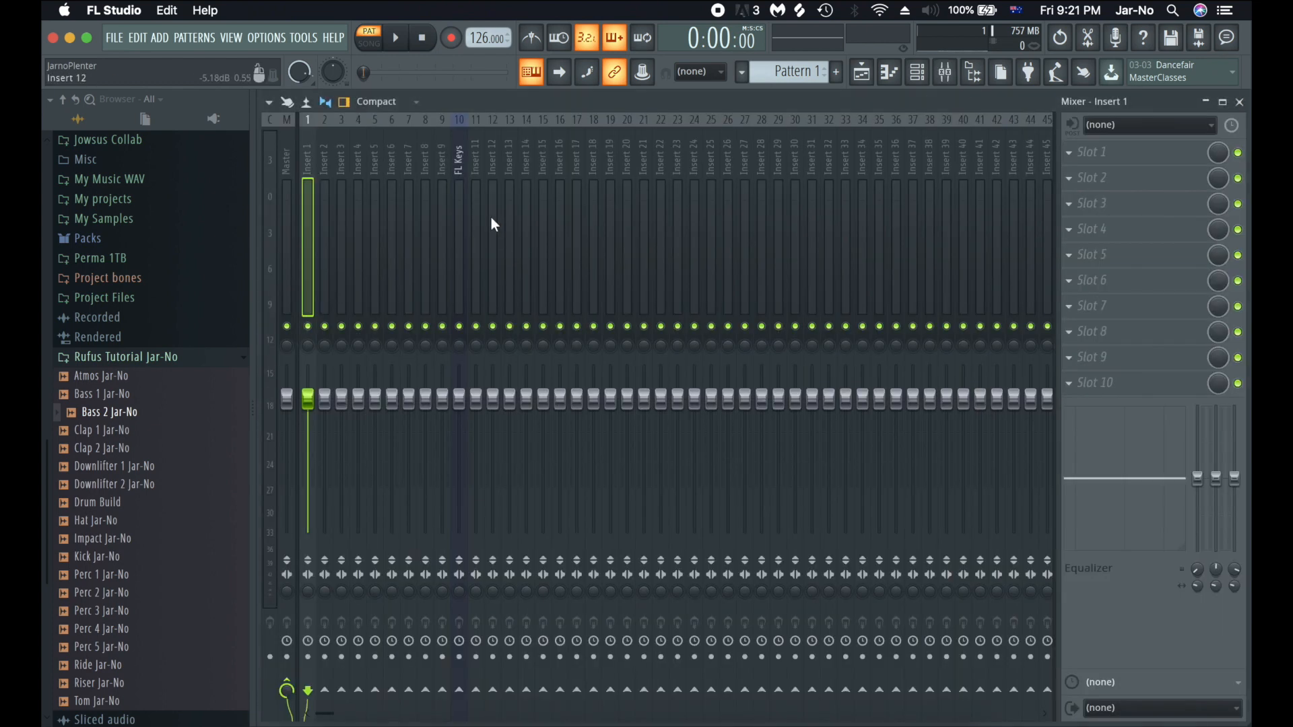
click(479, 221)
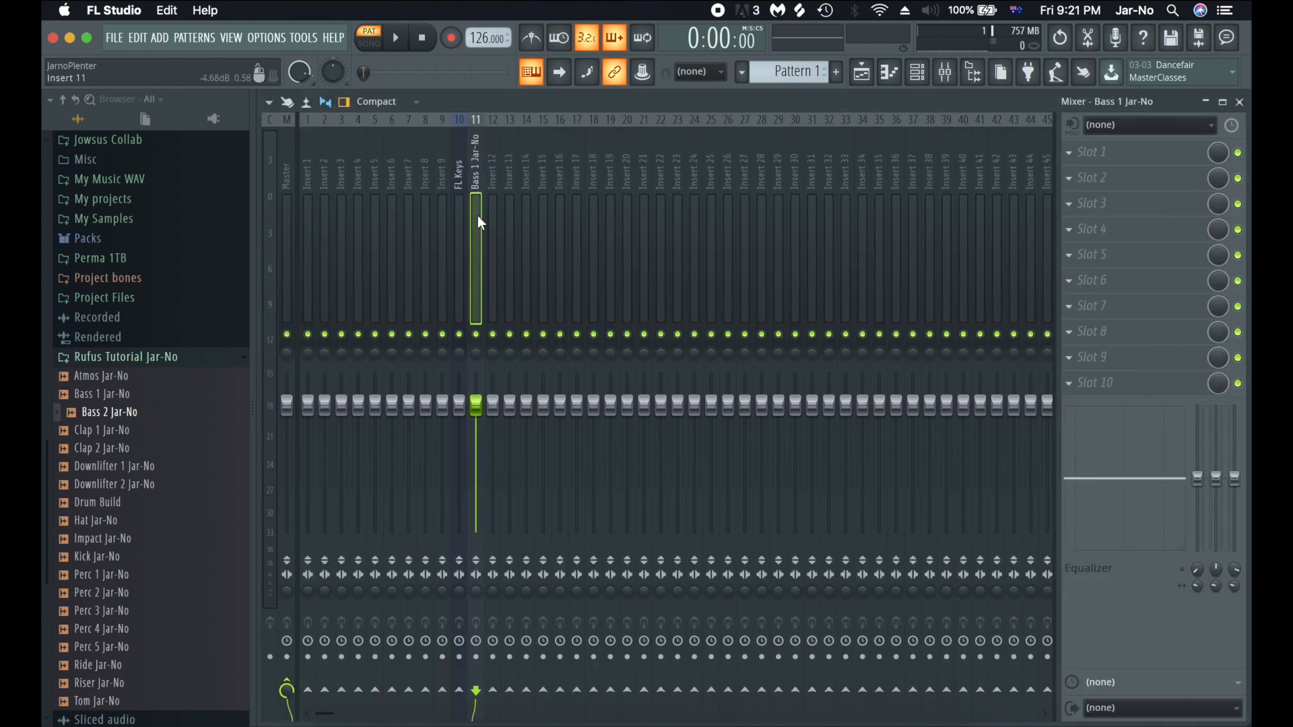
key(F9)
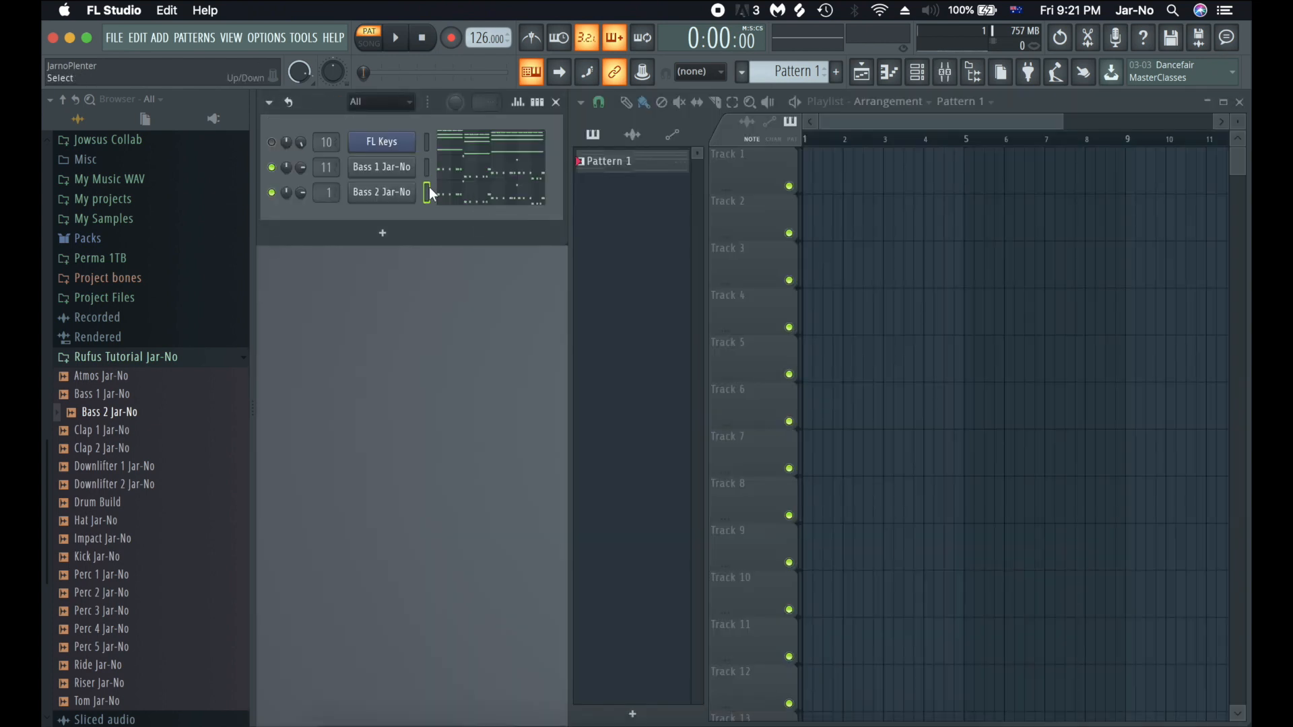
click(944, 71)
click(494, 222)
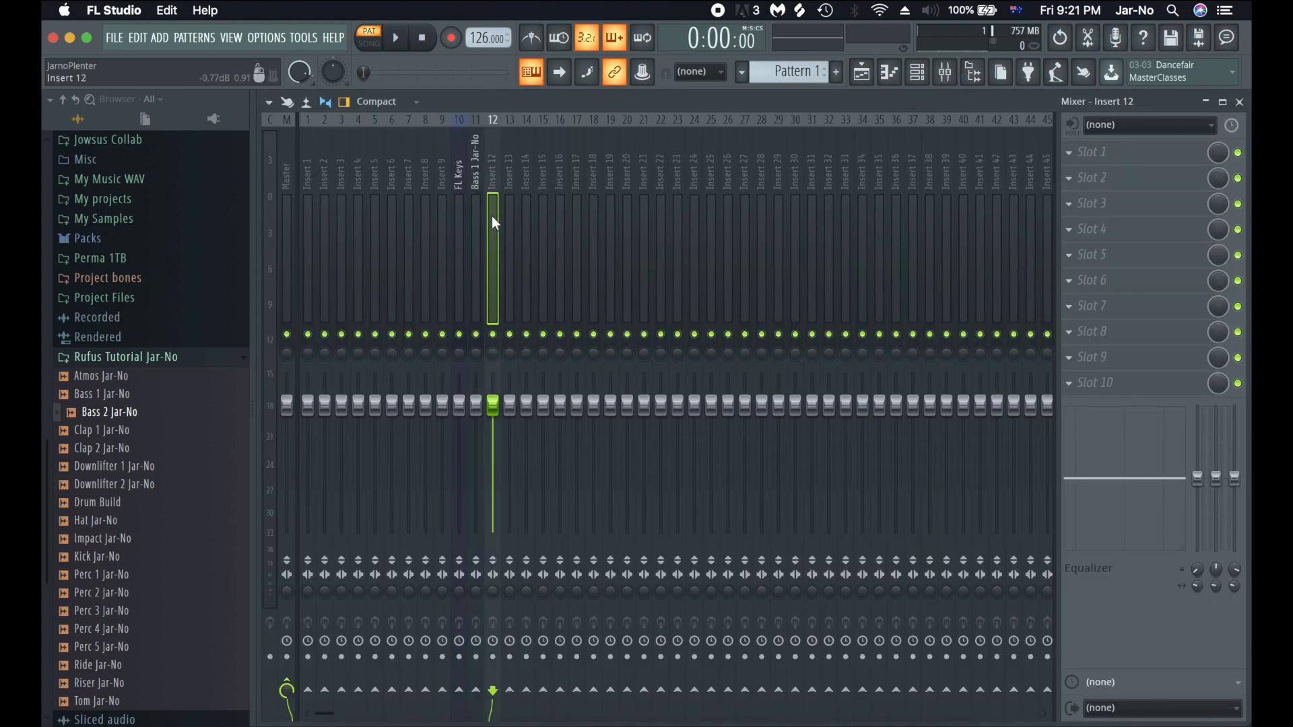
key(ctrl+l)
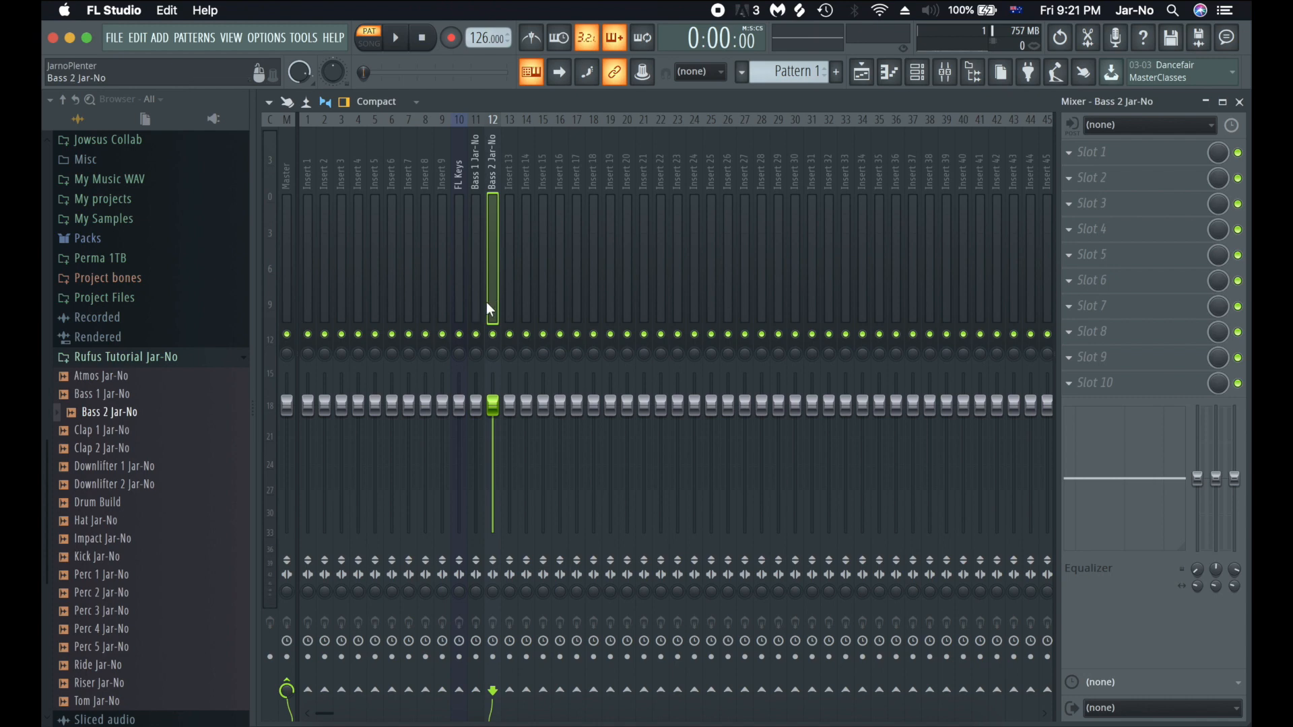
- Solo the Bass 2 mixer track and add Fruity Reeverb 2 in its first effect slot, listening before and after
right_click(495, 335)
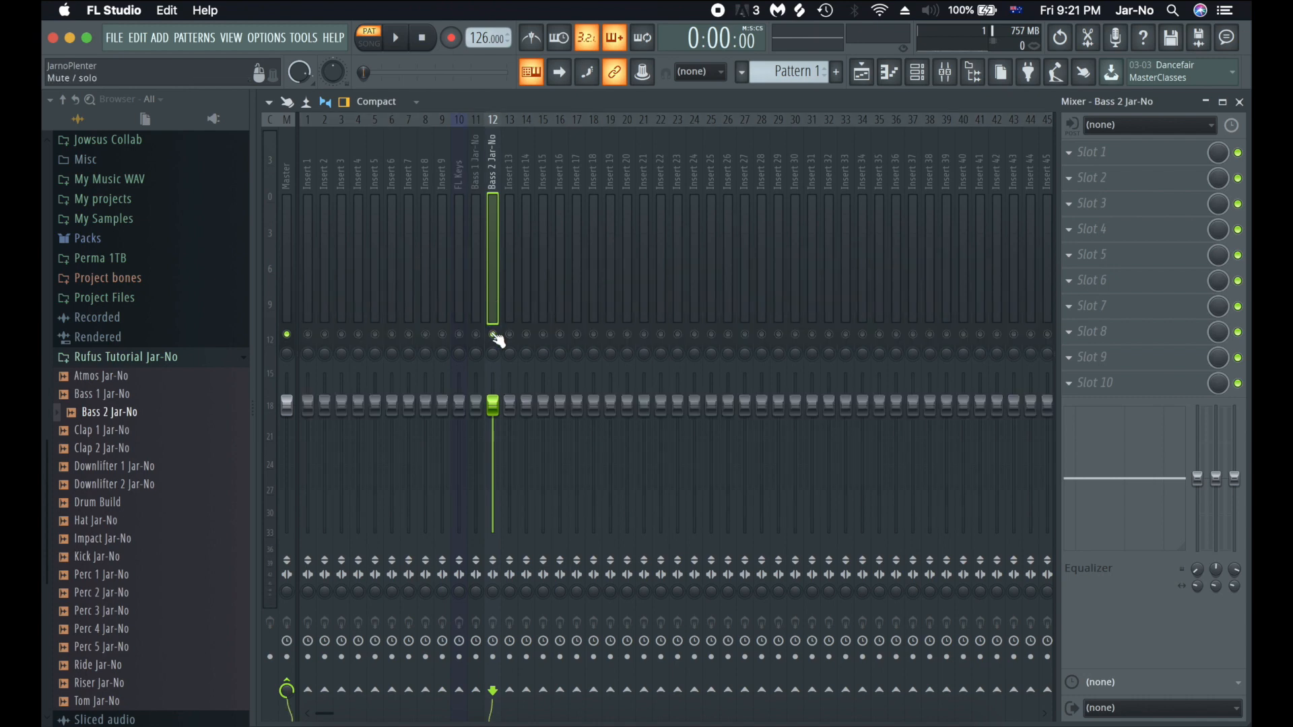
key(space)
key(space)
click(1089, 151)
click(861, 160)
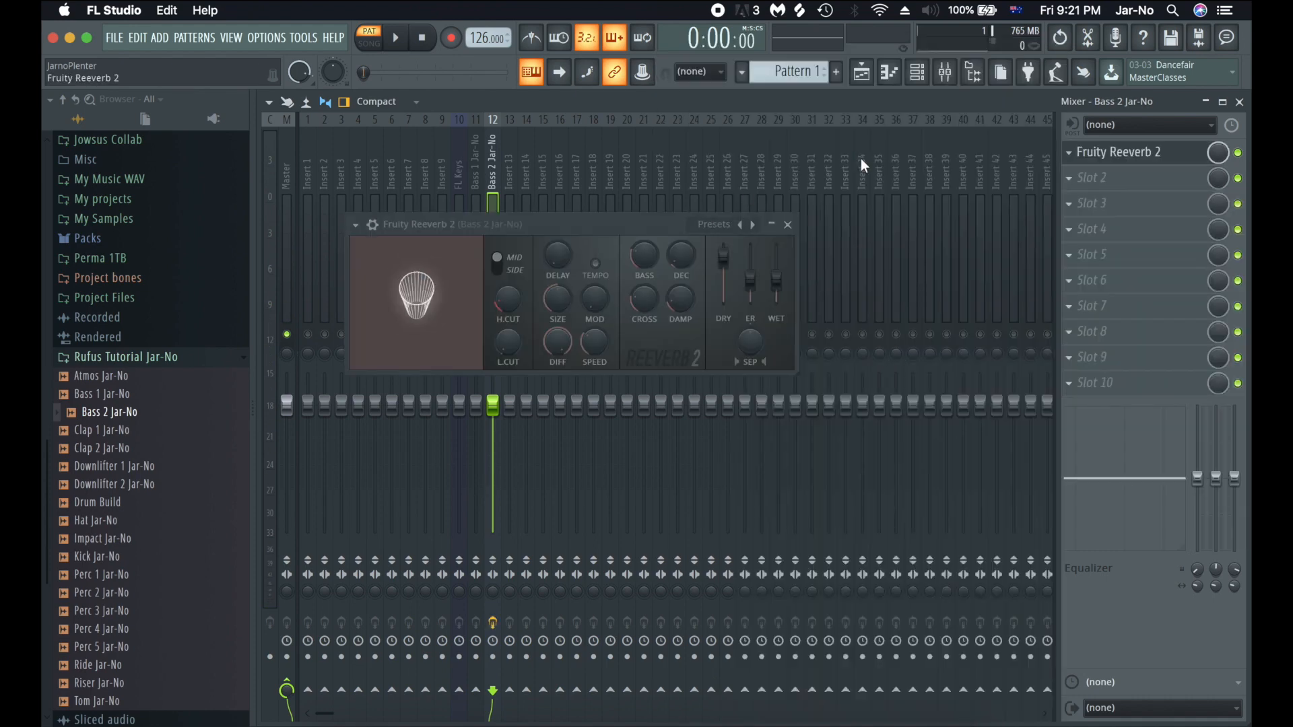
key(space)
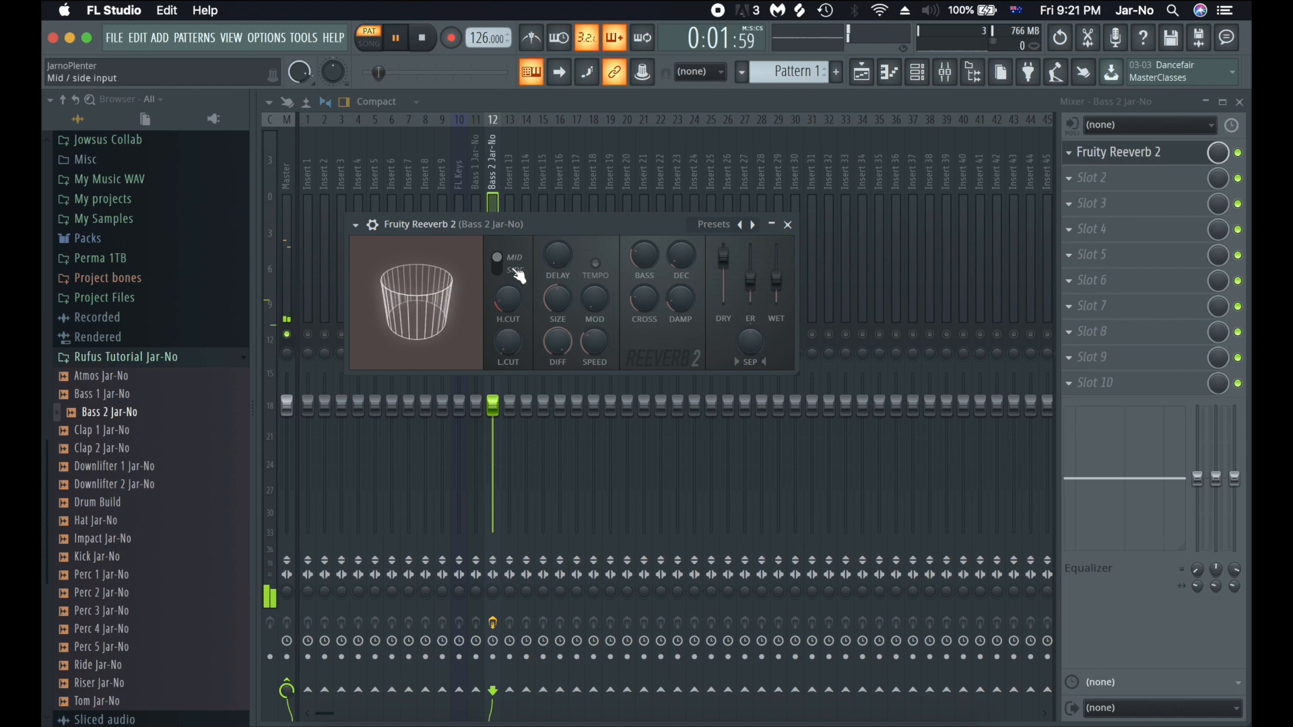
key(space)
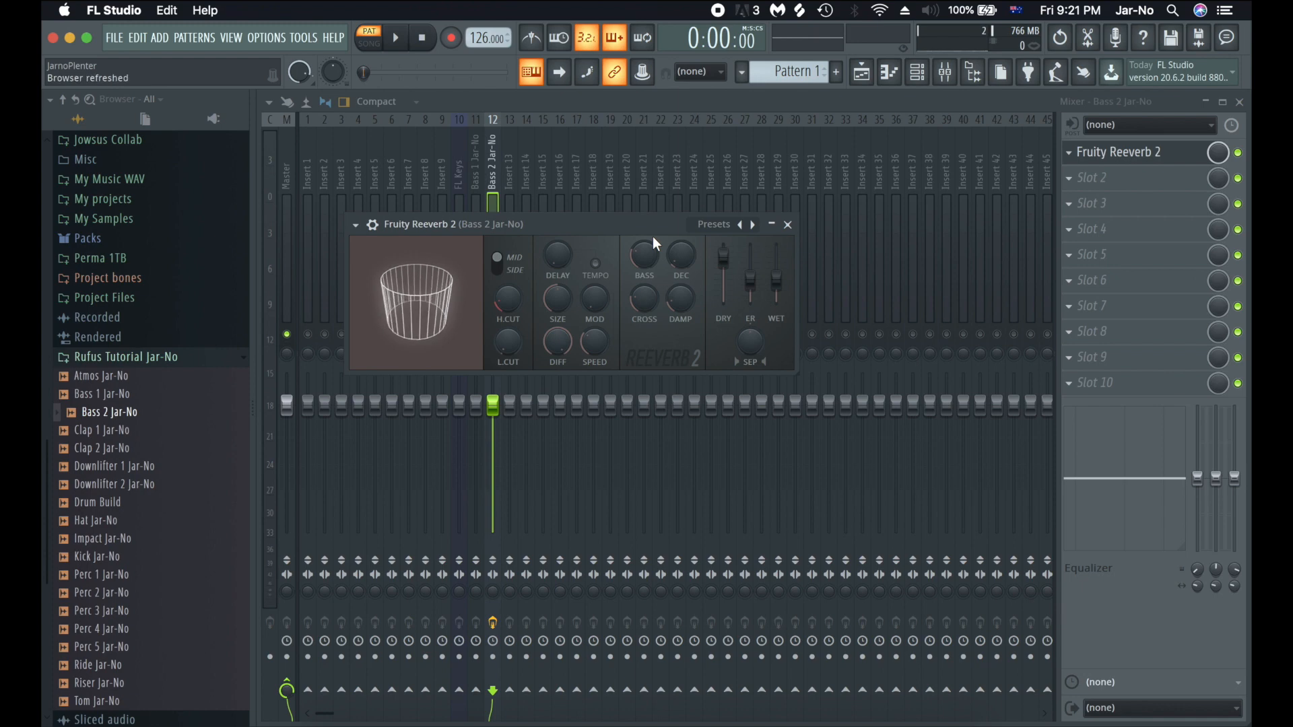
- Enable tempo-based predelay on the Bass 2 reverb, set the delay to 1:00 and play the result
click(596, 263)
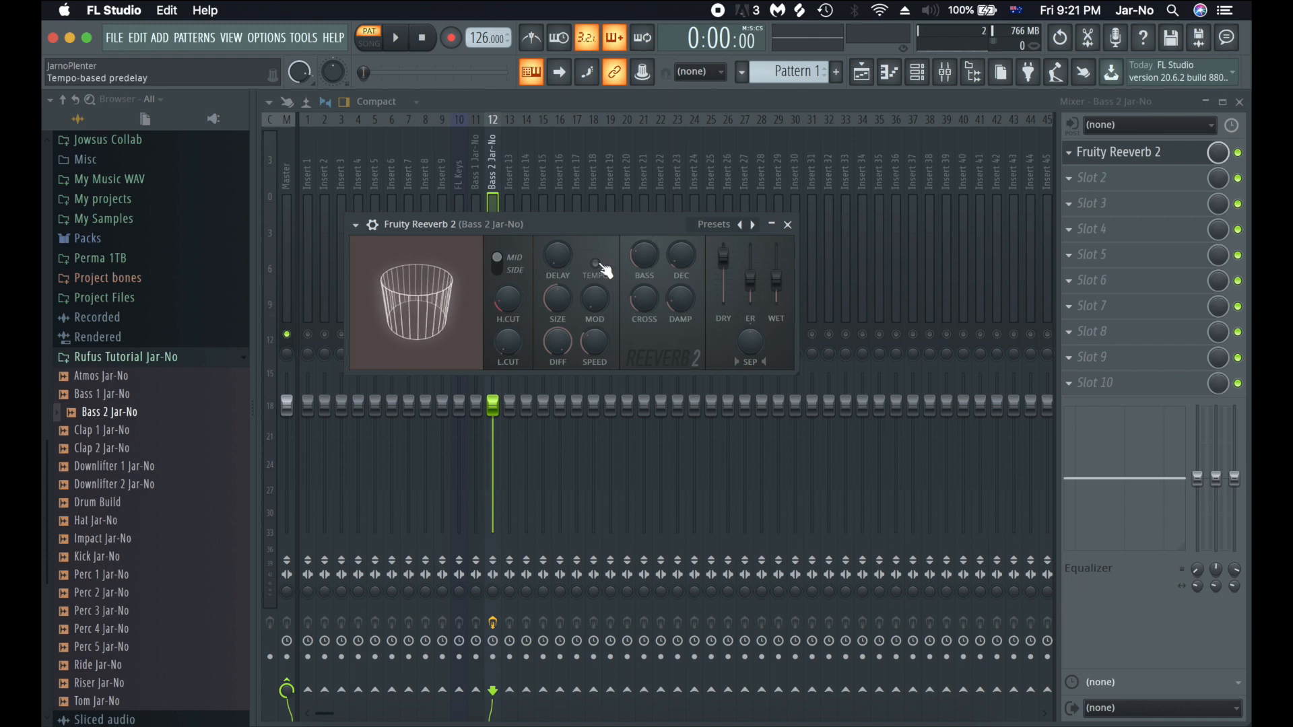
drag(558, 256, 557, 241)
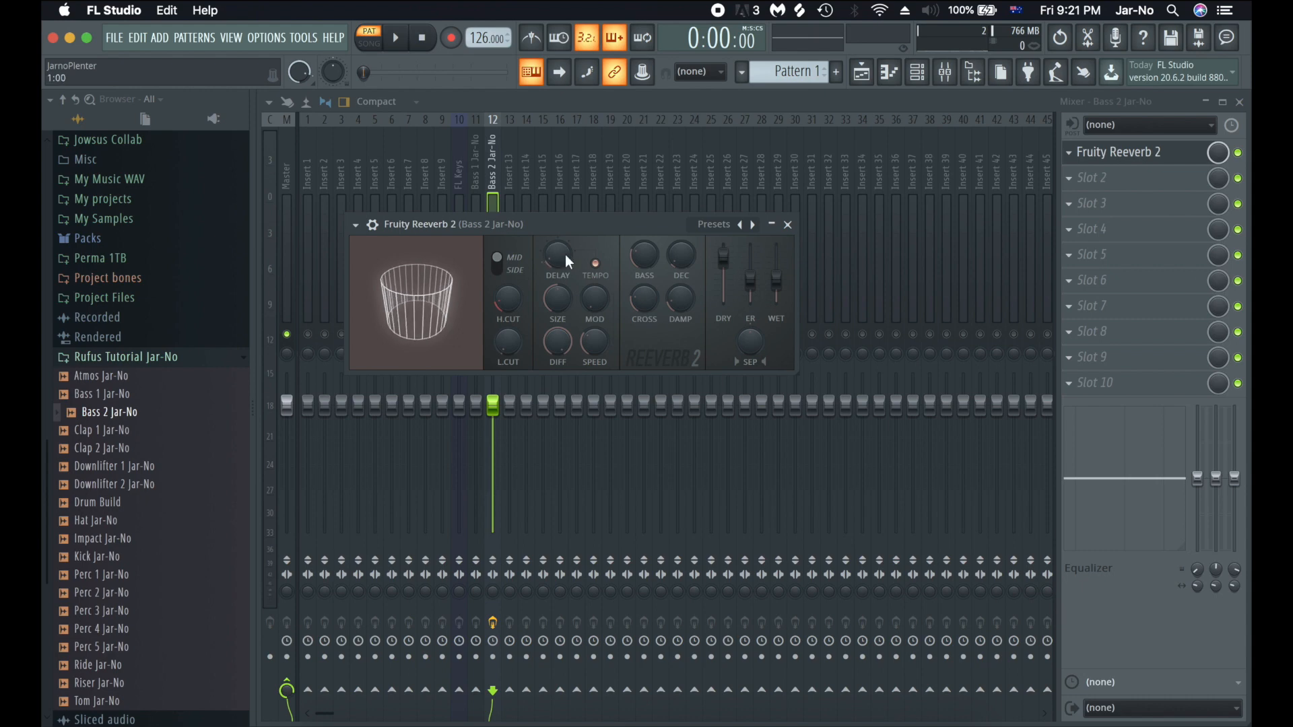
key(space)
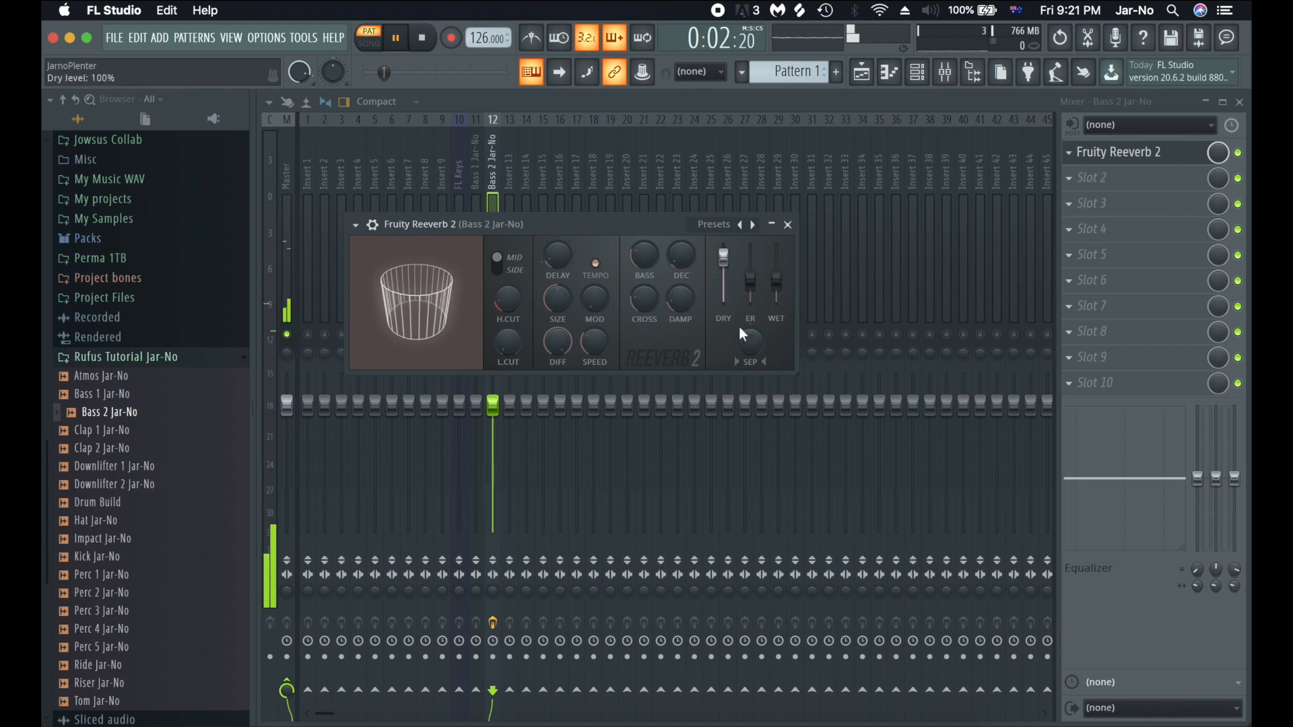
click(787, 224)
- Unmute the Bass 1 mixer track and set the Bass 2 reverb's wet level to 30% during playback
click(477, 335)
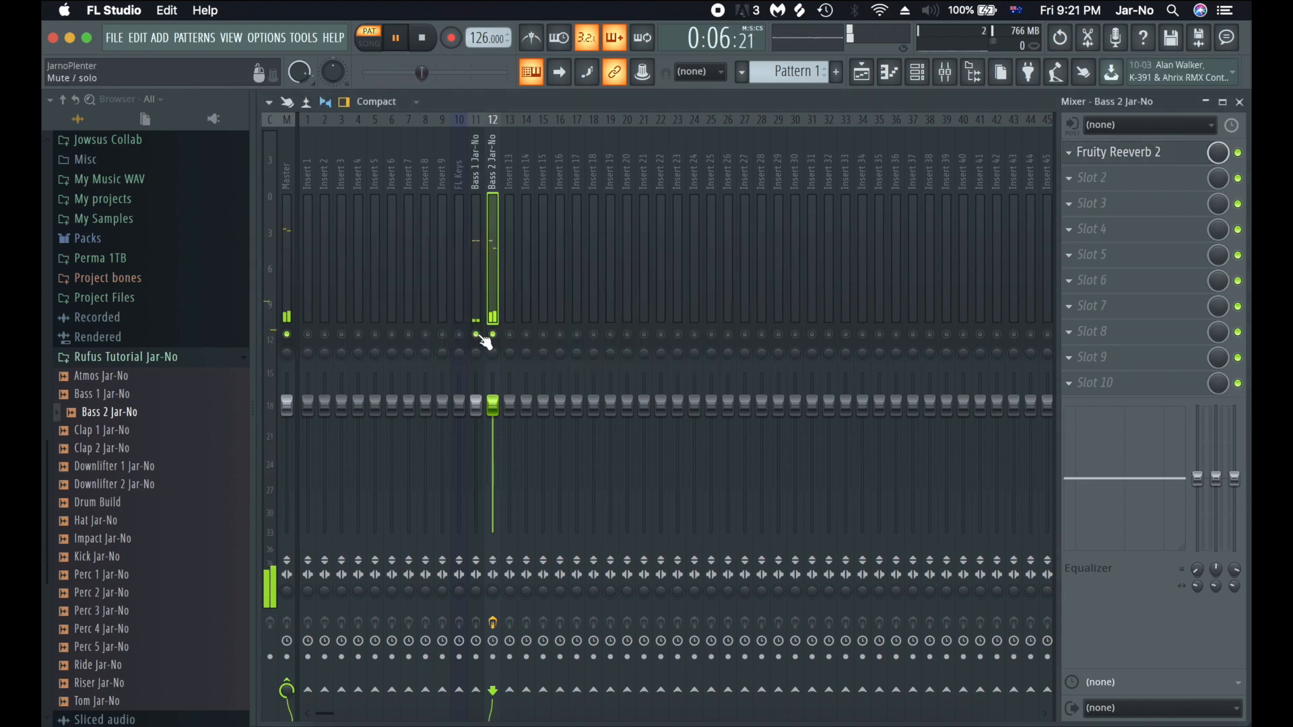
click(1144, 154)
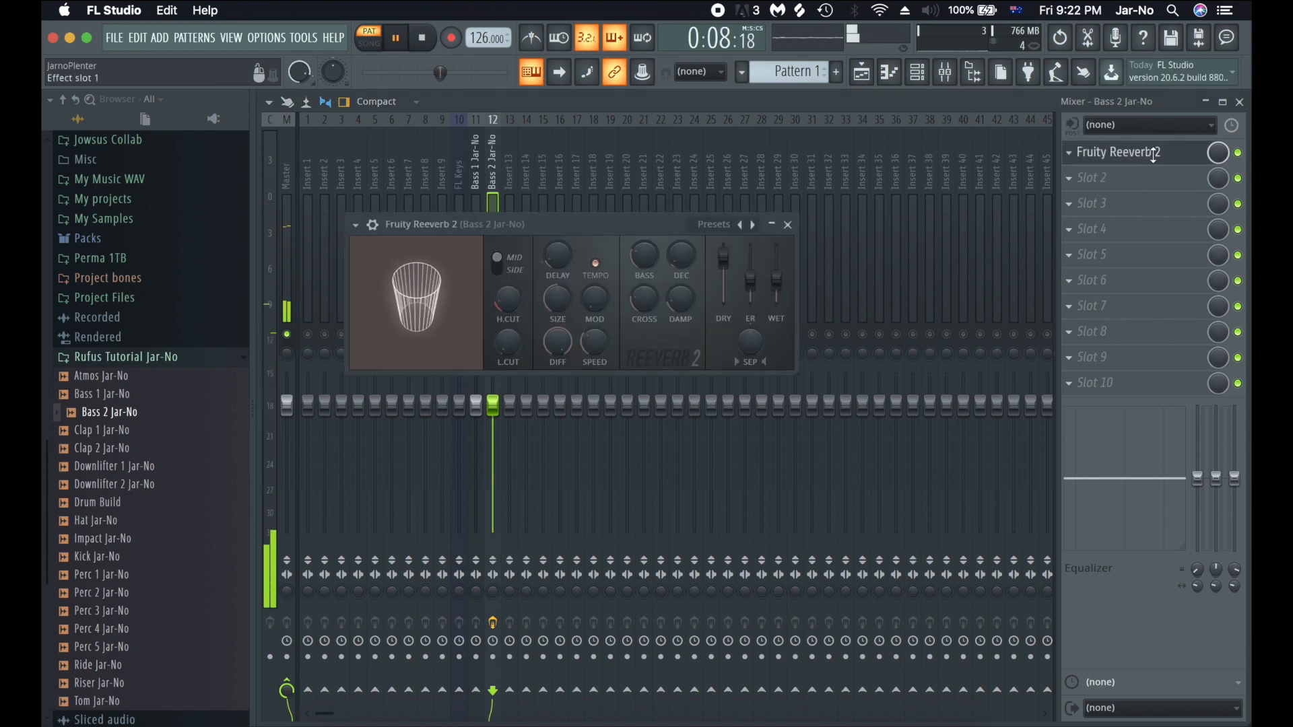
drag(777, 280, 776, 290)
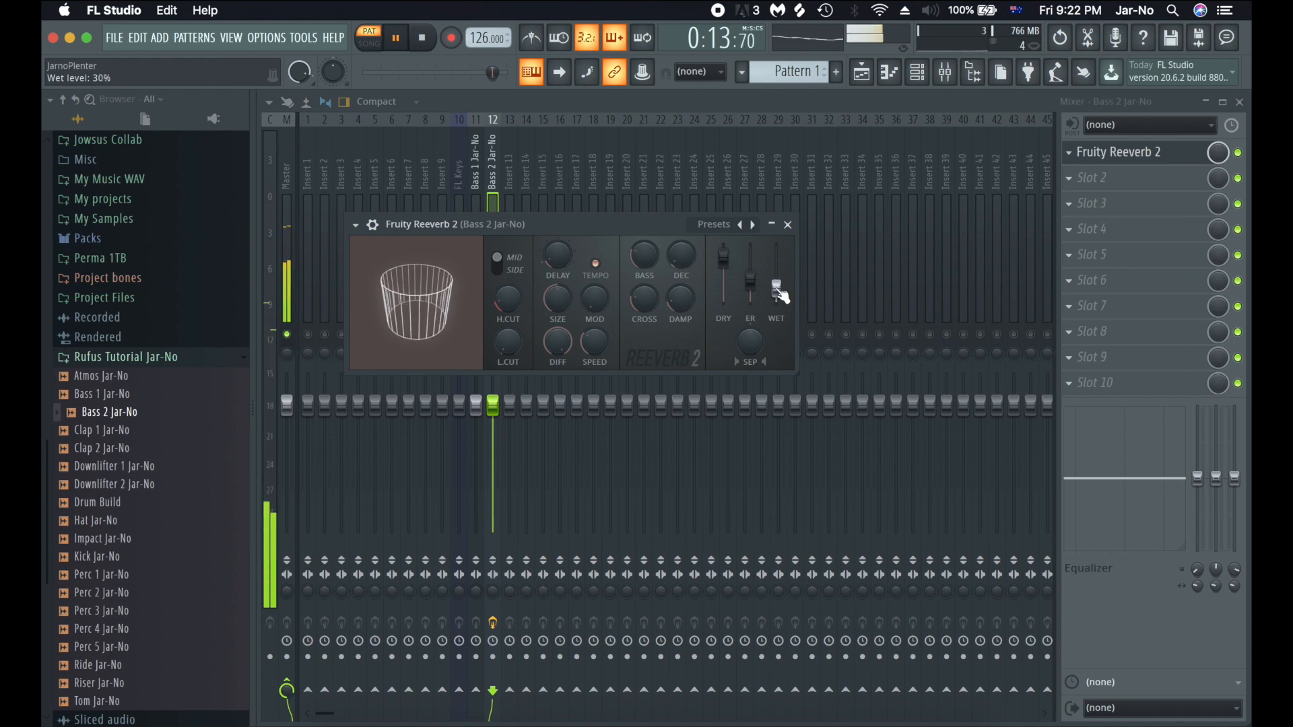
click(787, 225)
key(space)
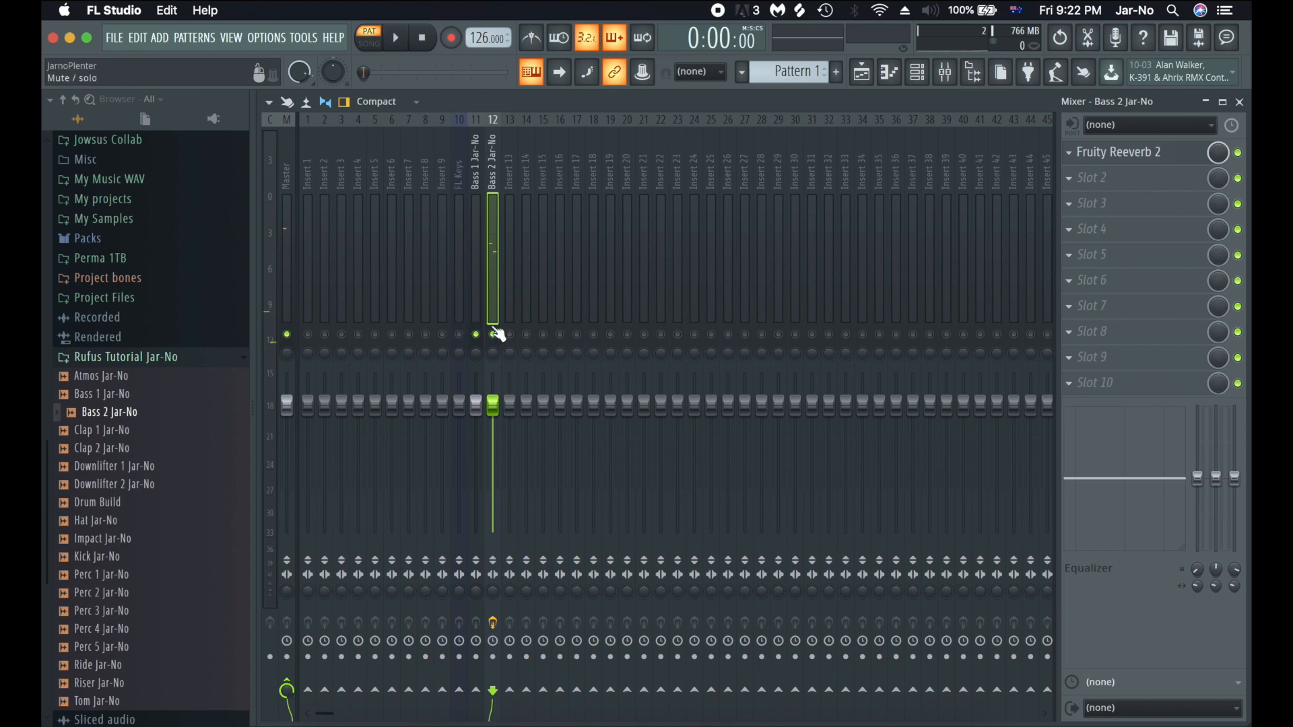
- Unmute all mixer tracks and the FL Keys channel for full pattern playback, and collapse the open browser folders
click(461, 337)
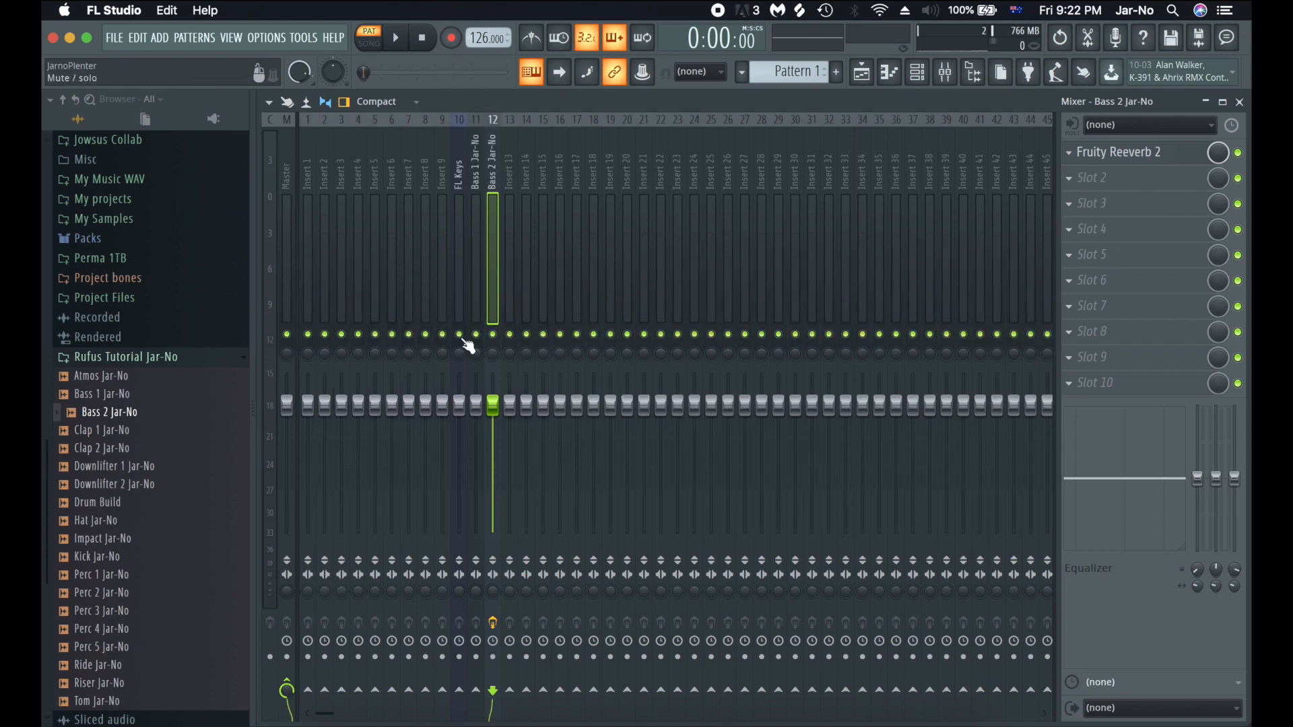
key(F9)
key(space)
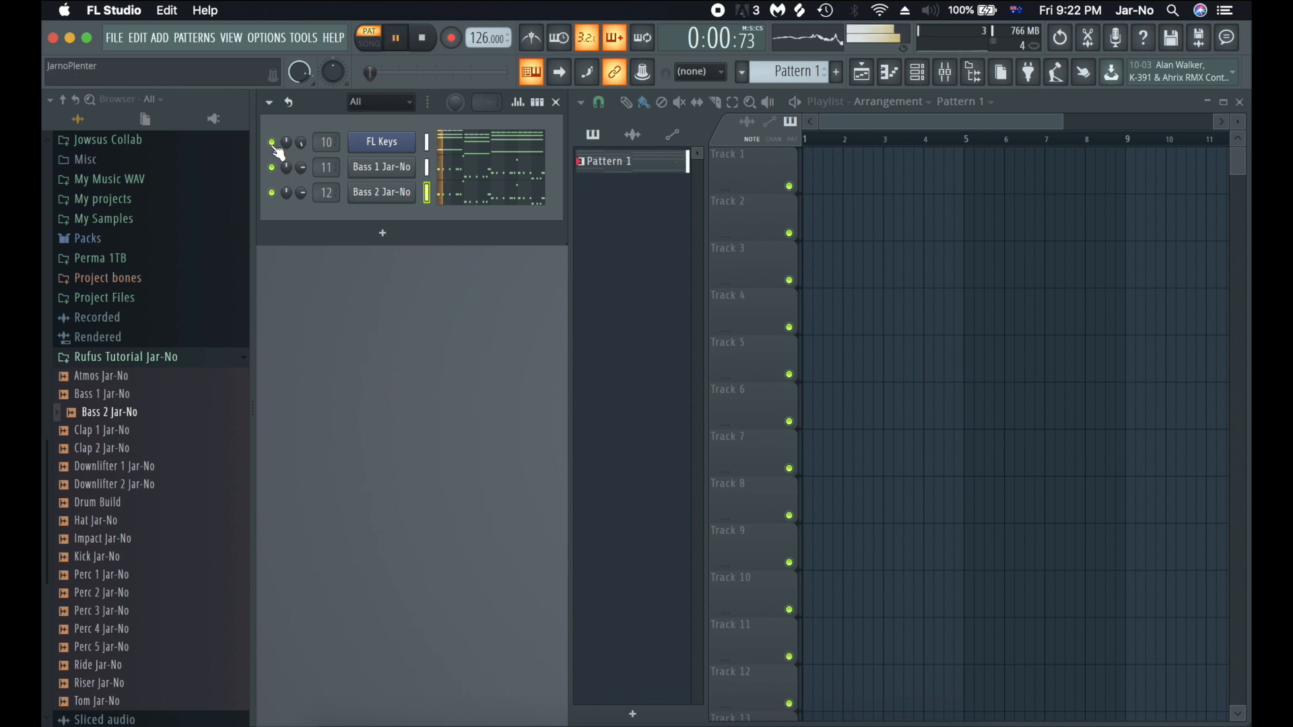
click(66, 102)
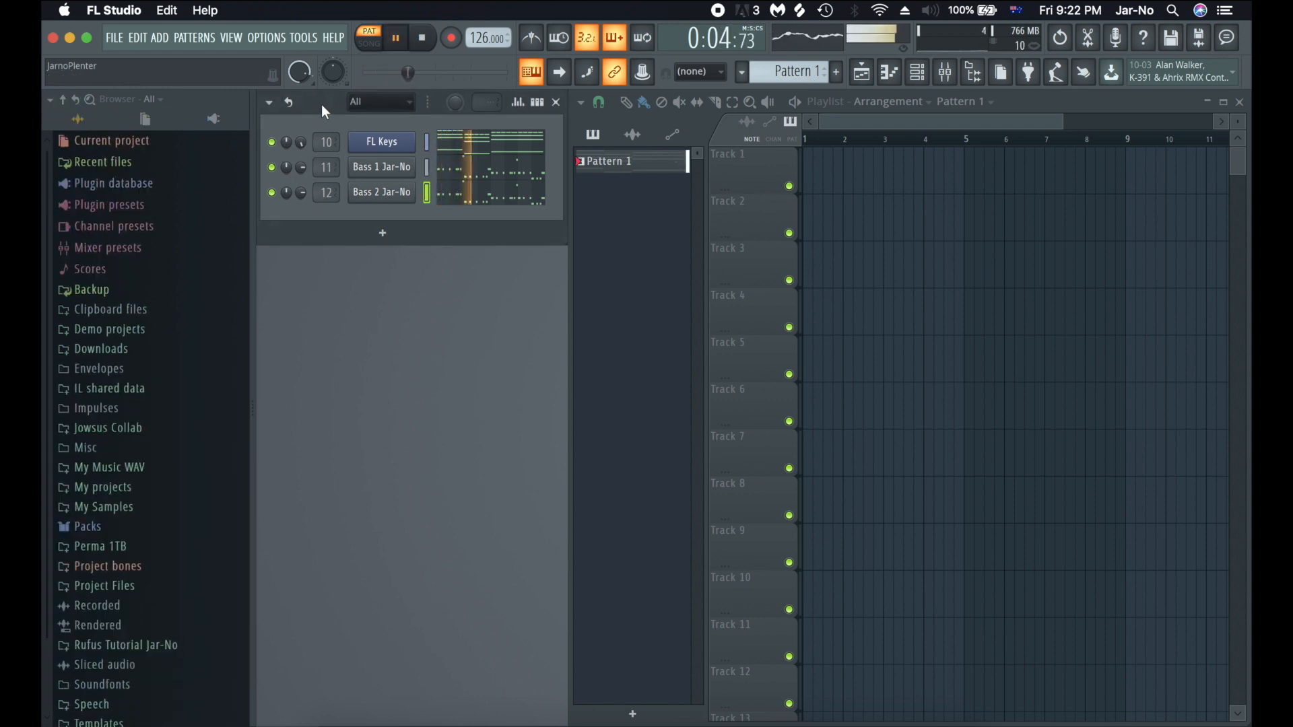
- Stop playback and rename mixer insert 13 as Sidechain
click(944, 73)
key(space)
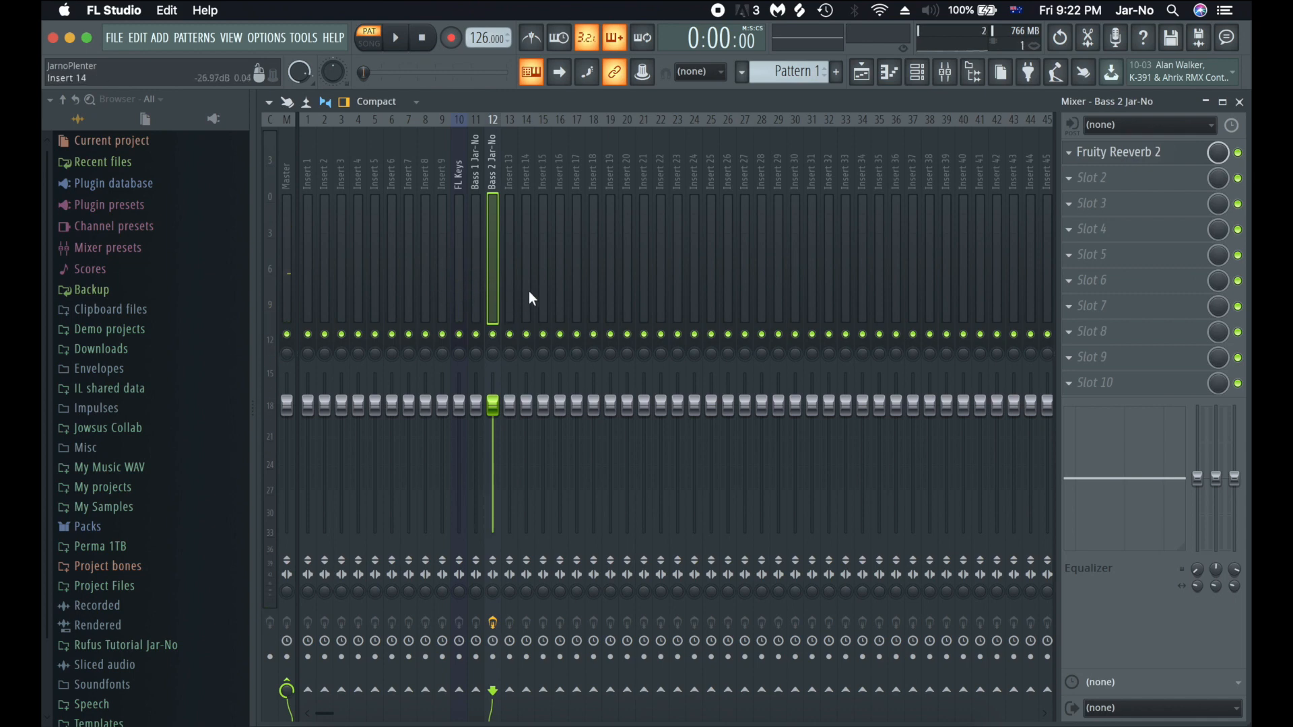
click(478, 258)
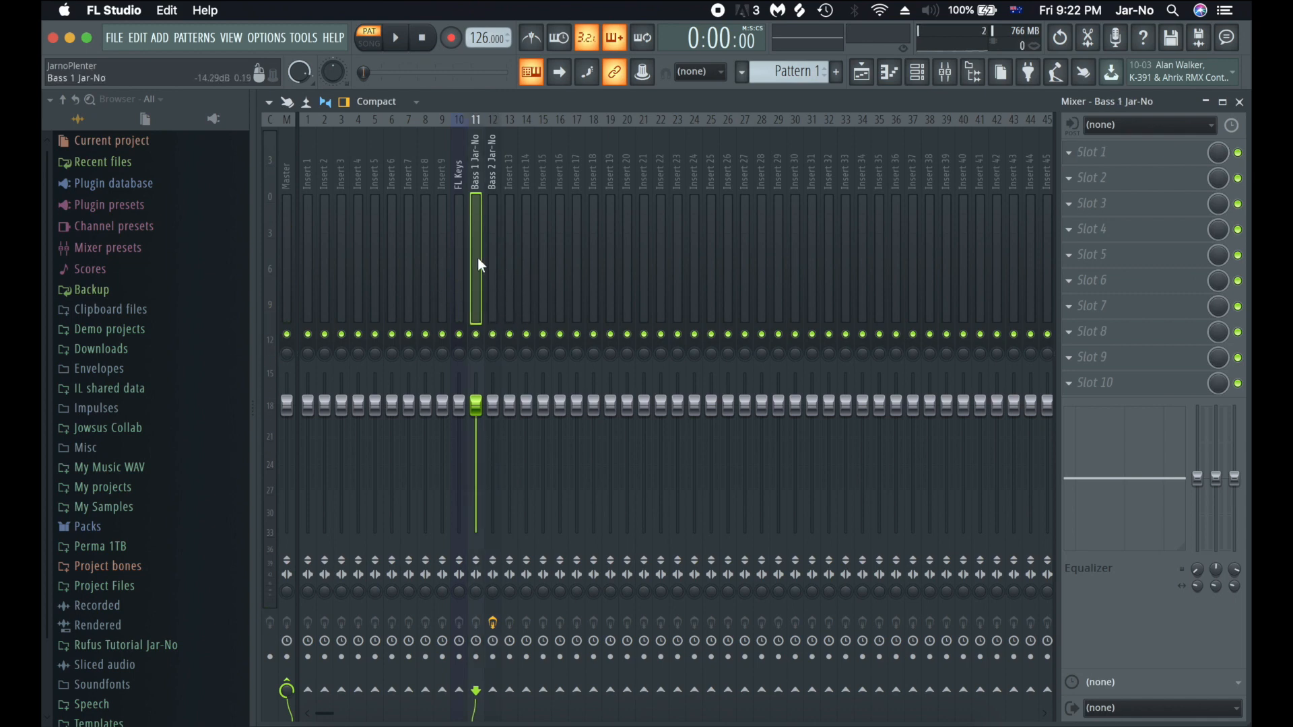
click(457, 262)
click(477, 262)
click(492, 265)
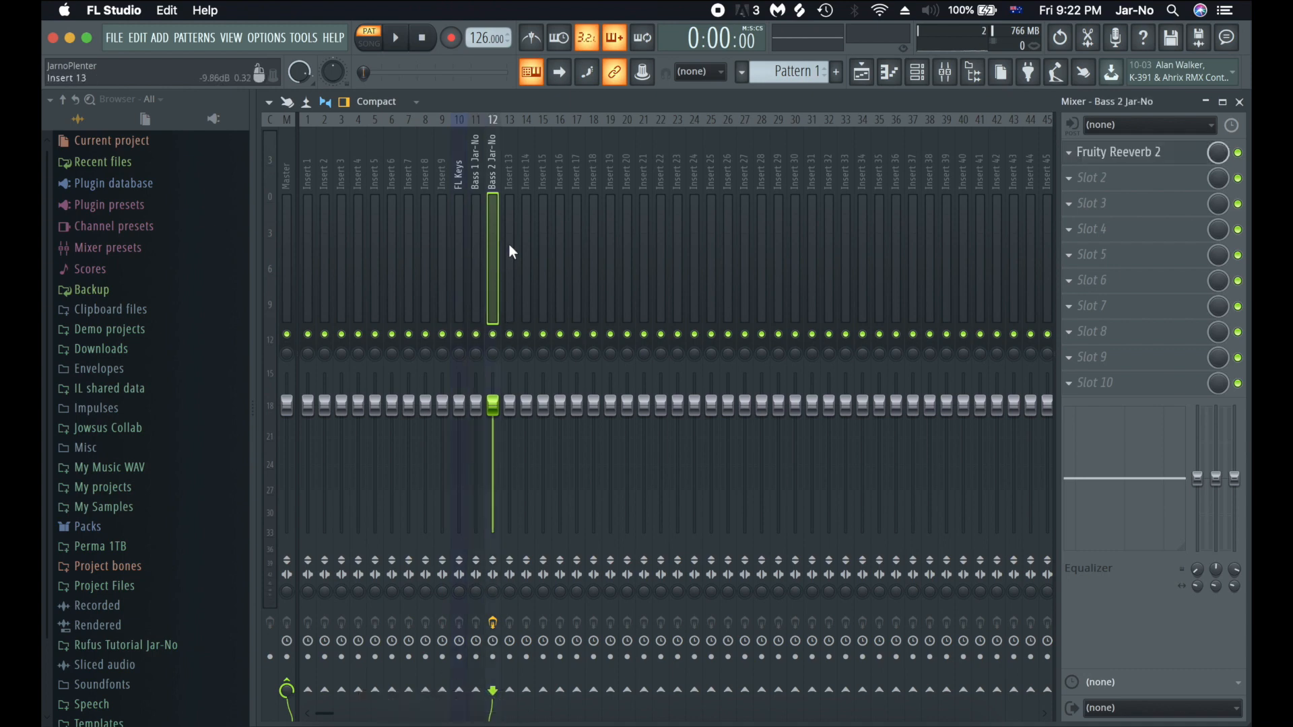
click(510, 251)
right_click(509, 244)
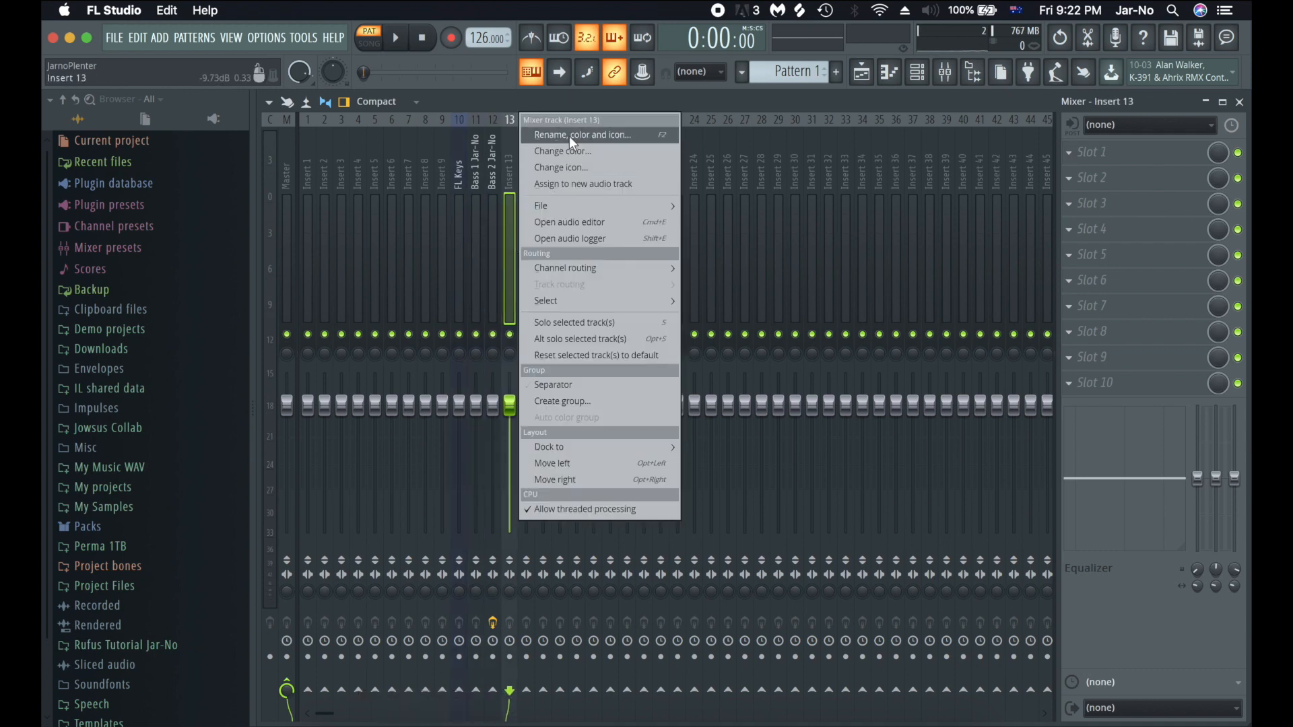
click(569, 136)
text(Sidechain)
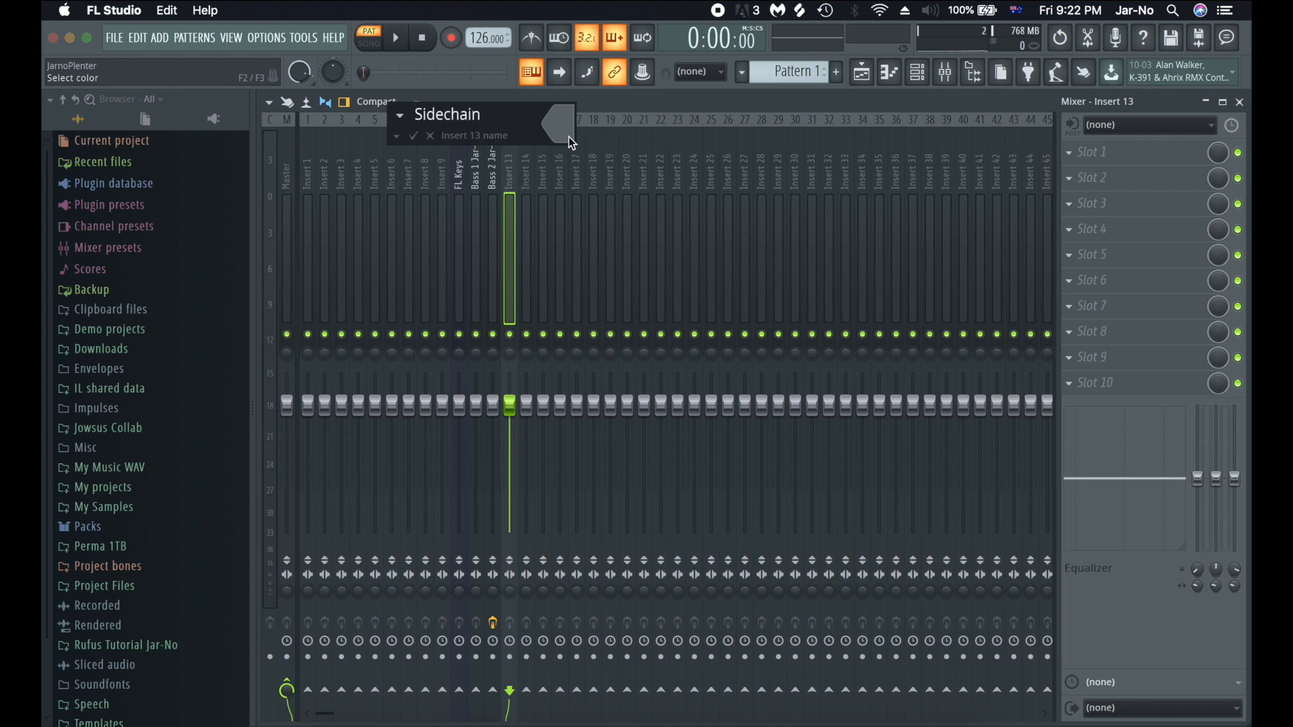
key(Return)
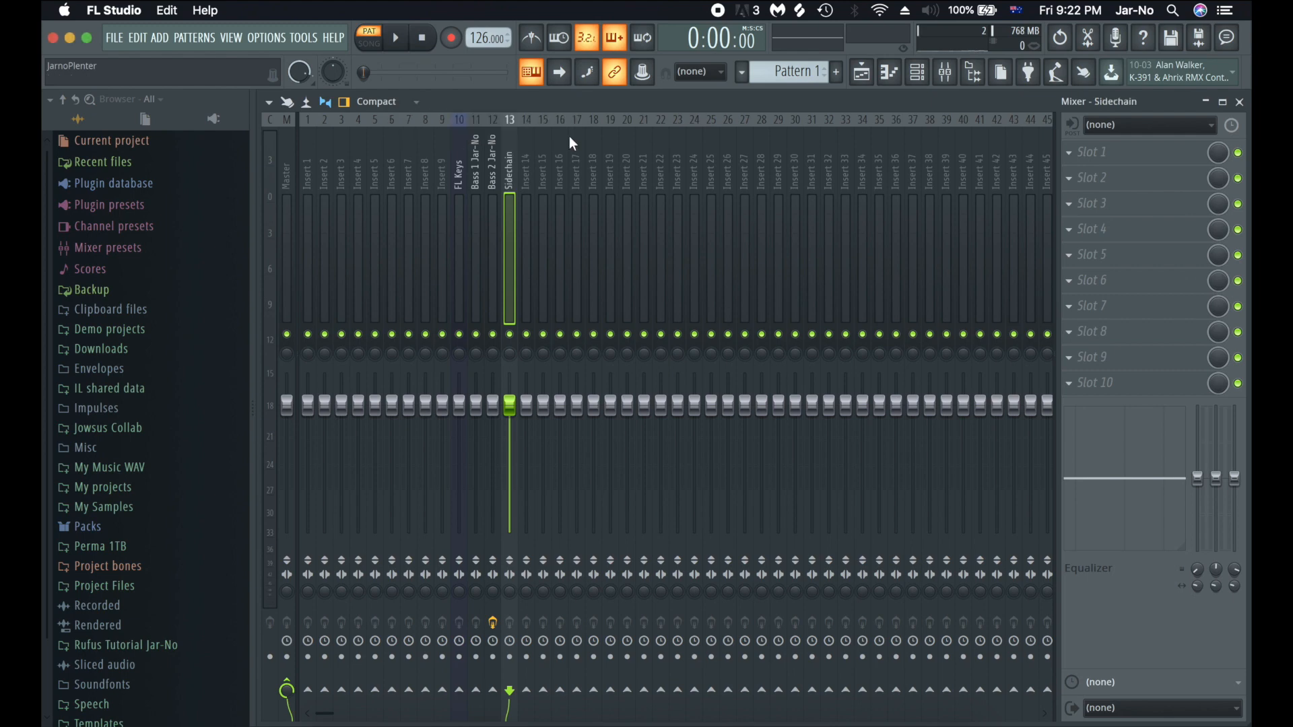
- Load Kickstart in the first effect slot of the Sidechain mixer track and close its editor
click(1084, 151)
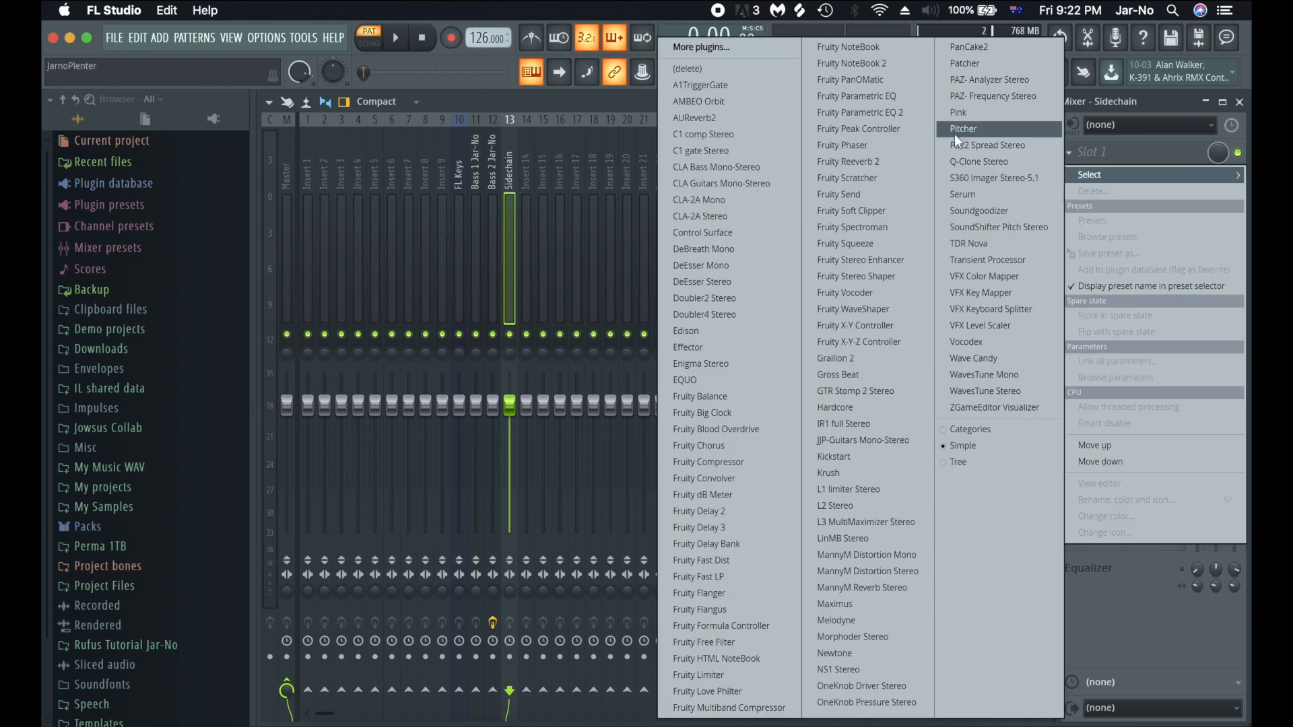
click(861, 459)
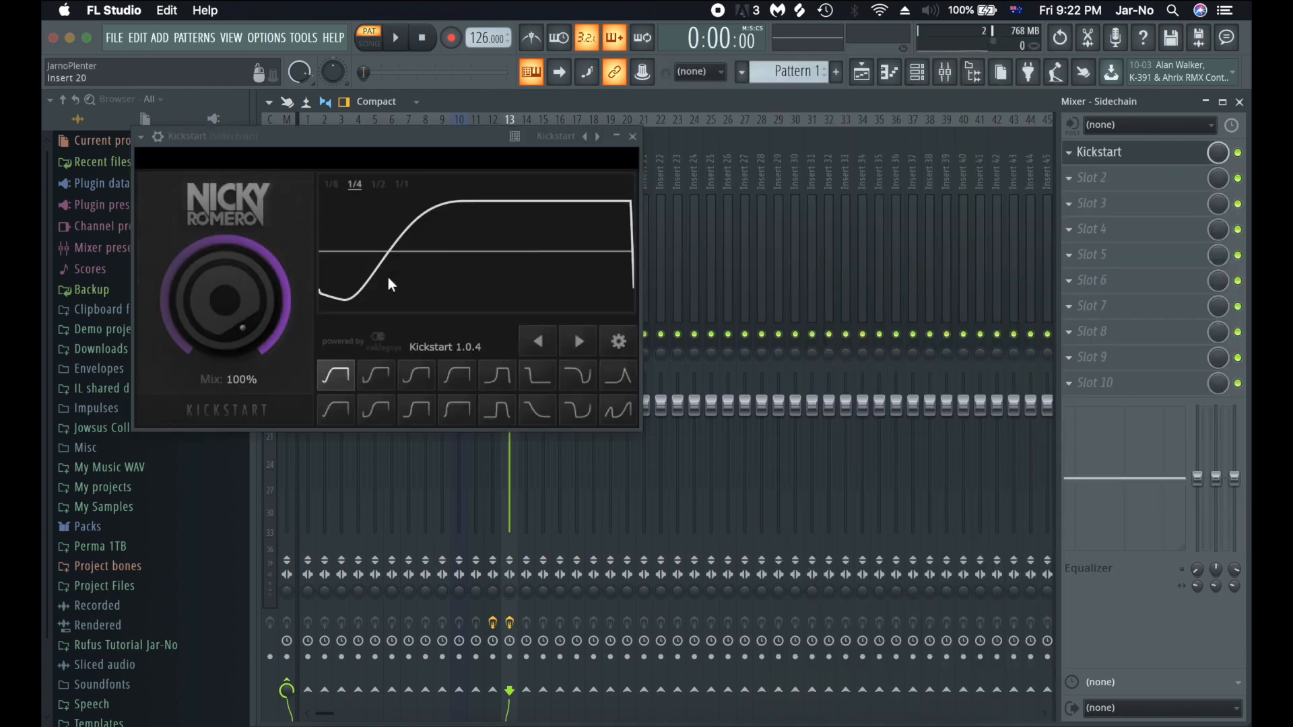
click(633, 137)
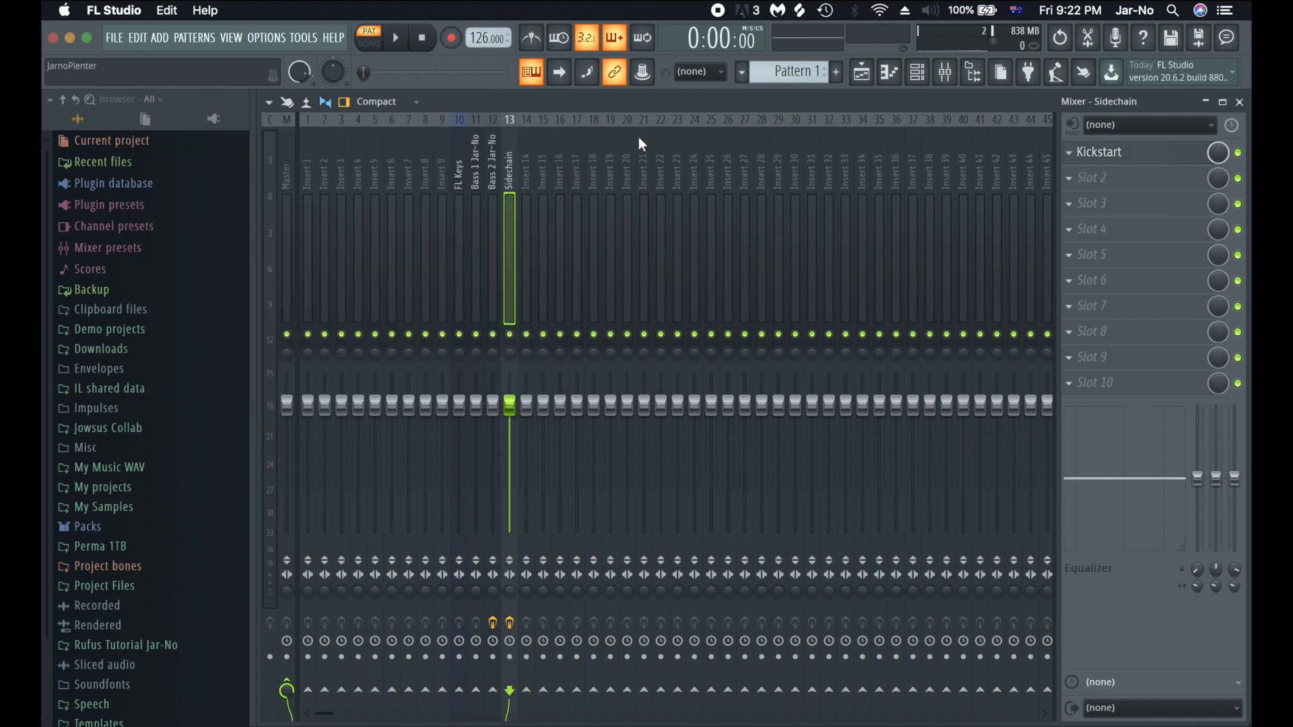
- Put Fruity Balance in the first effect slot of the Sidechain mixer track and close its editor
click(1078, 161)
mouse_move(1079, 172)
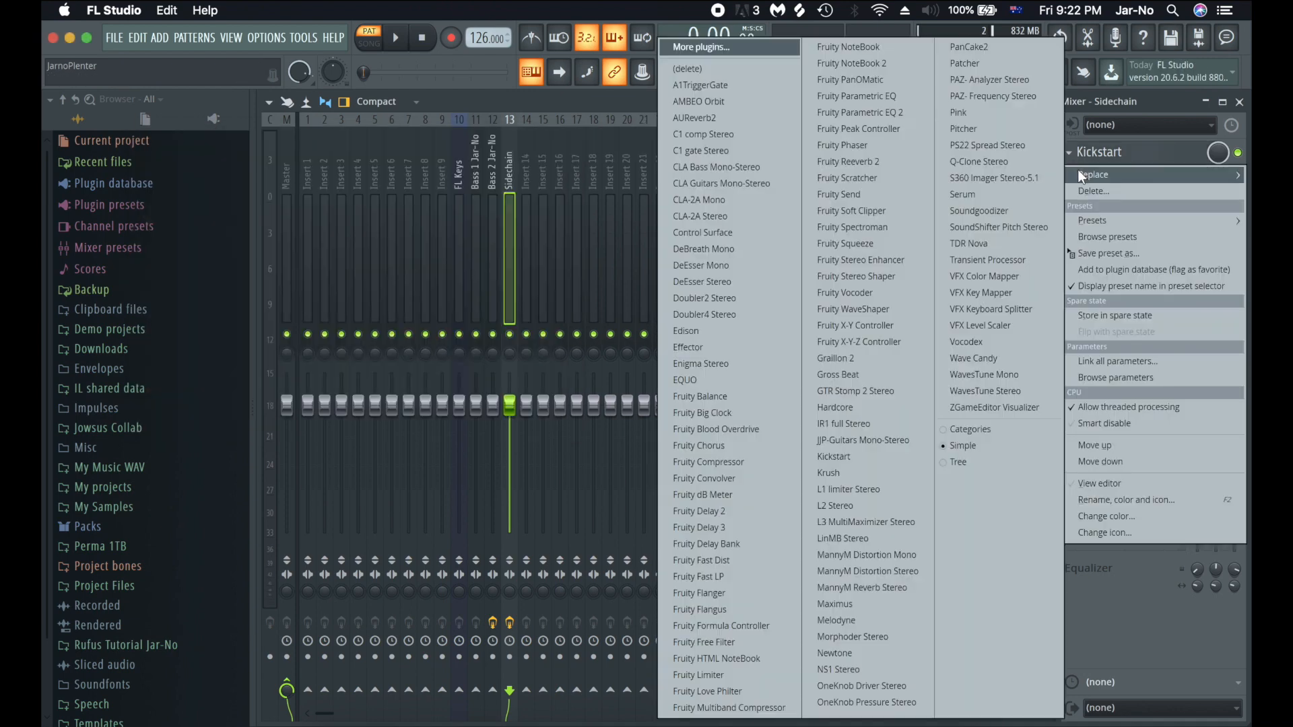
click(710, 394)
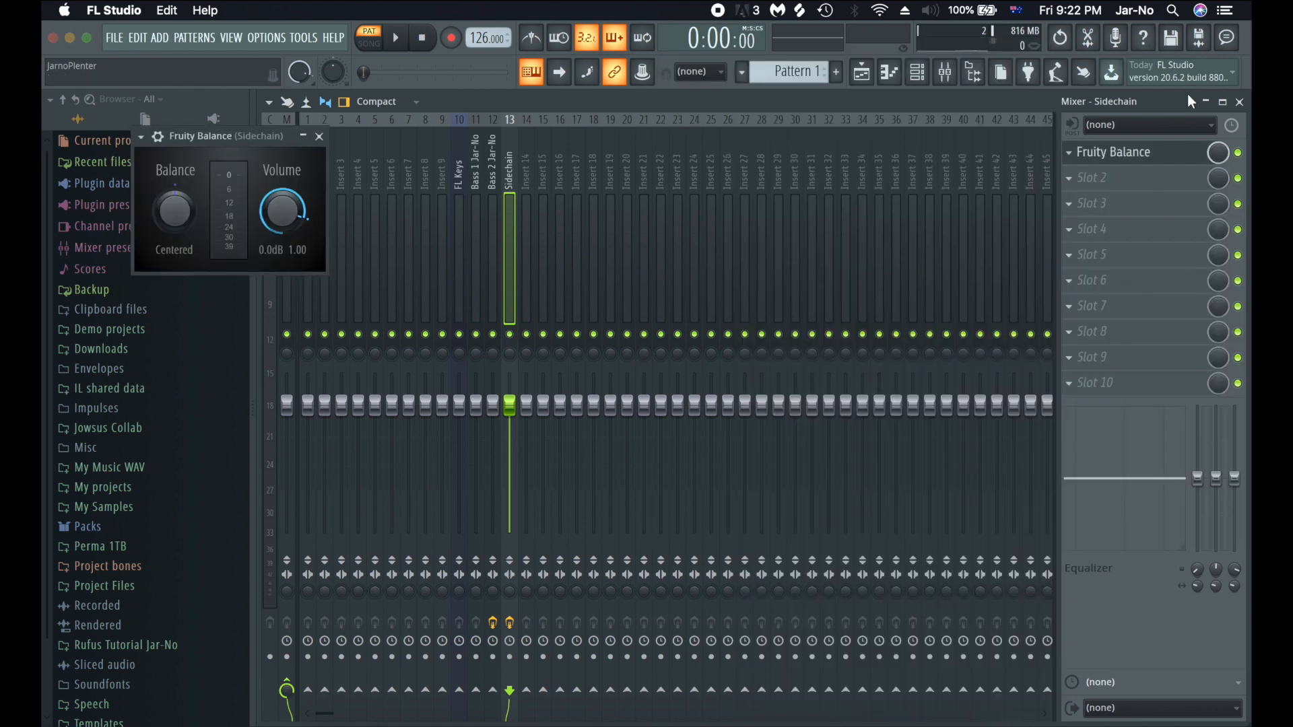
click(320, 138)
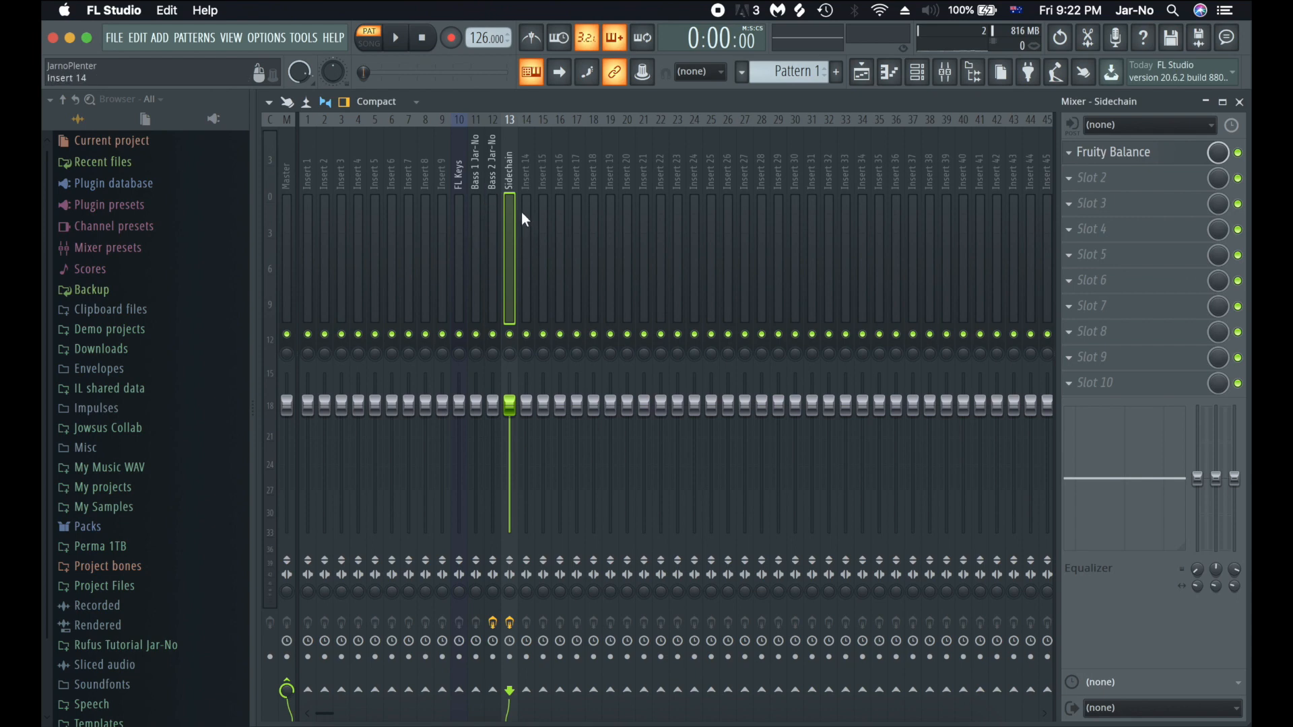
- Route the Bass 2 mixer track to the Sidechain track and disable its send to the Master
click(495, 231)
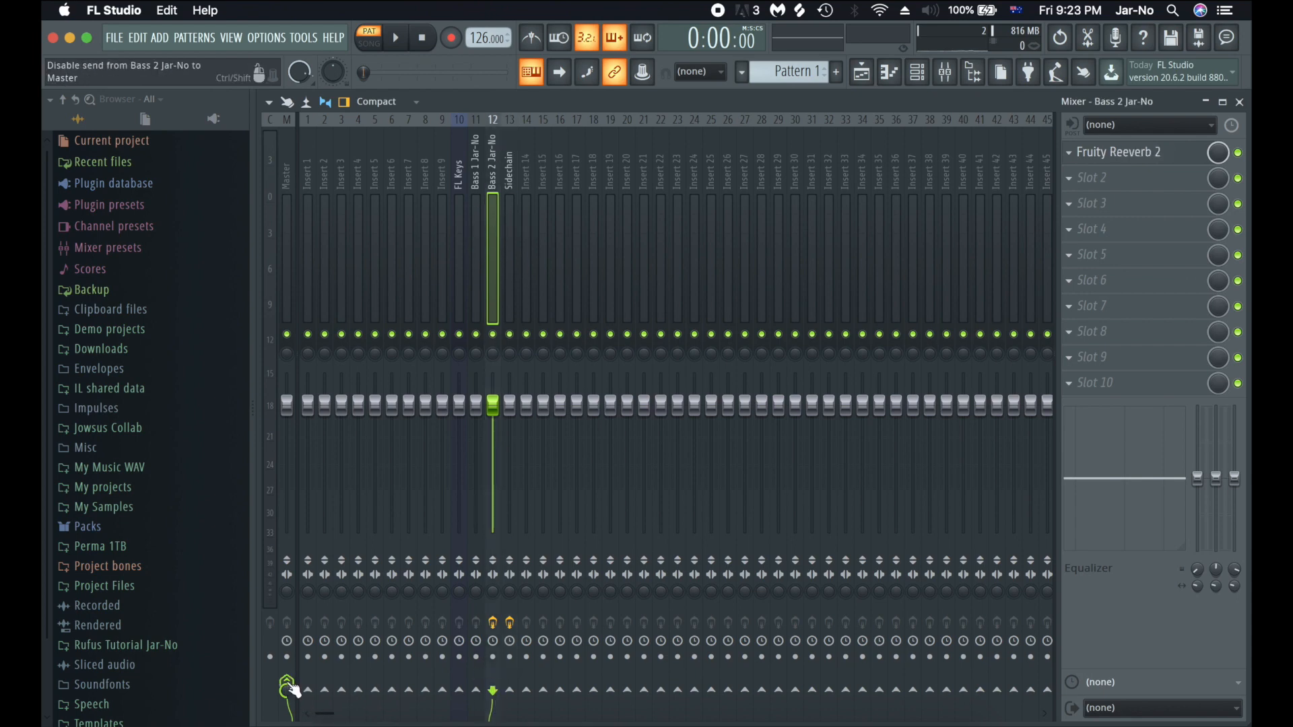
click(511, 691)
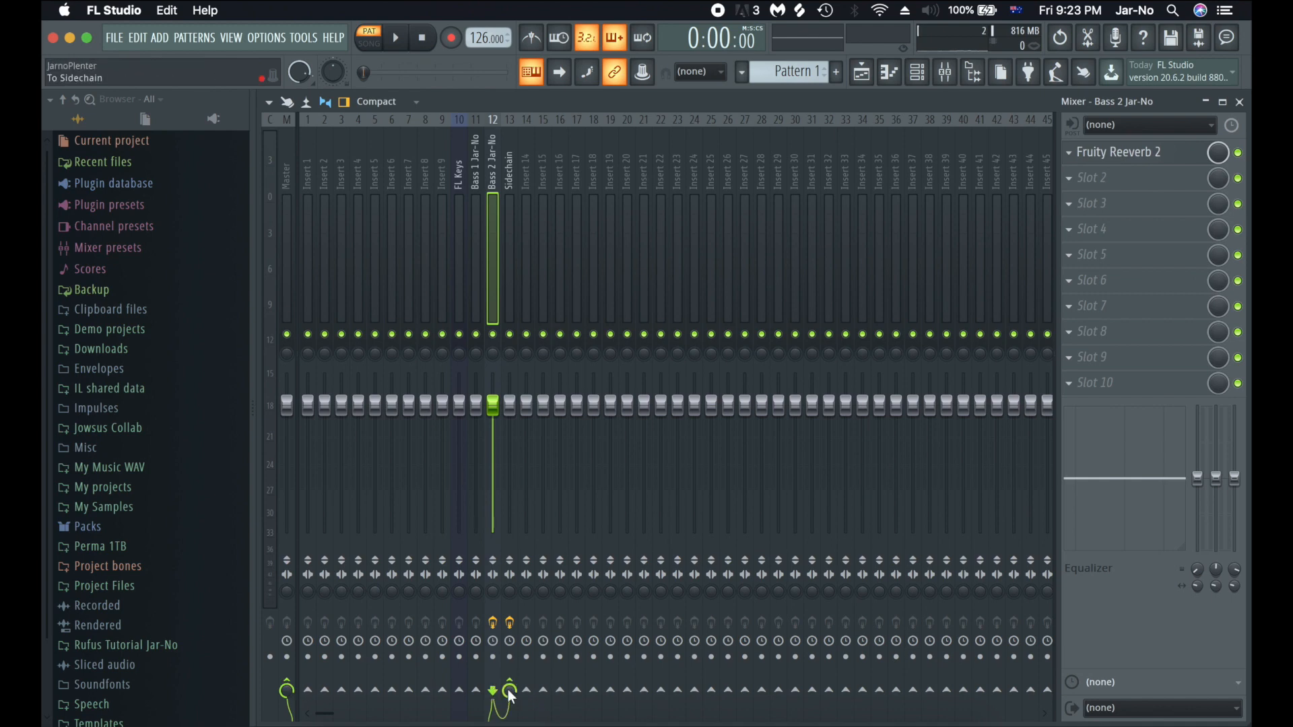
click(290, 687)
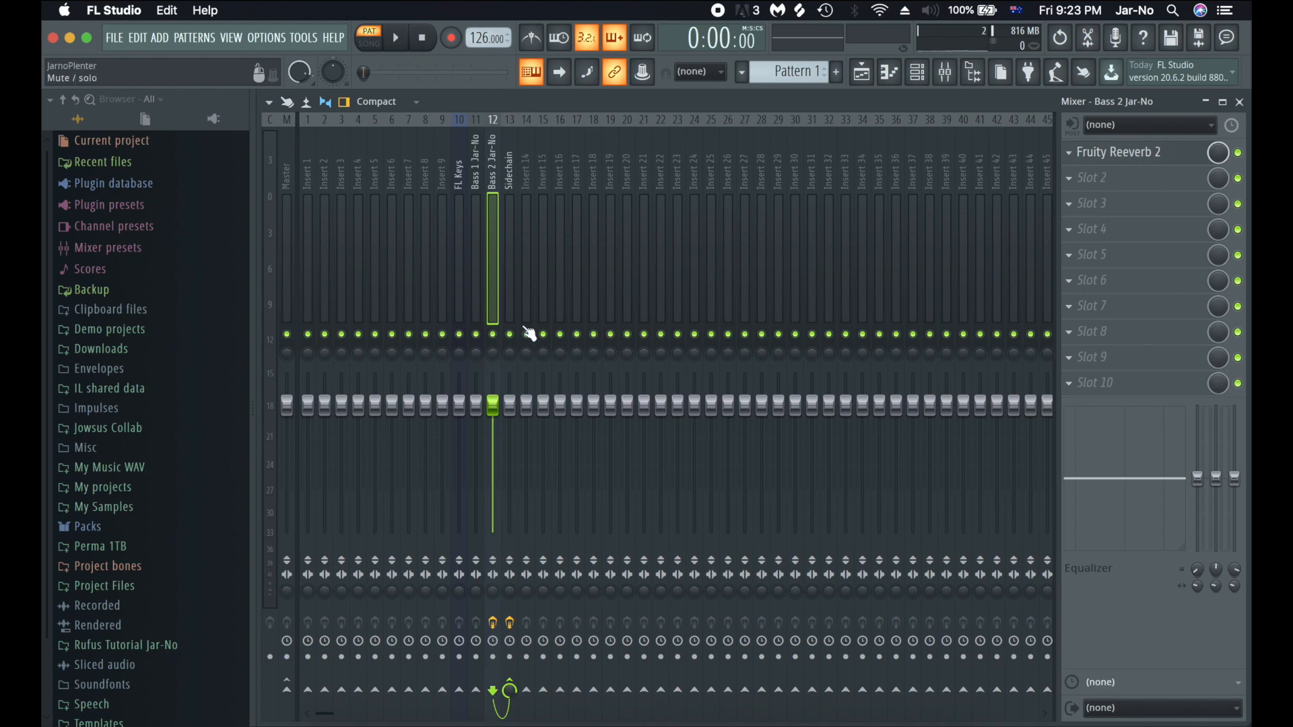
click(515, 267)
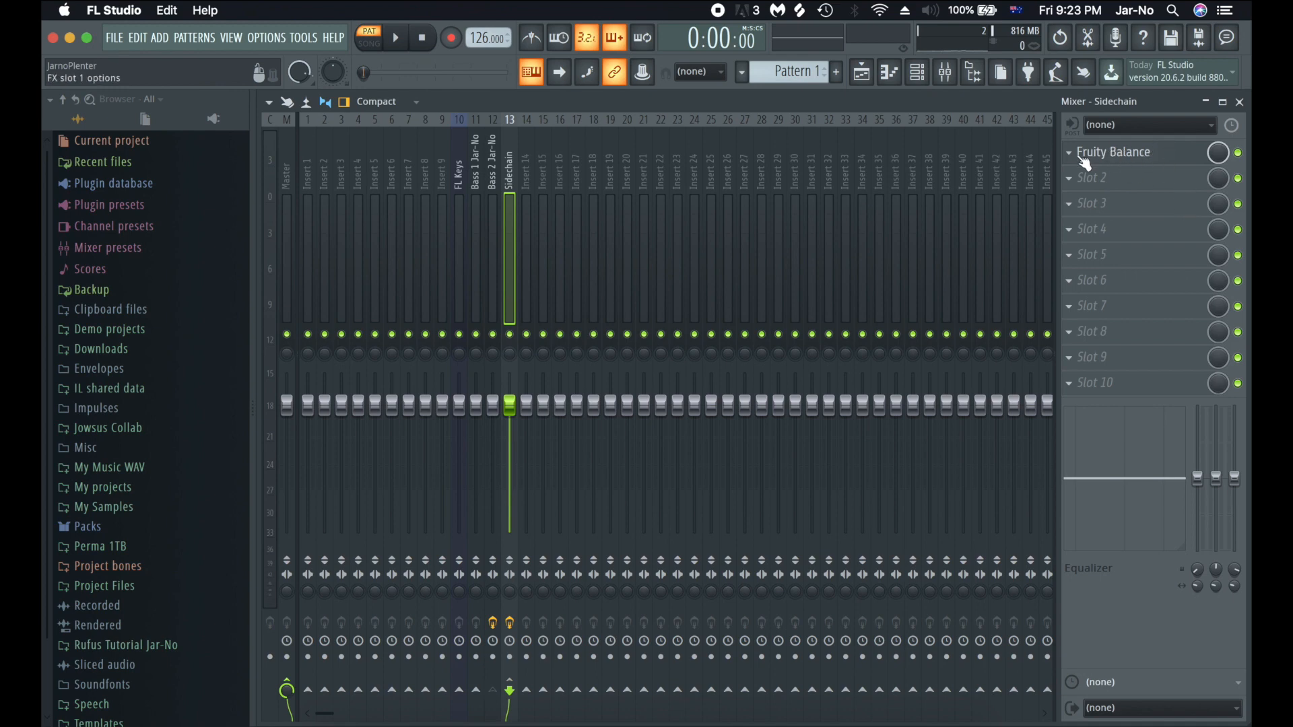
- Route the Bass 1 mixer track to the Sidechain track and remove its direct Master send
click(473, 248)
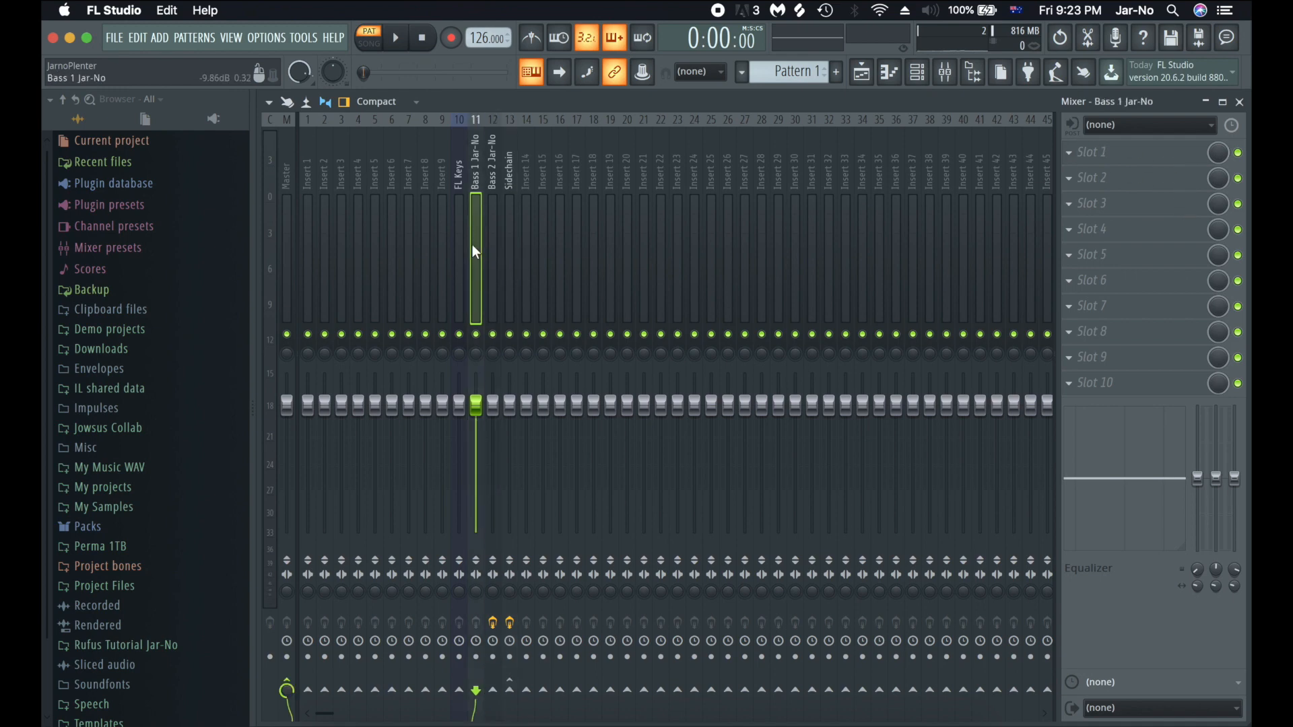
click(509, 689)
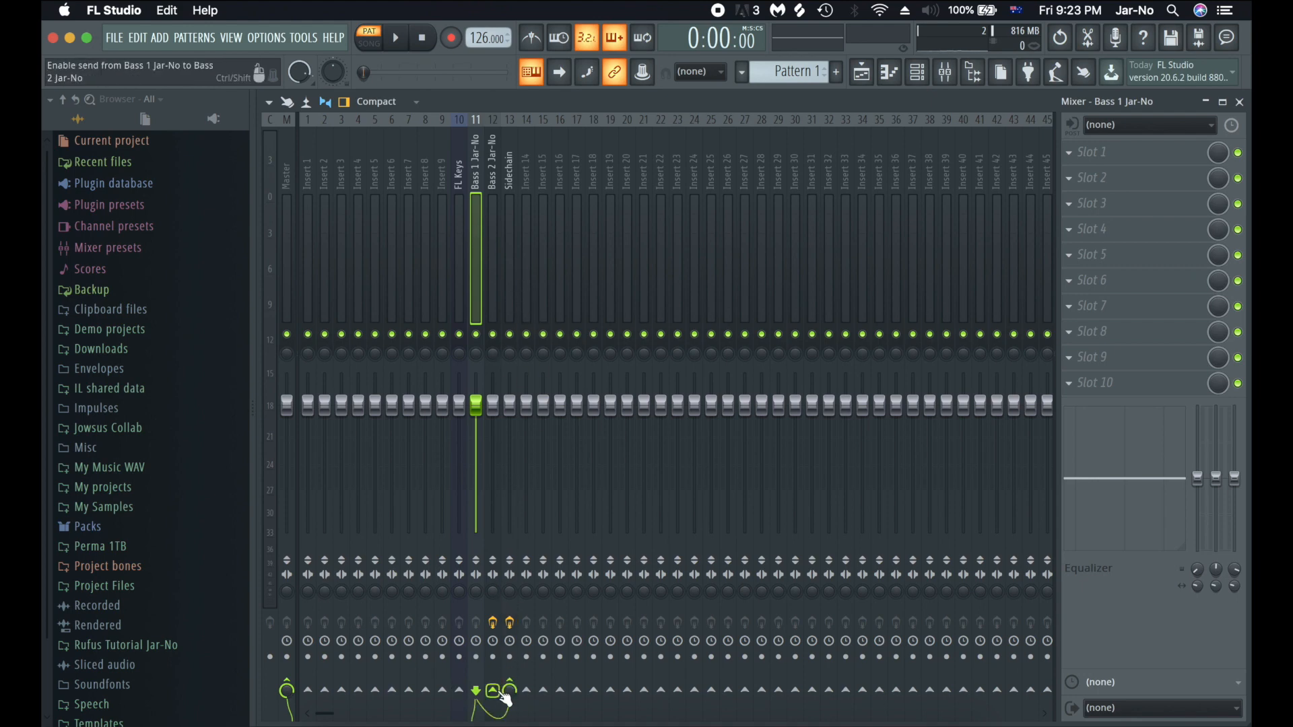
click(288, 685)
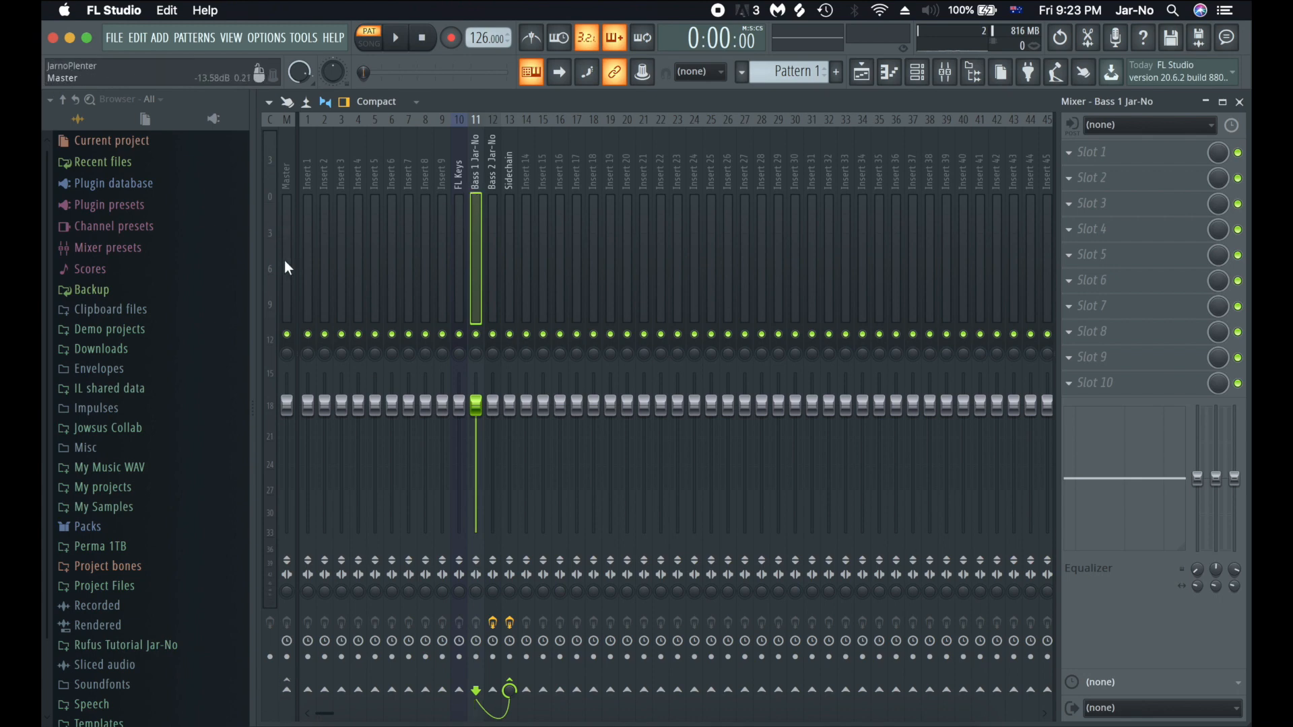
- Send the FL Keys mixer track only to the Sidechain track instead of the Master
click(463, 210)
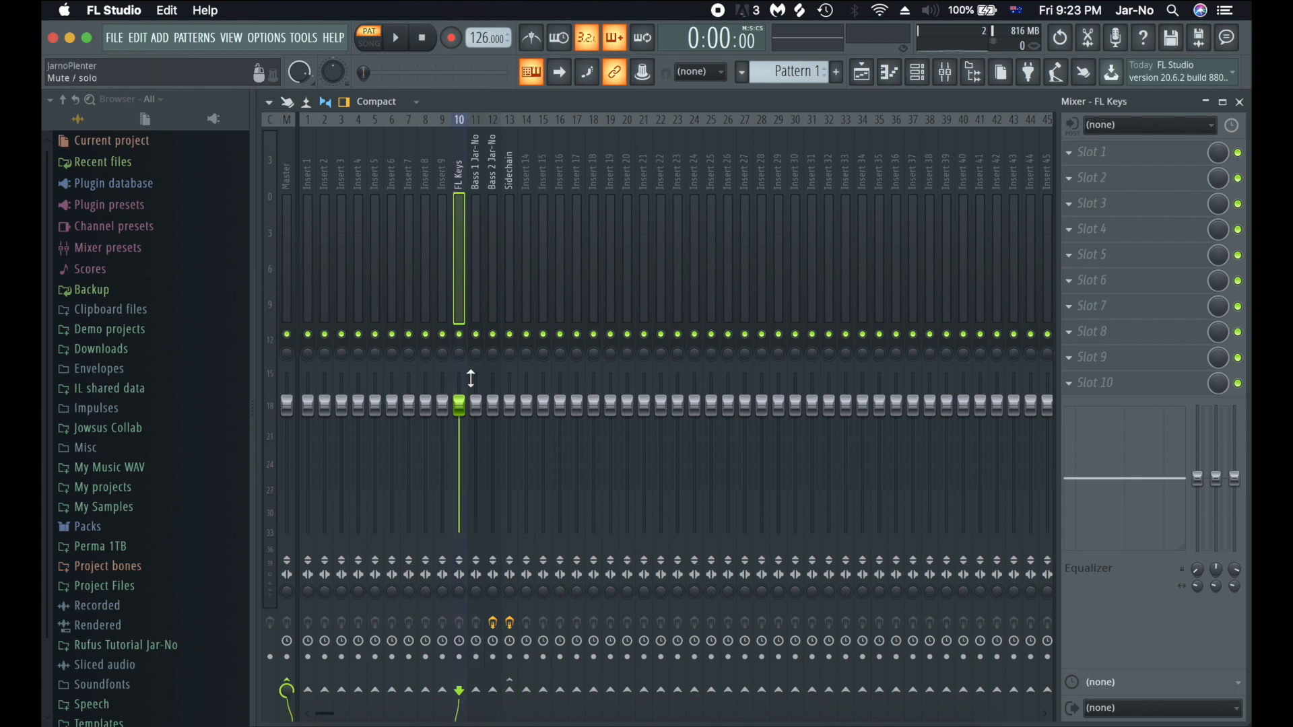
click(510, 689)
click(289, 688)
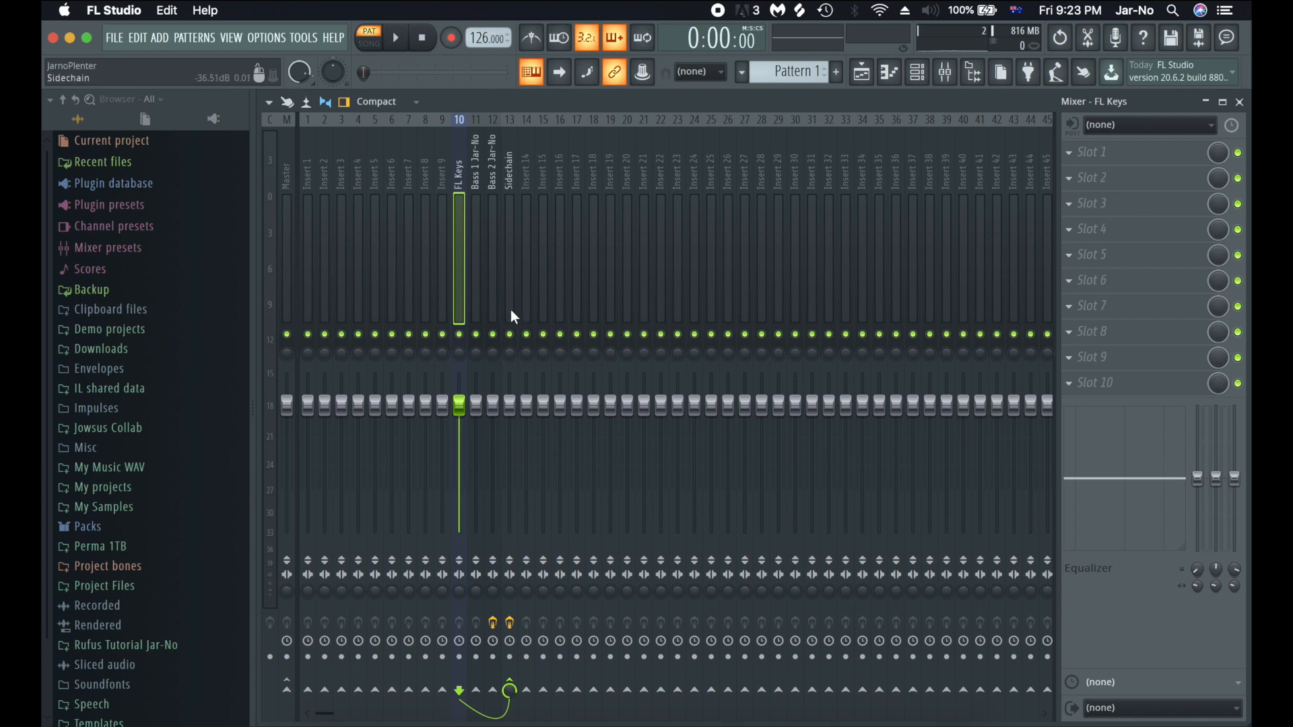
- Play the pattern, test the routing by pulling the Sidechain fader fully down, and reset the fader to its default
key(space)
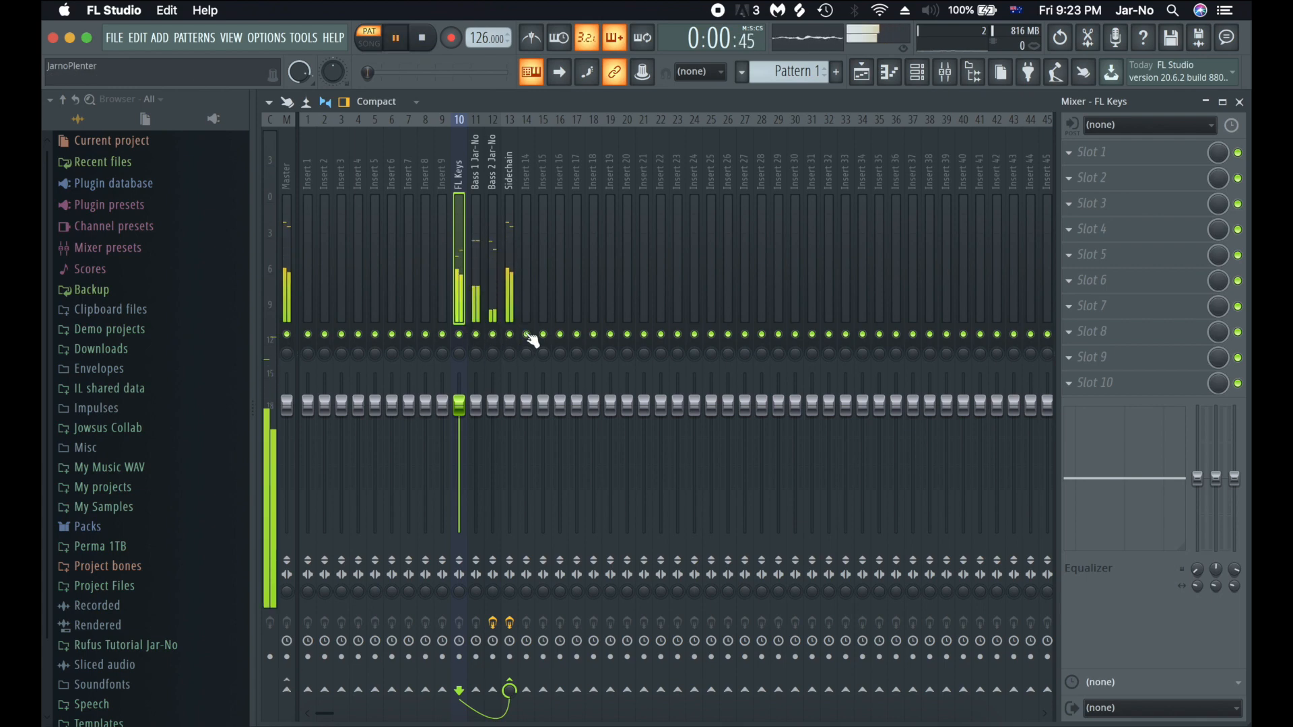
click(510, 274)
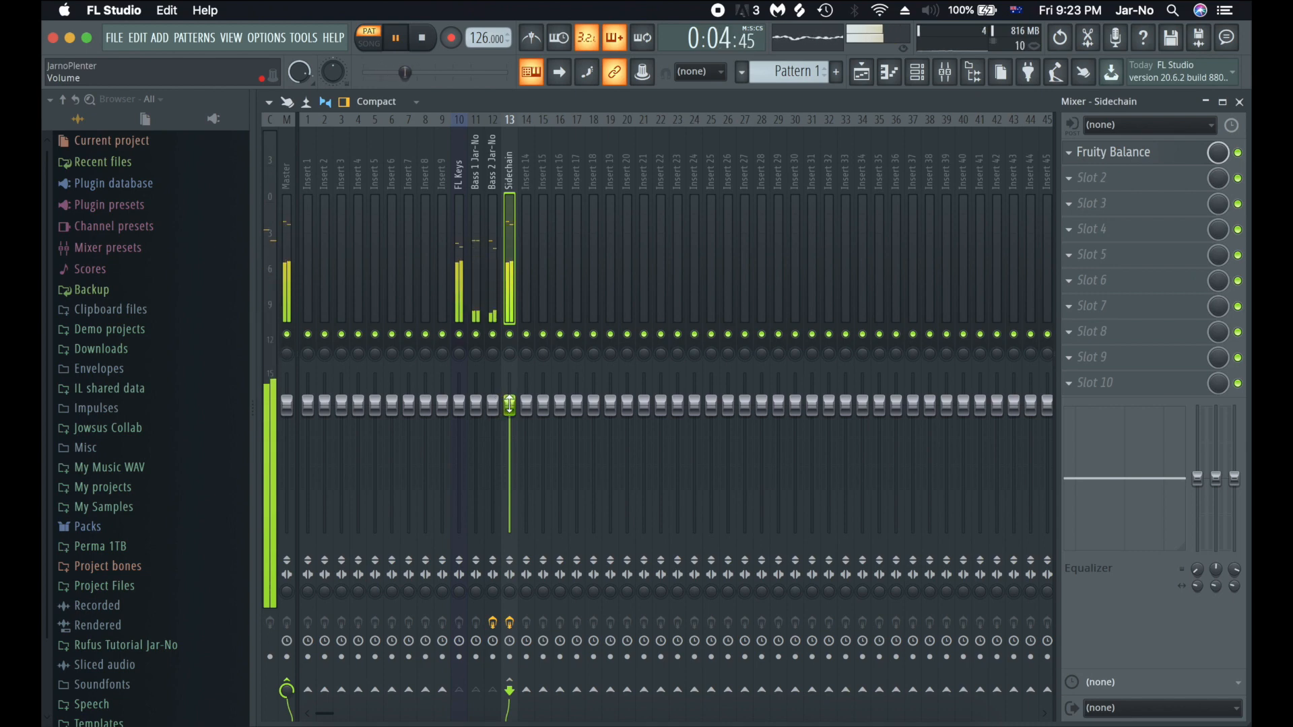
drag(510, 405, 509, 532)
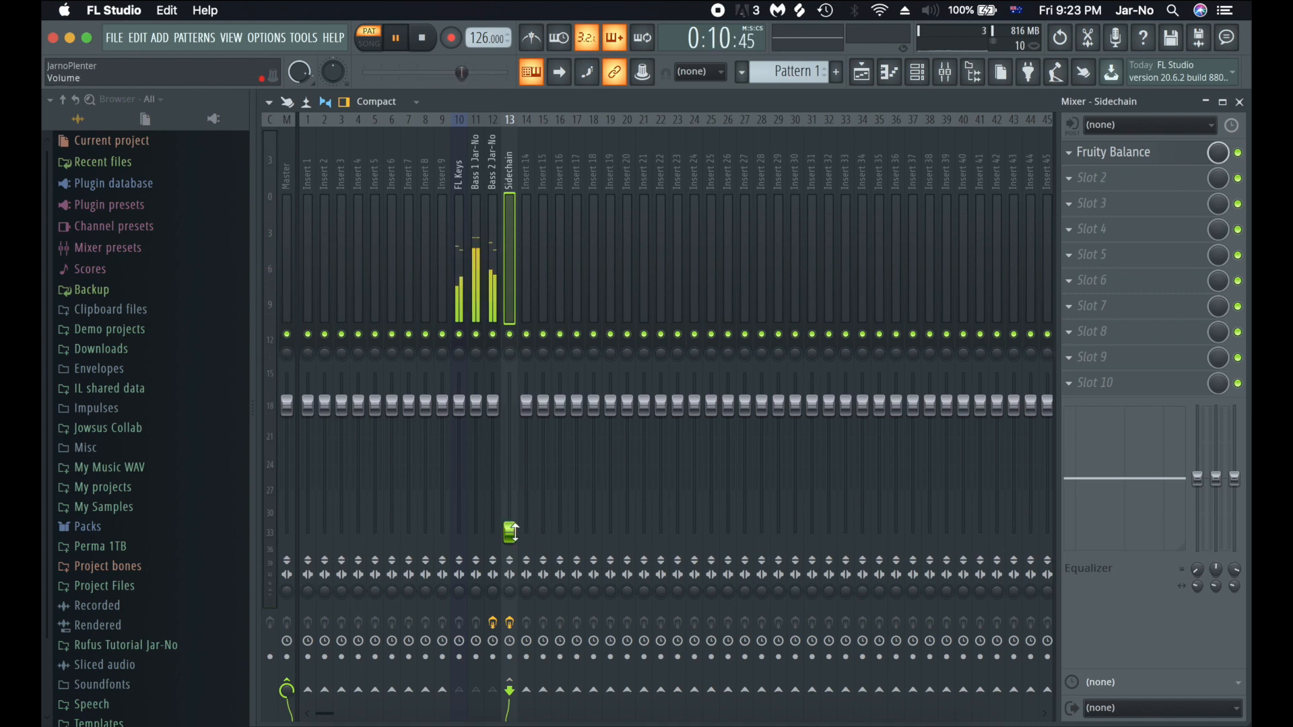
drag(510, 532, 509, 406)
right_click(510, 407)
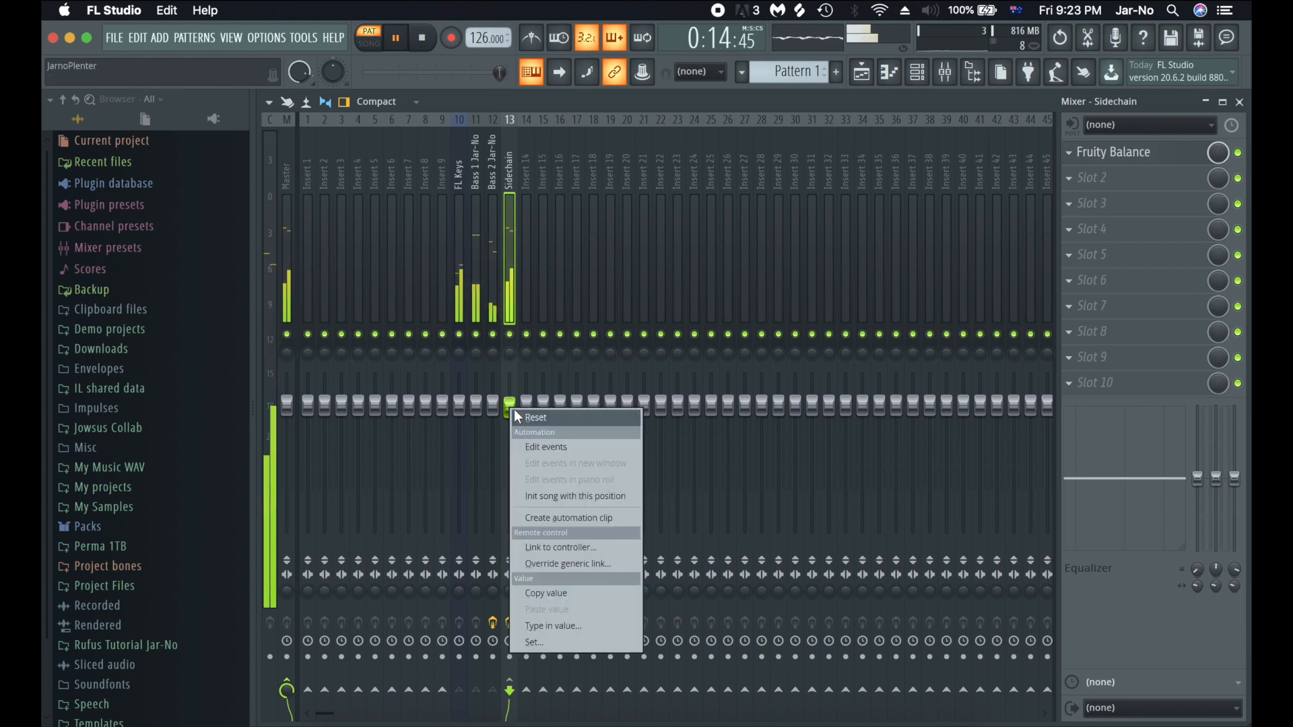
click(518, 416)
- Lower the Bass 1 fader slightly, set the Bass 2 fader to about -4.5 dB, and stop playback
click(478, 227)
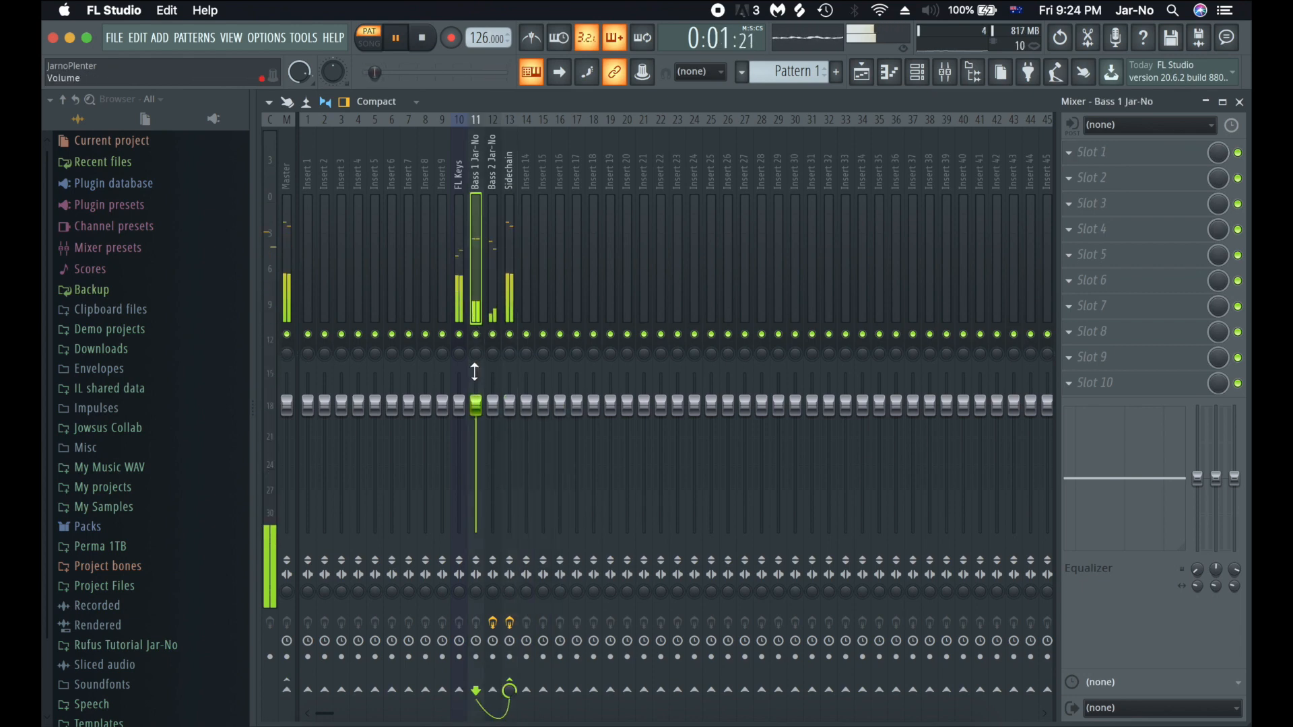
drag(476, 406, 493, 429)
click(476, 428)
click(492, 429)
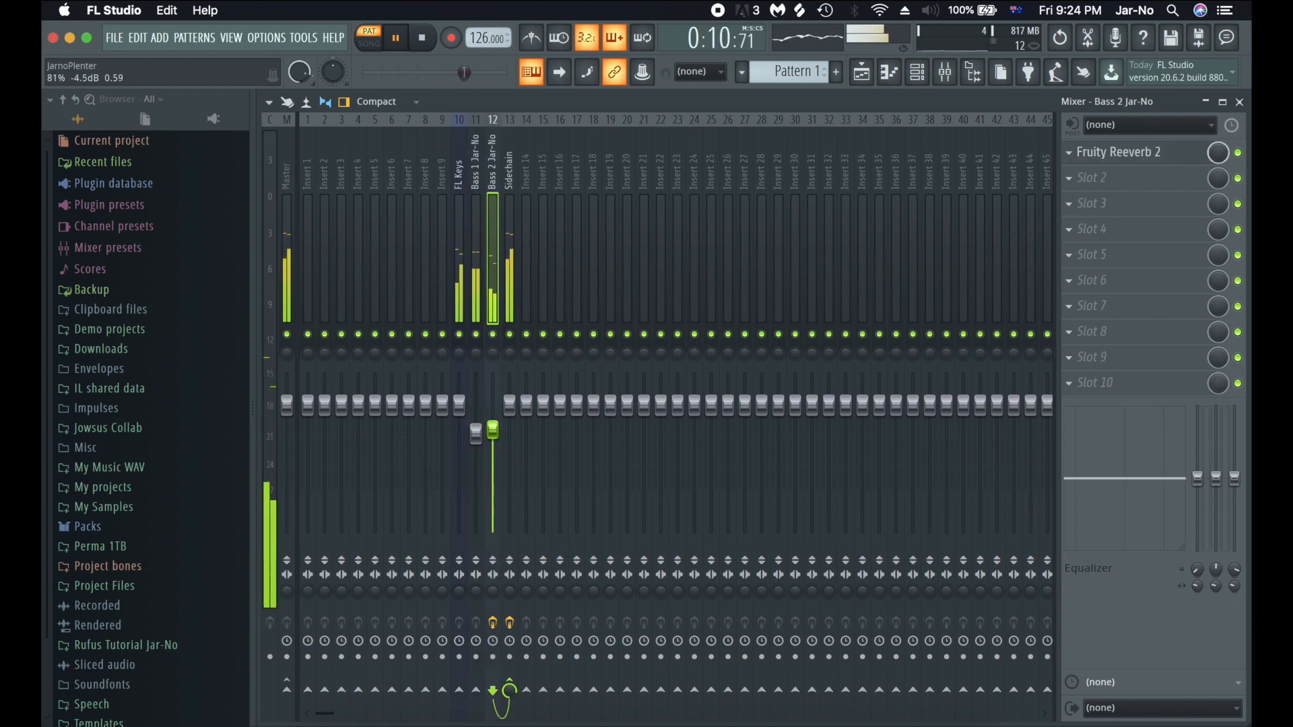
key(space)
- Open the Fruity Balance editor on the Sidechain track and close the mixer to reveal the playlist
click(510, 230)
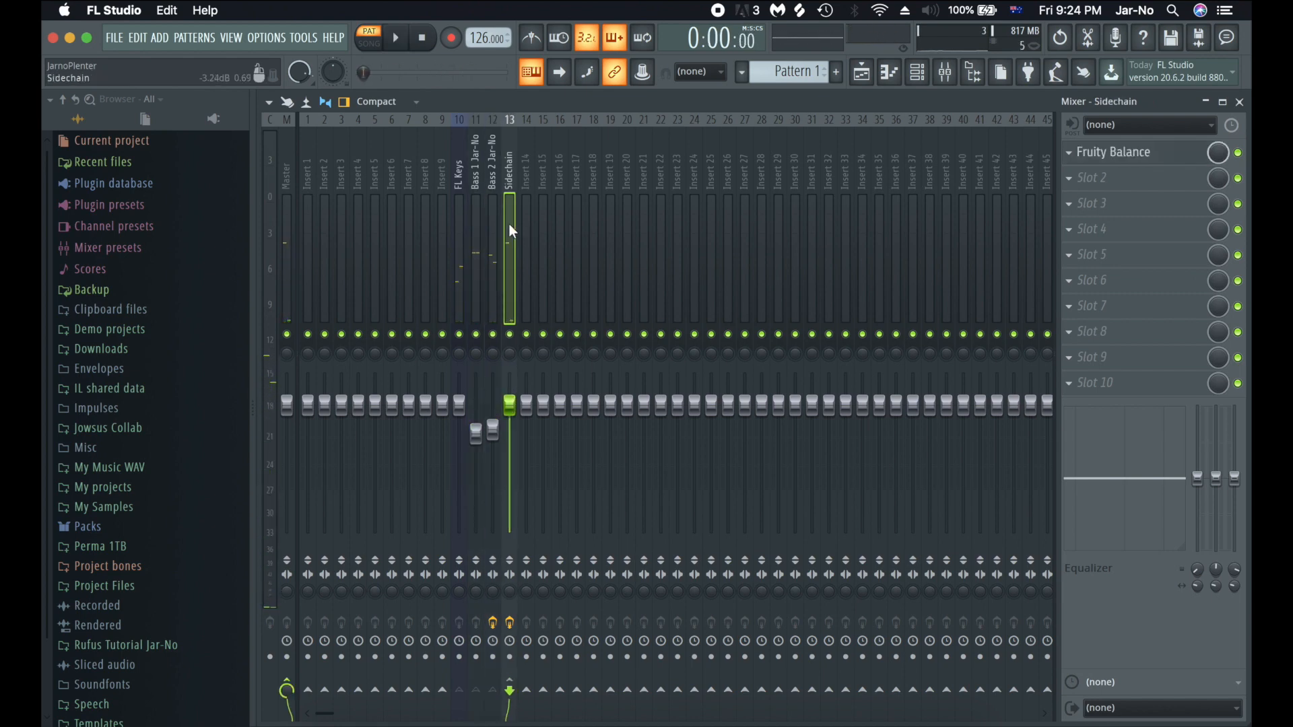
click(1138, 152)
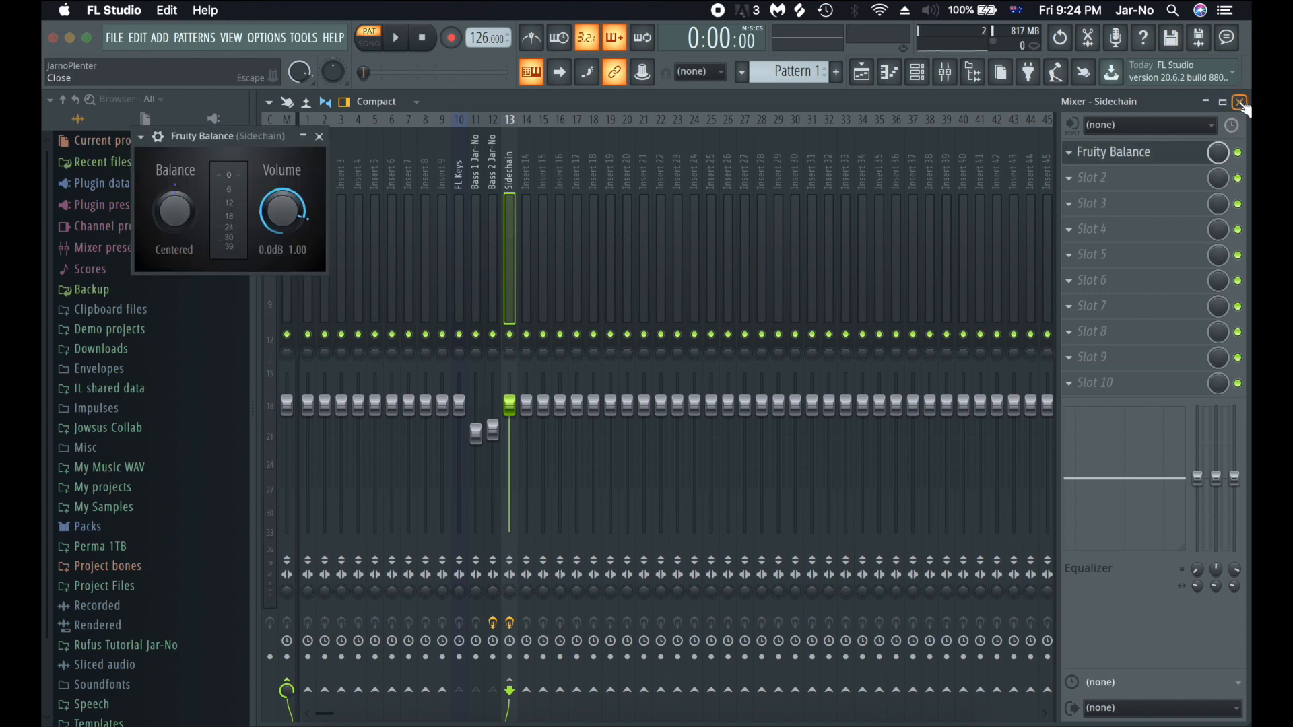
click(1239, 103)
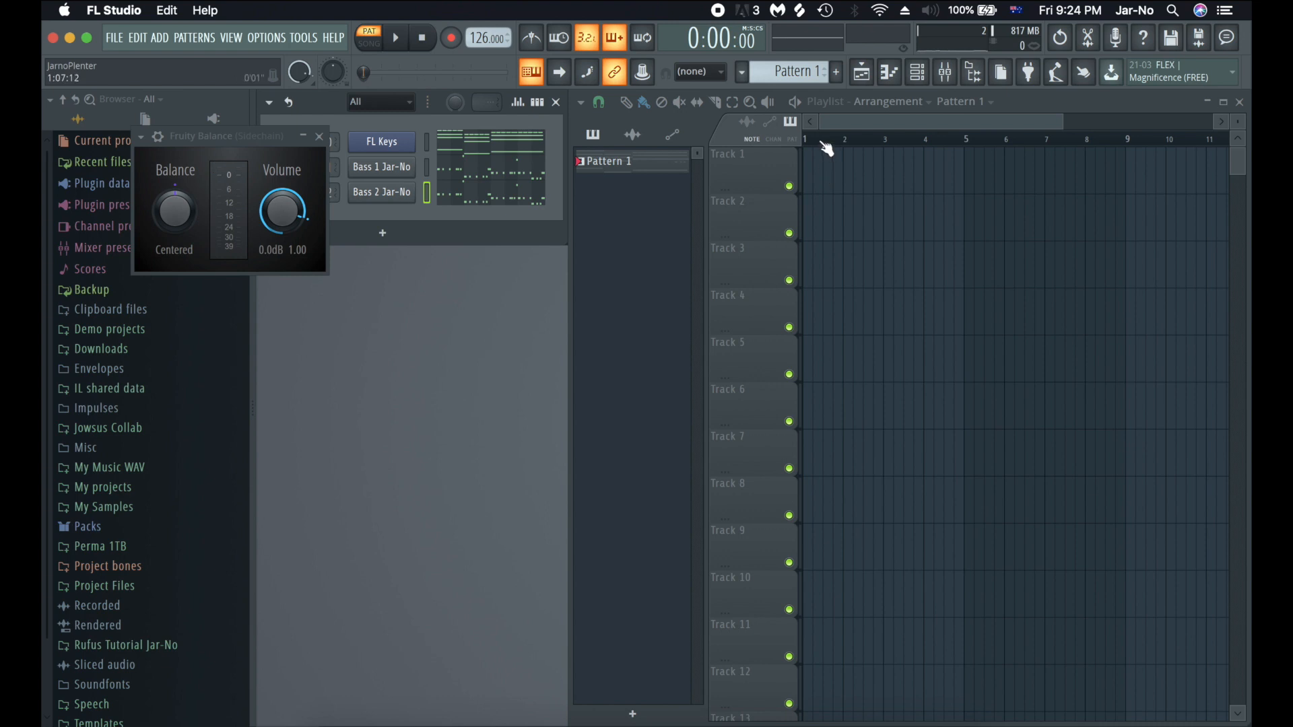
- Select bar 1 on the playlist timeline in song mode, and turn on the metronome for a short test playback
scroll(826, 145, up, 3)
drag(853, 117, 702, 132)
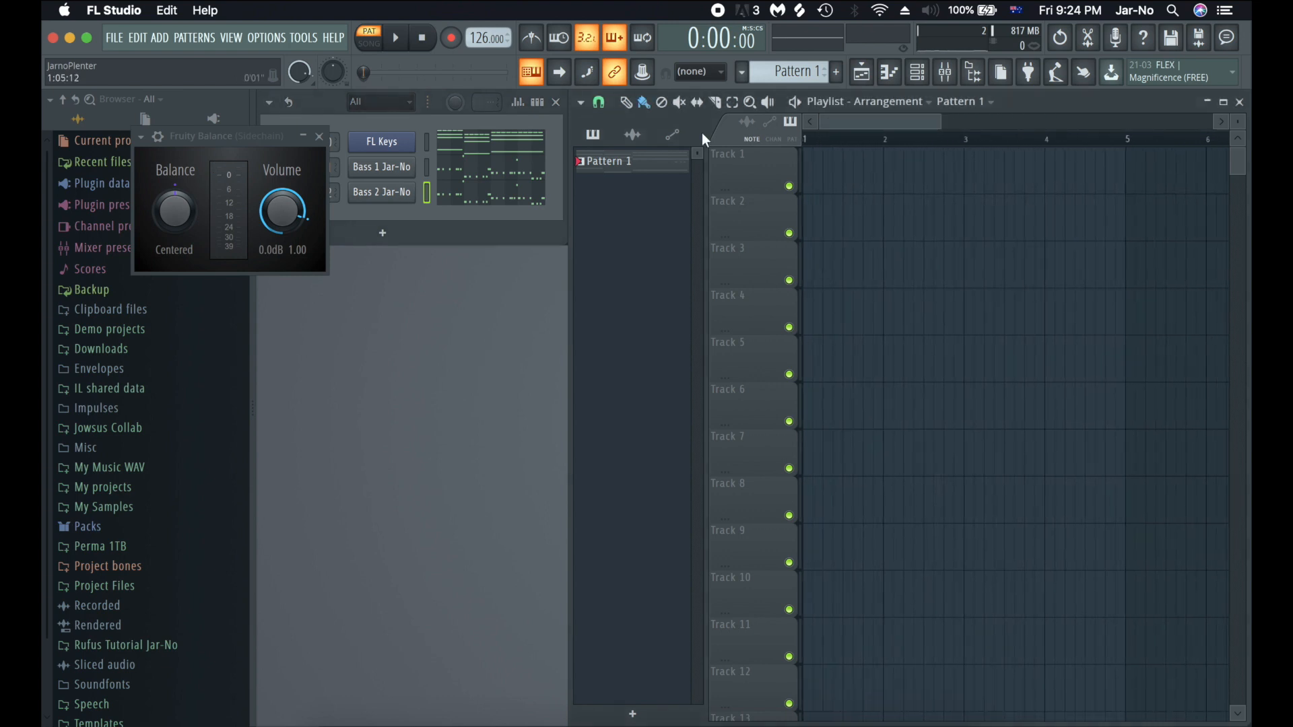
drag(891, 138, 761, 140)
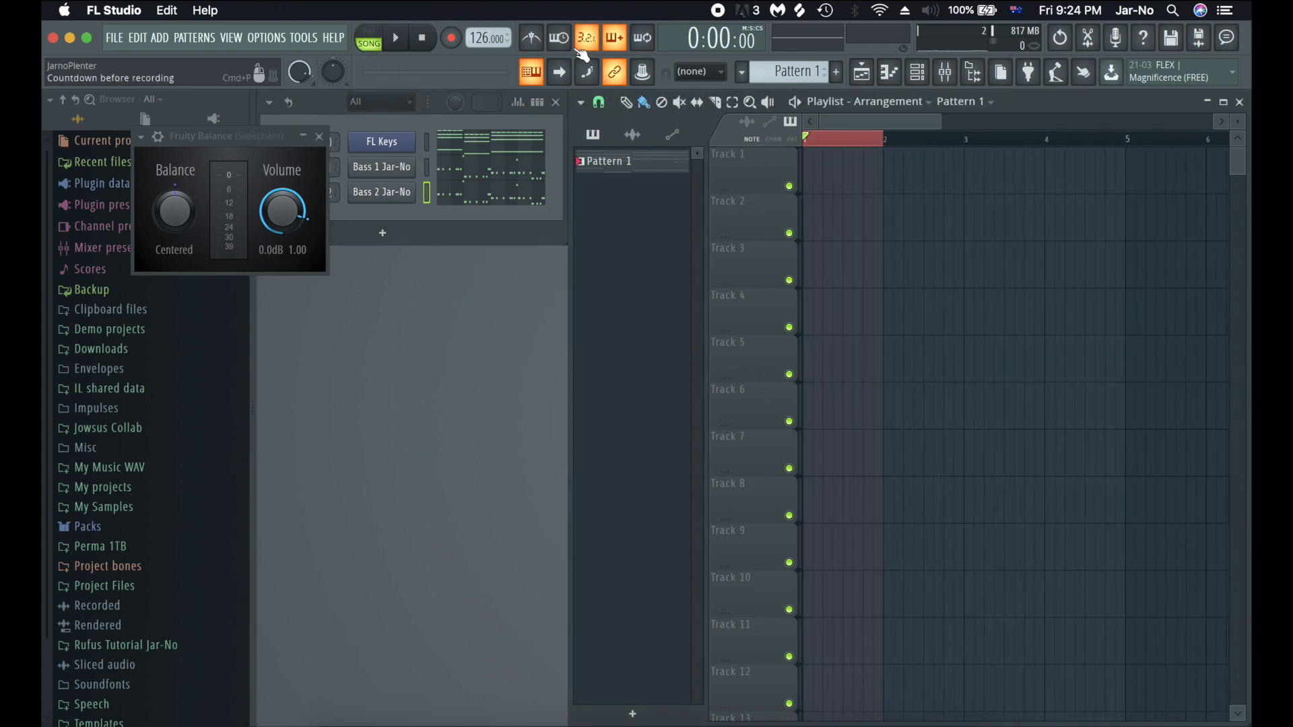
click(538, 39)
key(space)
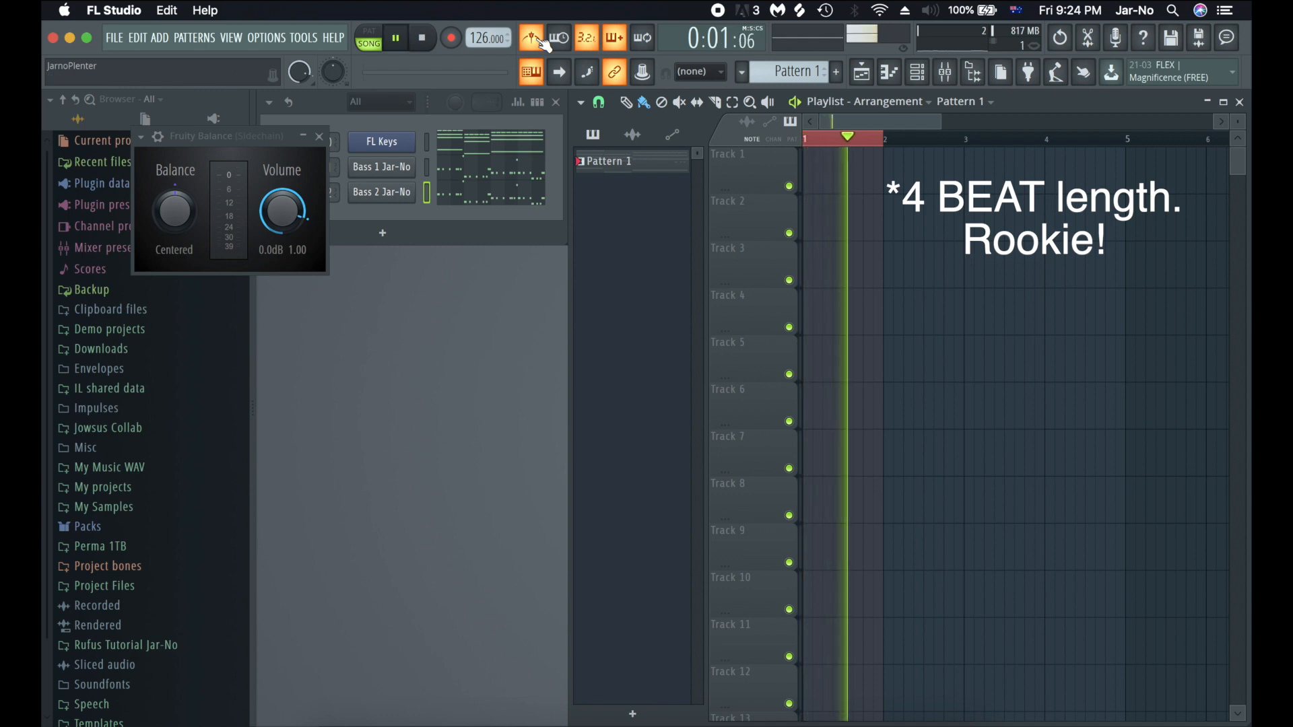
key(space)
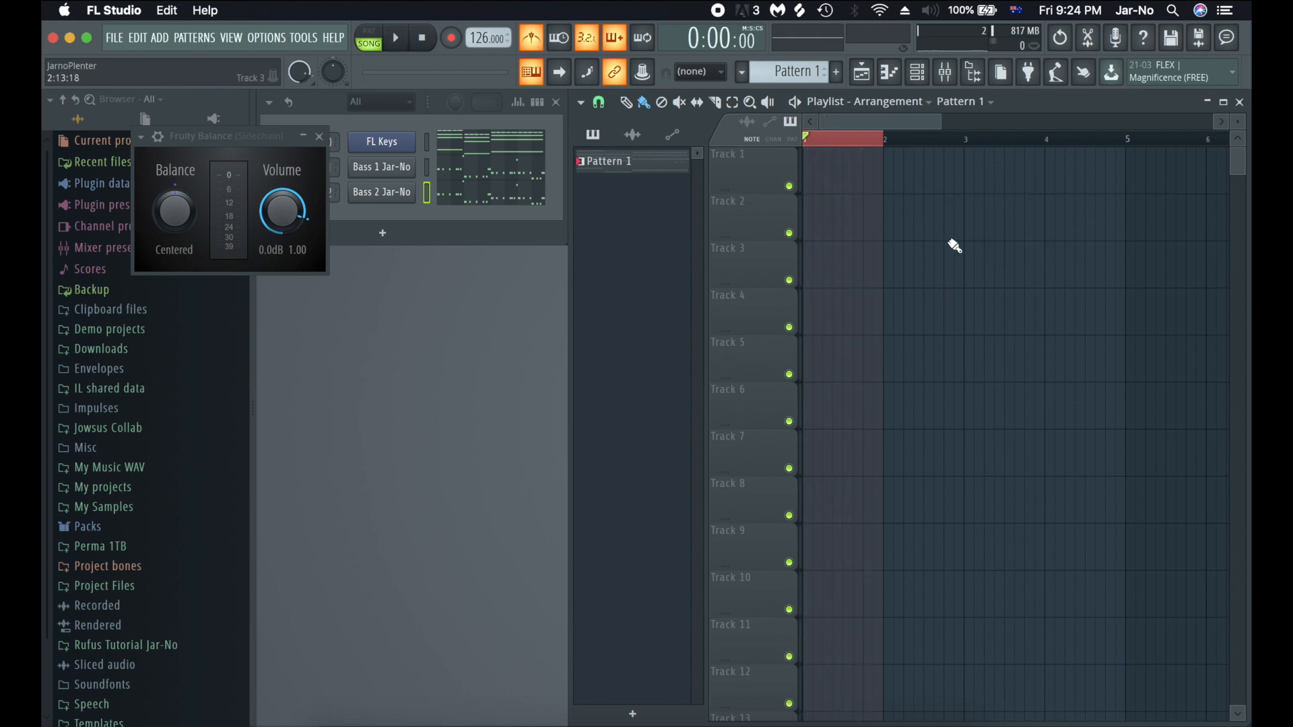
- Shorten the playlist time selection to the first beat of bar 1
click(824, 138)
drag(824, 140, 795, 148)
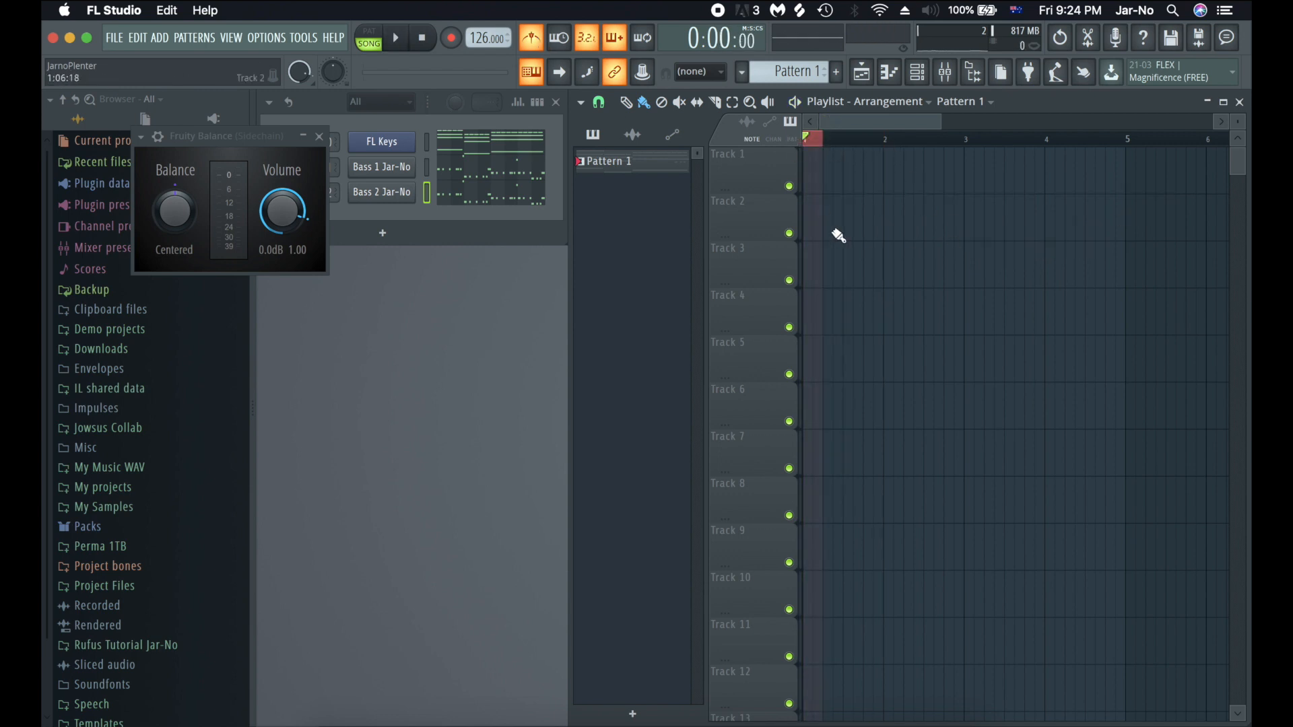
- Test-play the selected first beat, and create an automation clip for the Sidechain track's Fruity Balance volume
key(space)
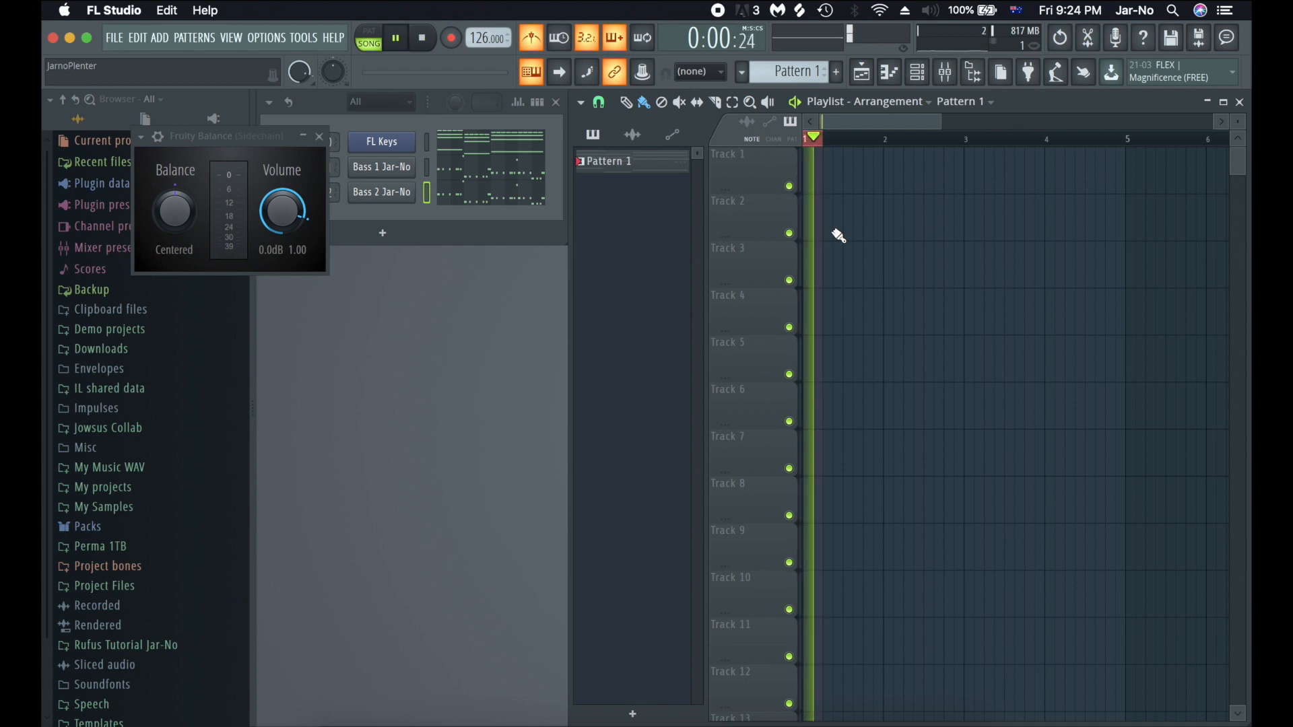
key(space)
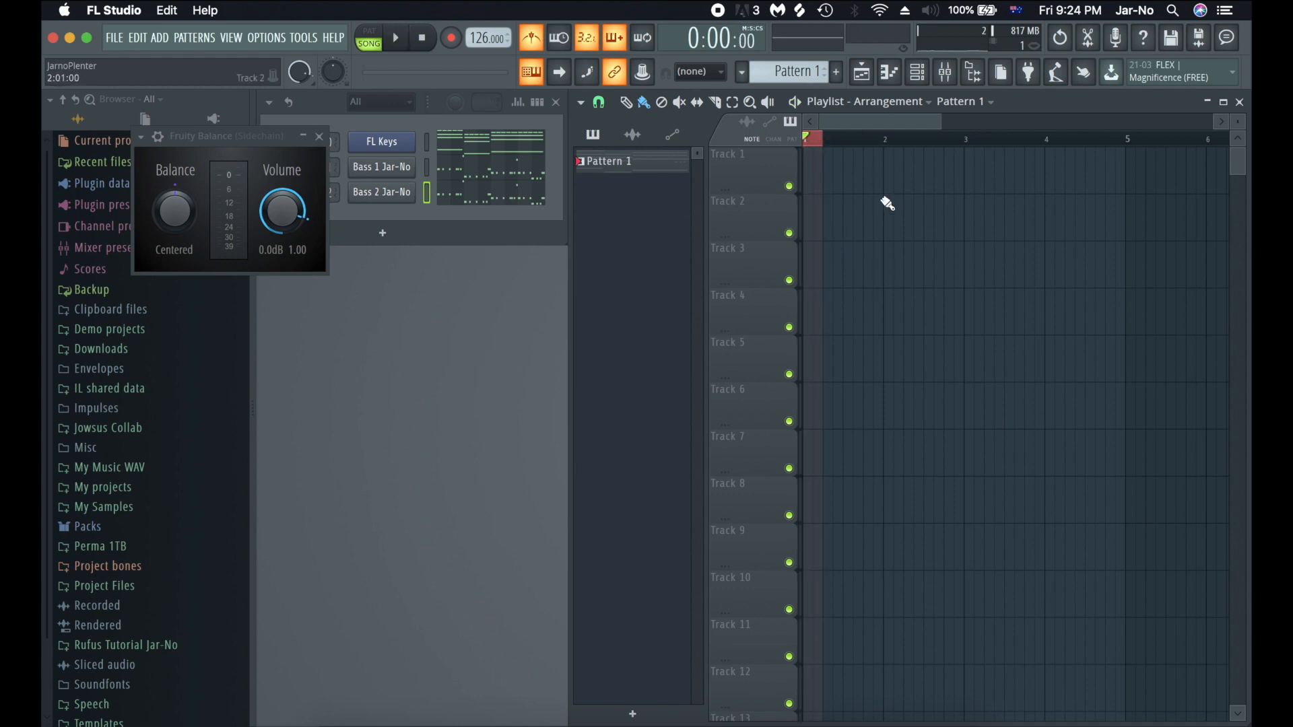
right_click(280, 200)
click(331, 311)
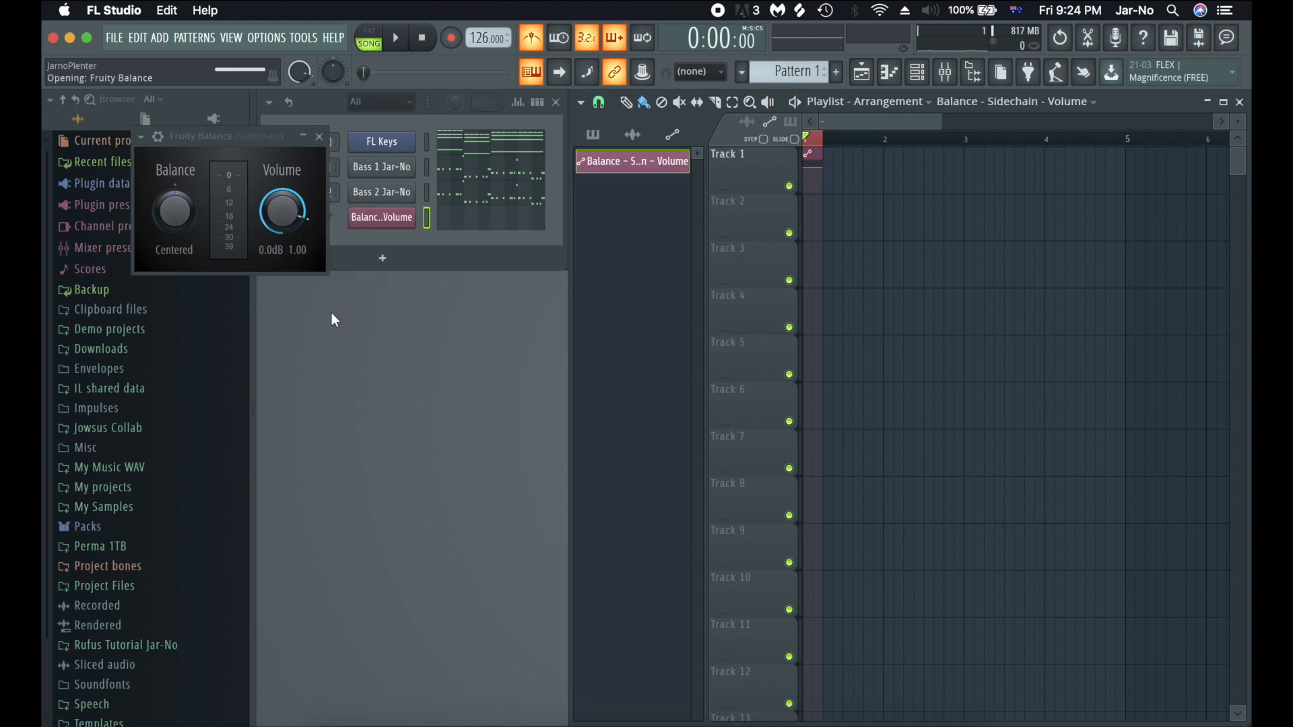
click(319, 137)
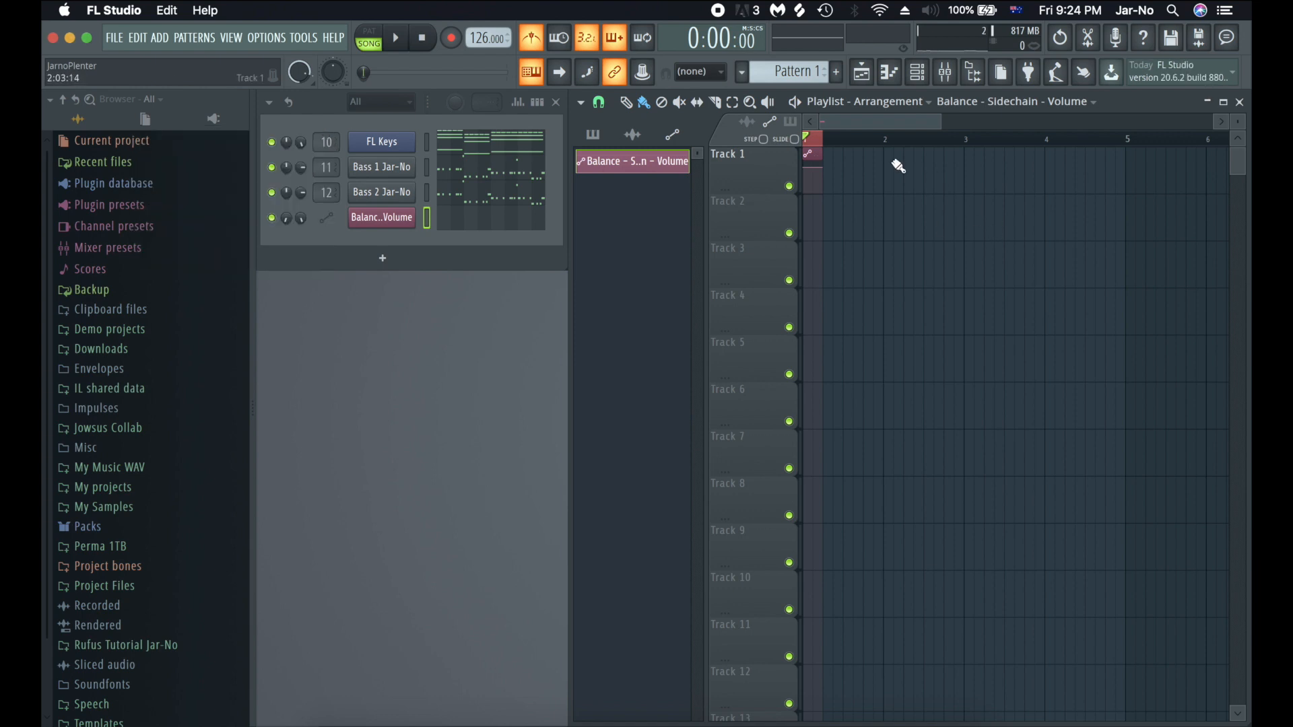
- Shape the volume automation clip with a dip to 0% just after its start and a curved rise back to full volume
scroll(815, 142, up, 6)
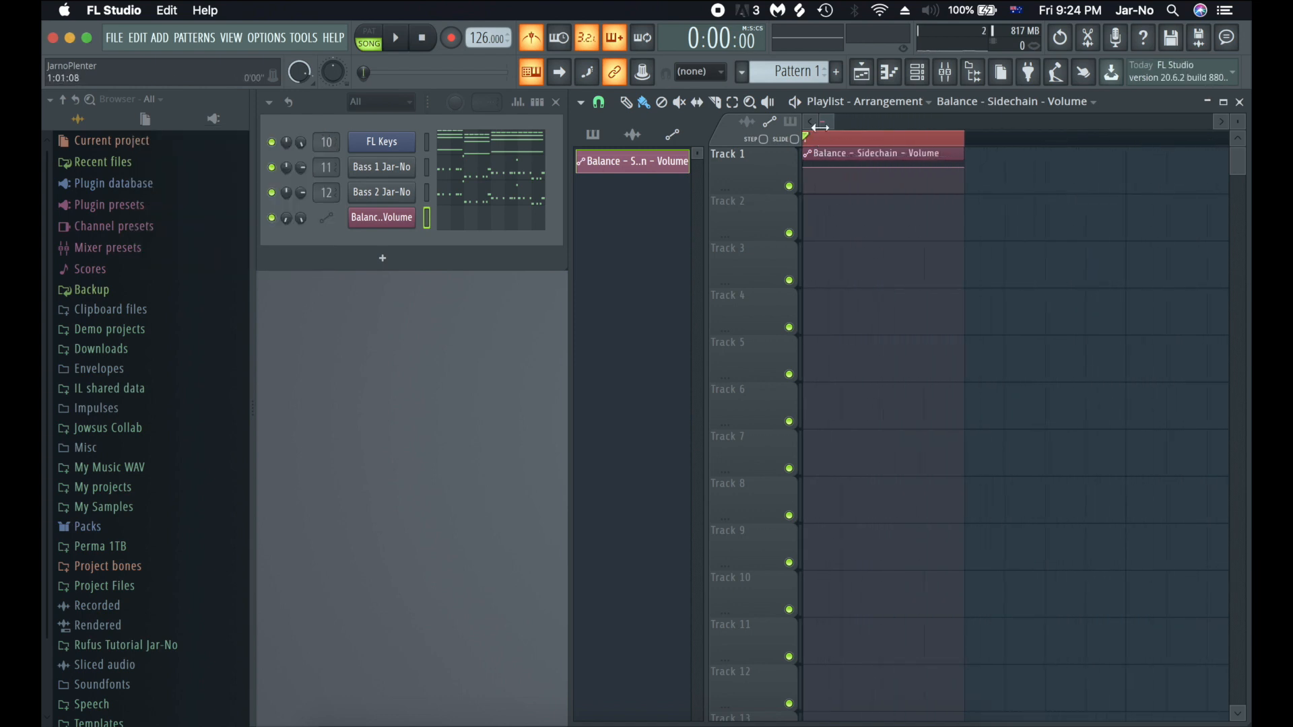
right_click(850, 184)
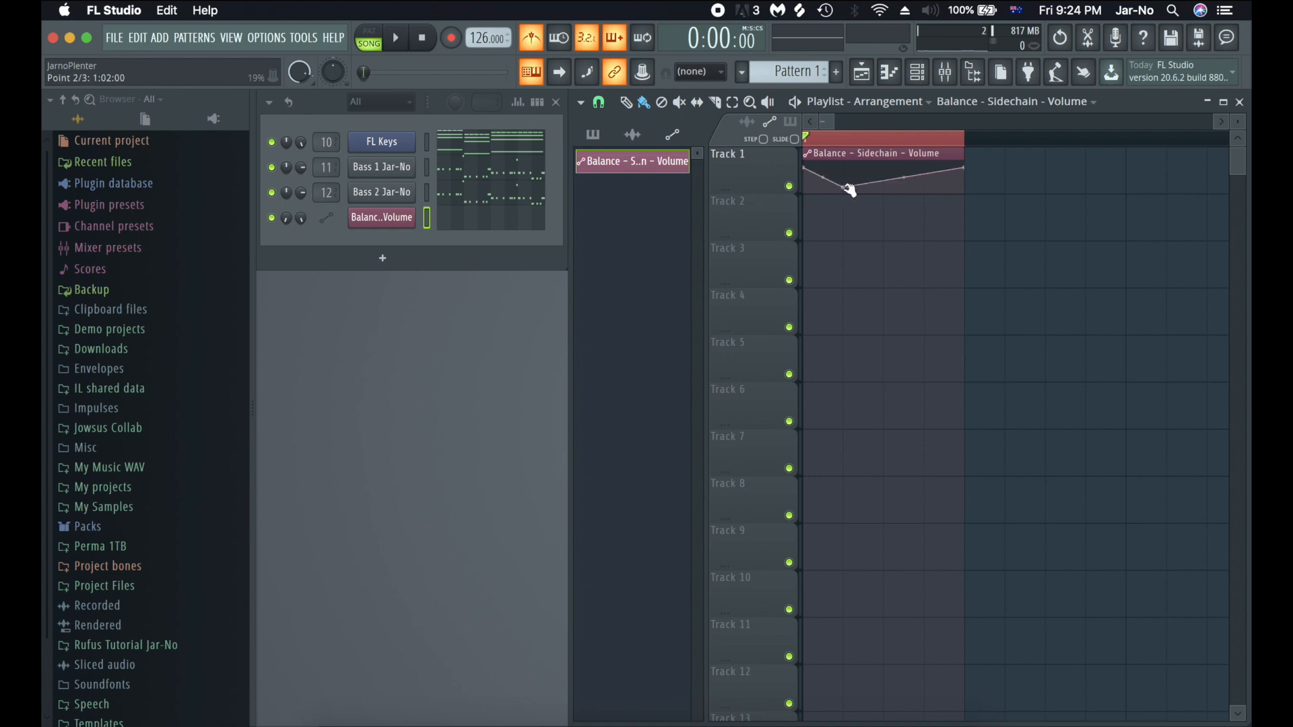
drag(850, 190, 901, 161)
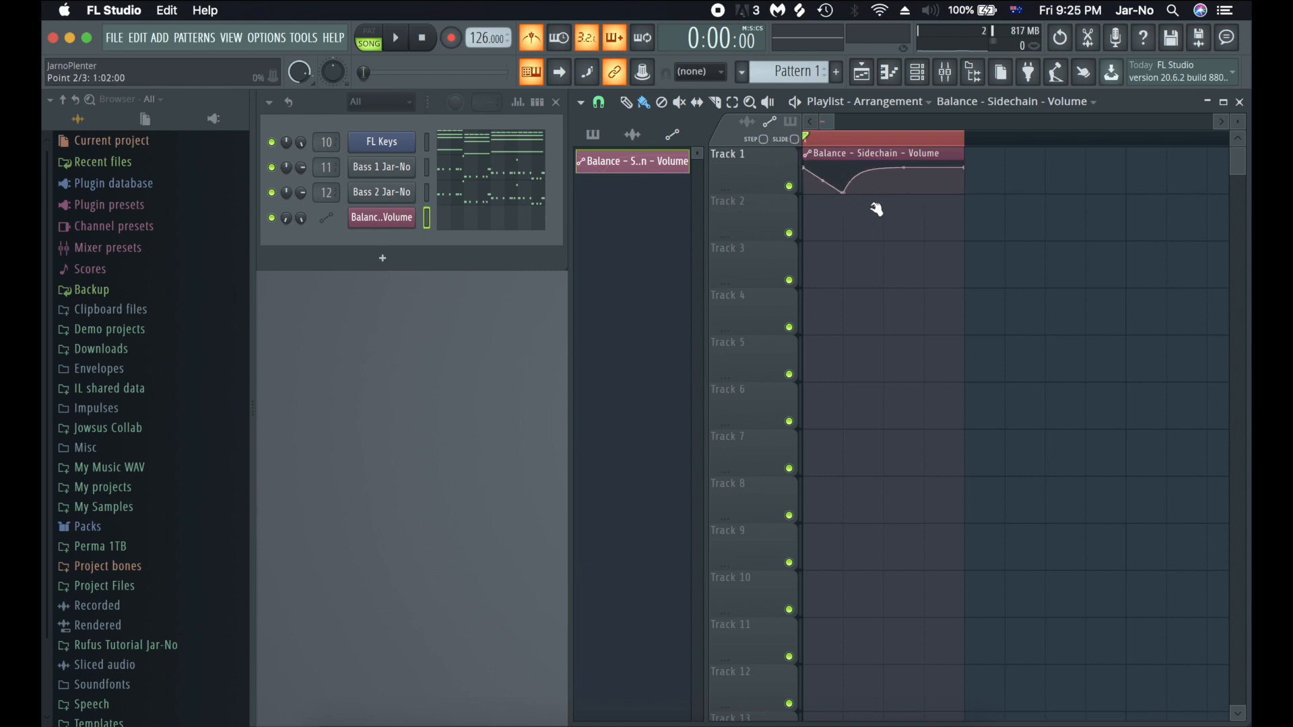
drag(876, 209, 825, 244)
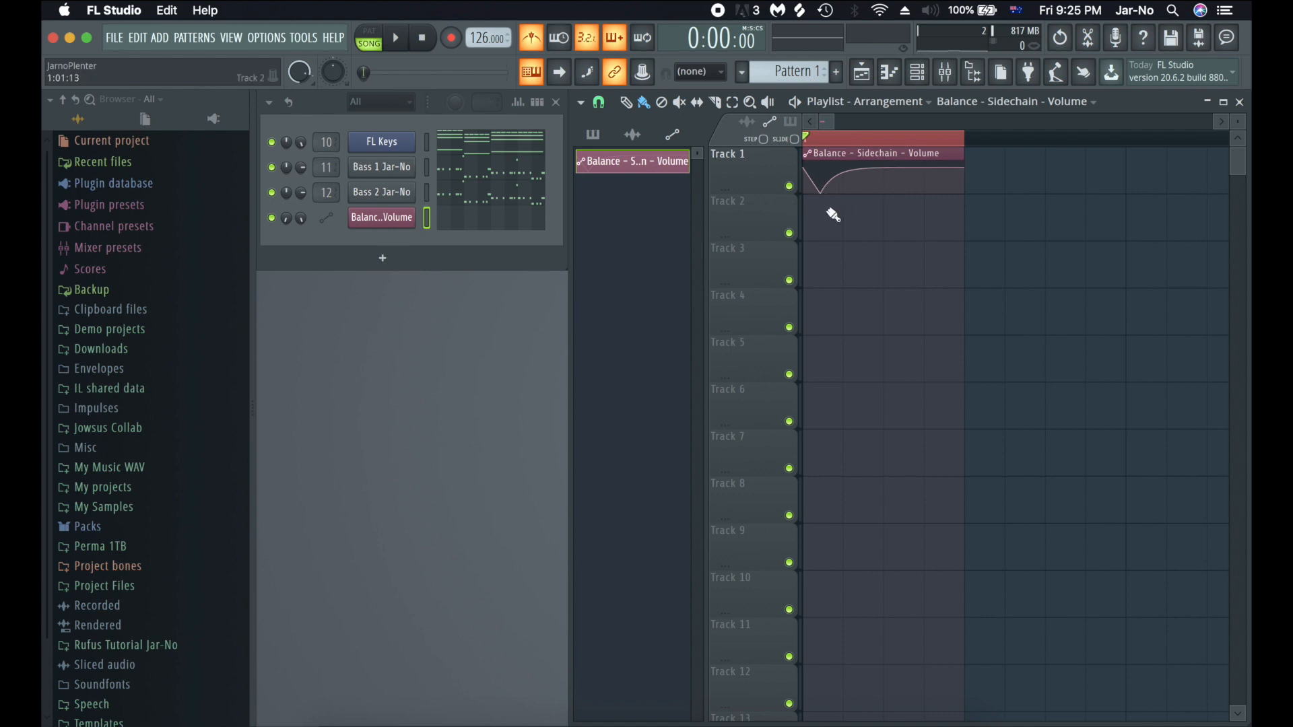
drag(843, 197, 806, 206)
- Move the volume automation clip to the start of Track 2 and repeat it every beat through the end of bar 8
scroll(806, 134, down, 5)
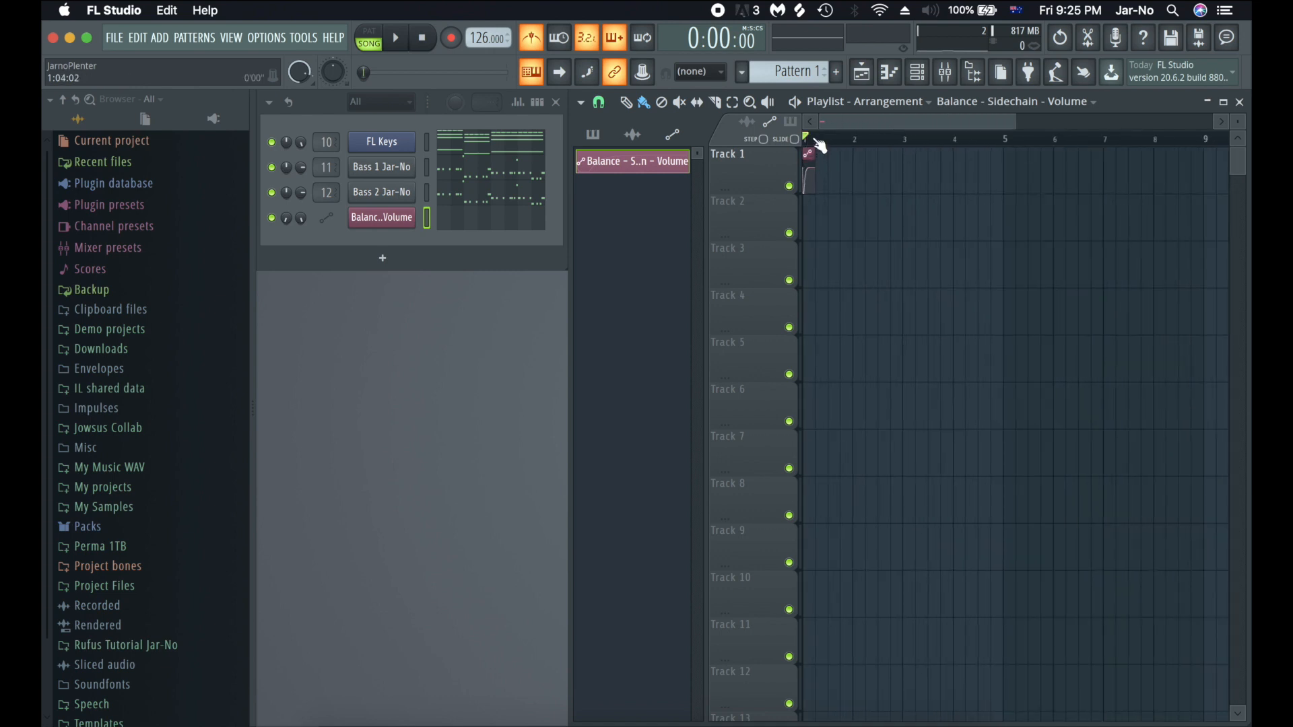
scroll(811, 144, up, 4)
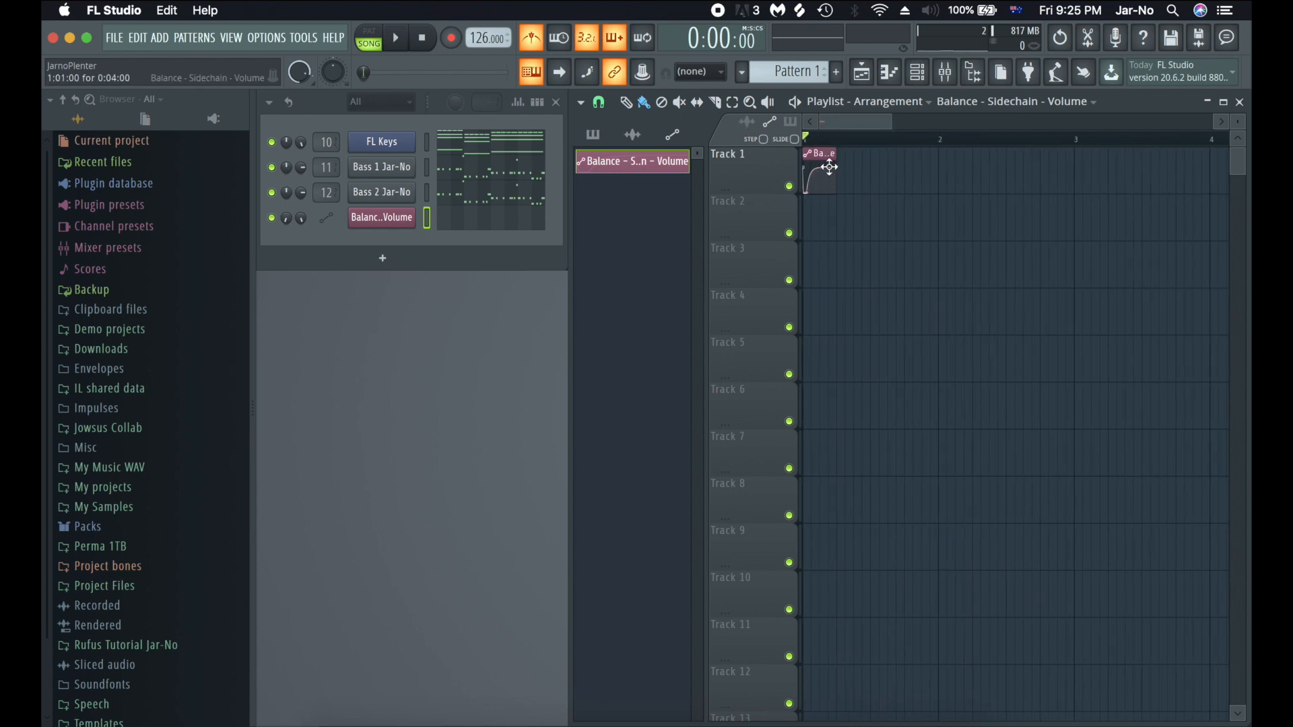
drag(829, 168, 825, 196)
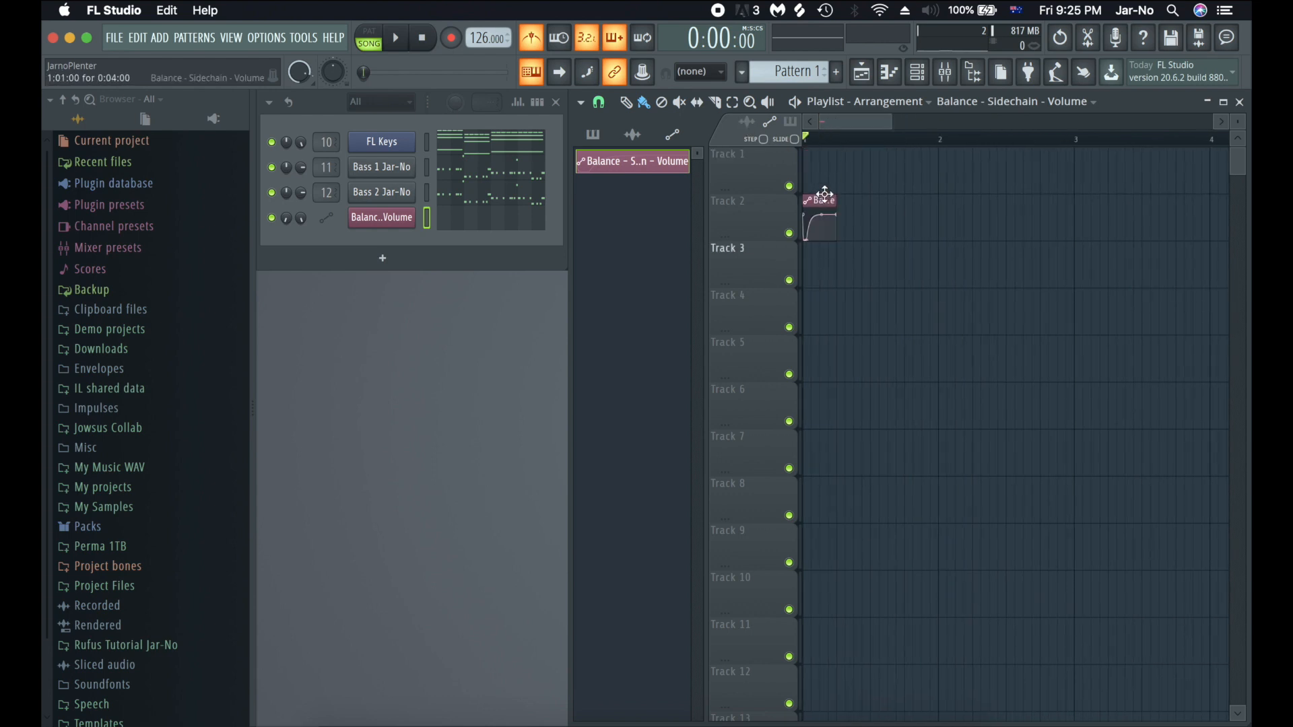
scroll(869, 144, down, 4)
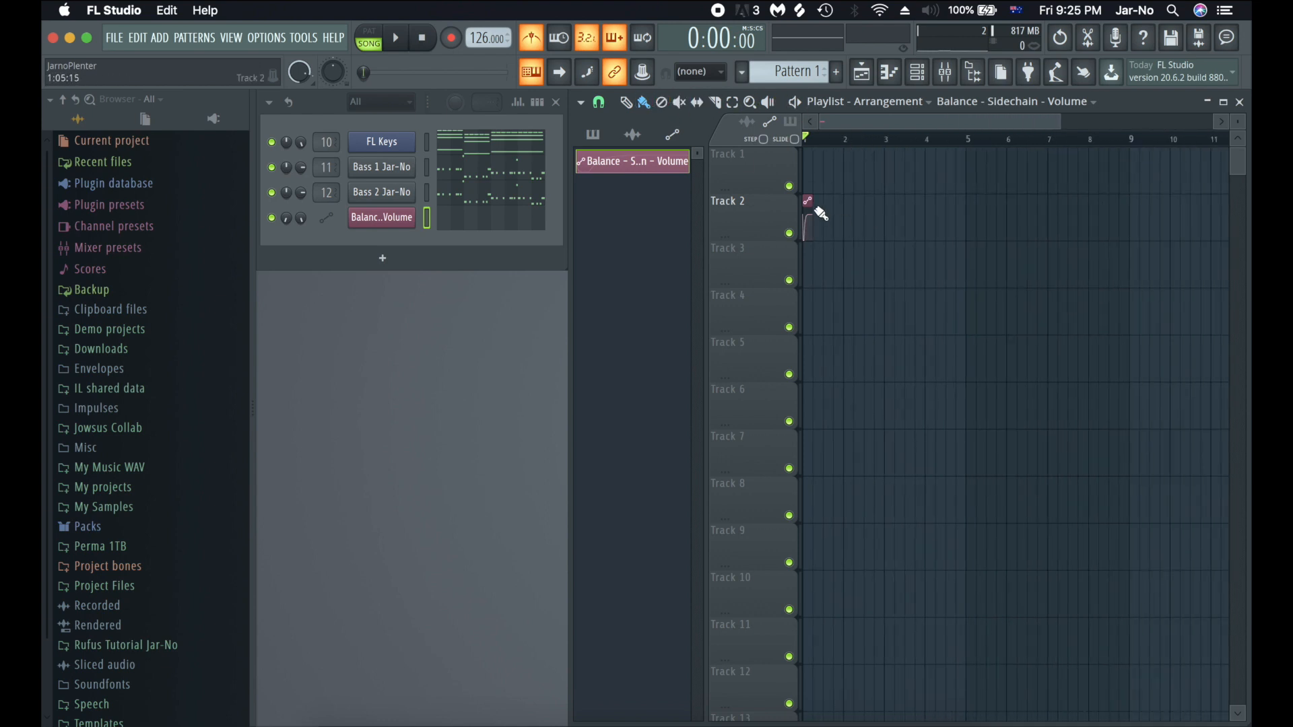
drag(821, 214, 1128, 219)
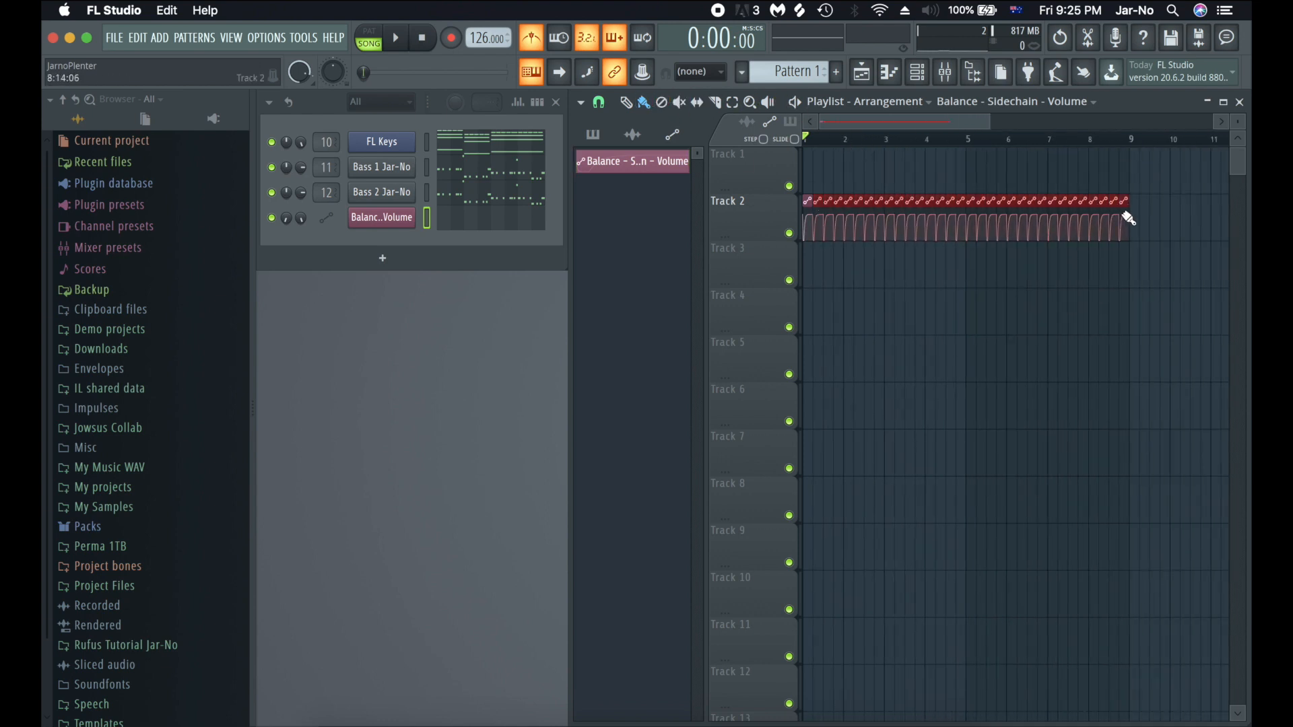
- Place Pattern 1 on Track 1 from bar 1, directly above the repeated automation clips
click(594, 135)
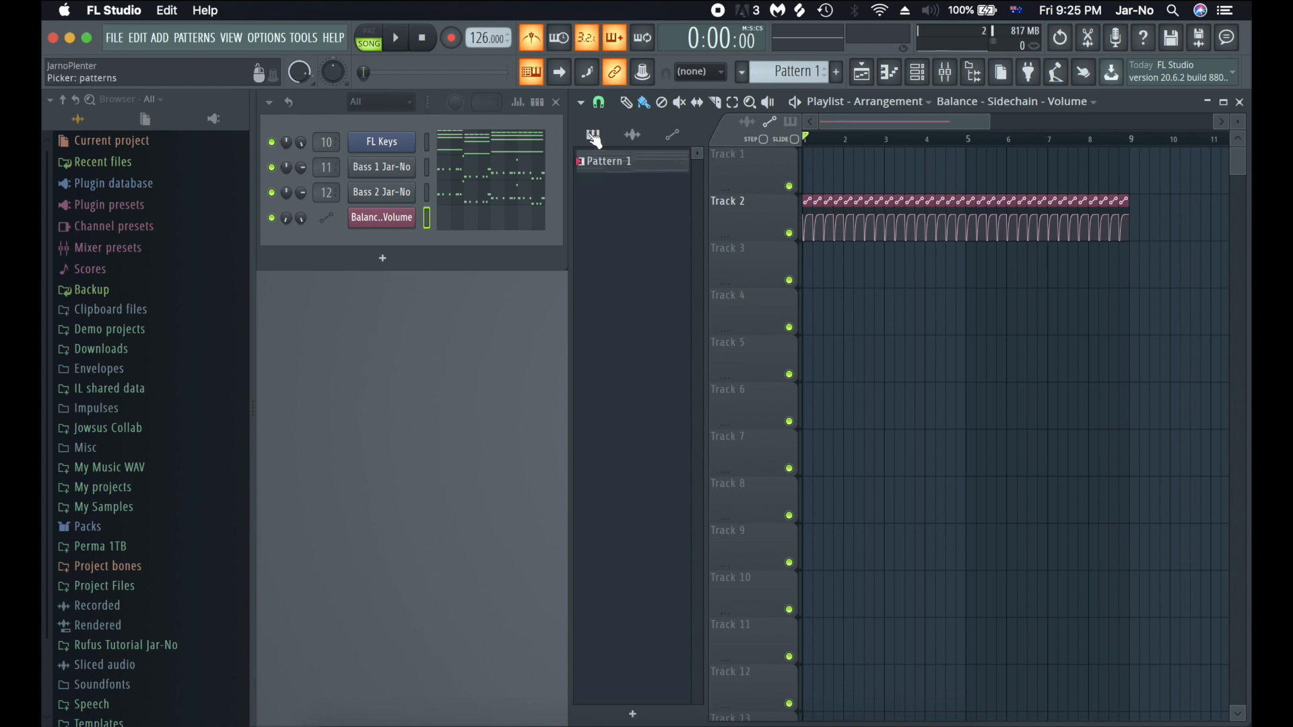
click(628, 161)
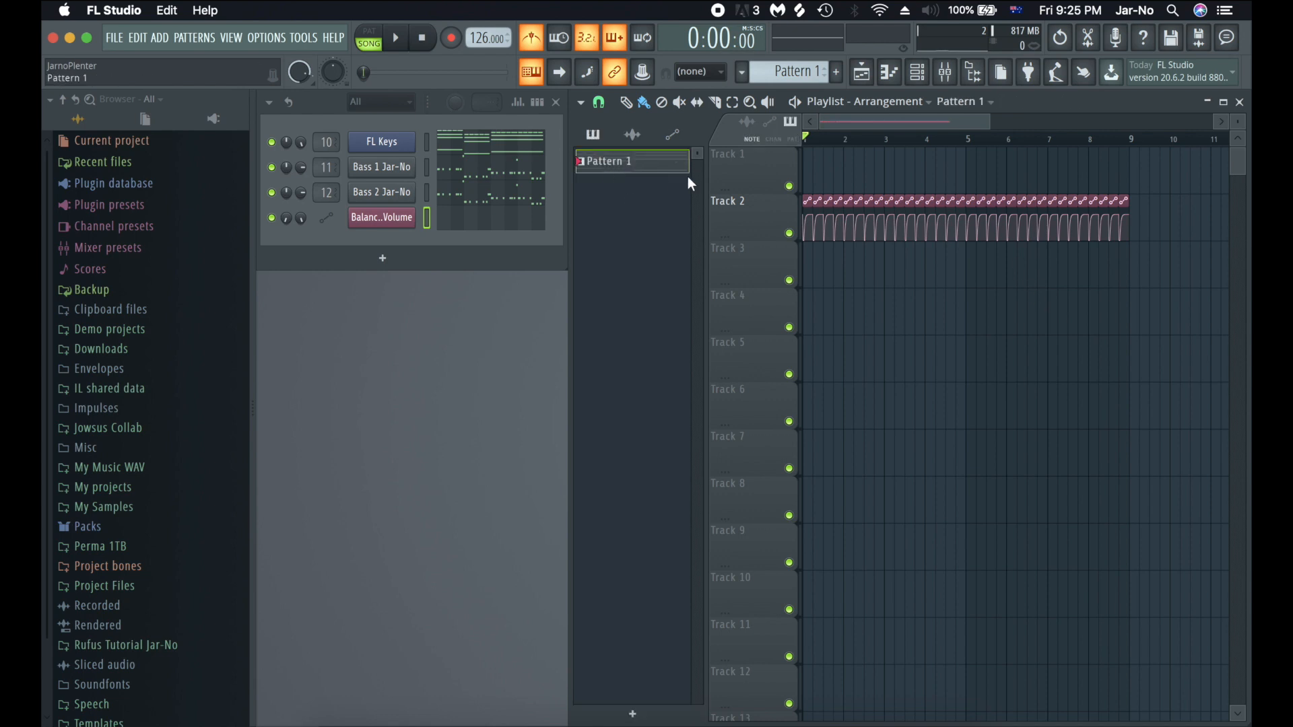
click(852, 163)
drag(940, 159, 899, 159)
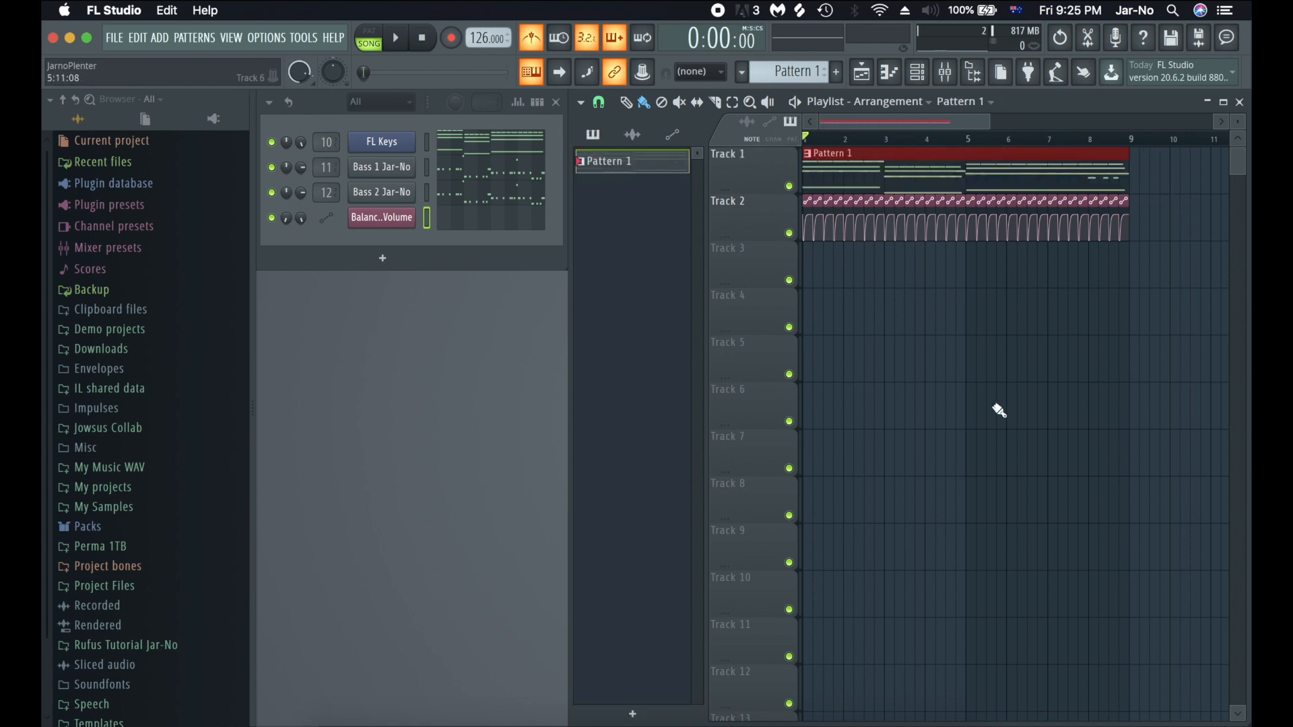
- Solo the Sidechain mixer track, test playback with its Fruity Balance editor open, then unmute FL Keys and turn off the metronome
click(947, 74)
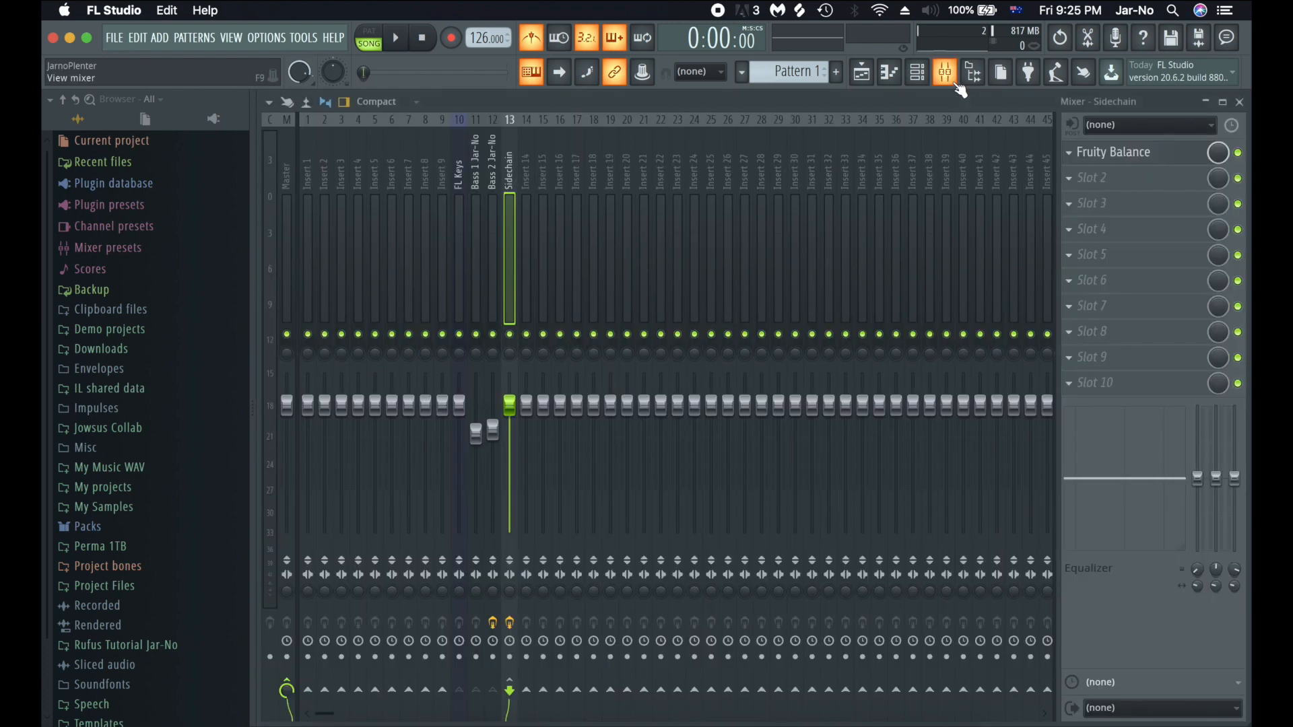
right_click(512, 334)
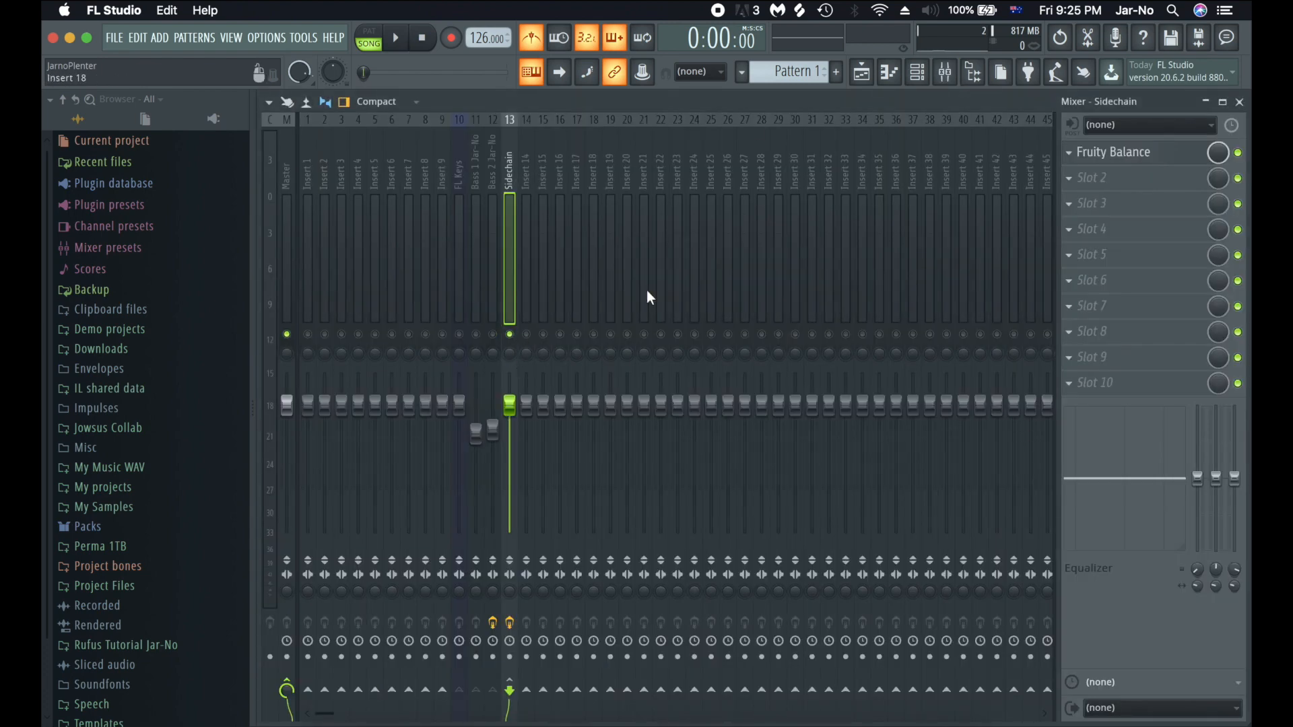
click(1116, 154)
key(space)
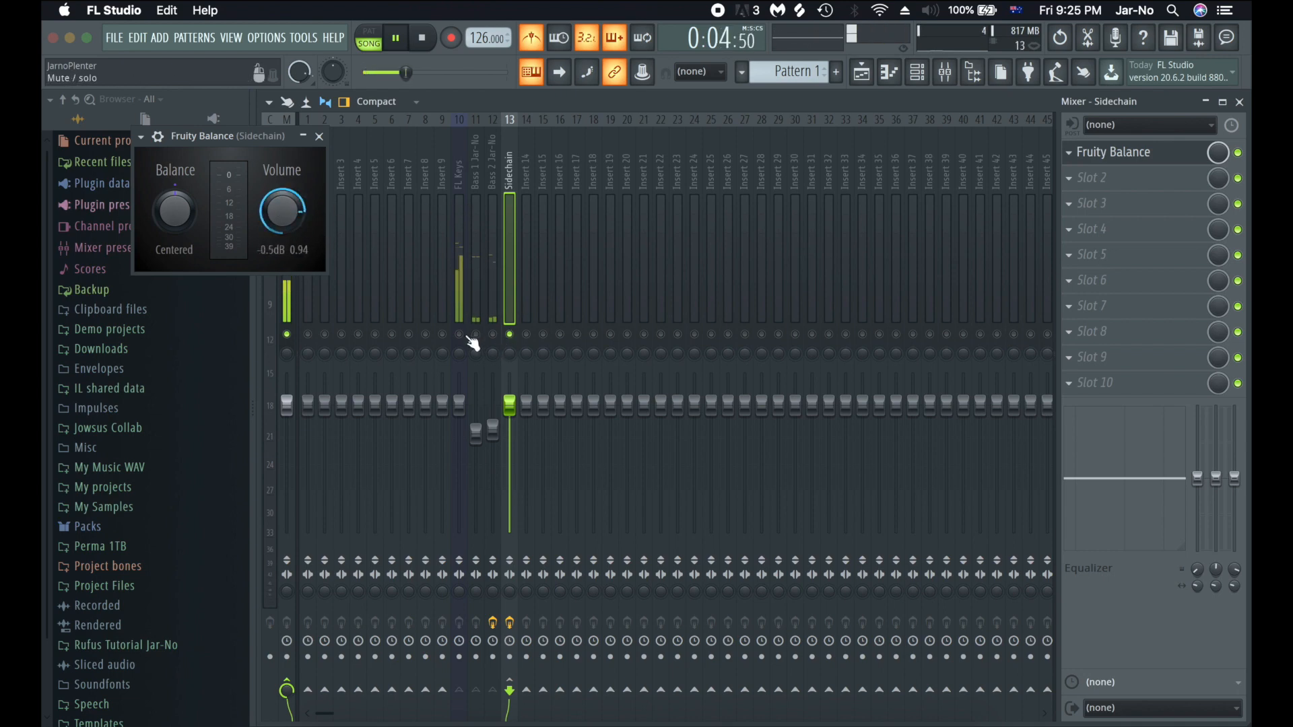
key(space)
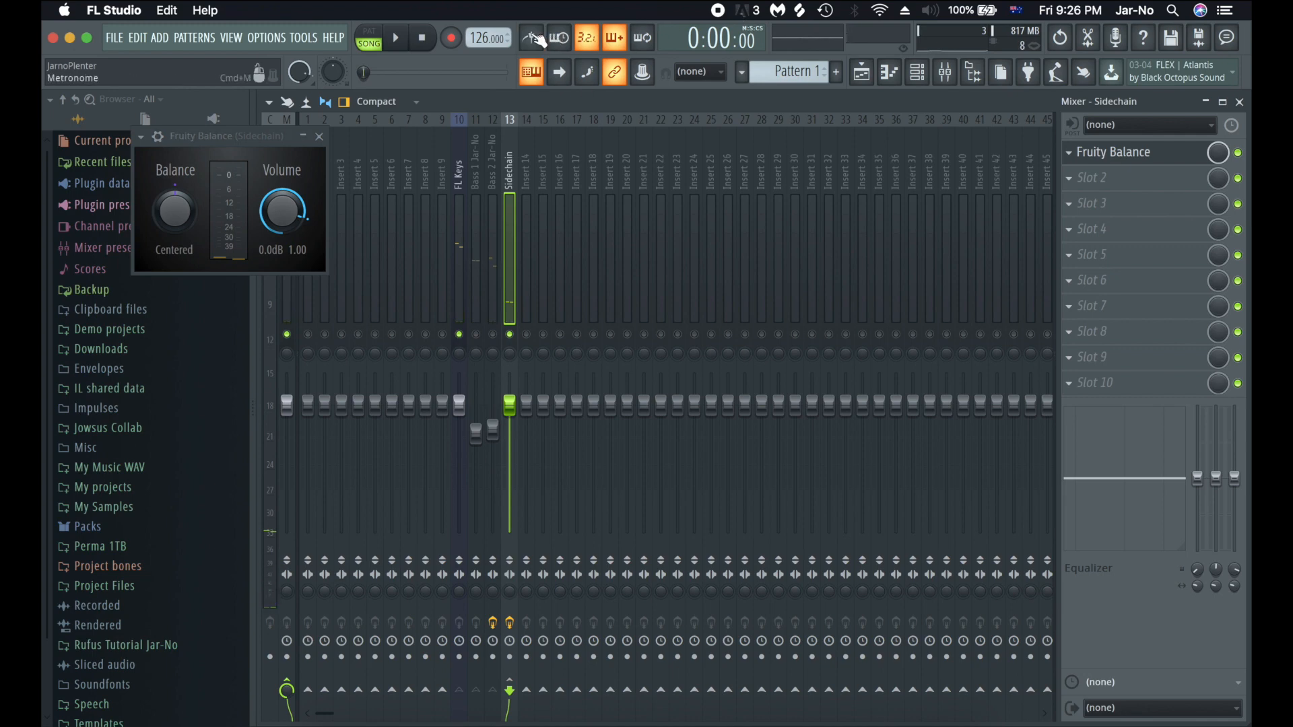
- Play the FL Keys chords while toggling Fruity Balance to compare the sound with and without the sidechain effect
key(space)
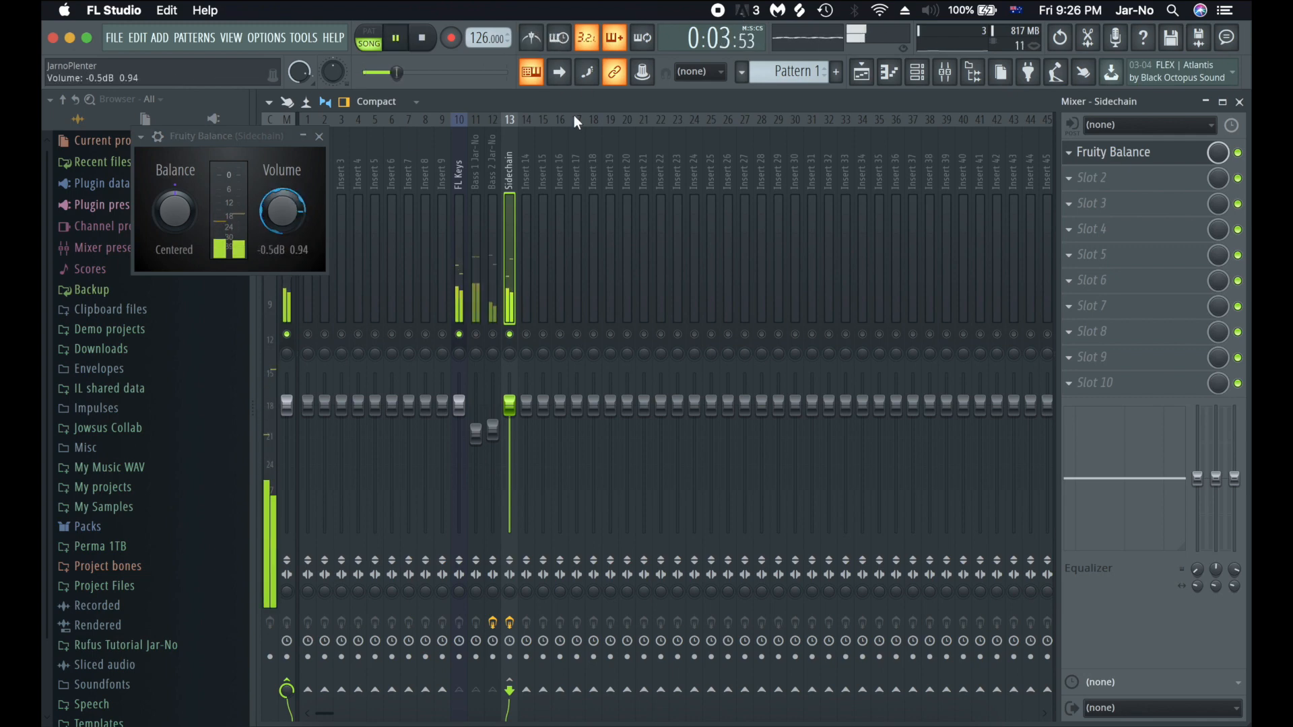
click(1238, 154)
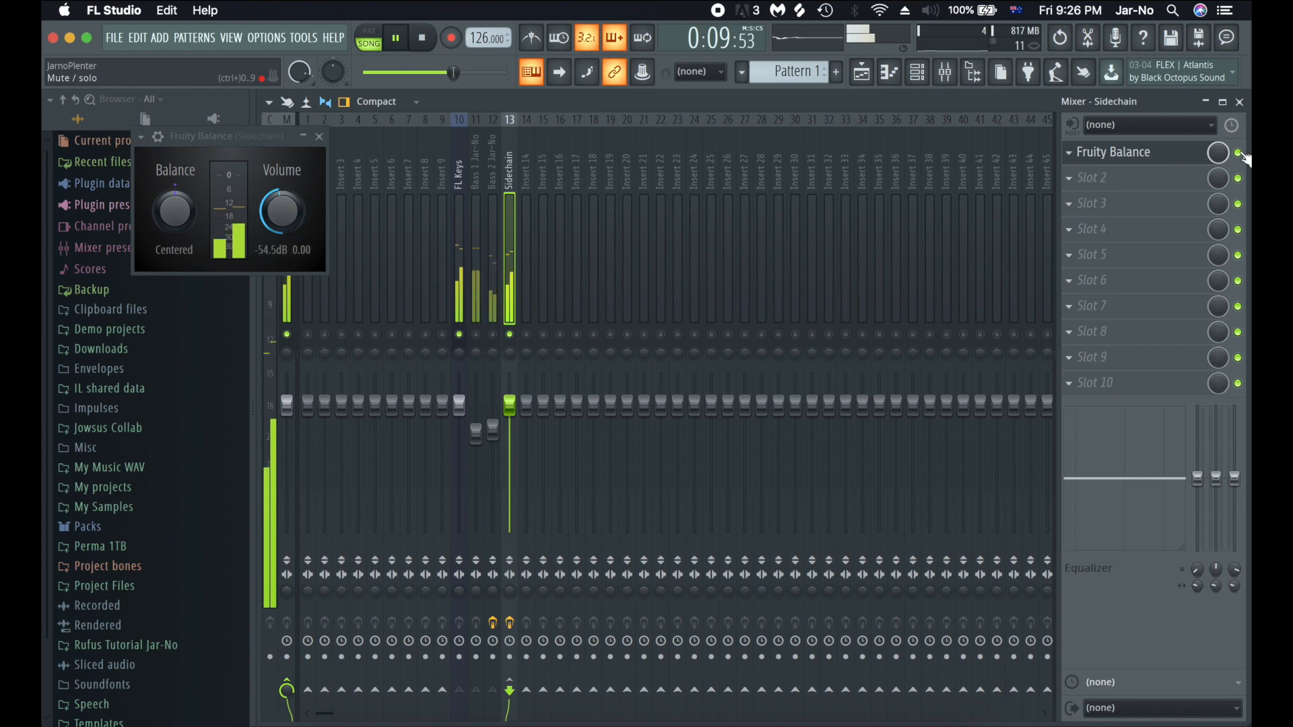
key(space)
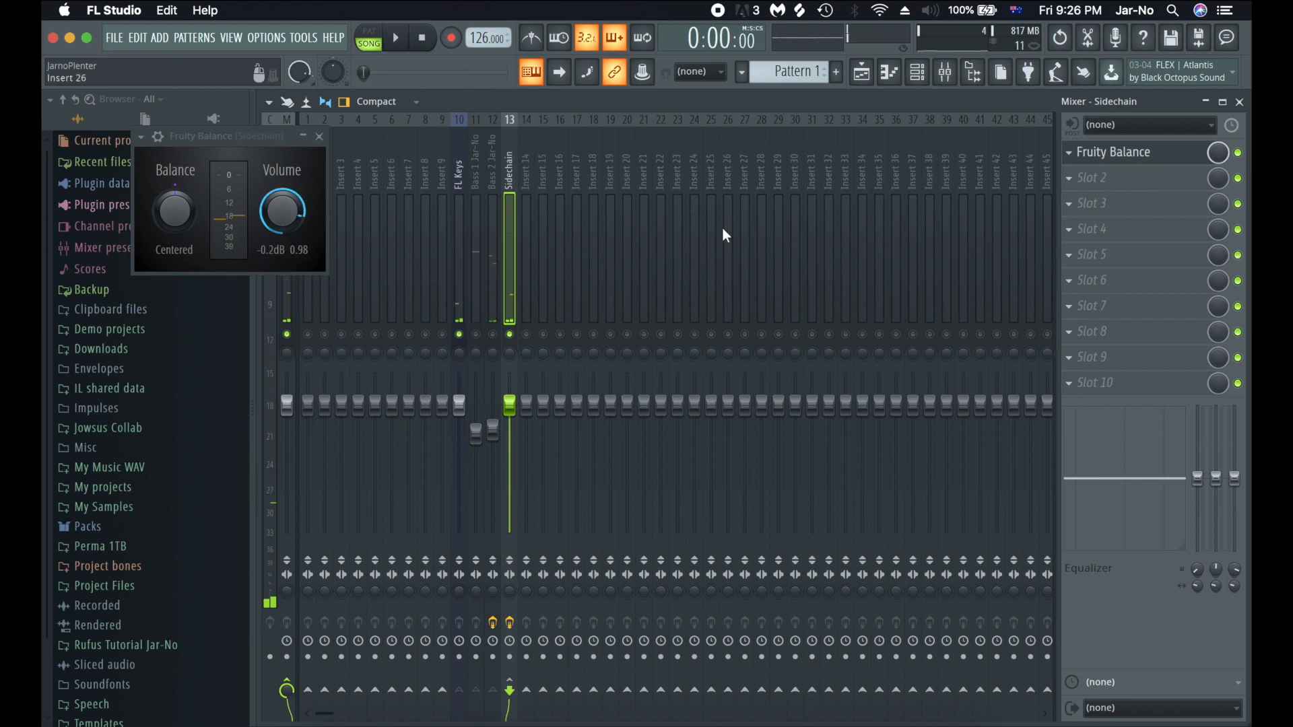
- Unmute Bass 1 and Bass 2 for a playback test, and close the Fruity Balance editor and the mixer
click(319, 136)
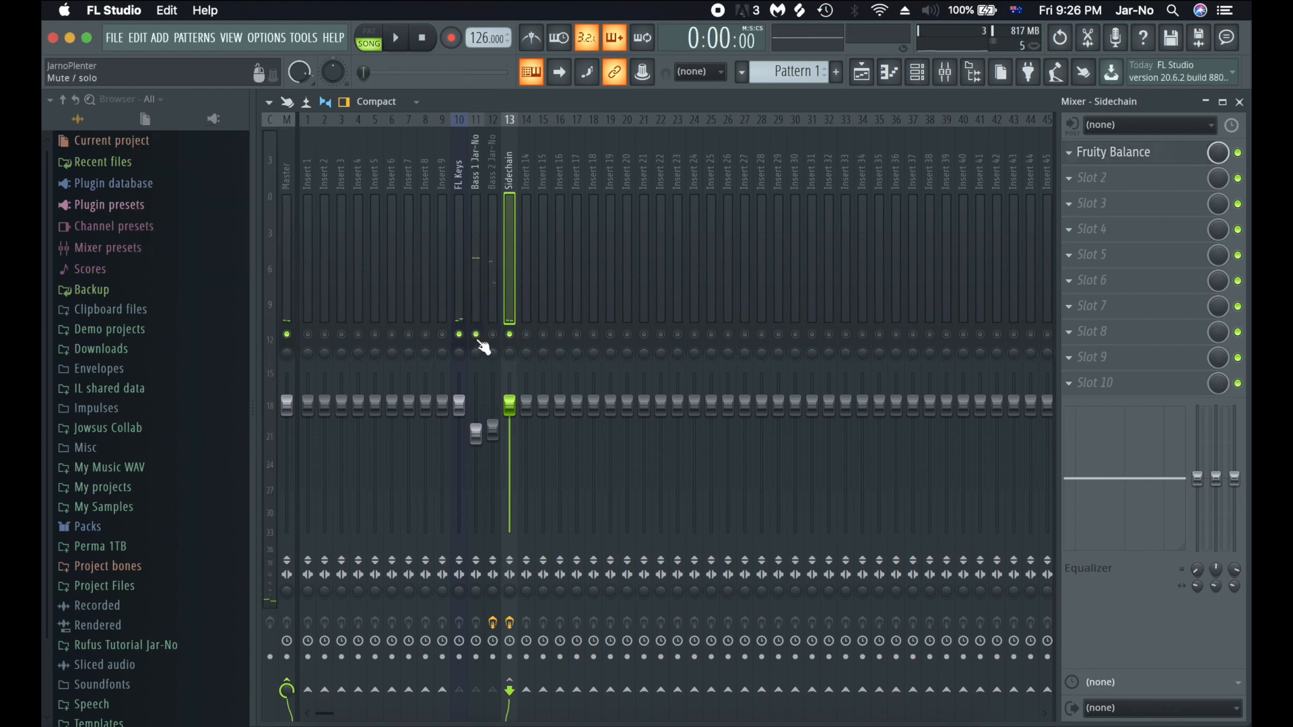
key(space)
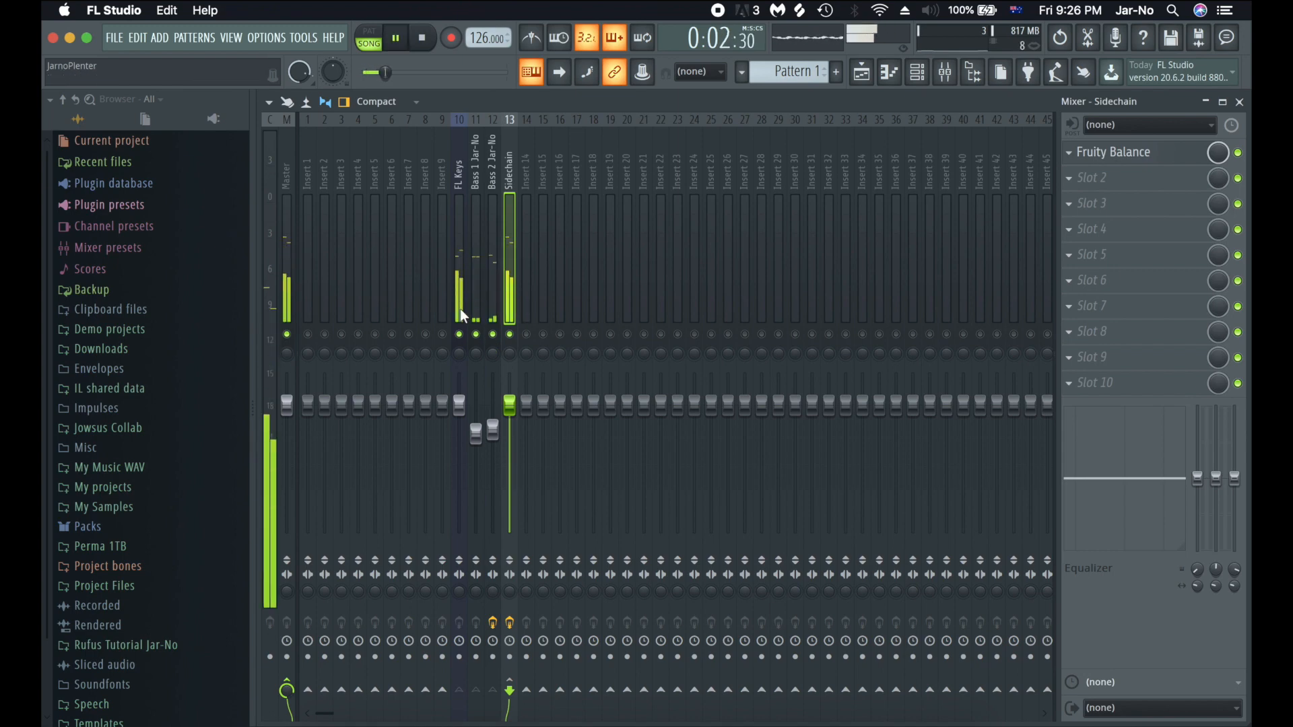
key(F9)
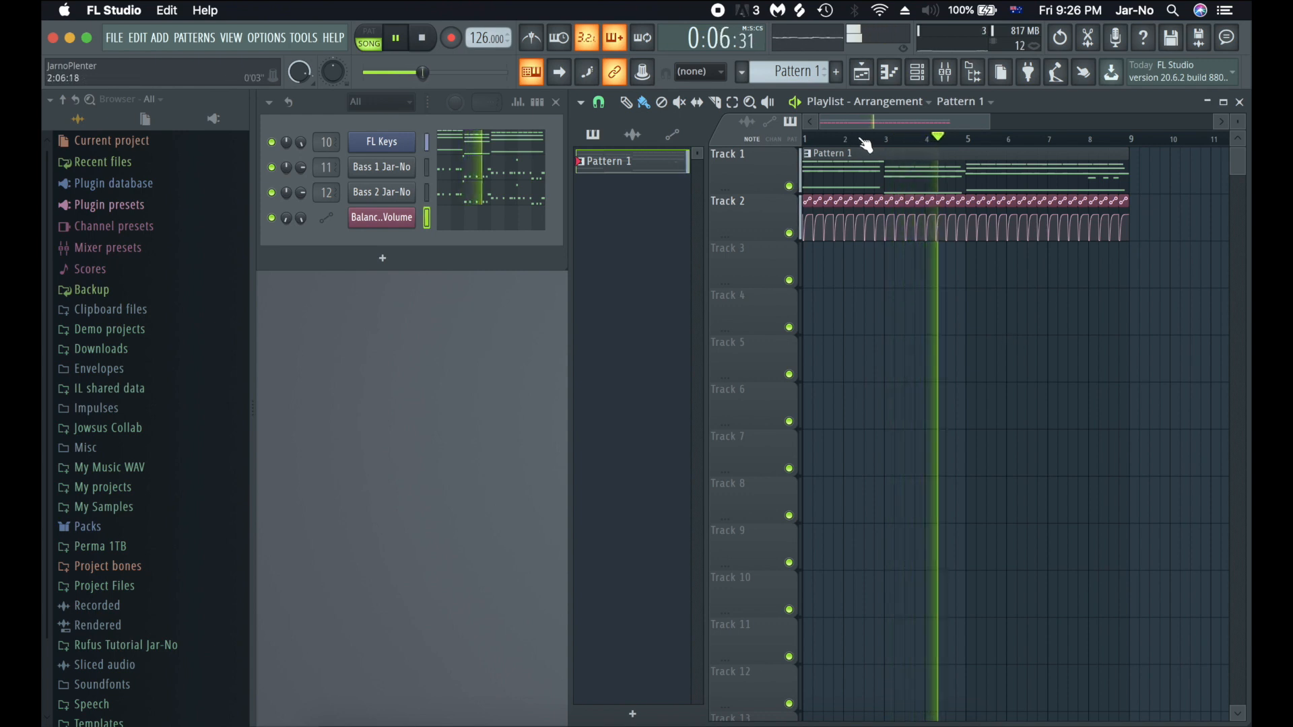
key(space)
- Examine the initial drop of the sidechain volume curve on Track 2 up close, and play the arrangement again
scroll(865, 145, up, 5)
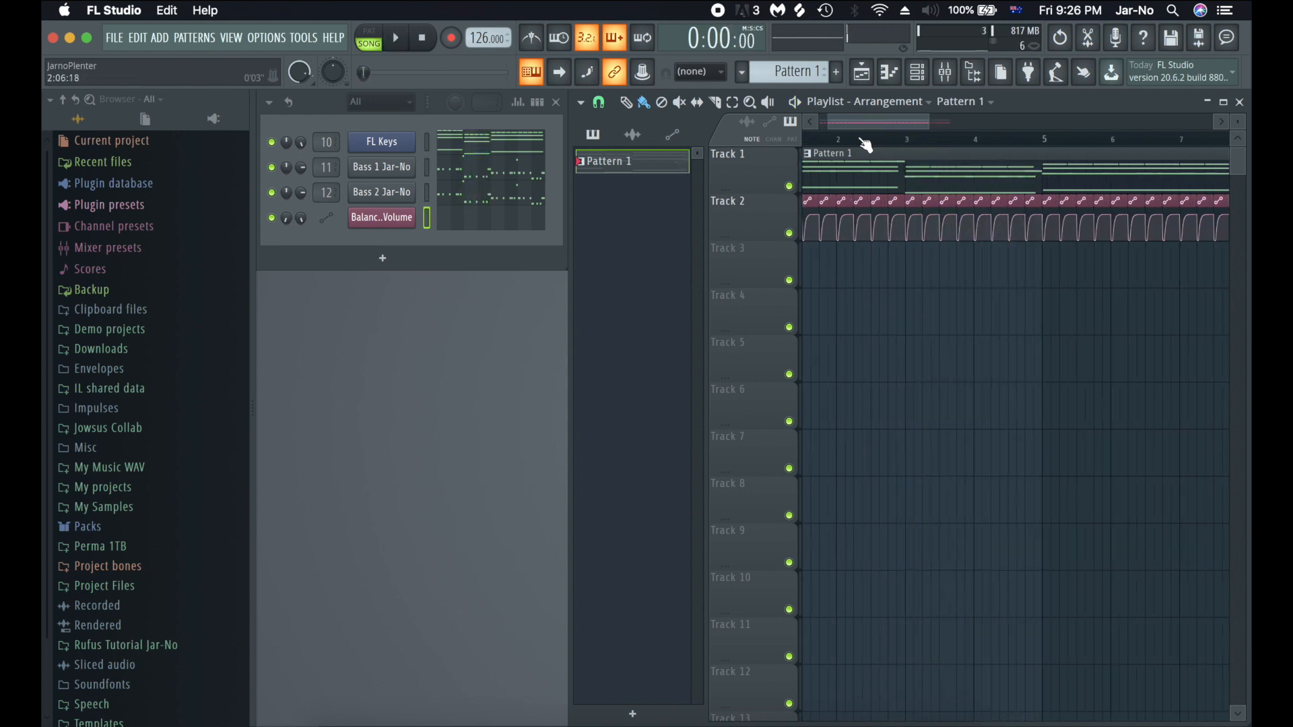
scroll(865, 144, up, 2)
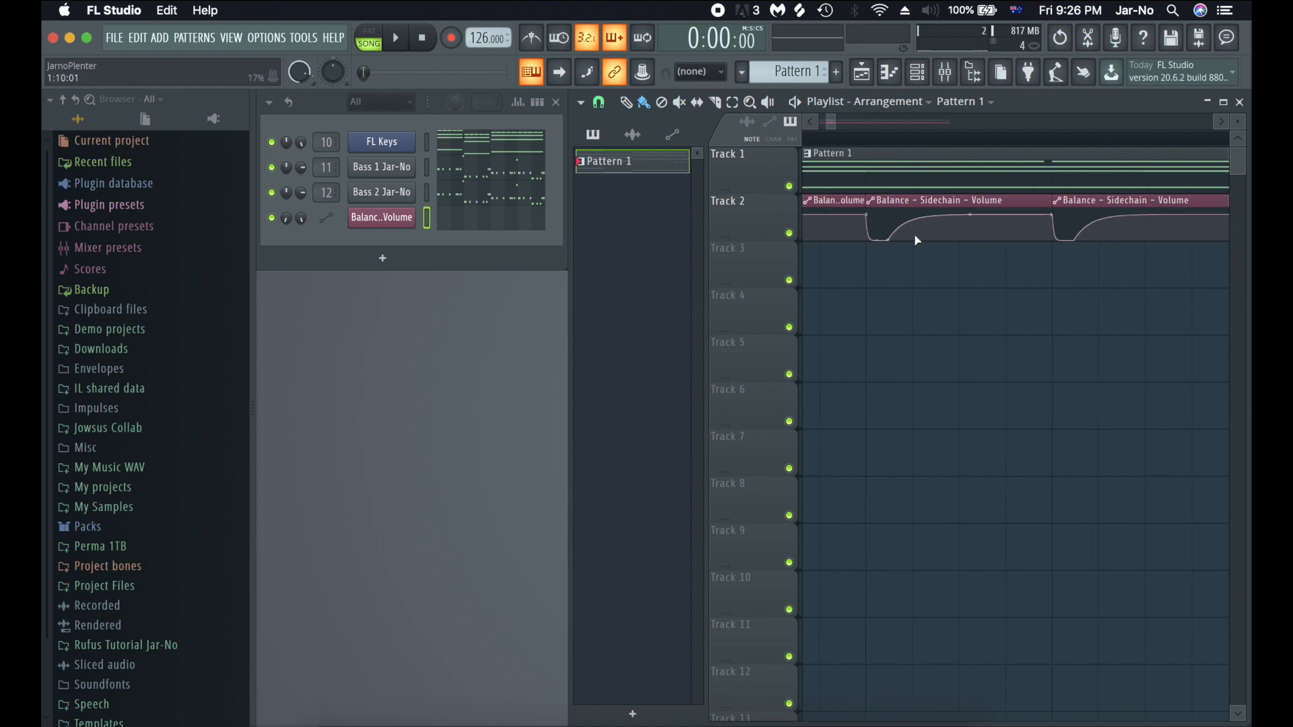
click(871, 227)
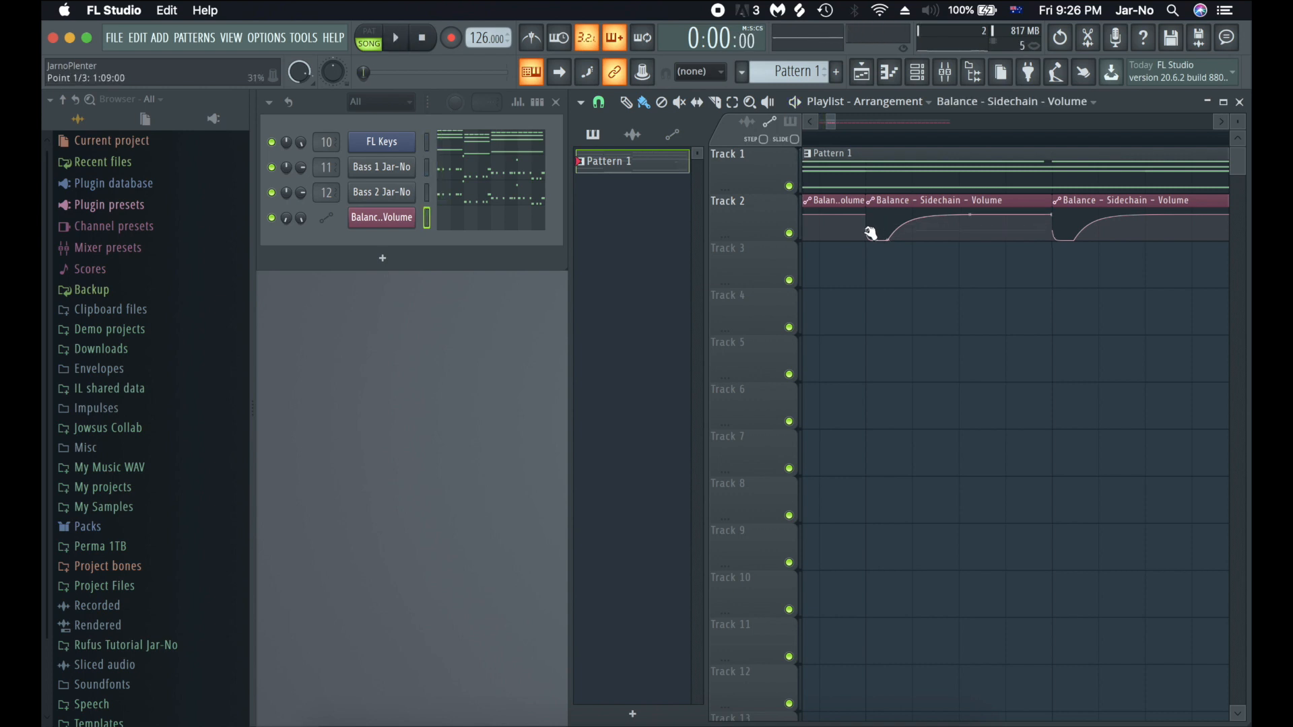
key(space)
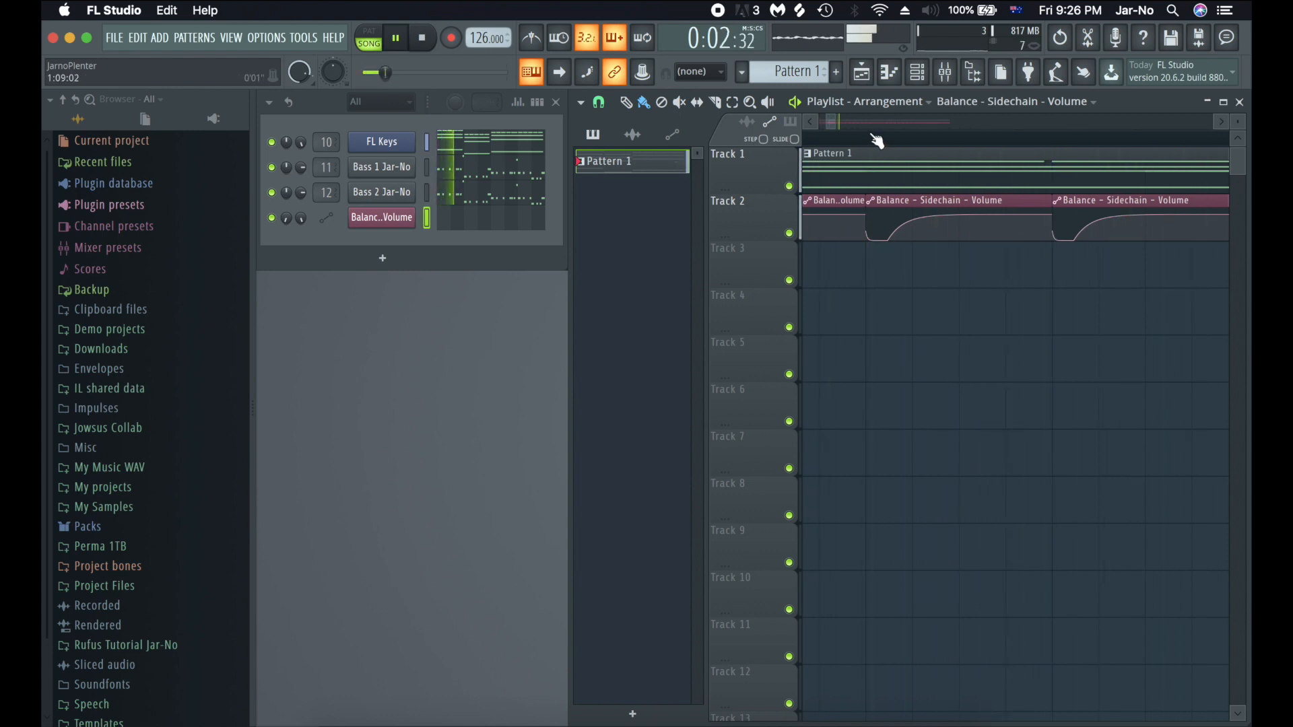
scroll(875, 141, down, 4)
key(space)
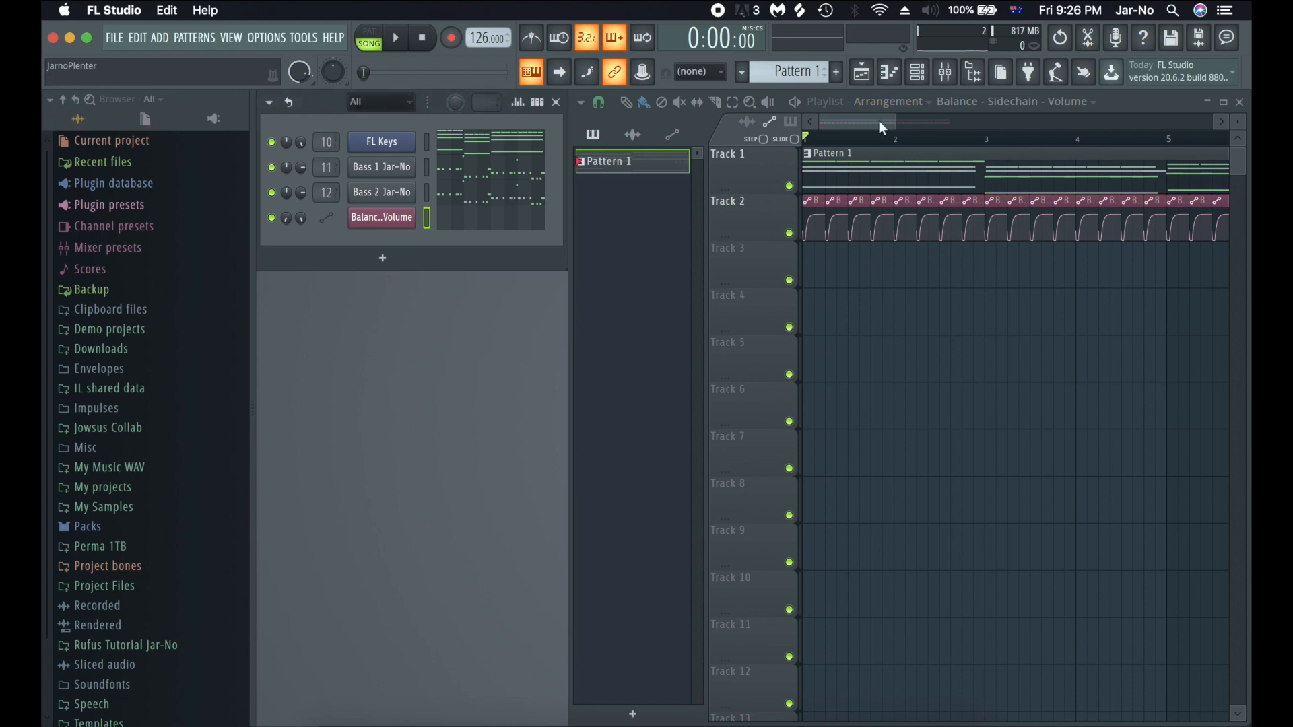
- Create a new empty Pattern 2 and load the Kick Jar-No sample from the Rufus Tutorial Jar-No folder as a channel
scroll(873, 145, down, 1)
scroll(874, 148, down, 3)
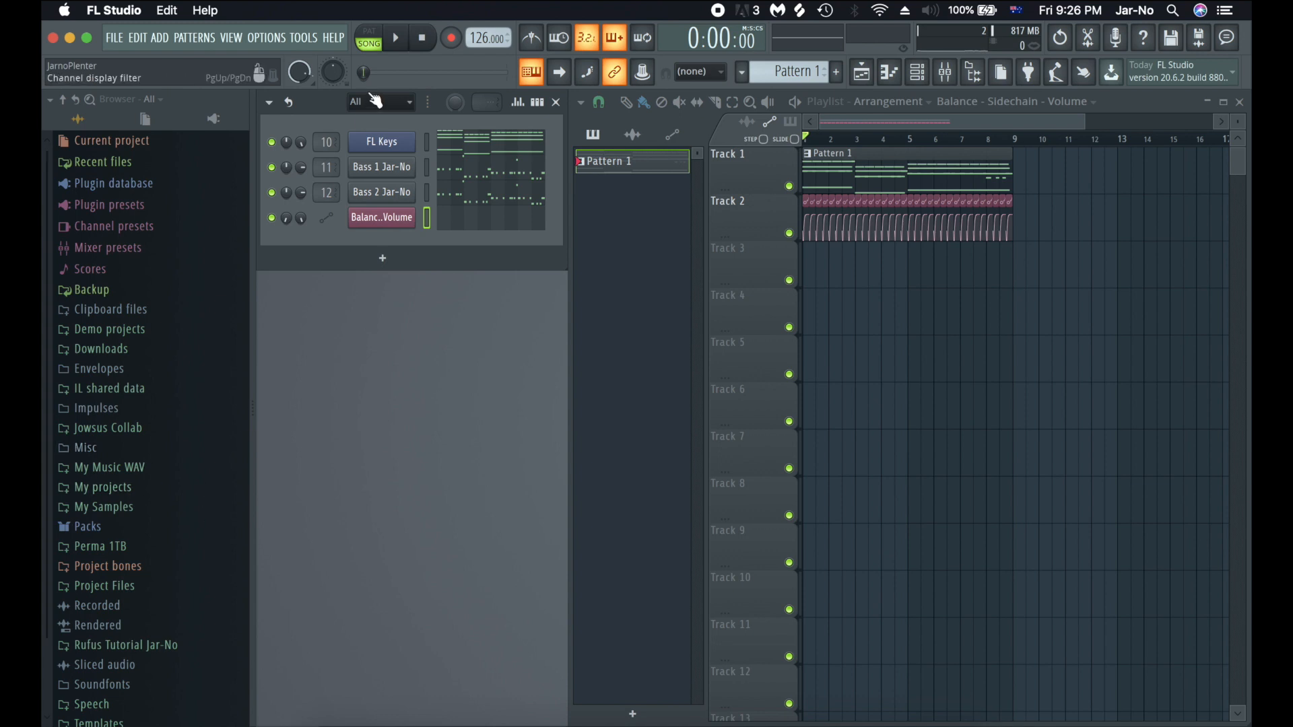
key(F4)
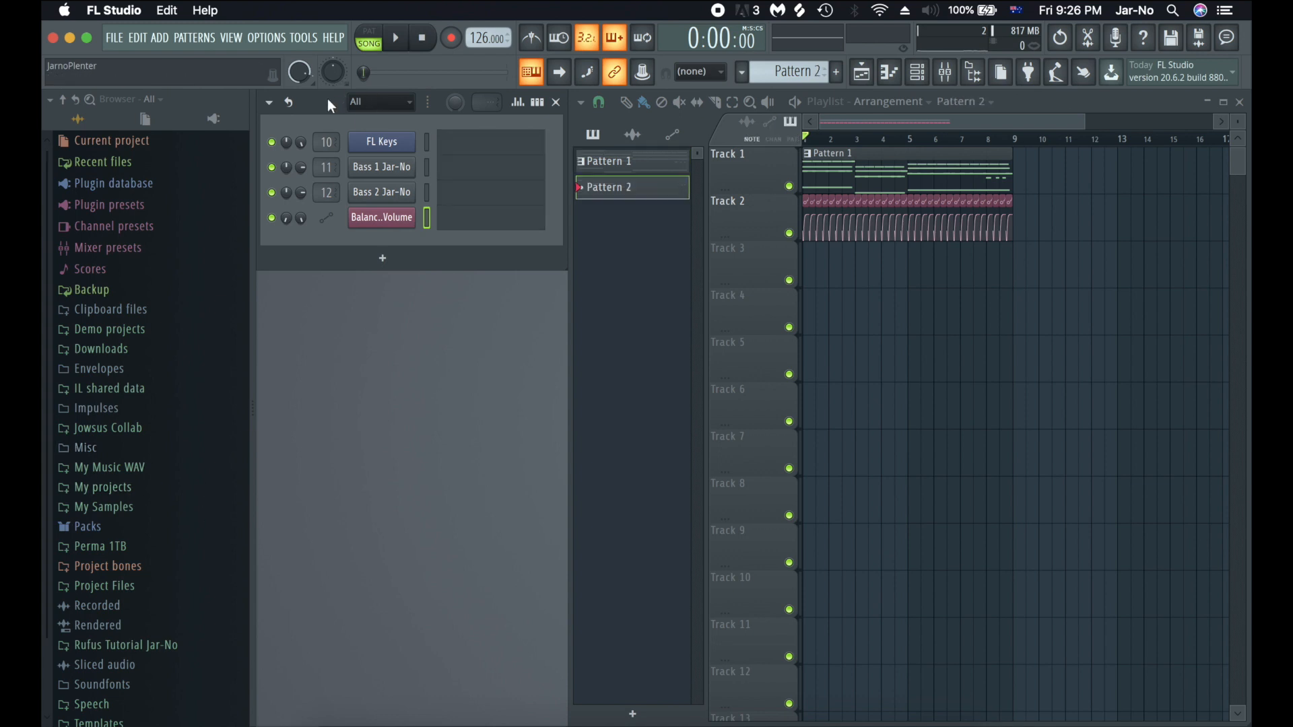
click(119, 645)
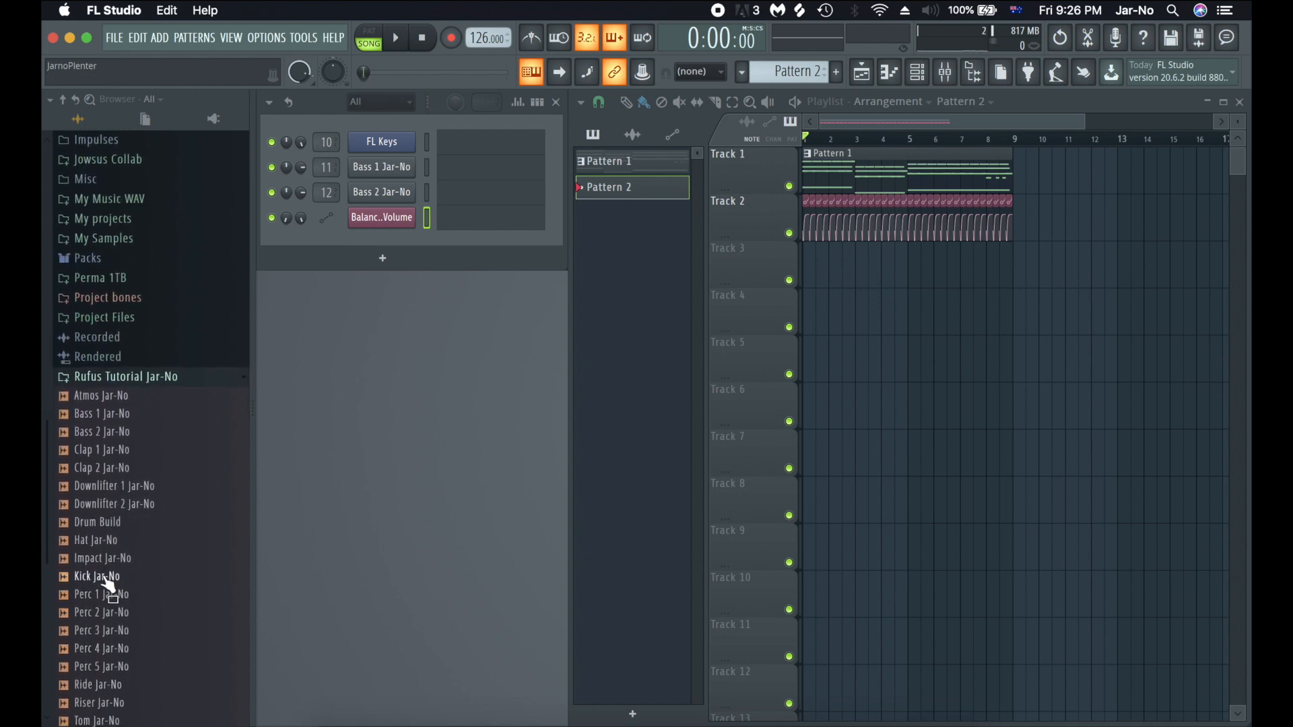
drag(97, 580, 332, 308)
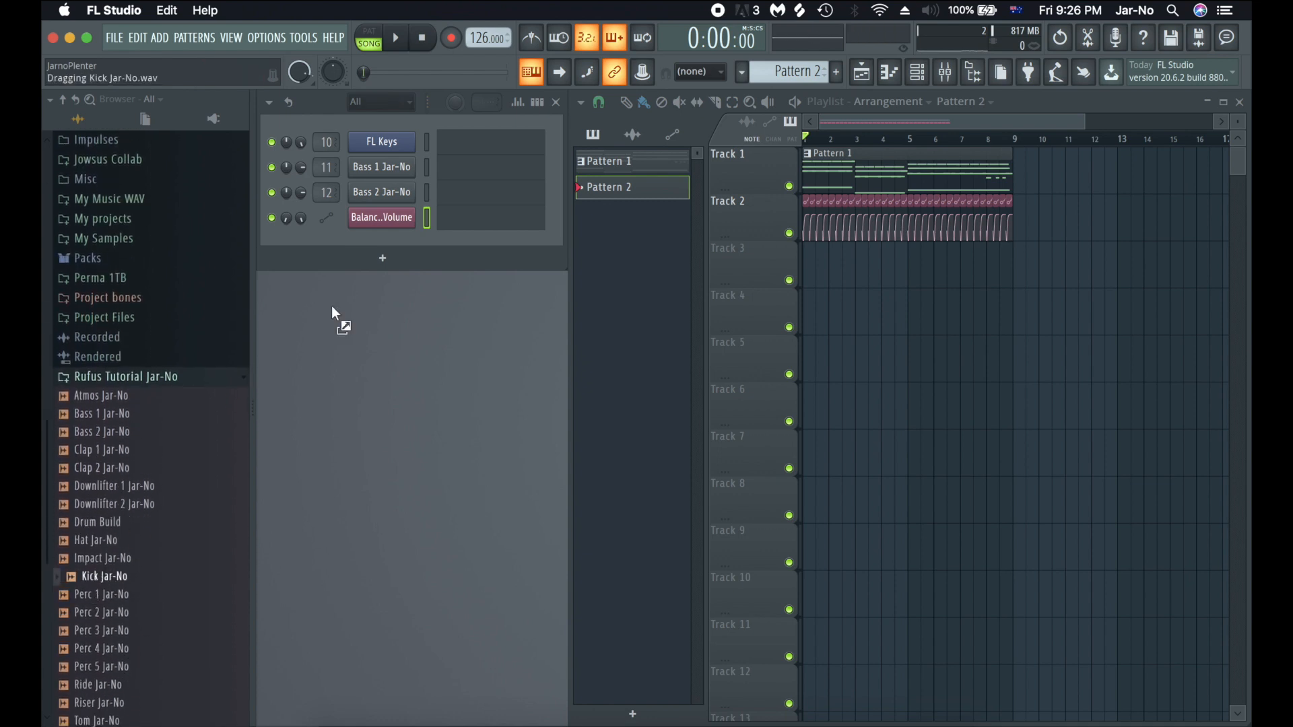
drag(382, 211, 382, 212)
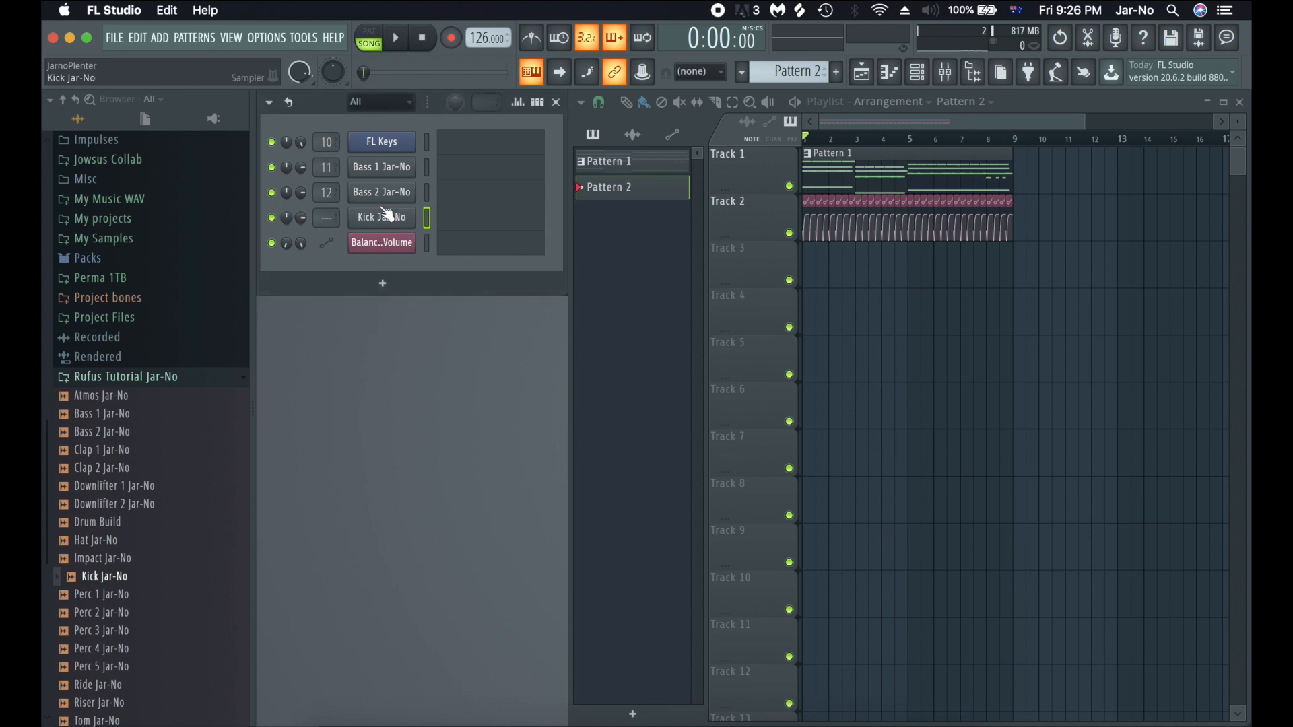
- Audition the Kick Jar-No sample and turn off its loop points in the sampler settings
key(q)
key(q)
key(q)
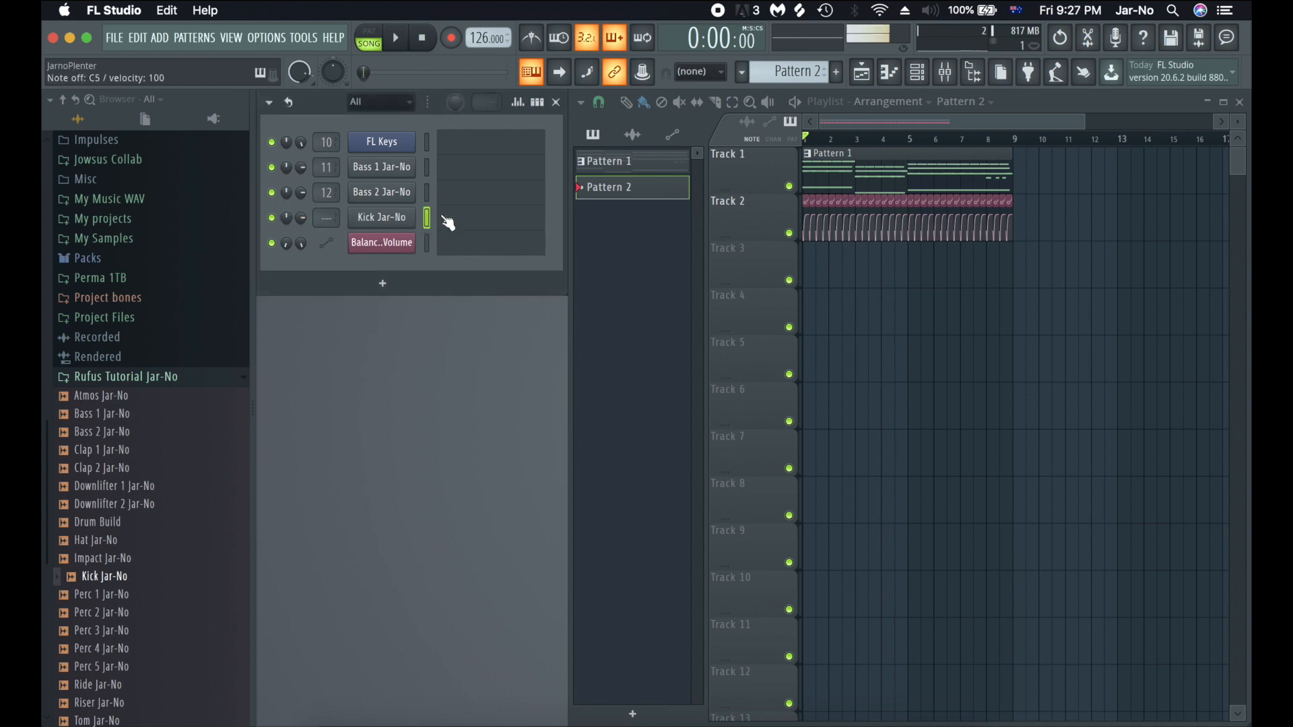
click(404, 222)
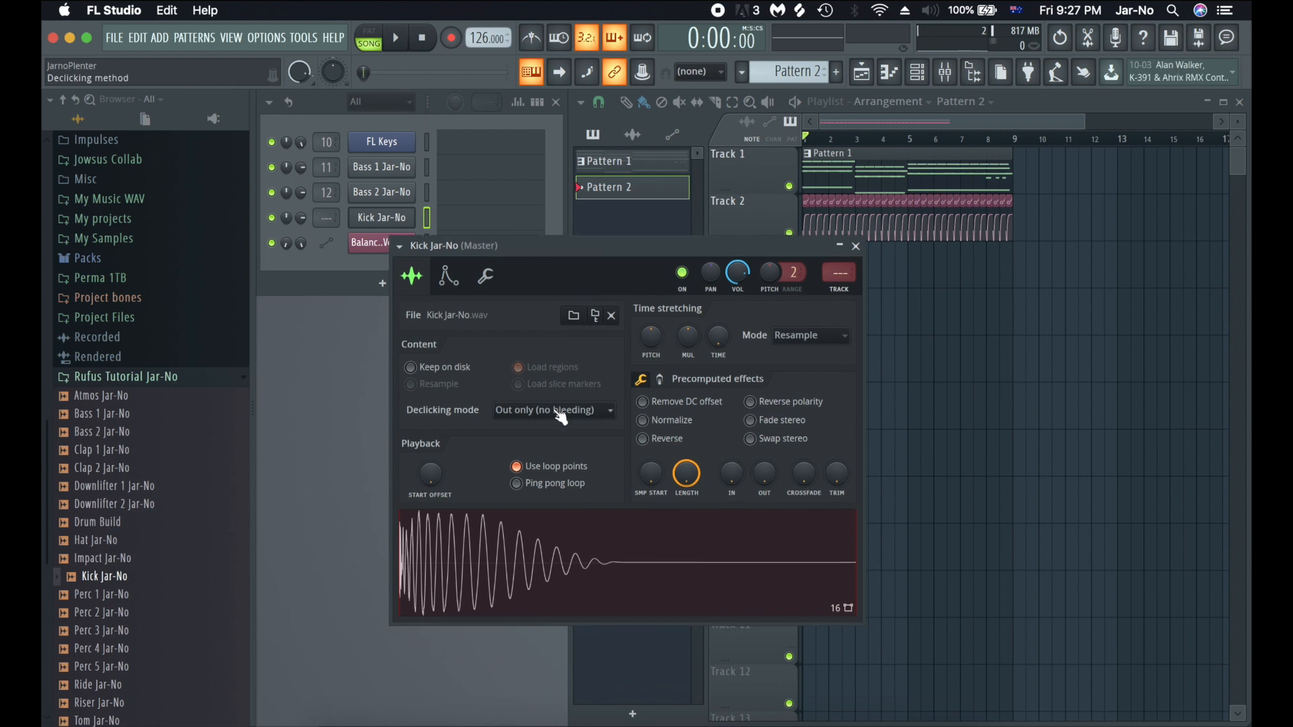
key(q)
key(q)
key(q)
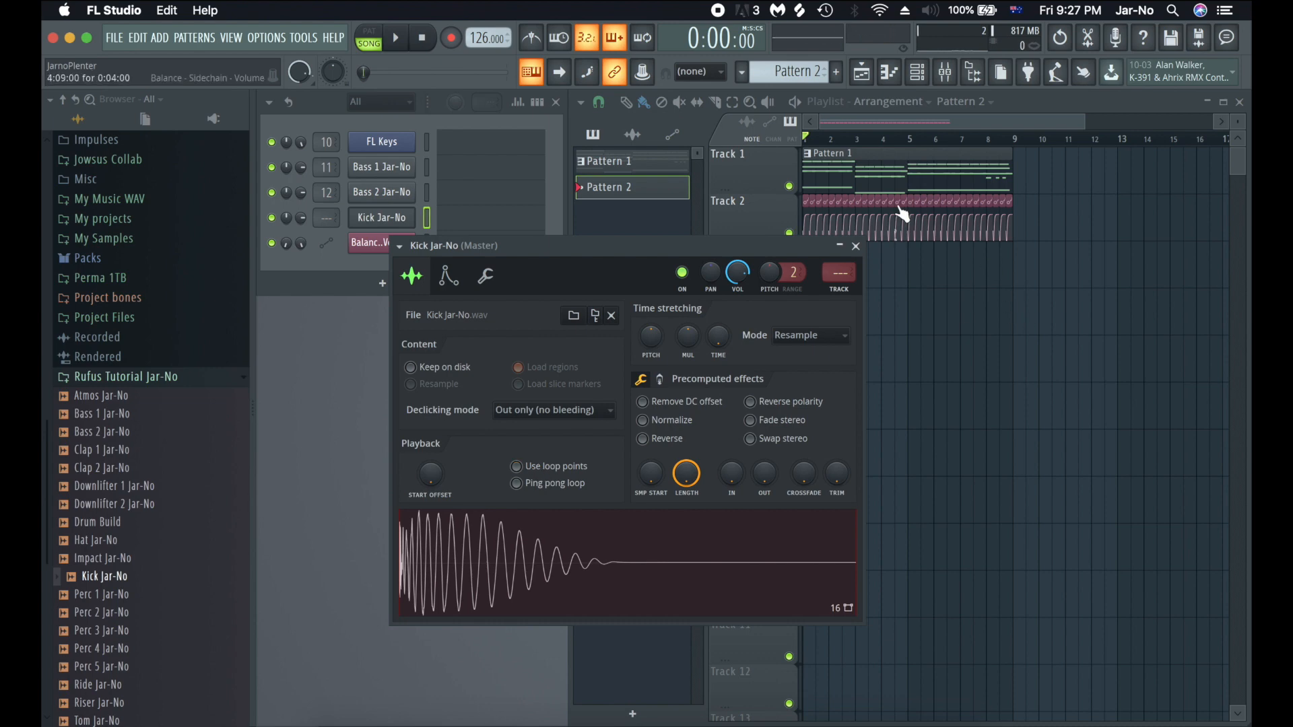
click(856, 246)
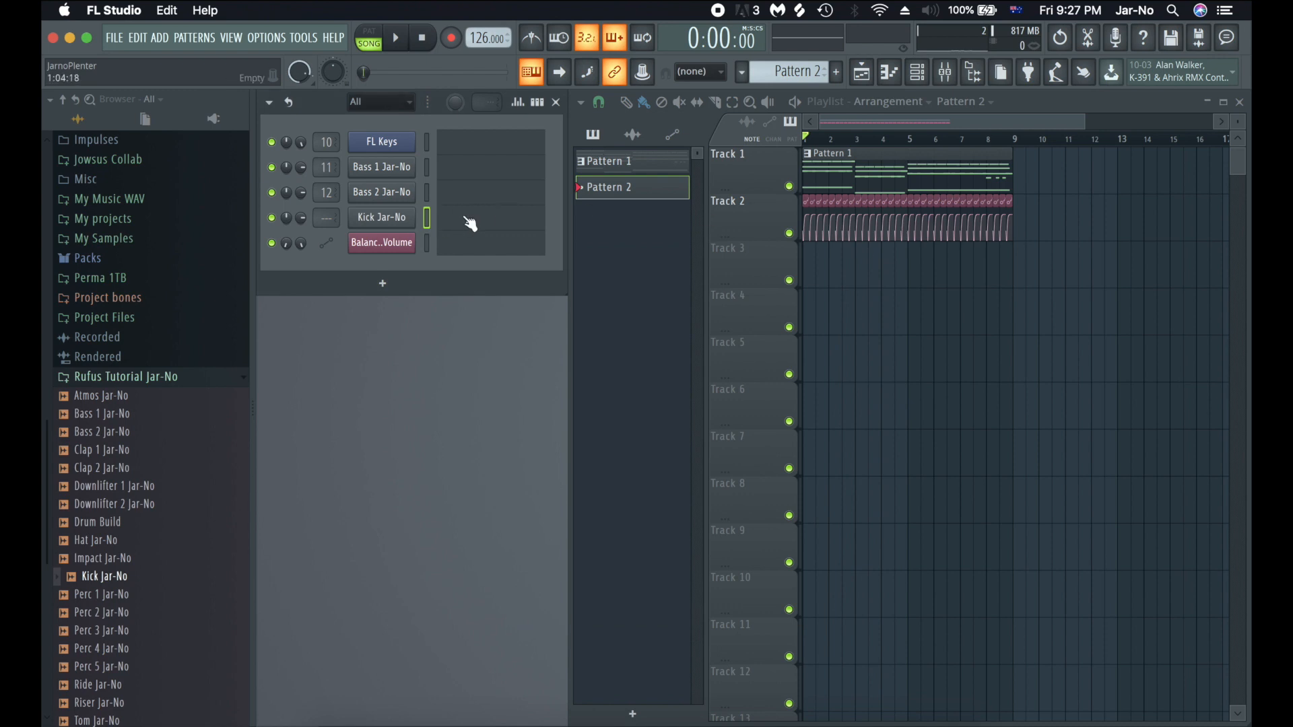
- Fill the kick on every 4 steps, paint Pattern 2 along Track 3 from bar 1 to bar 9, and play it
right_click(394, 226)
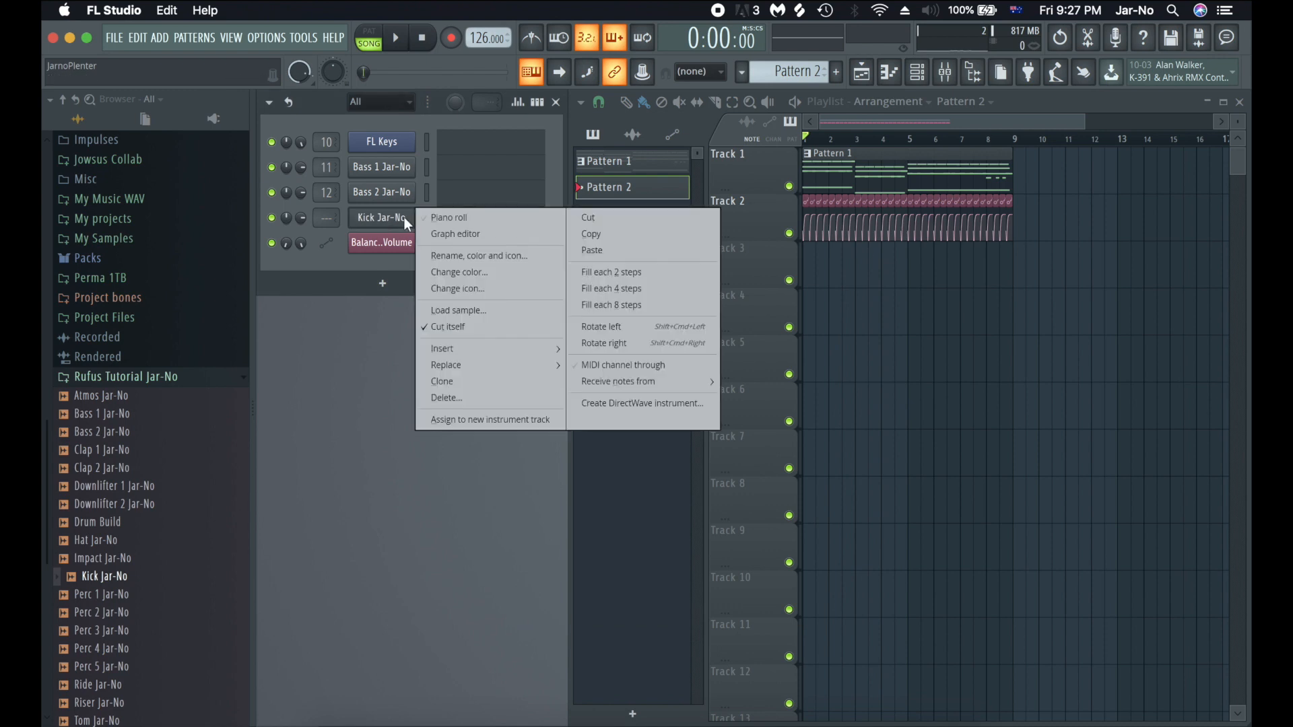
click(629, 287)
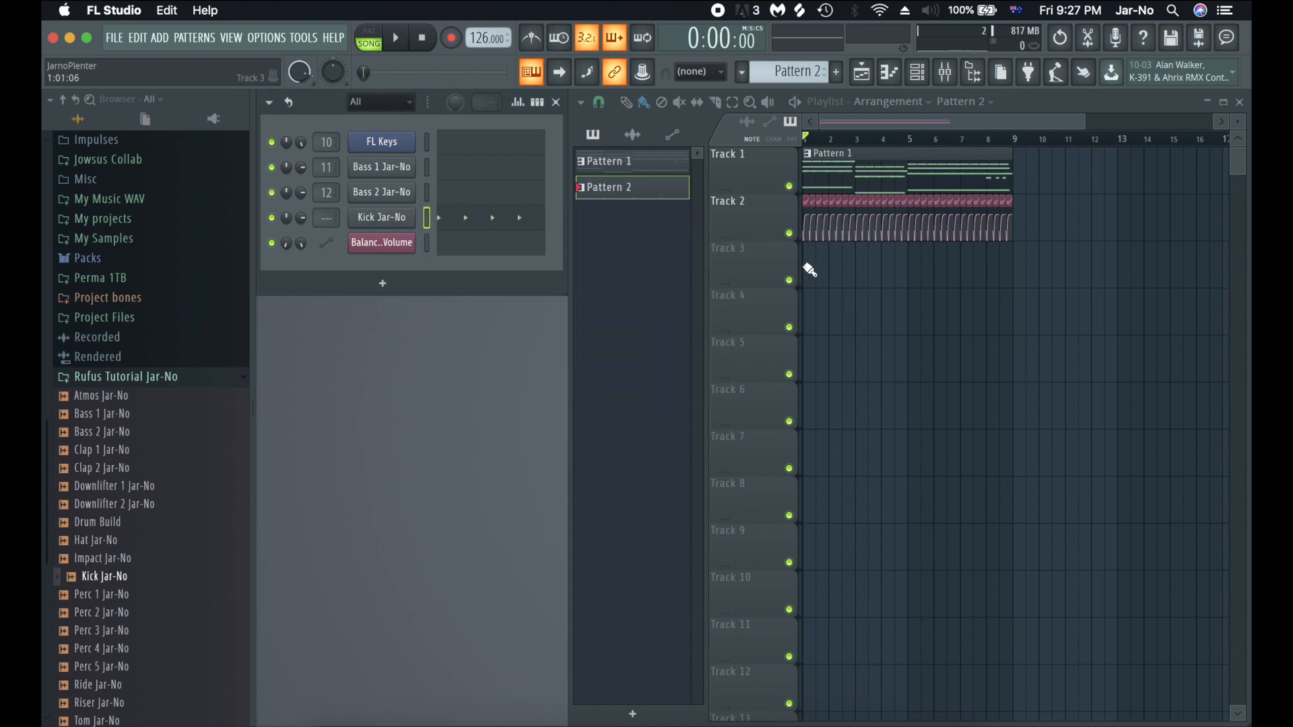
drag(810, 270, 995, 269)
right_click(1011, 318)
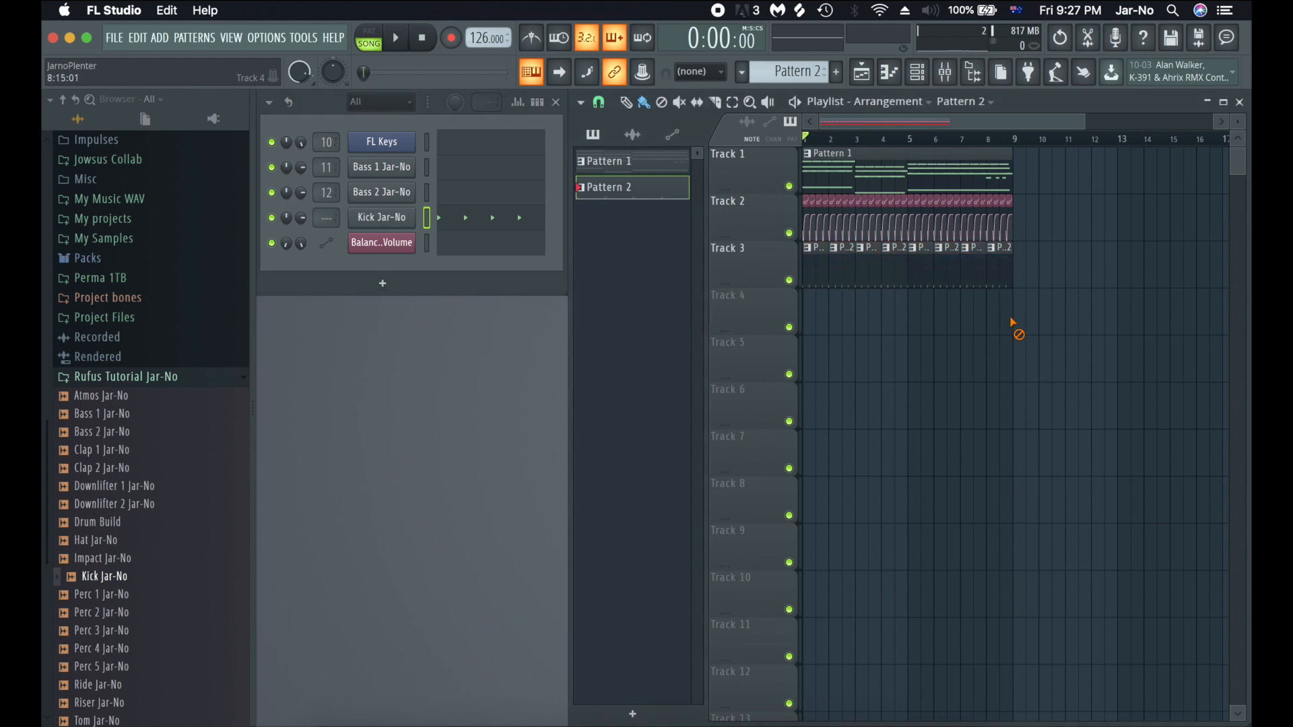
key(space)
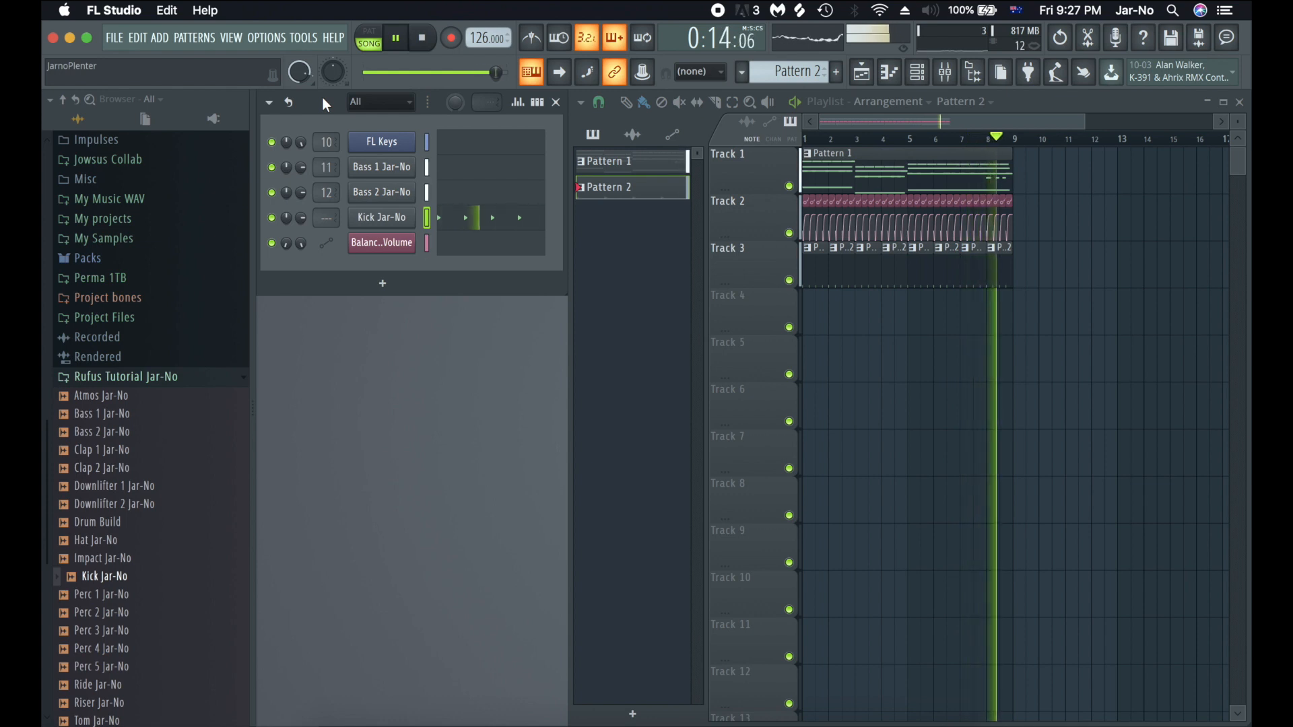
key(space)
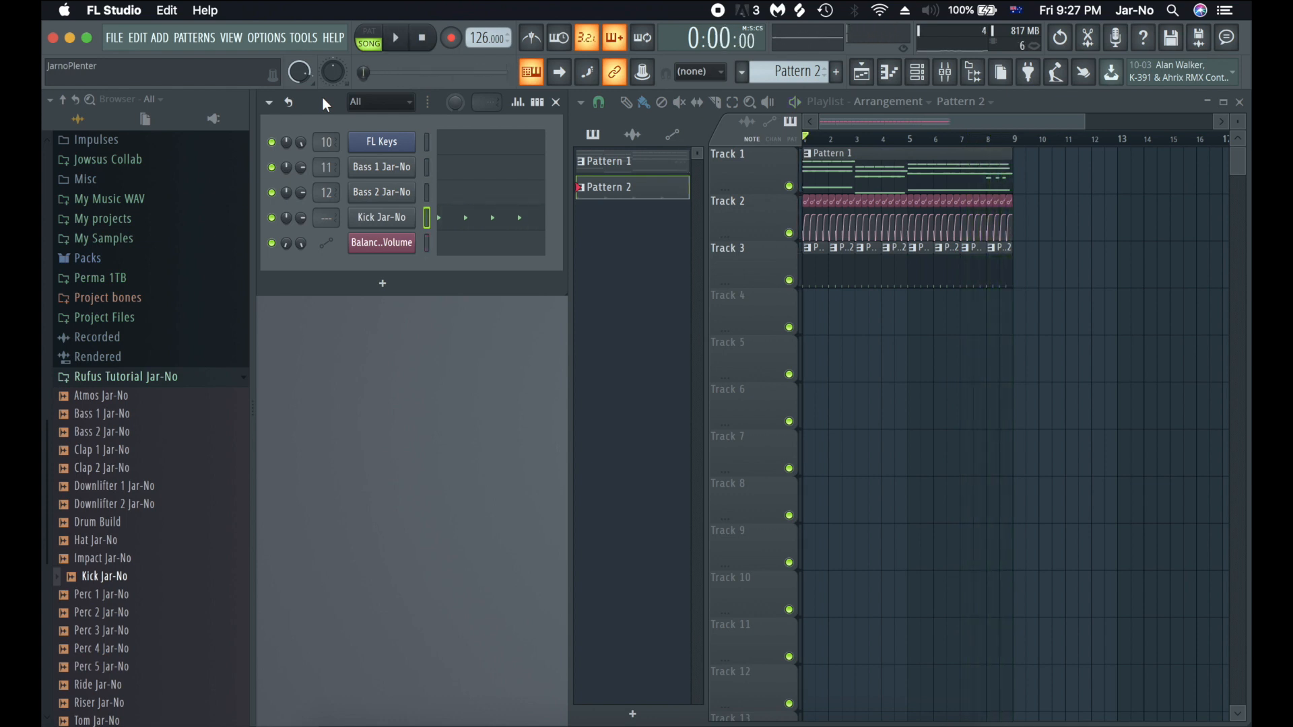
- Collapse the sample folder and route the Kick Jar-No channel to mixer insert 1
click(63, 99)
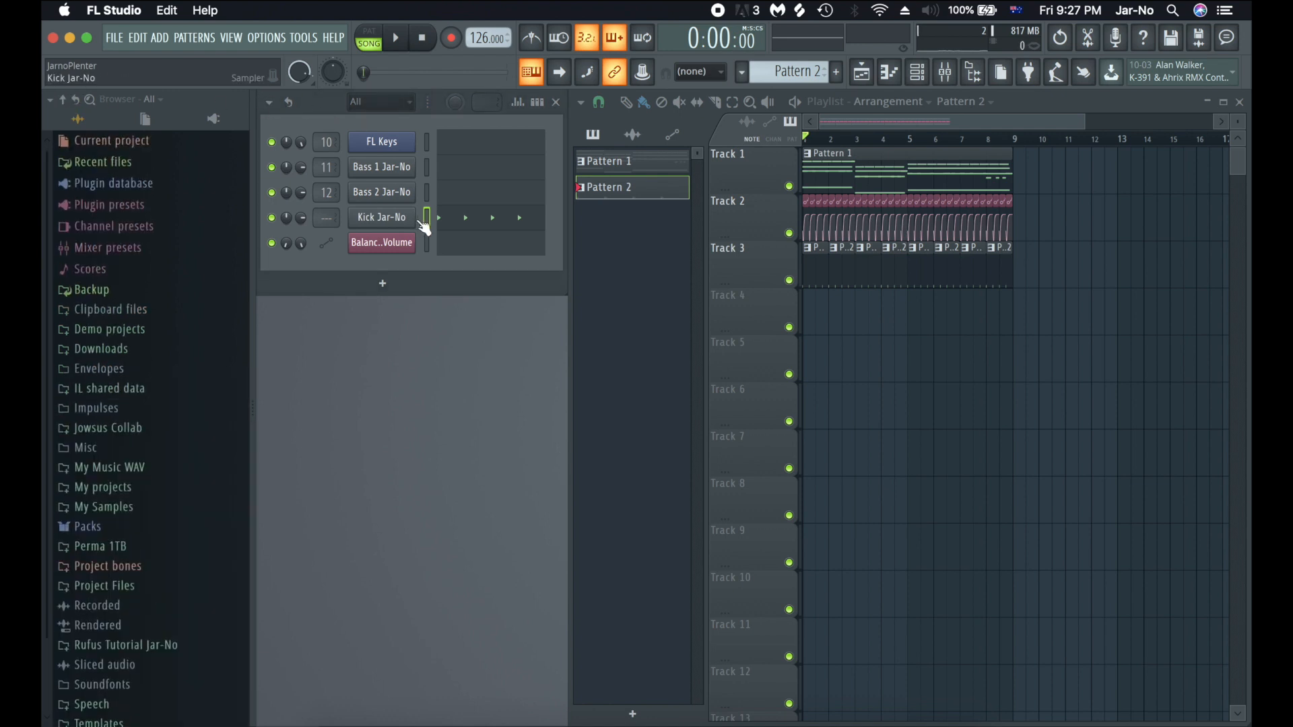
click(945, 73)
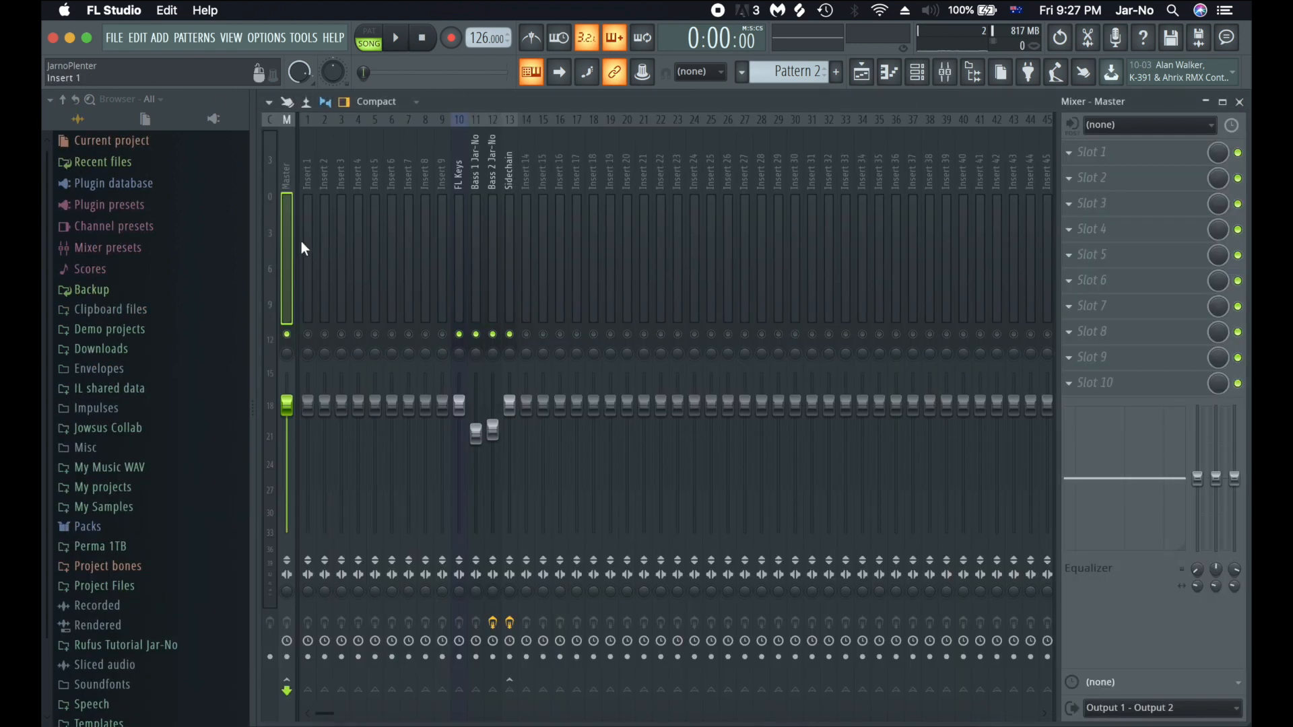
click(308, 223)
key(ctrl+l)
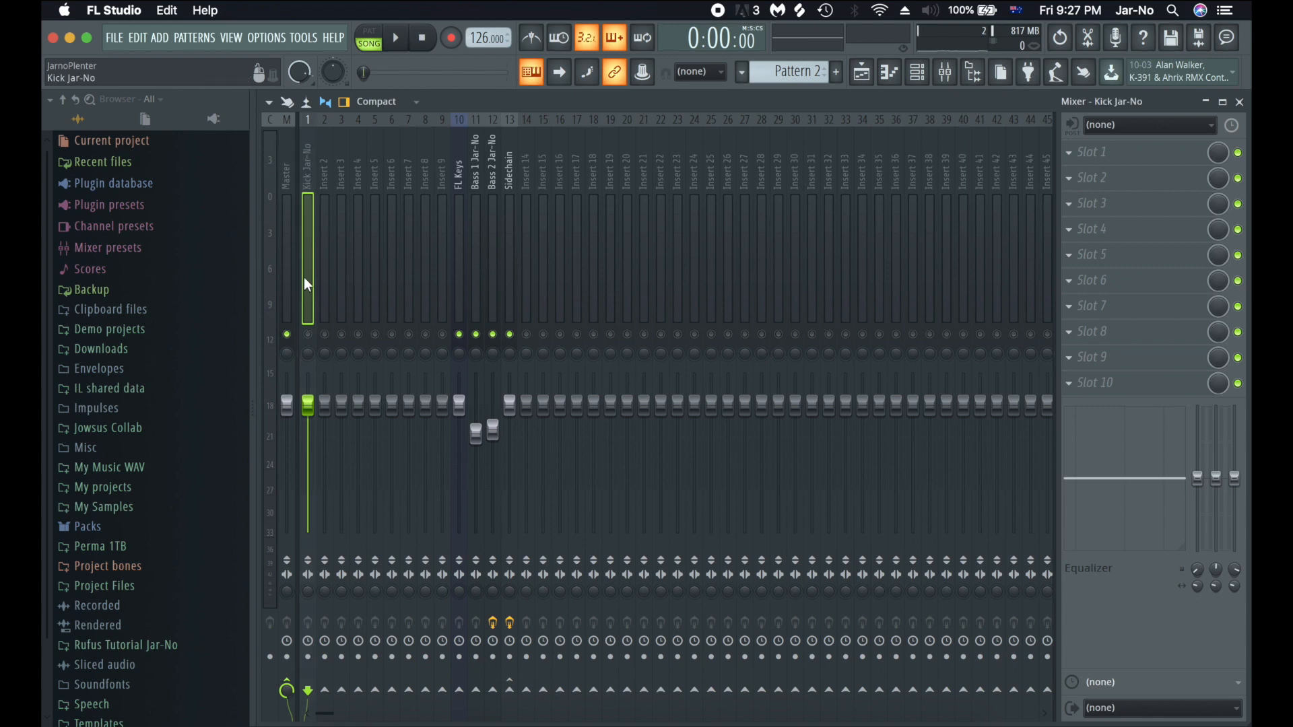
- Lower the Kick Jar-No mixer level to about -3.7 dB and check the balance against the chords and basses in playback
right_click(309, 334)
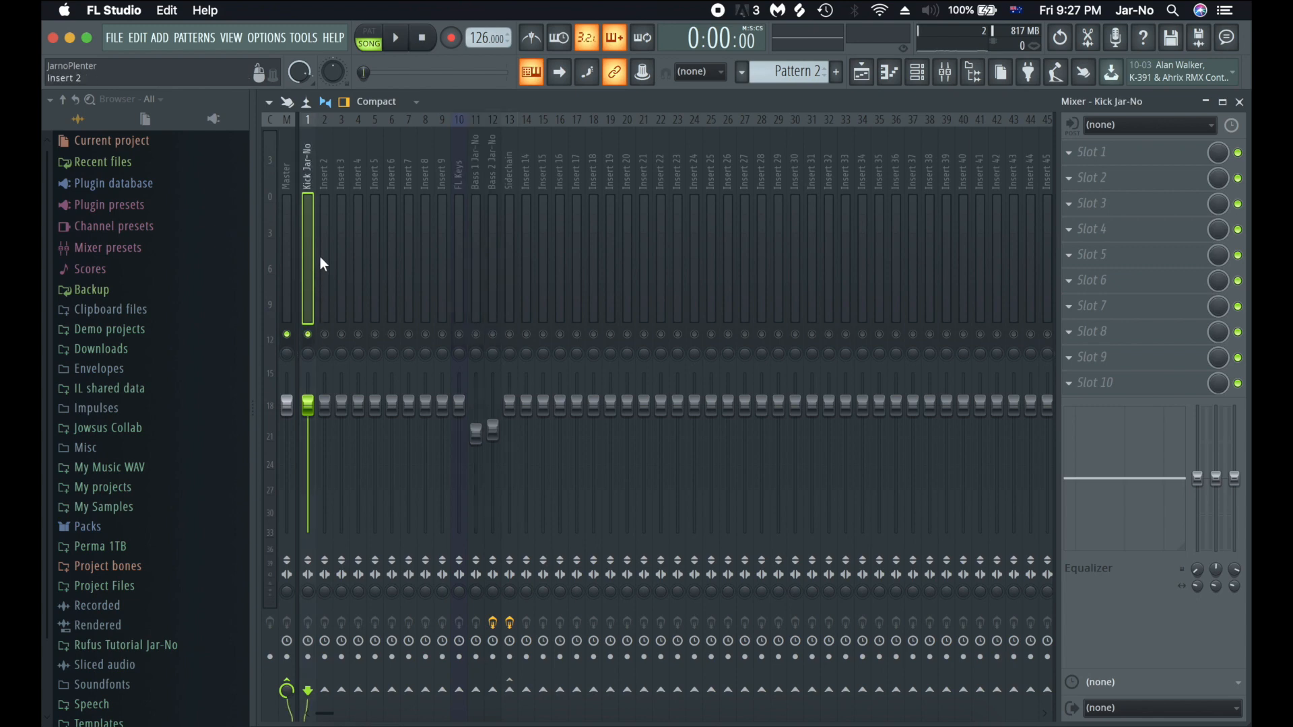
right_click(312, 334)
key(space)
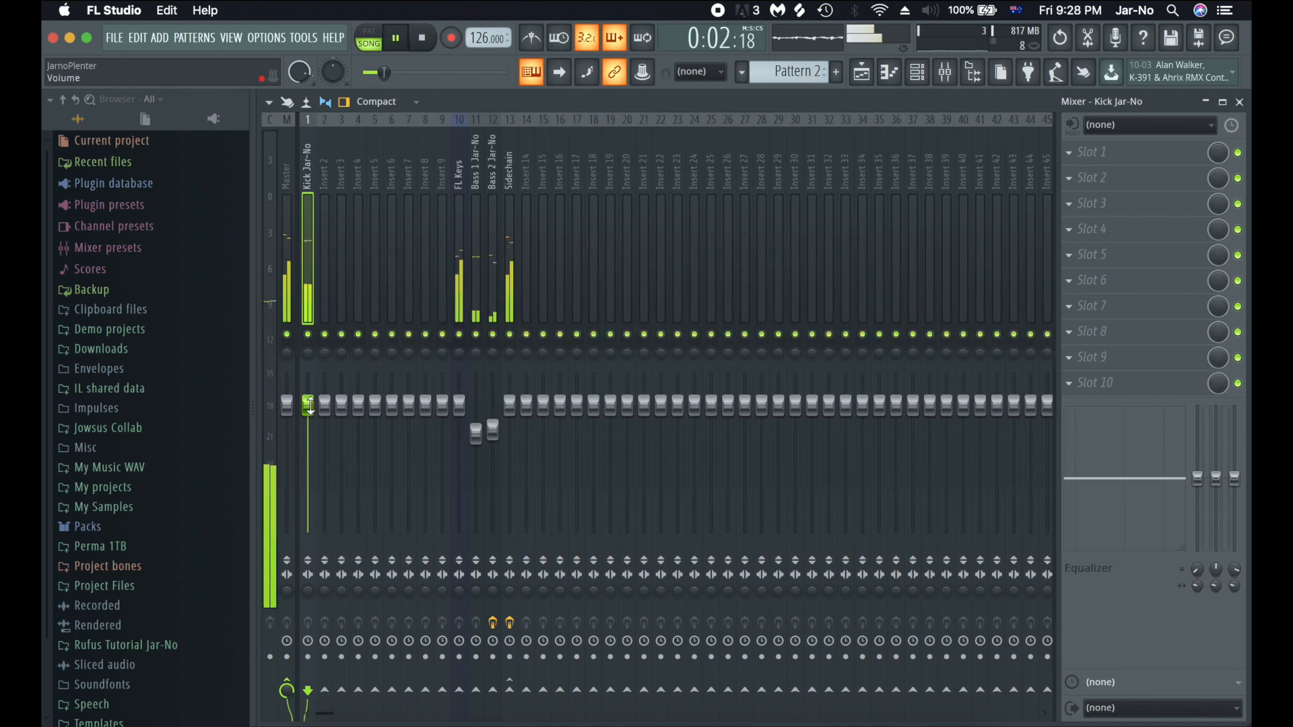
key(space)
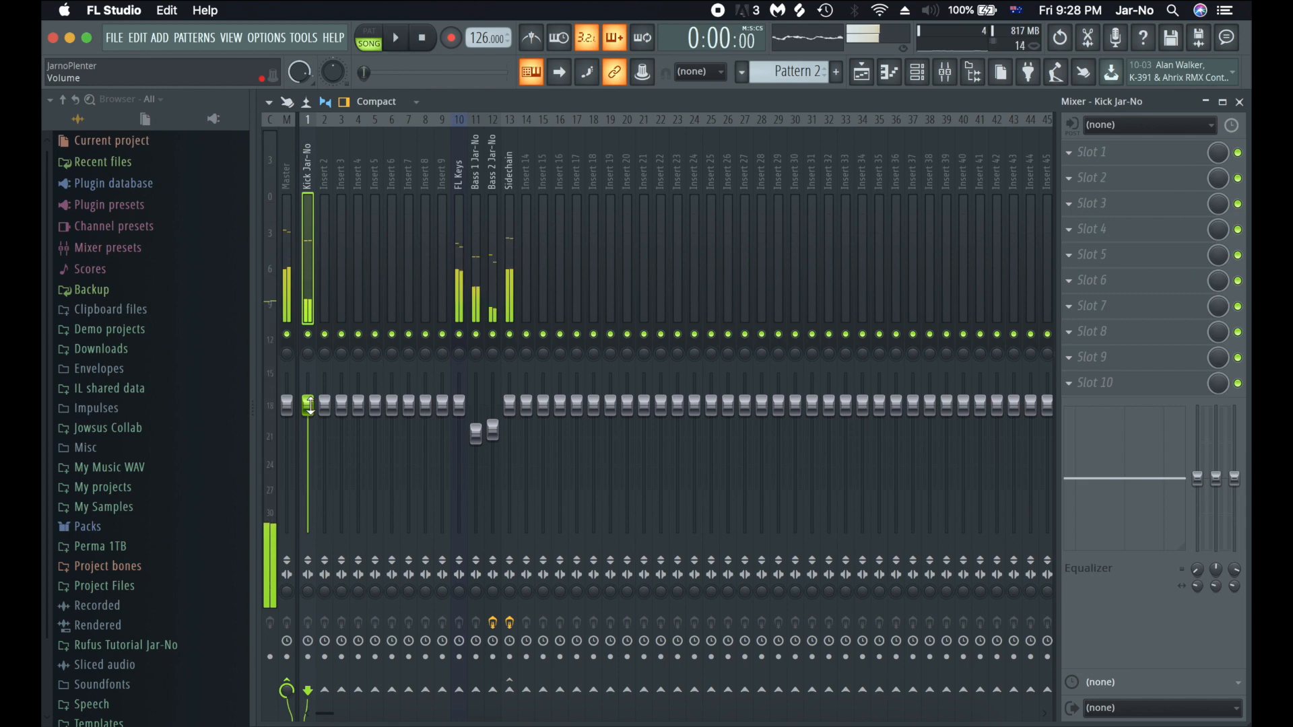
drag(308, 405, 308, 415)
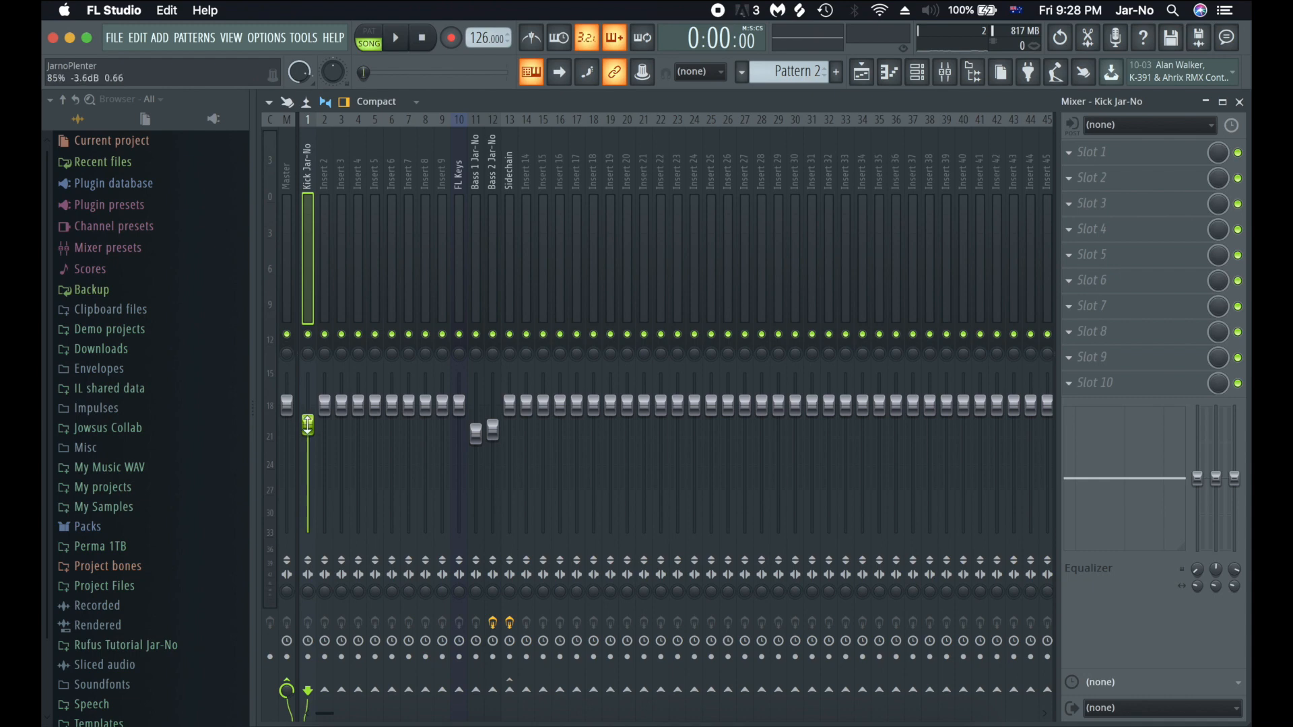
key(space)
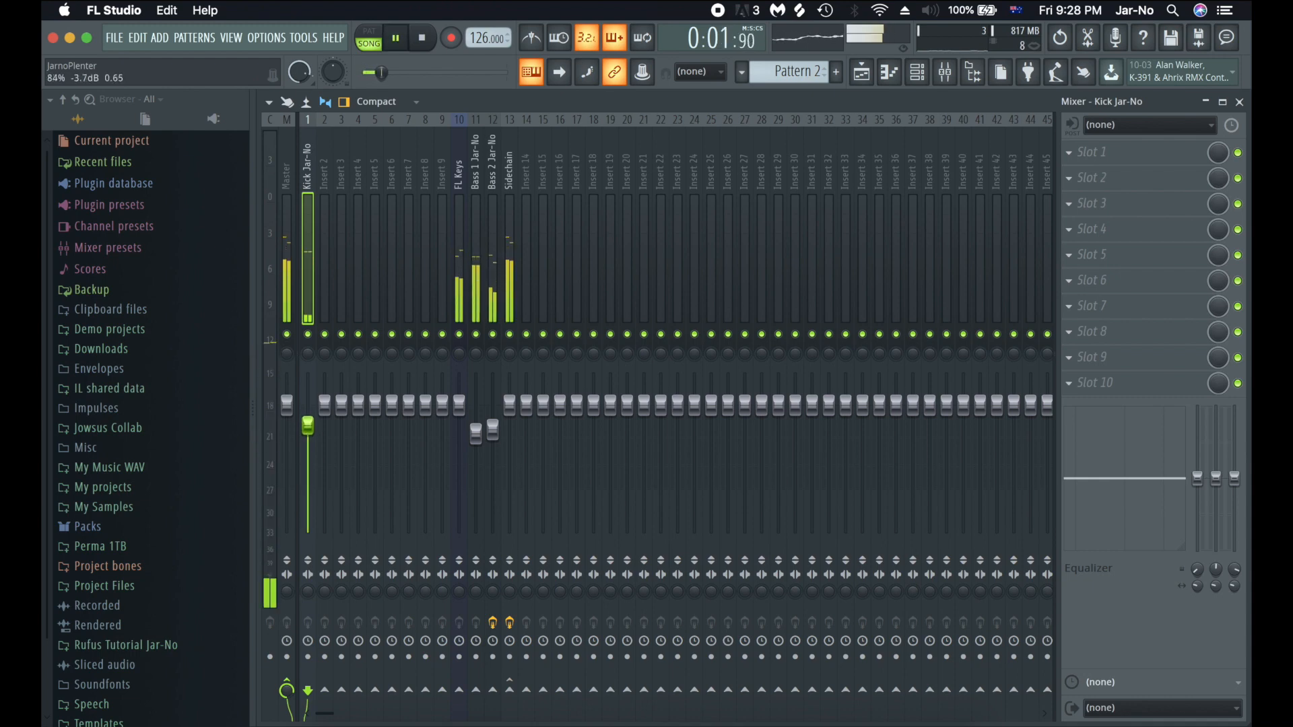
key(F9)
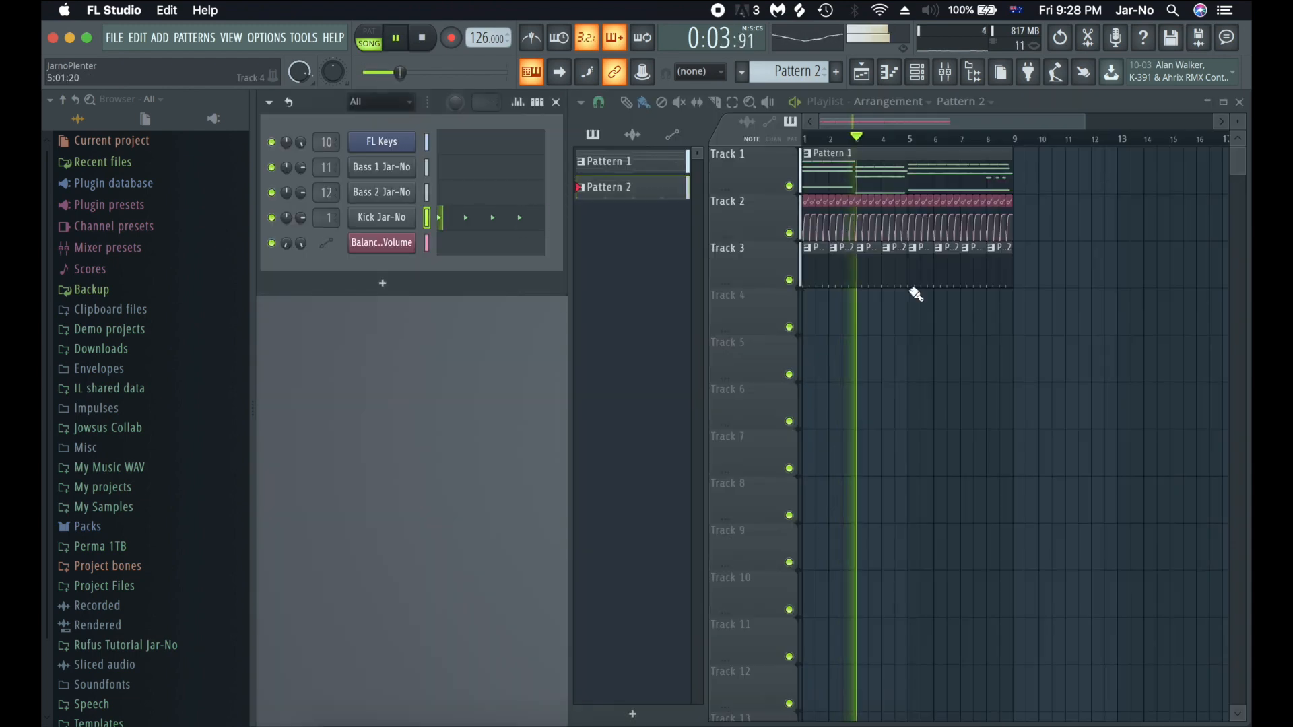
scroll(901, 139, down, 3)
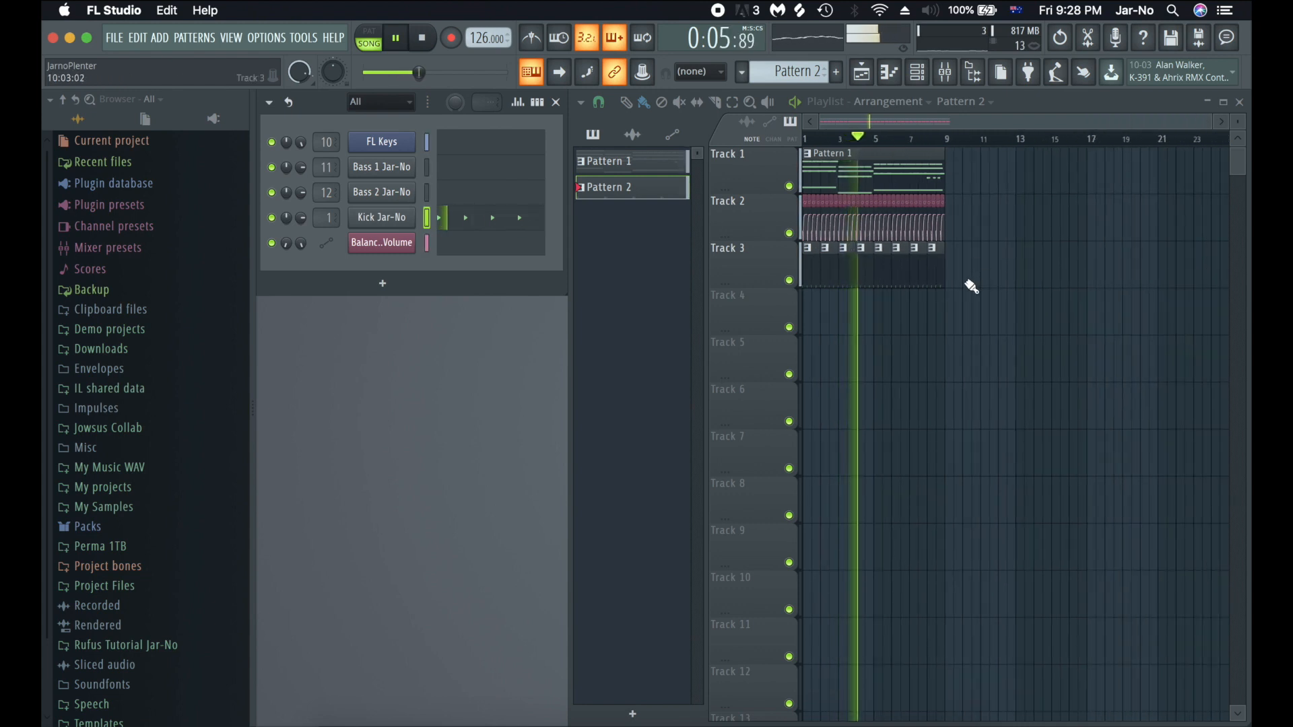
key(space)
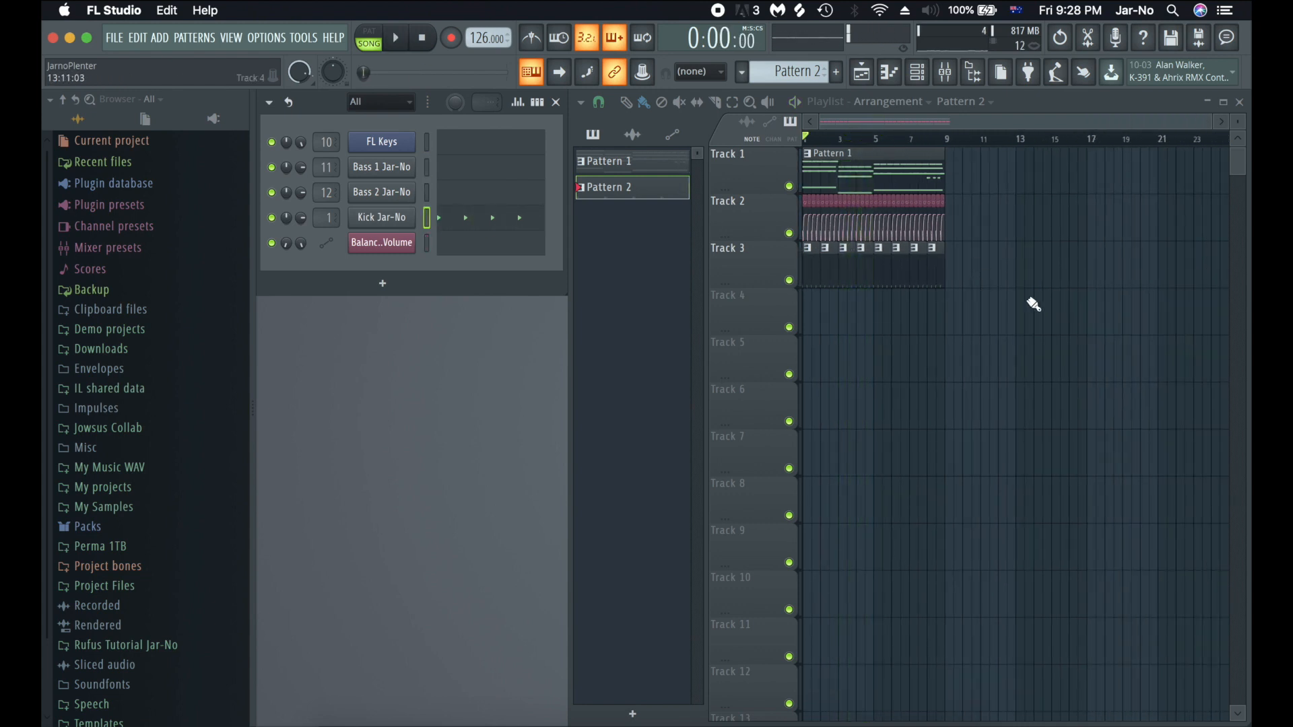
- Move all the clips on Tracks 1 to 3 together so the arrangement starts at bar 13
drag(986, 289, 803, 190)
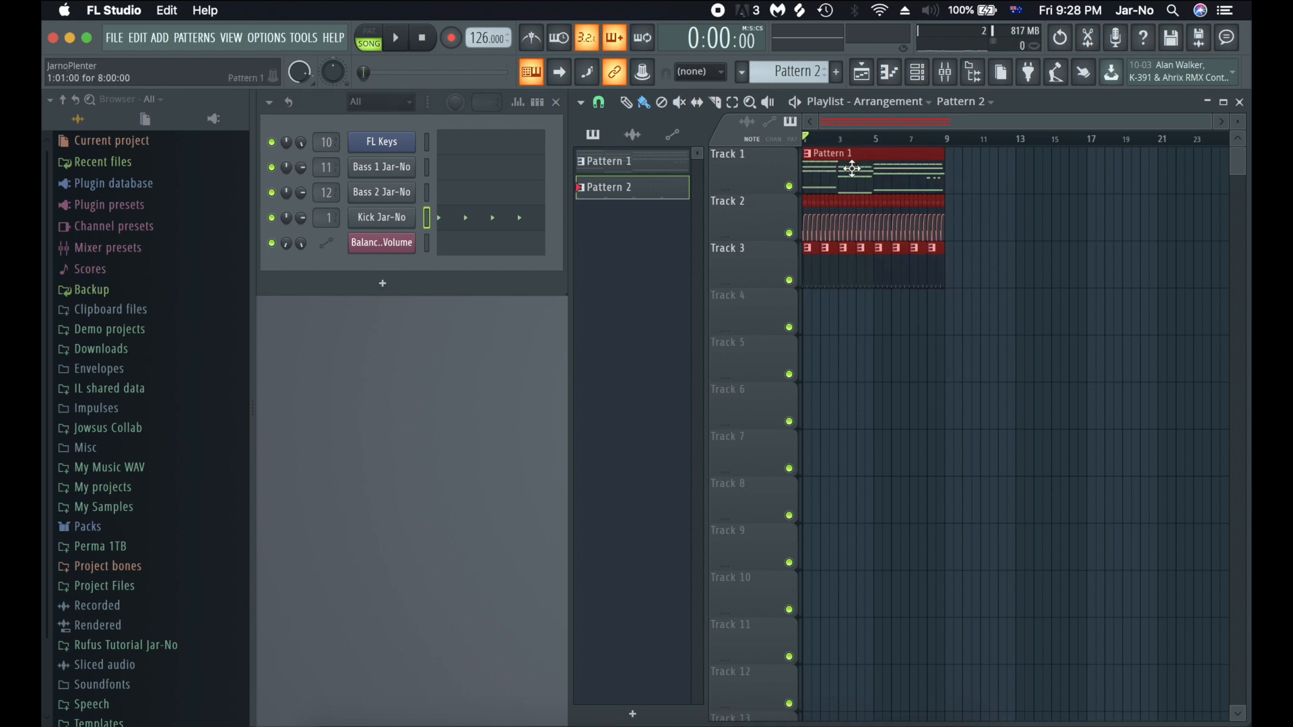
drag(853, 169, 990, 168)
click(994, 392)
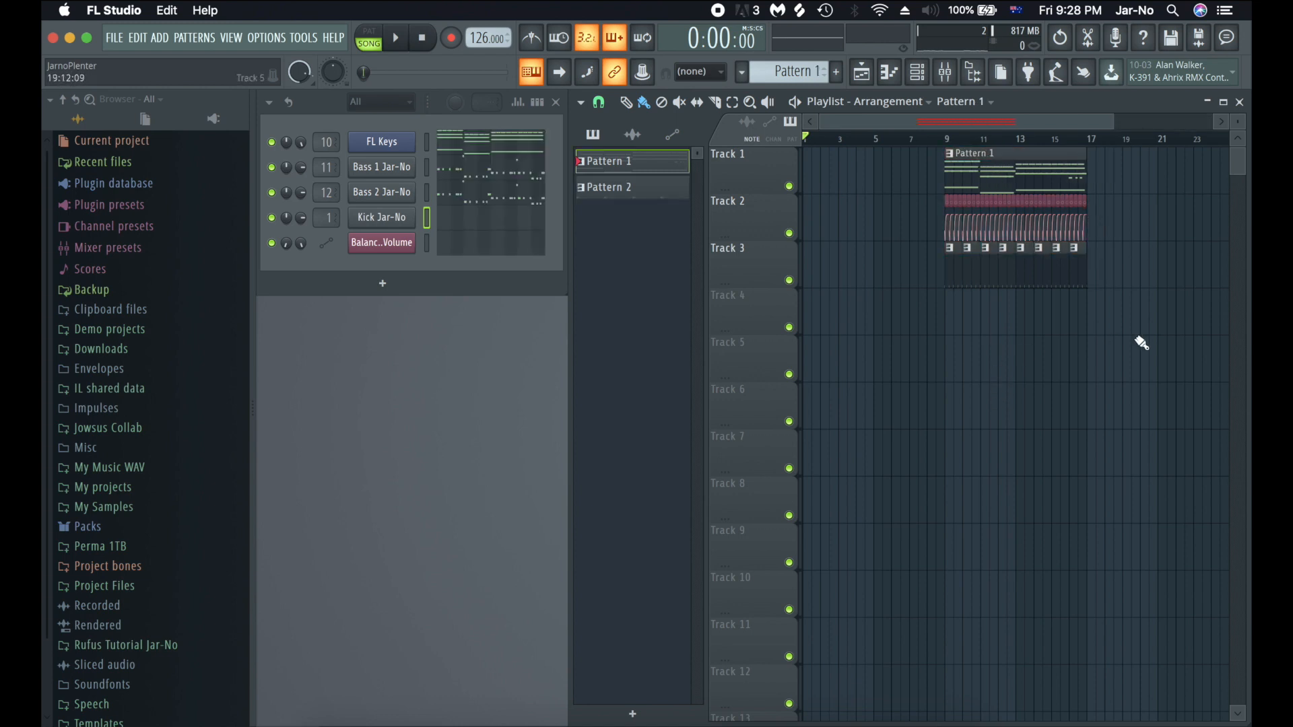
drag(1136, 383, 1029, 162)
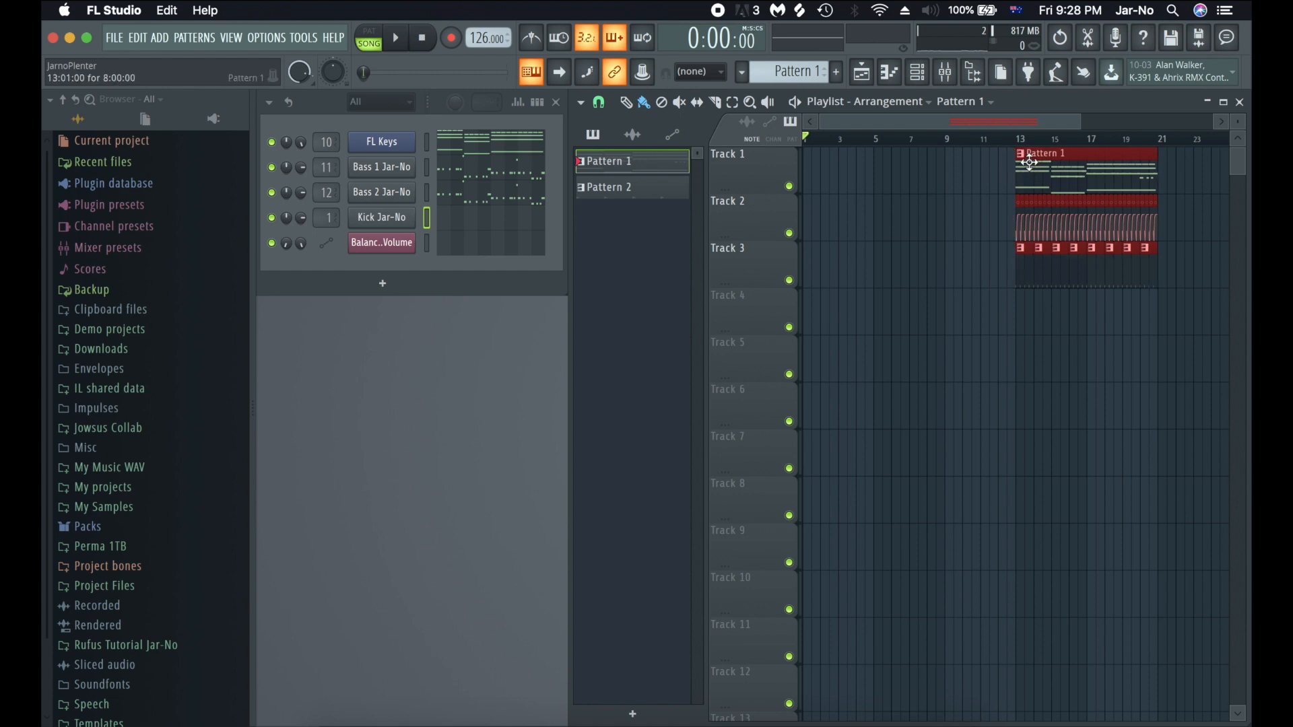
click(1046, 383)
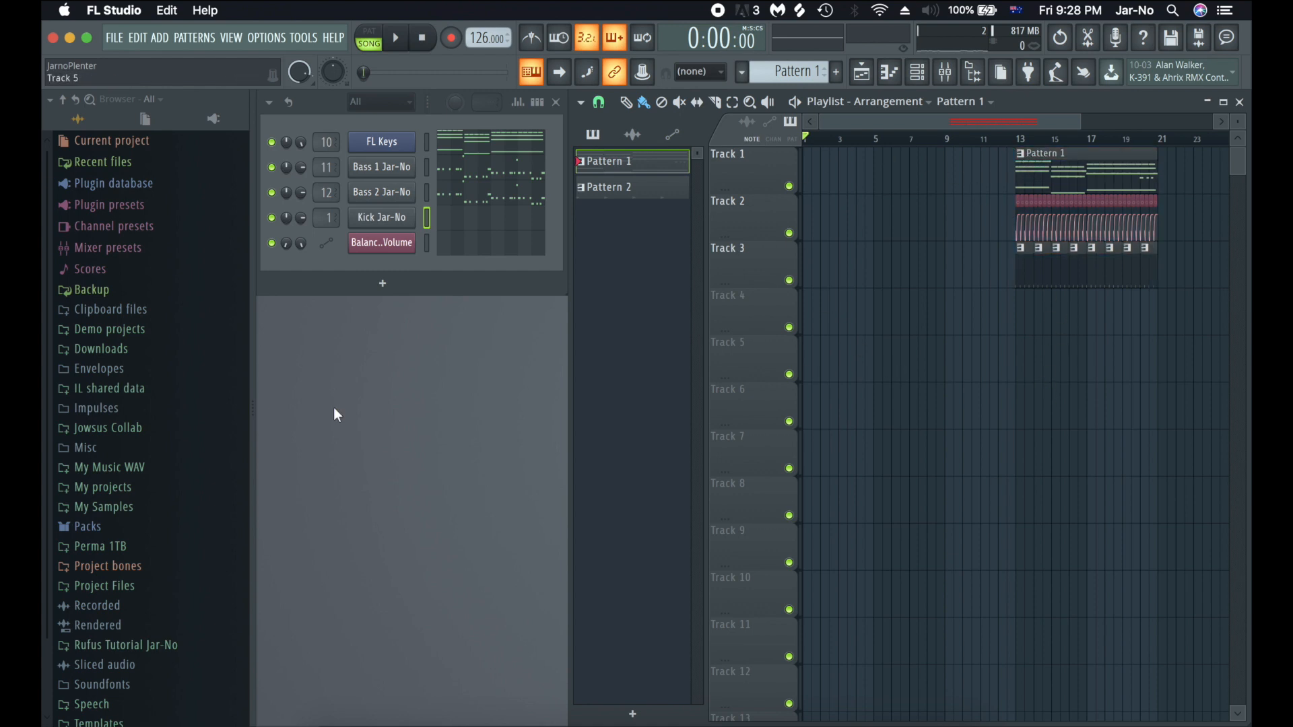
- Place the Drum Build sample from the Rufus Tutorial Jar-No folder on Track 1, spanning bar 3 to bar 13
scroll(179, 519, down, 3)
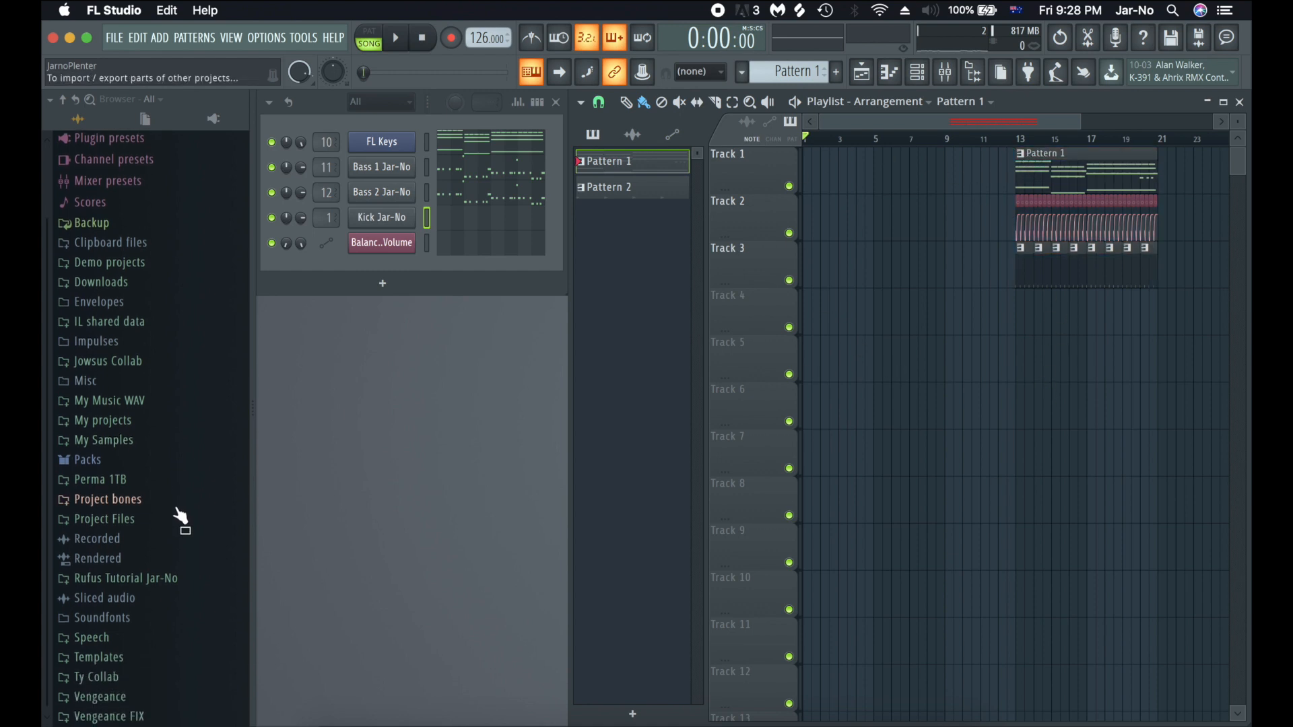
click(145, 584)
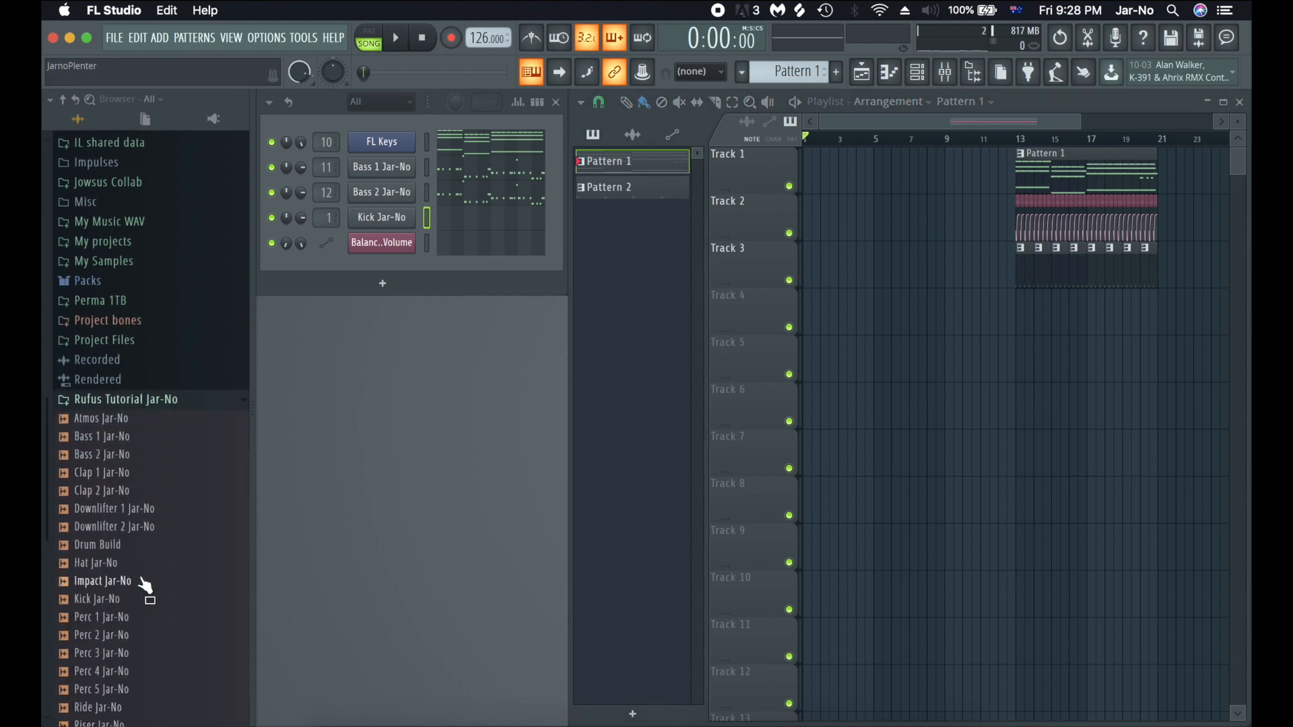
scroll(144, 577, down, 1)
click(119, 517)
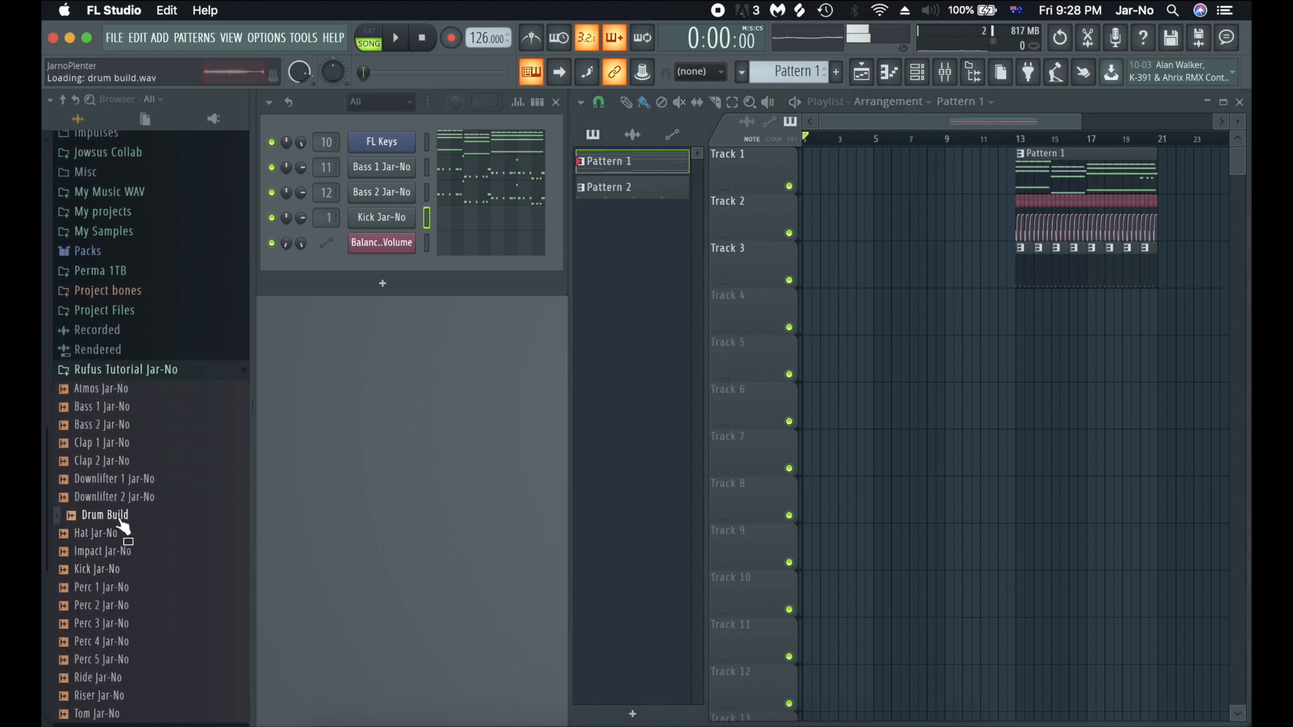
drag(121, 524, 961, 144)
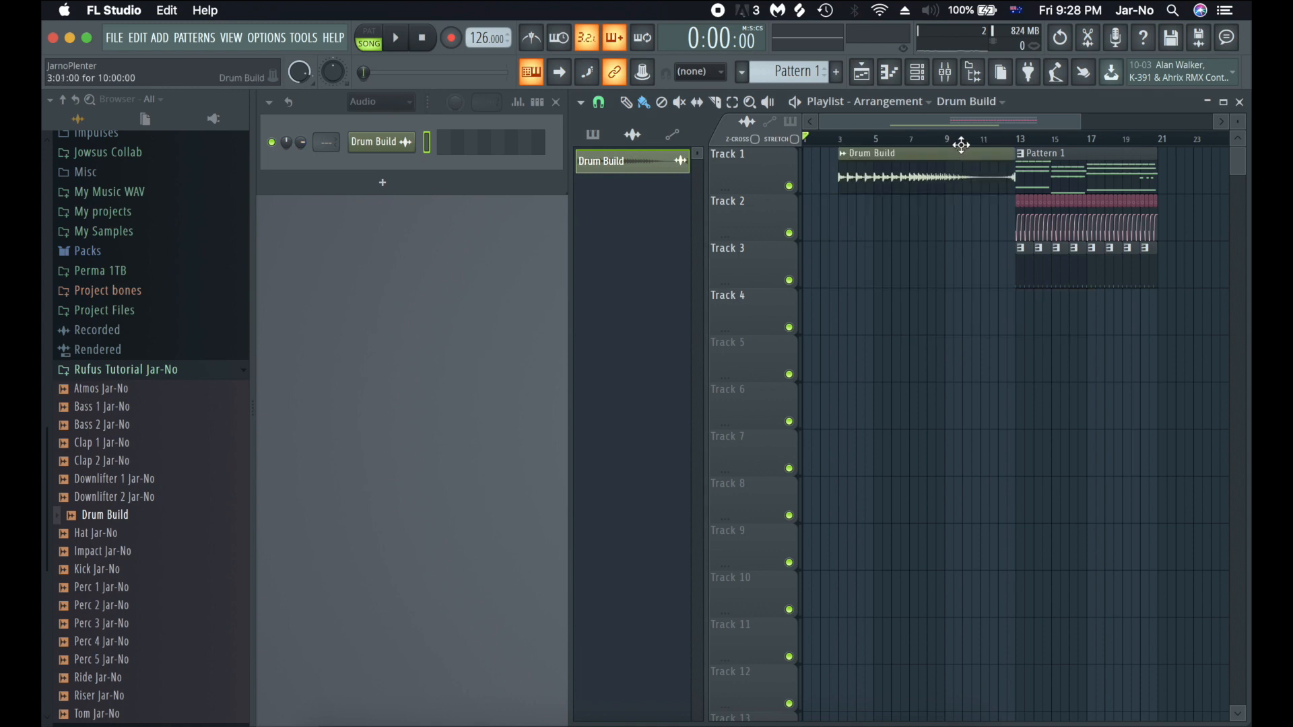
- Play the drum build and move its clip down to Track 2, keeping its start at bar 3
key(space)
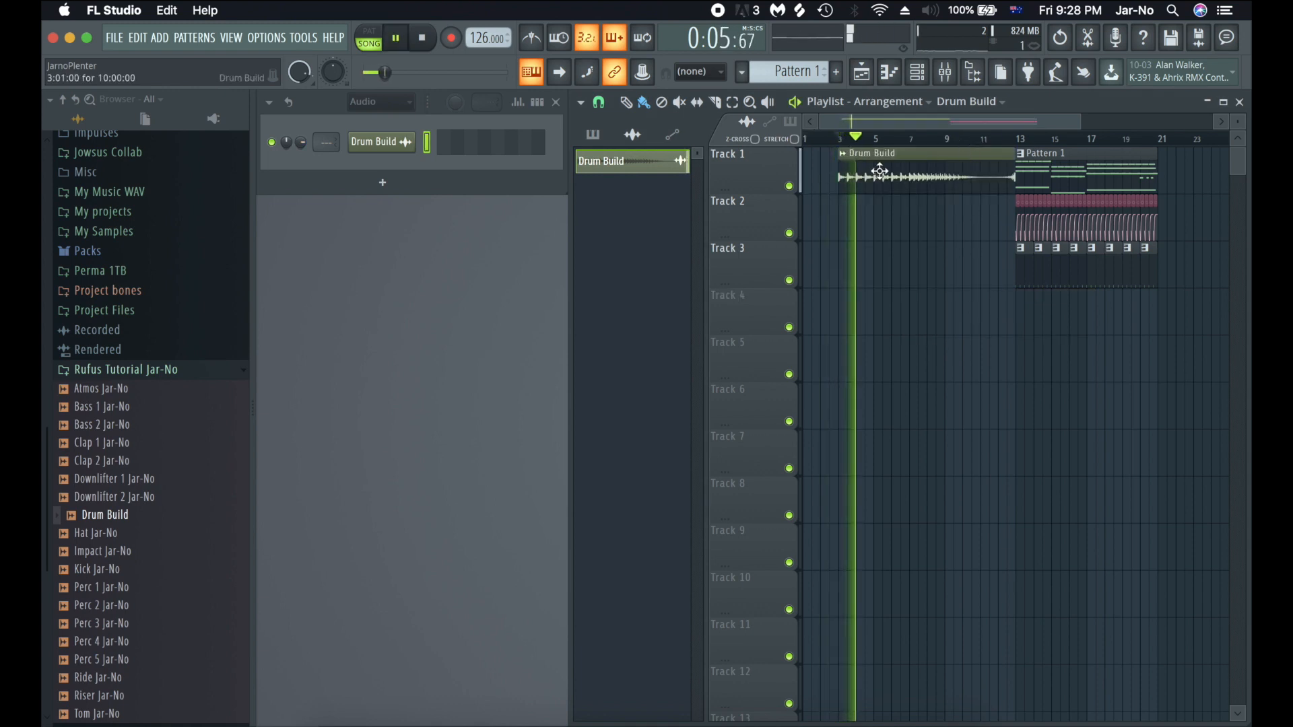
drag(881, 169, 878, 218)
key(space)
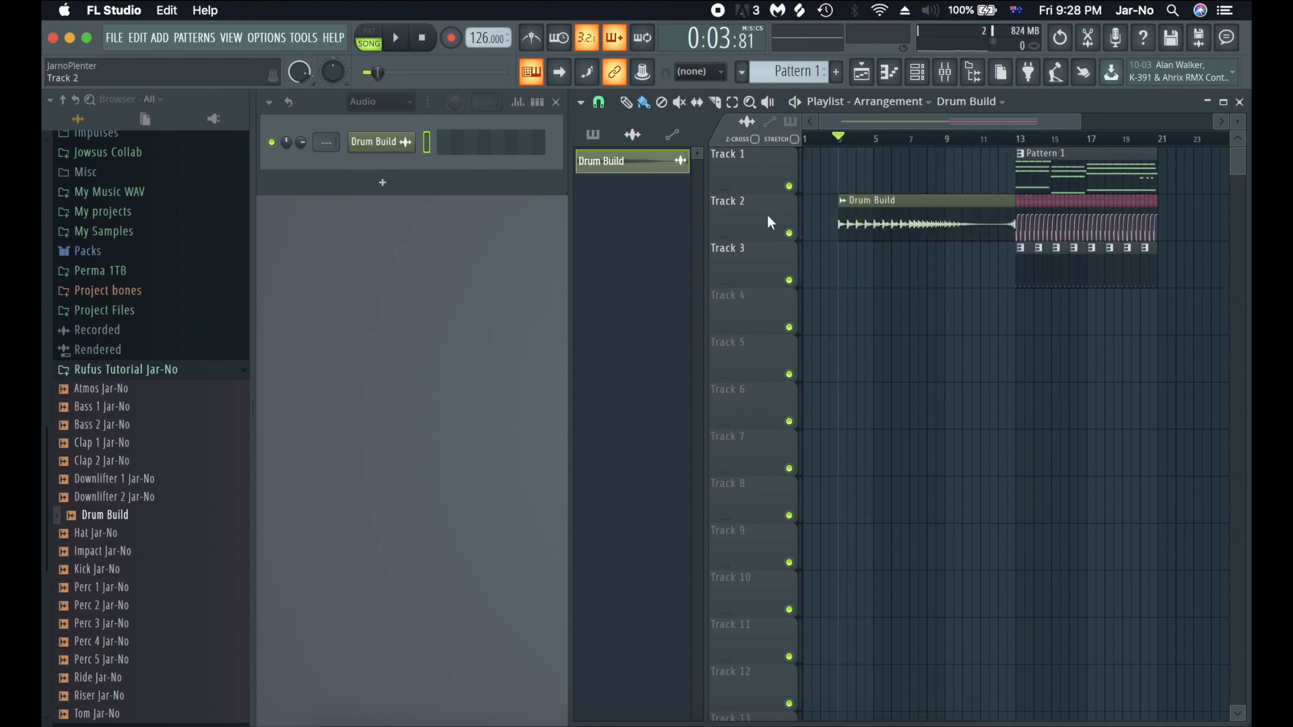
- Move the drum build and kick-side clips down to Tracks 4 and 5, and copy Pattern 1 to bar 3 on Track 1
click(776, 230)
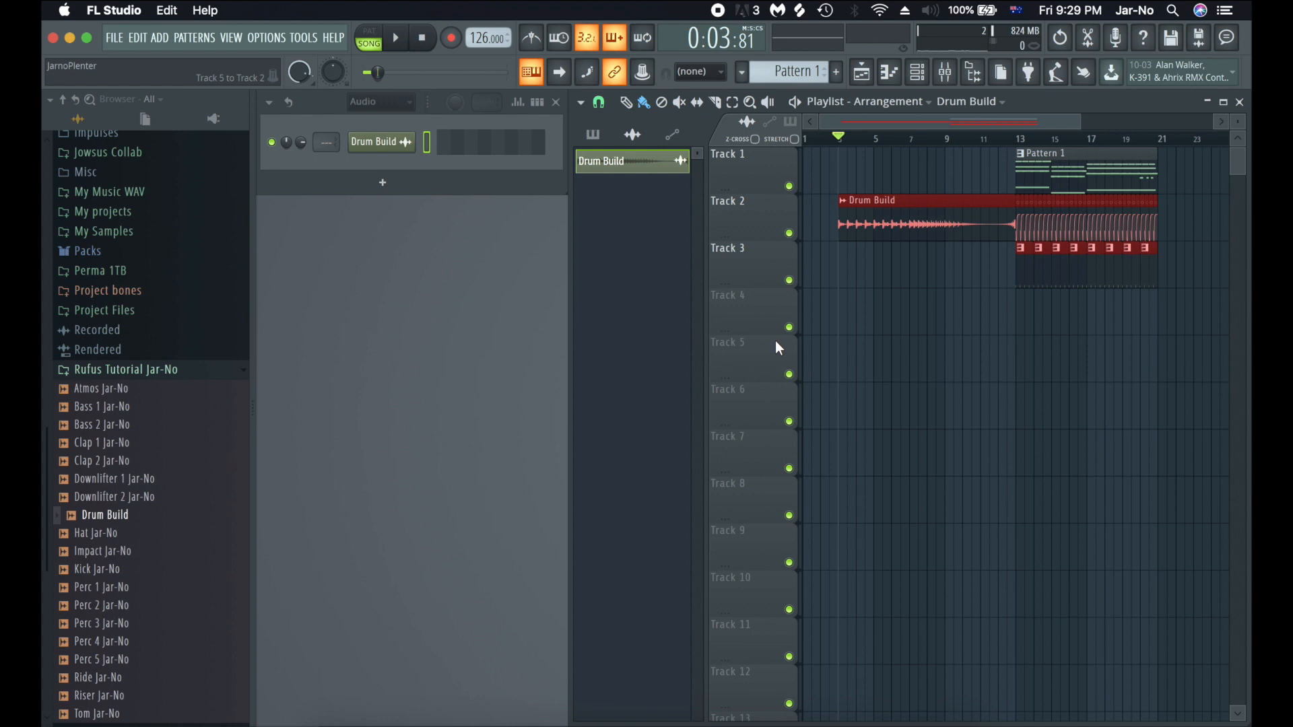
drag(932, 226, 929, 326)
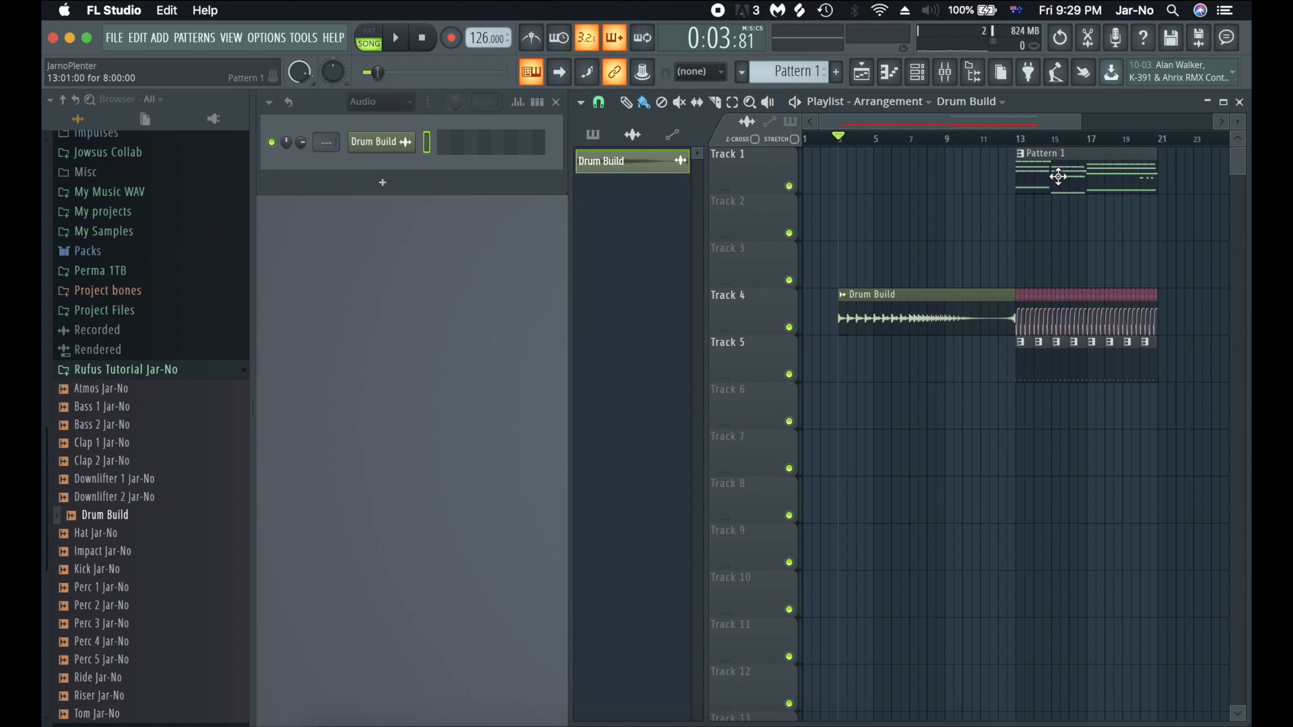
drag(1059, 176, 882, 187)
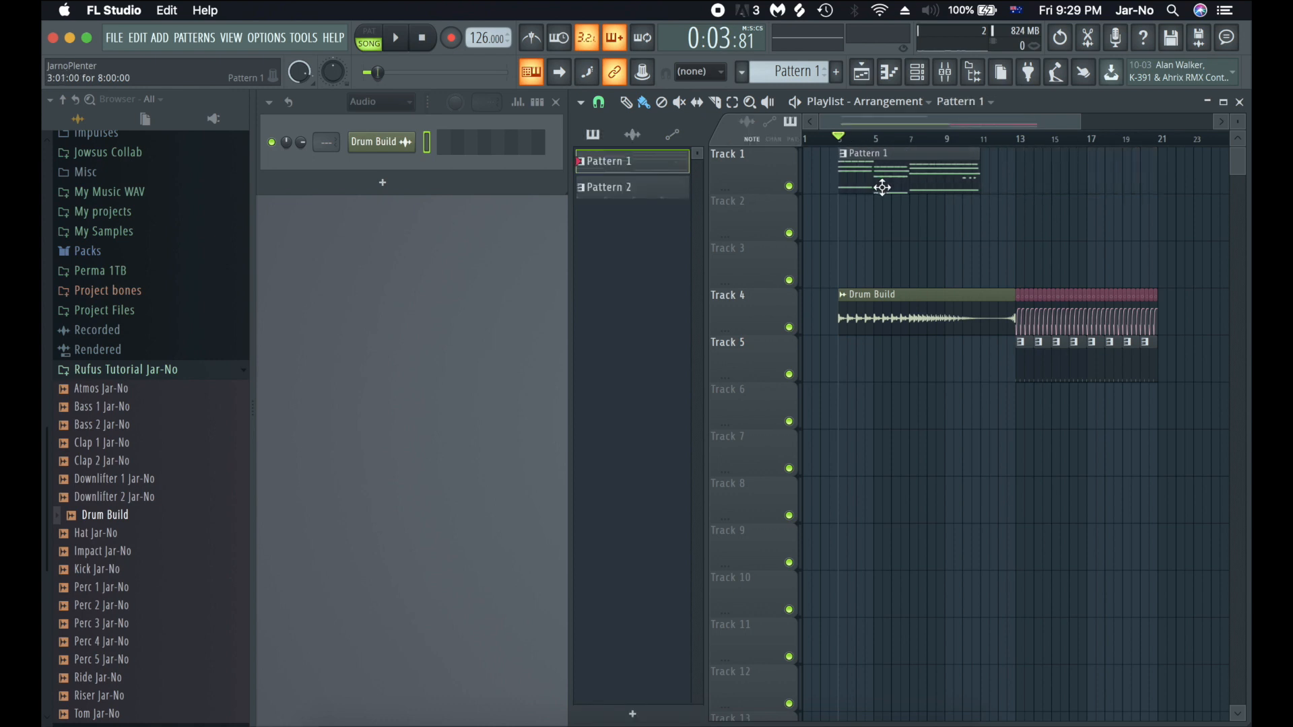
drag(883, 187, 1062, 154)
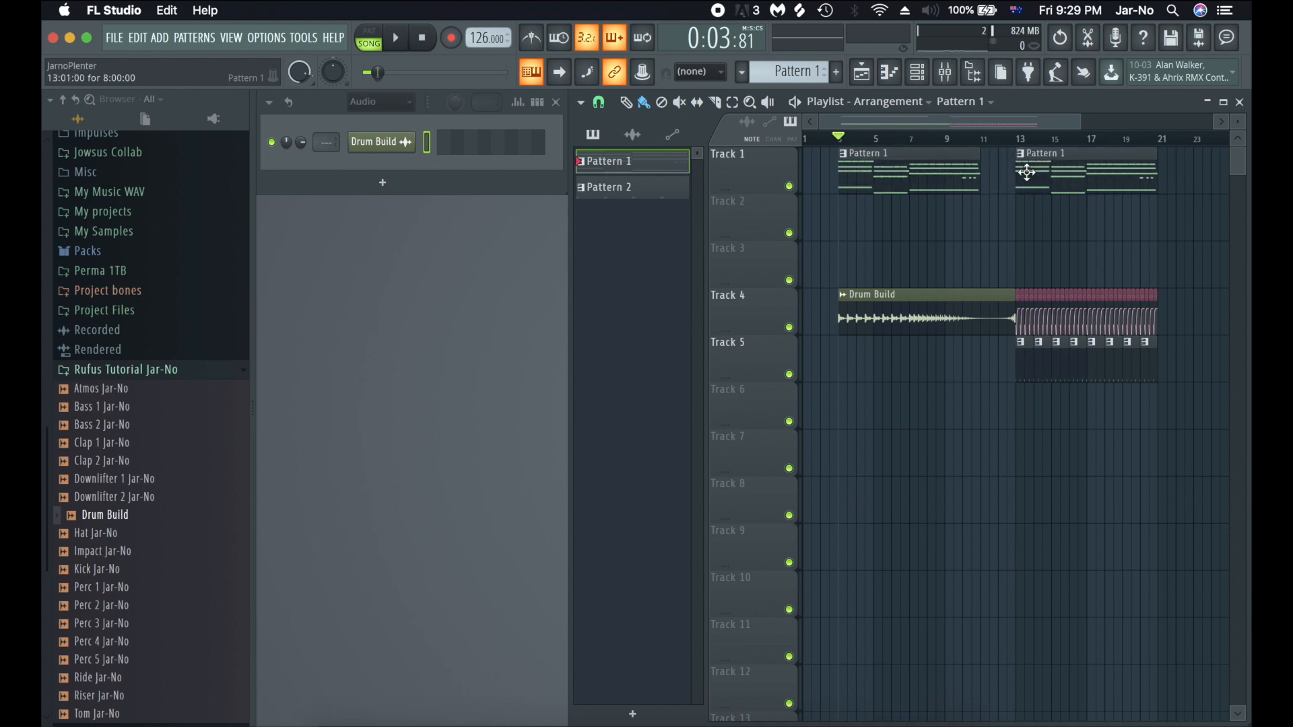
drag(900, 162, 1060, 172)
- Make the bar 3 clip a unique pattern with only the FL Keys chords, and cut the FL Keys notes from Pattern 1
click(843, 155)
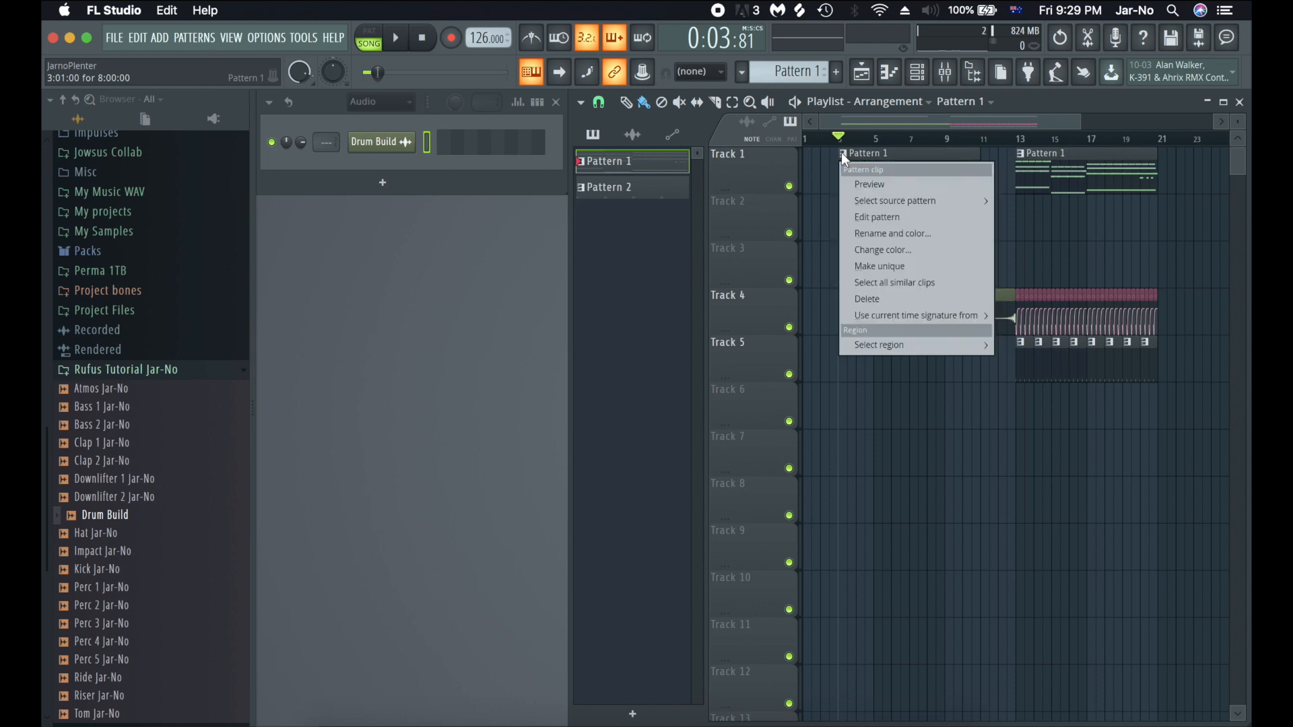
click(872, 266)
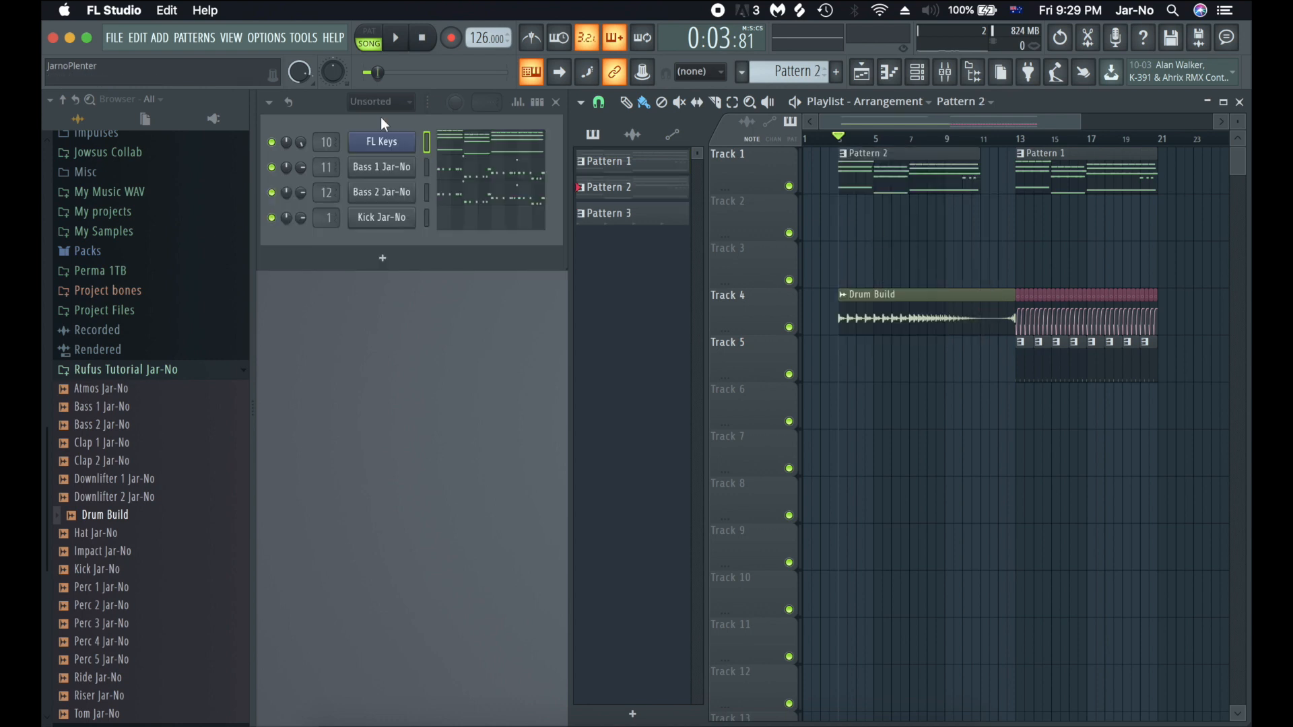
click(426, 172)
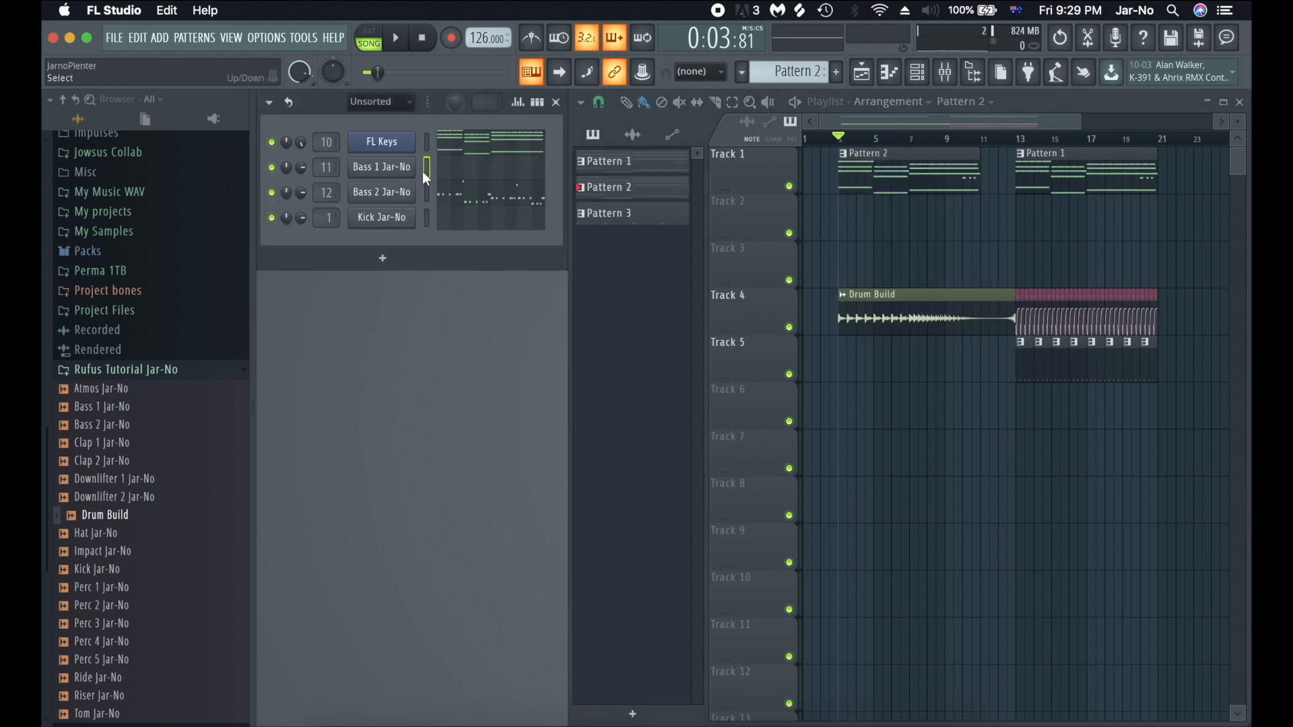
key(Down)
key(super+x)
key(Left)
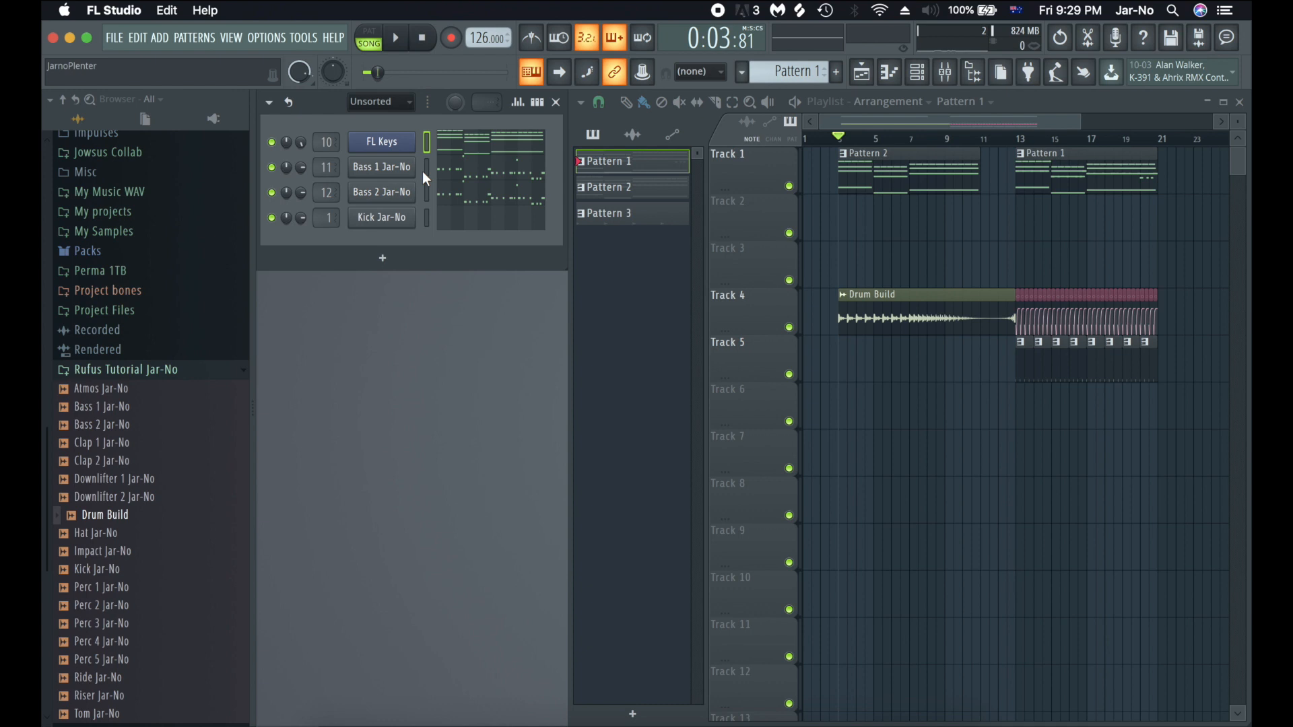
key(super+x)
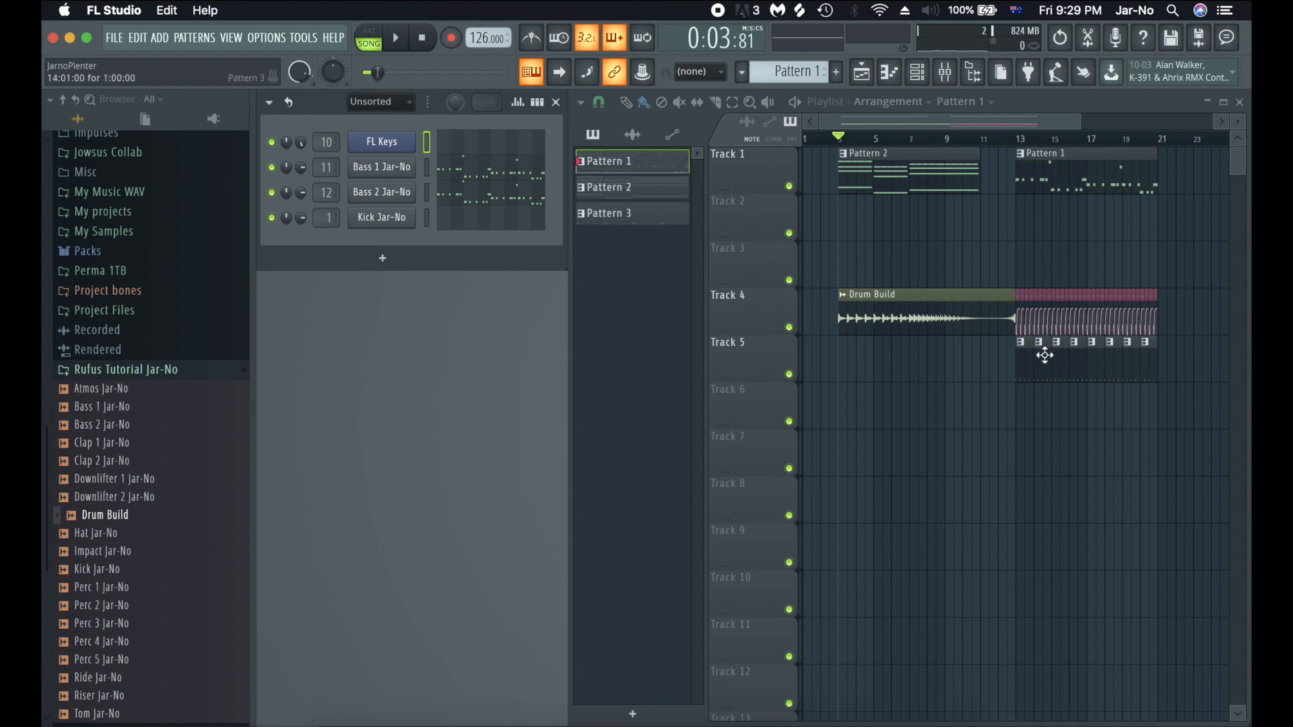
- Stack the clips at bar 13 with Pattern 2 on Track 1 above Pattern 1 on Track 2, and play the section
drag(1063, 162, 1062, 208)
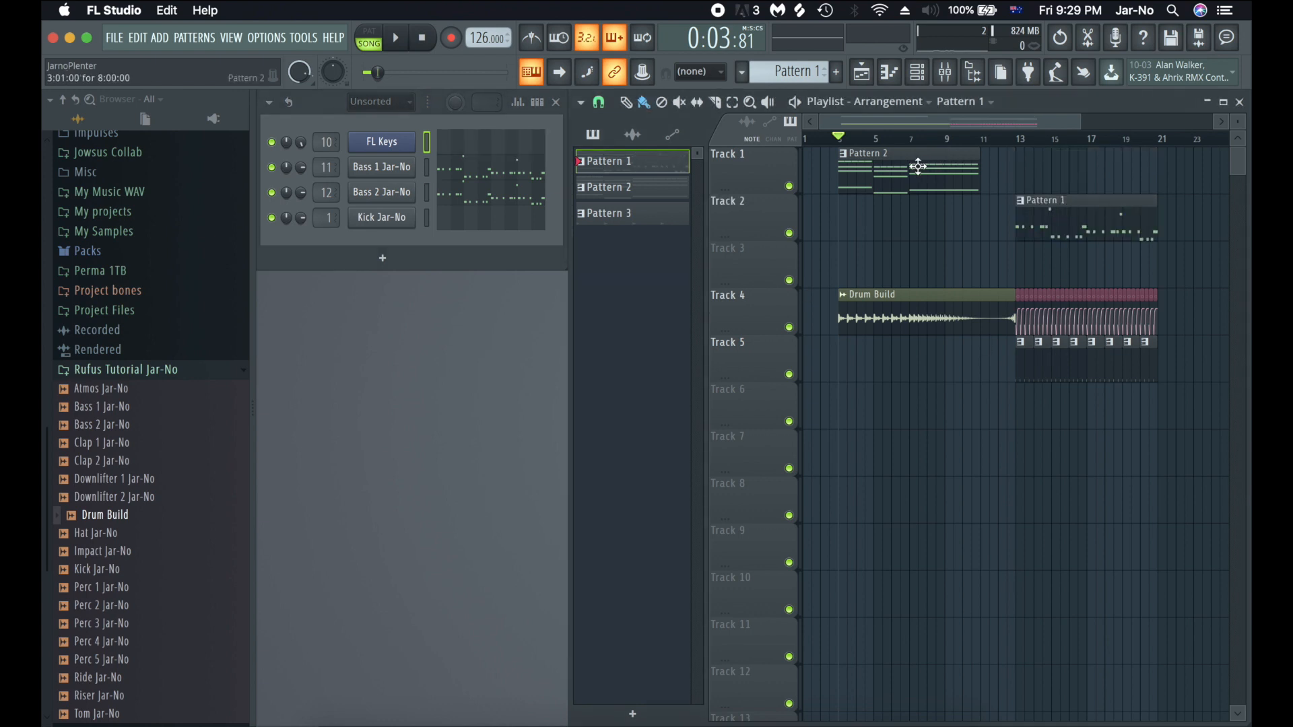
drag(918, 166, 1094, 167)
click(1030, 139)
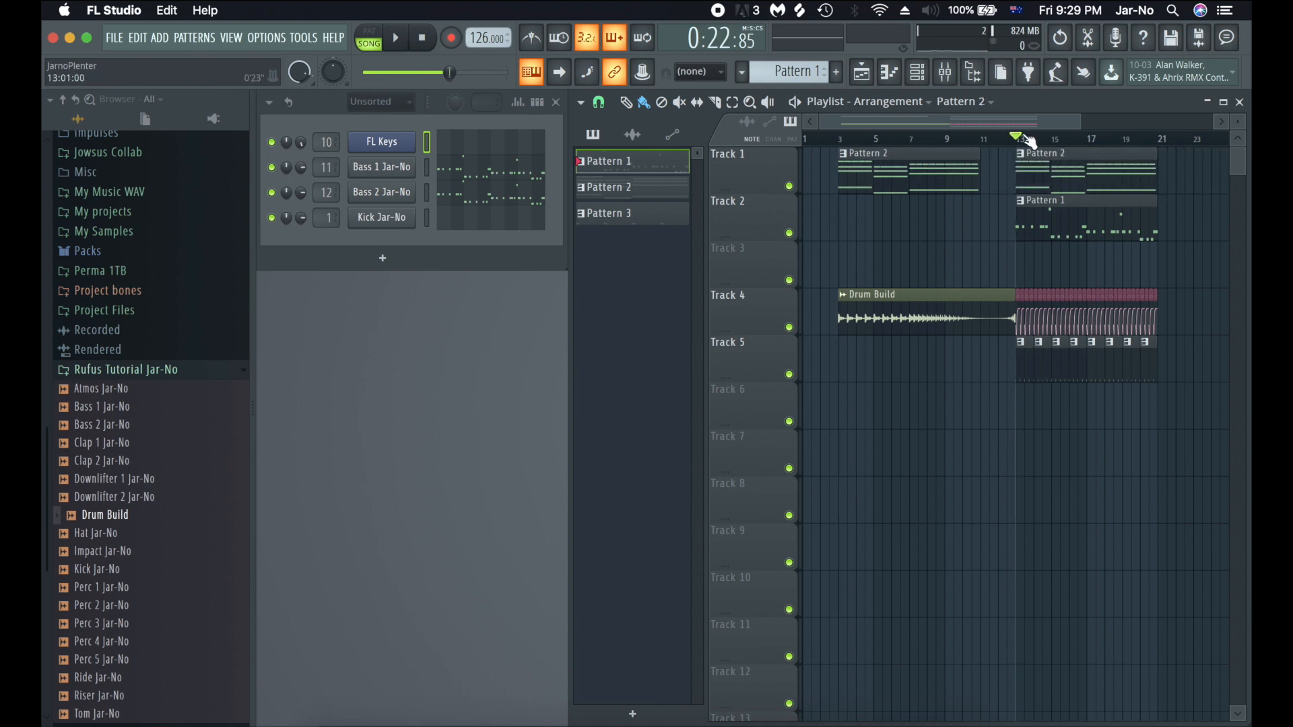
key(space)
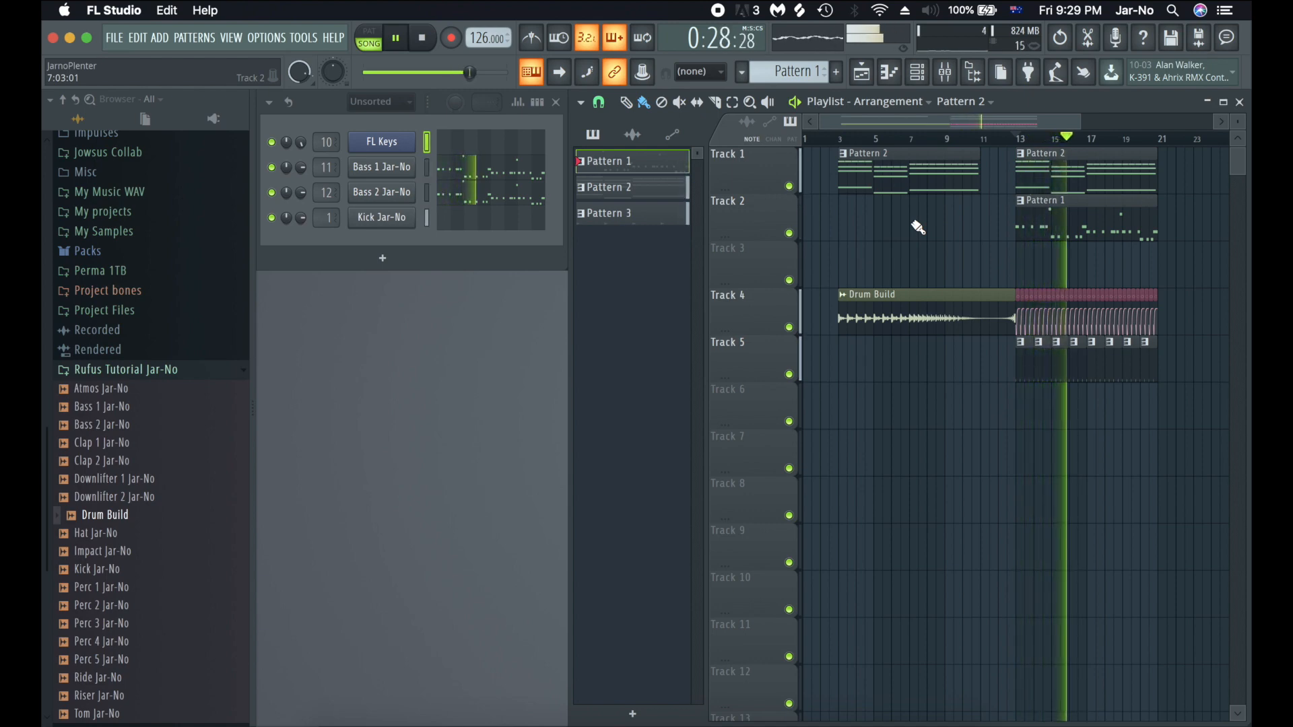
key(space)
- Trim the Pattern 2 clip at bar 3 to its first two bars and repeat it four times up to bar 11
click(841, 139)
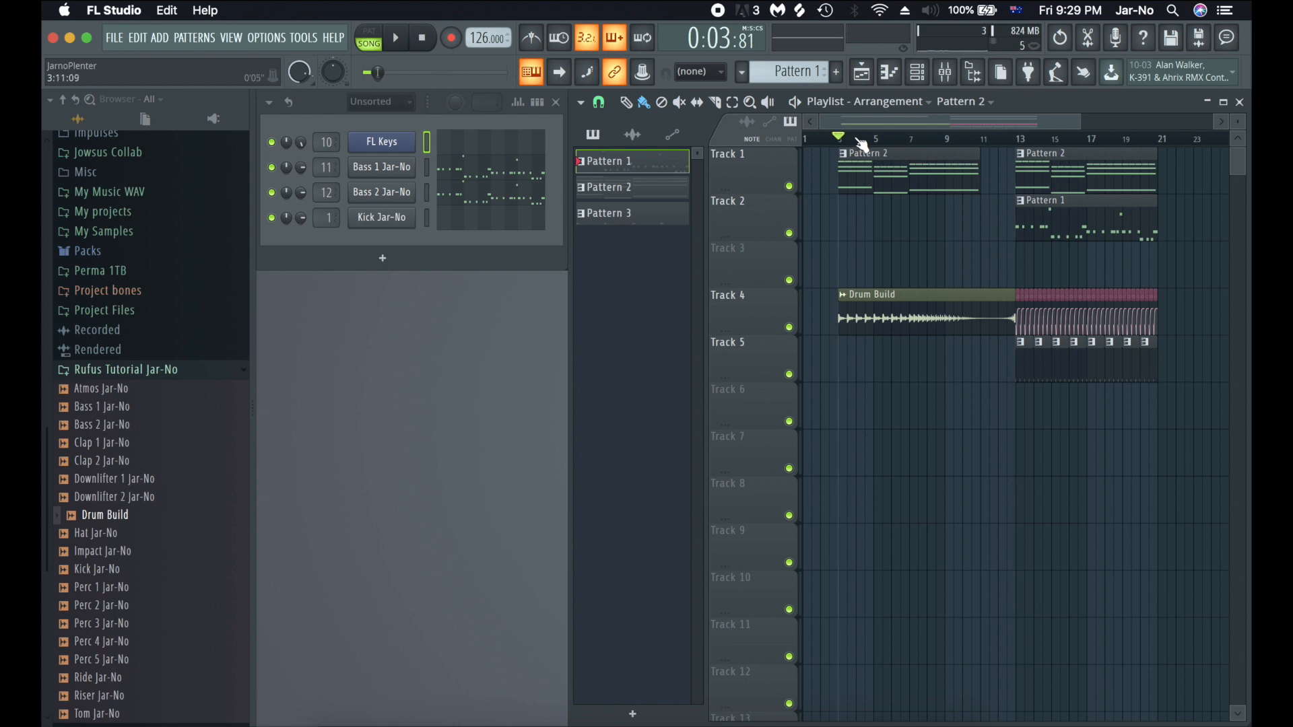
drag(980, 147, 960, 169)
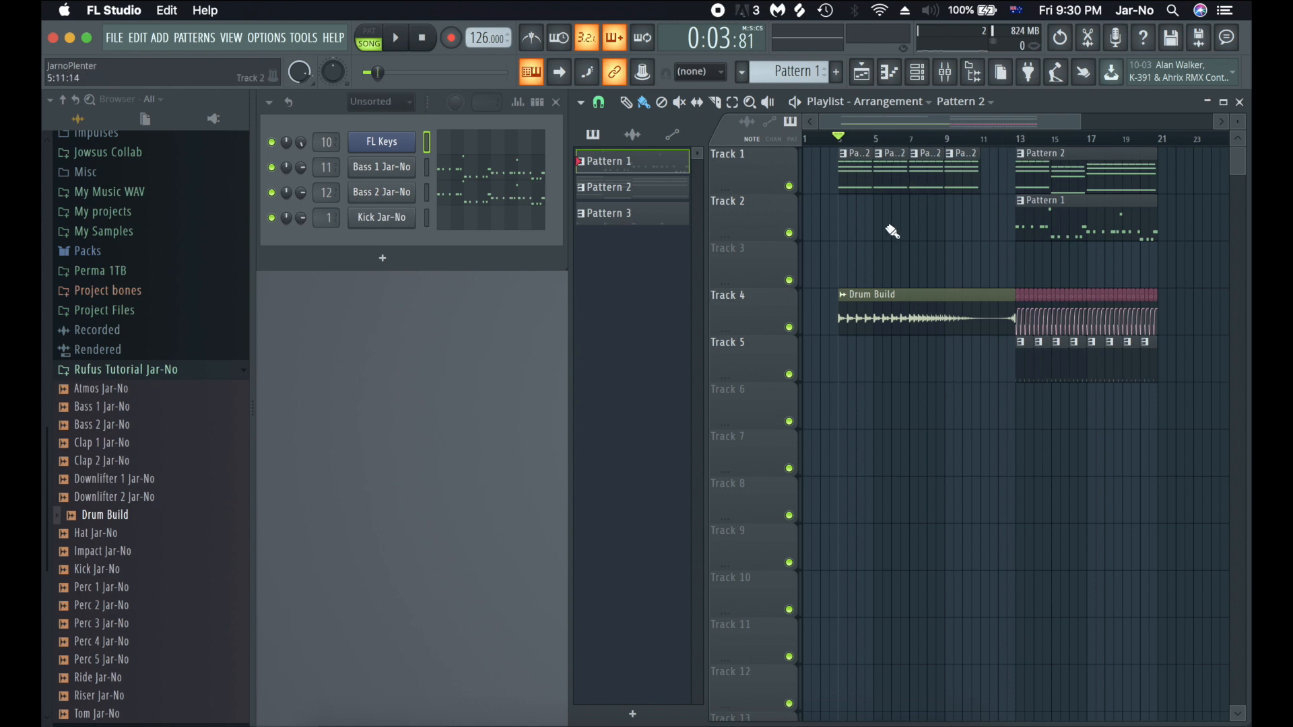
- Route the Drum Build sample to mixer insert 20
double_click(900, 294)
click(874, 288)
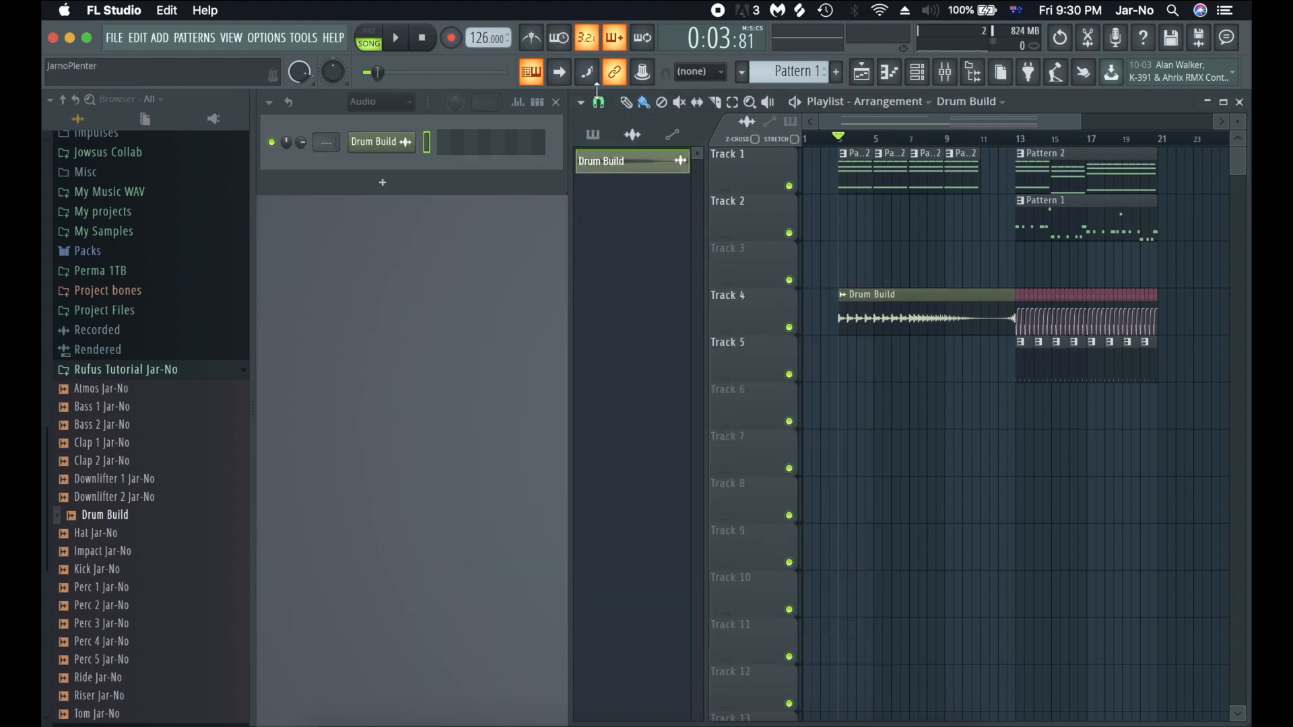
click(945, 71)
click(629, 253)
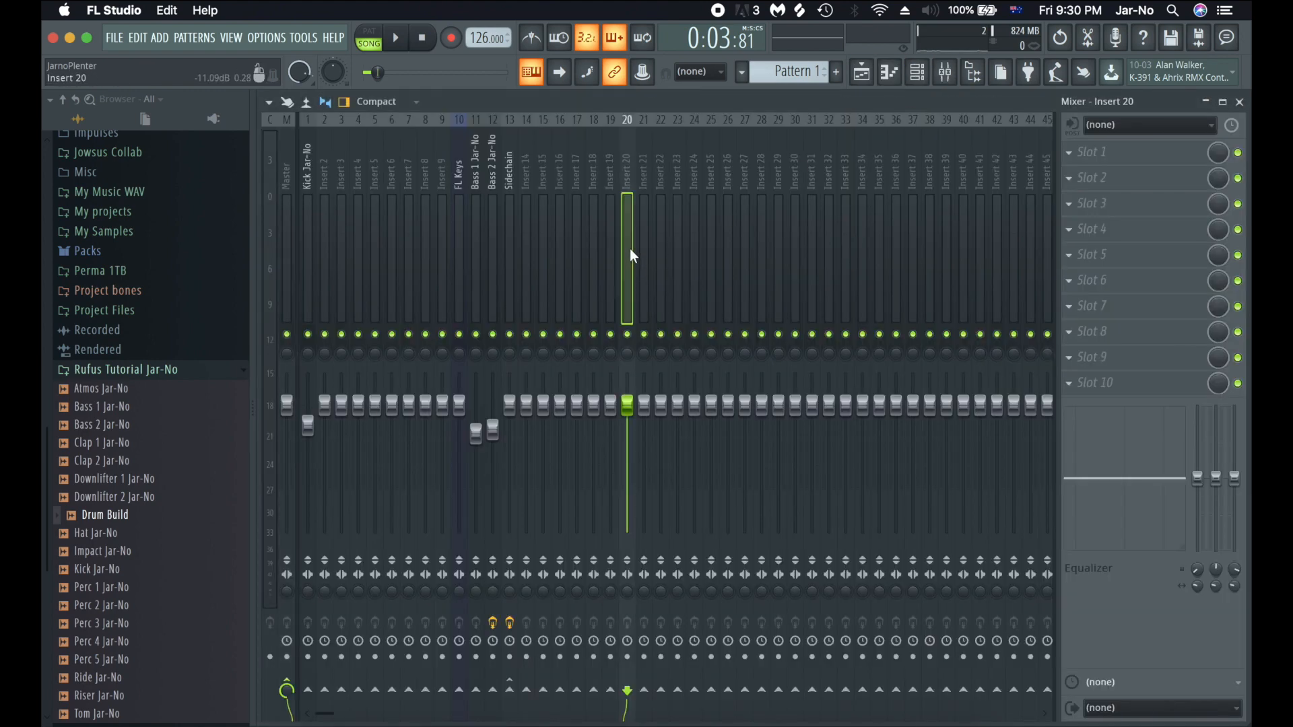
key(ctrl+l)
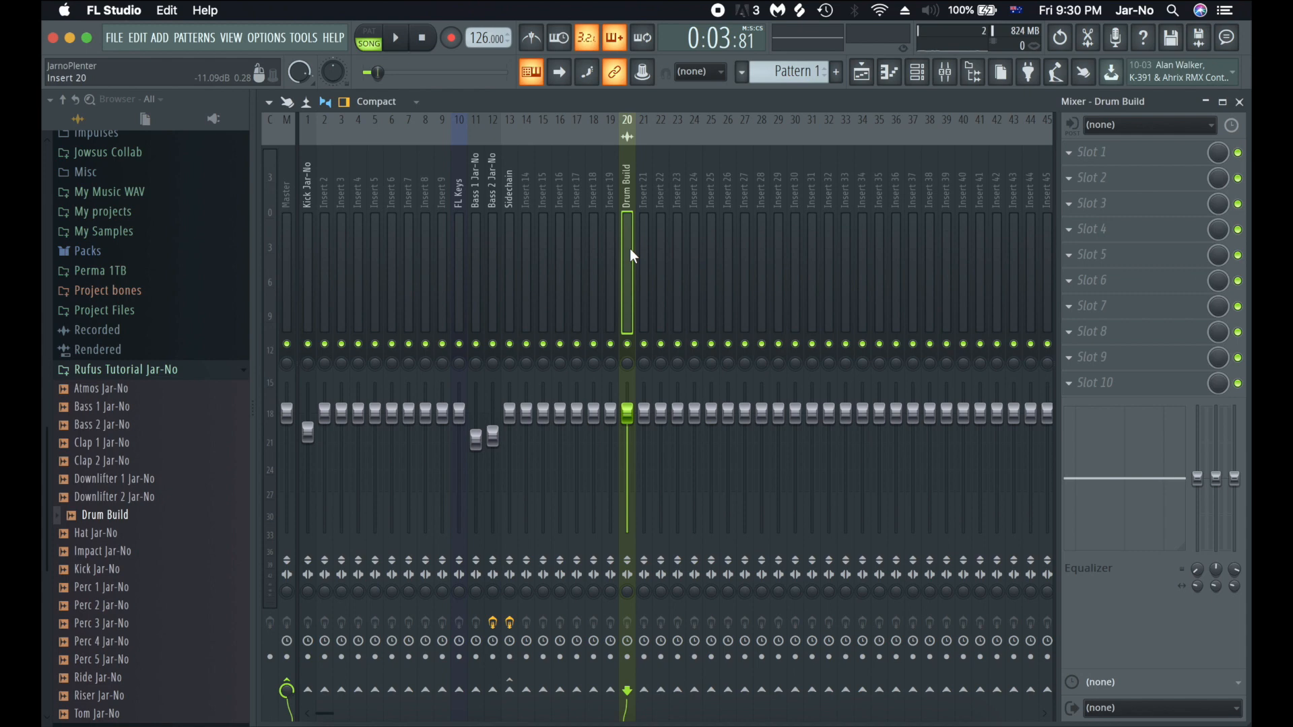
- Play the build-up from bar 3 to the drop at bar 13, collapsing the open browser folders meanwhile
key(F9)
key(space)
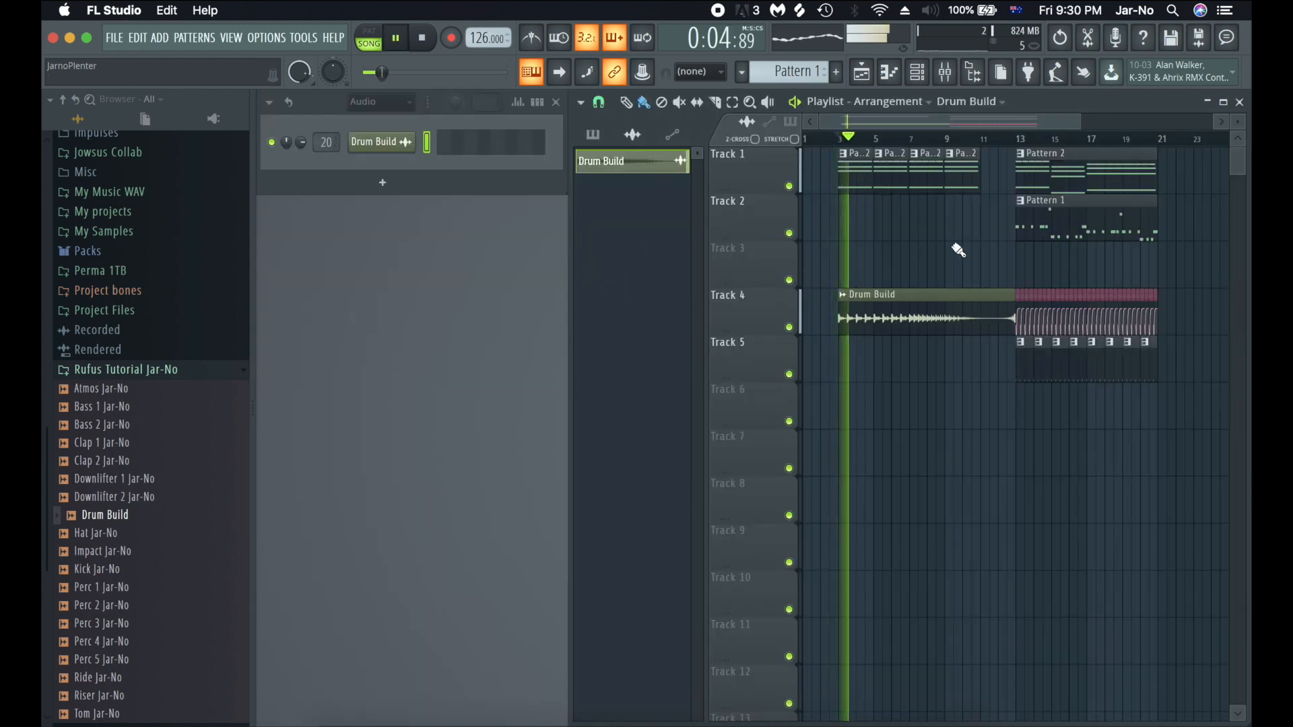
click(51, 99)
click(63, 99)
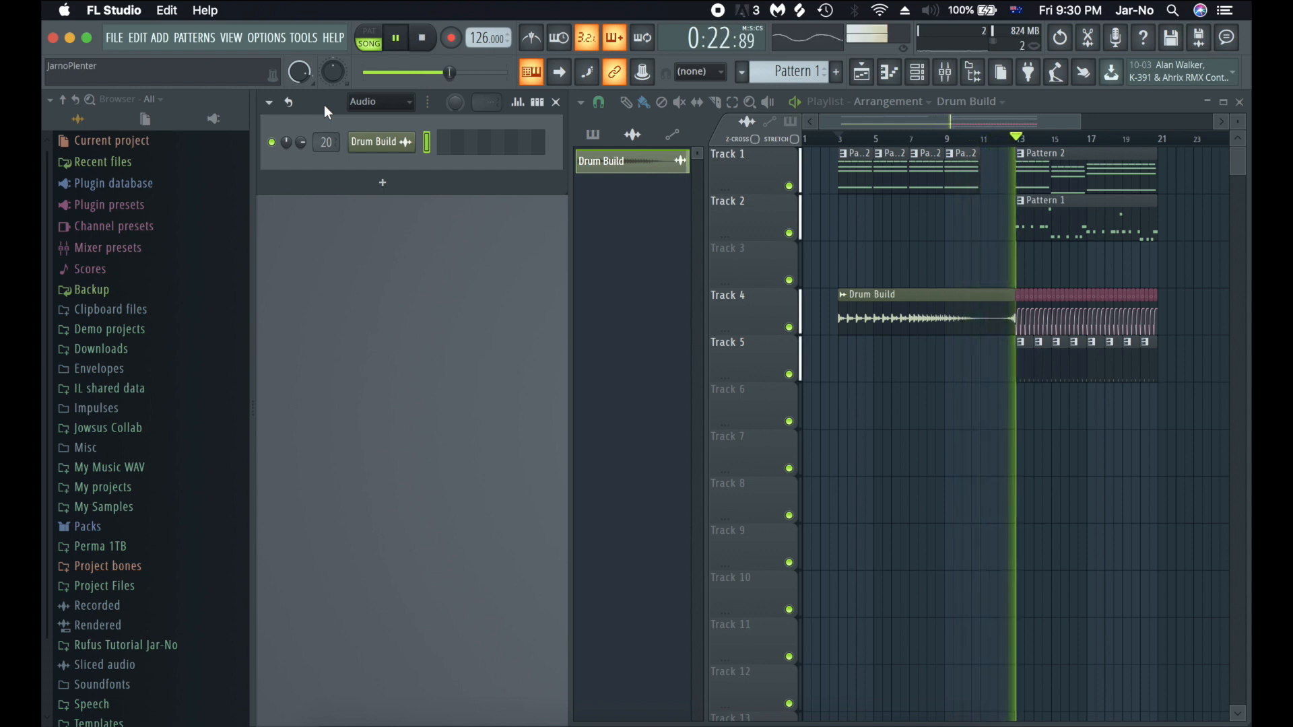
key(space)
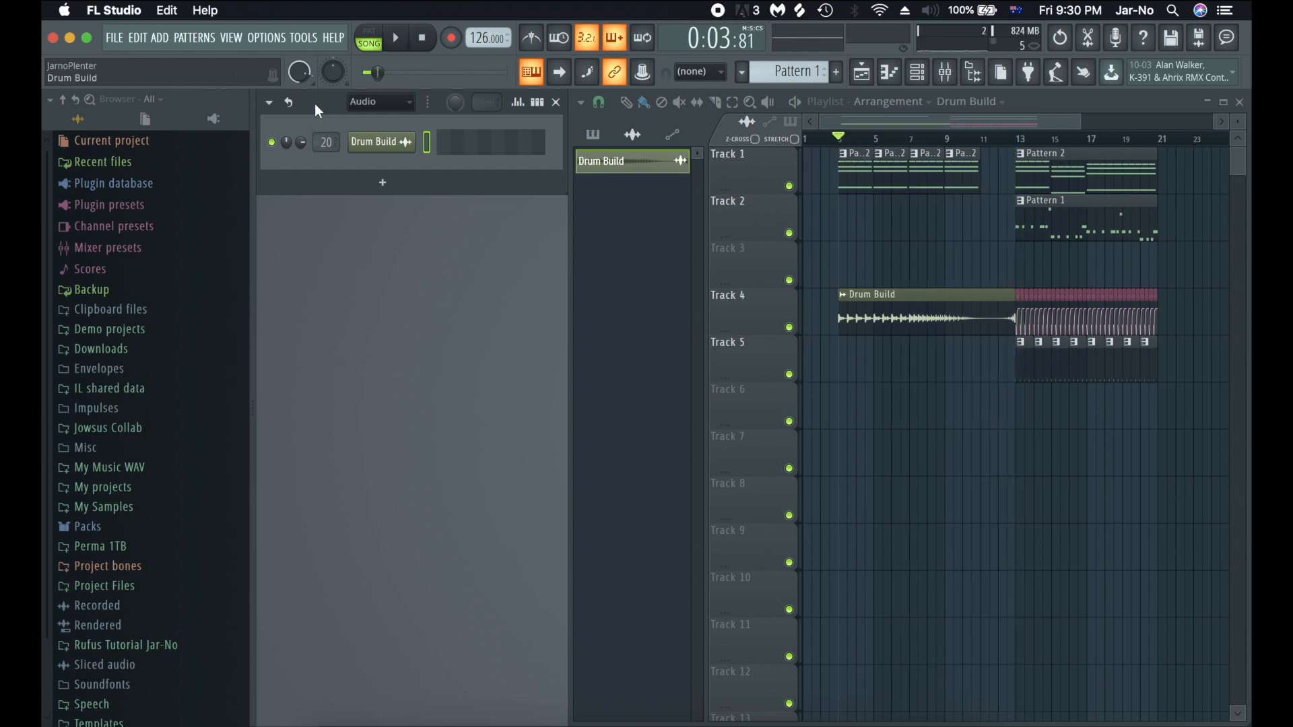
- Load Fruity Reeverb 2 into the first effect slot of the FL Keys mixer track
click(945, 72)
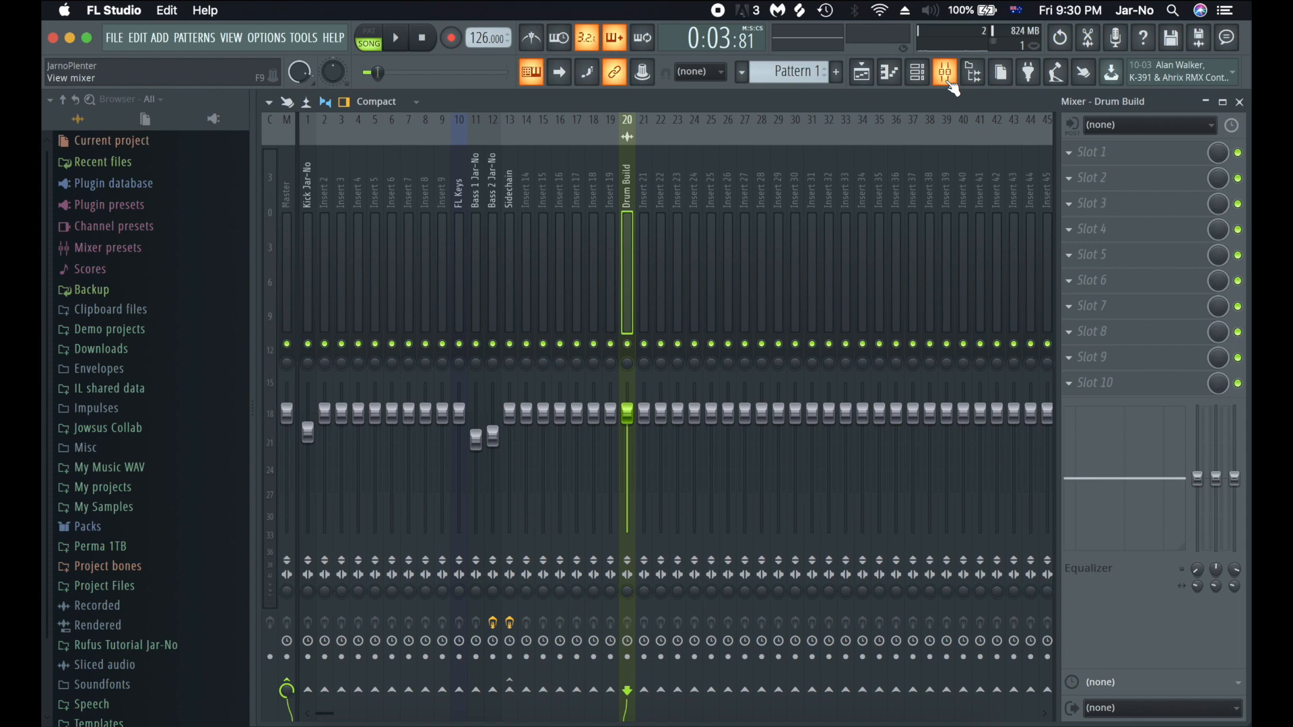
click(456, 231)
click(1097, 155)
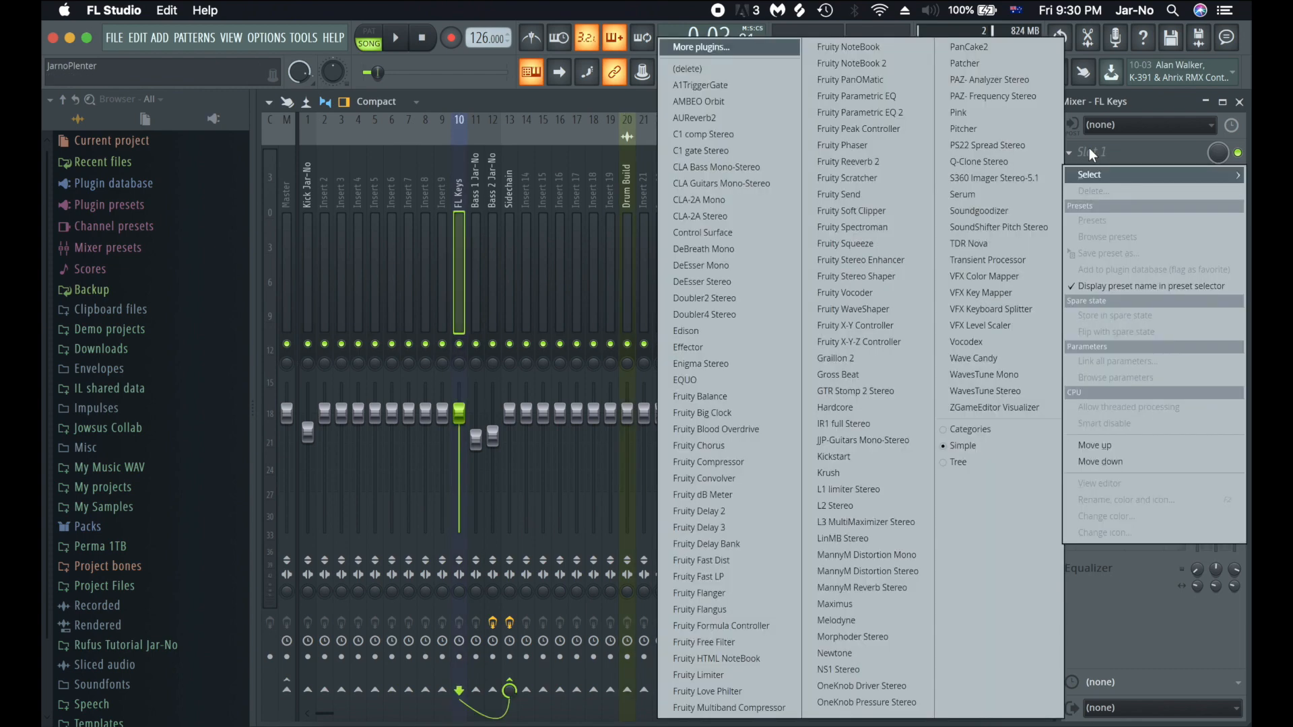
click(877, 158)
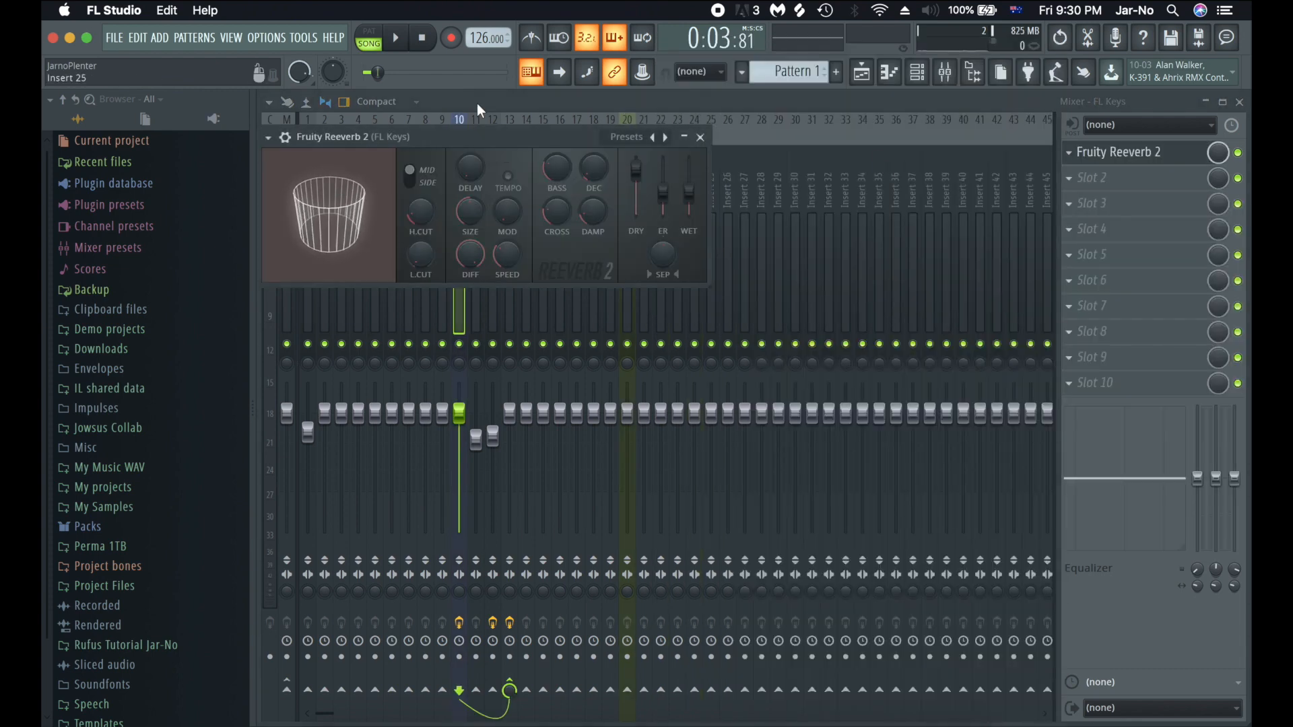
drag(492, 138, 531, 121)
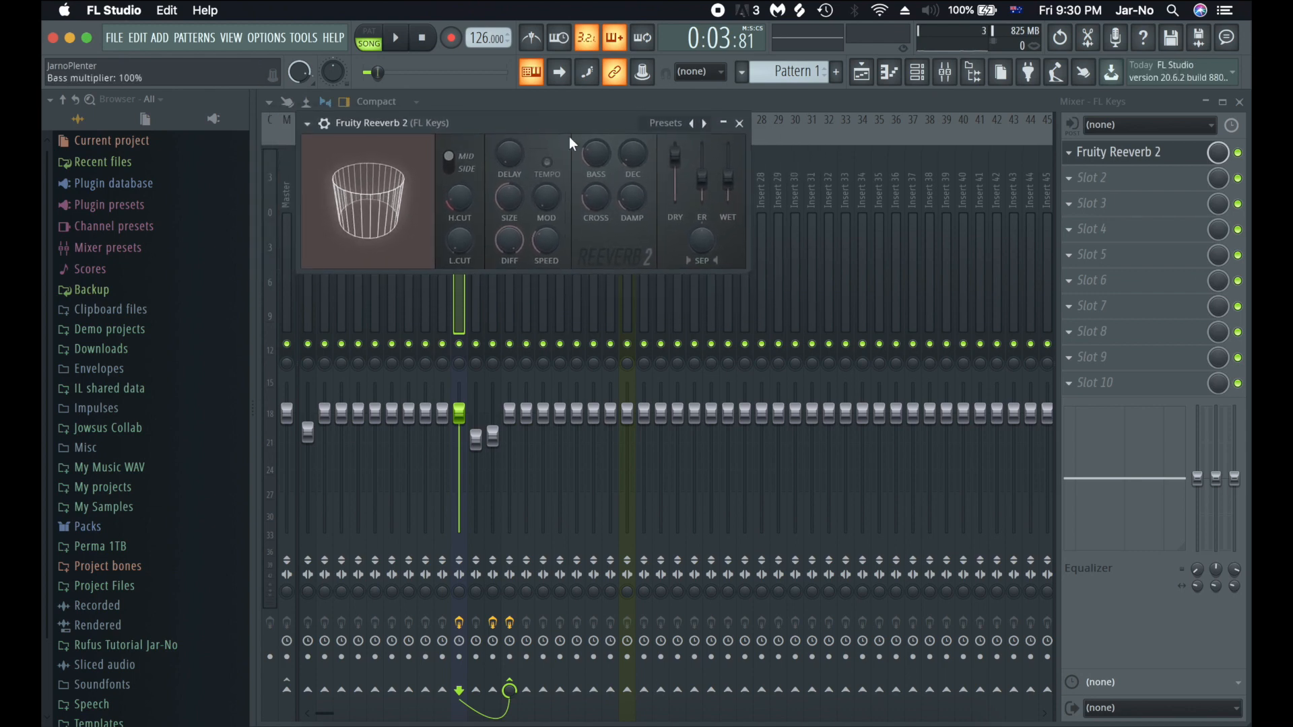
- Raise the reverb's high cut and decay, adjust its low cut, and set wet to maximum, dry to 0% and room size to 61
drag(458, 199, 458, 182)
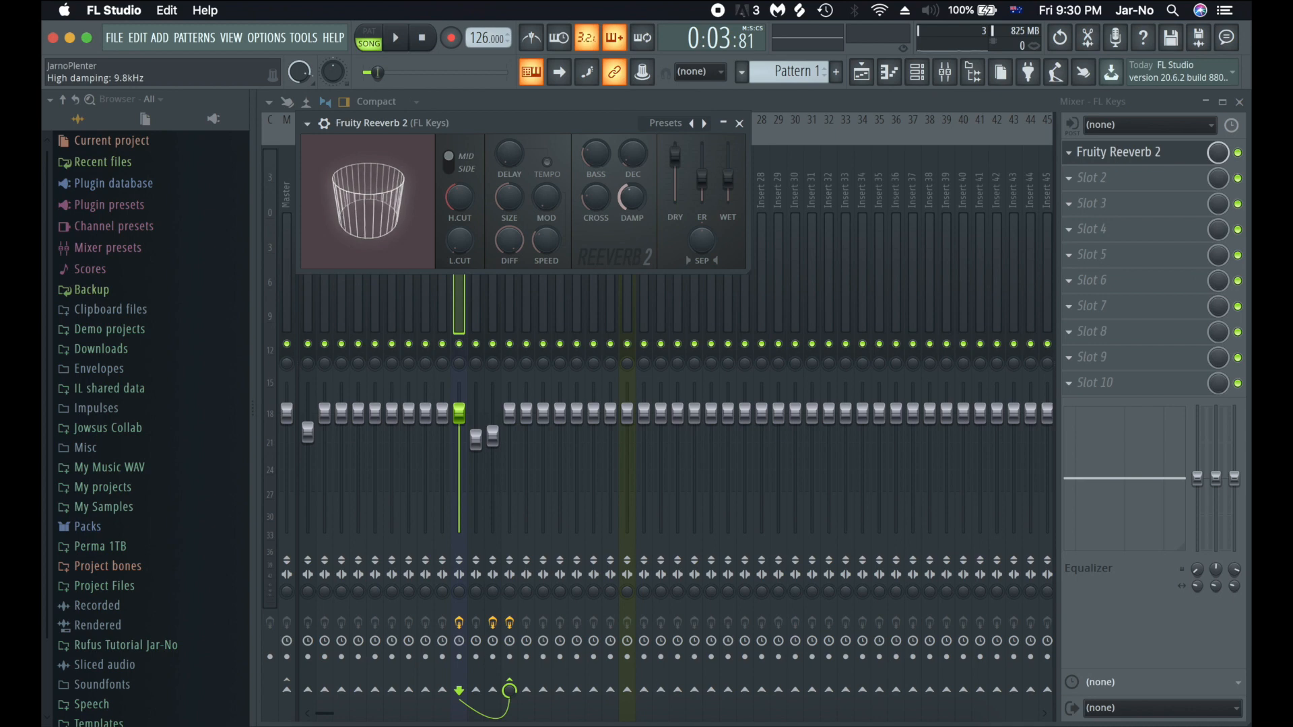
mouse_move(458, 241)
mouse_down()
mouse_move(458, 229)
mouse_move(456, 240)
mouse_up()
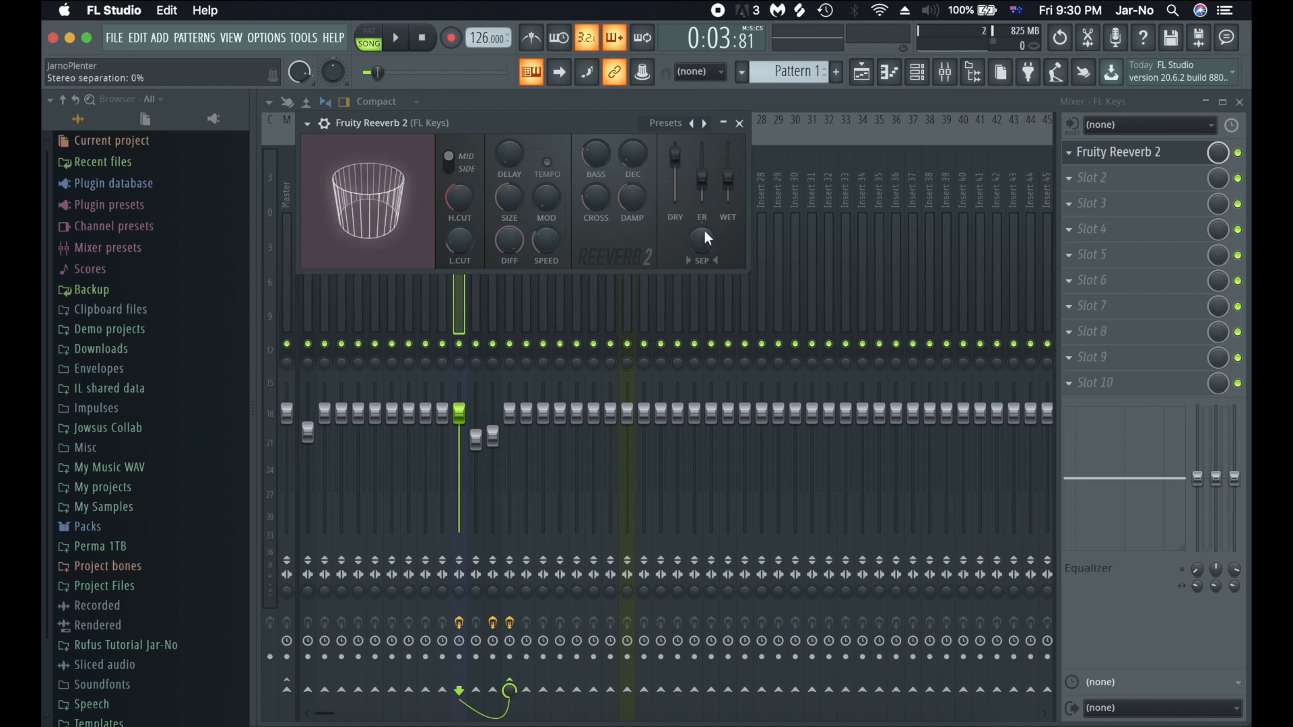
right_click(740, 184)
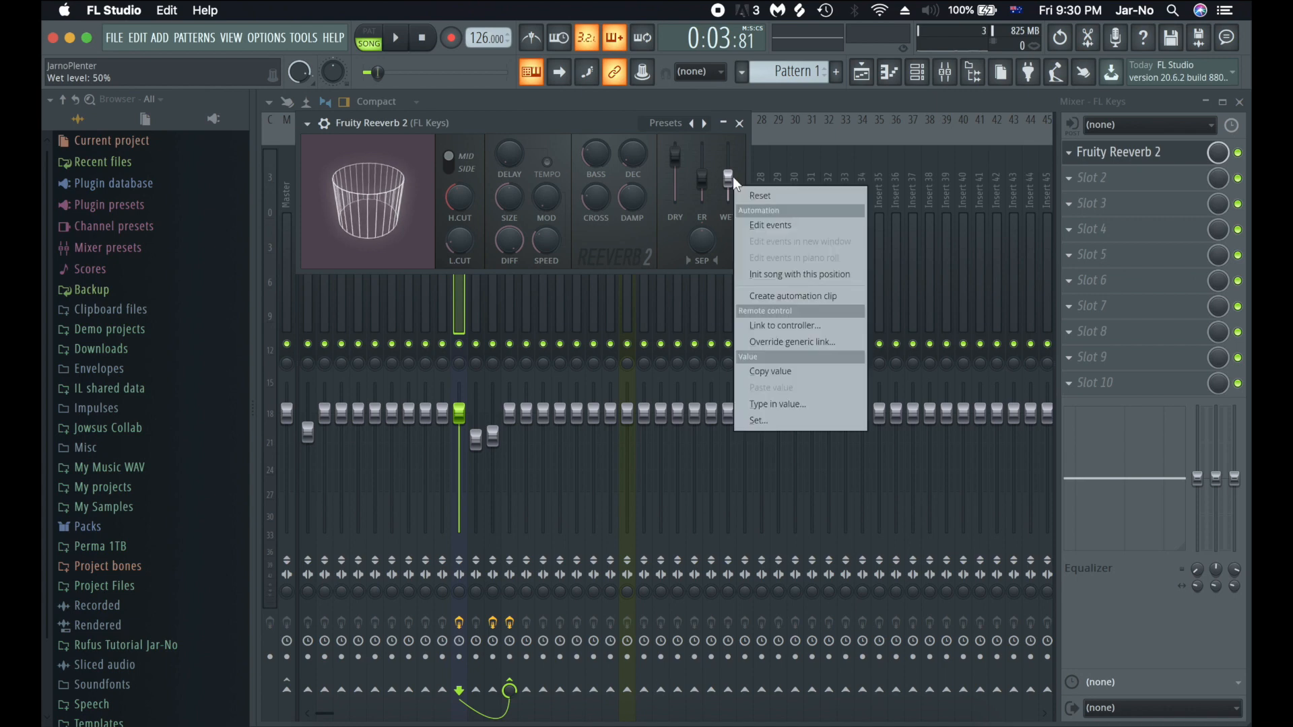
click(761, 199)
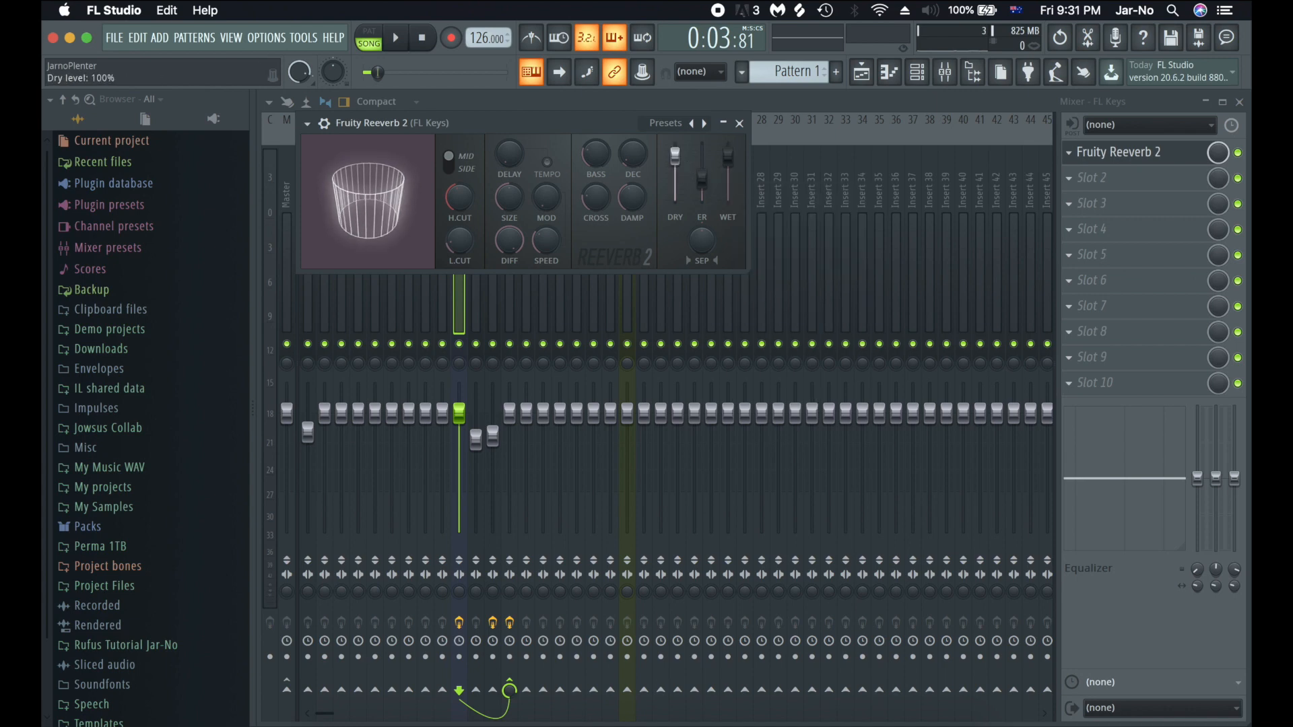
drag(681, 163, 676, 200)
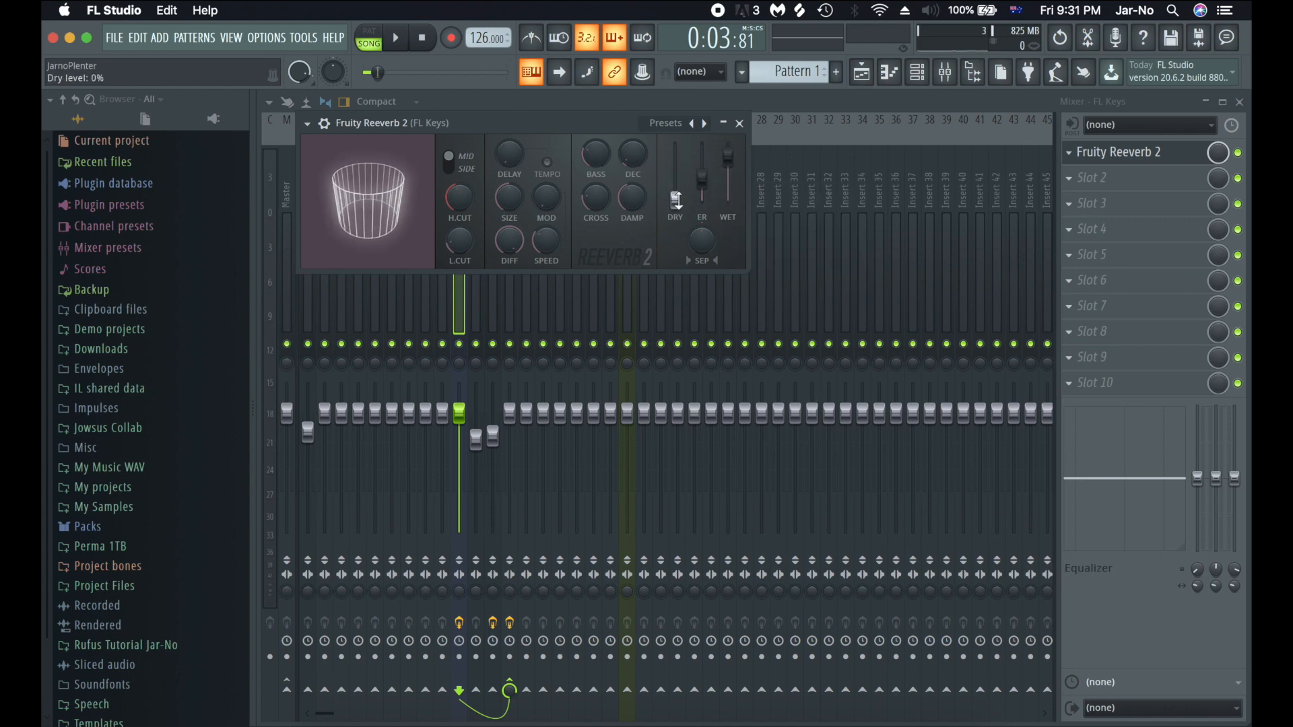
mouse_move(515, 191)
mouse_down()
mouse_move(515, 173)
mouse_move(514, 192)
mouse_up()
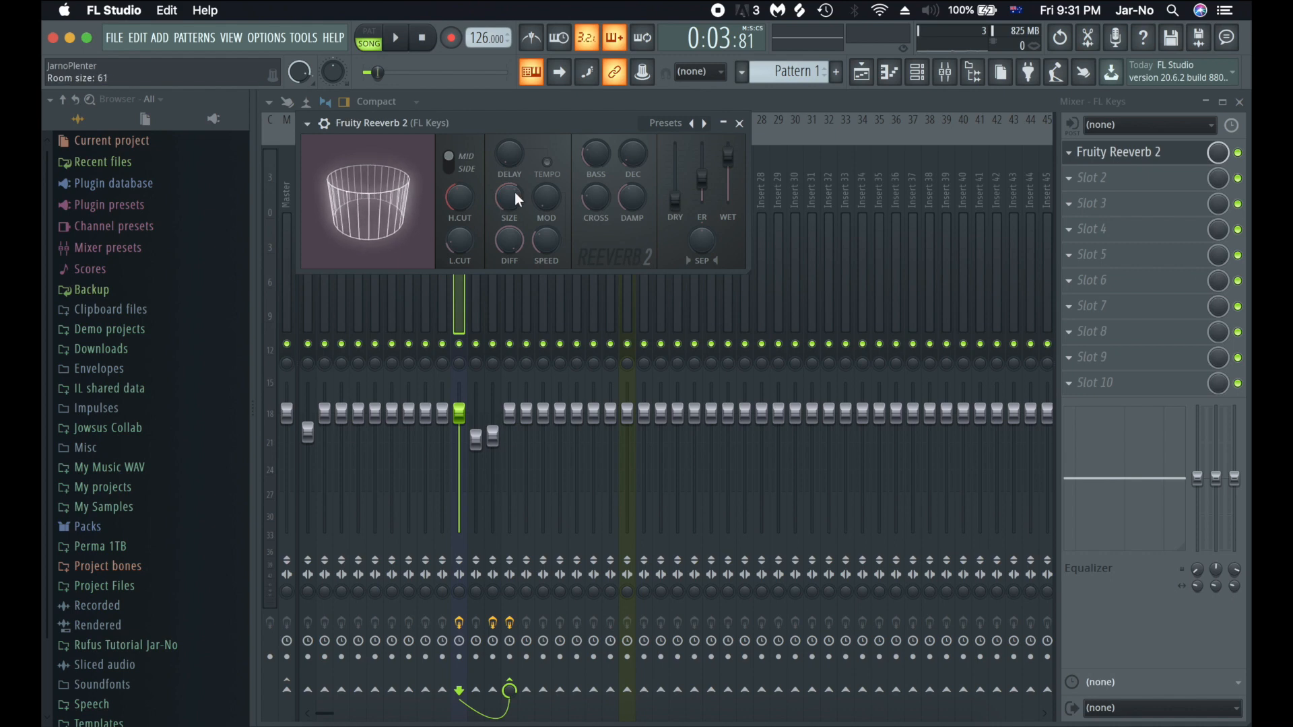
mouse_move(634, 154)
mouse_down()
mouse_move(634, 134)
mouse_move(637, 149)
mouse_up()
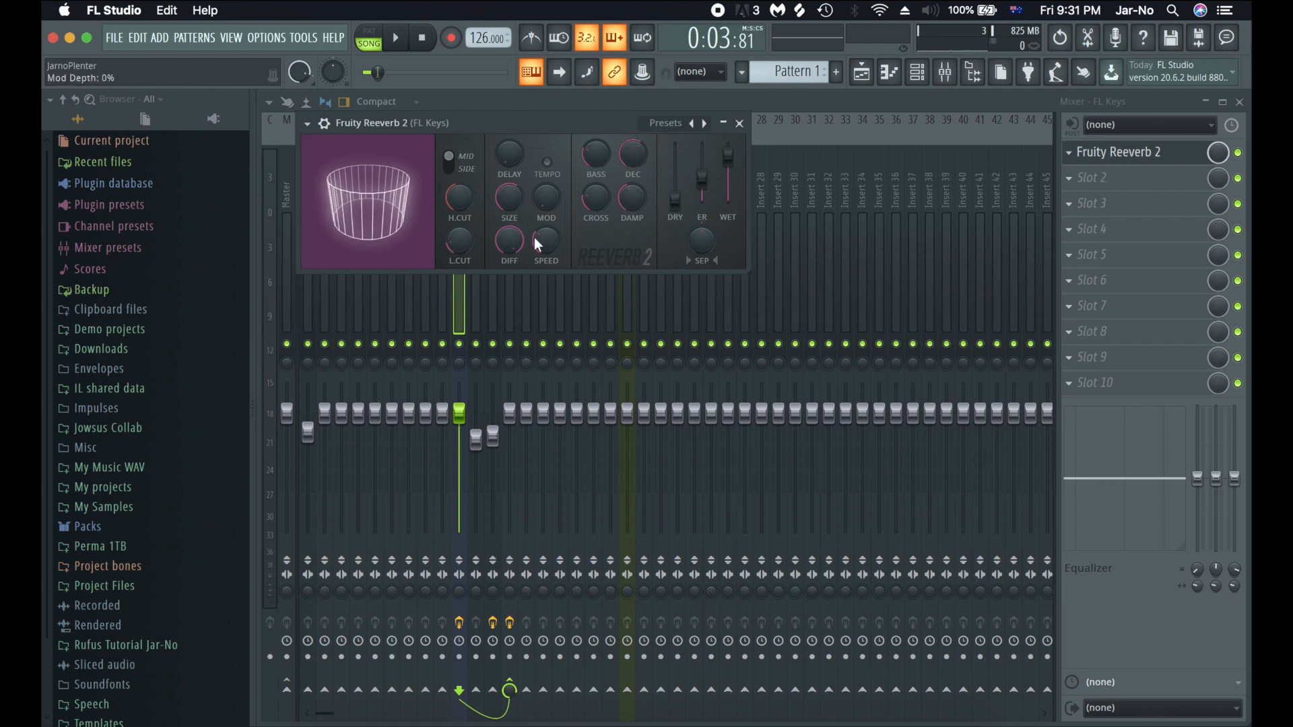
- Solo the FL Keys mixer track, play it to hear the reverb, and review the Fruity Reeverb 2 settings
right_click(464, 346)
key(space)
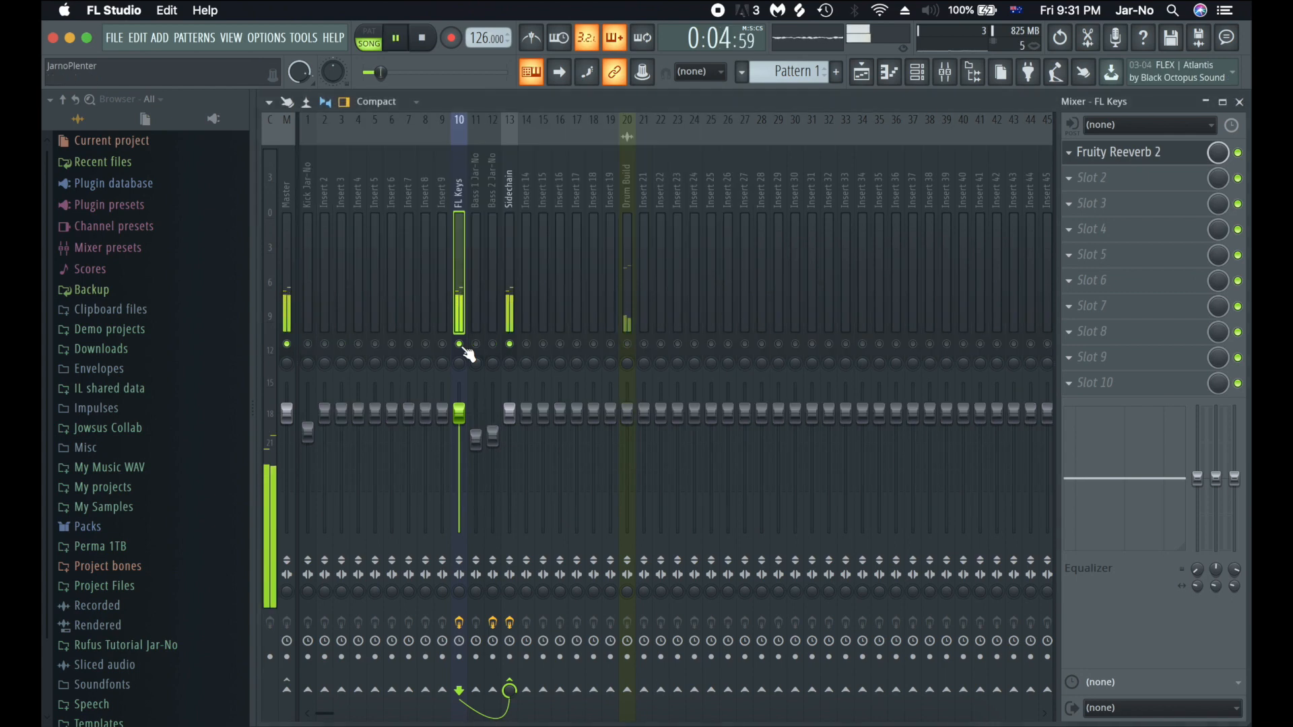
key(space)
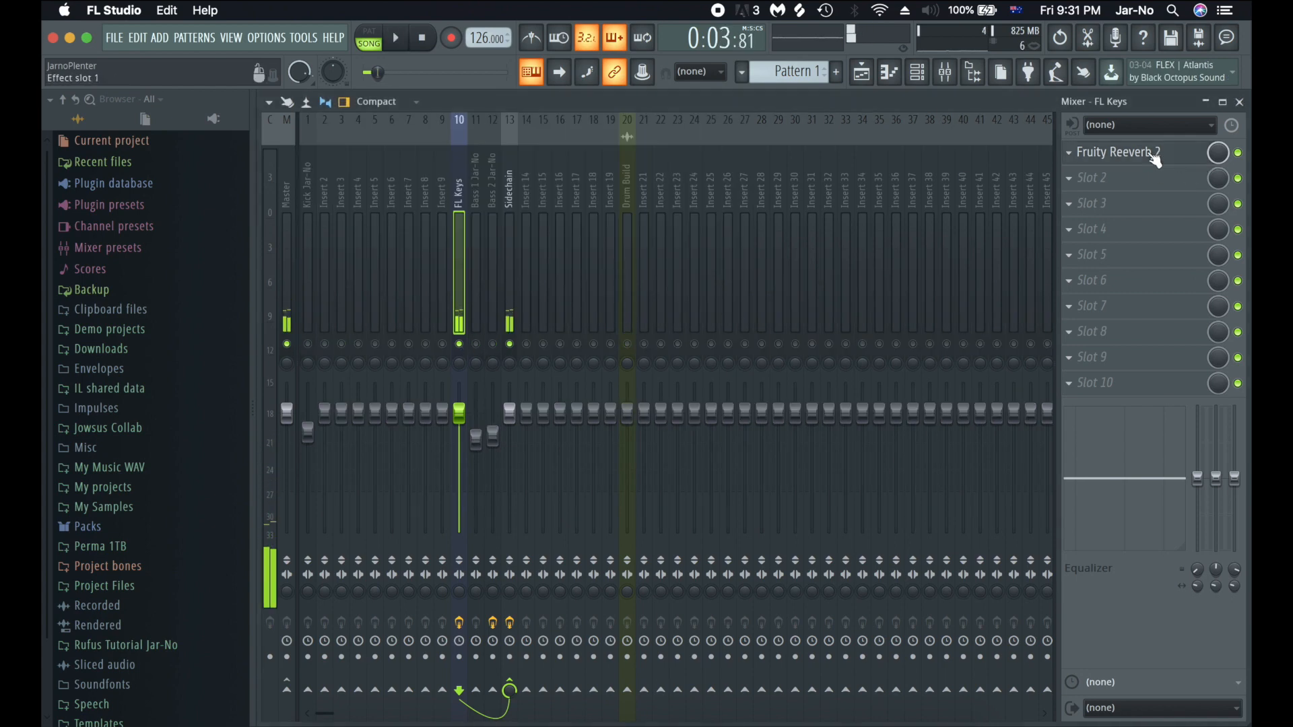
click(1149, 154)
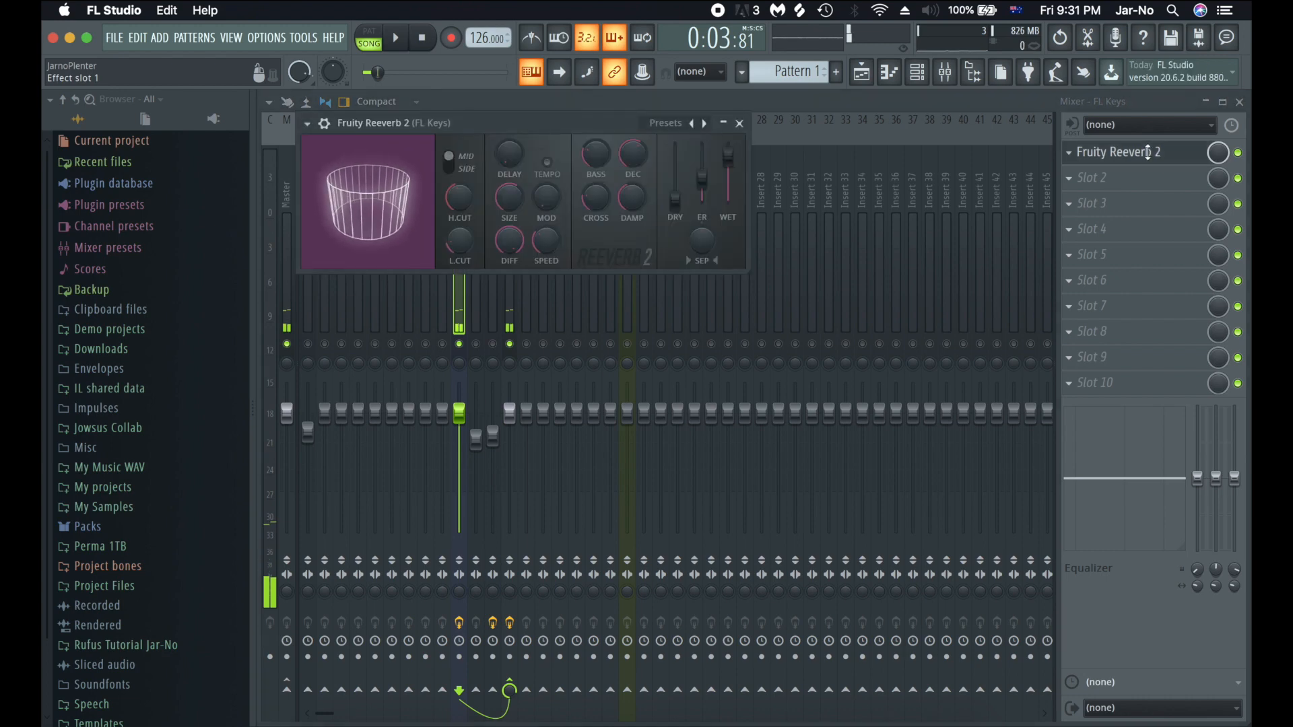
click(740, 125)
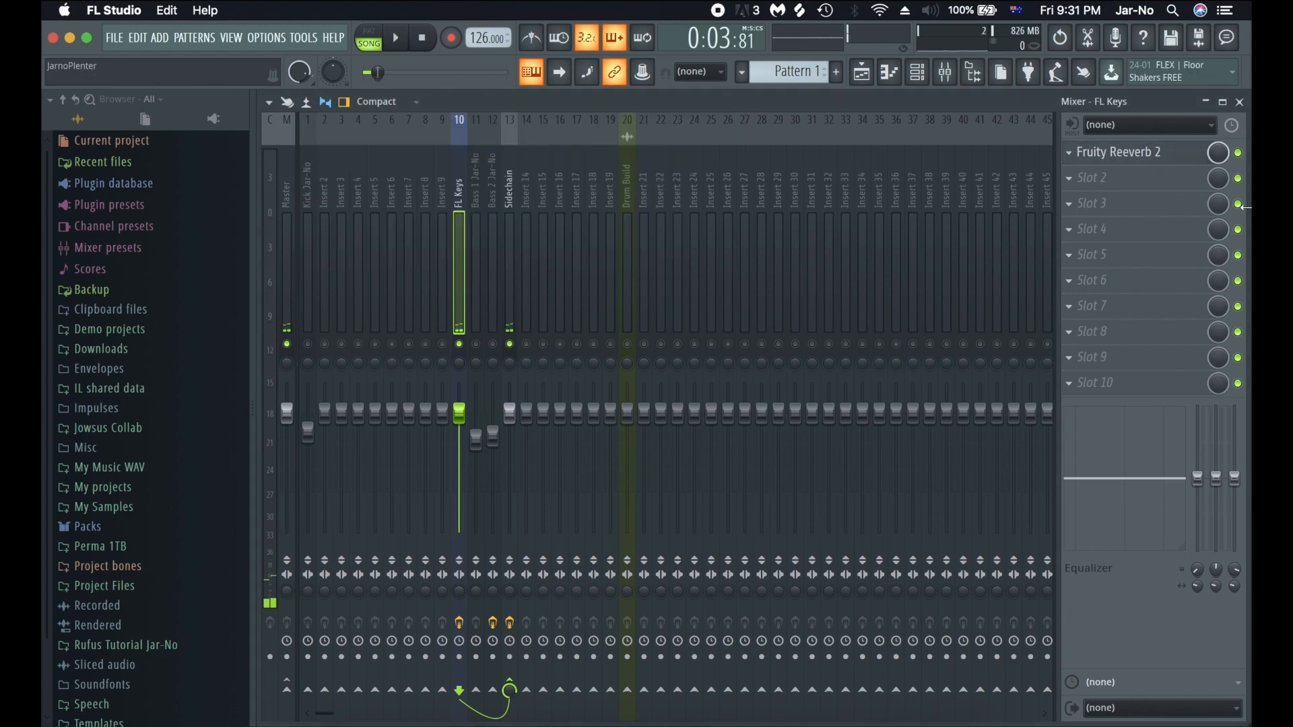
- Create an automation clip for the Fruity Reeverb 2 mix level on FL Keys and move it to Track 8
right_click(1219, 155)
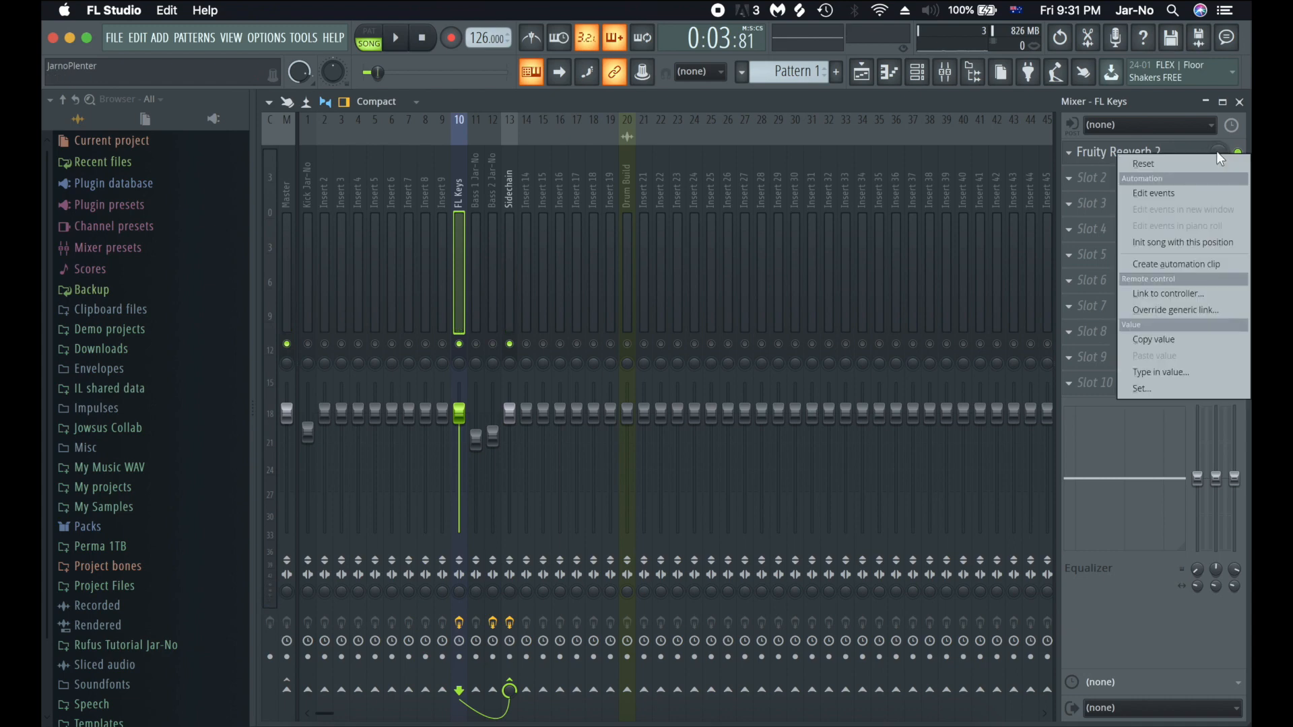
click(1193, 262)
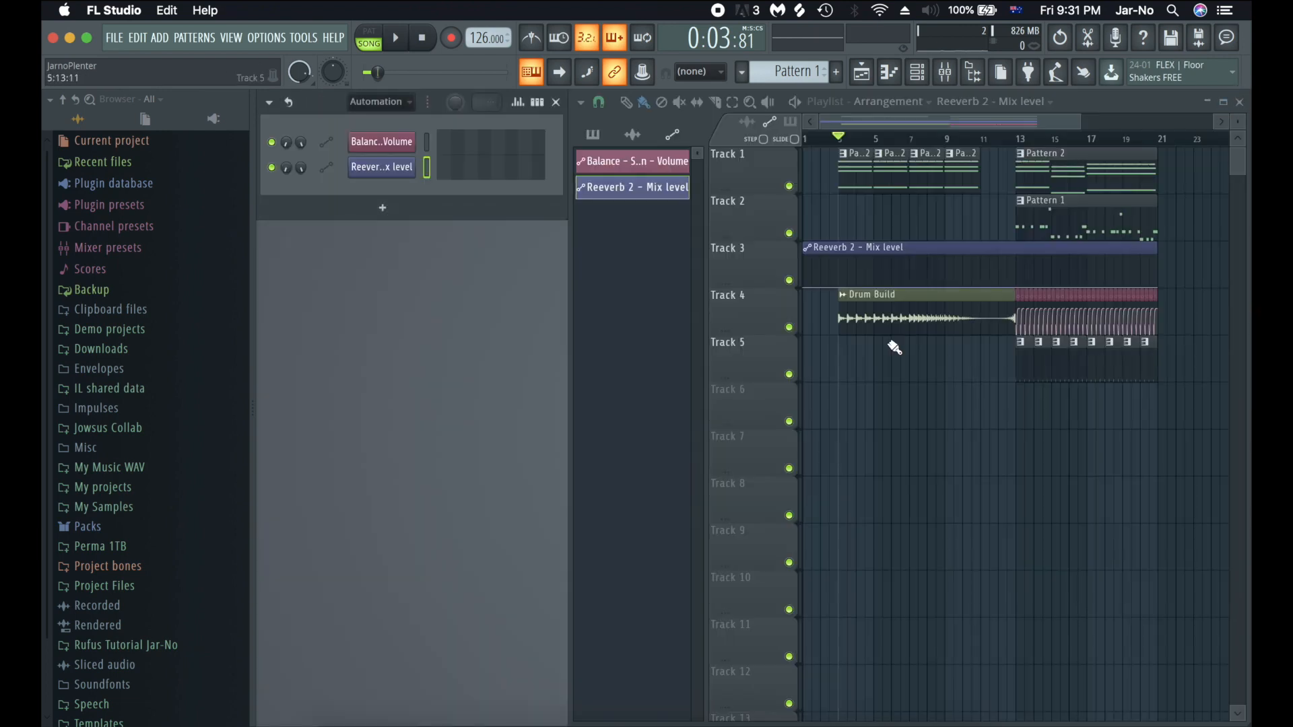
drag(914, 245, 852, 456)
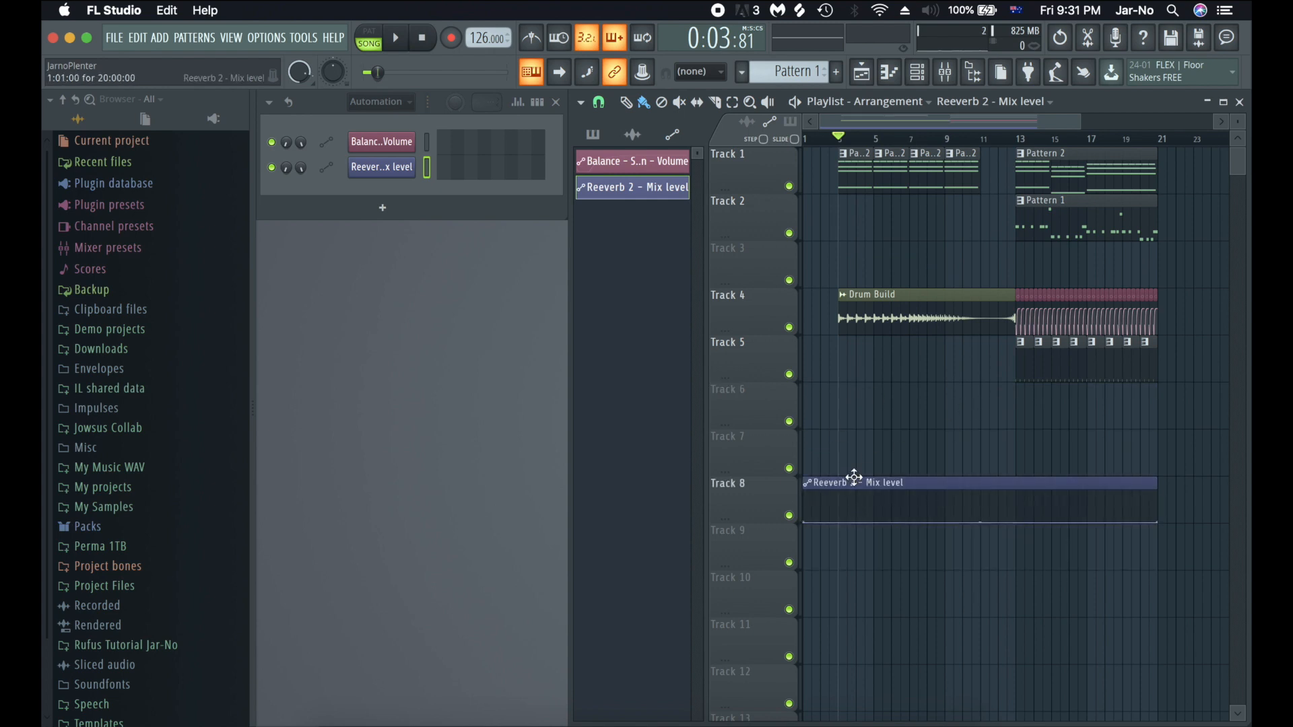
- Shape the reverb mix automation from 0% at bar 3 through a curved rise to bar 11, then 74% at bar 13, and play it
right_click(841, 516)
drag(840, 515, 840, 524)
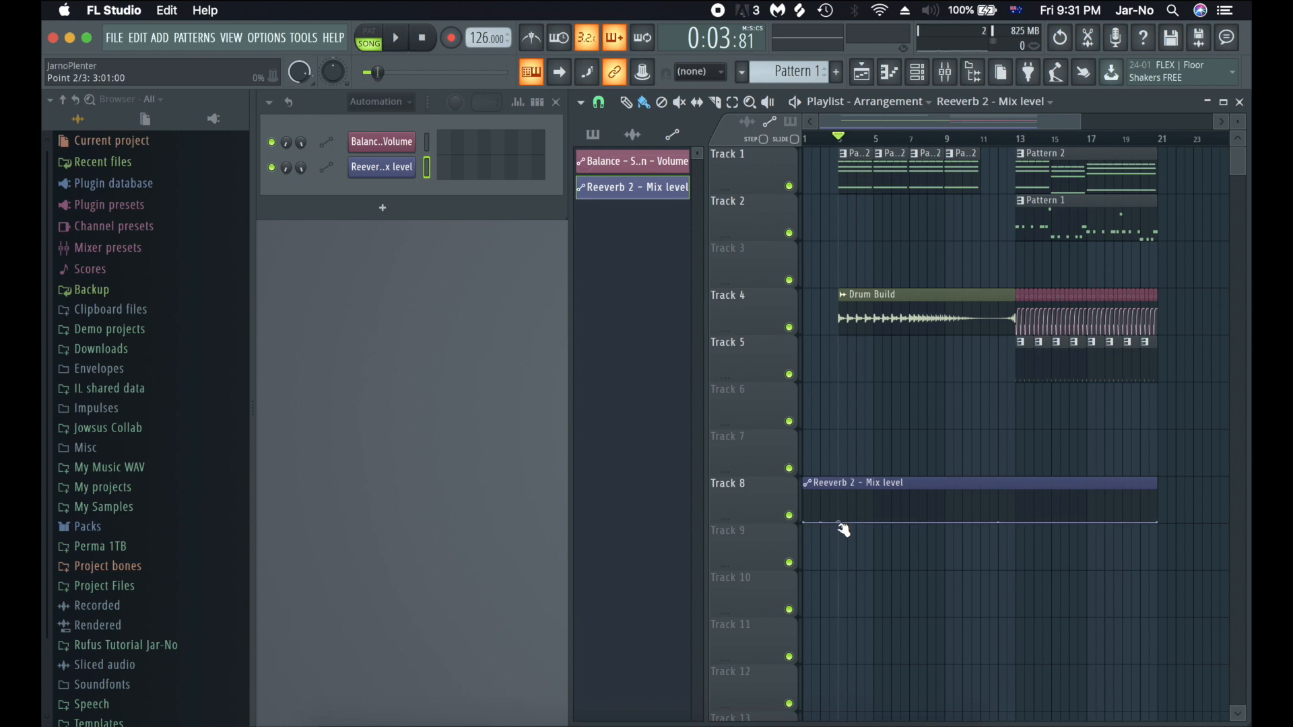
right_click(984, 499)
drag(985, 499, 888, 513)
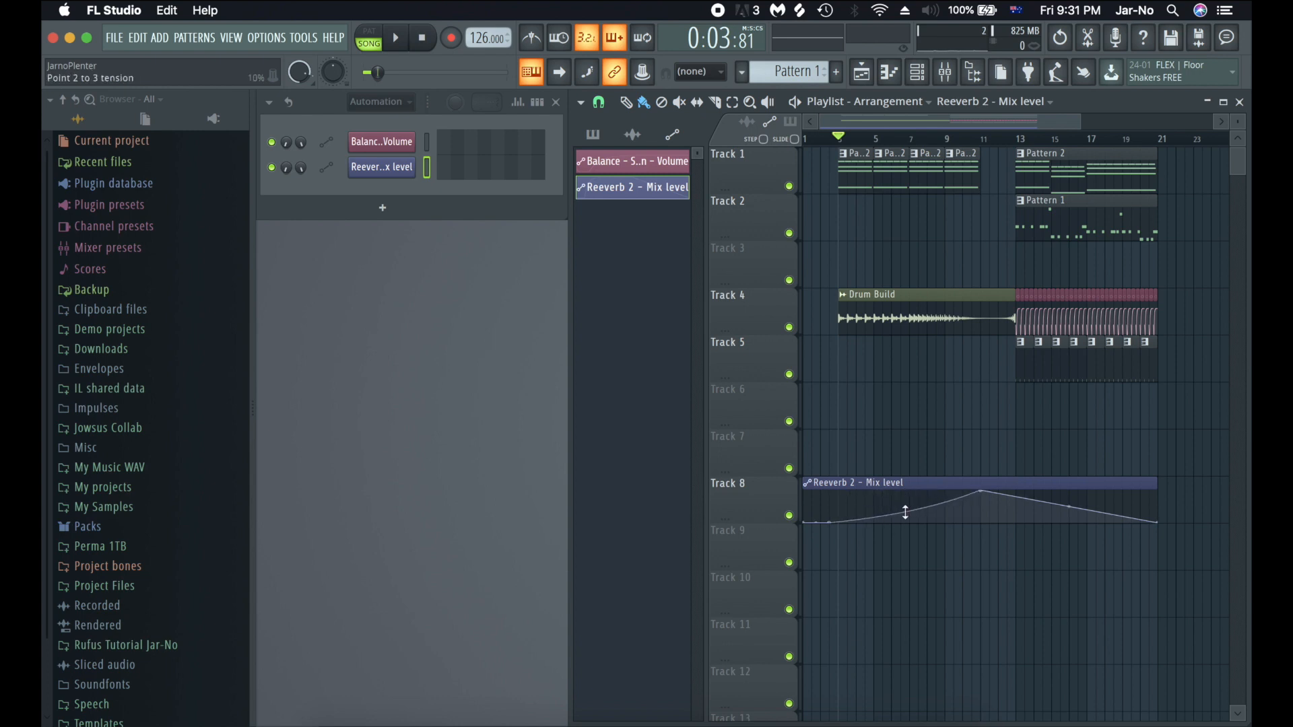
right_click(1007, 503)
drag(1091, 511, 1091, 492)
drag(1157, 522, 1165, 502)
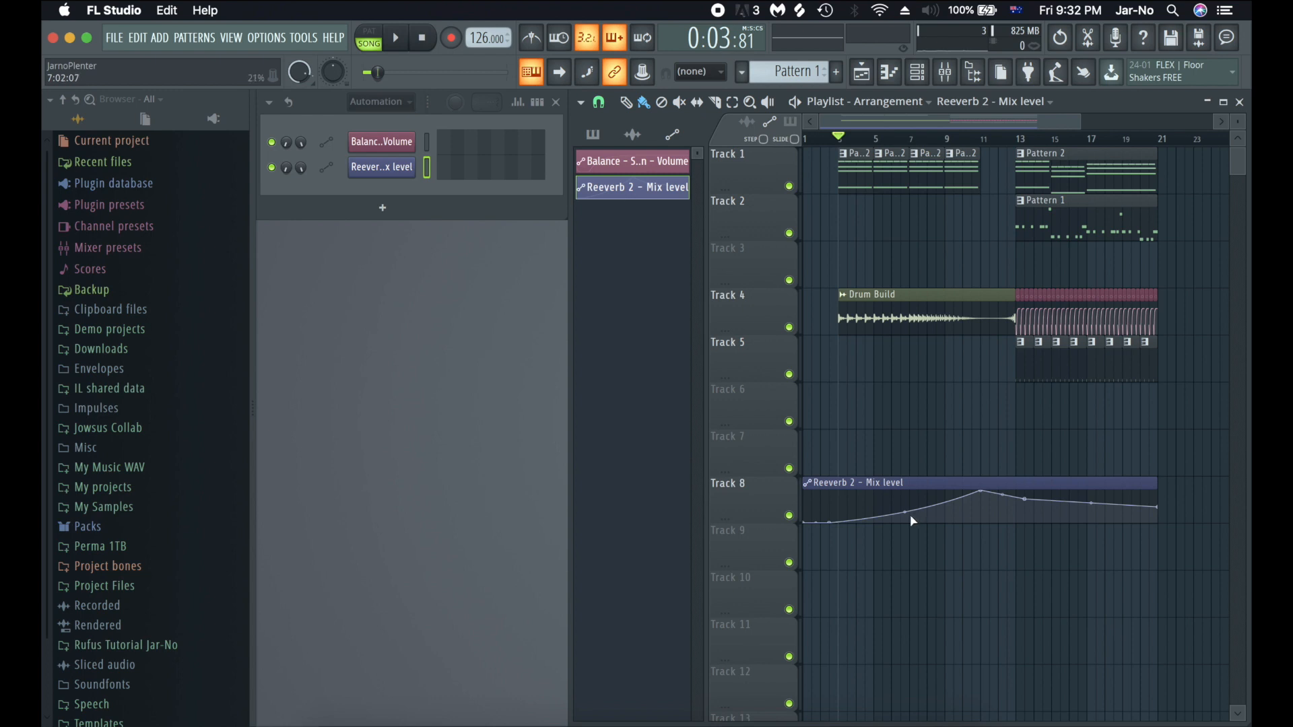
key(space)
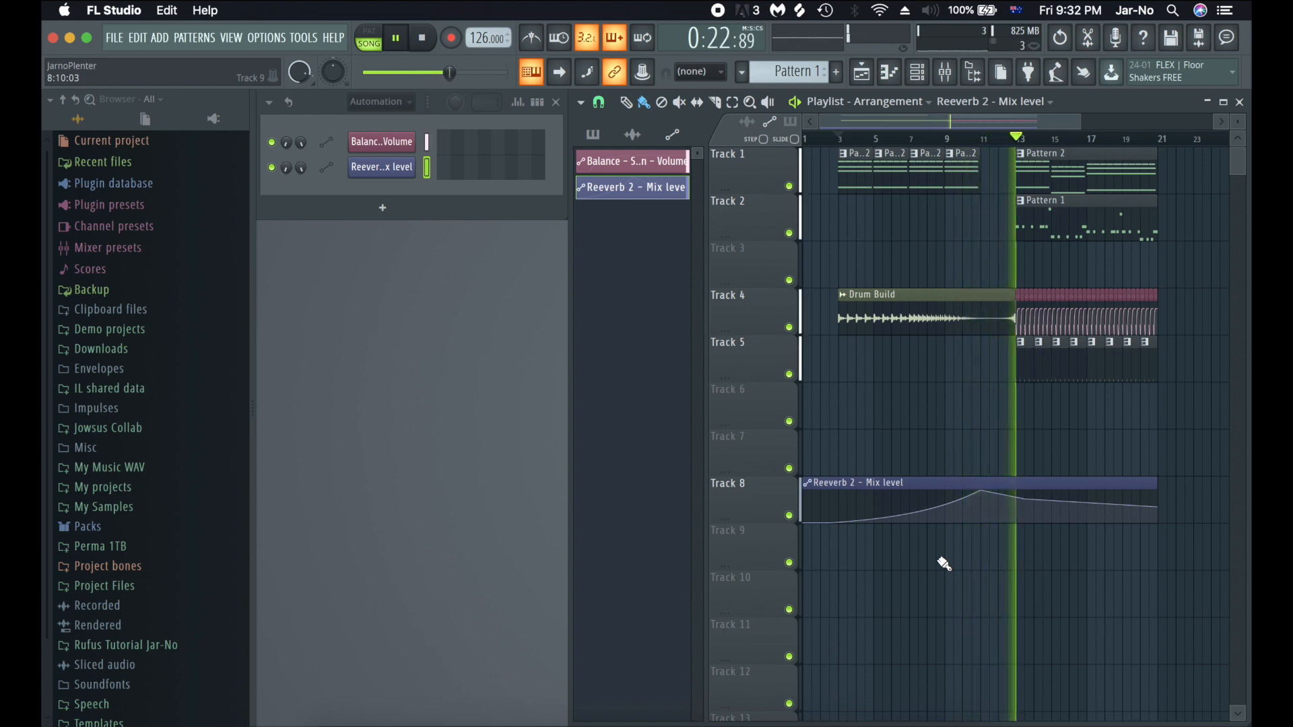
key(space)
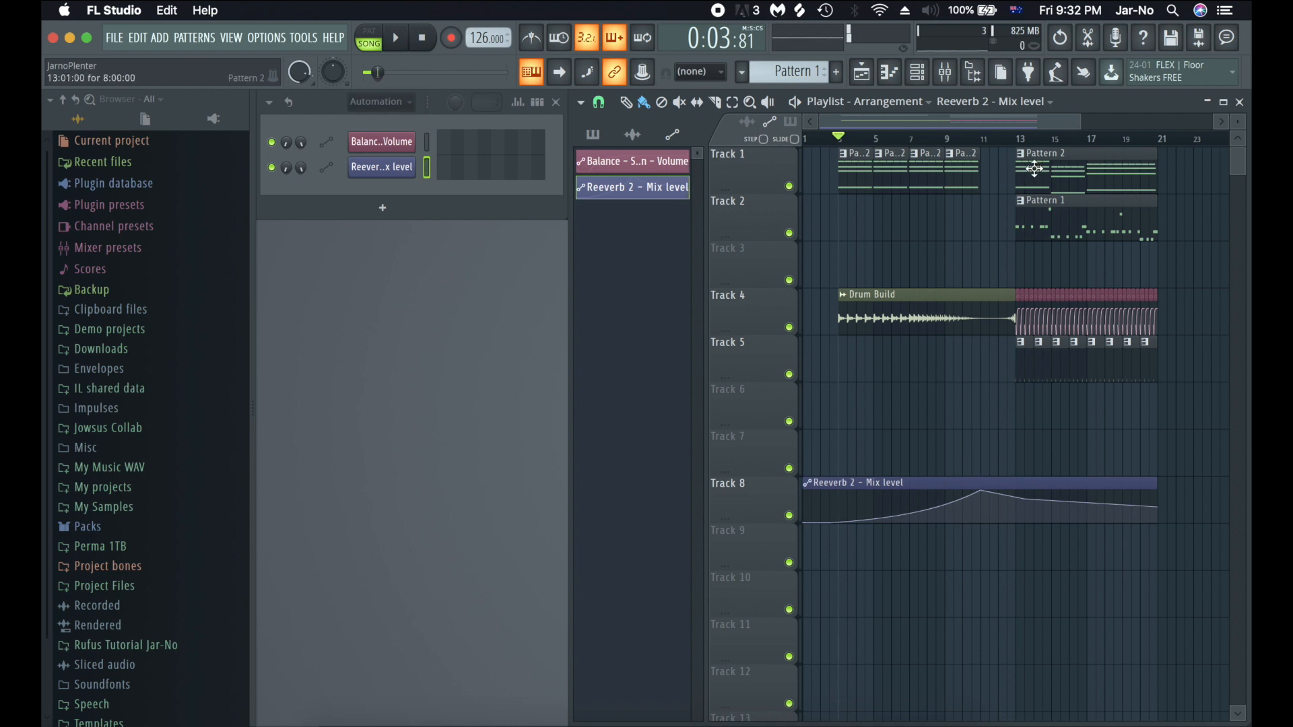
- Shorten the Pattern 2 clip at bar 13 on Track 1 to a single beat
drag(1157, 150, 1024, 151)
scroll(1035, 143, up, 5)
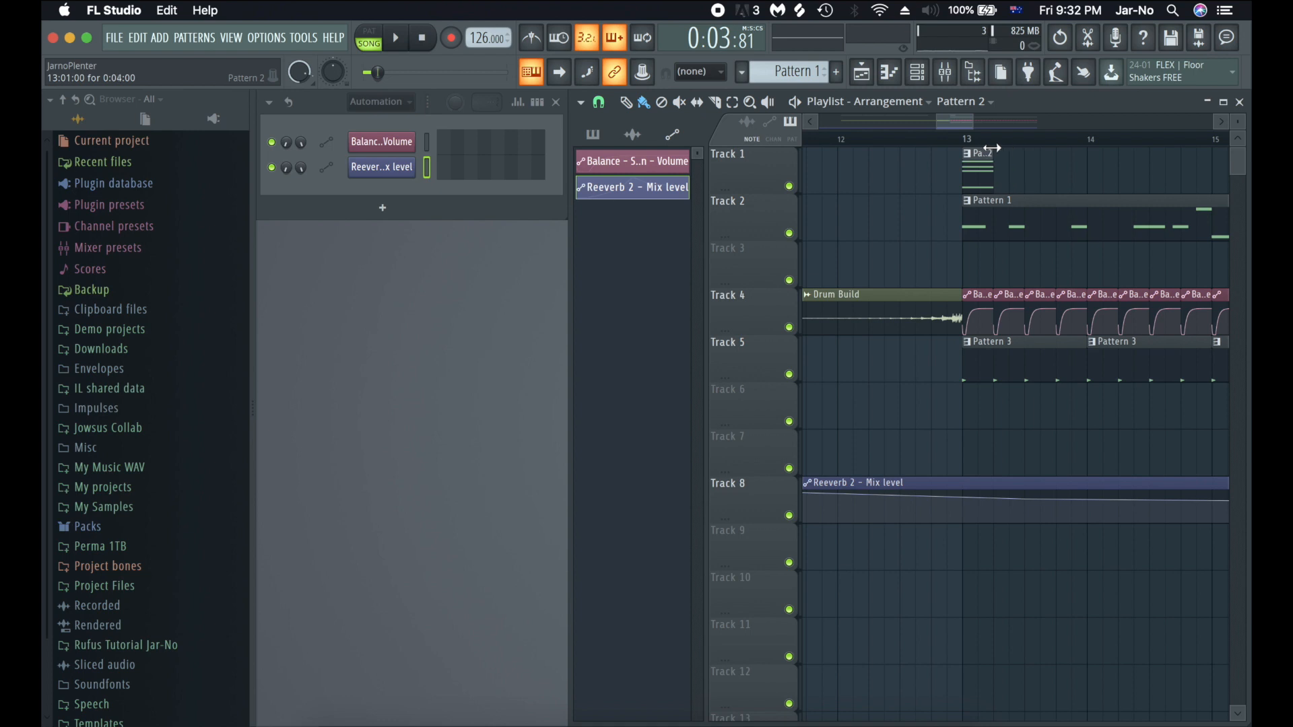
click(977, 143)
scroll(985, 143, down, 4)
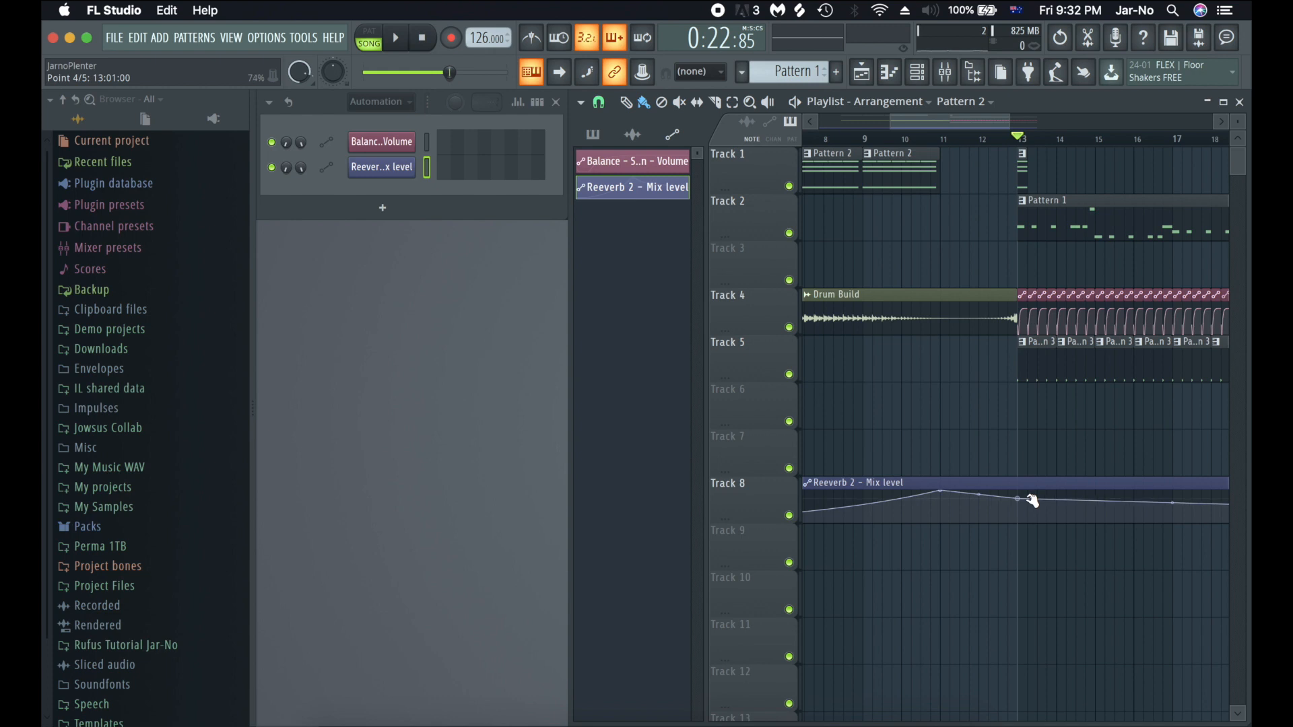
click(1018, 484)
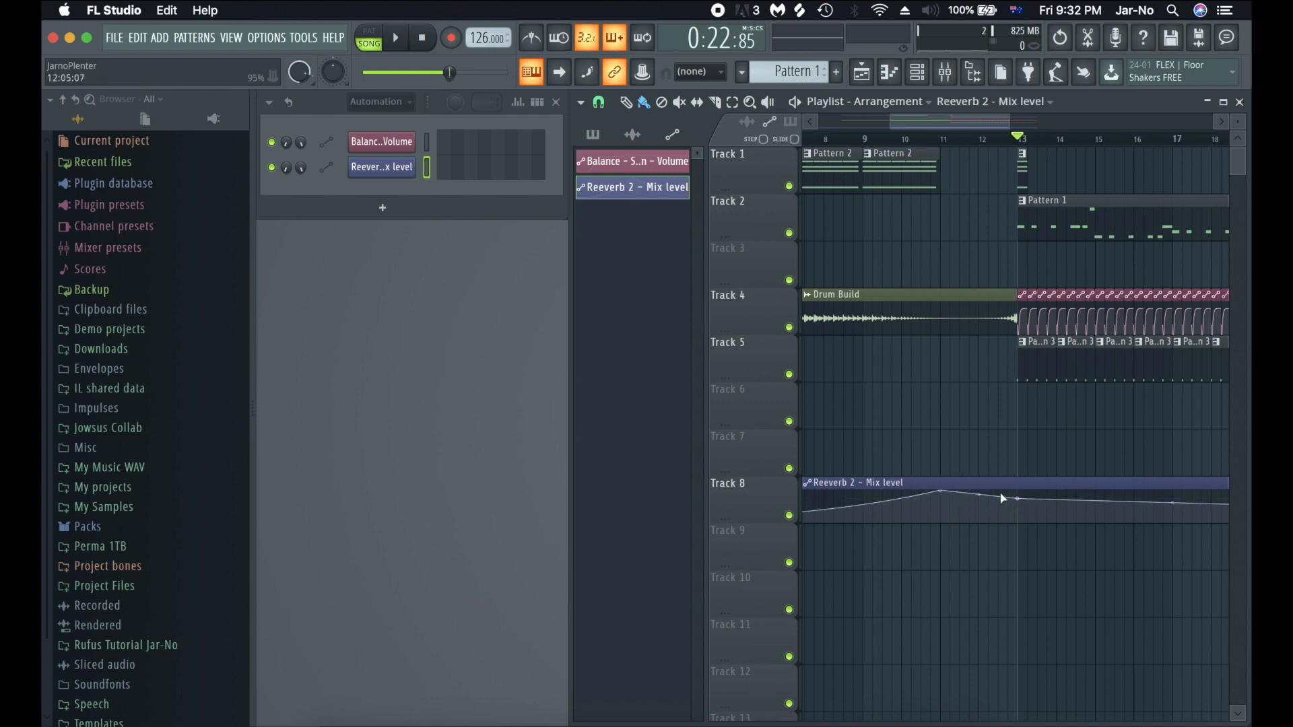
scroll(1023, 497, right, 4)
scroll(1023, 497, down, 1)
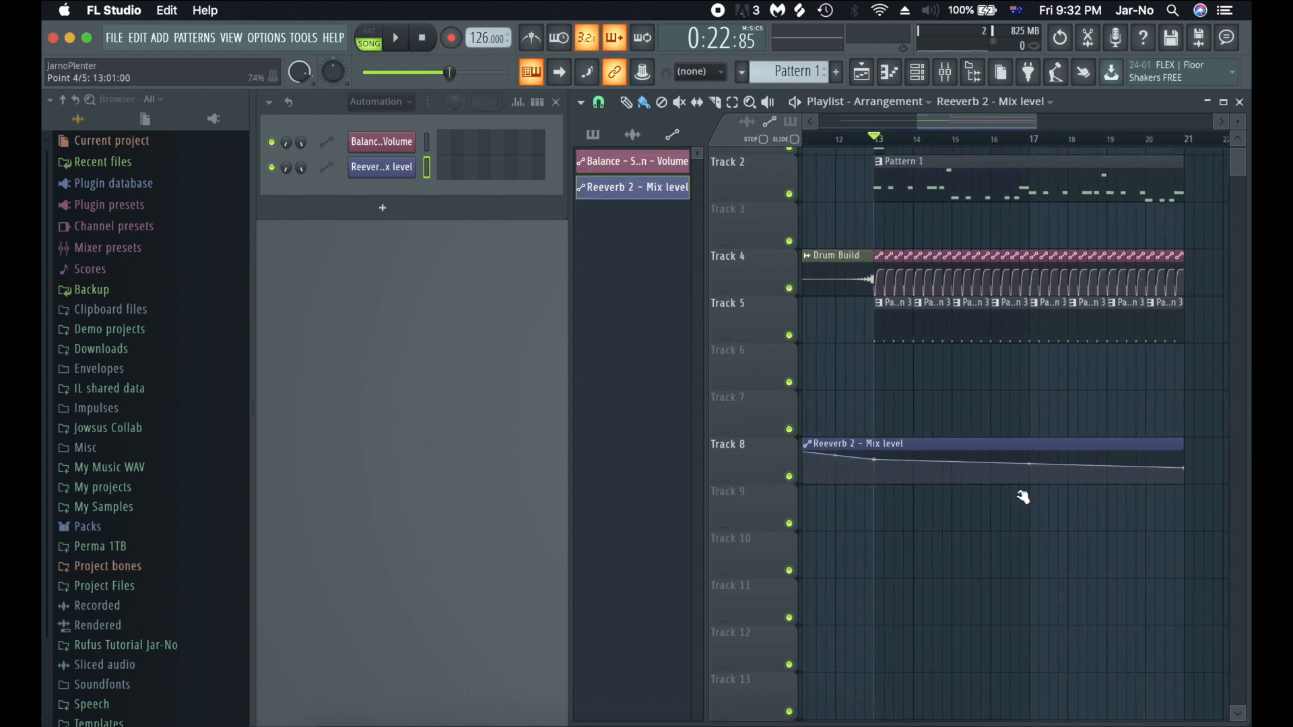
scroll(1023, 497, left, 4)
scroll(1023, 497, up, 1)
scroll(985, 140, down, 3)
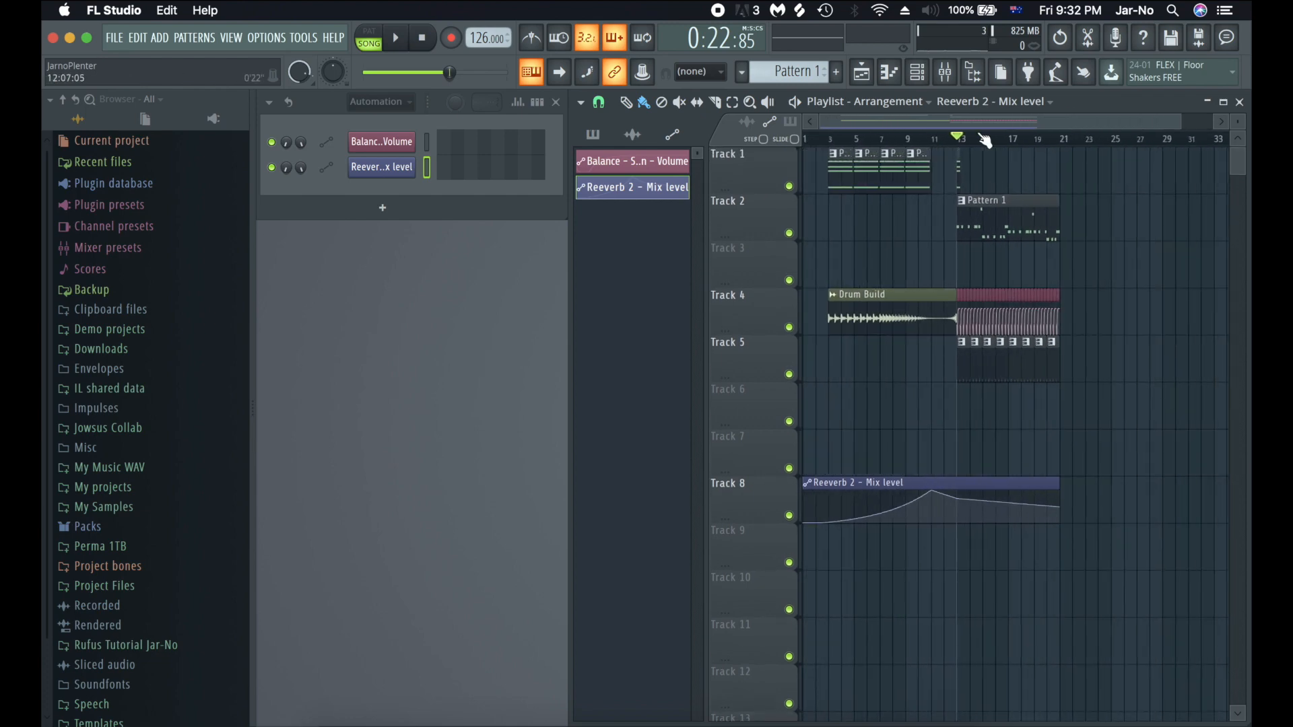
- Unsolo the FL Keys mixer track and play the arrangement from bar 3 into the drop
click(837, 143)
click(946, 76)
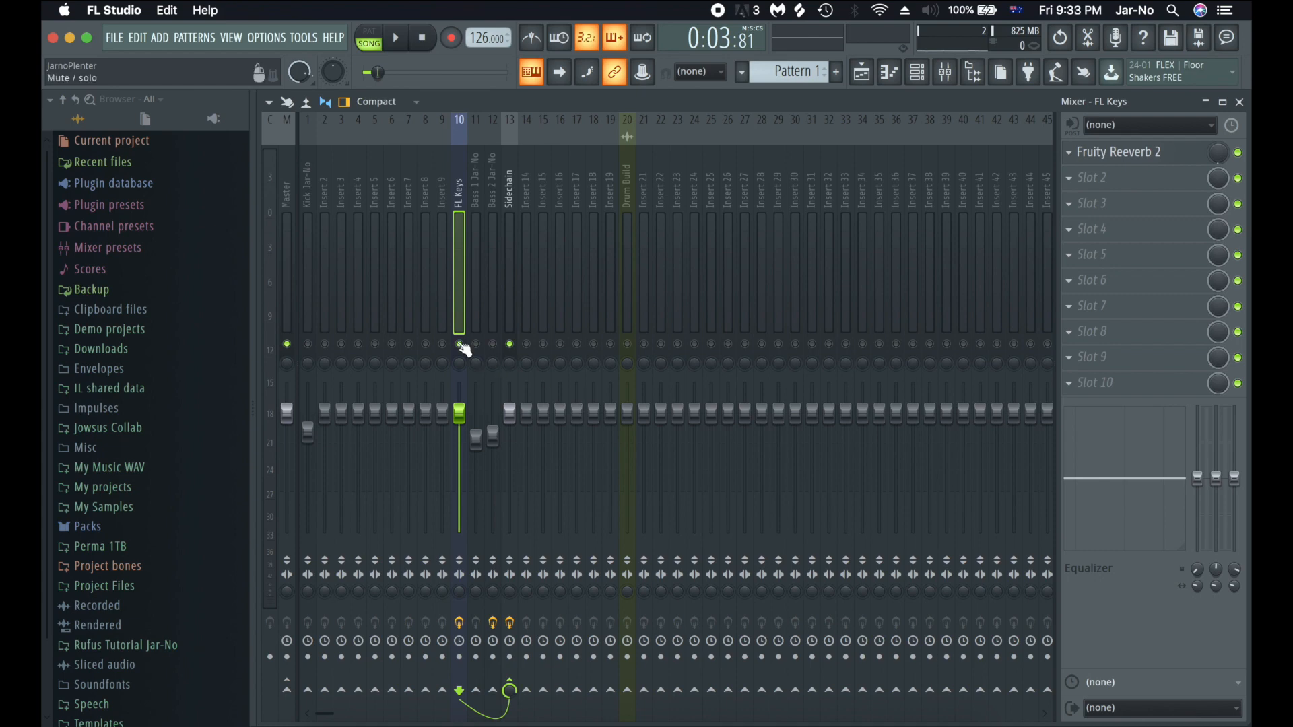
key(space)
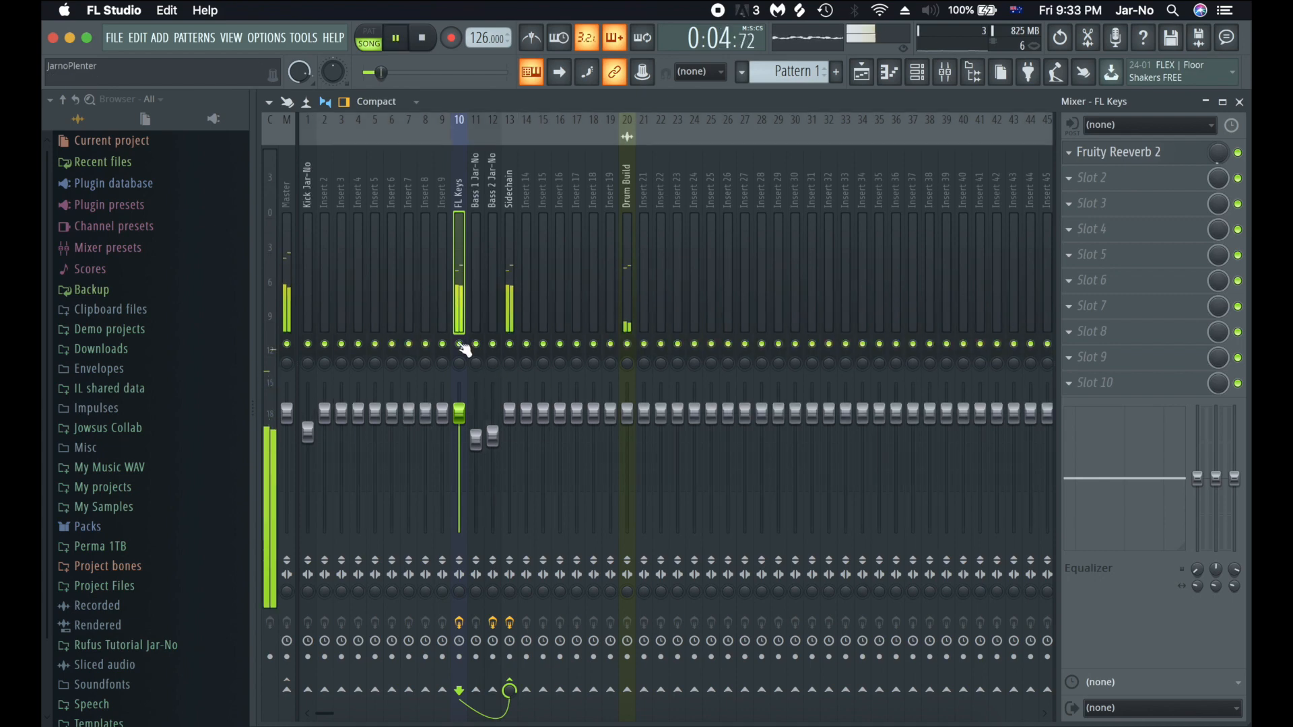
key(F9)
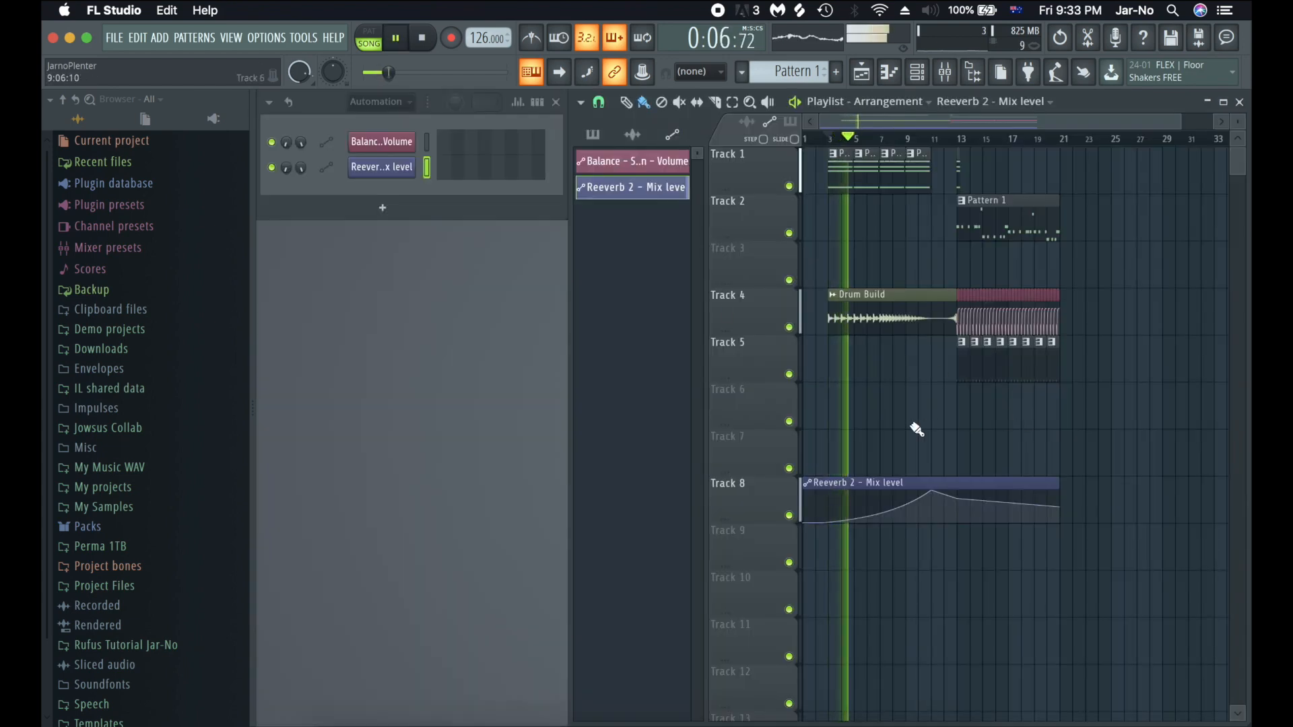
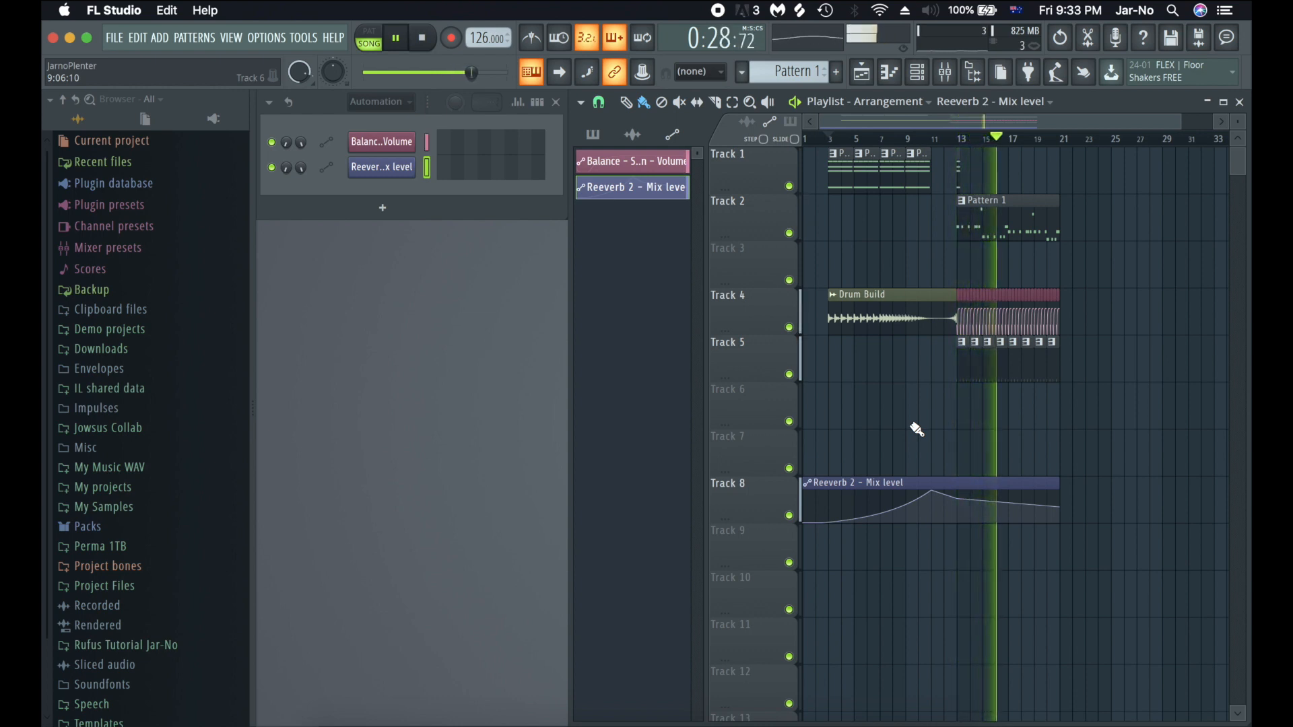
key(space)
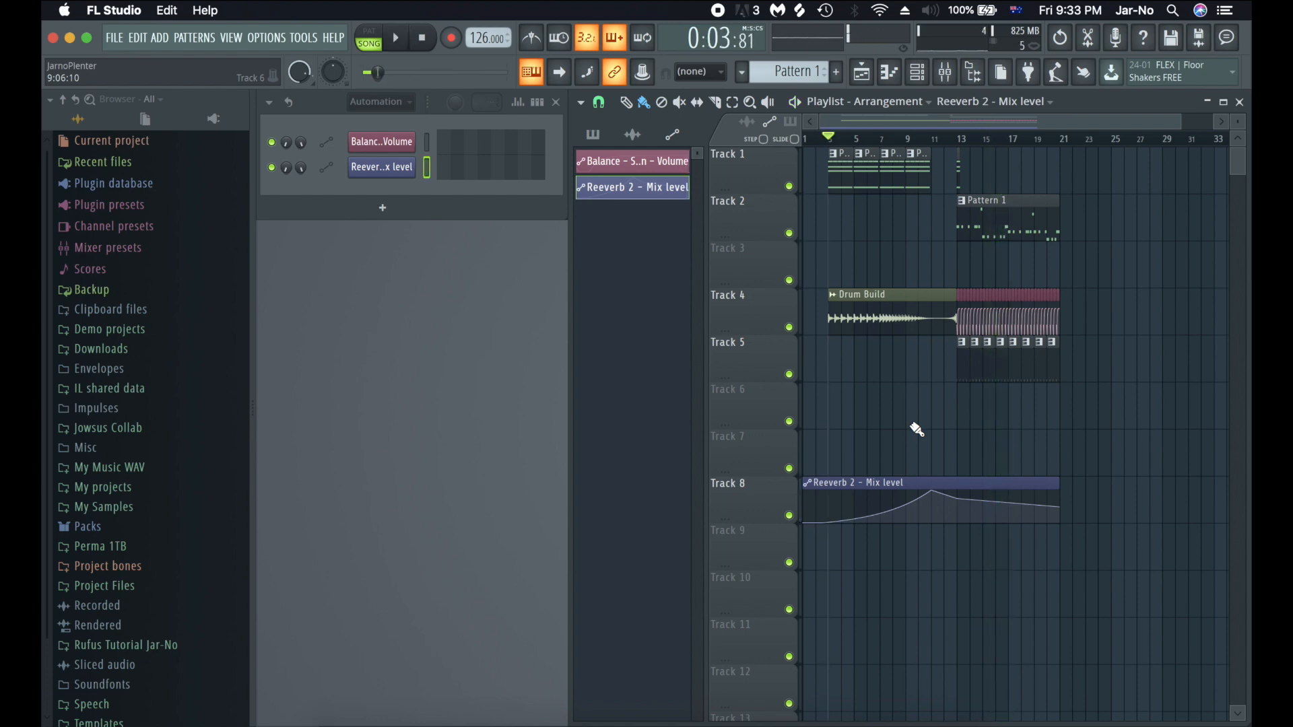
- Review the Fruity Reeverb 2 settings on the FL Keys mixer track and return to the playlist
click(945, 71)
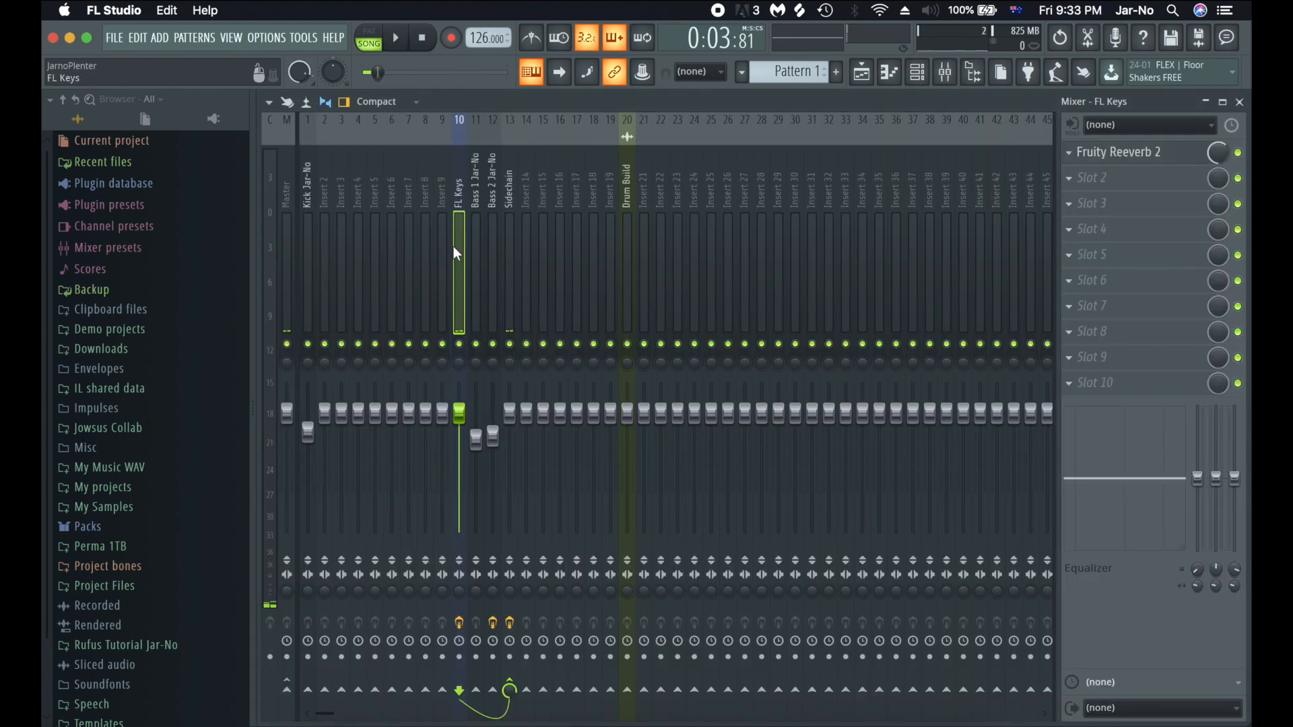
click(1126, 160)
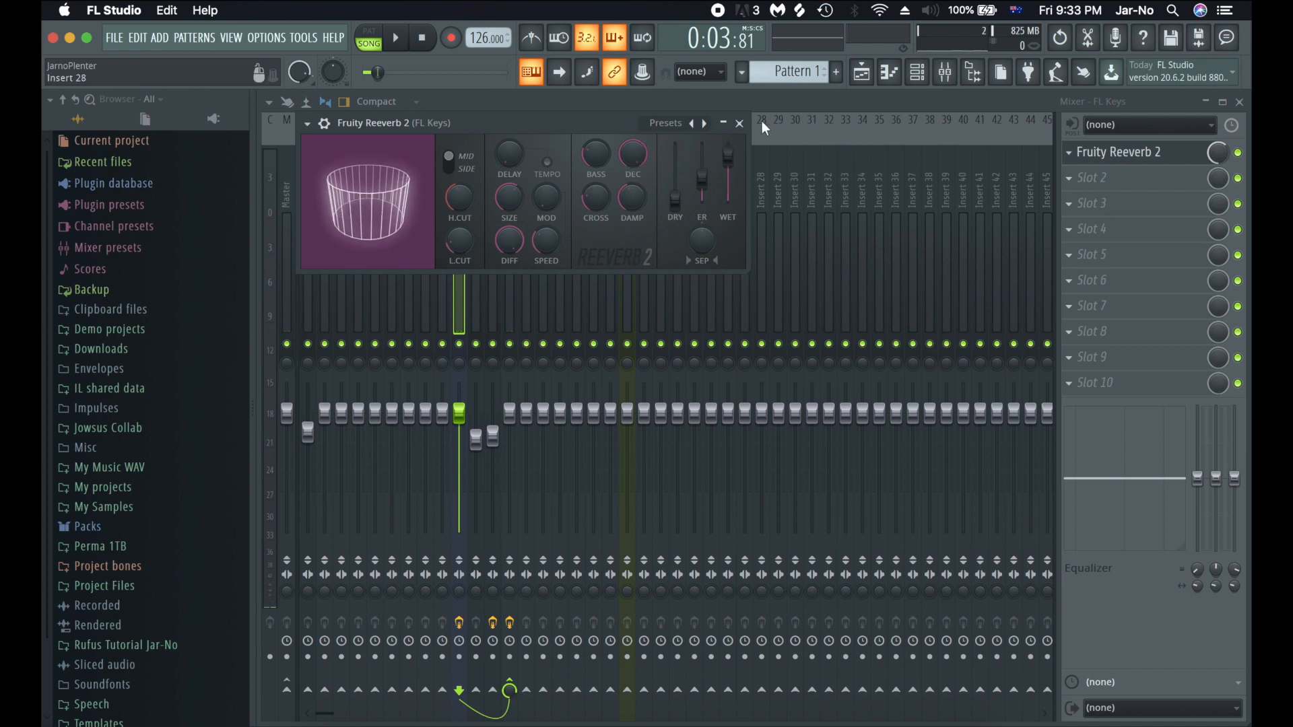
click(740, 124)
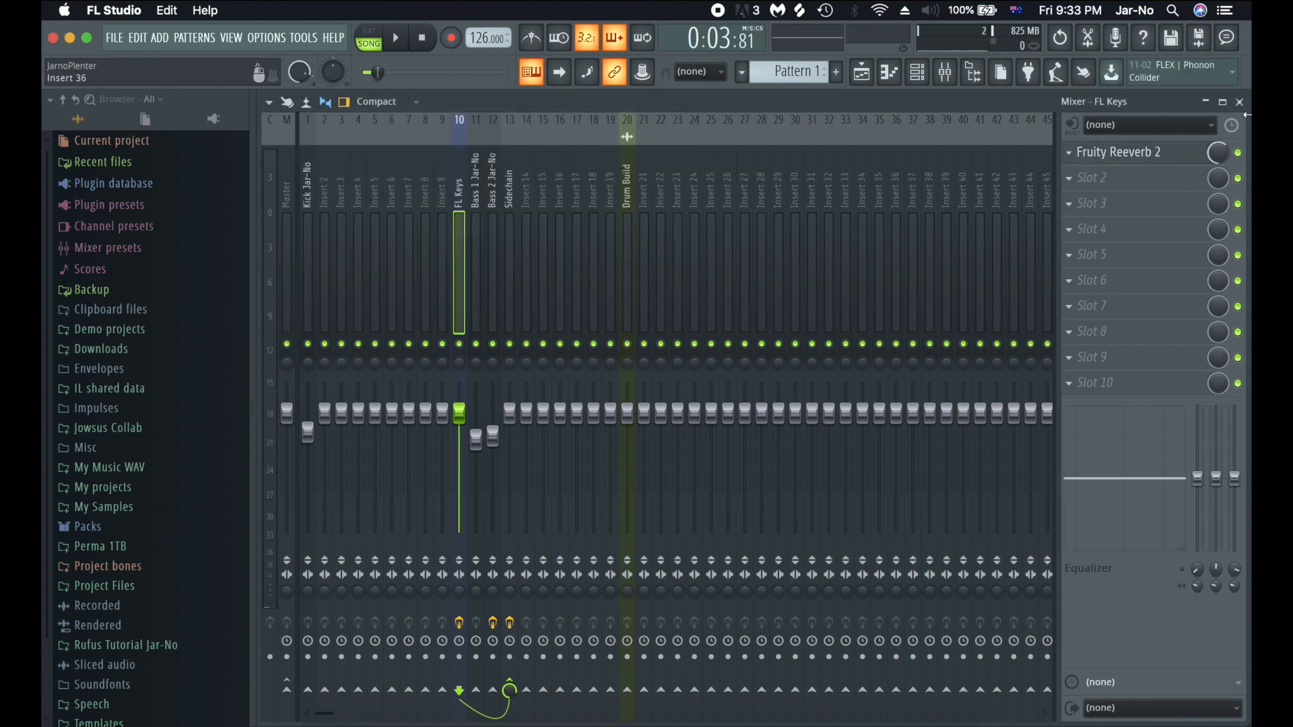
click(1239, 103)
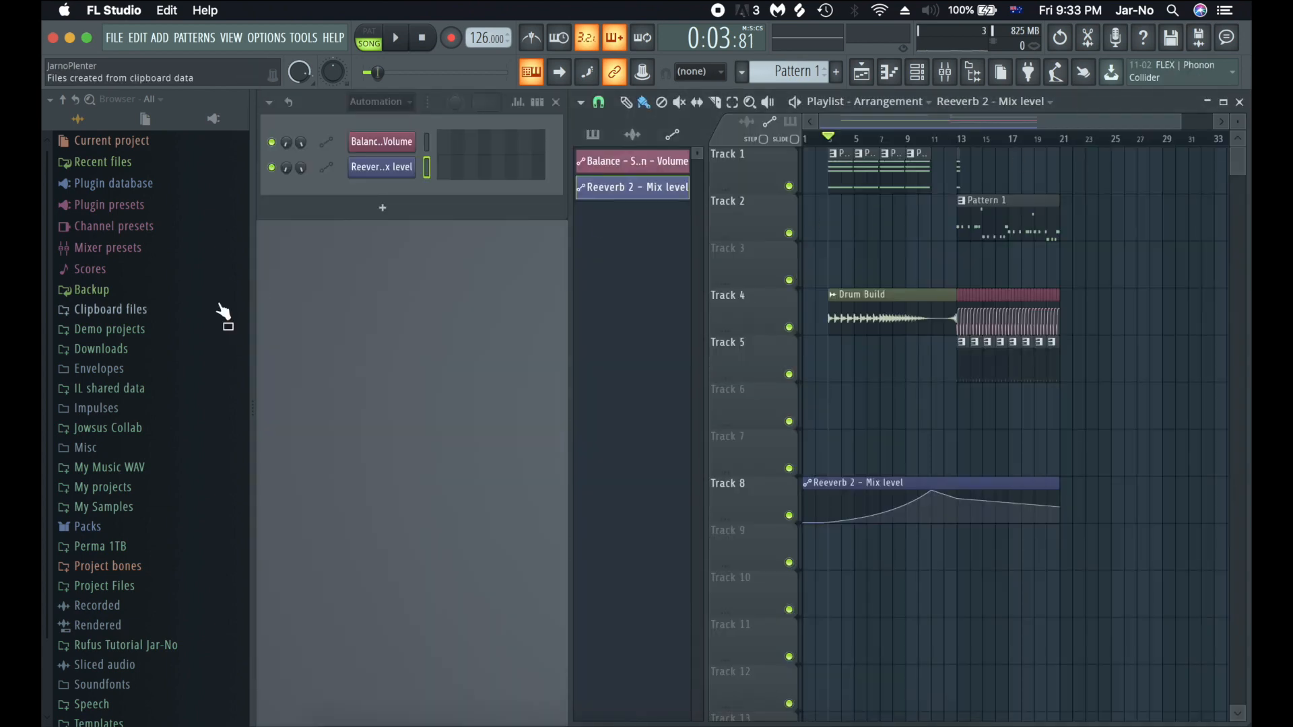
- Add the Riser Jar-No sample from the Rufus Tutorial Jar-No folder to Track 6 at bar 3
click(151, 645)
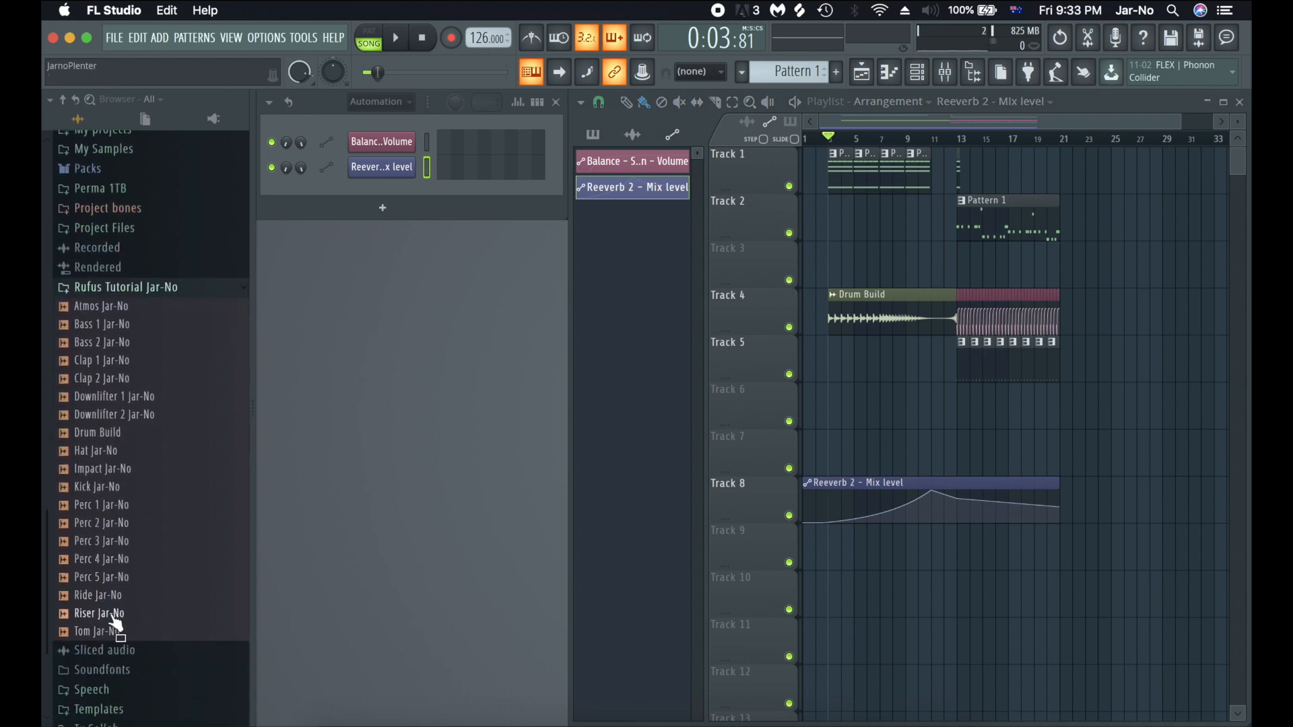
drag(116, 621, 441, 458)
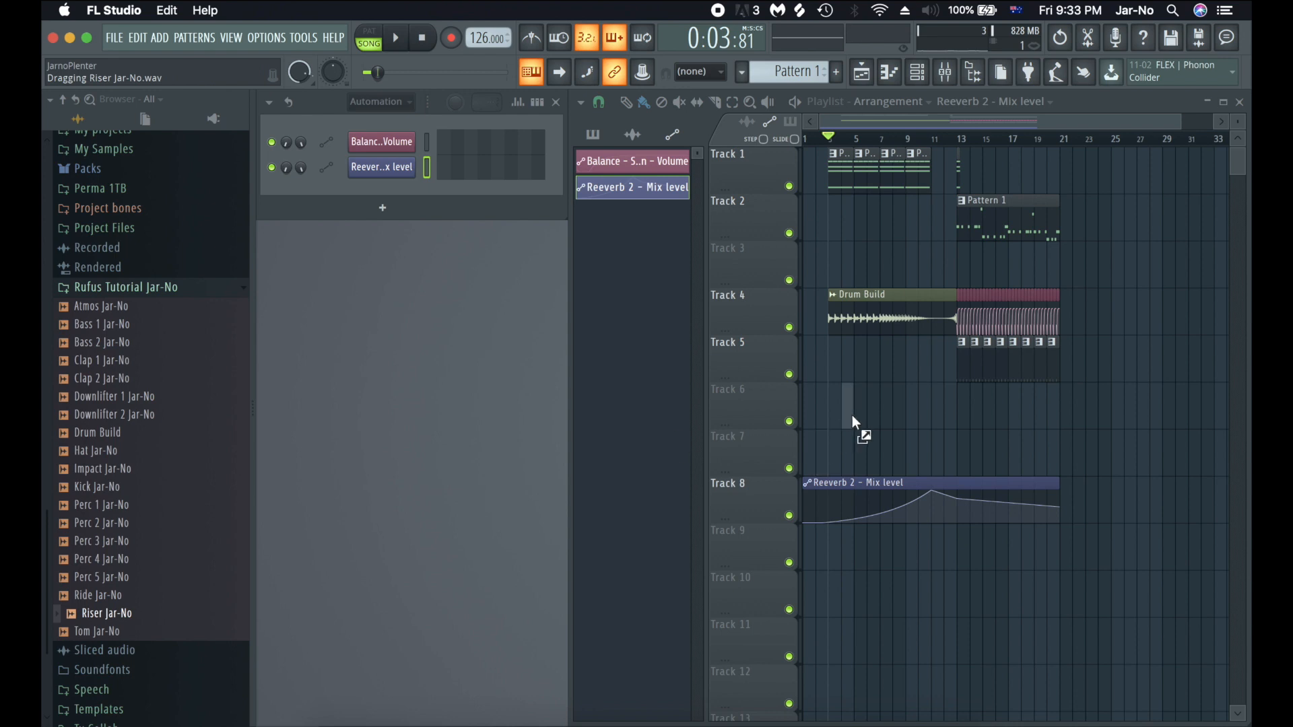
drag(853, 418, 852, 419)
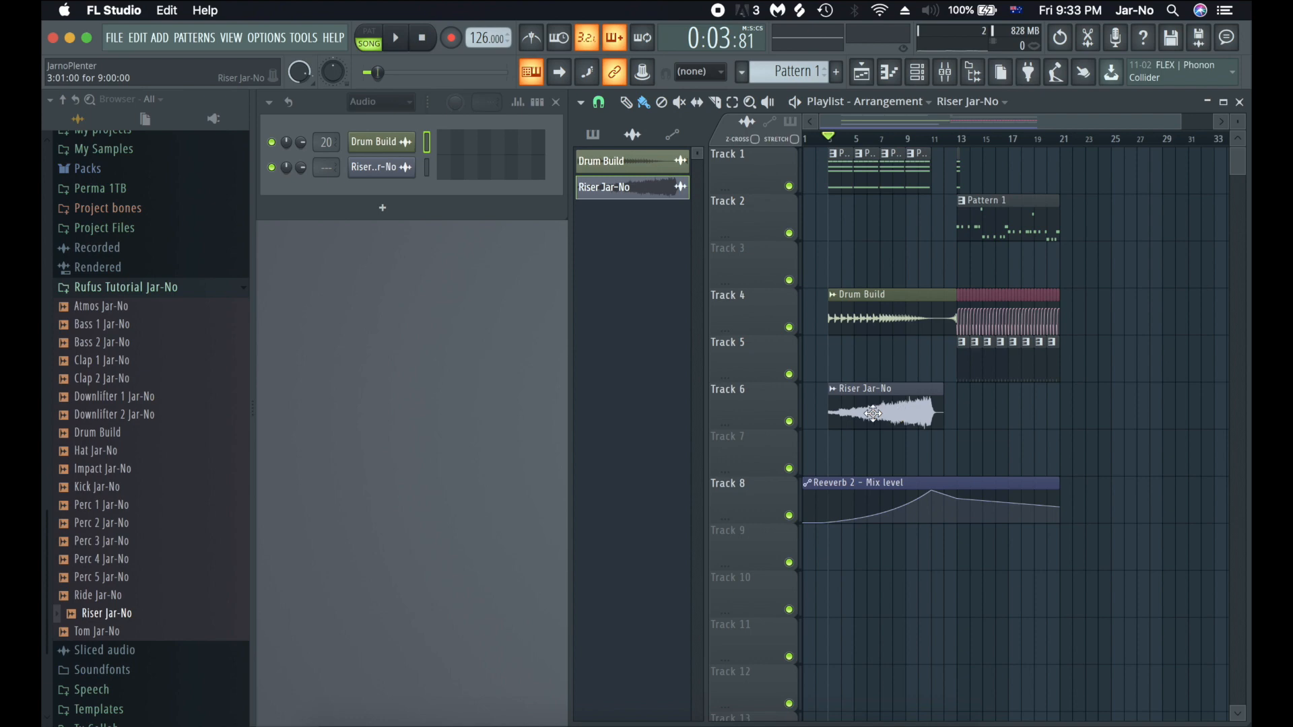
- Route the Riser Jar-No channel to mixer insert 21 and play it briefly from bar 3
click(958, 74)
click(646, 234)
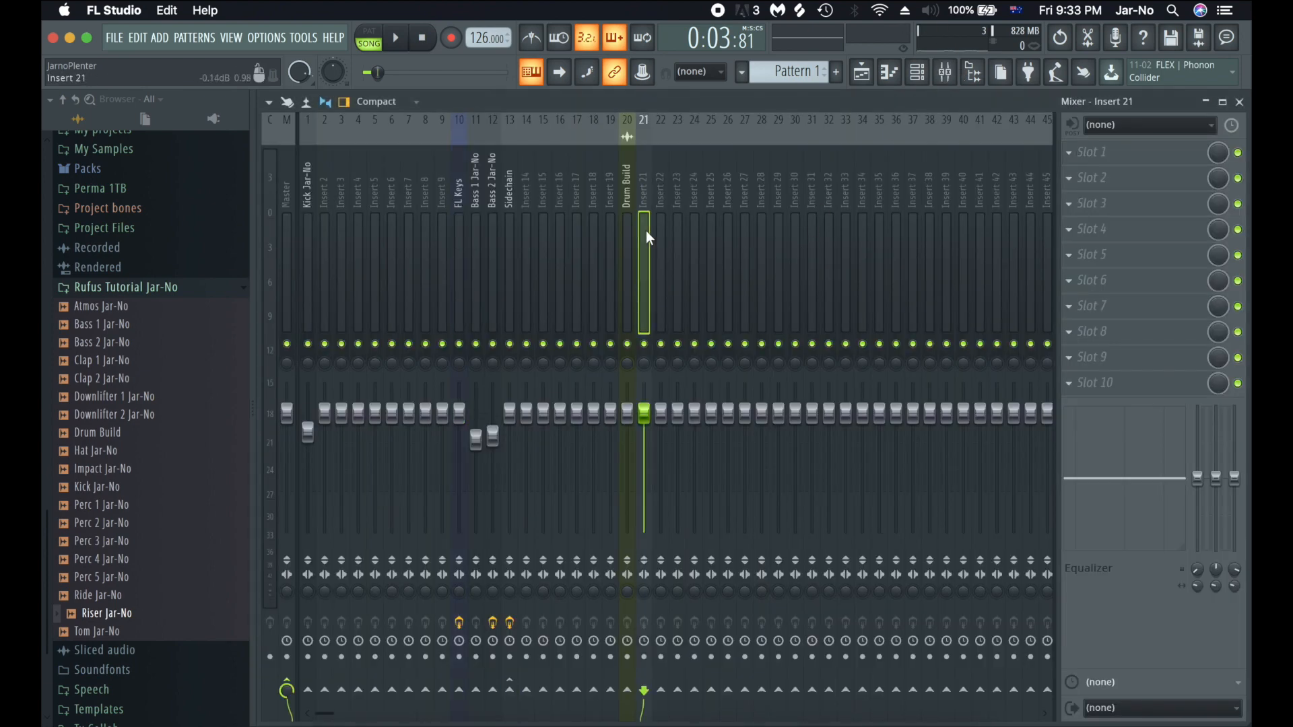
key(F9)
click(377, 167)
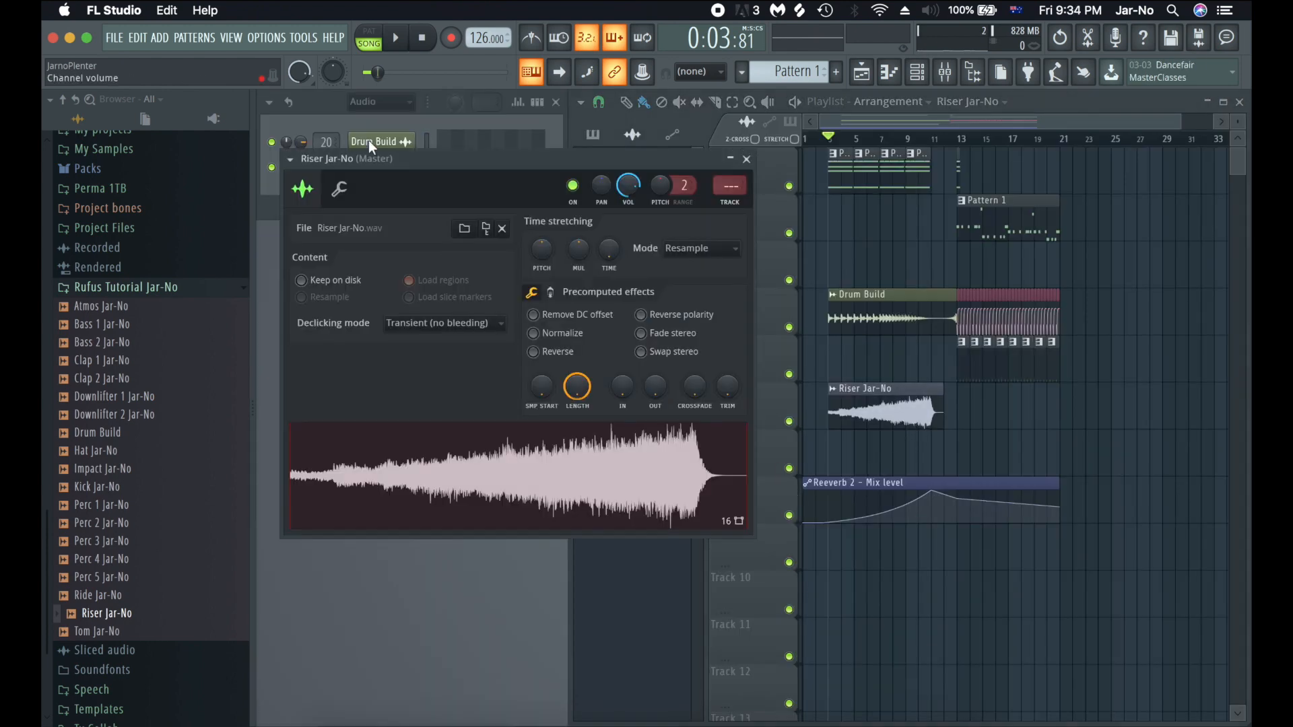
click(747, 160)
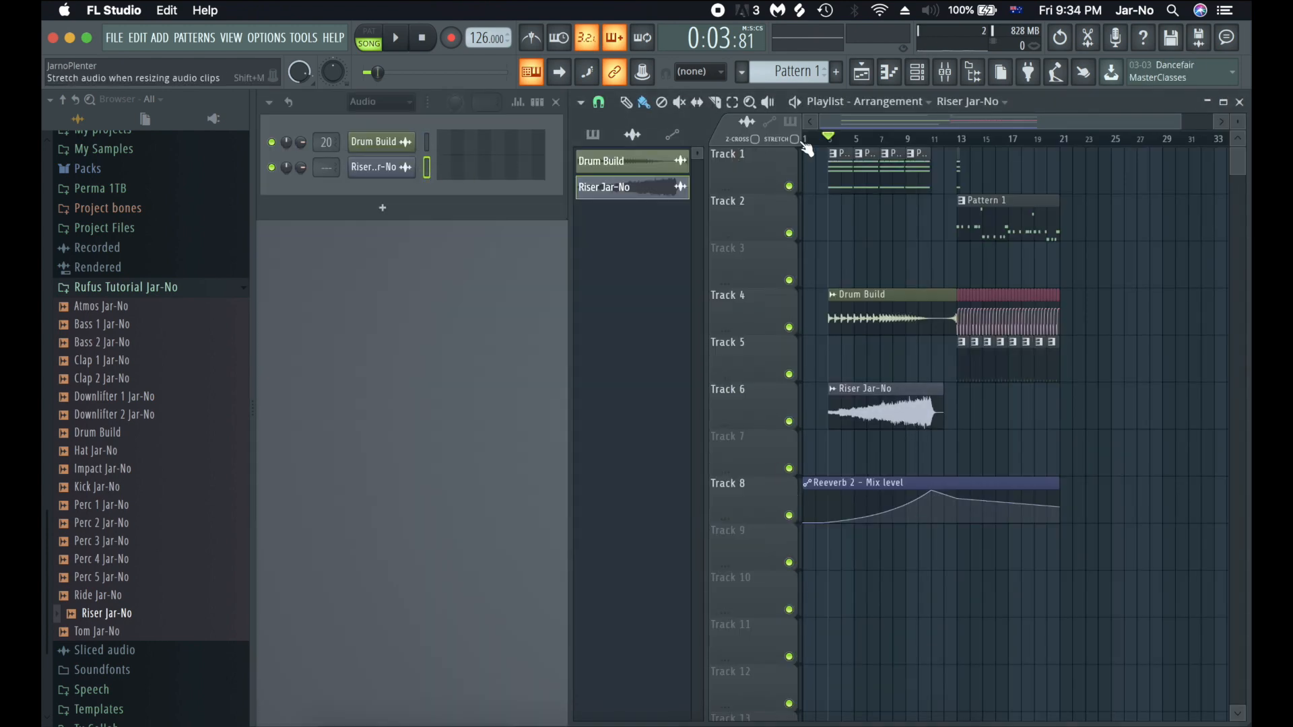
click(947, 72)
click(649, 230)
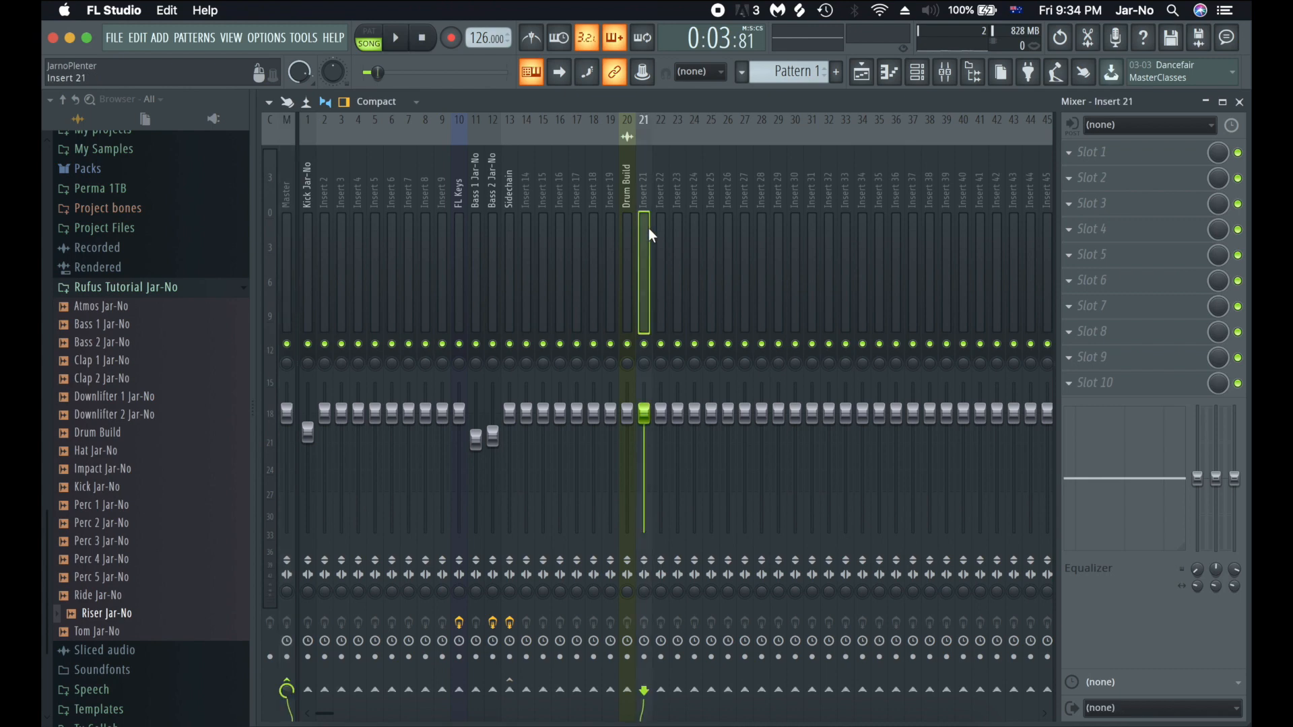
key(ctrl+l)
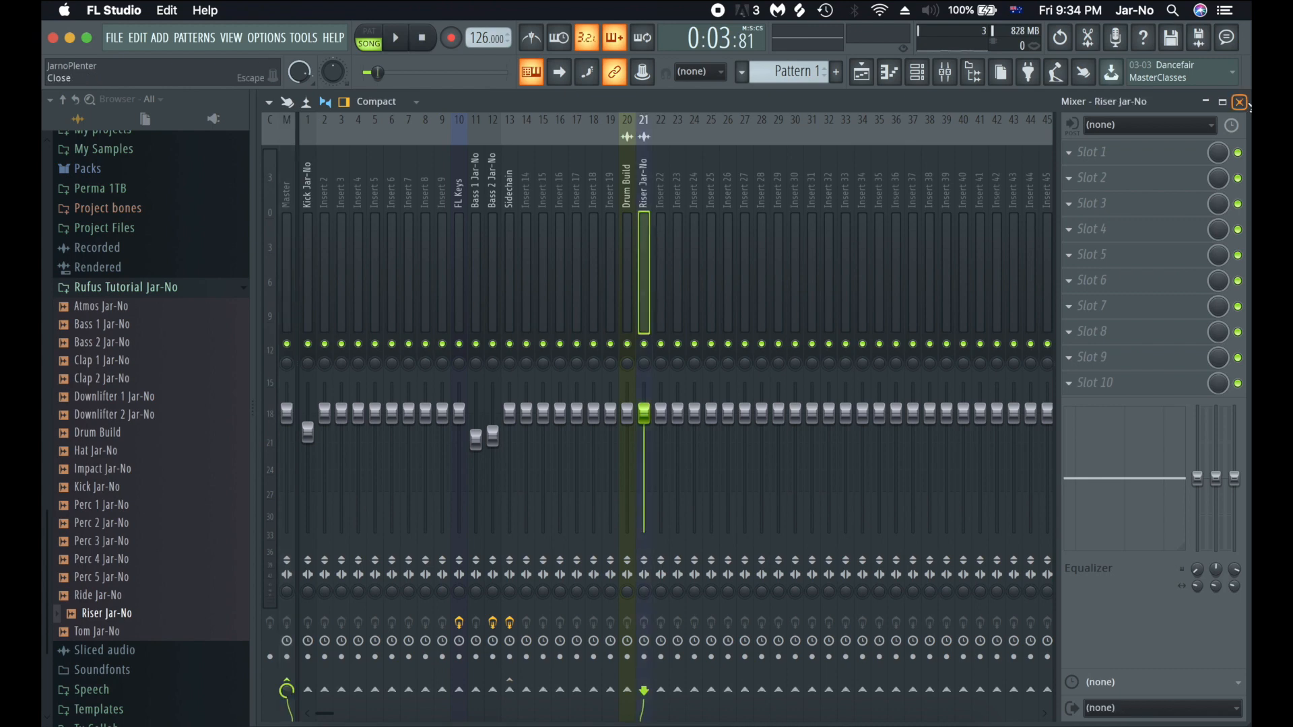
click(1240, 101)
key(space)
key(space)
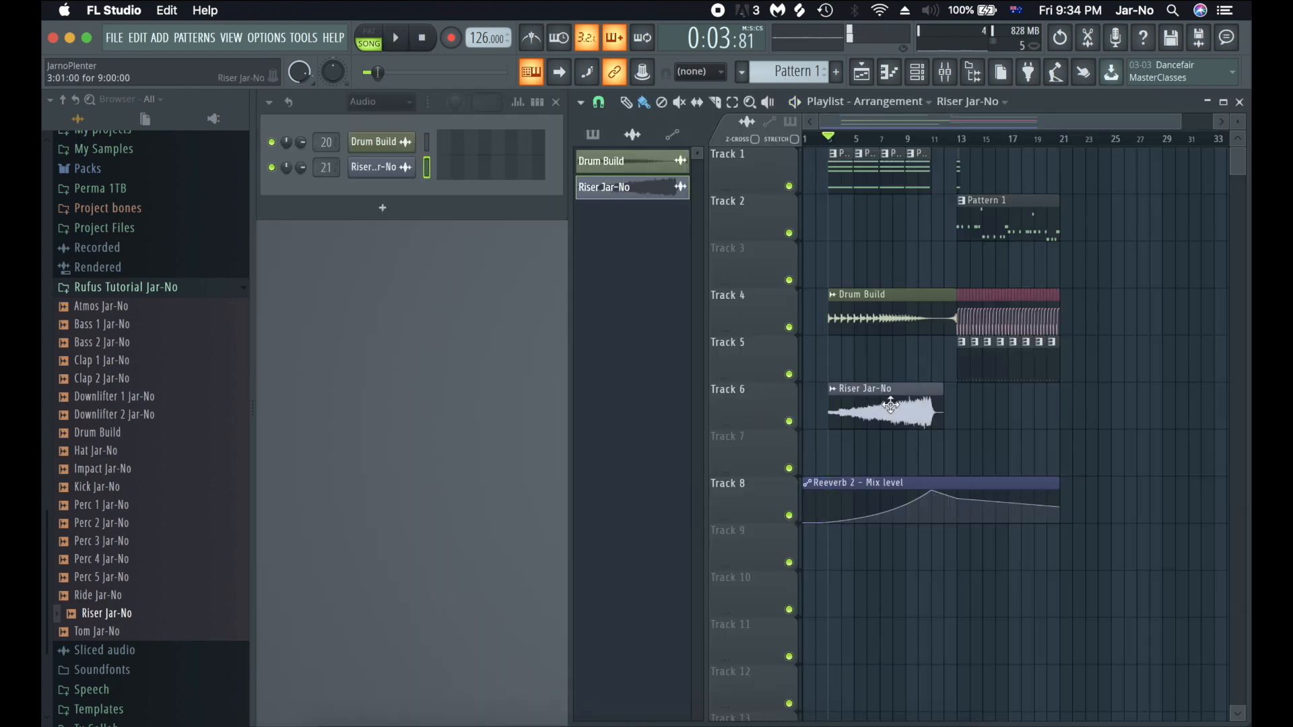
- Add a slight fade-out to the Riser Jar-No sample in its channel settings
double_click(891, 404)
drag(654, 386, 654, 374)
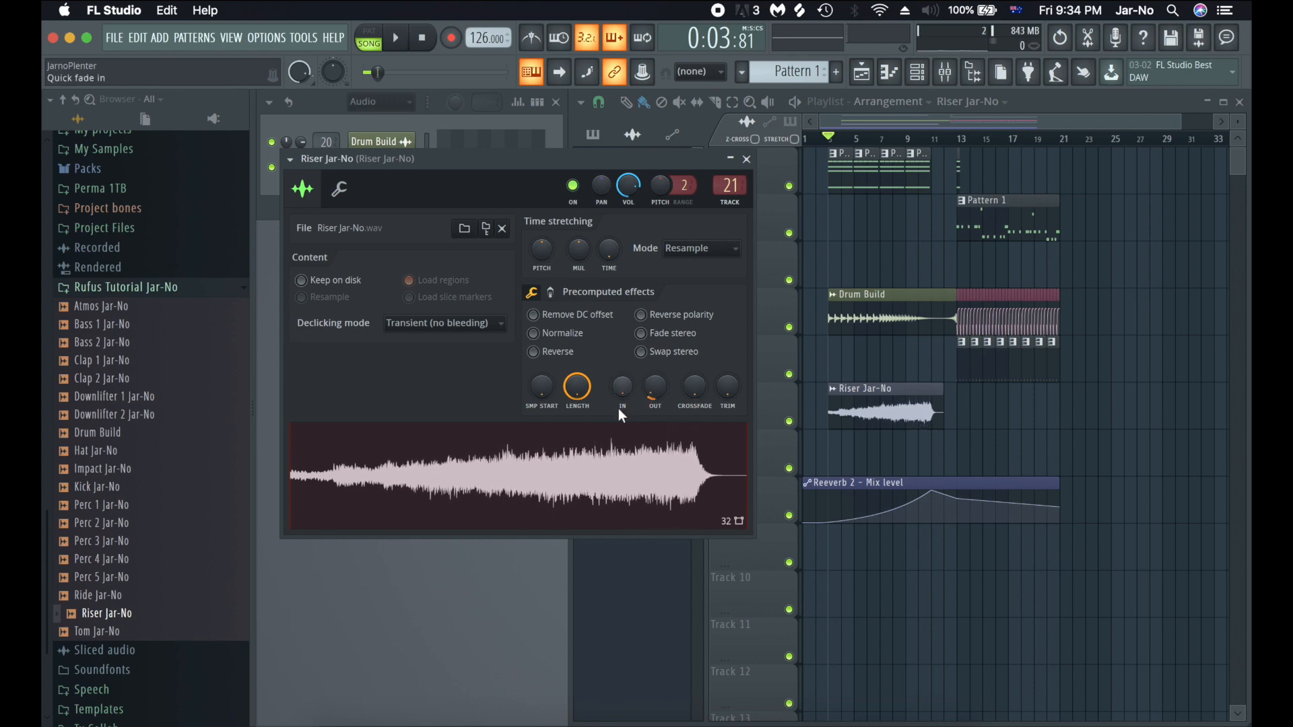
click(746, 159)
click(945, 75)
key(F9)
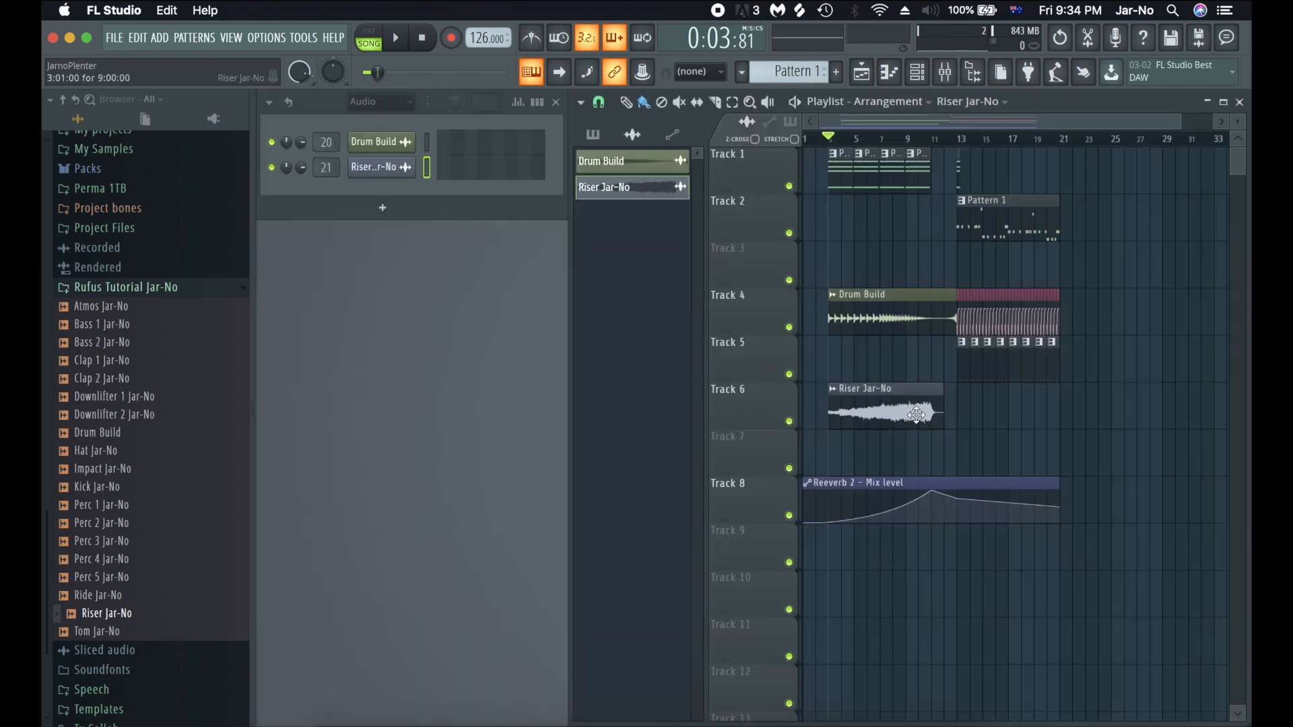
- Lower the Riser Jar-No channel volume to about 69% and bring up its mixer track
right_click(920, 443)
double_click(899, 391)
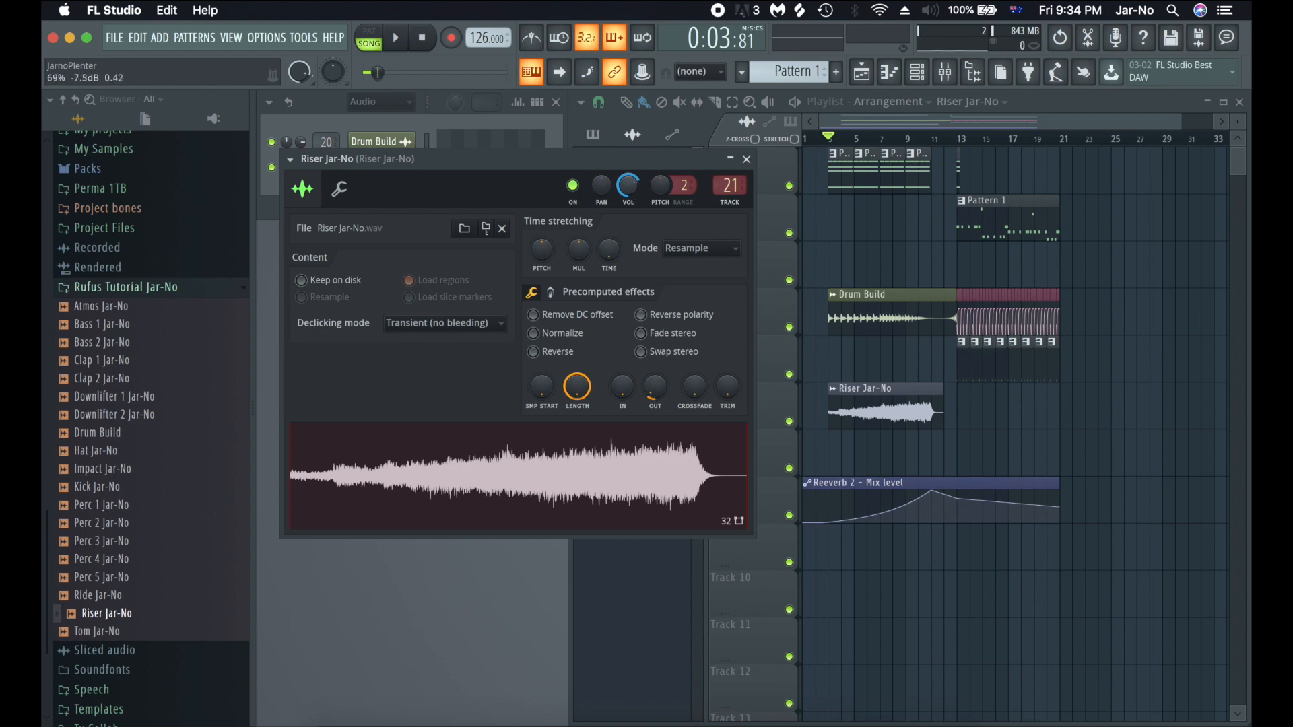
key(Escape)
click(945, 77)
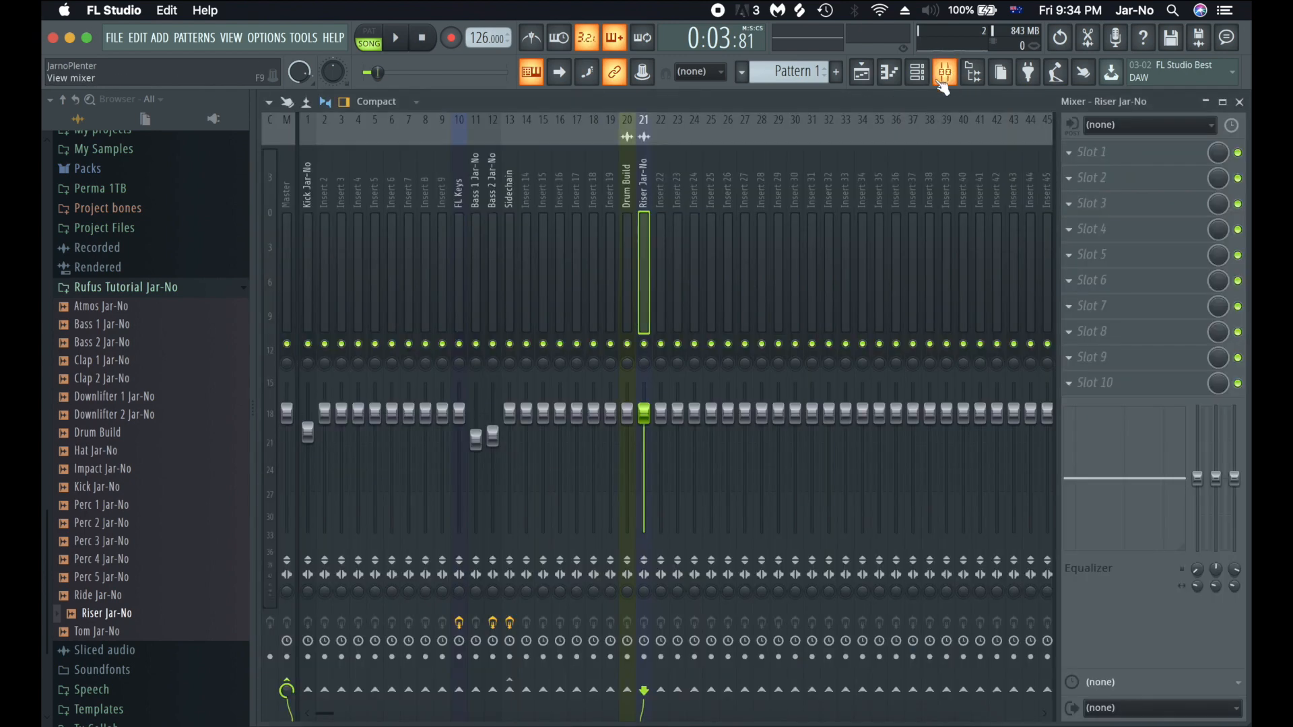
- Insert Fruity Reeverb 2 in the first effect slot of the Riser Jar-No mixer track
key(F9)
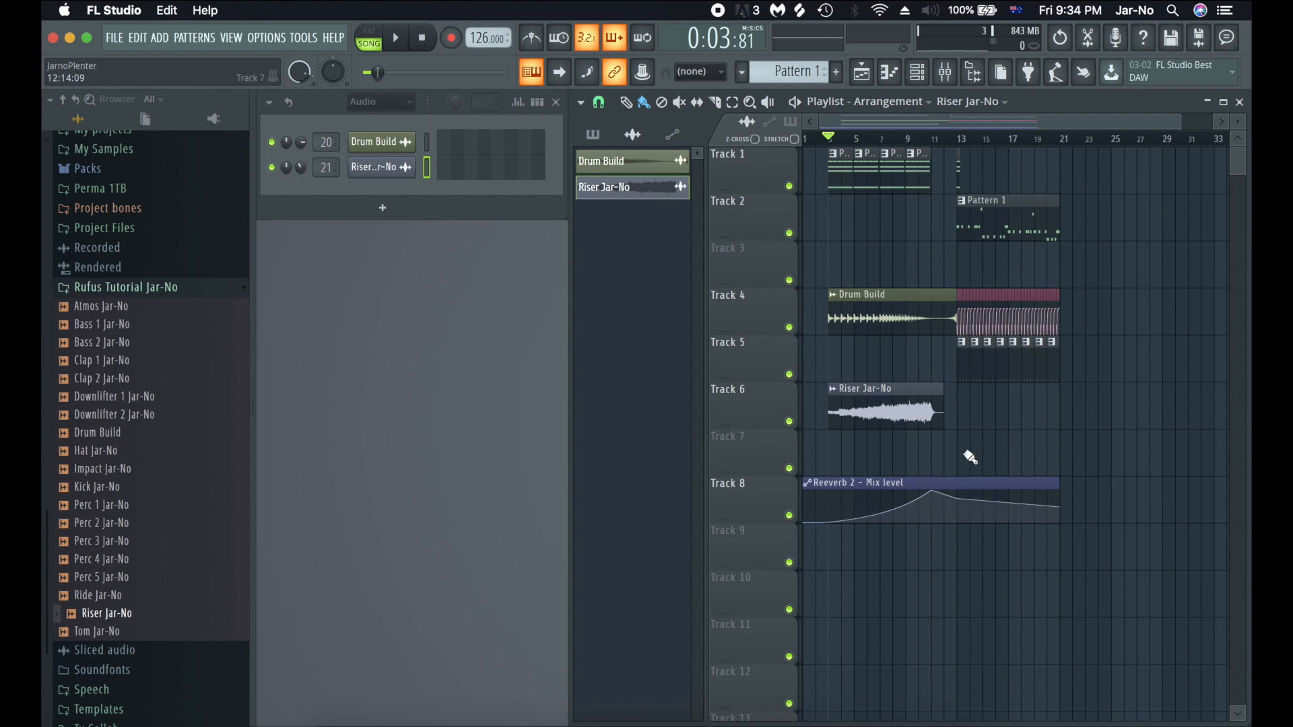
click(945, 72)
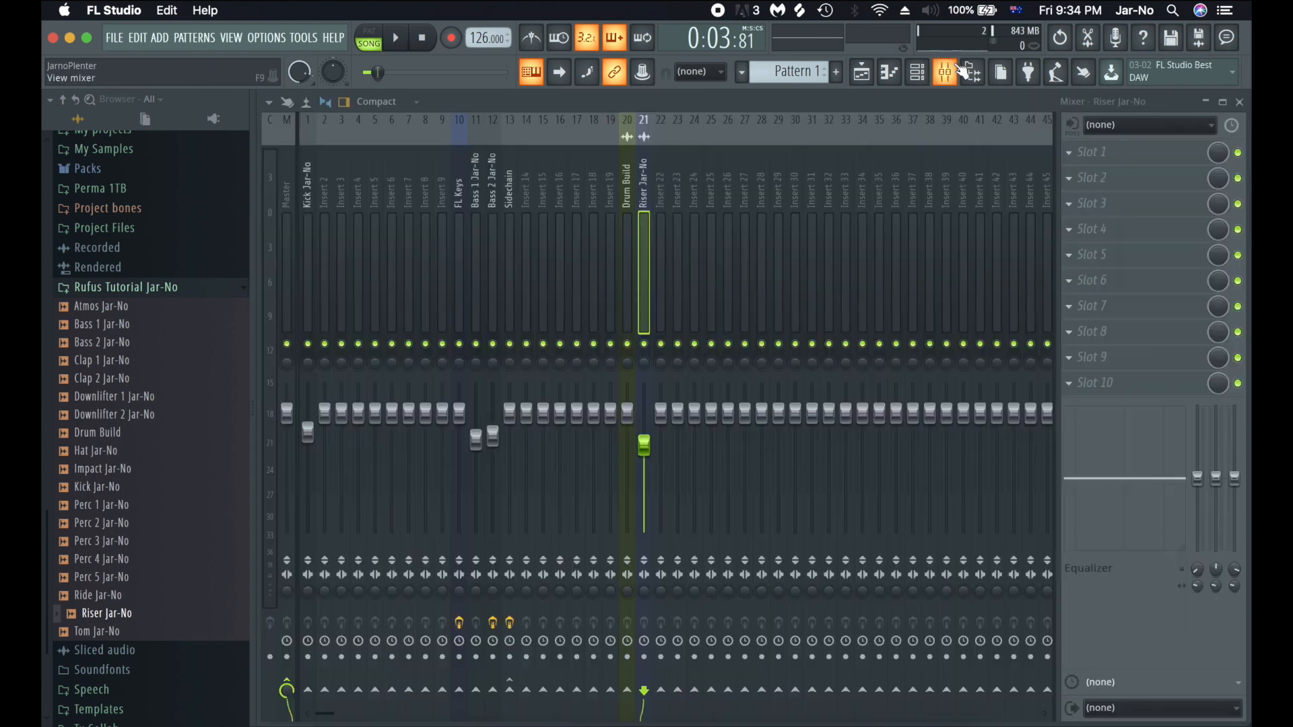
click(1101, 152)
click(891, 159)
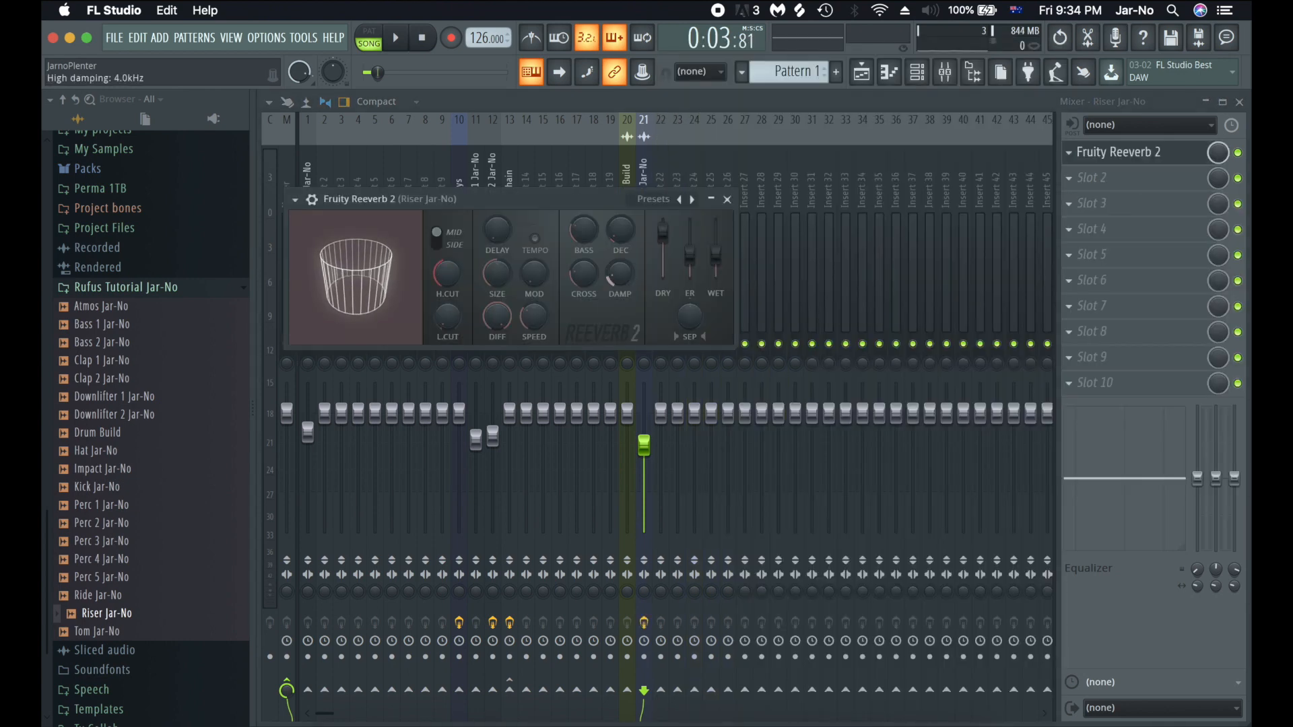
- Raise the riser reverb's high damping, cut its dry level to 0% and set the room size to about 53
drag(620, 278, 621, 266)
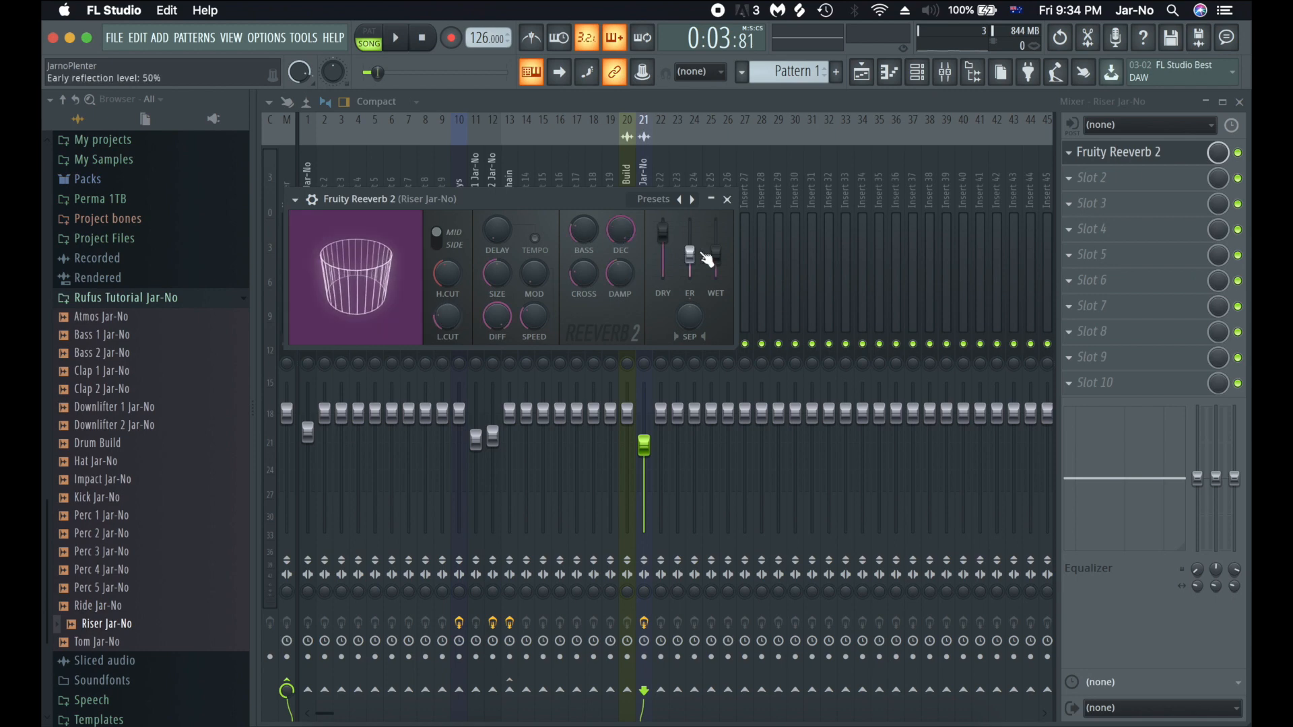
drag(715, 256, 669, 283)
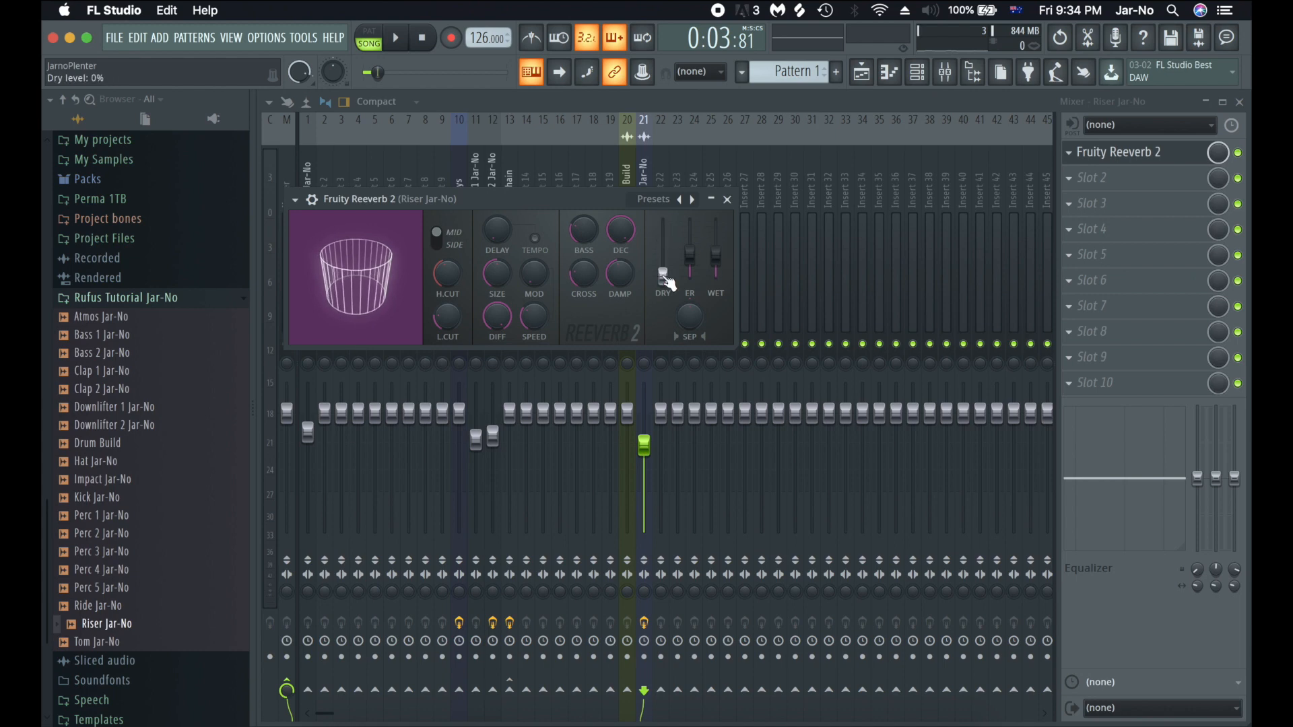
drag(497, 269, 497, 253)
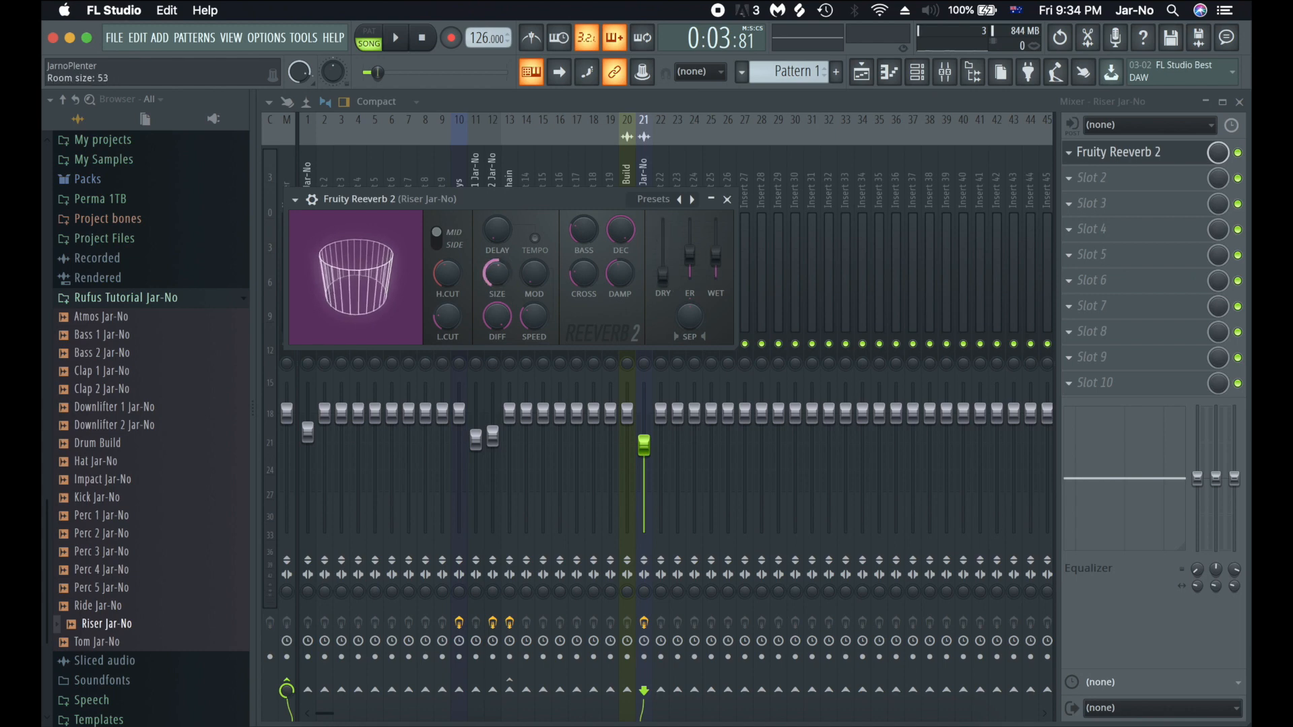
click(726, 199)
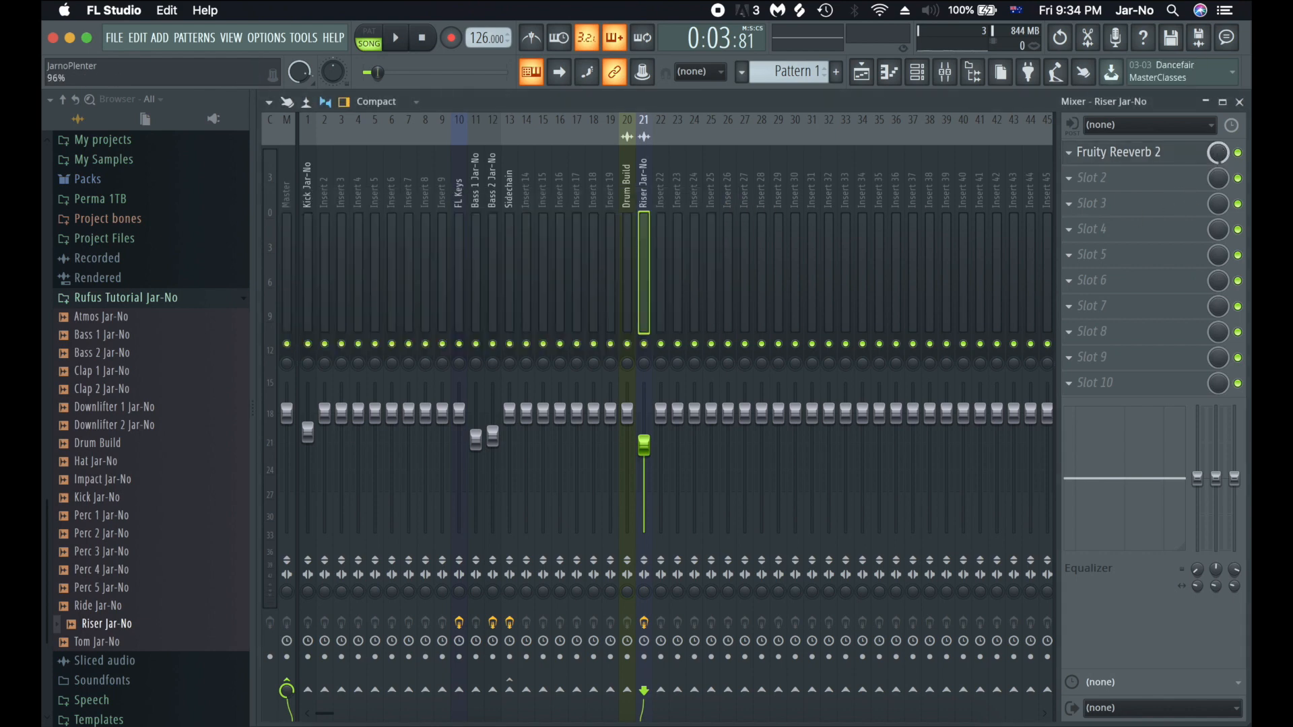
- Link the mix level of the riser's Fruity Reeverb 2 to the existing Reeverb 2 - Mix level automation clip
right_click(1218, 154)
click(1170, 296)
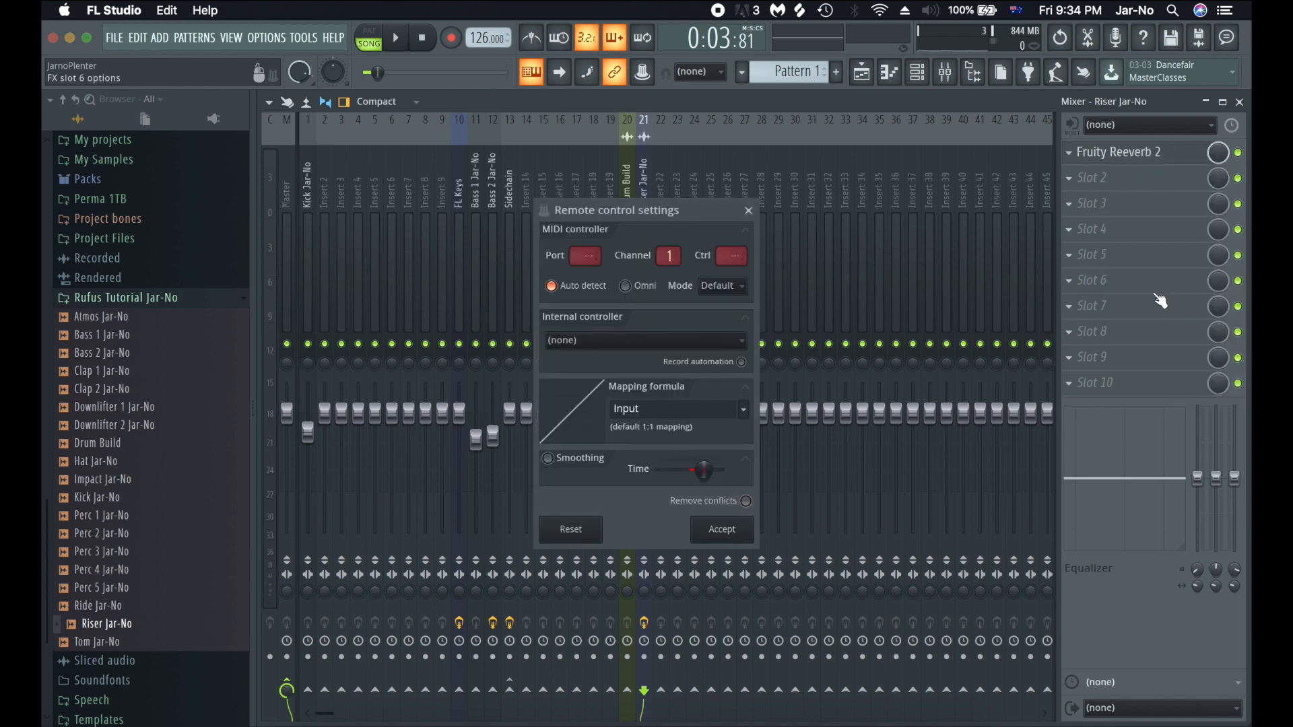
click(677, 340)
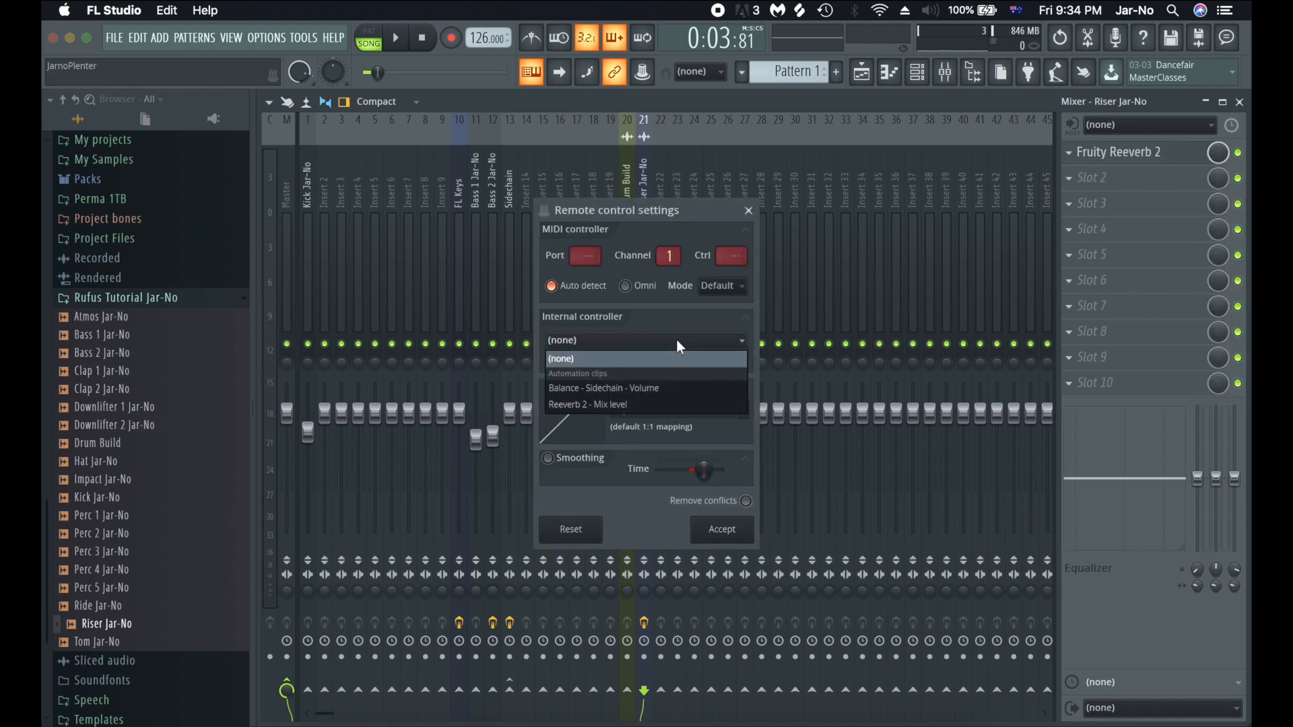
click(621, 405)
click(715, 532)
key(F5)
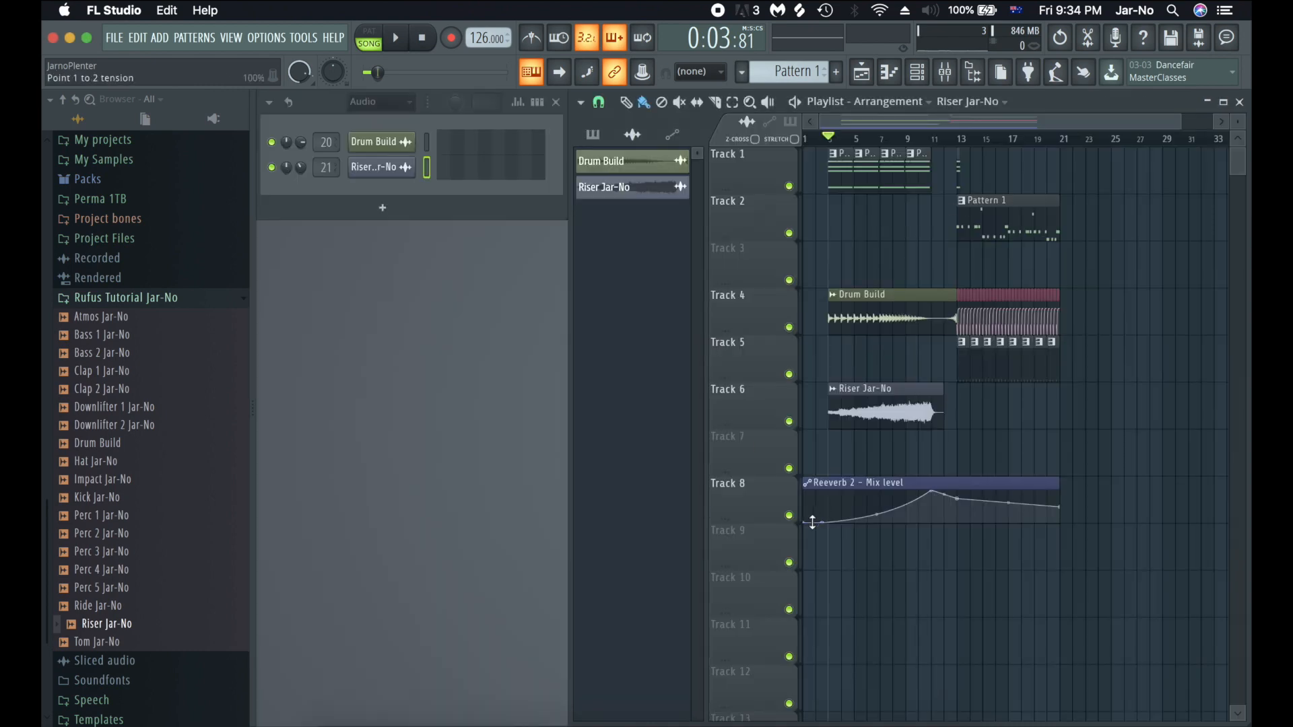
- Play the build-up from bar 3 and lower the Riser Jar-No mixer fader to about 53% (-11.9 dB)
key(space)
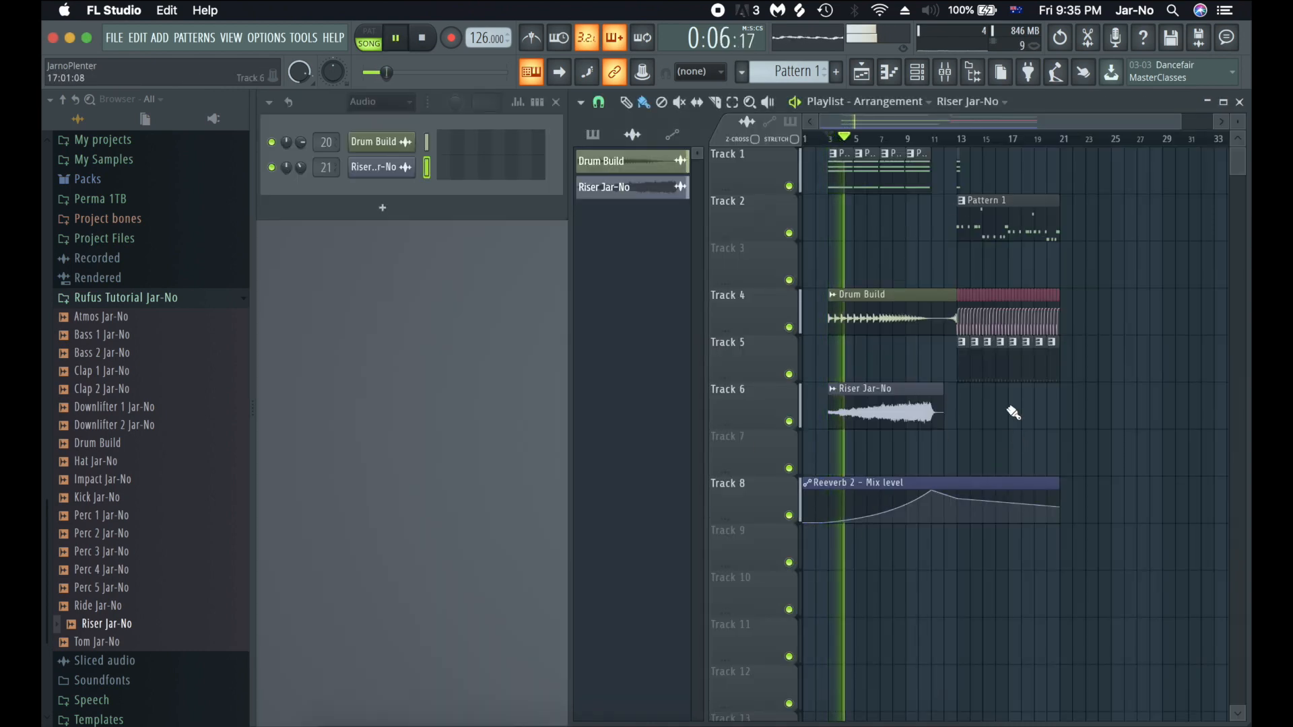
key(F9)
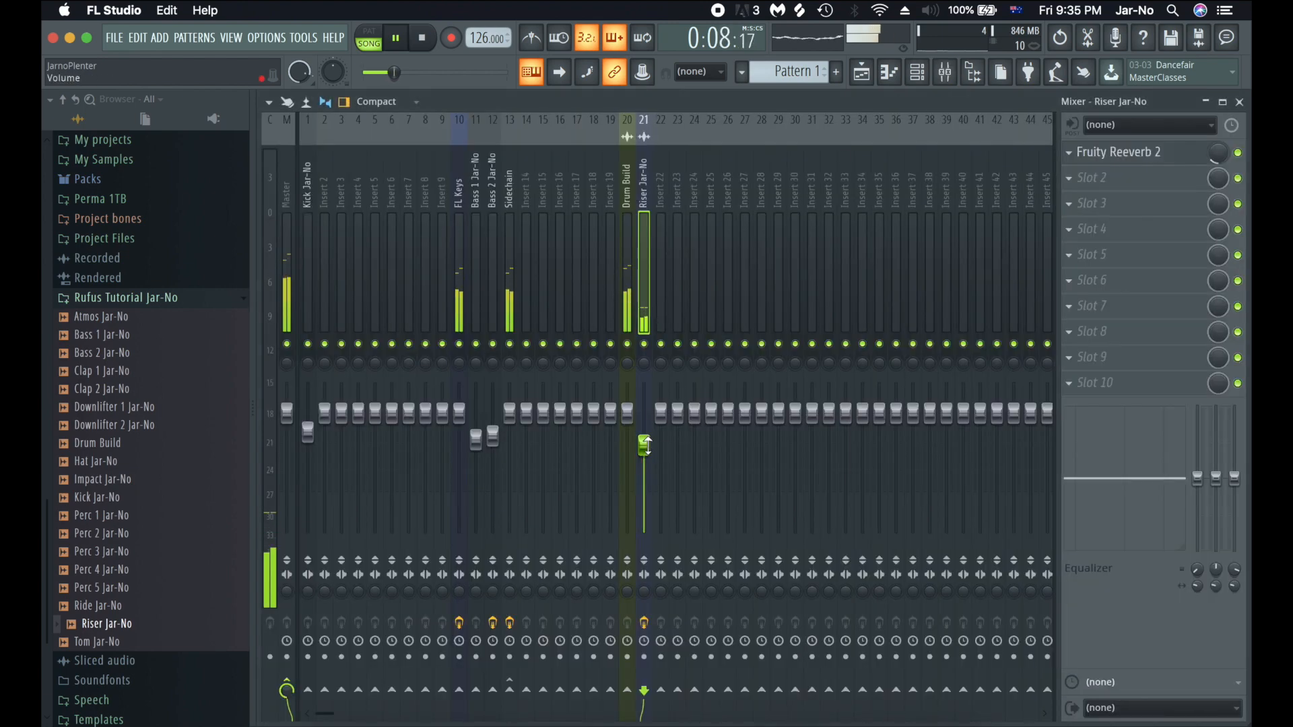
drag(644, 445, 645, 475)
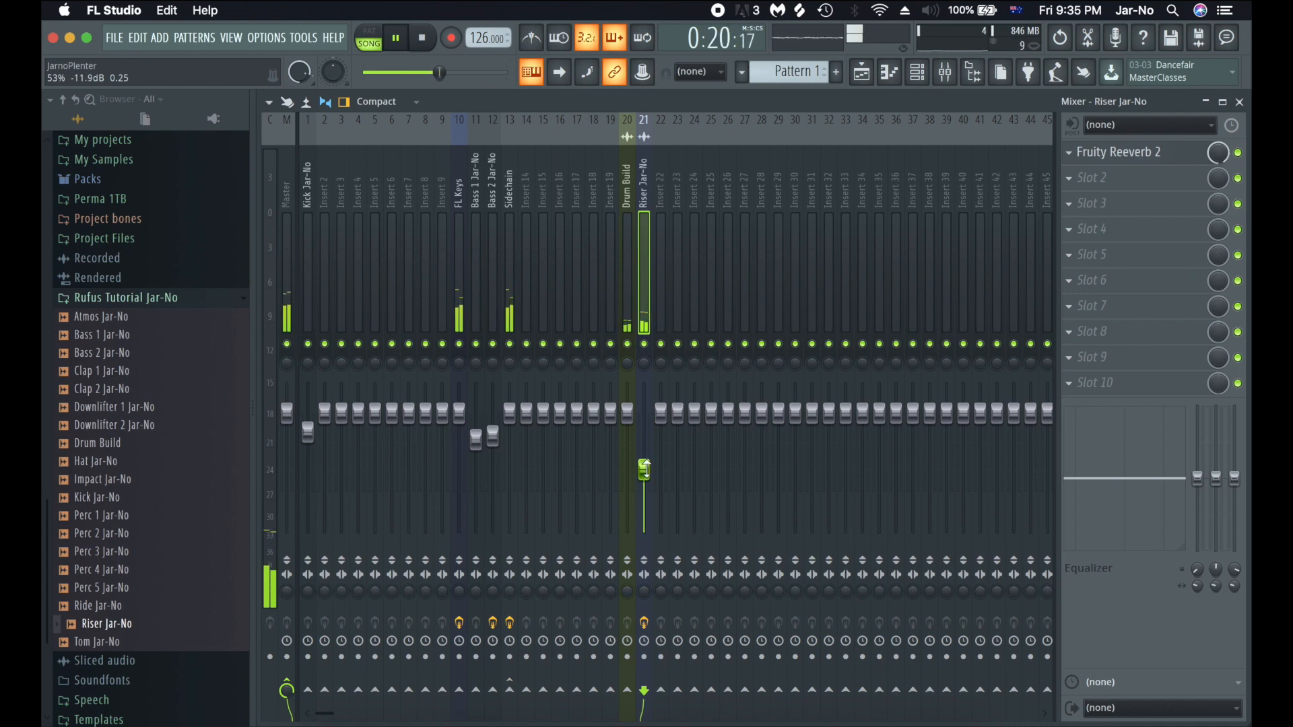
key(F9)
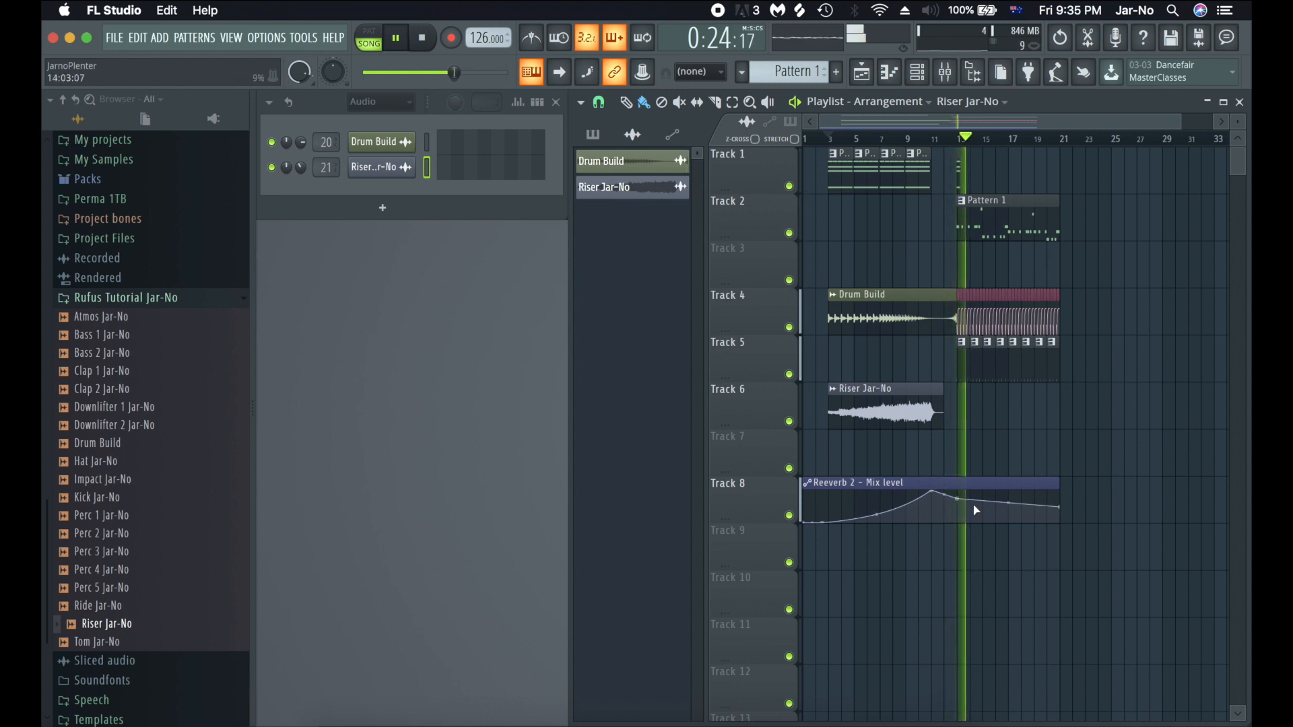
- Stop playback and raise the wet level of the riser's Fruity Reeverb 2 to about 79%
click(947, 73)
click(1128, 152)
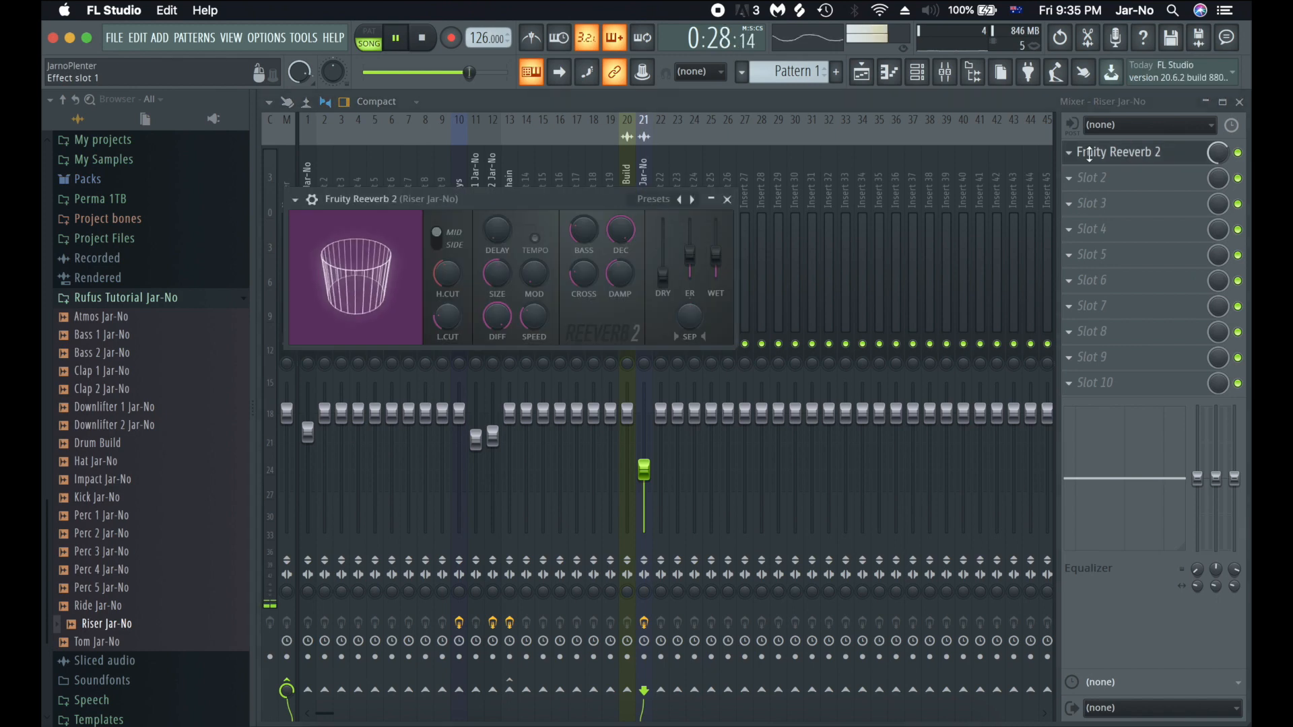
key(space)
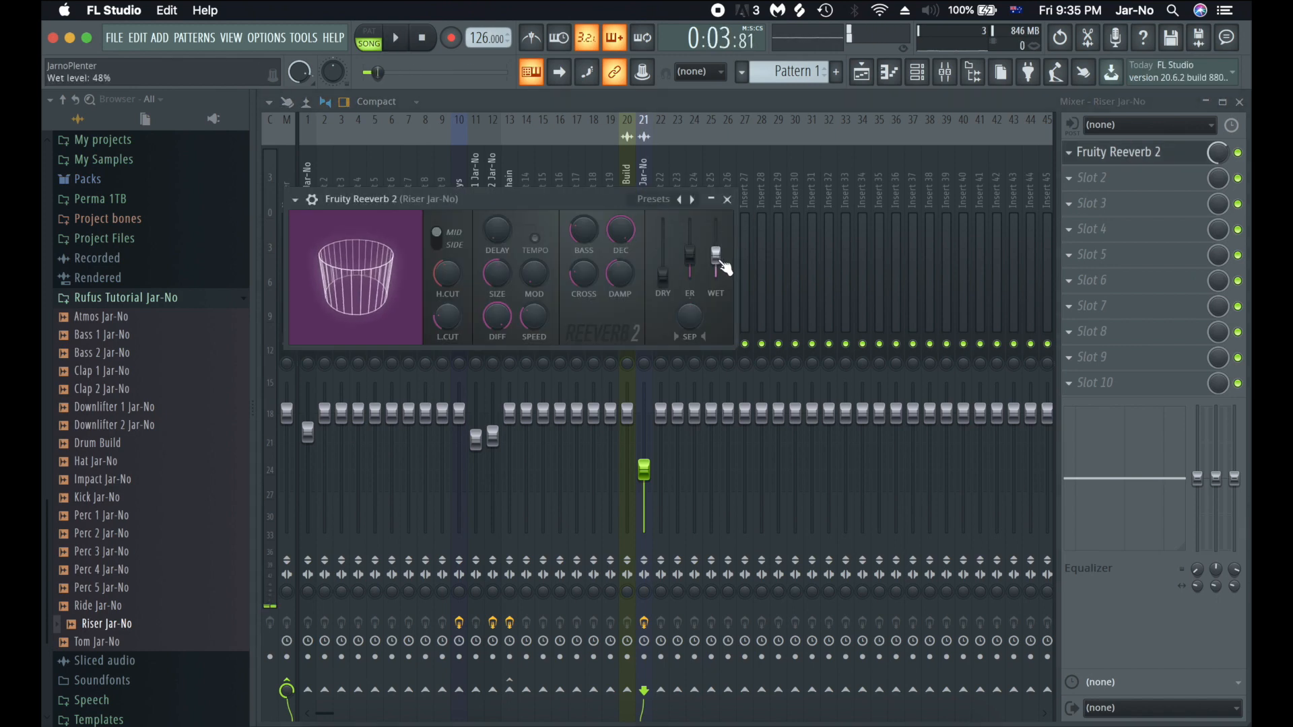
drag(716, 256, 715, 240)
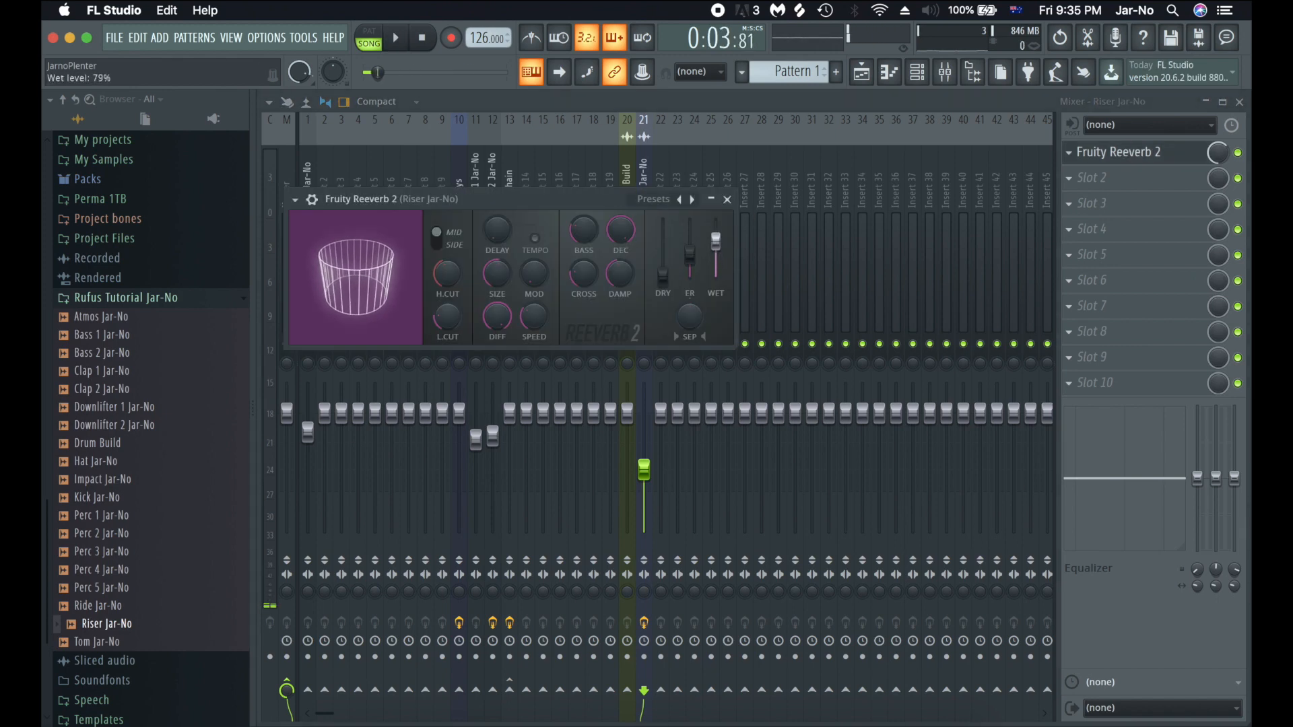
click(728, 199)
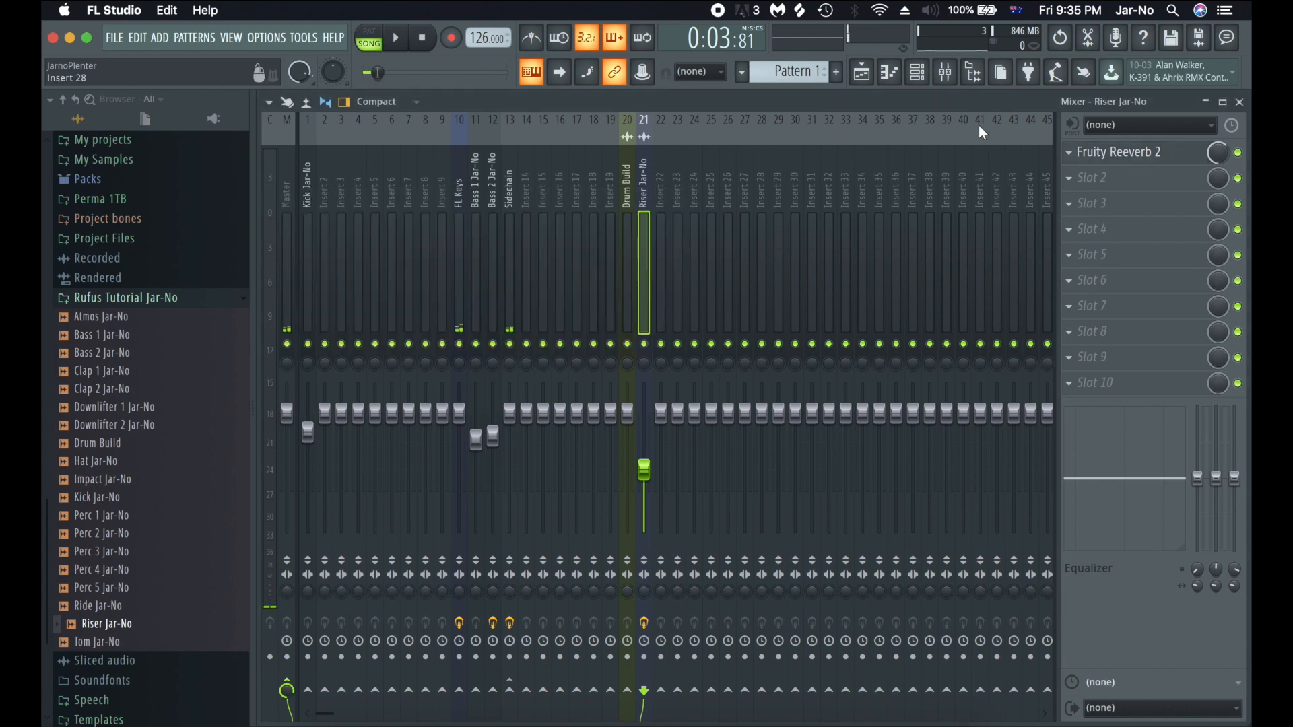
click(1240, 101)
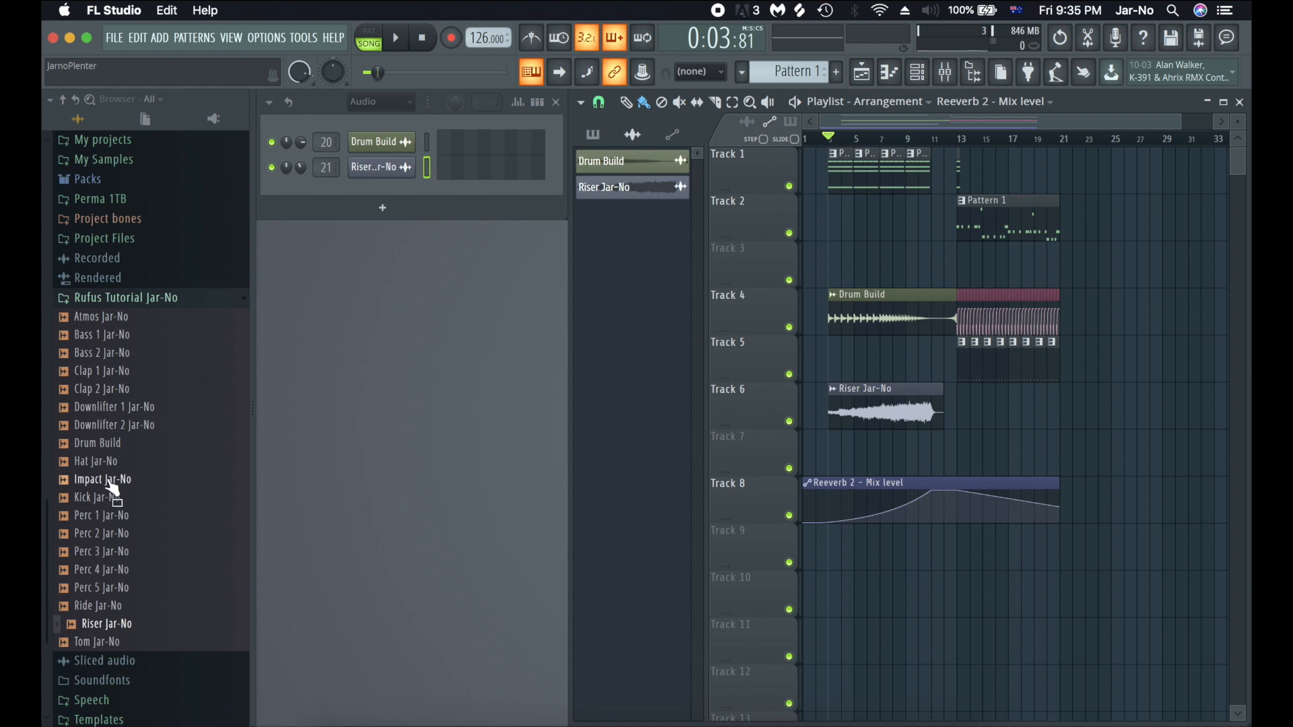
- Add the Impact Jar-No sample to Track 3 at bar 3 and give its channel a fade-out and a lower volume
drag(112, 488, 838, 264)
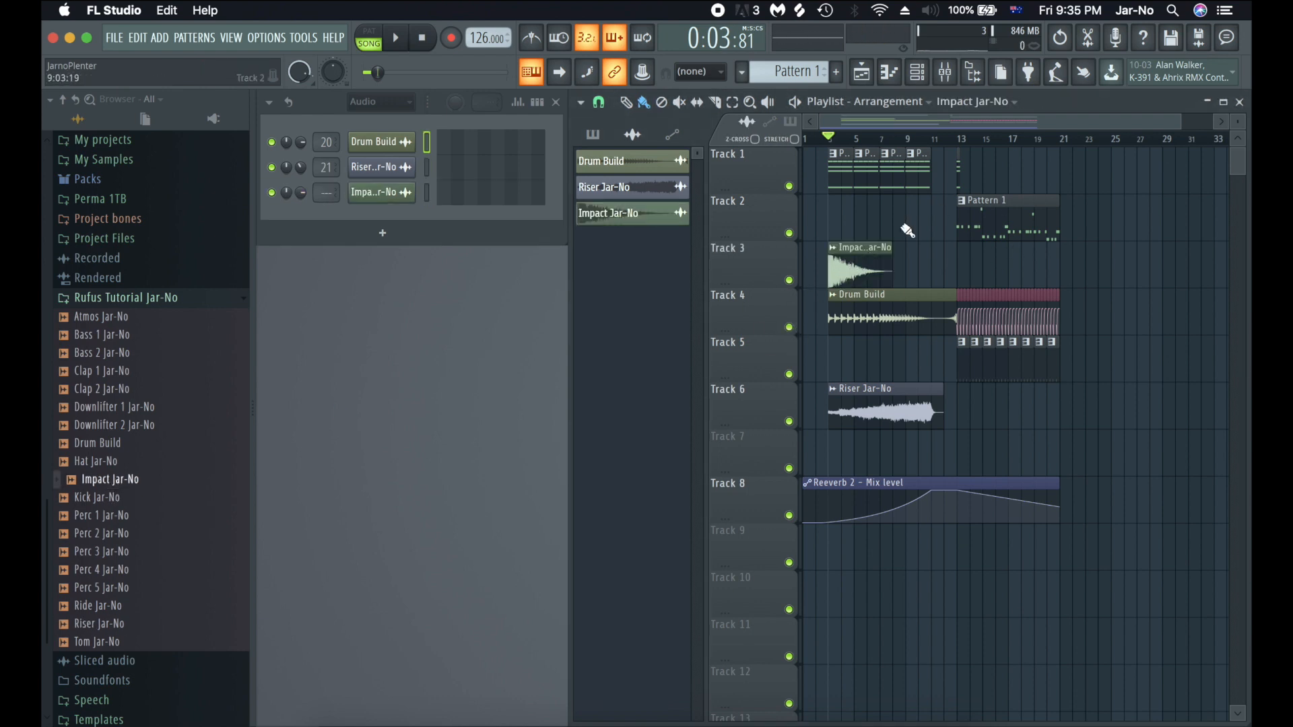
double_click(867, 275)
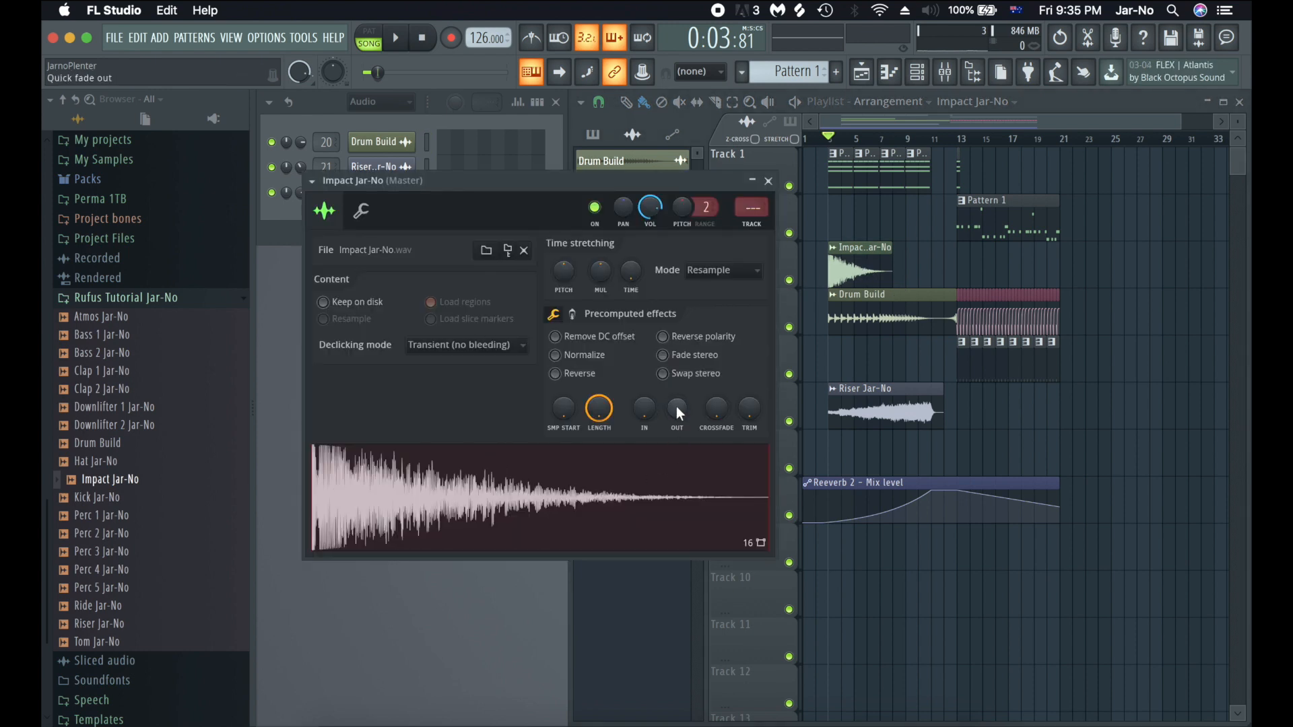
drag(676, 409, 676, 444)
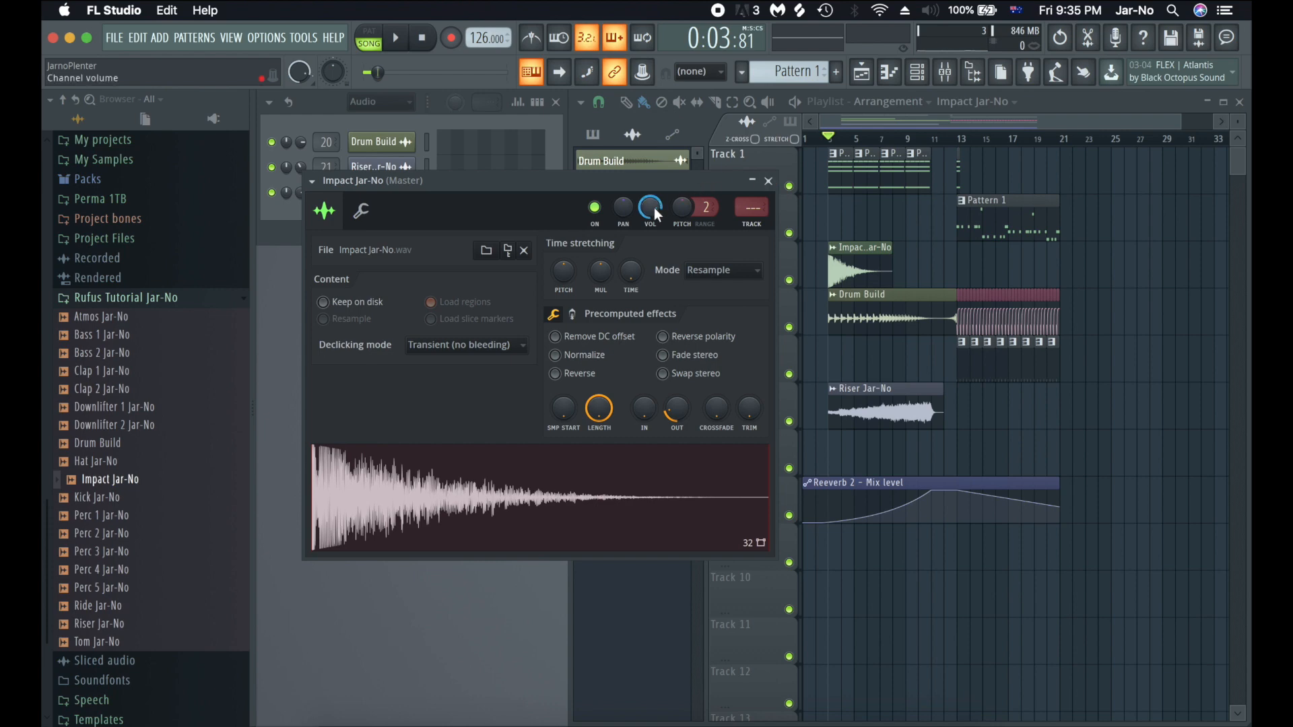
drag(655, 212, 655, 242)
key(Escape)
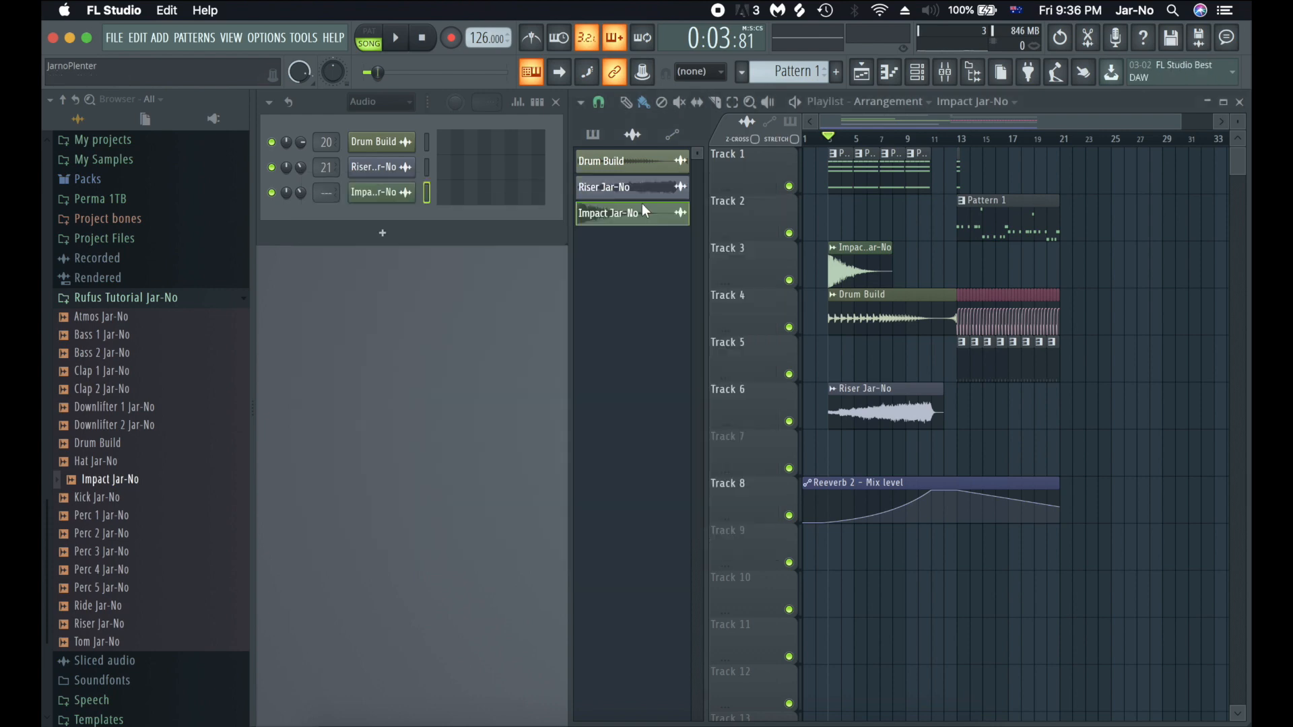
- Route the Impact Jar-No channel to mixer insert 22 and lower its fader to about 68% (-7.7 dB), checking it with a brief playback
click(945, 71)
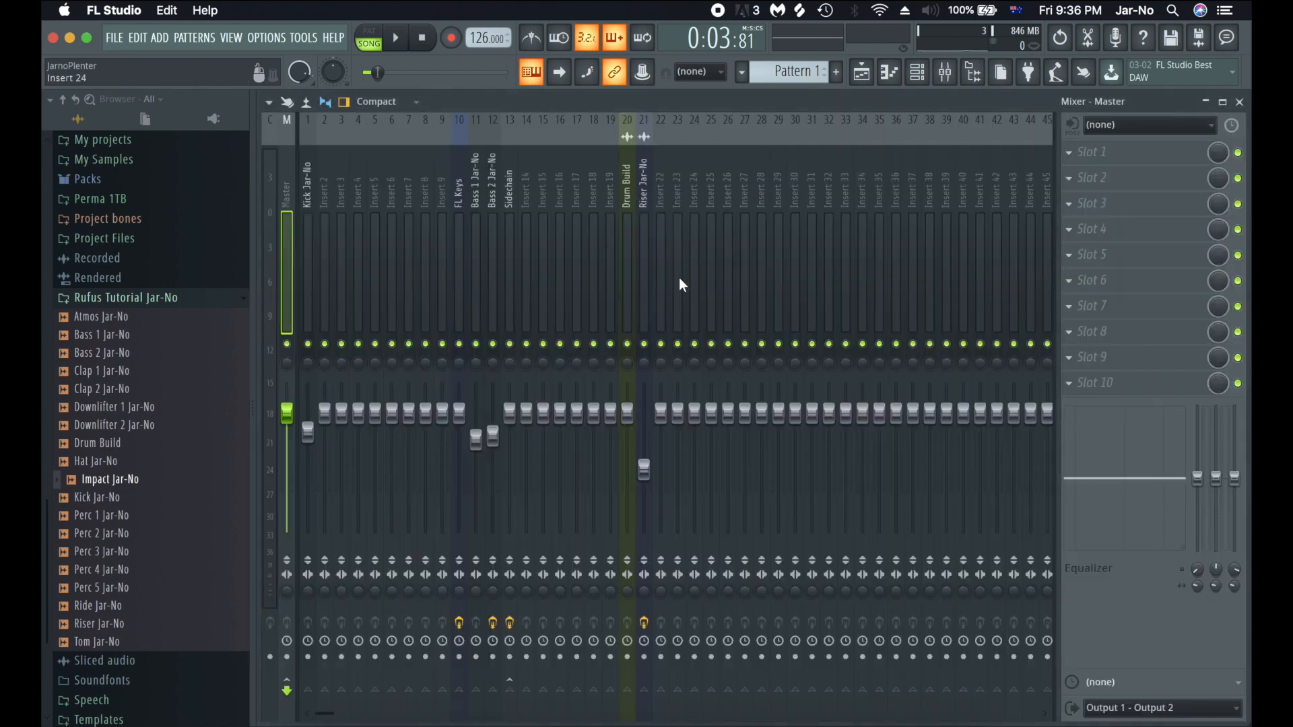
click(664, 237)
key(ctrl+l)
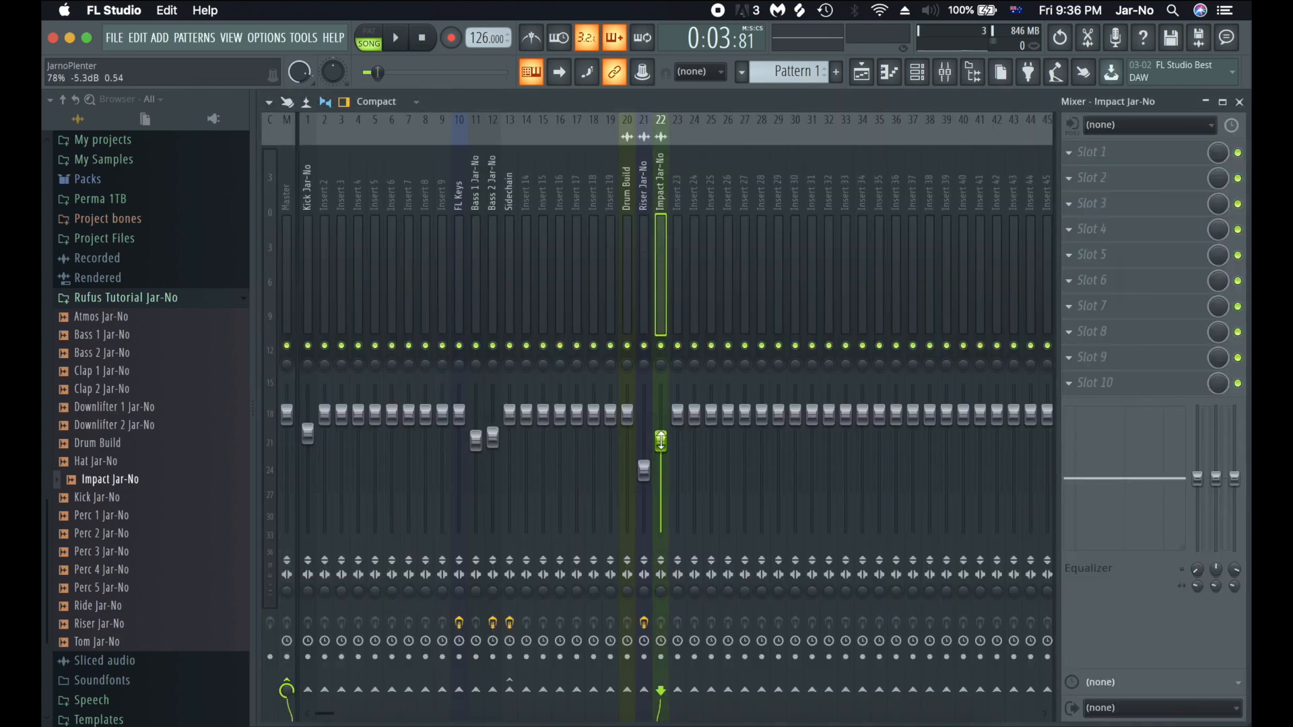
key(space)
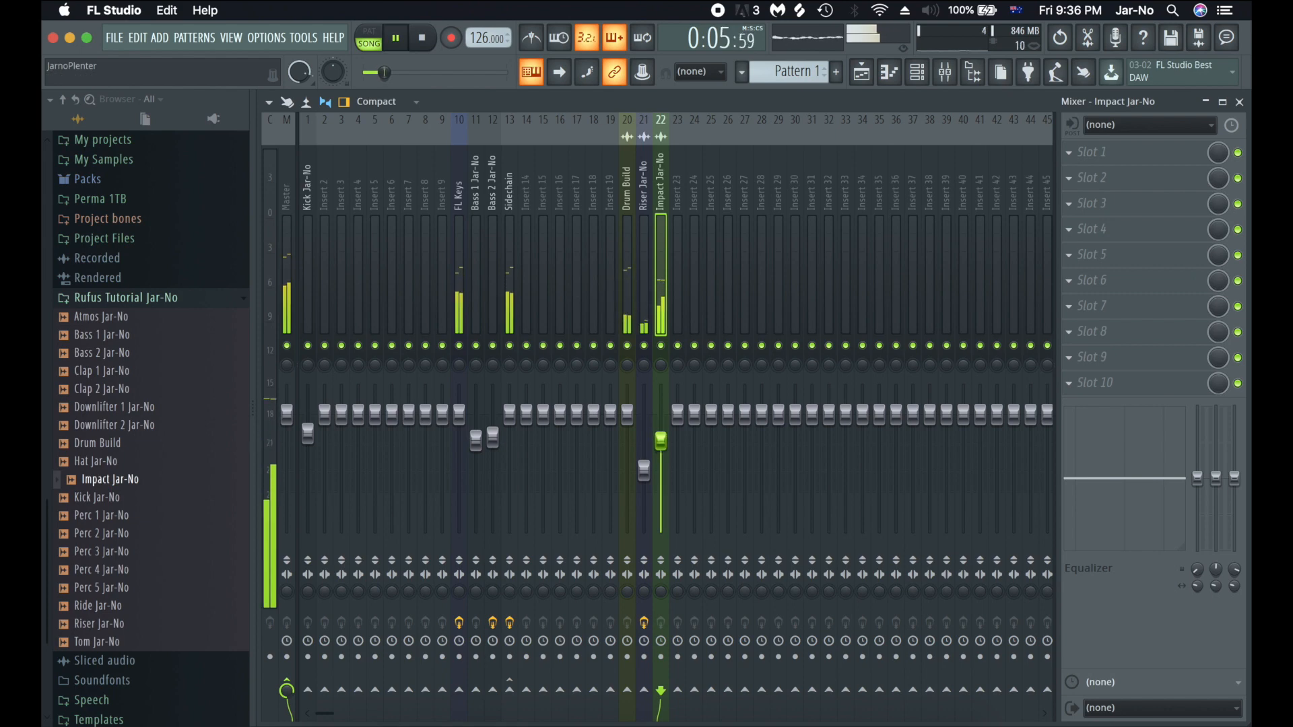
key(space)
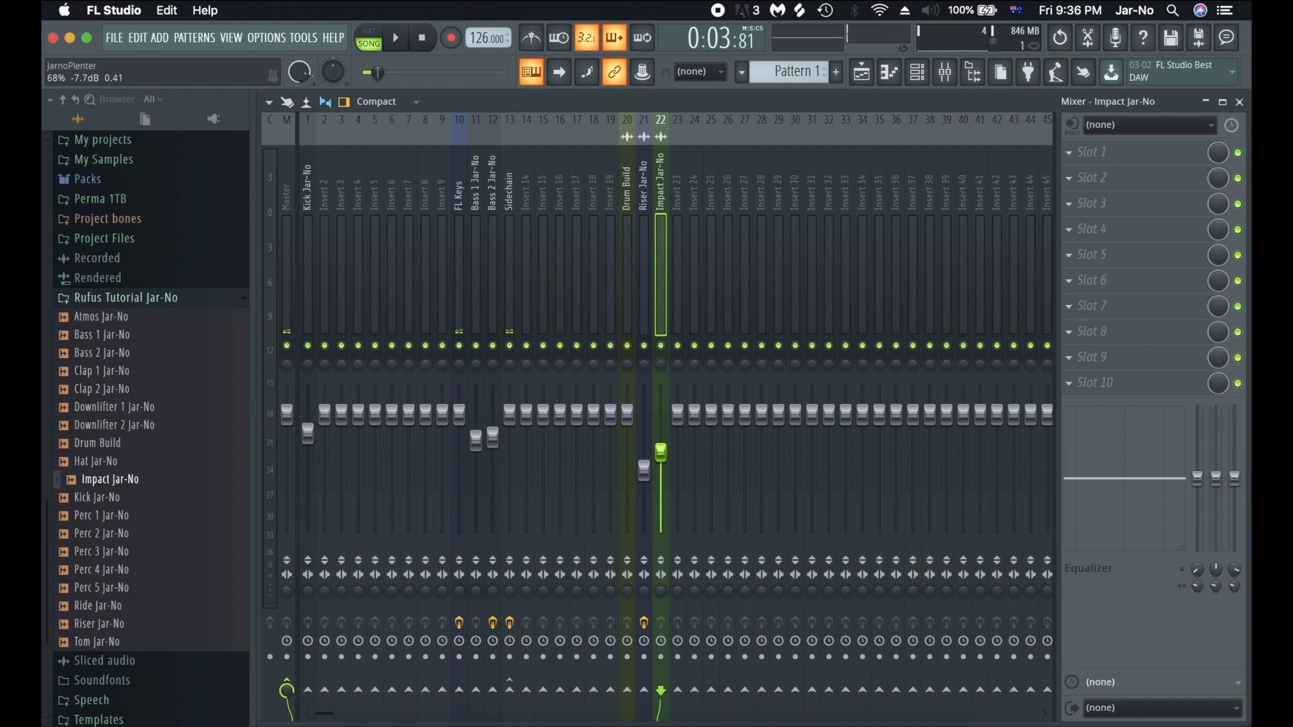
key(F9)
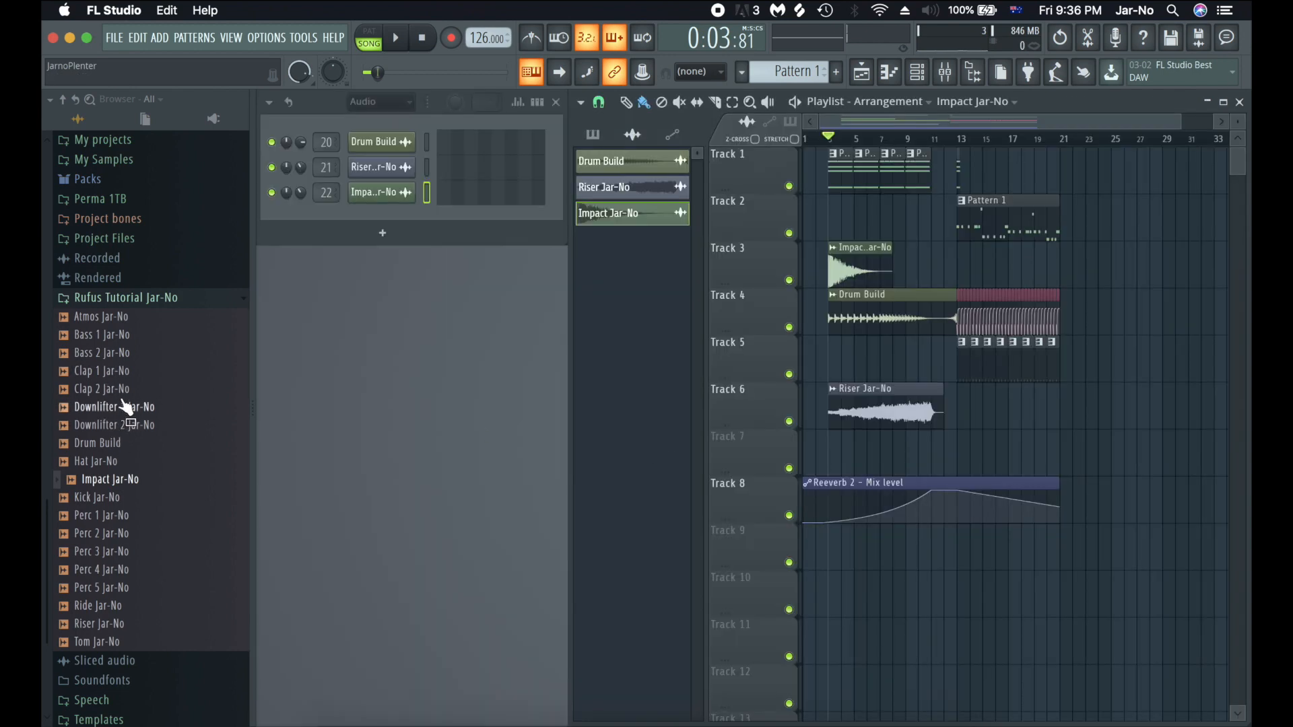
- Add the Downlifter 2 Jar-No sample to Track 2 at bar 3, above the impact
click(131, 428)
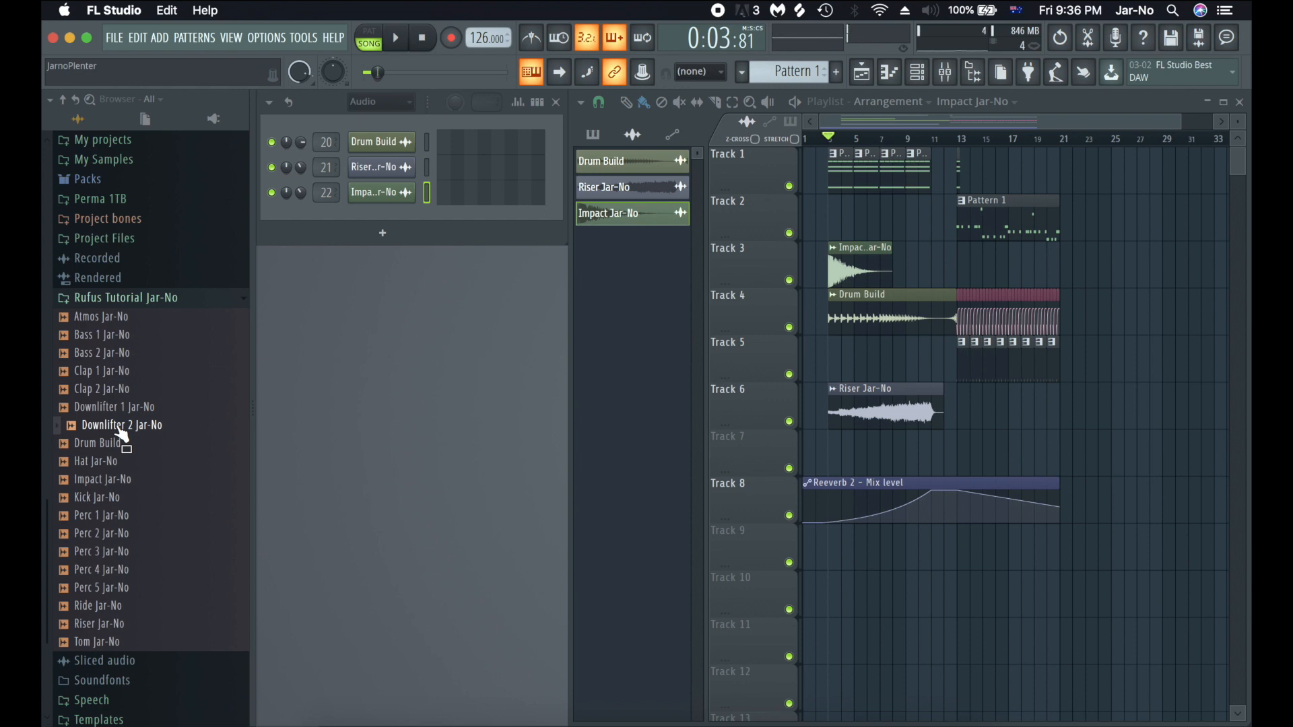
drag(123, 432, 361, 345)
drag(802, 228, 819, 220)
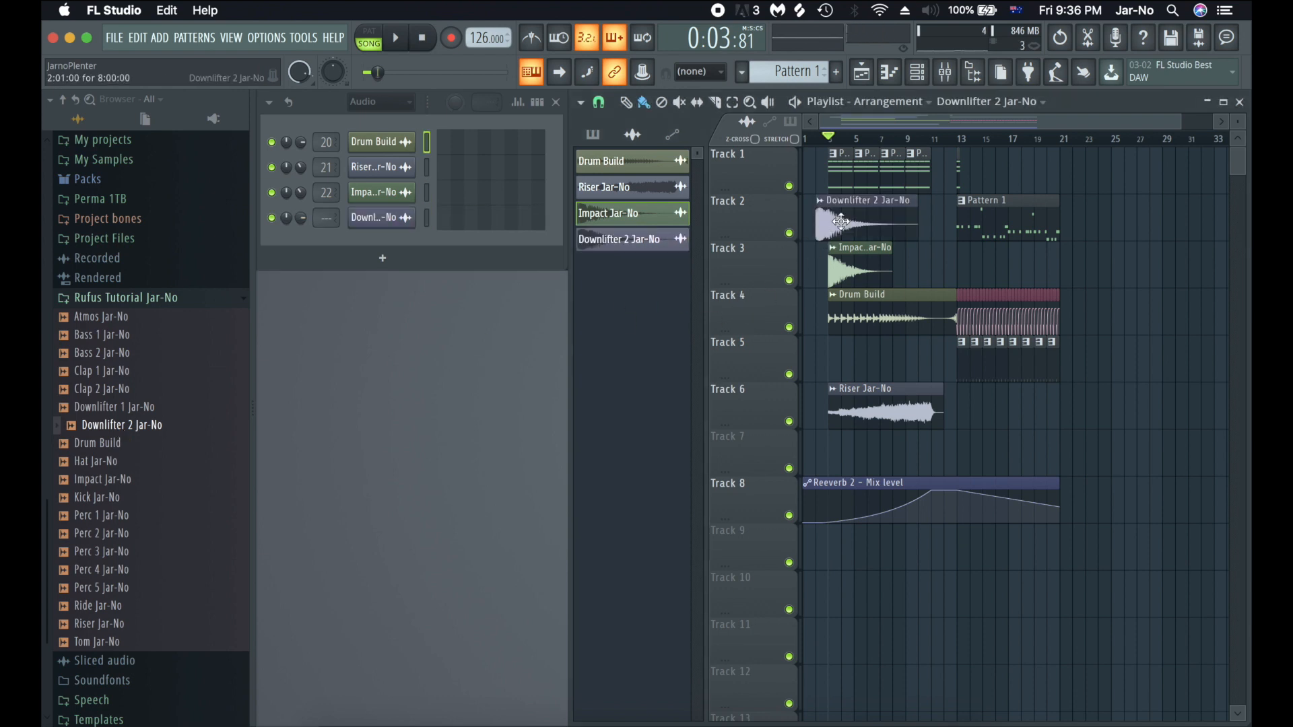
- Lower the channel volume of the Downlifter 2 Jar-No sample in its channel settings
double_click(881, 216)
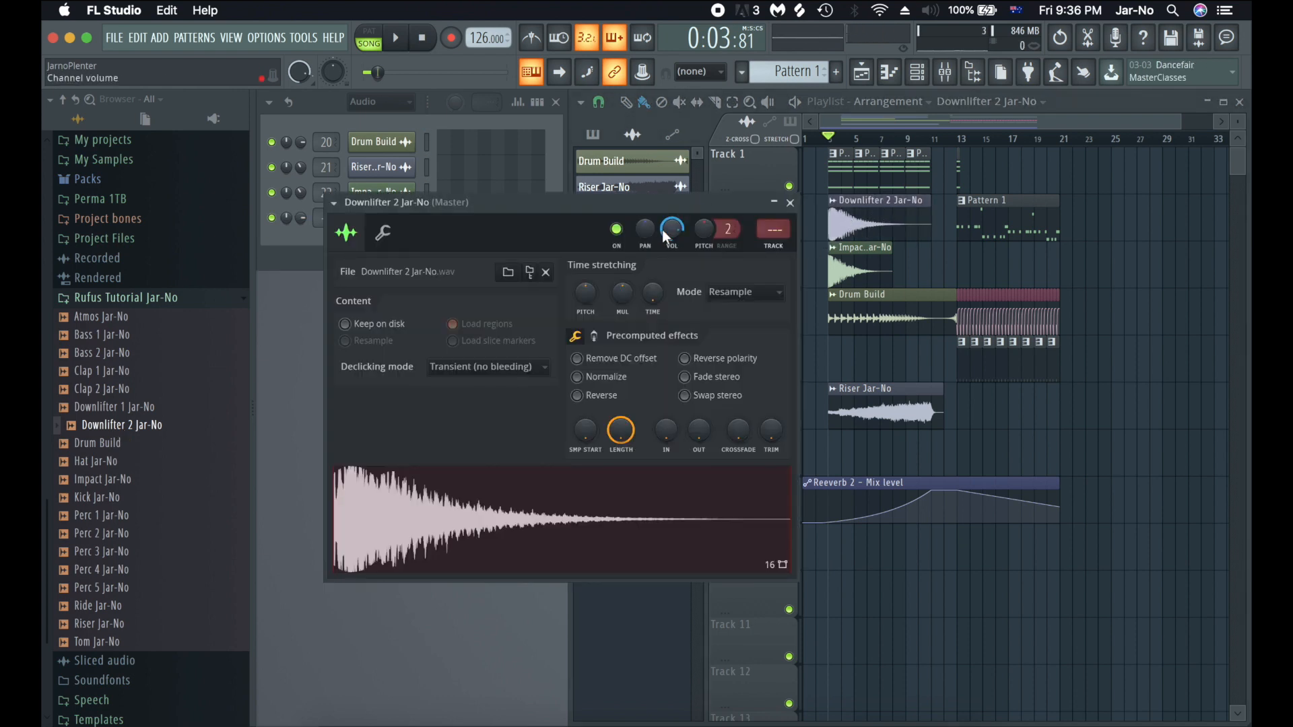
drag(668, 229, 668, 259)
key(Escape)
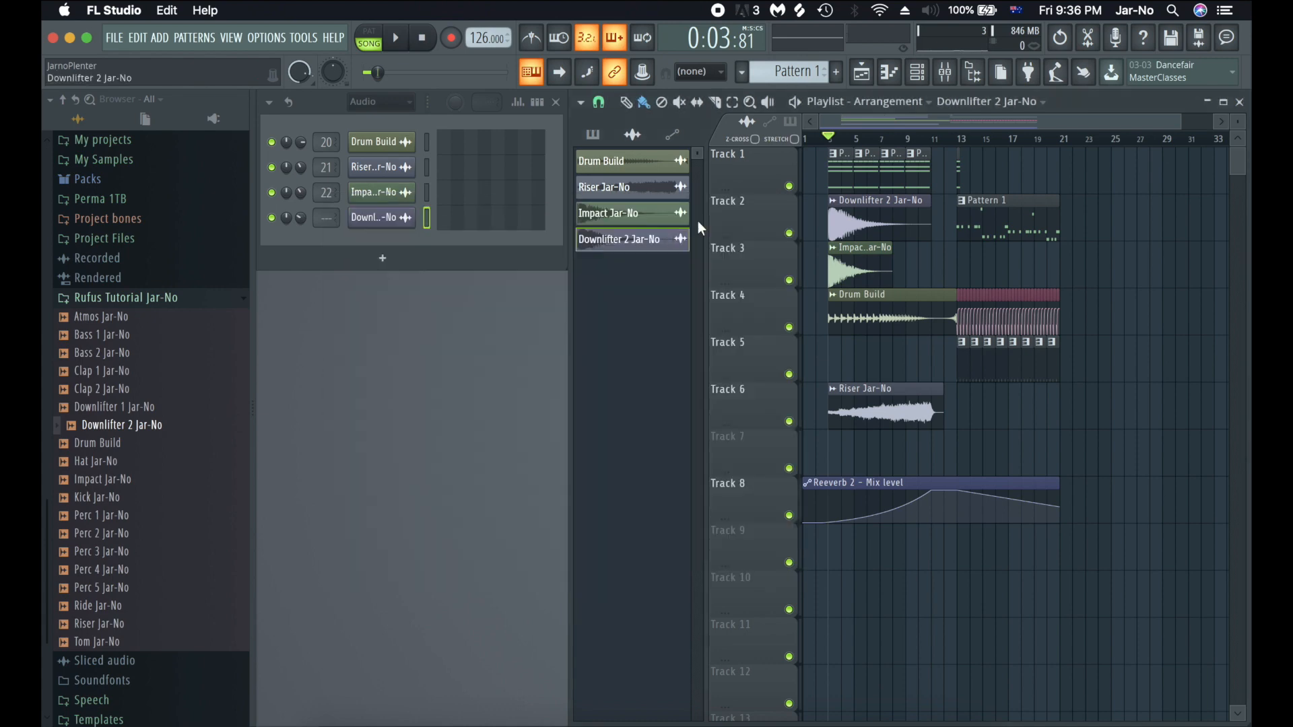
double_click(910, 234)
key(Escape)
- Route the Downlifter 2 Jar-No channel to mixer insert 23 and lower its fader to about 39% (-16.0 dB), checking it with playback
click(946, 72)
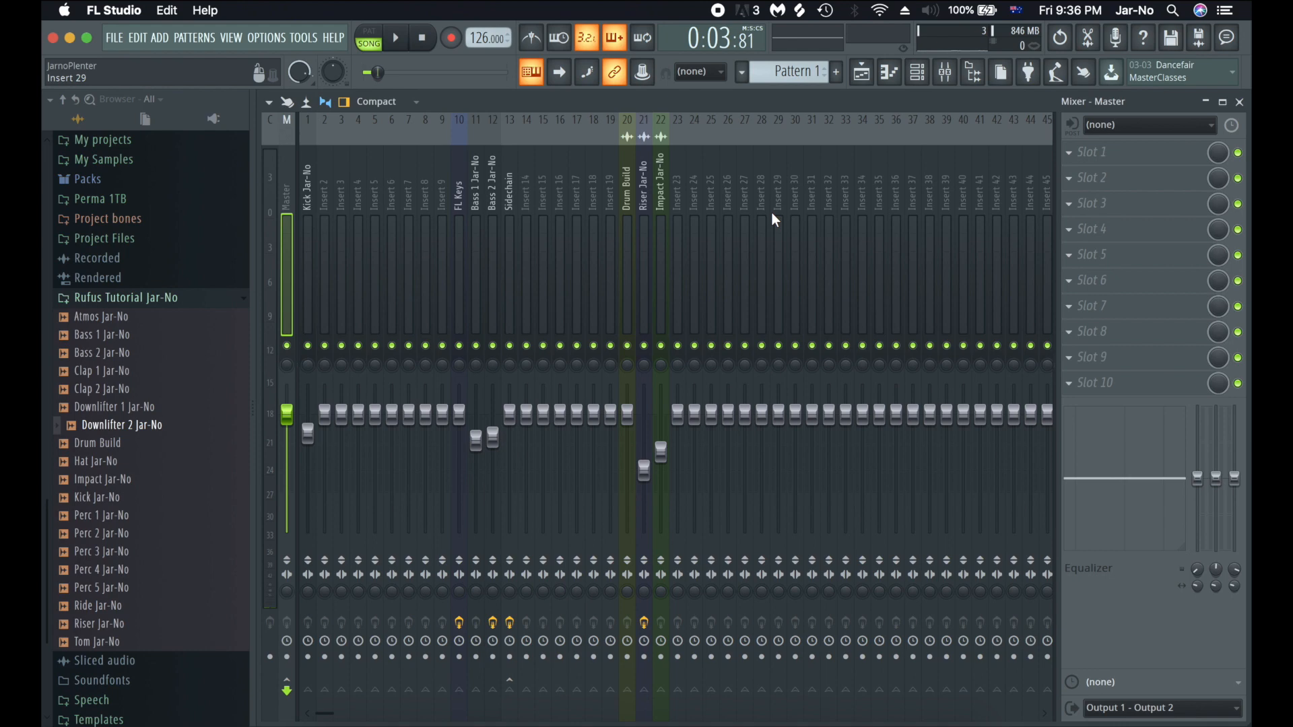
click(676, 244)
key(ctrl+l)
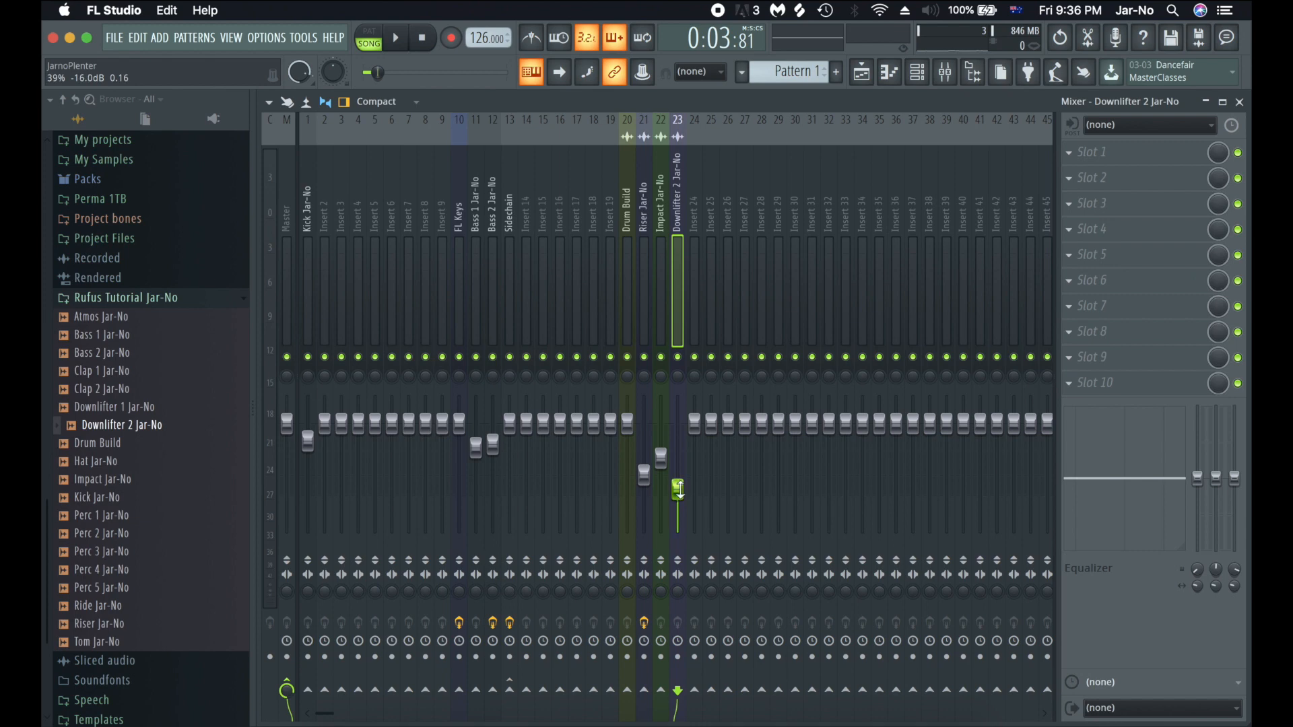
key(space)
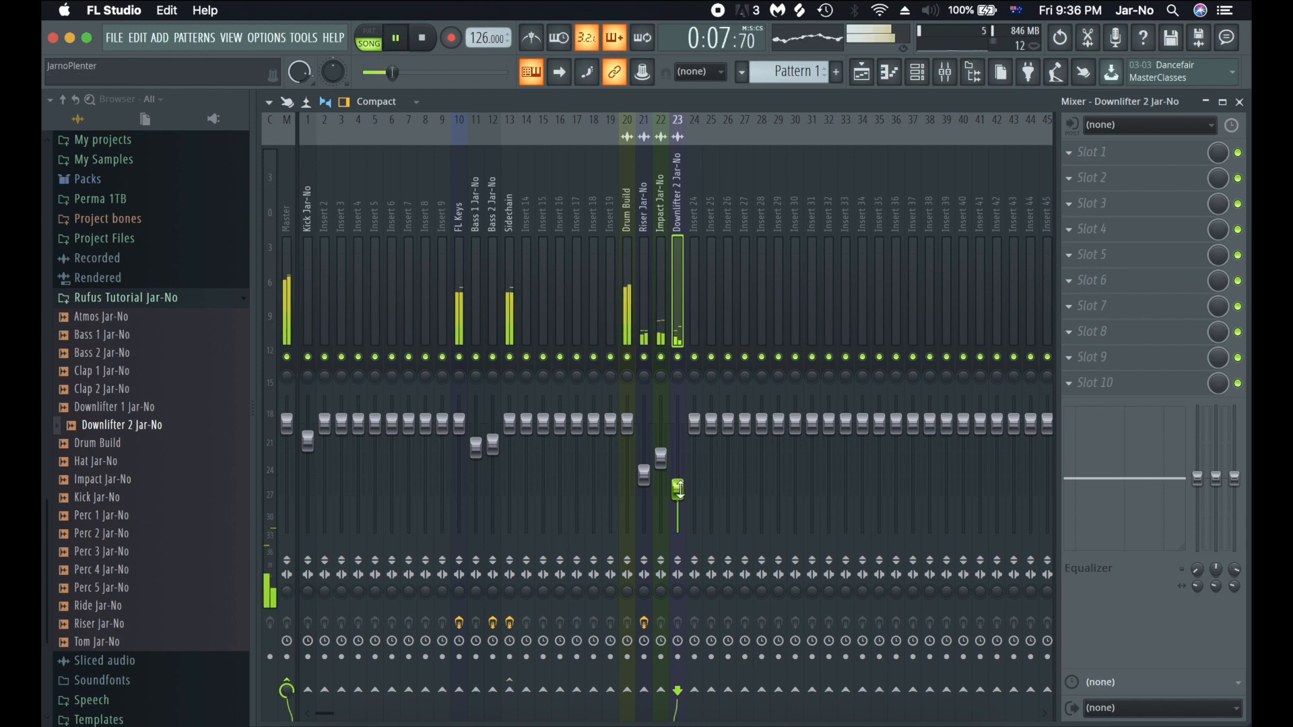
key(F9)
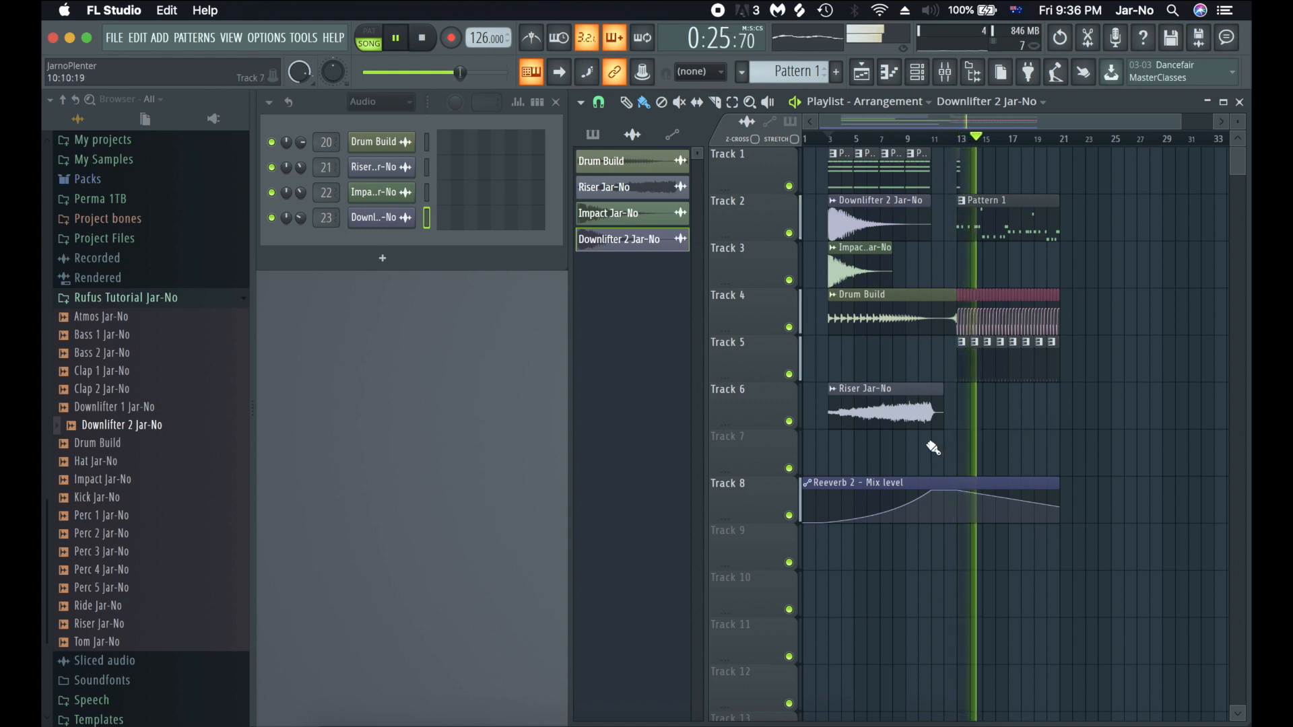
key(space)
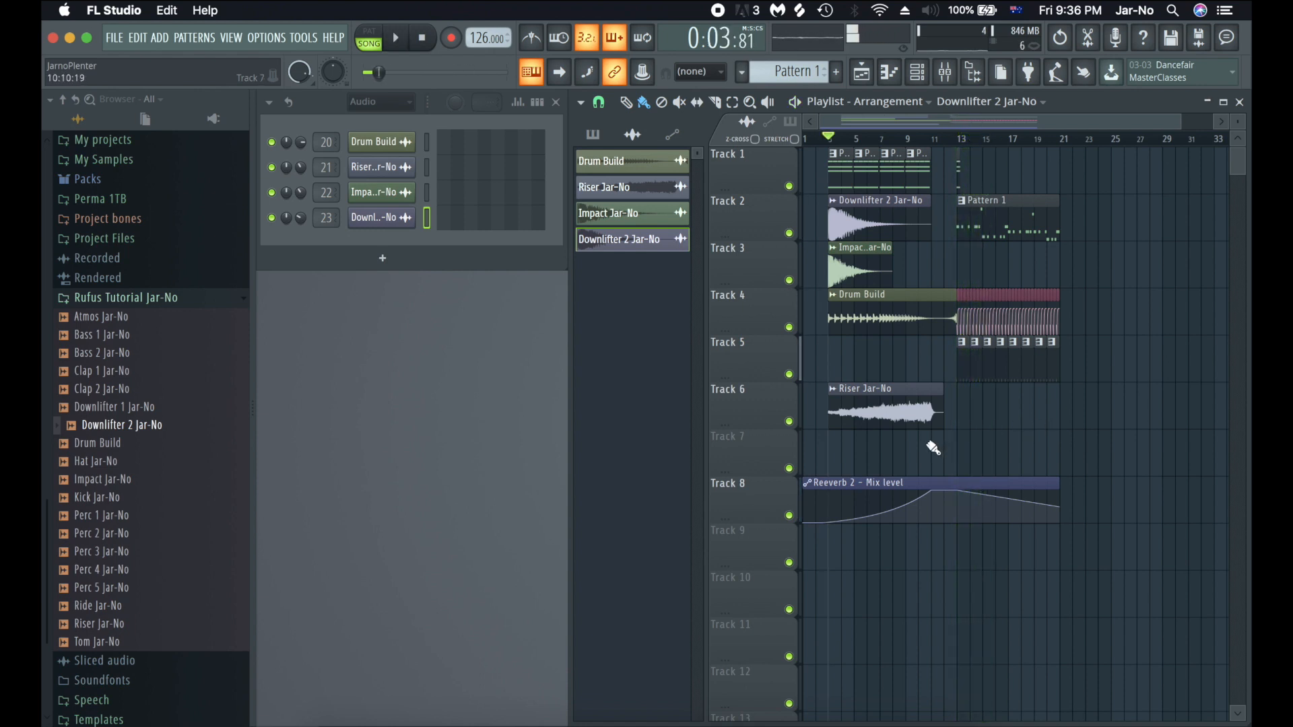
- Add the Downlifter 1 Jar-No sample to Track 3 at bar 13 and route its channel to mixer insert 24
drag(208, 383, 162, 398)
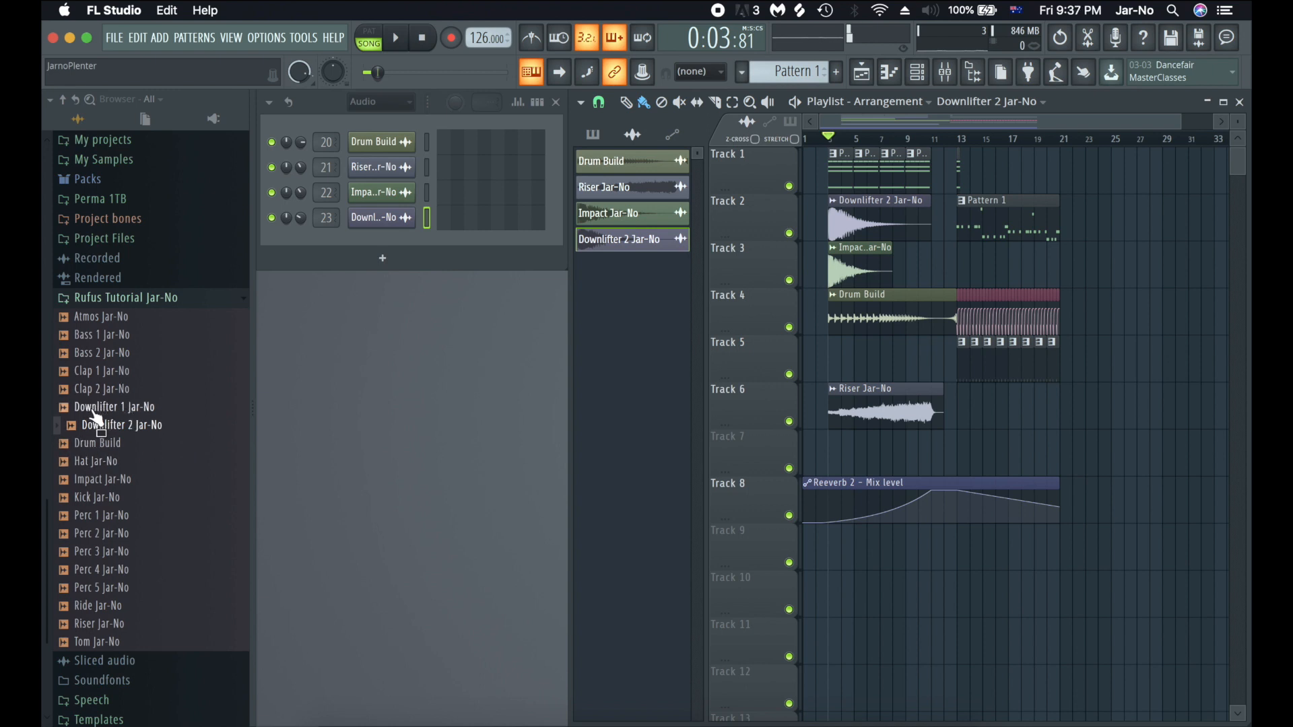
drag(96, 418, 963, 260)
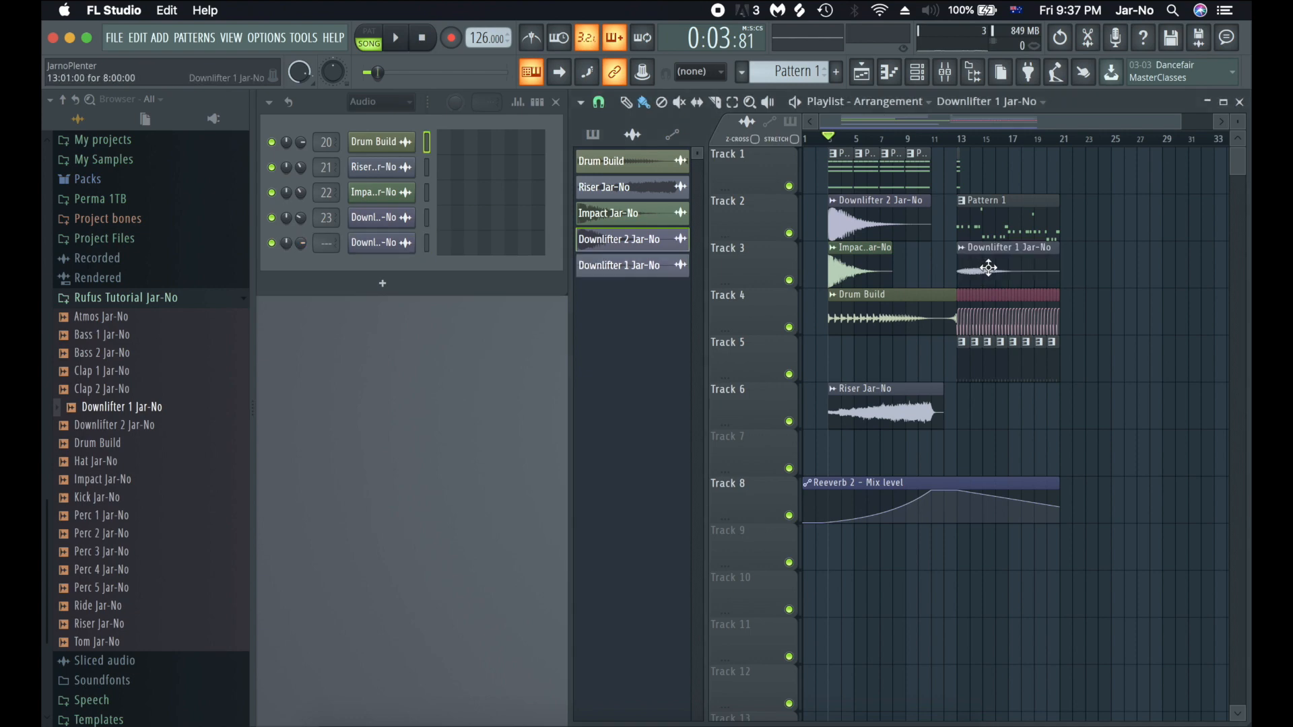
click(996, 259)
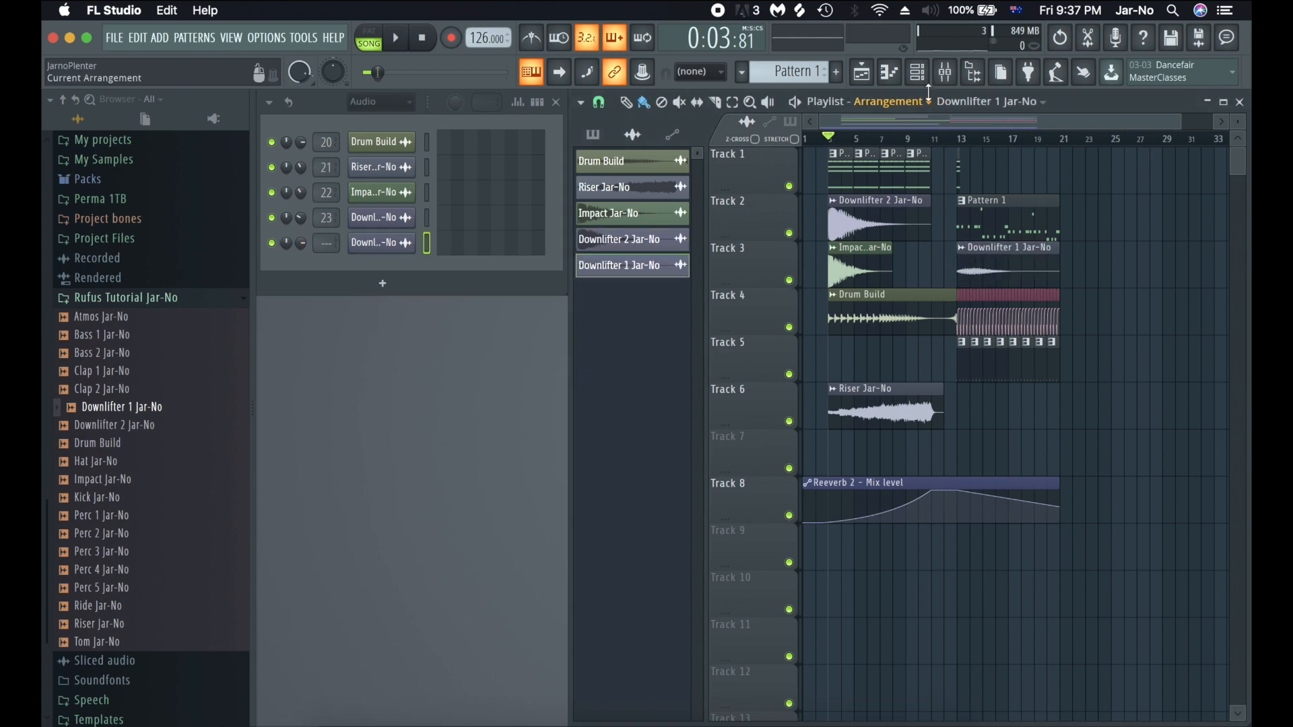
click(945, 71)
click(696, 256)
key(ctrl+l)
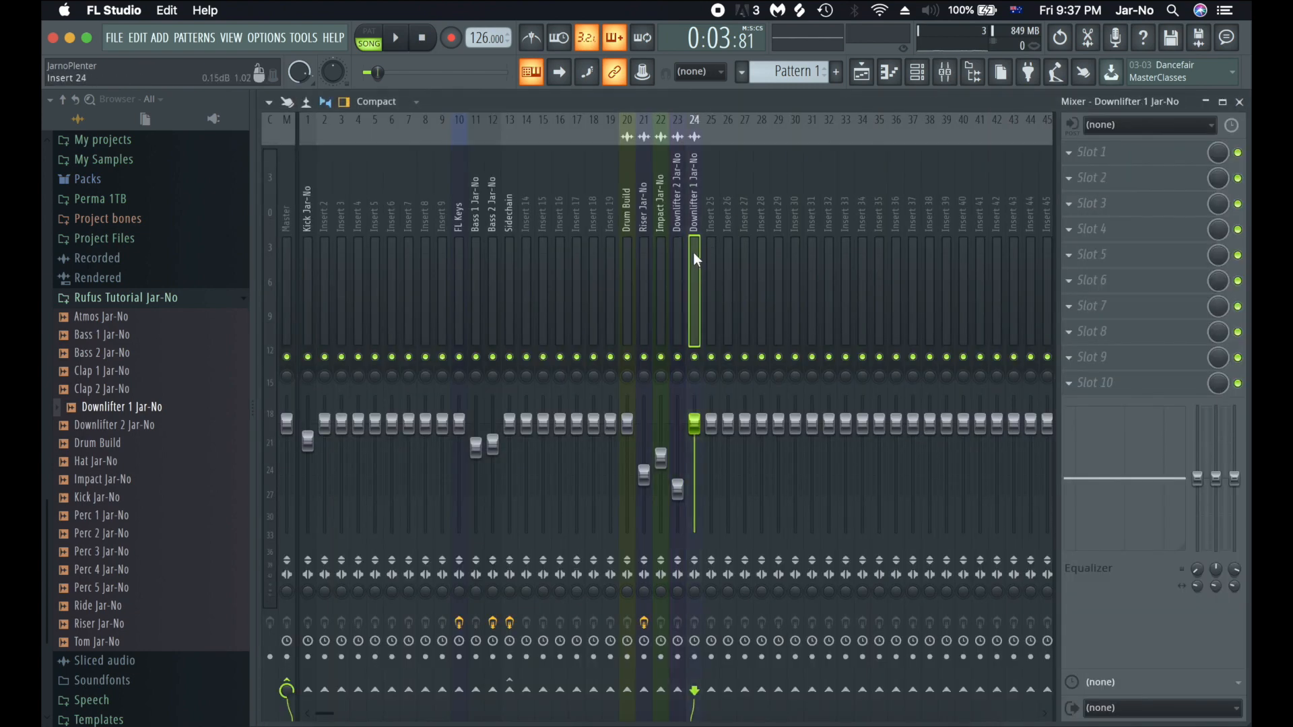
key(F9)
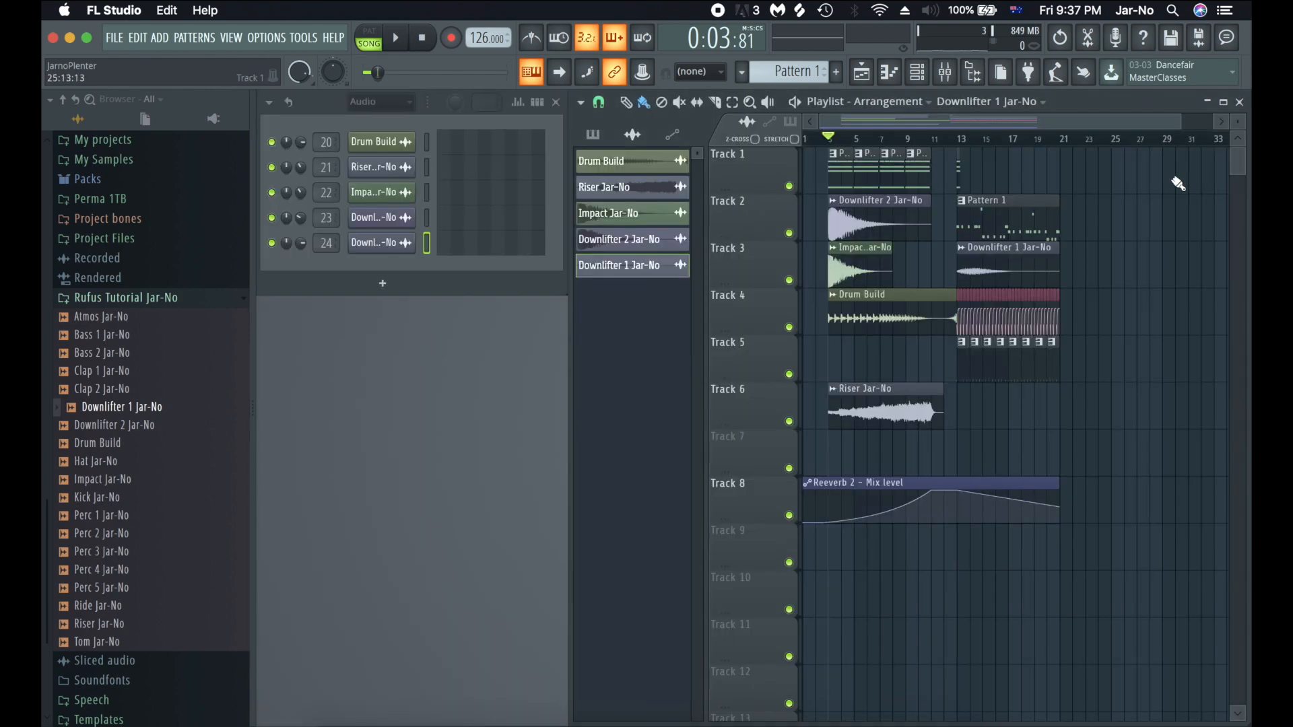
- Lower the Downlifter 1 Jar-No fader on mixer insert 24, checking the level with playback from bar 13
click(969, 139)
key(space)
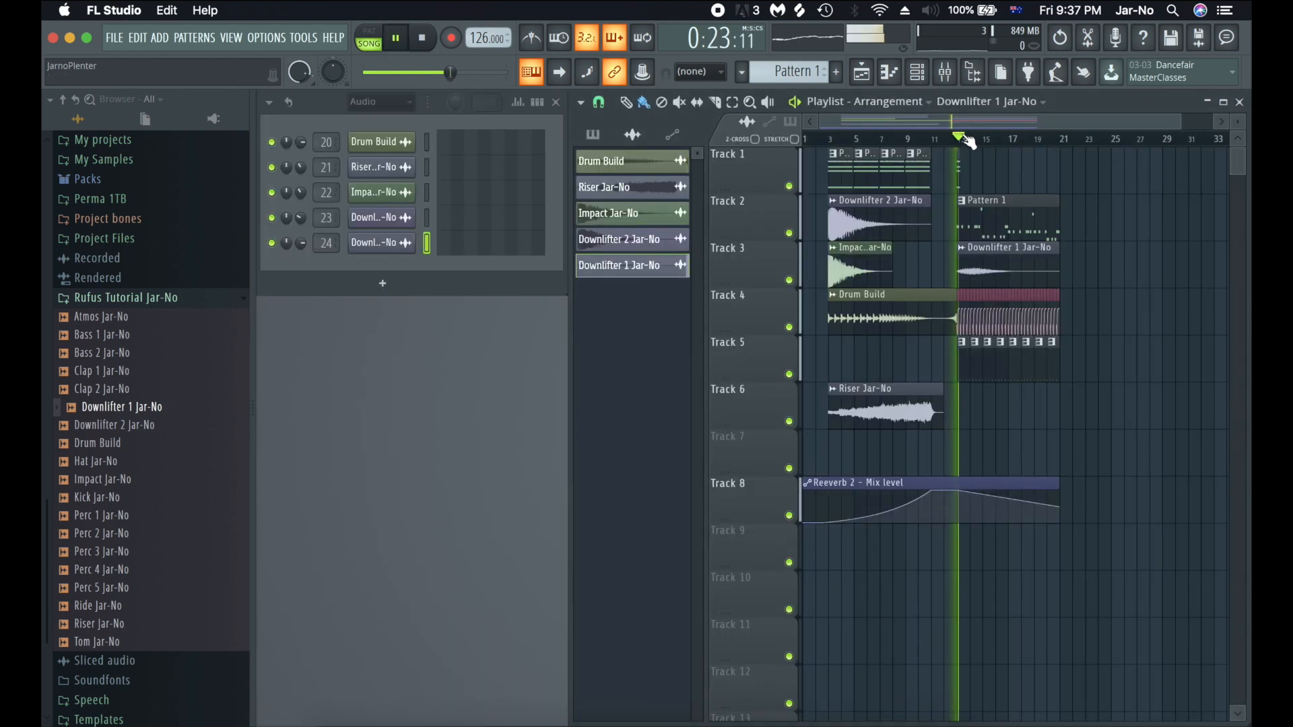
click(946, 72)
key(space)
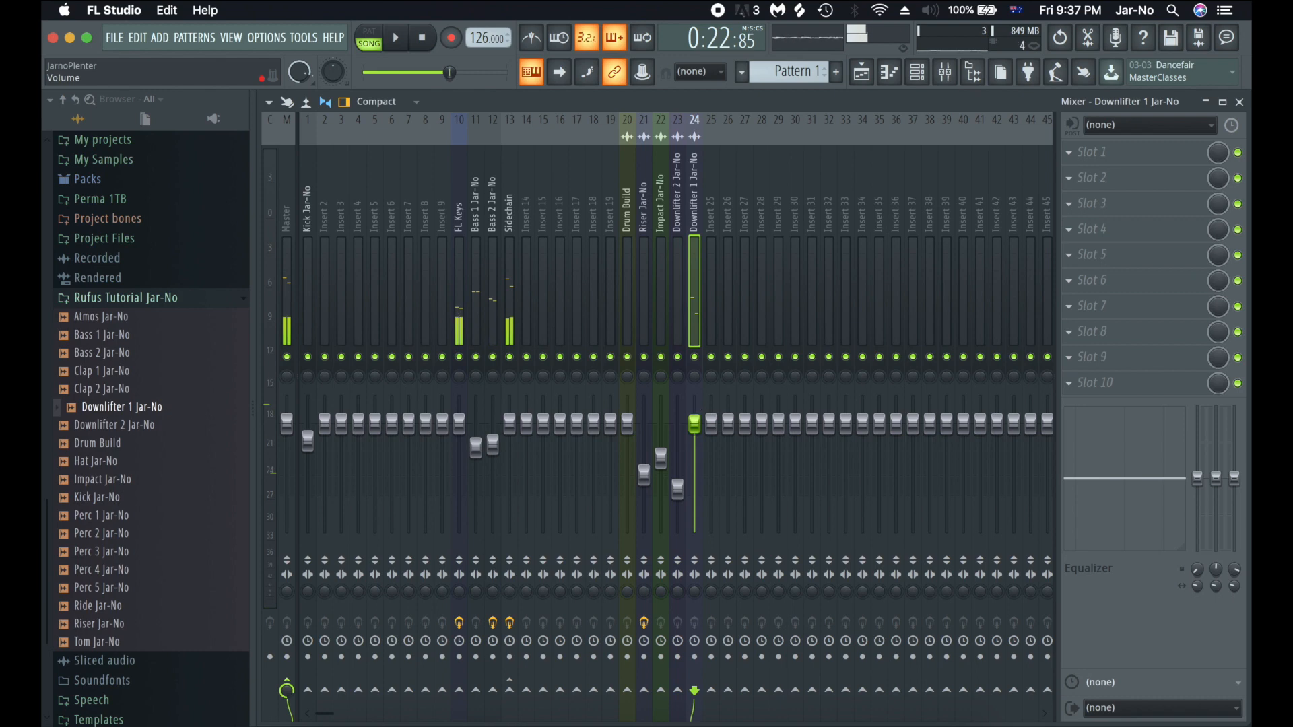
drag(694, 423, 694, 501)
key(space)
key(space)
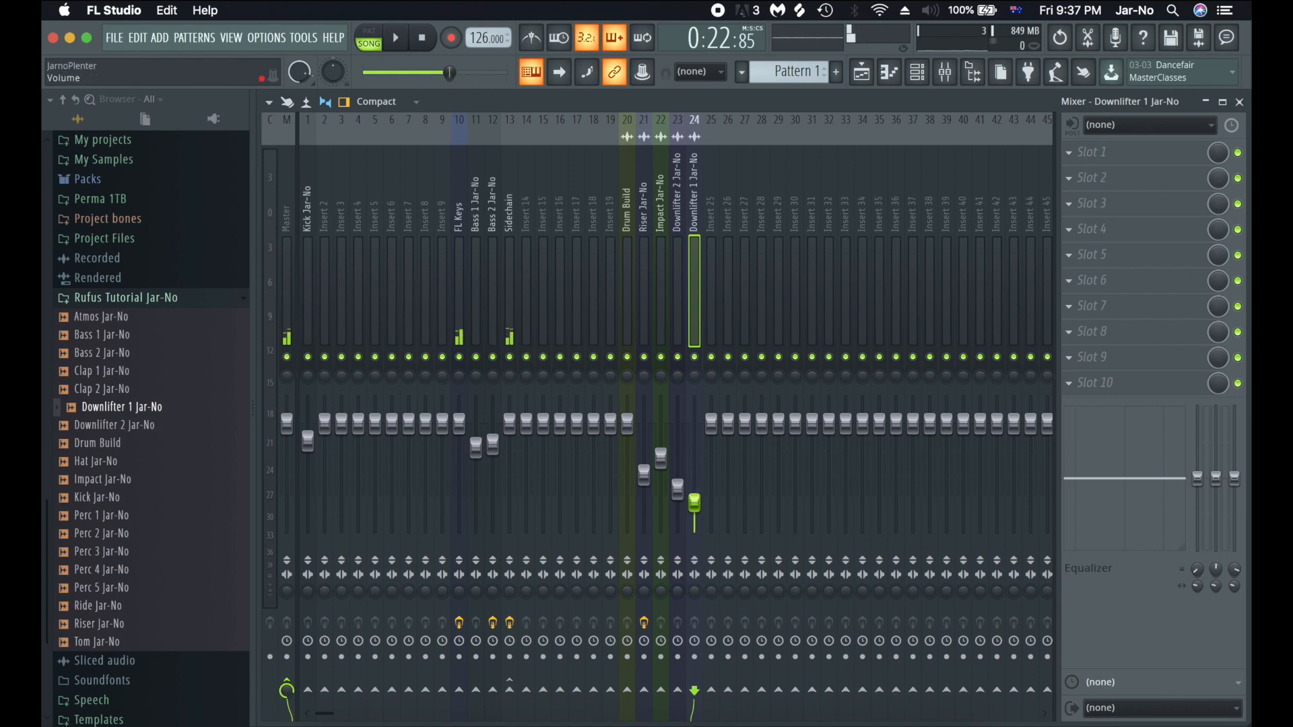
key(space)
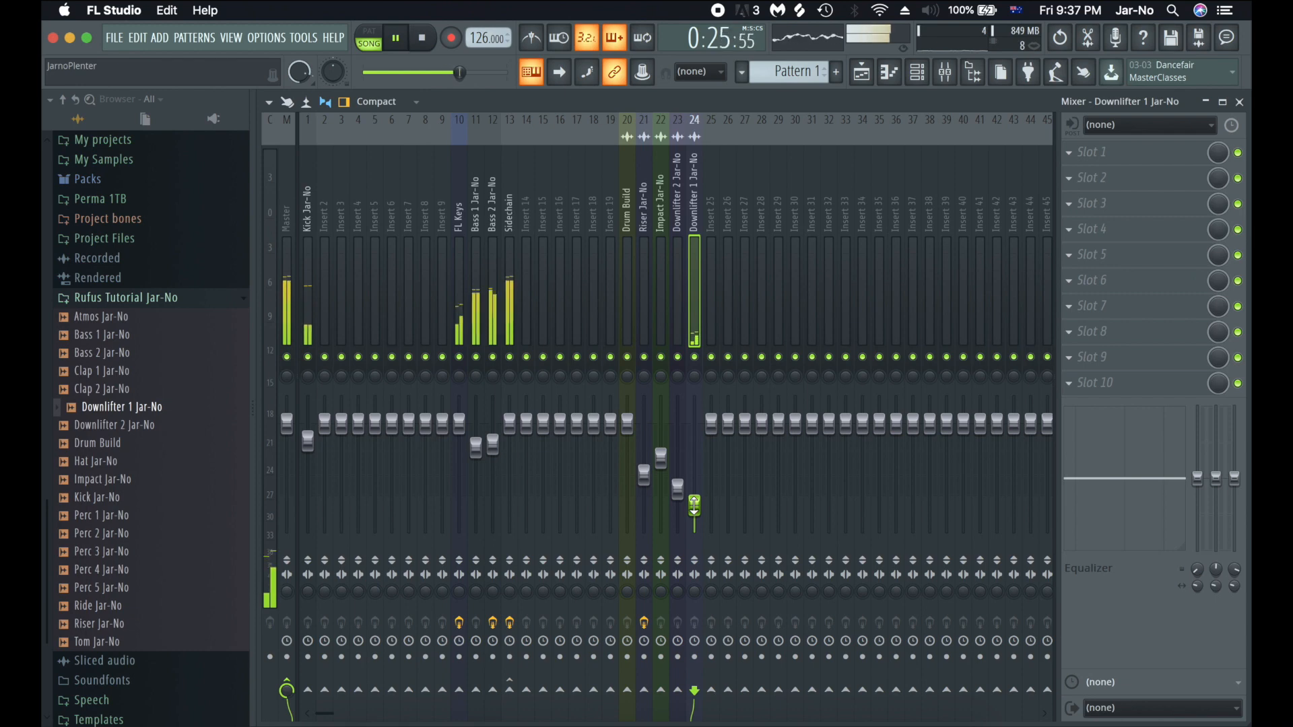
key(F9)
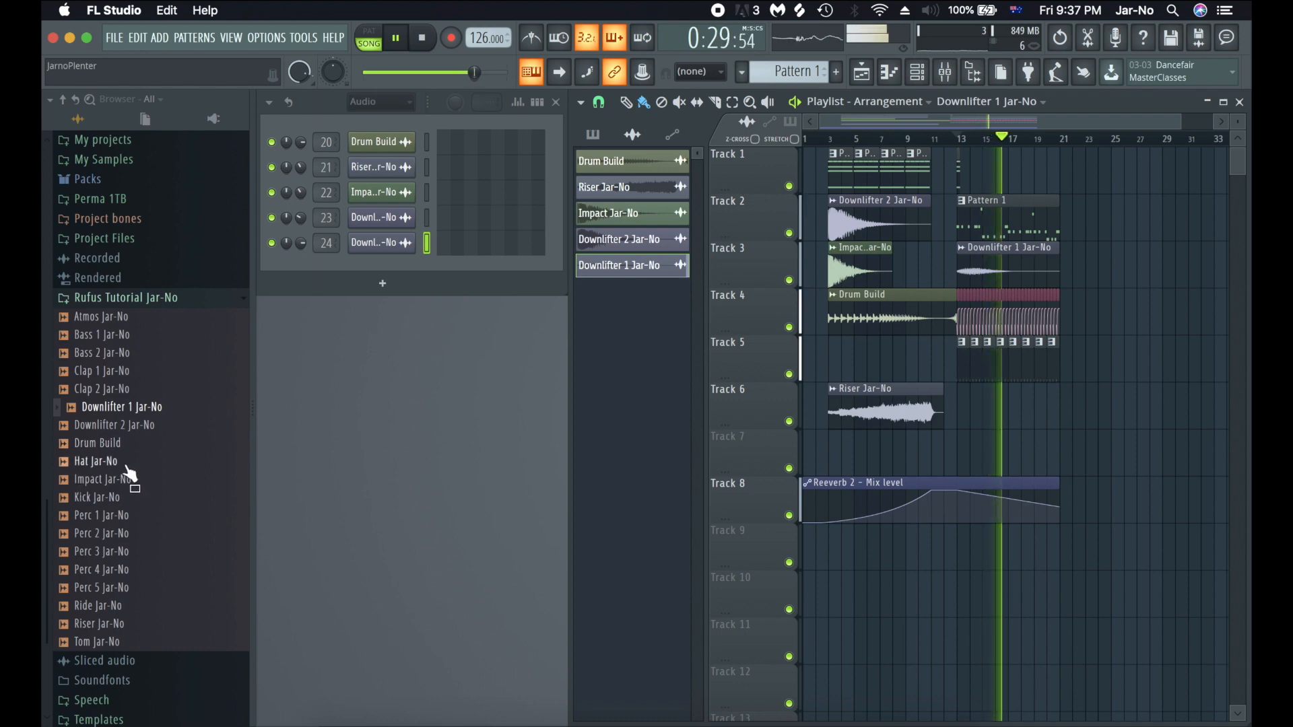
key(space)
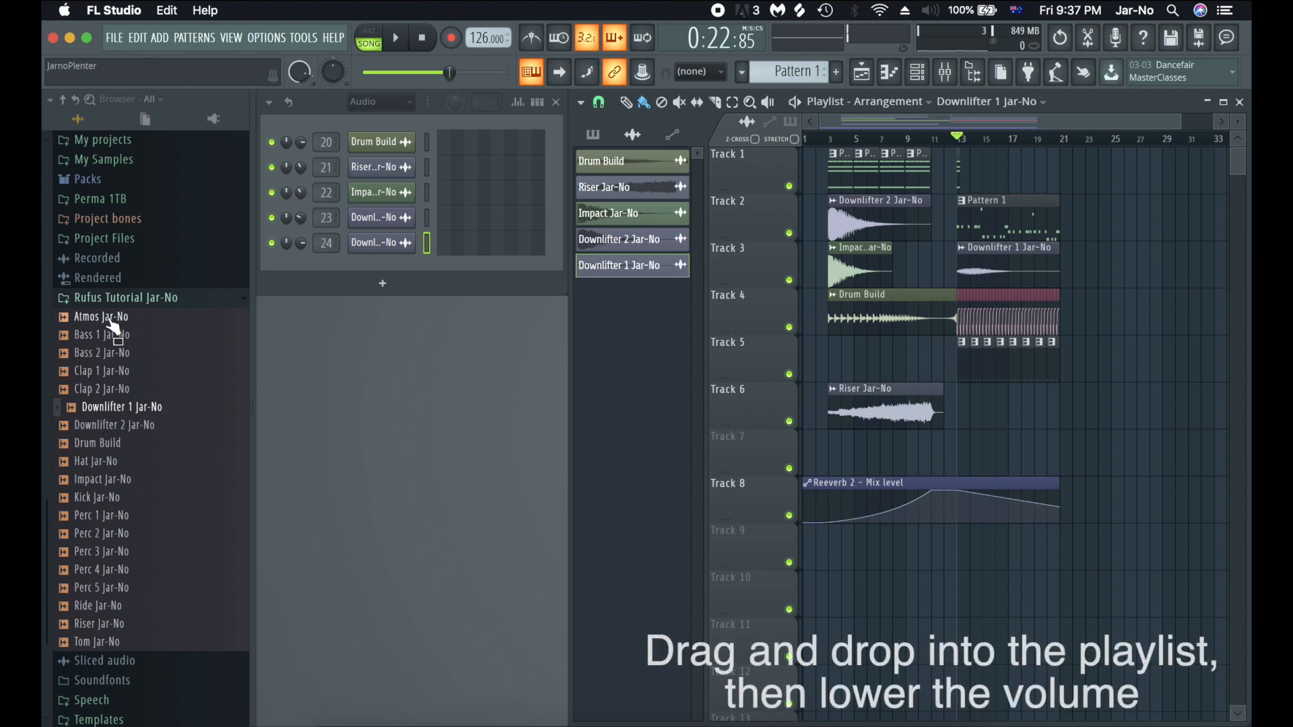
- Add the Atmos Jar-No sample to Track 7 at bar 3 and lower its channel volume
drag(113, 328, 835, 448)
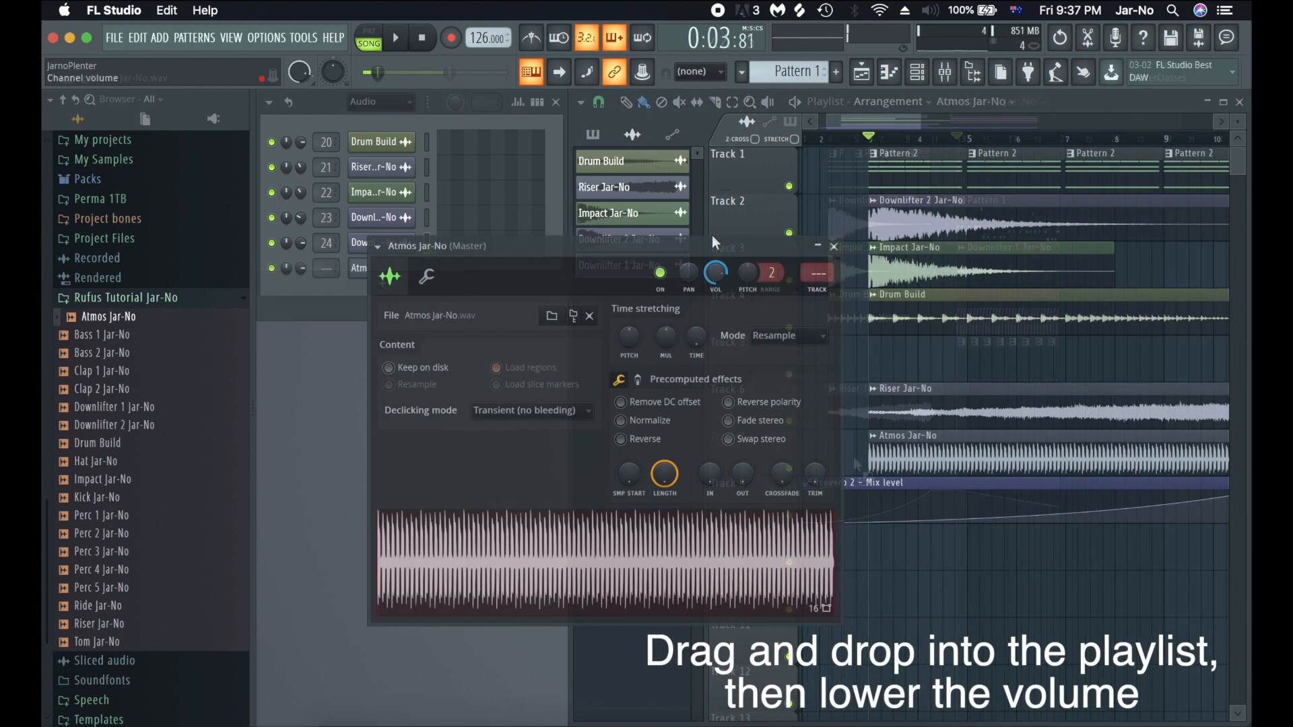
key(space)
drag(715, 274, 715, 293)
key(space)
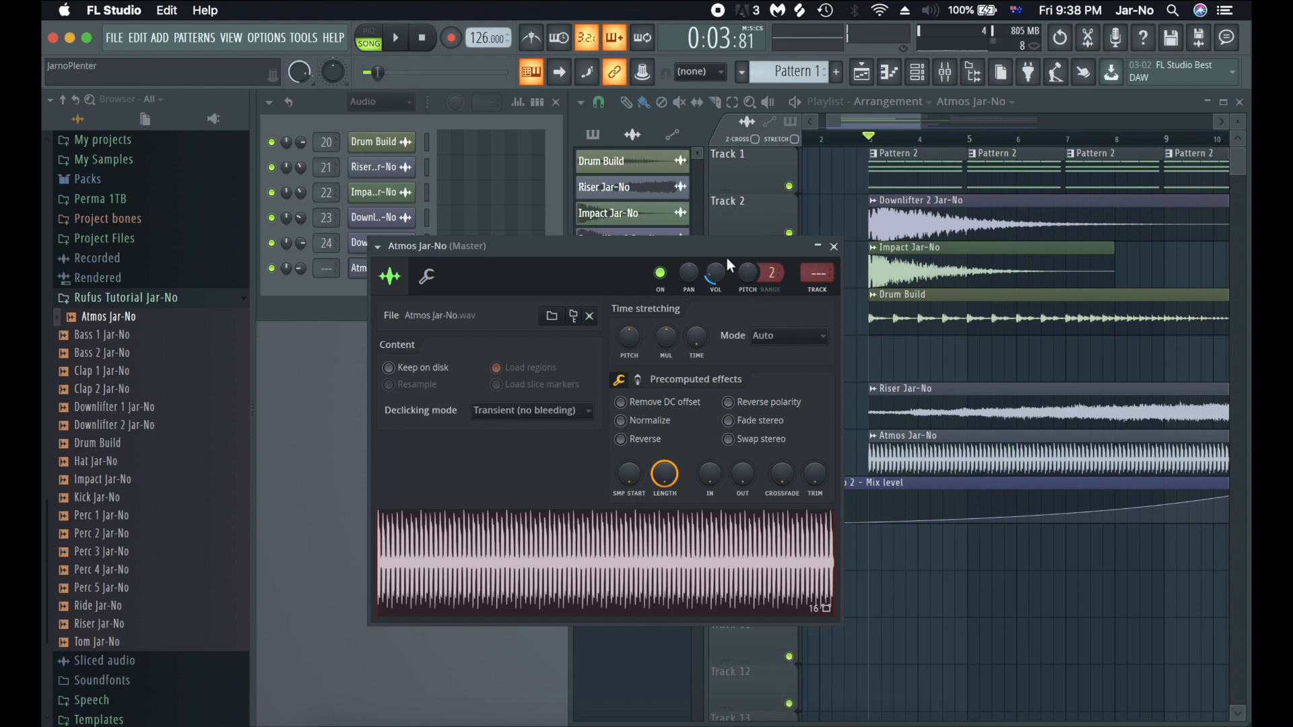
click(834, 246)
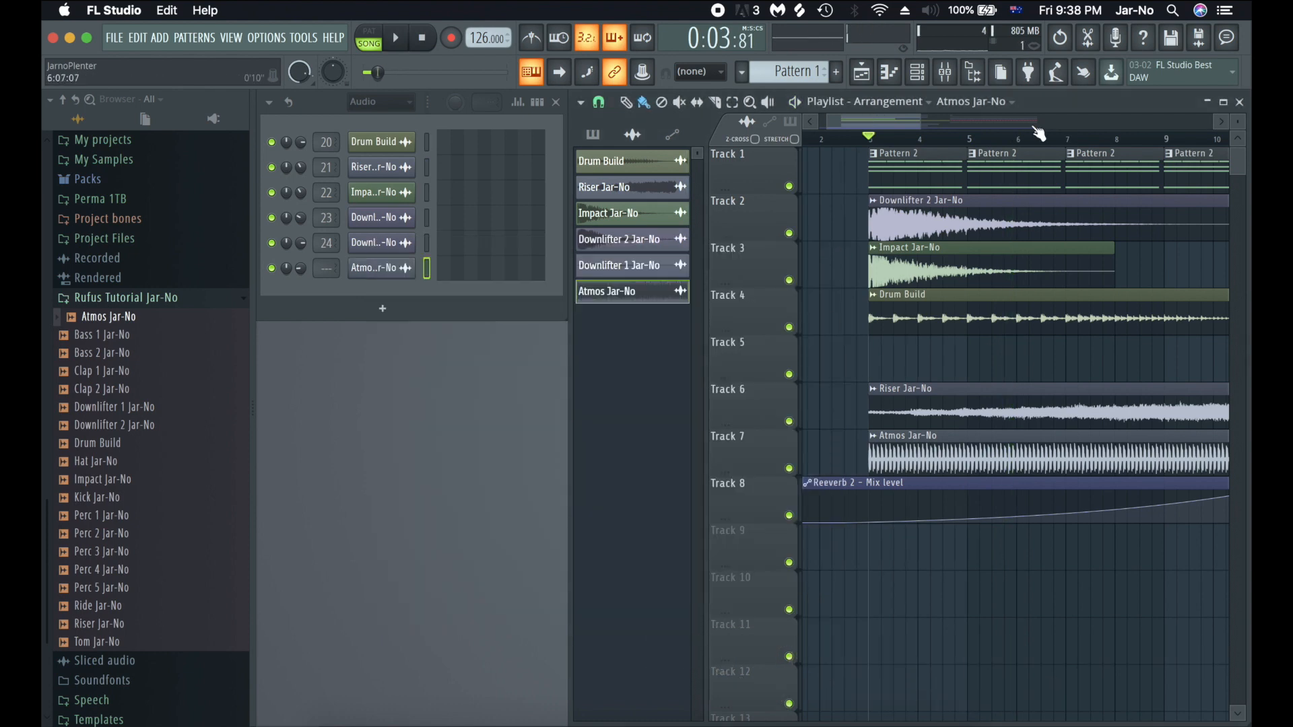
- Repeat the Atmos Jar-No clip along Track 7 so the atmosphere runs from bar 3 to the drop's end at bar 21
scroll(977, 129, right, 1)
scroll(981, 139, down, 5)
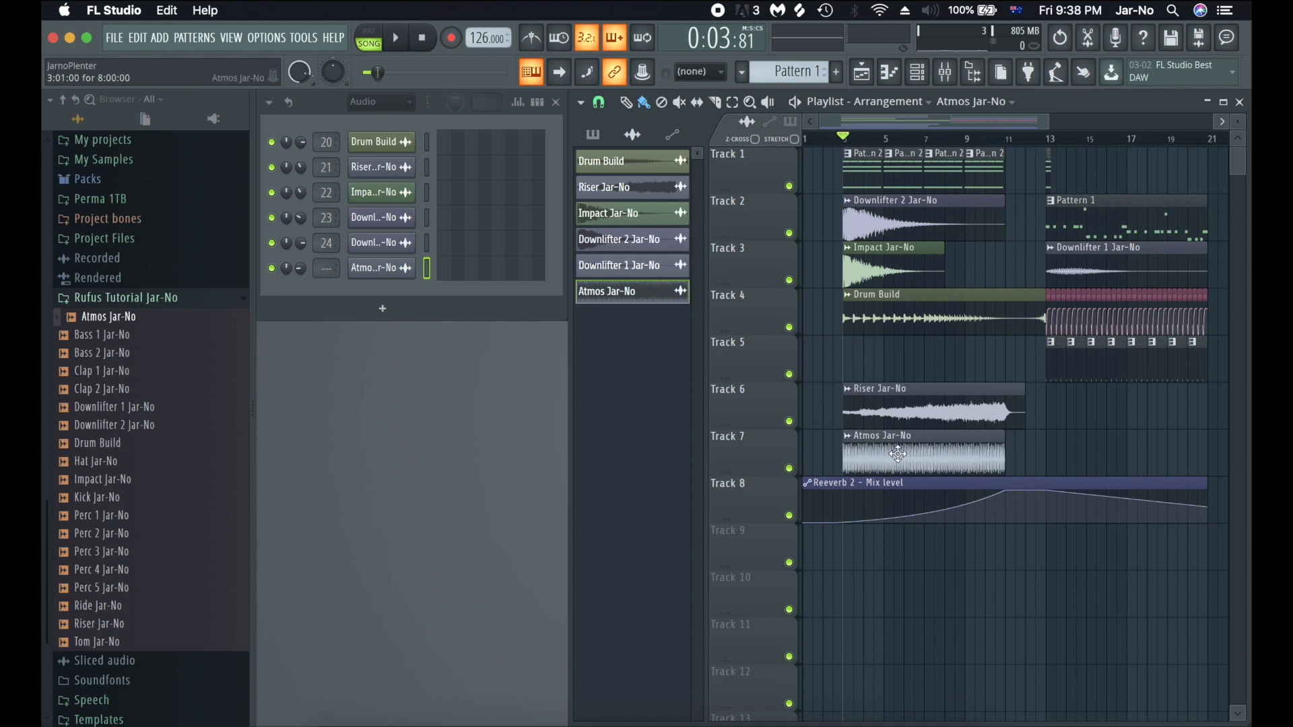
drag(898, 454, 1020, 432)
scroll(1127, 461, right, 4)
scroll(983, 435, left, 6)
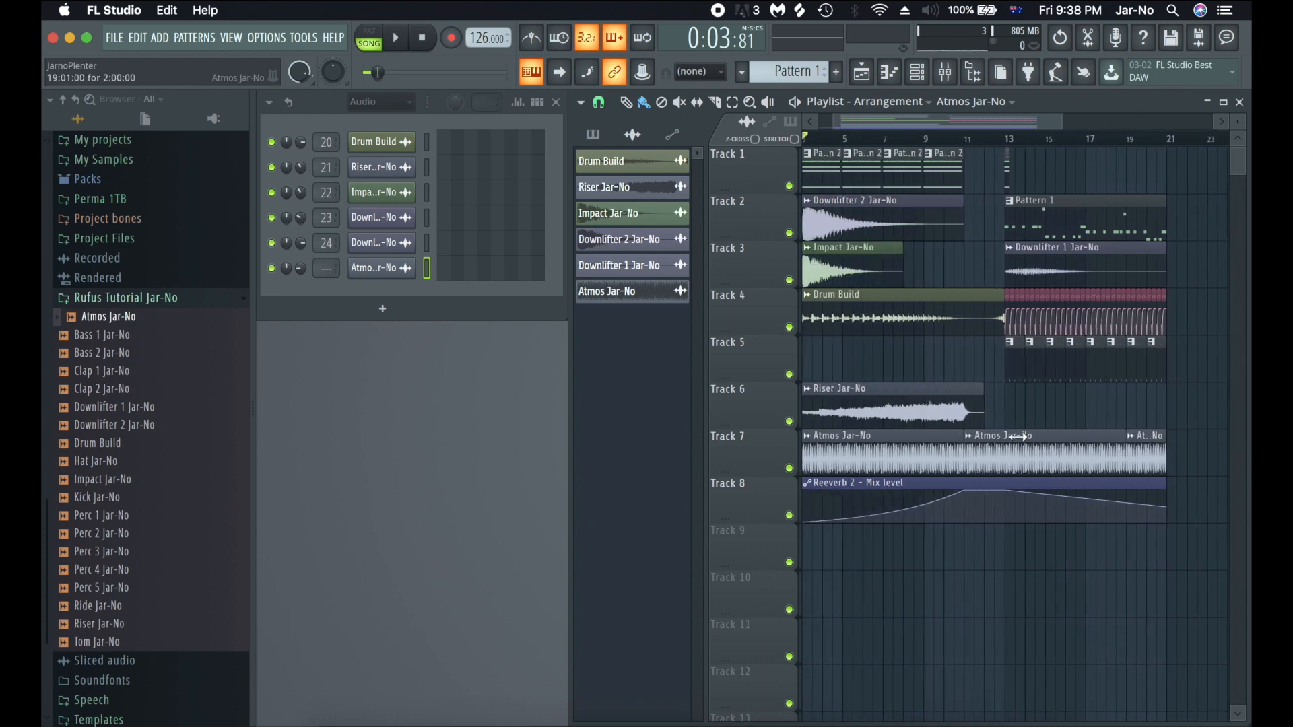
double_click(901, 431)
key(Escape)
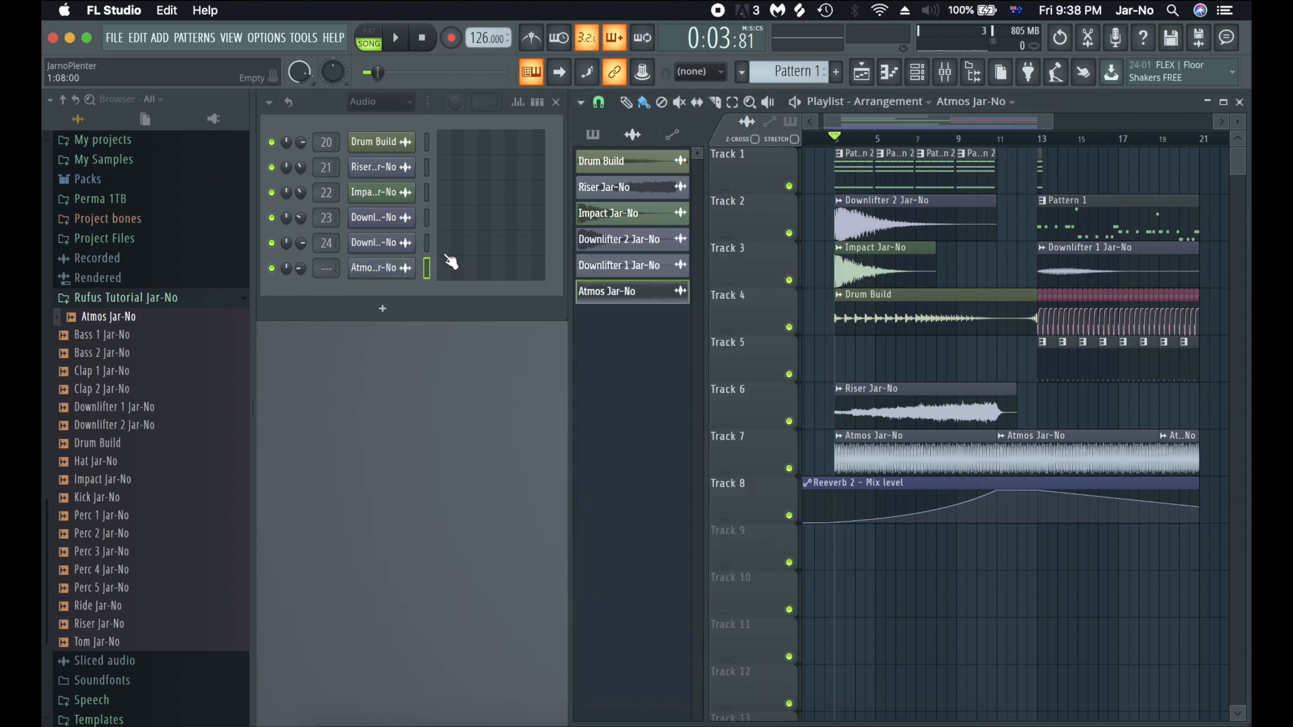
- Route the Atmos Jar-No channel to mixer insert 30
click(958, 75)
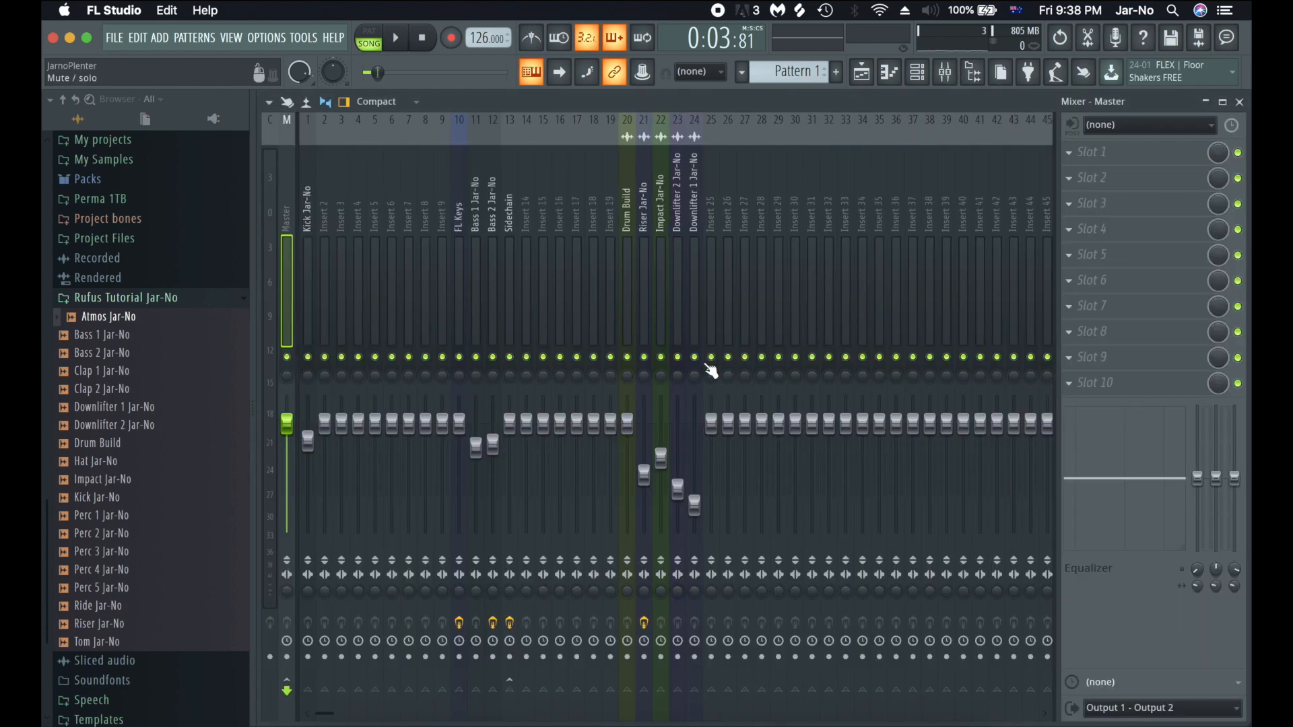
click(796, 250)
key(ctrl+l)
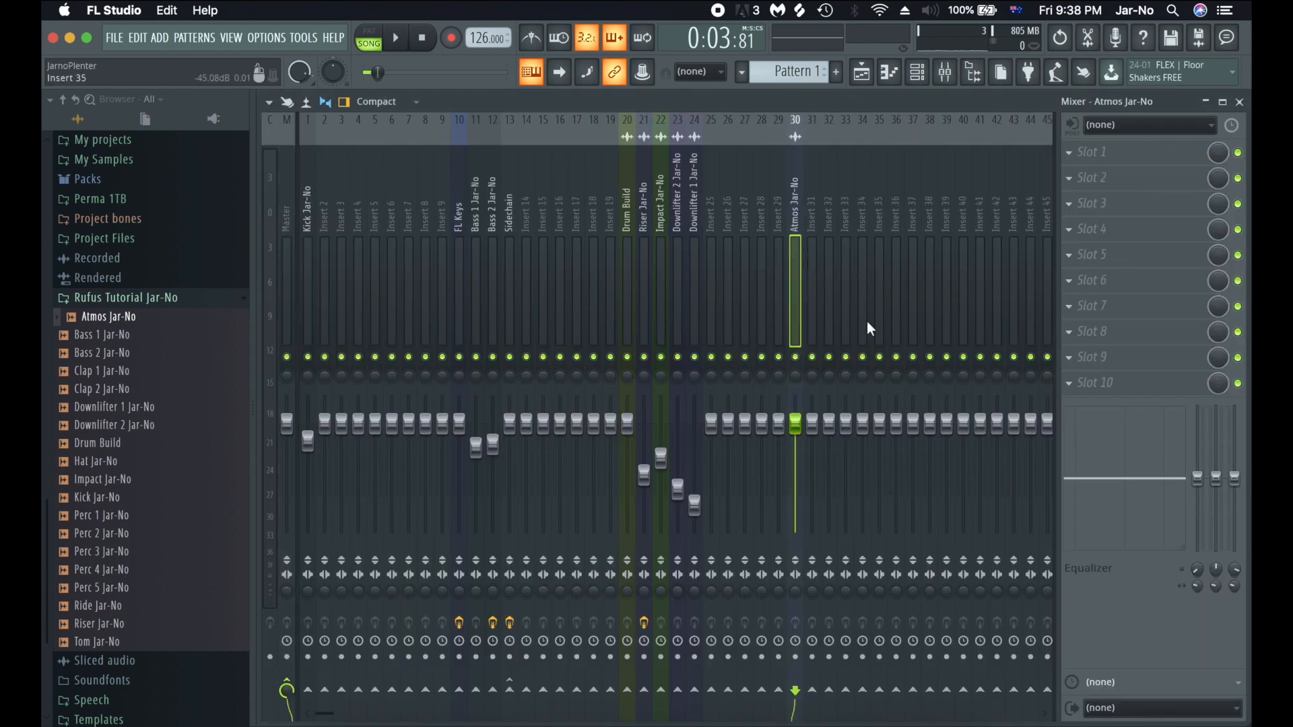
key(F9)
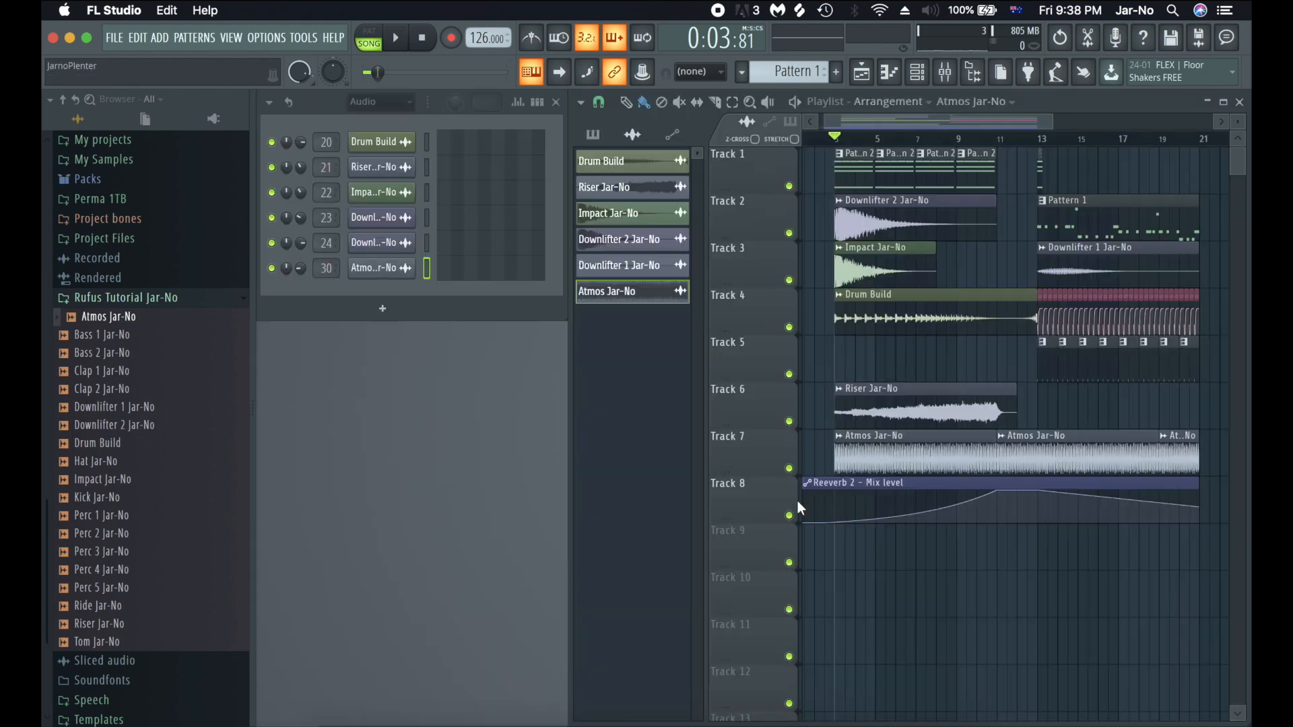
- Set the Atmos Jar-No channel volume to about 20% (-24.5 dB) and lower its fader on insert 30 during playback
double_click(916, 456)
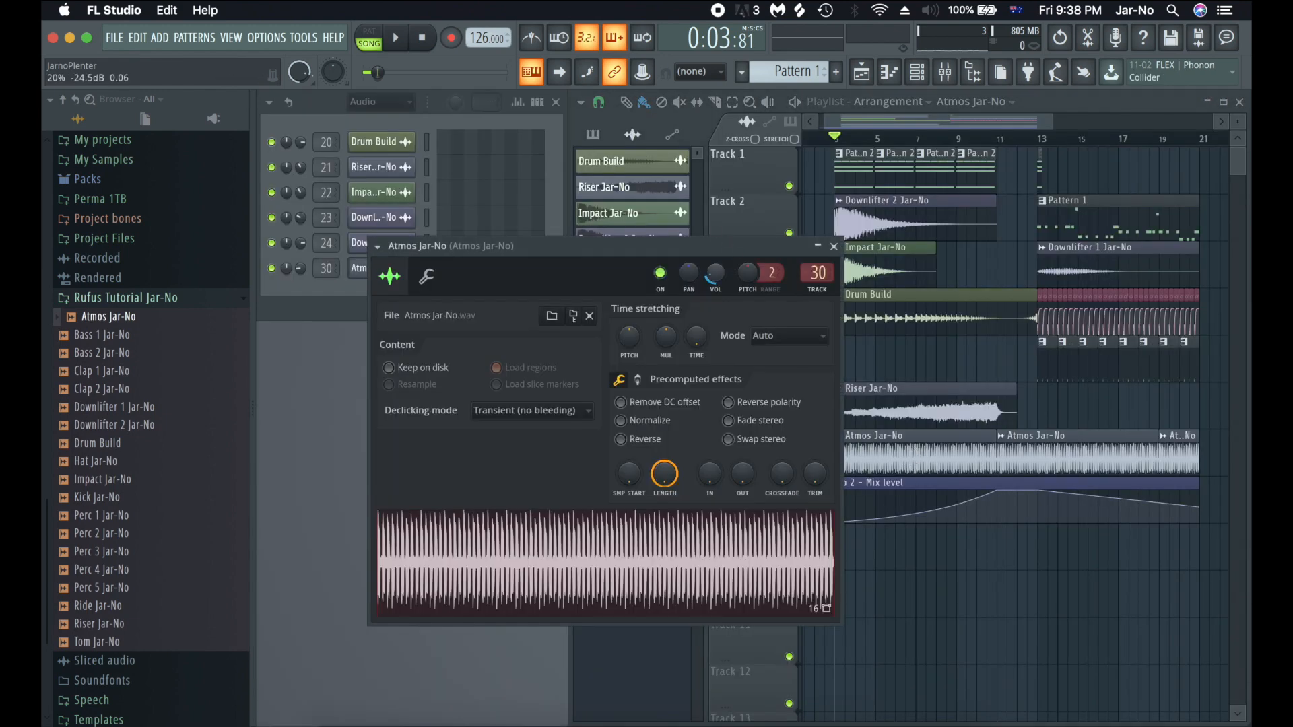
click(834, 247)
key(space)
key(F9)
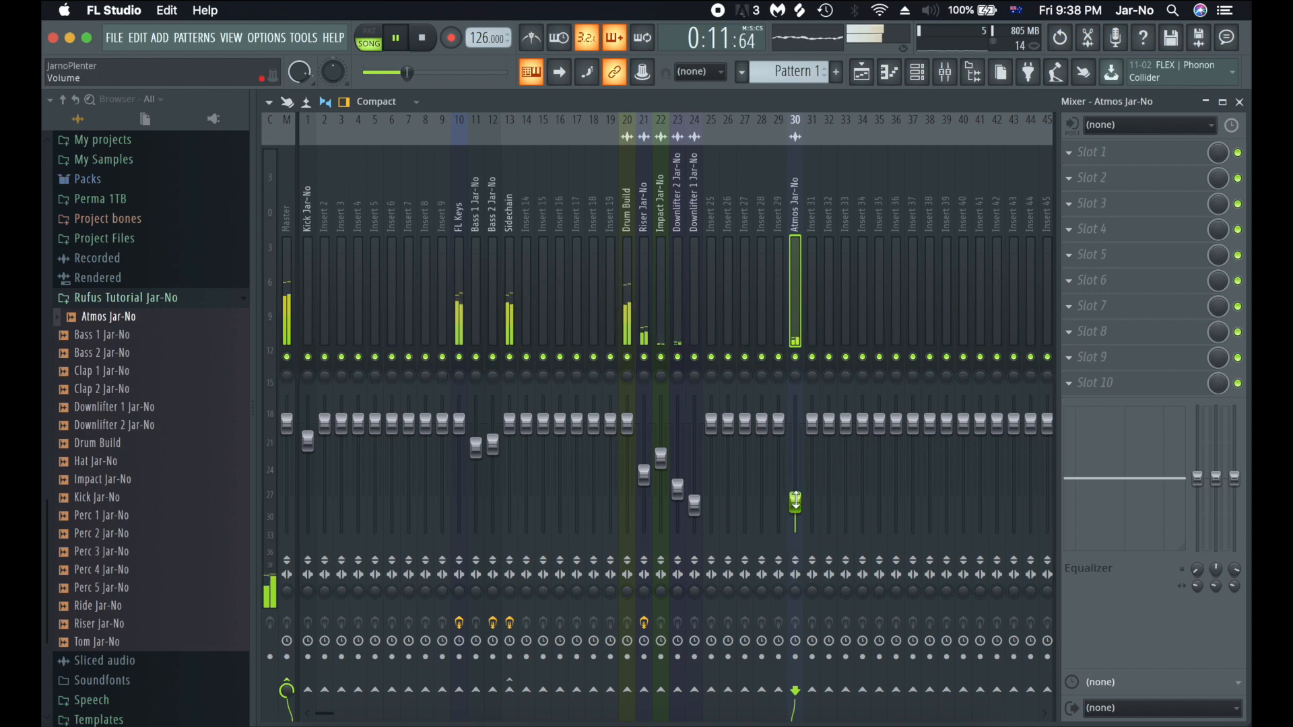
key(F9)
scroll(1027, 145, down, 2)
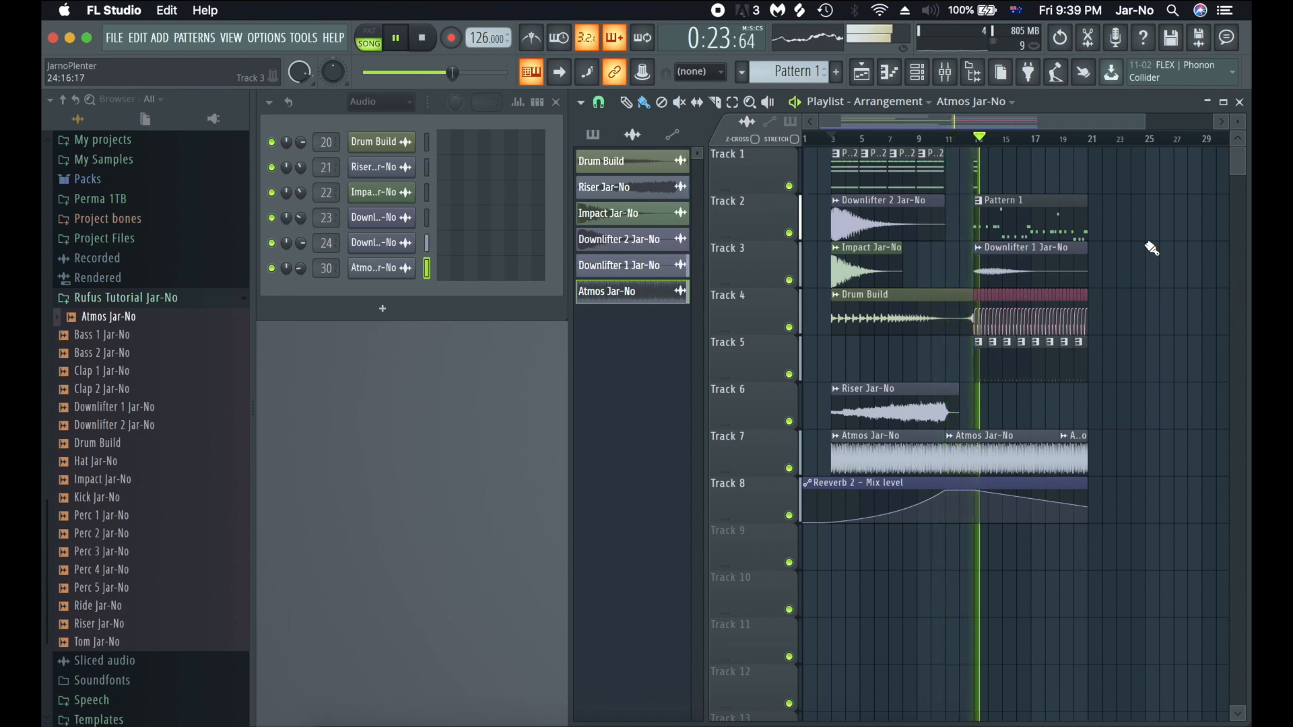
- Solo the Atmos Jar-No insert during playback to hear it alone, restore the other inserts and stop playback
click(945, 73)
right_click(796, 357)
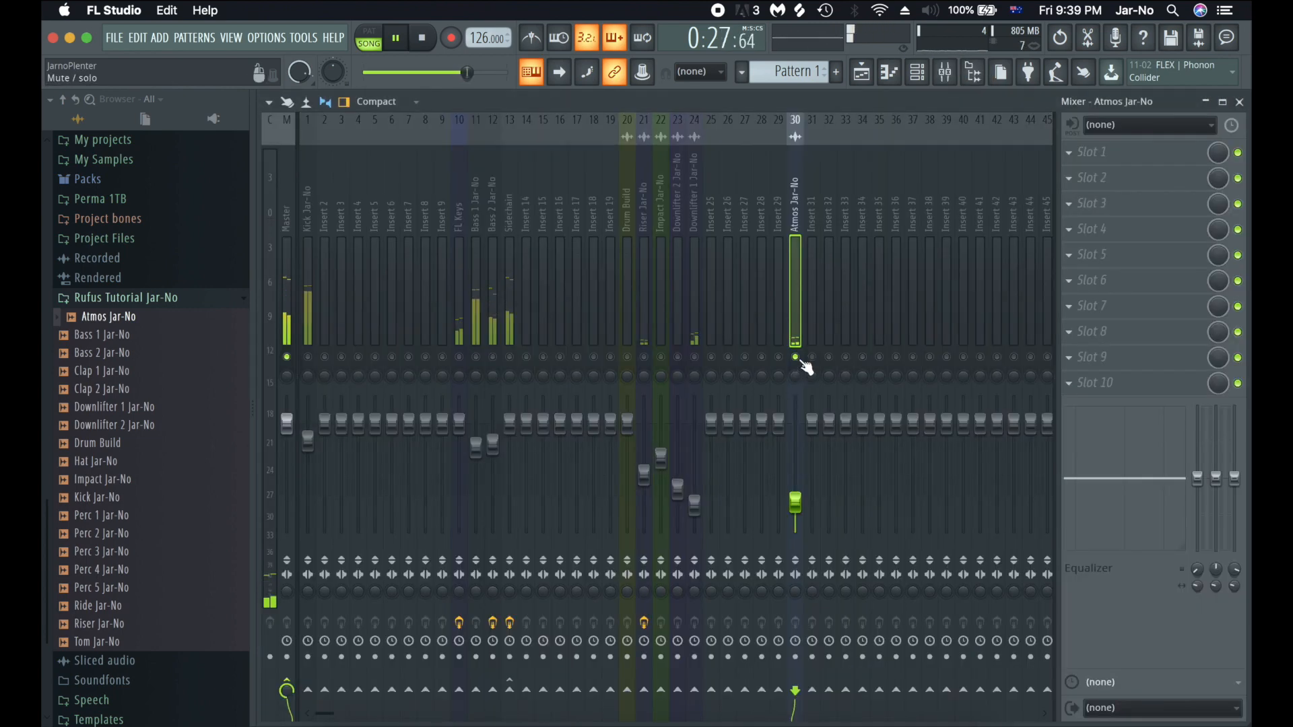
right_click(796, 357)
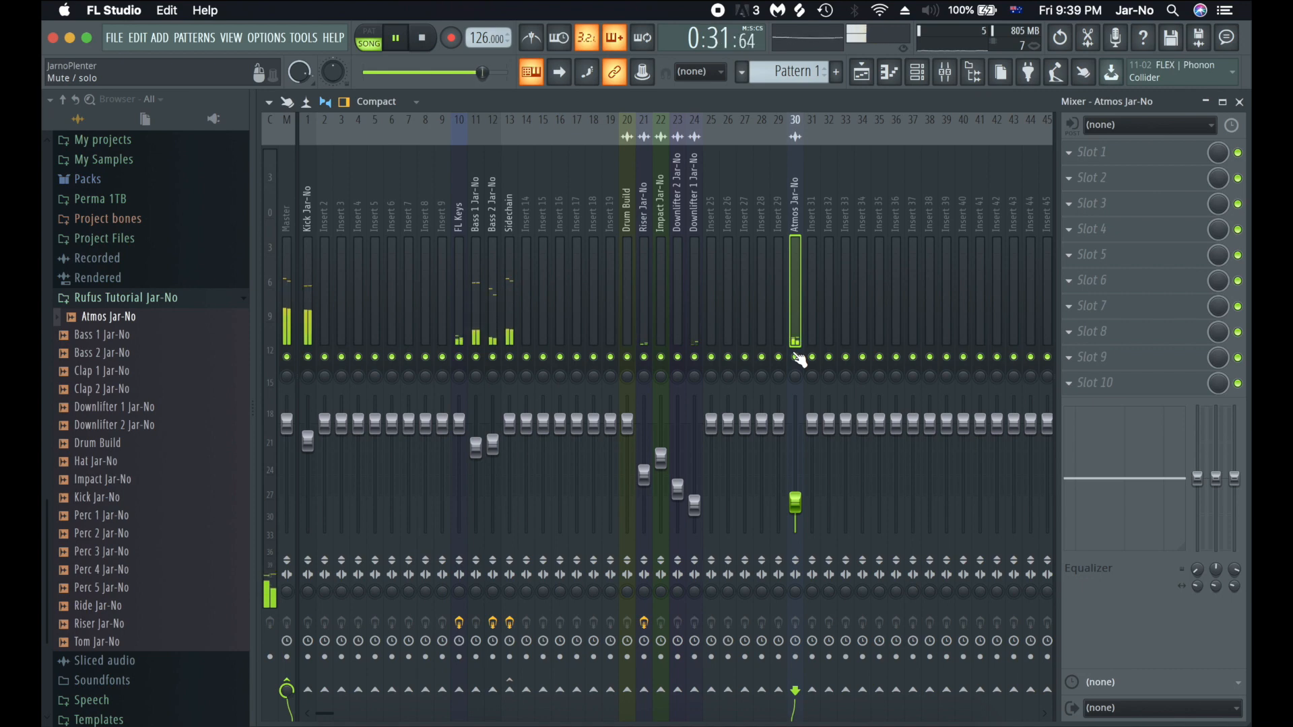
key(space)
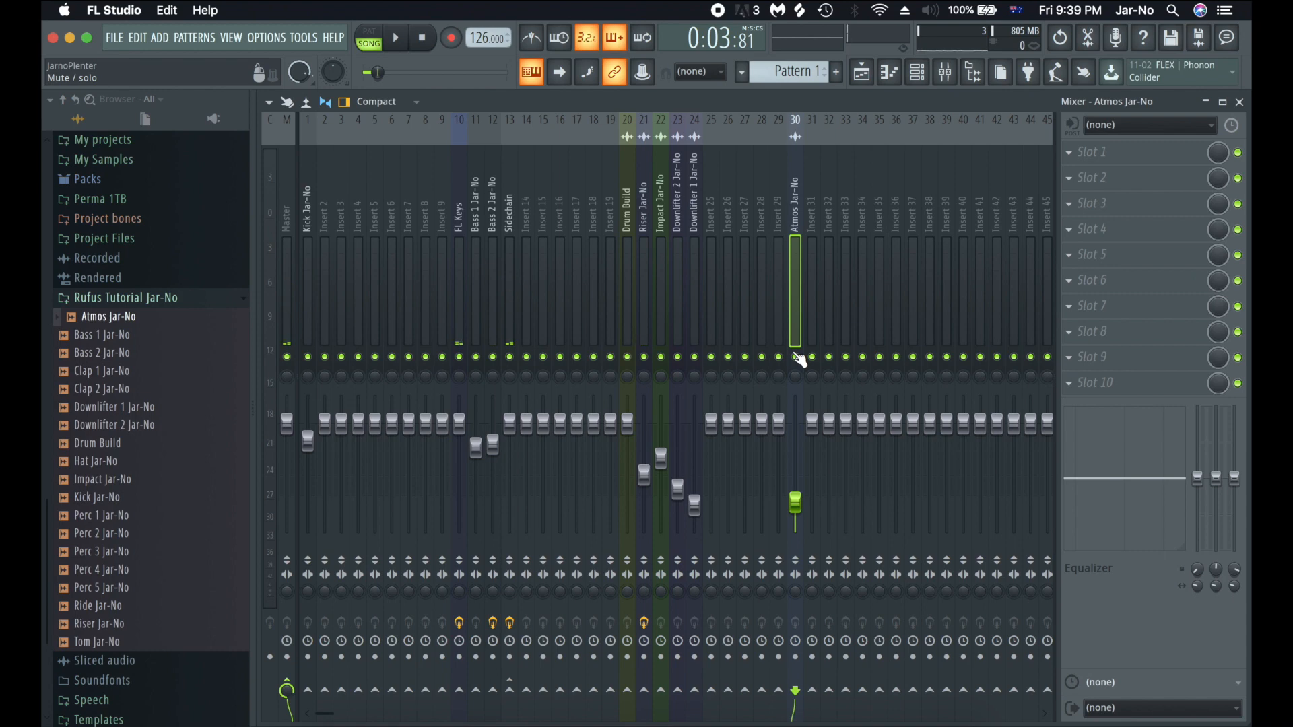
key(F9)
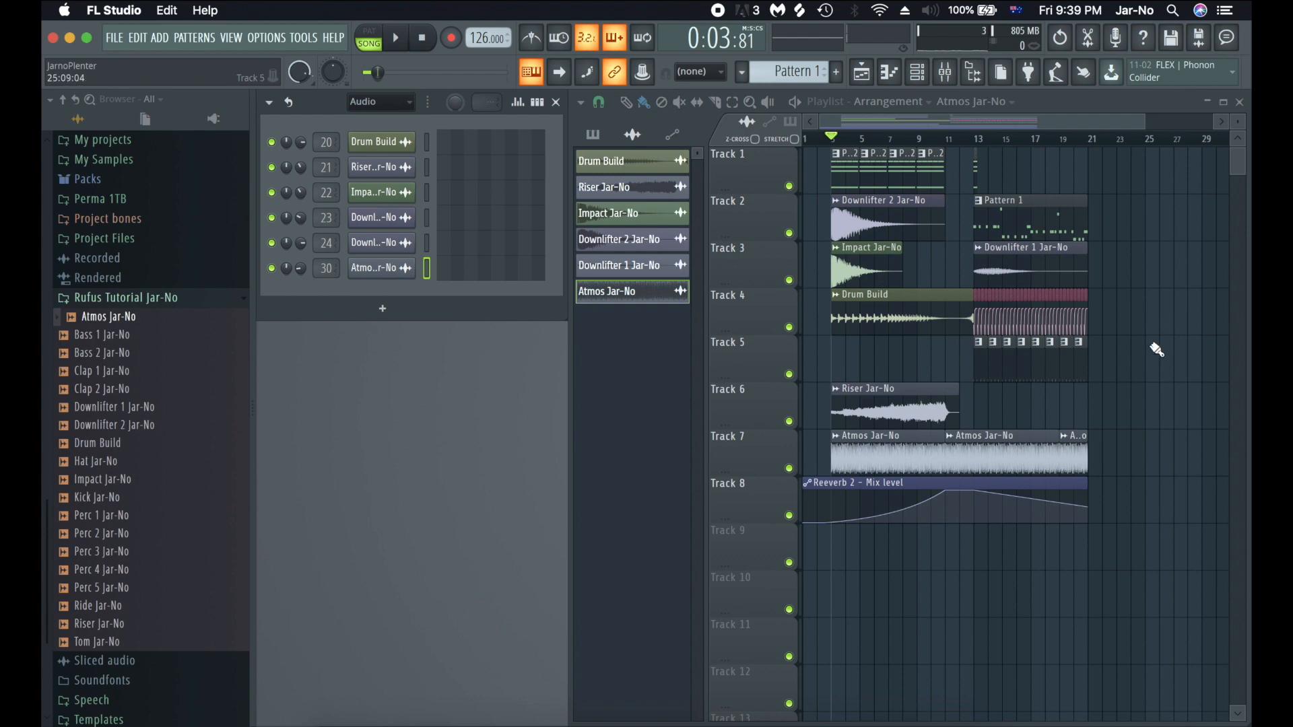
- Move the Riser Jar-No clip to Track 5, the Atmos Jar-No clips to Track 6 and the Reeverb 2 mix-level automation to Track 10
click(907, 384)
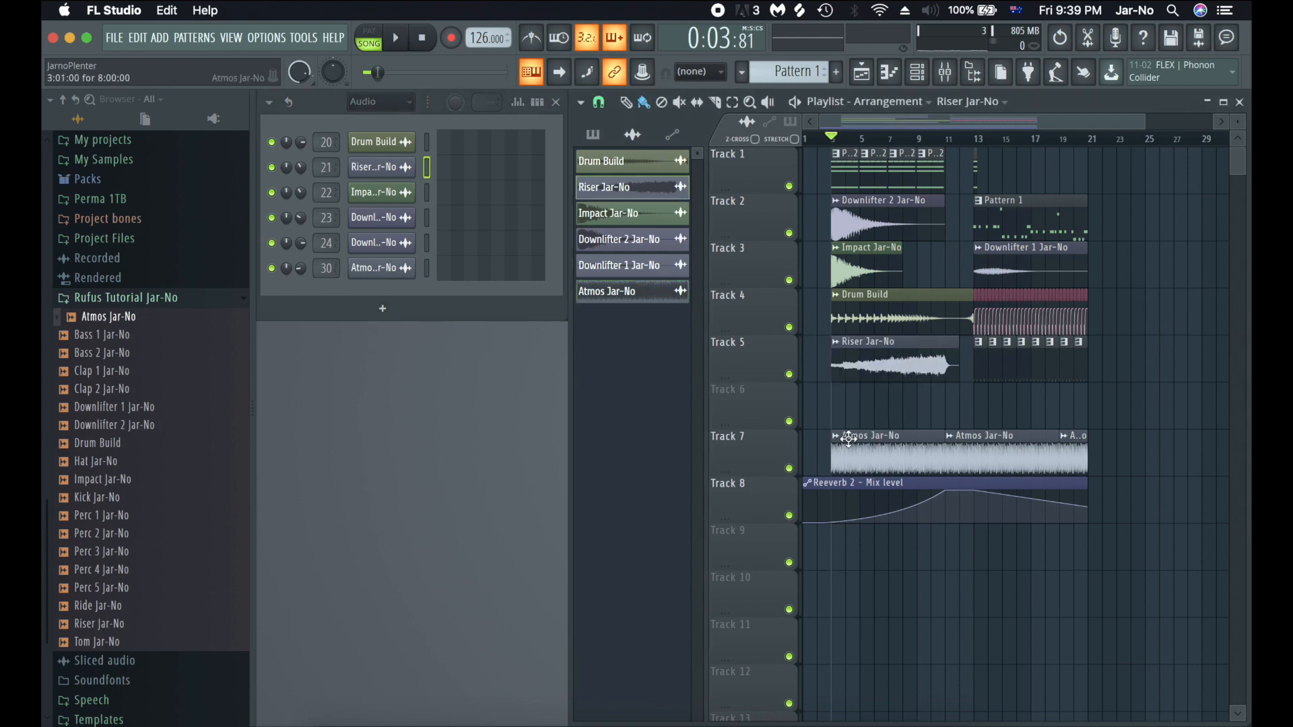
click(760, 464)
drag(869, 402, 870, 389)
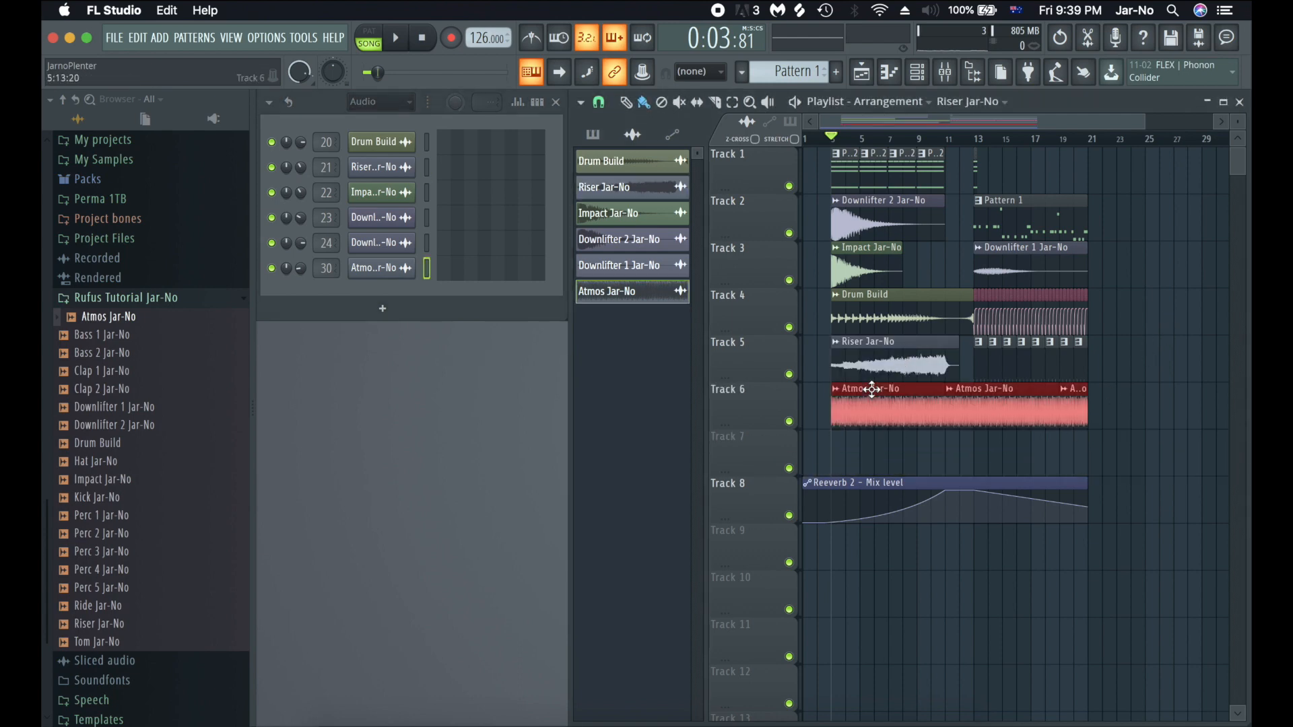
drag(903, 489, 894, 593)
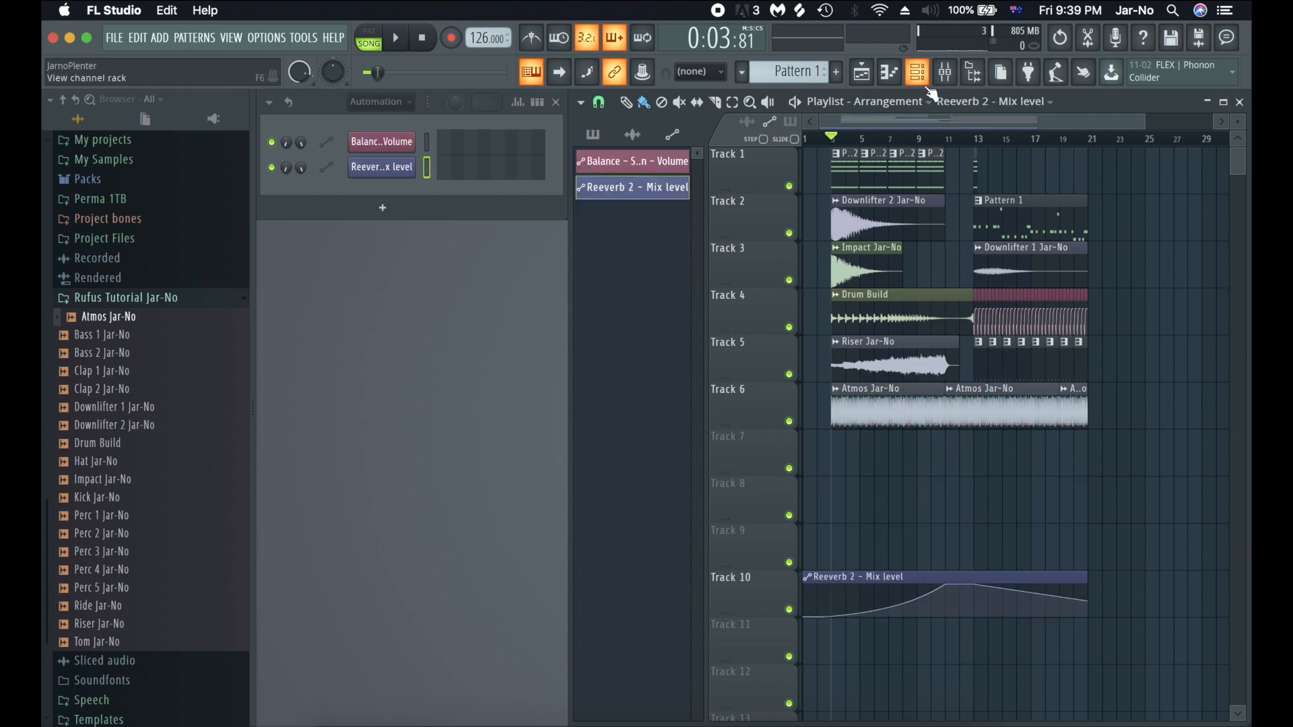
- Play the build-up briefly from about bar 9 with the FL Keys insert selected in the mixer
click(924, 140)
scroll(991, 141, up, 2)
scroll(990, 140, up, 2)
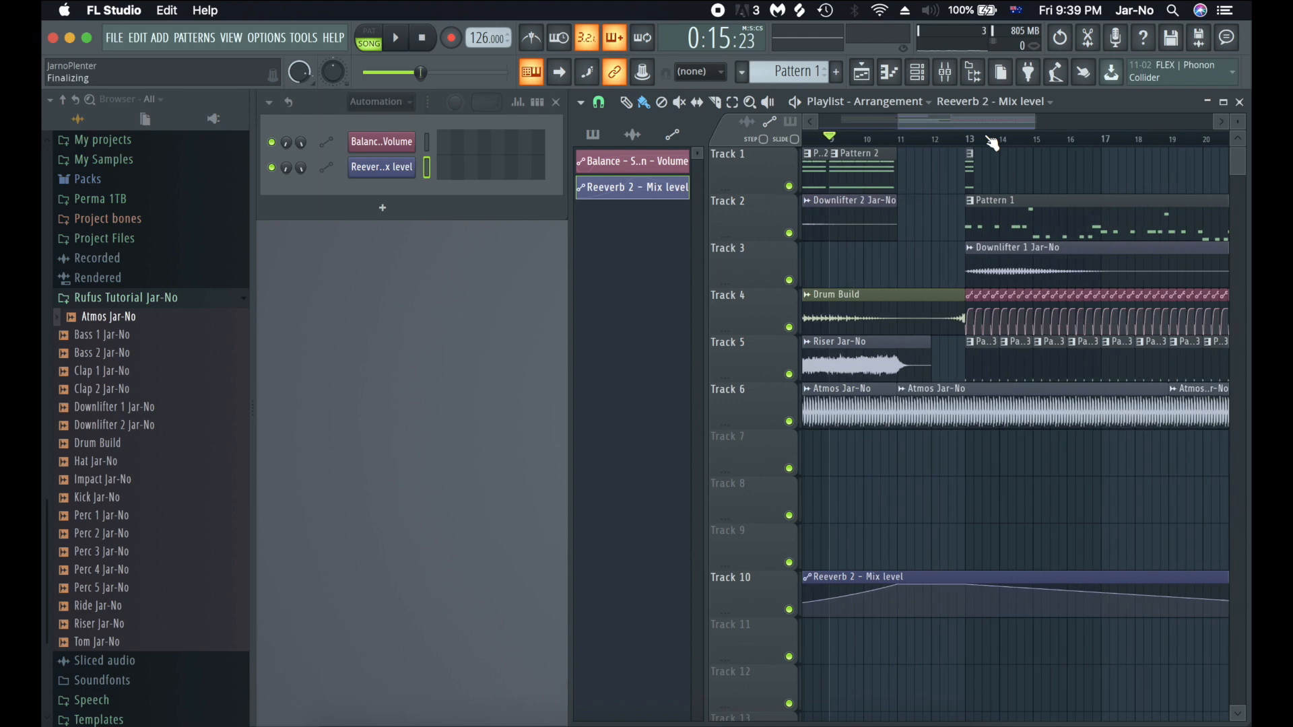
drag(981, 121, 976, 122)
click(952, 77)
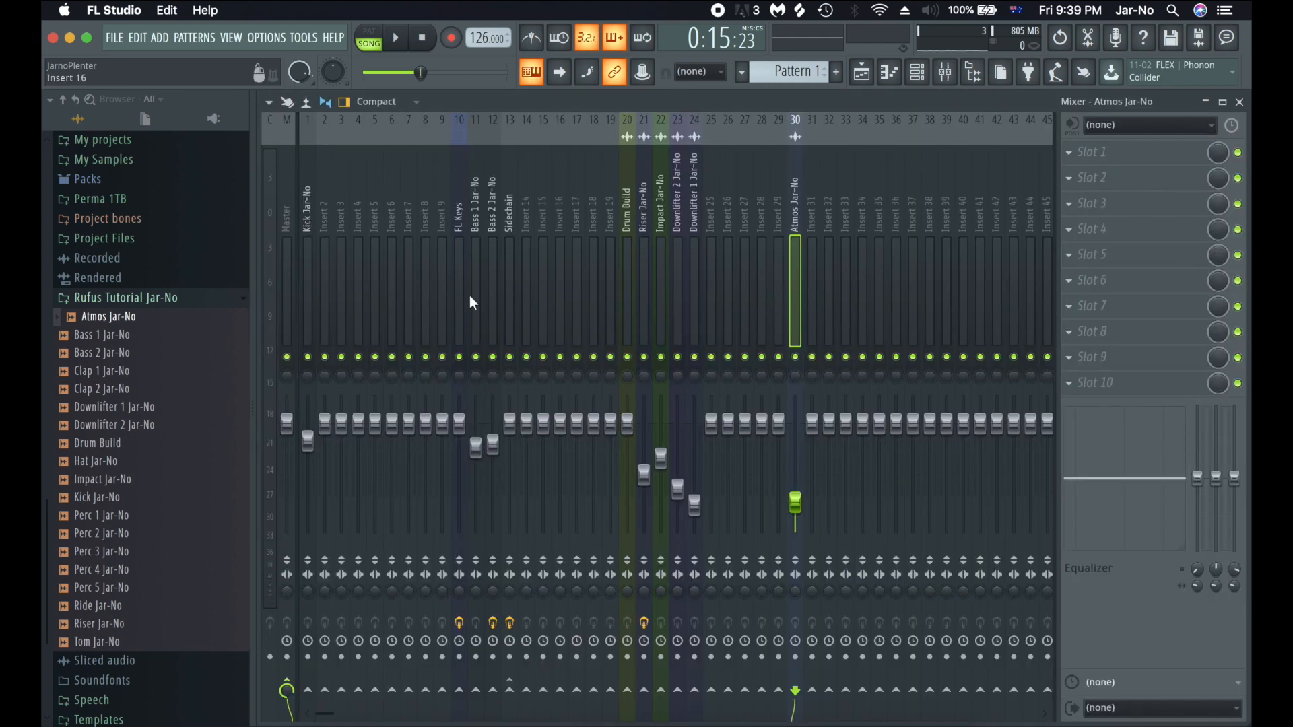
click(463, 265)
key(space)
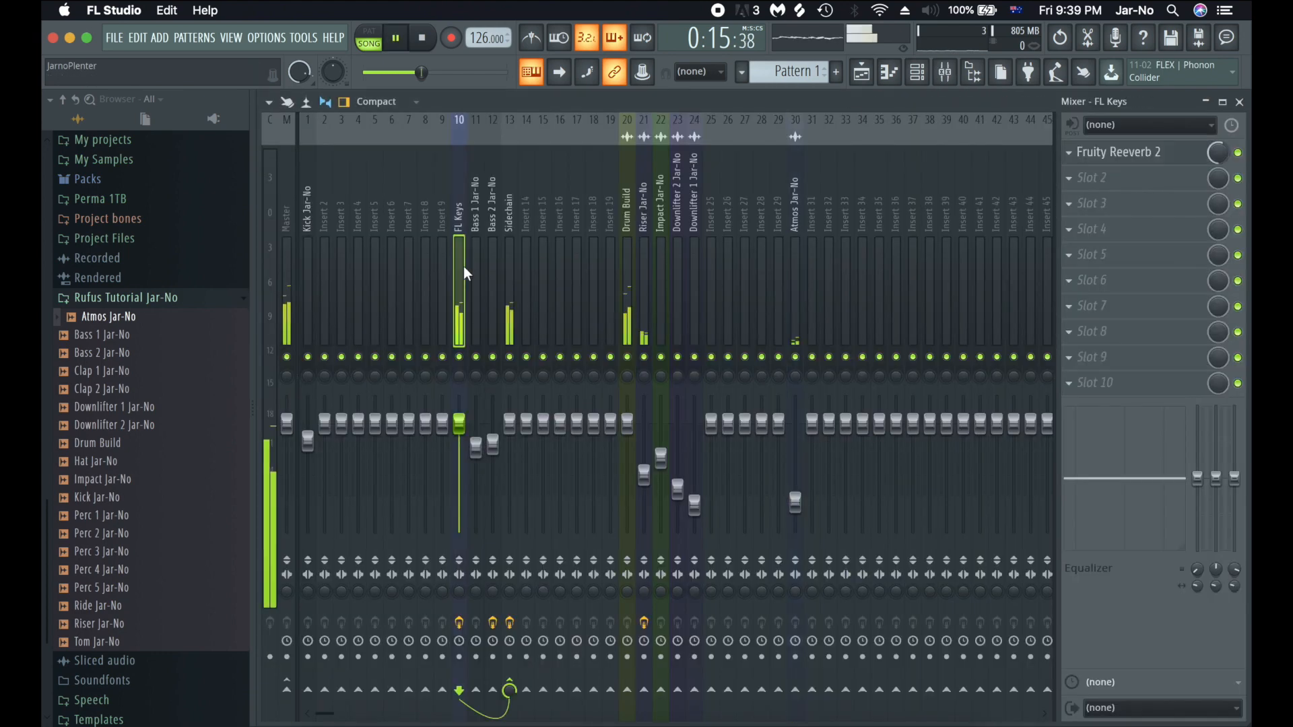
key(space)
- Solo the FL Keys insert and the Riser Jar-No insert in turn to hear each one alone
right_click(460, 357)
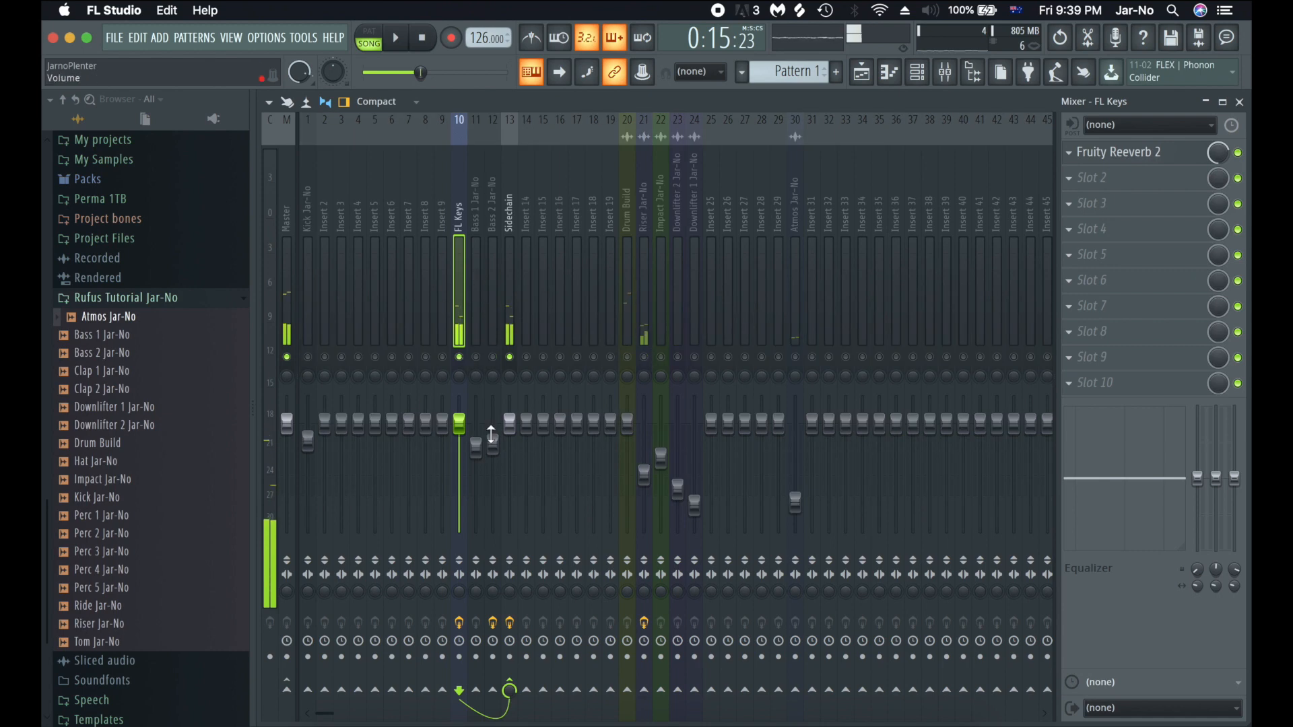
right_click(646, 359)
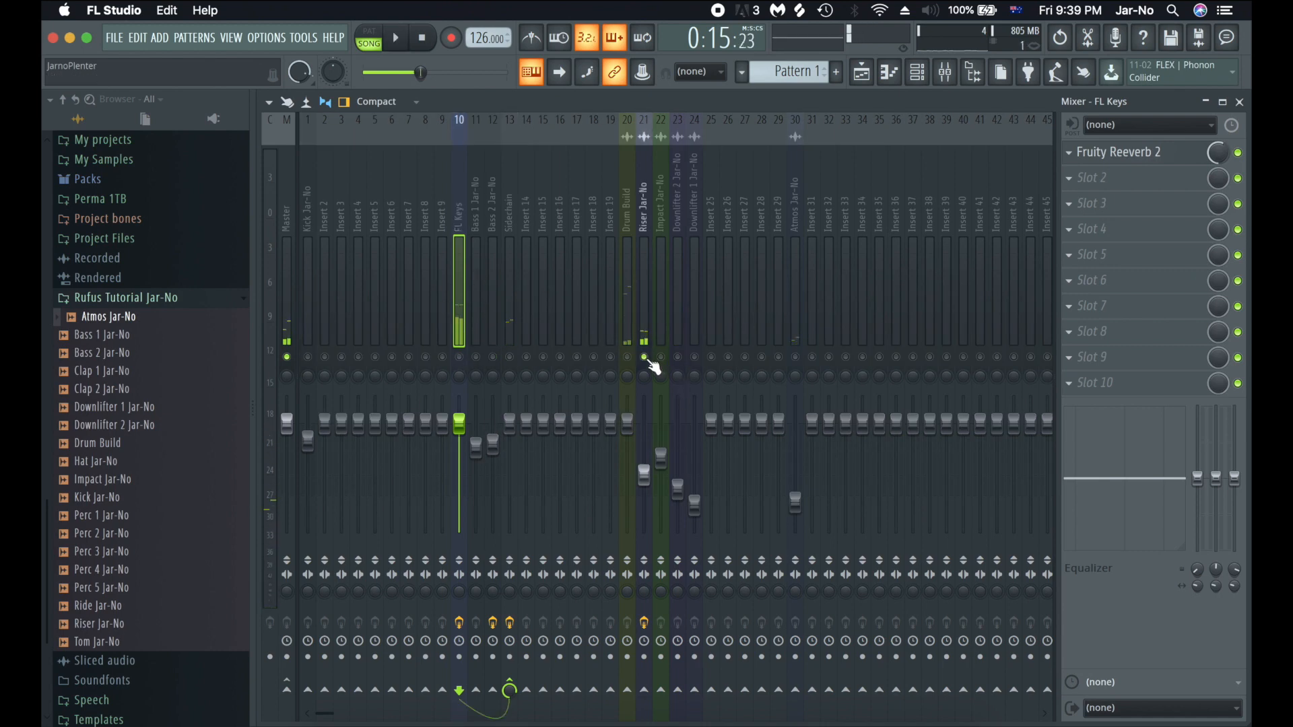
key(space)
key(space)
- Rename mixer insert 15 to FX and cancel the Riser Jar-No solo so all inserts are enabled
click(548, 252)
right_click(543, 251)
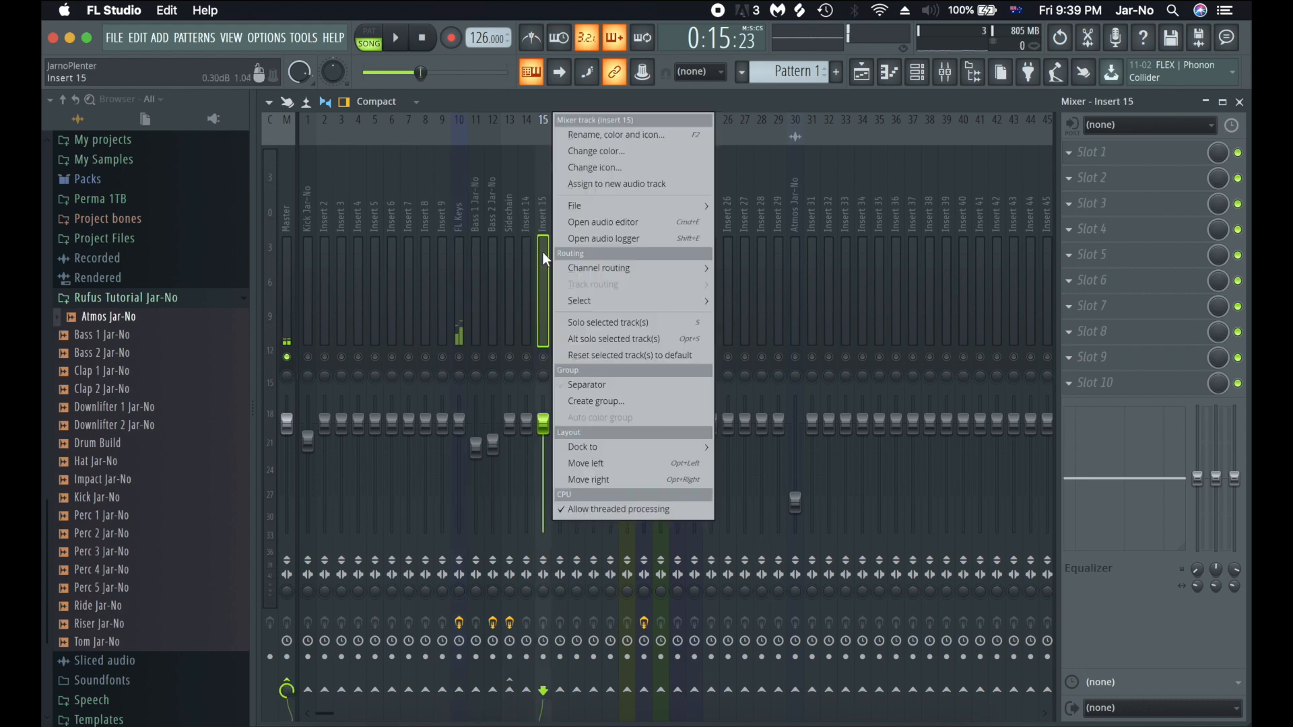
click(612, 134)
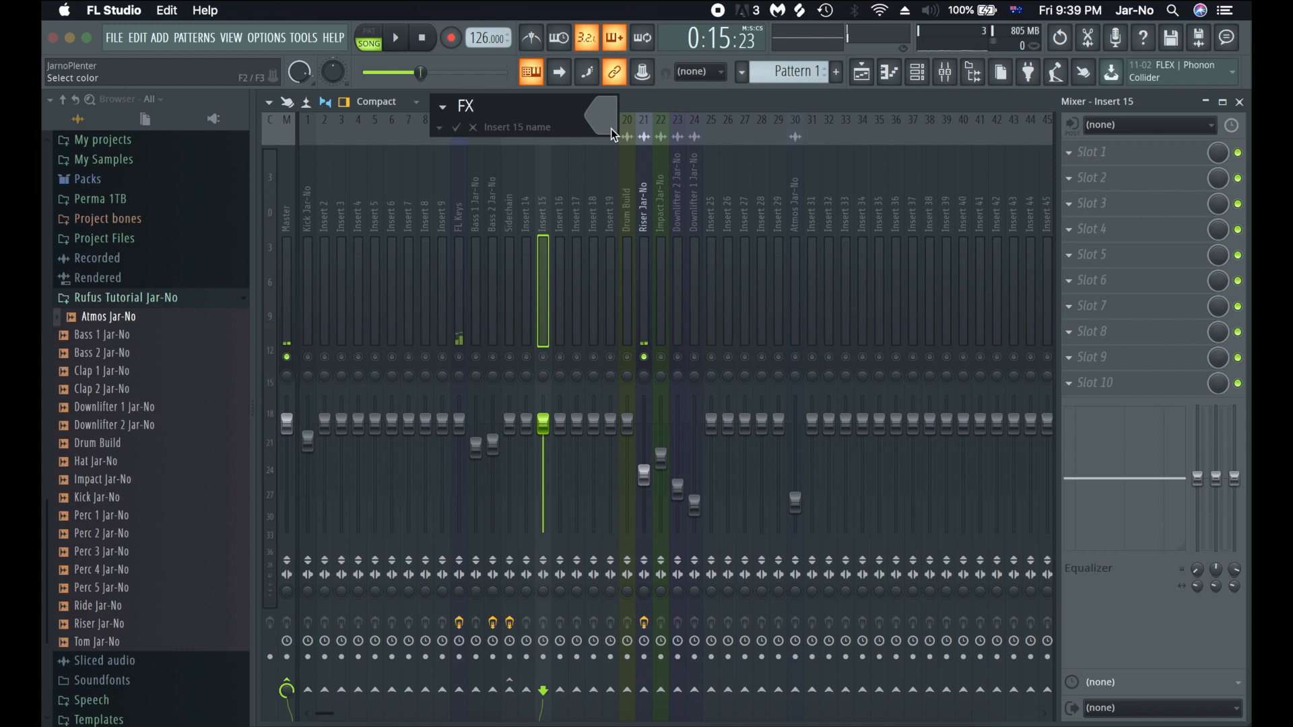
text(FX)
key(Return)
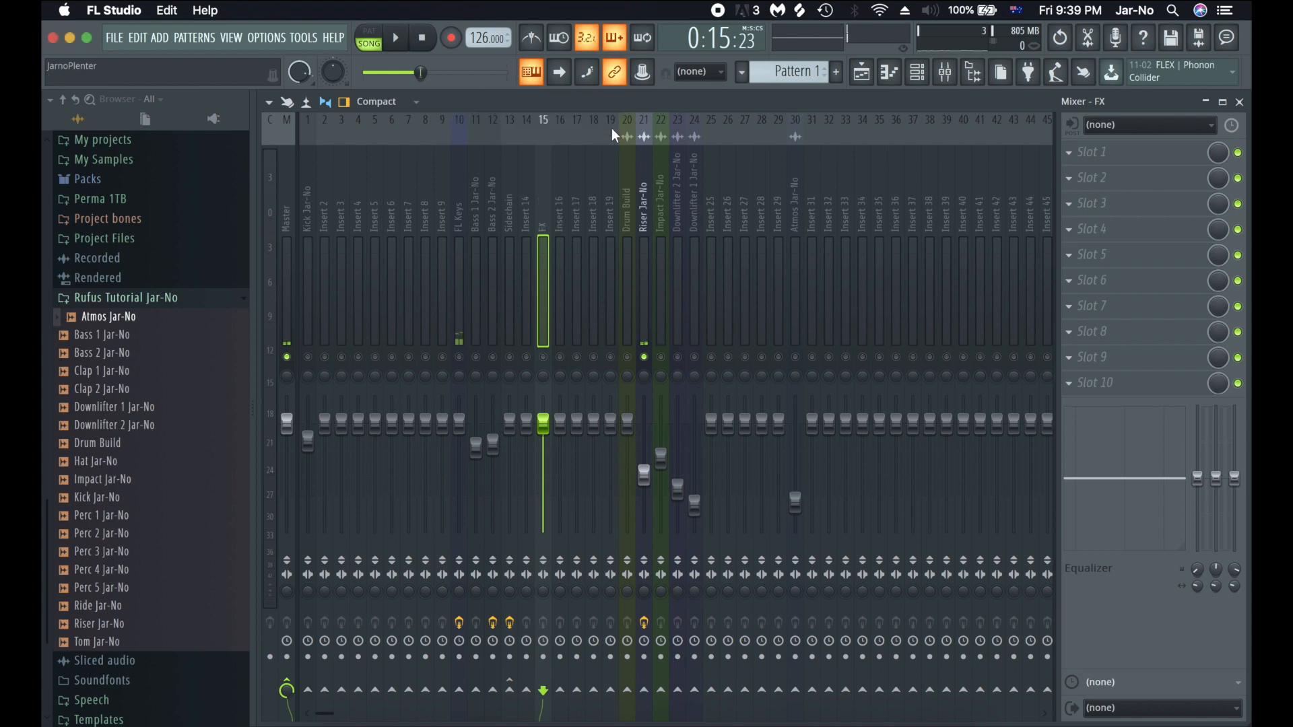
click(544, 357)
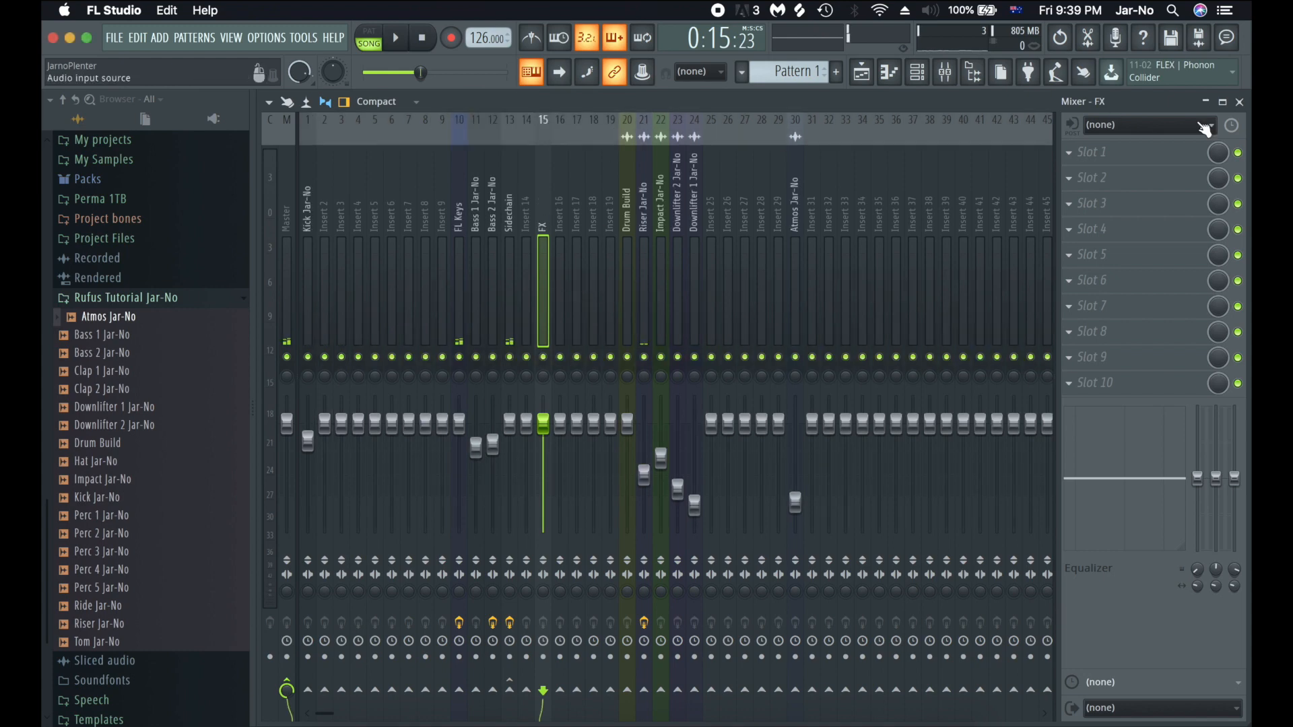
- Add Fruity Free Filter to the FX track's first slot as a high pass with minimum Q and frequency at 10 Hz
click(1090, 153)
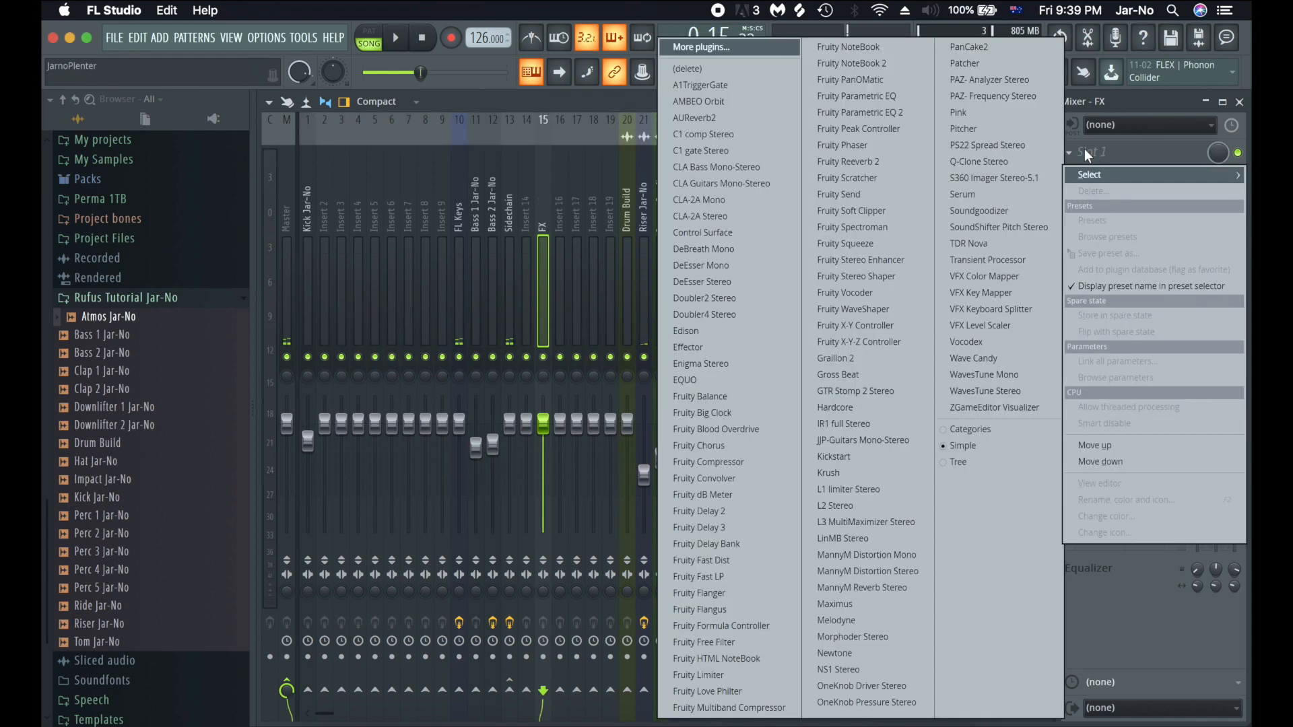
click(719, 644)
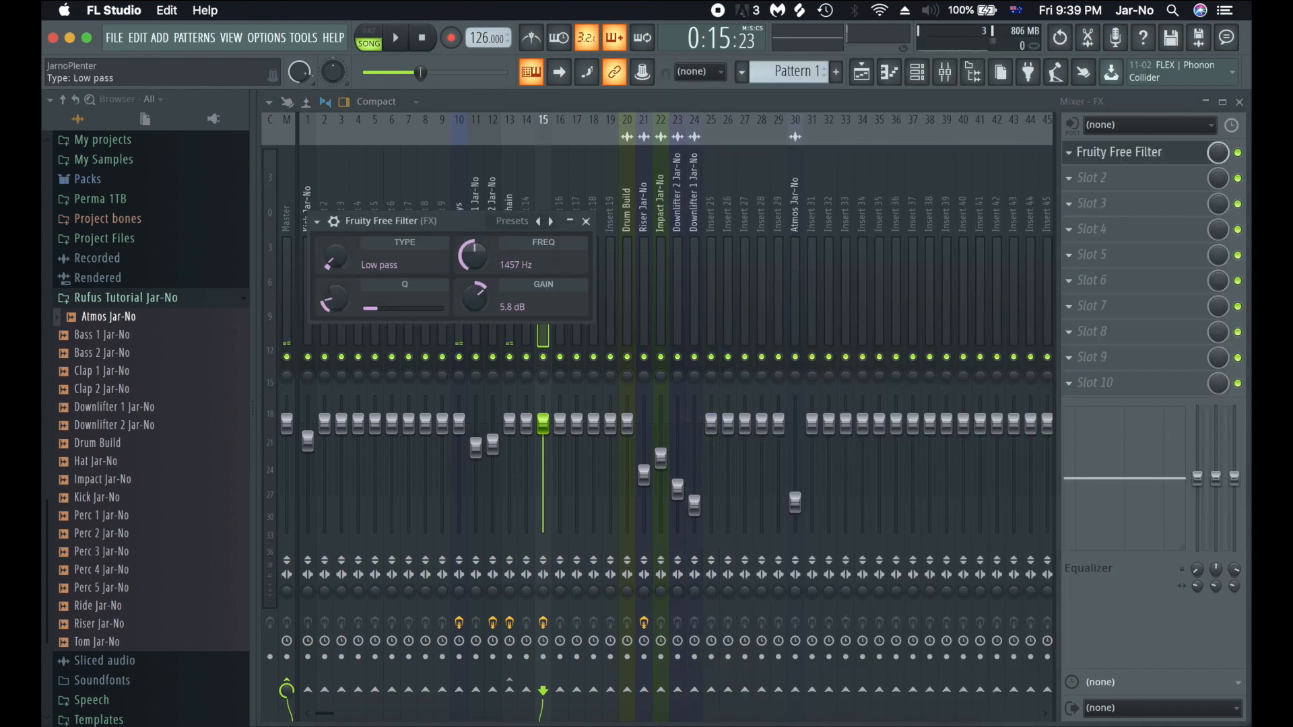
drag(333, 259, 333, 237)
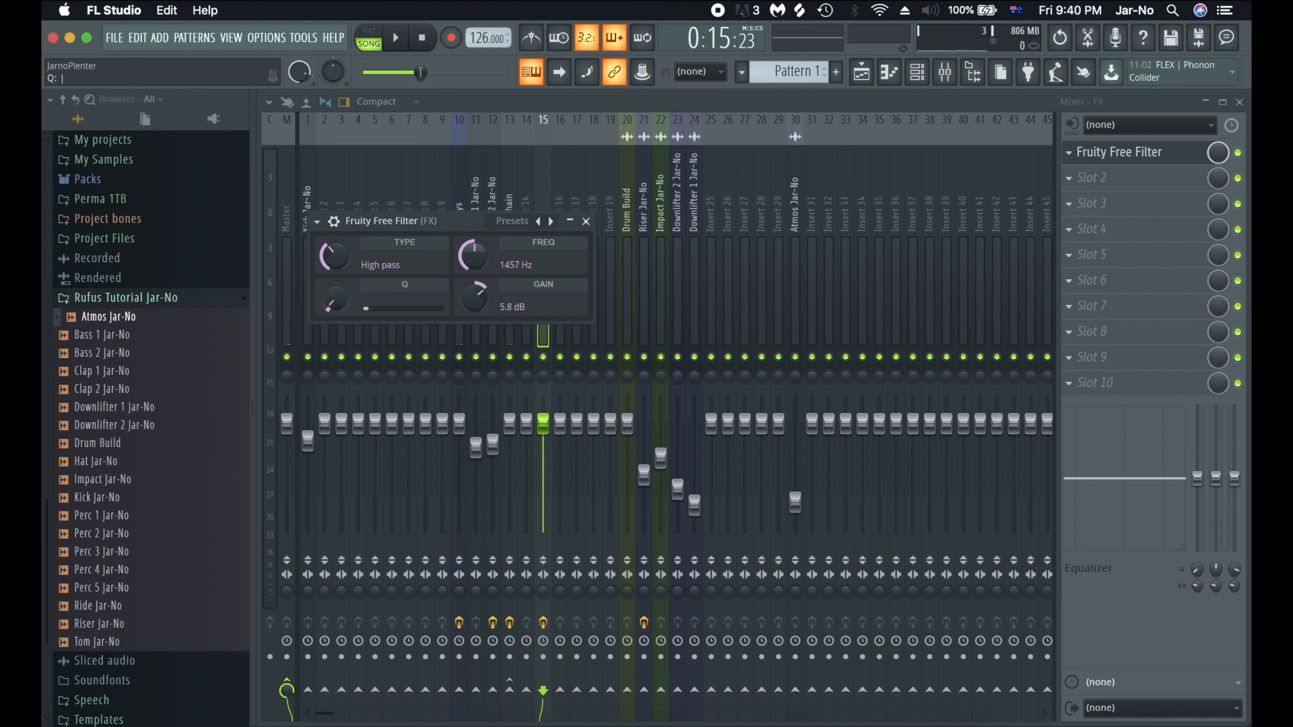
drag(473, 255, 472, 323)
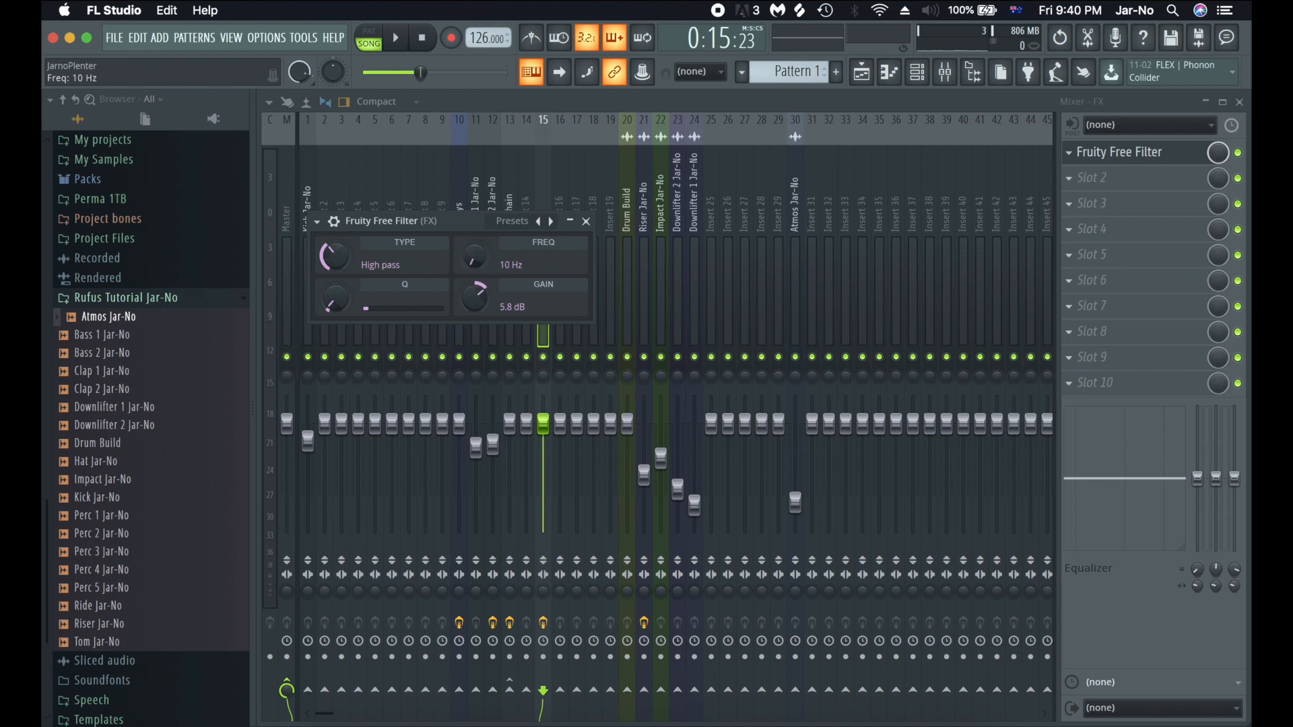
- Create an automation clip for the Free Filter's frequency and close the filter window
right_click(474, 263)
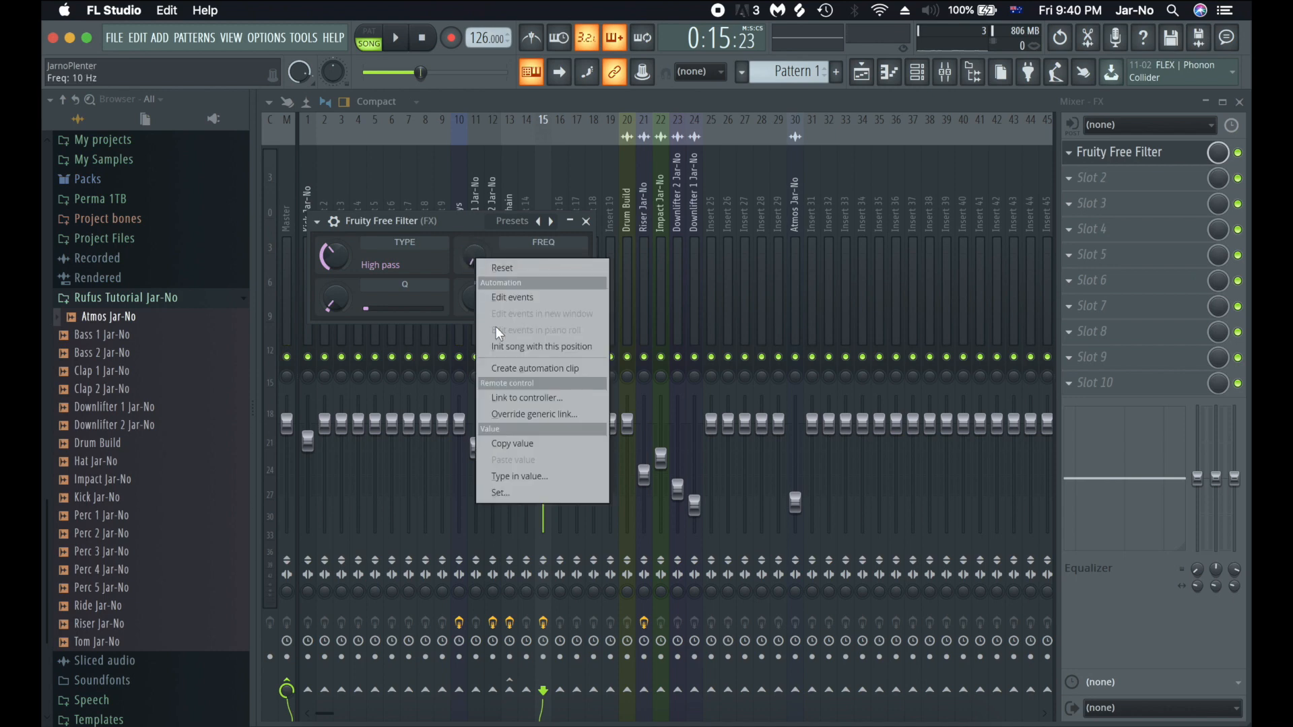
click(512, 362)
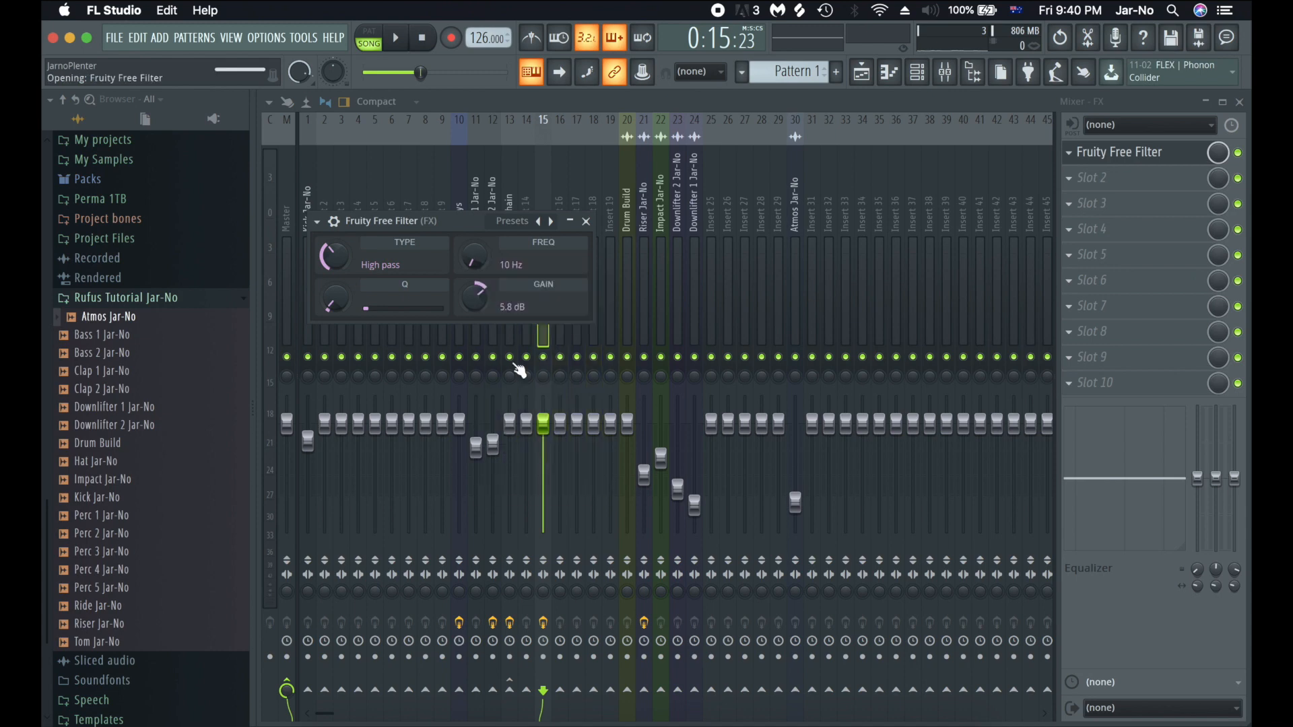
click(587, 222)
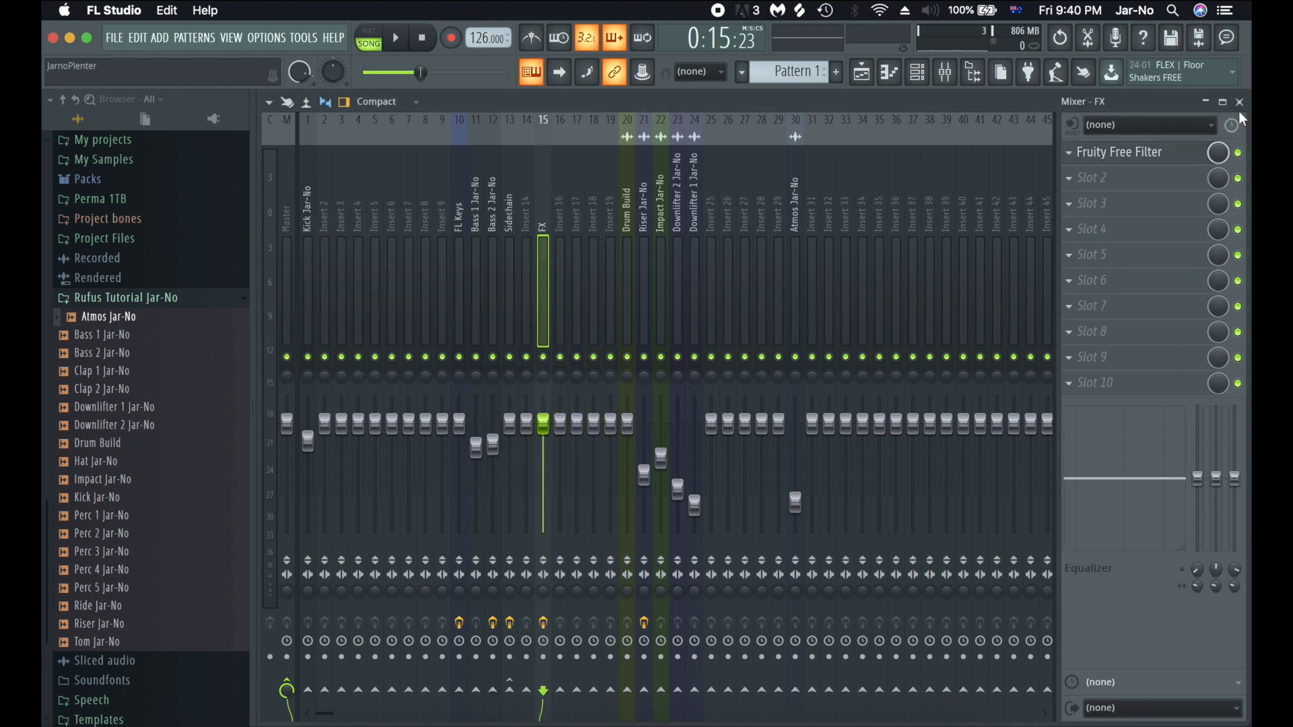
- Route the FL Keys mixer track to FX only, in place of its Sidechain routing
click(460, 257)
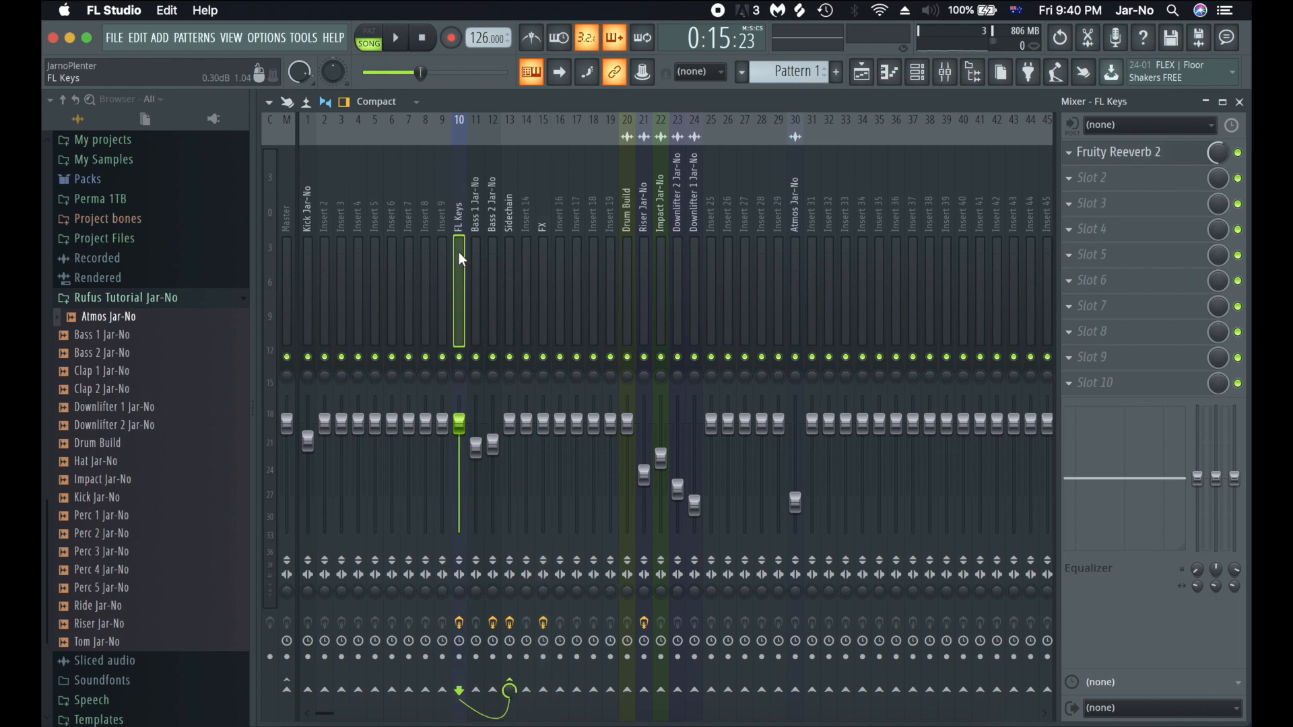
click(510, 261)
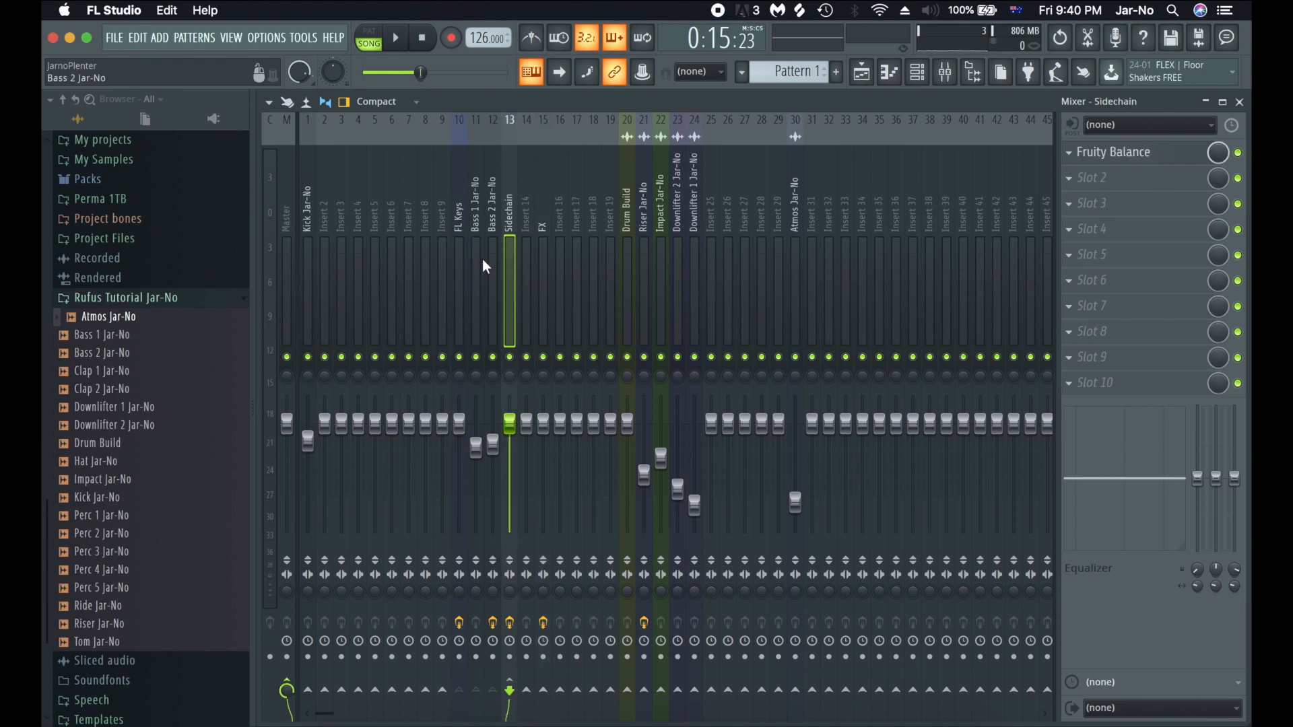
click(463, 259)
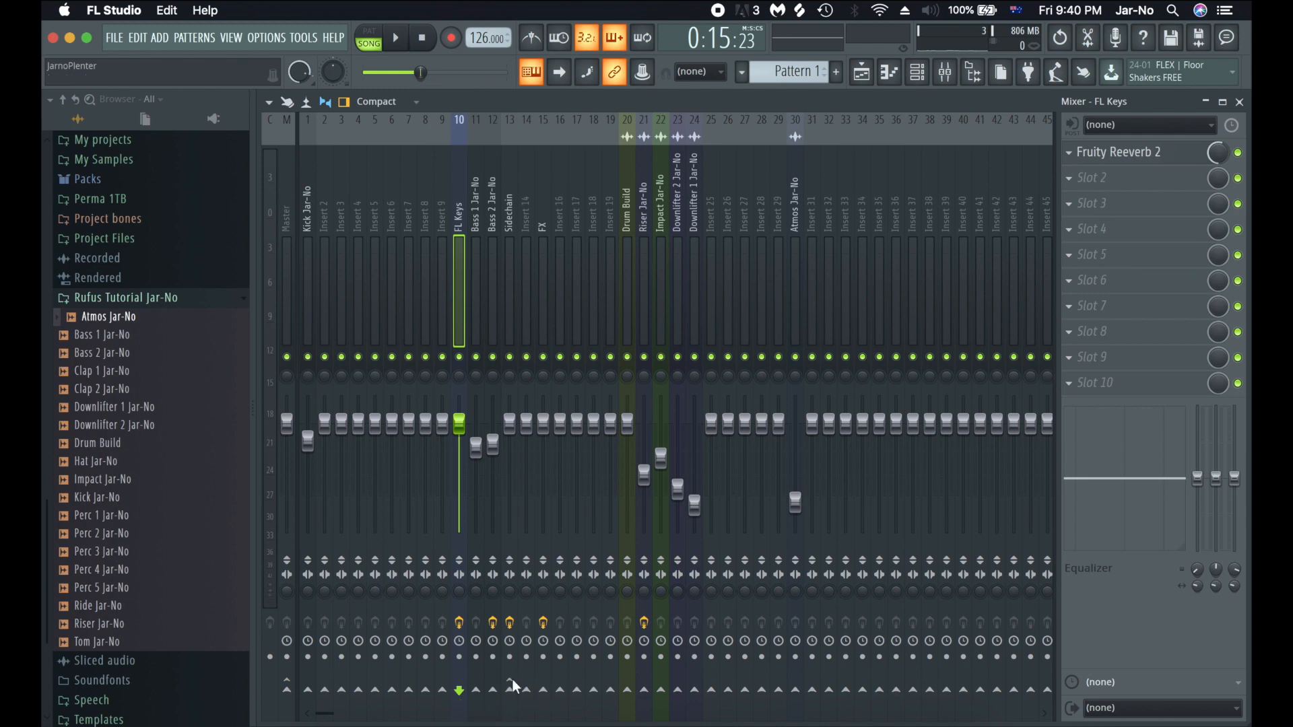
click(544, 694)
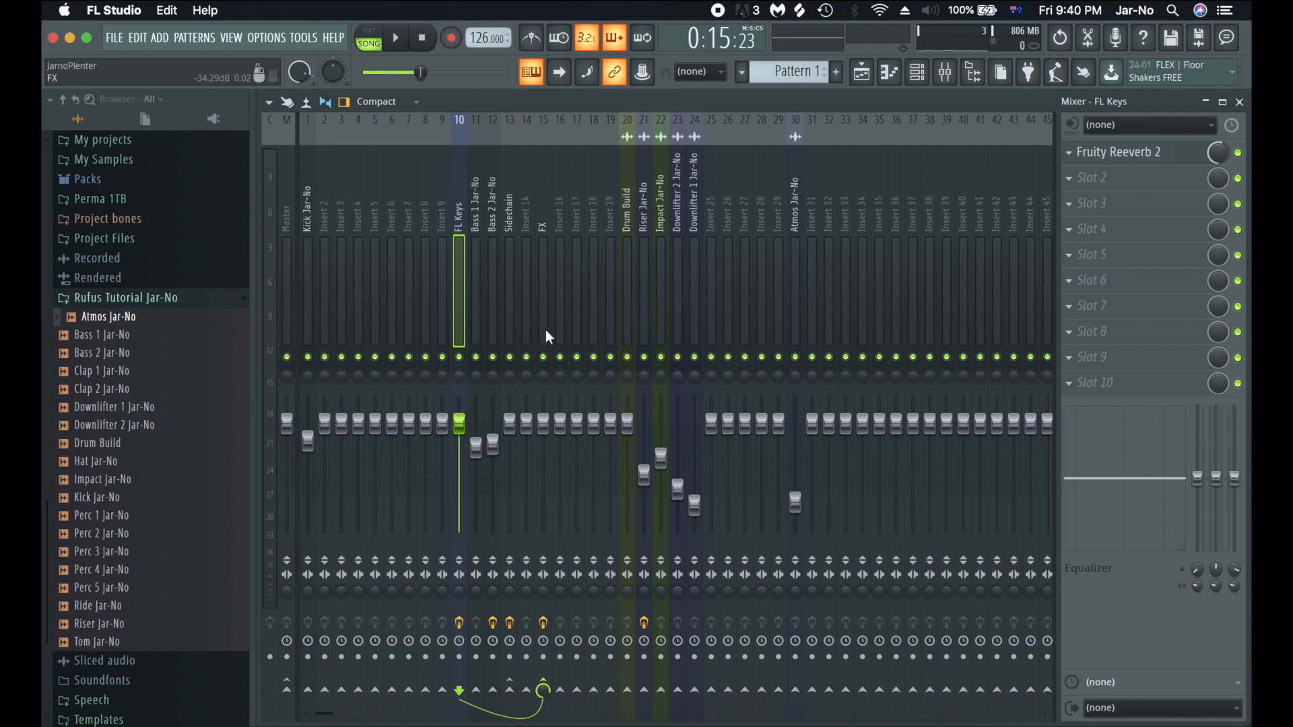
- Send the FX track to Sidechain and disable its send to Master
click(543, 288)
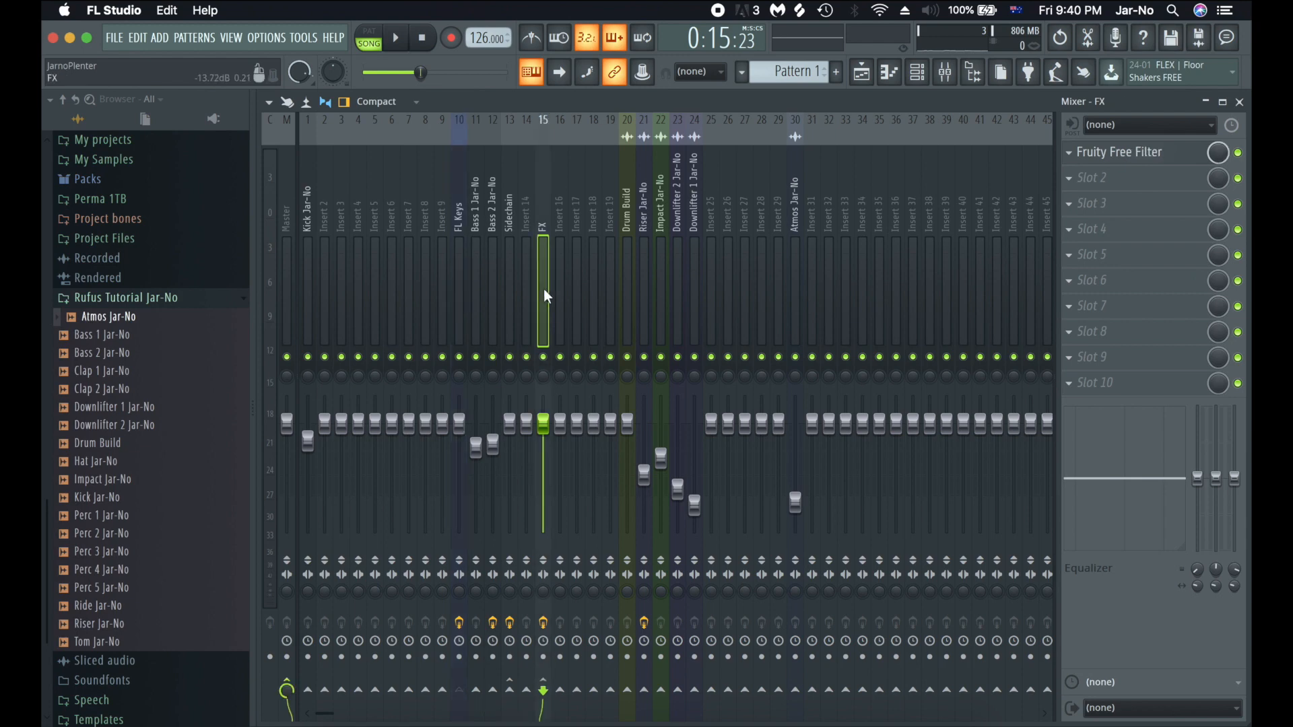
click(510, 692)
click(287, 688)
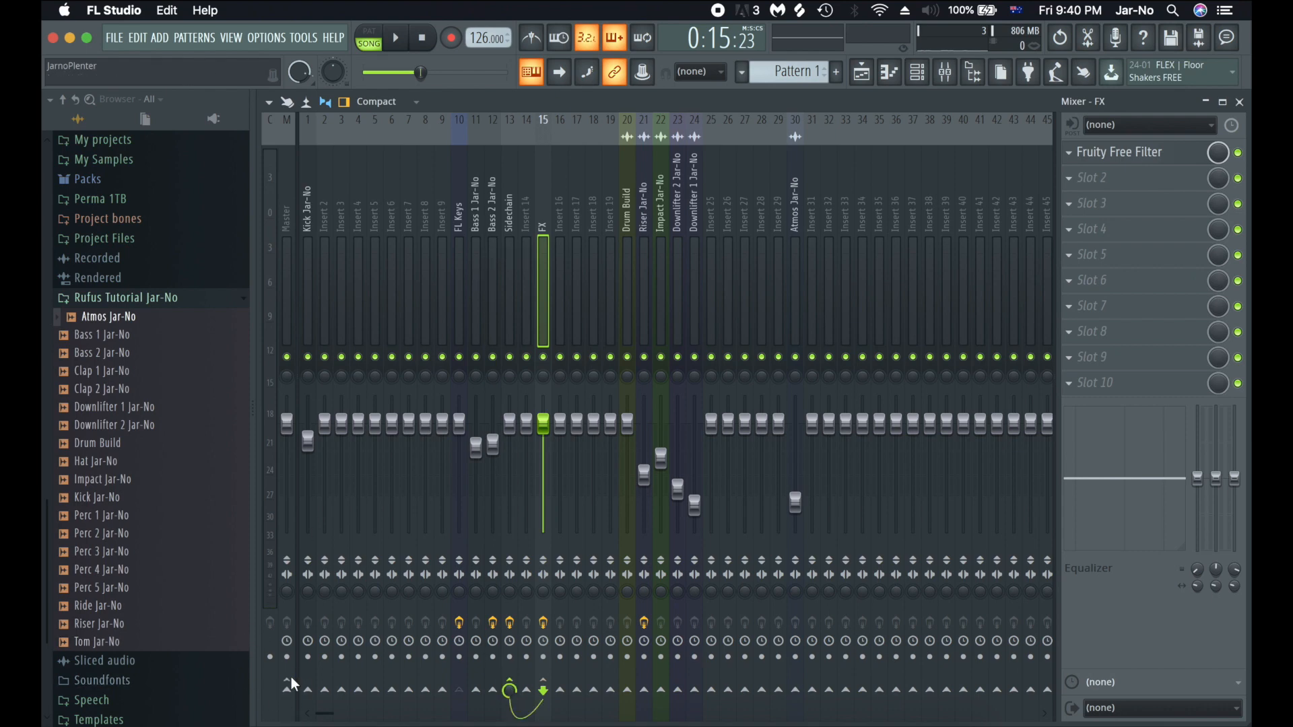
click(458, 251)
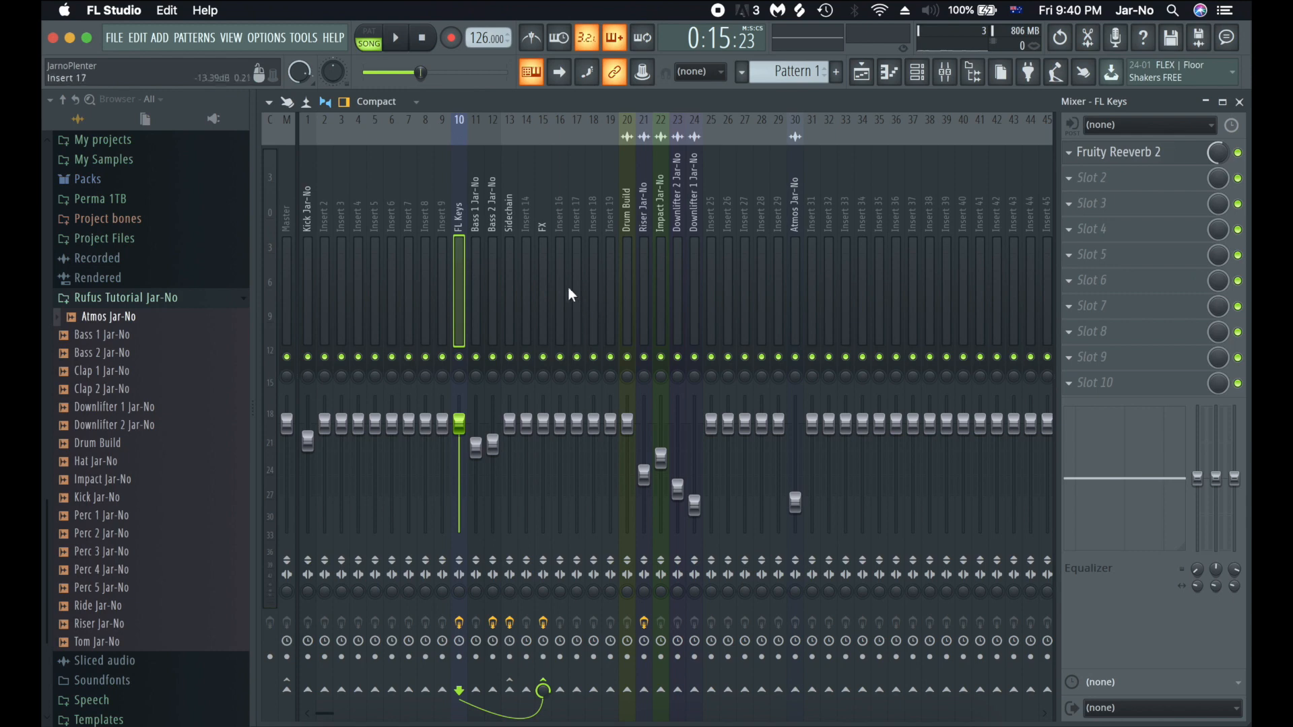
click(547, 279)
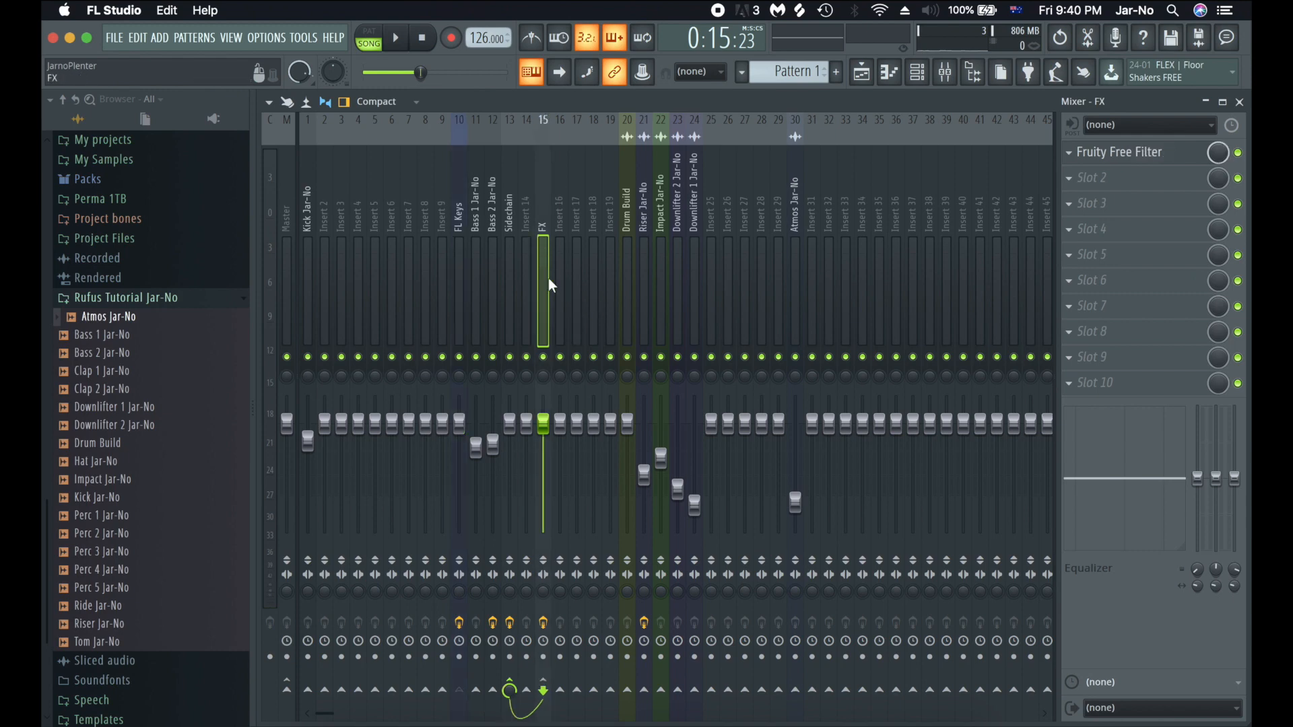
click(510, 261)
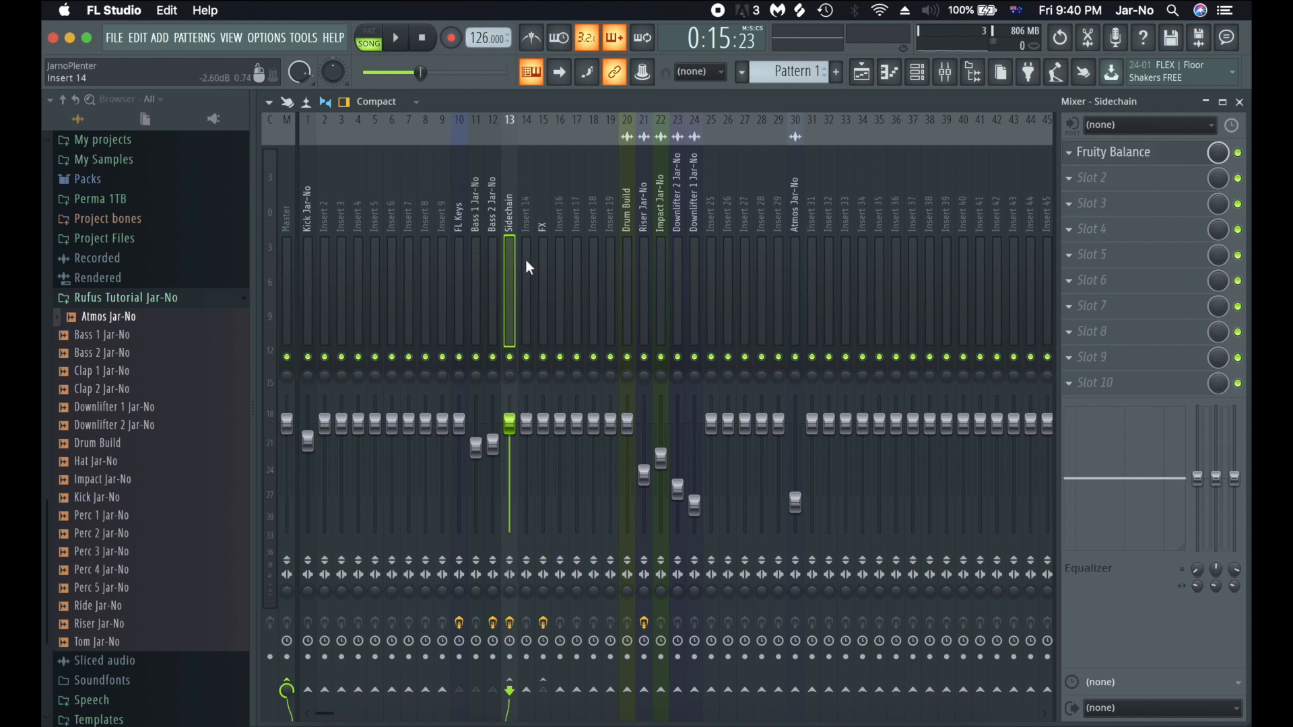
click(542, 250)
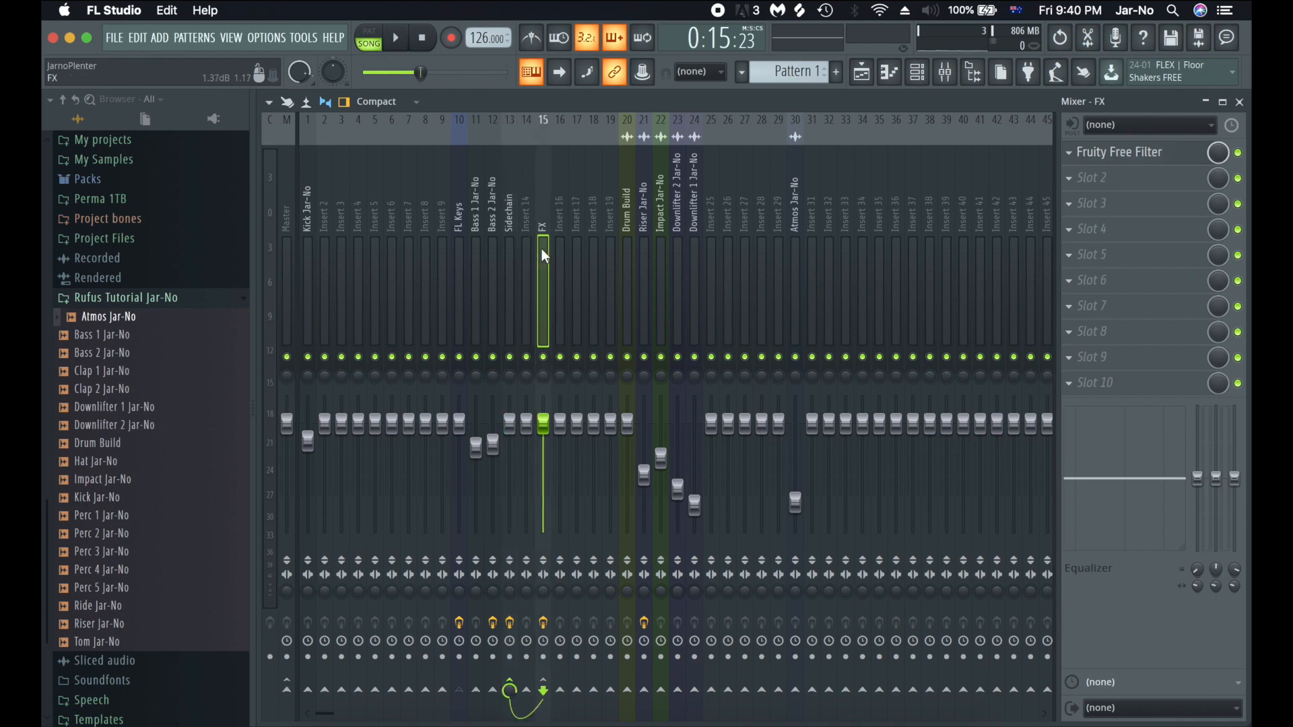
- Send the Riser Jar-No track to FX and disable its send to Master
click(645, 270)
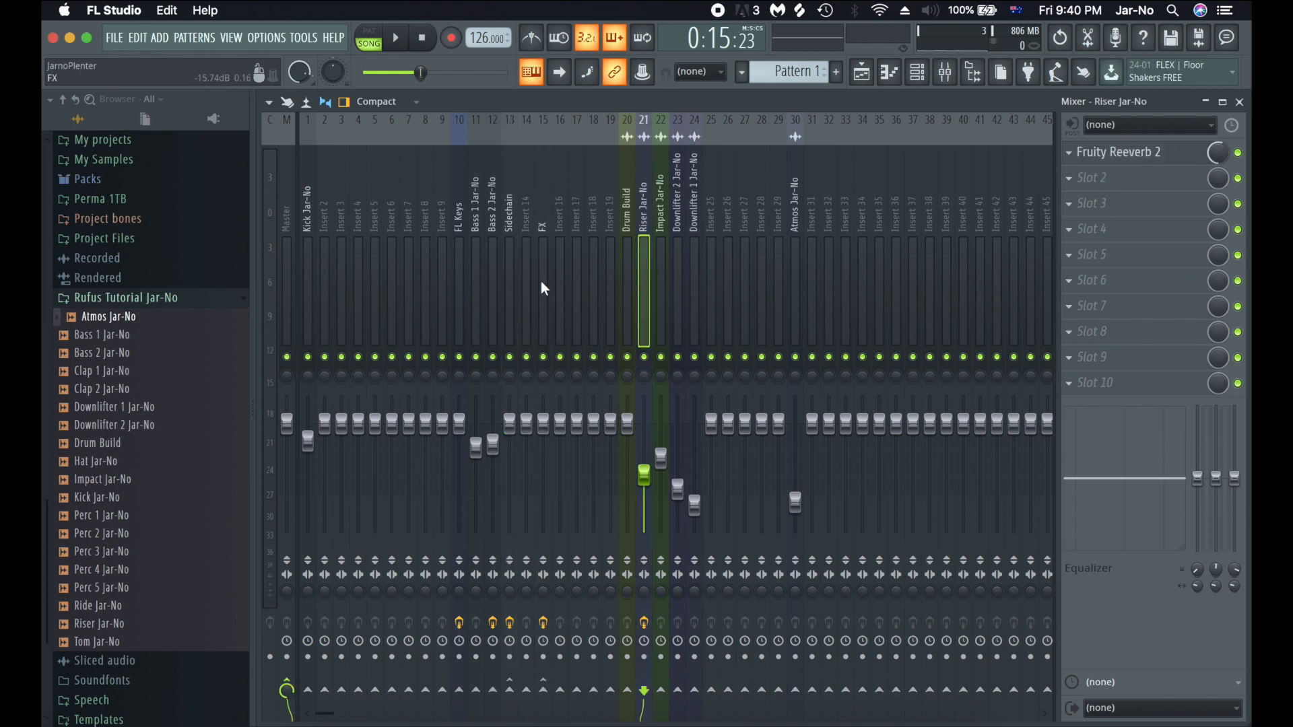
click(543, 689)
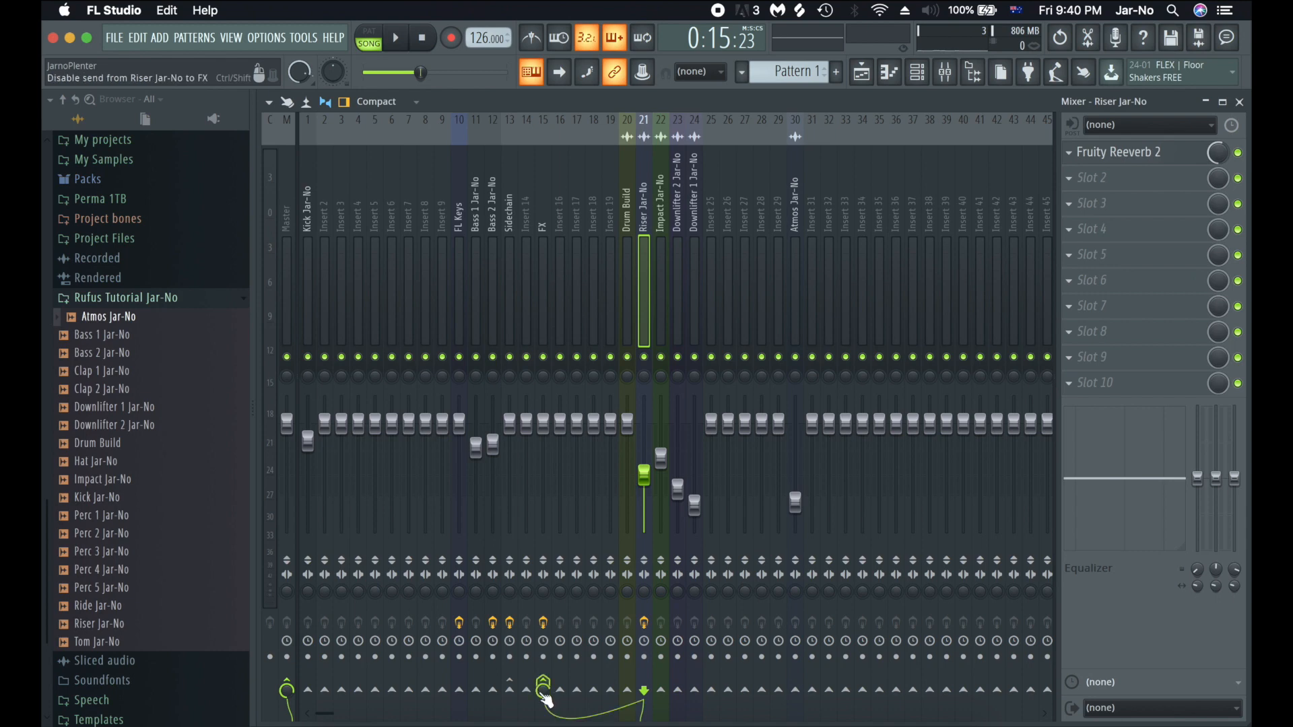
click(295, 688)
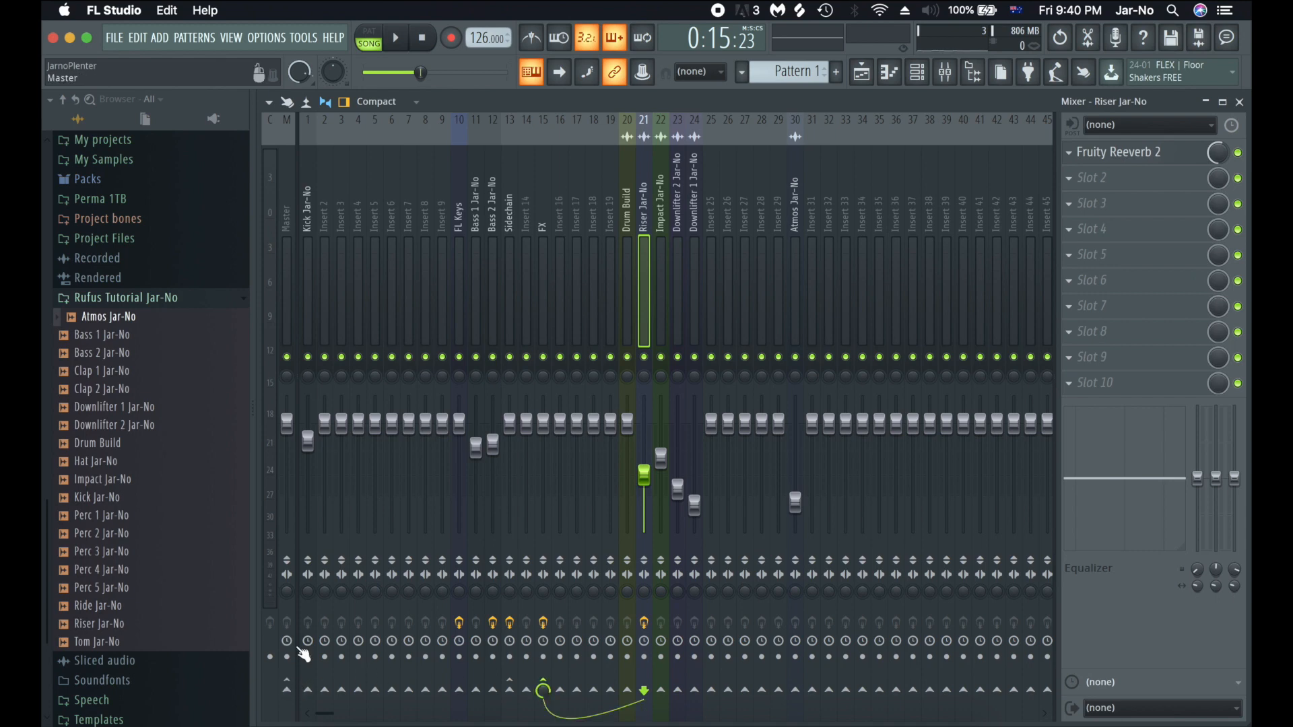
- Review the FX, Sidechain and riser track routing and the riser's Fruity Reeverb 2 controls
click(543, 272)
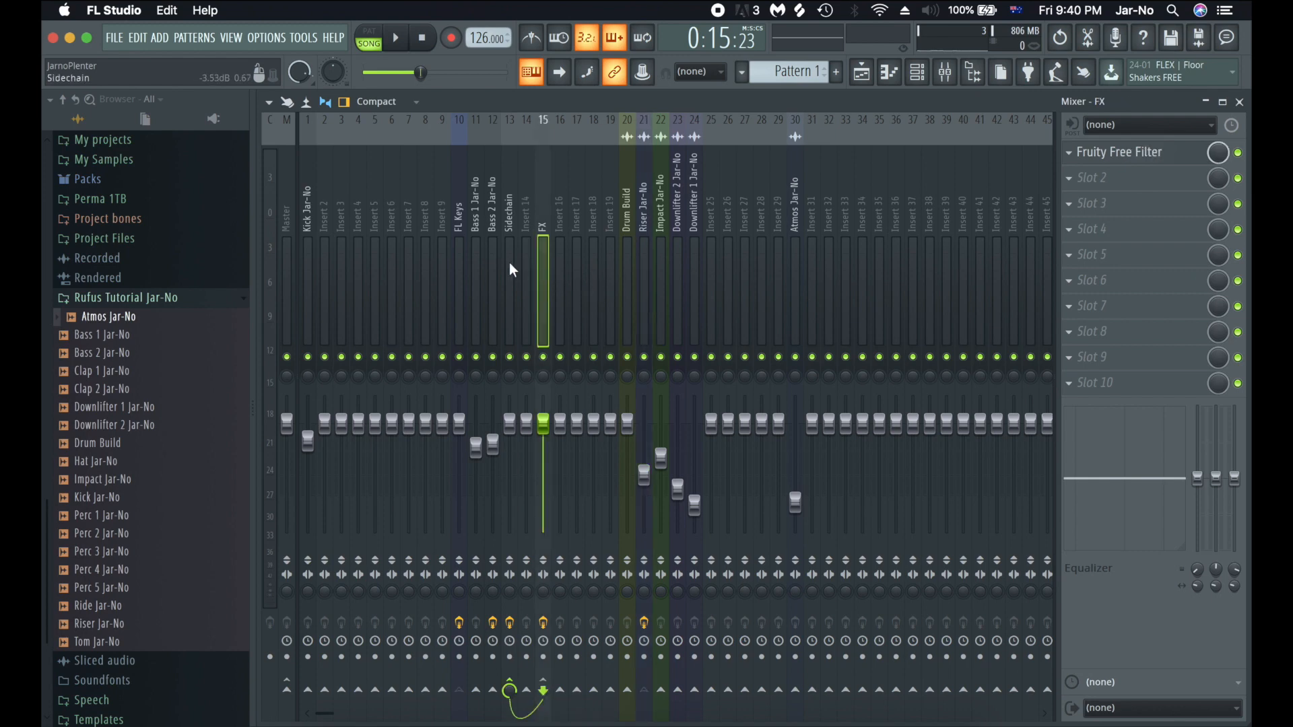
click(508, 264)
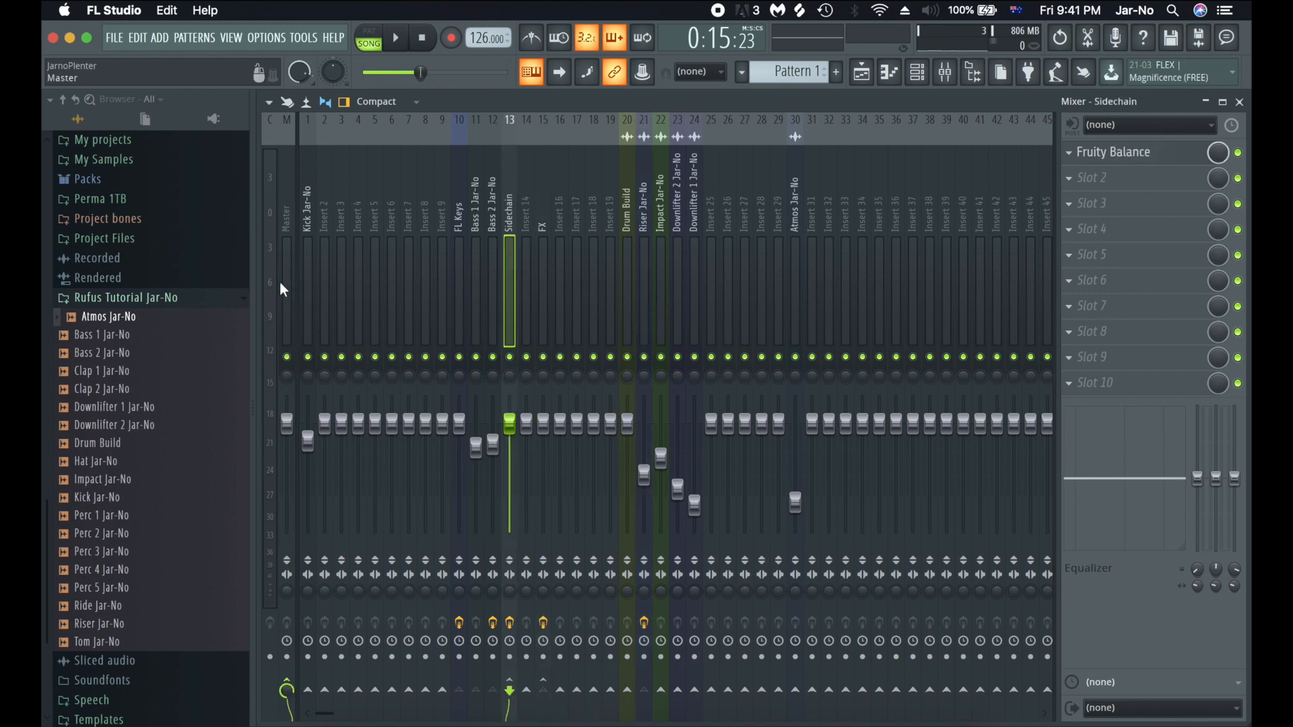
click(647, 256)
click(1162, 156)
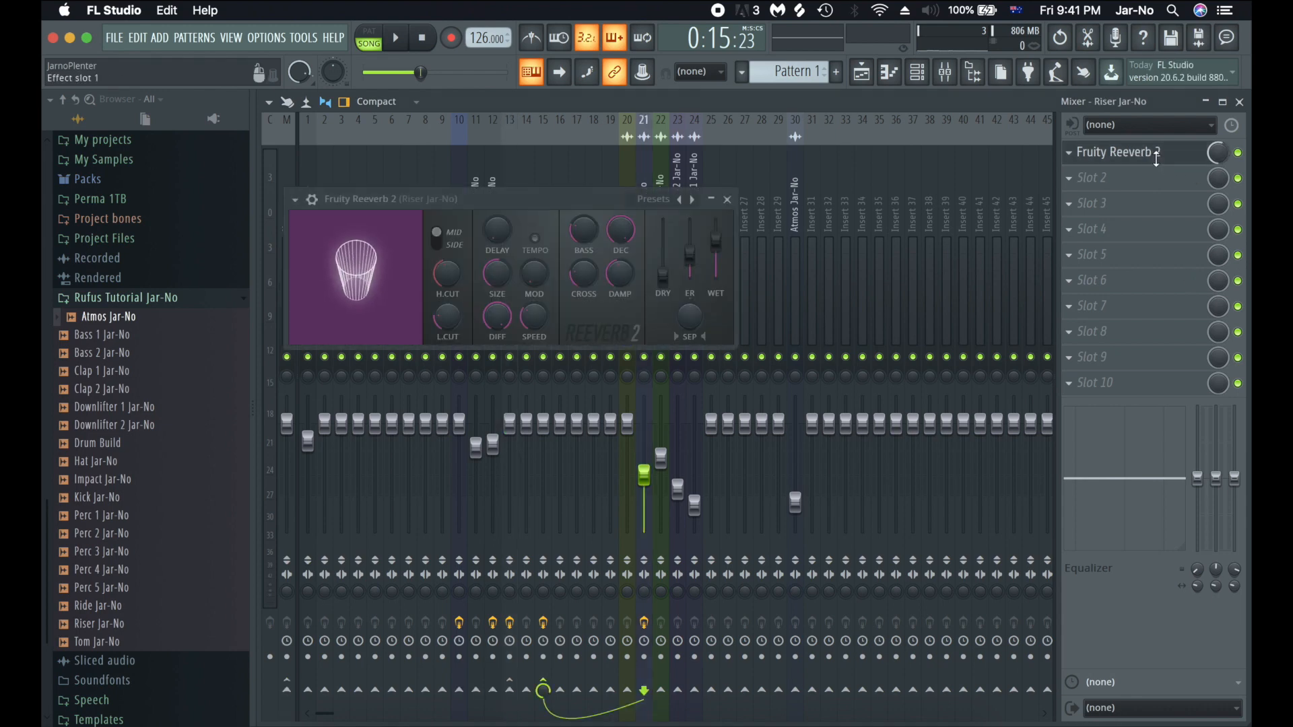
right_click(717, 239)
click(737, 254)
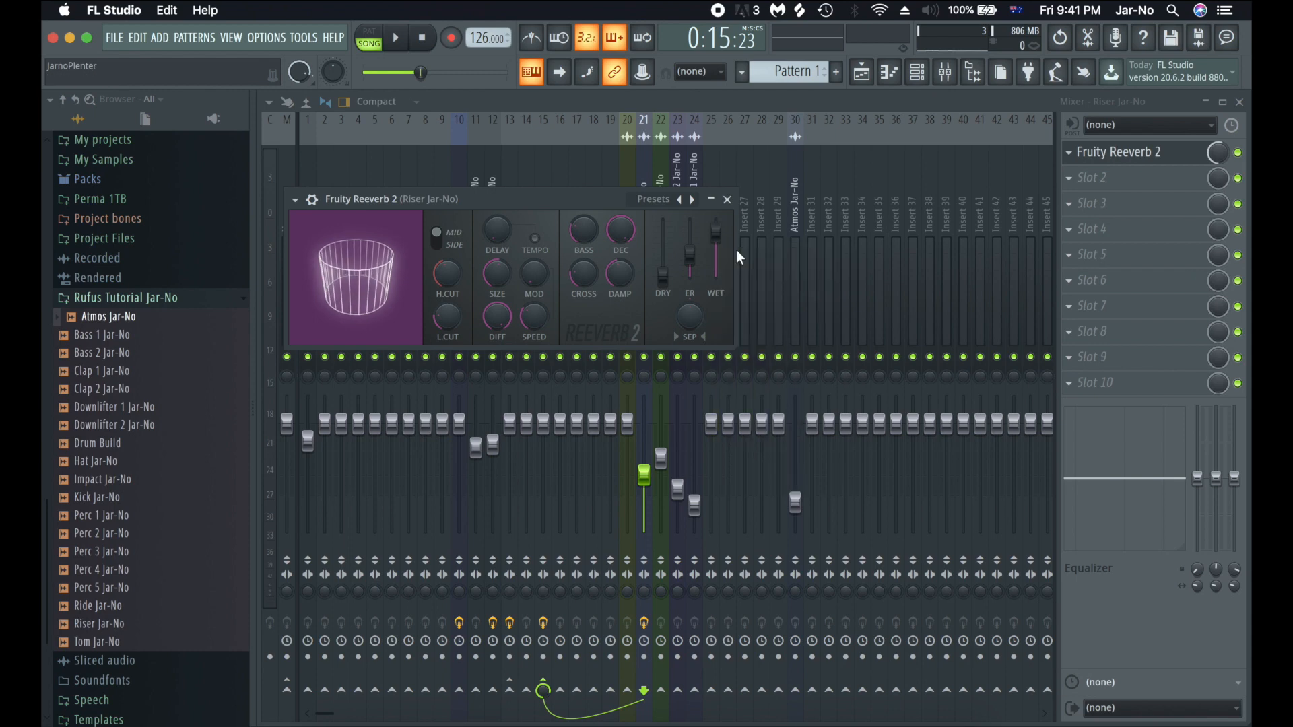
click(727, 200)
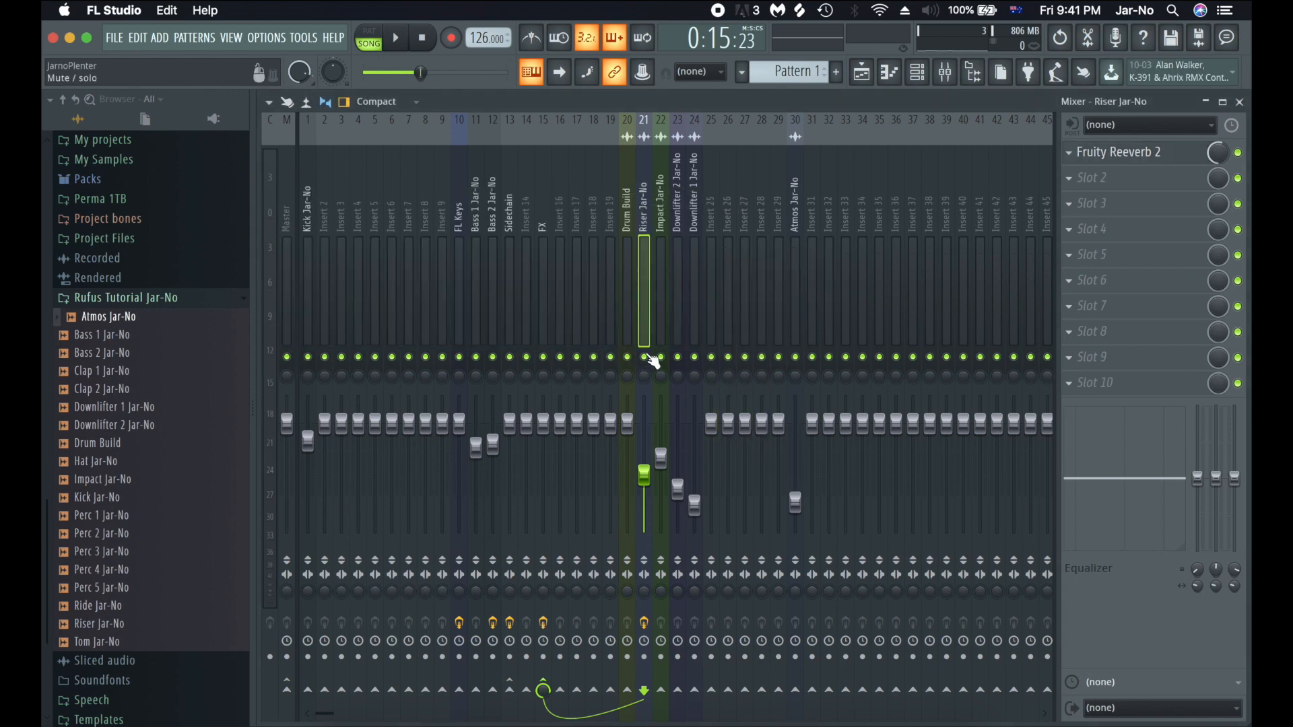
click(545, 276)
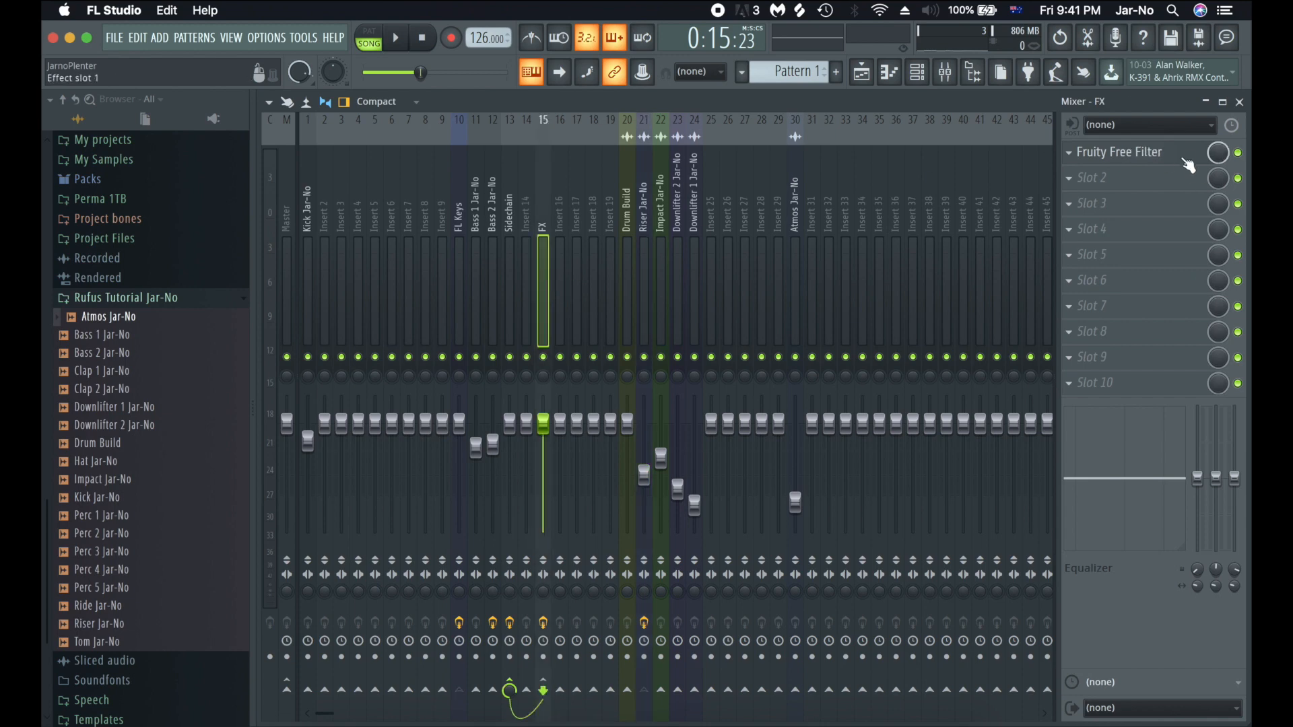
- Move the Free Filter frequency automation clip to Track 11 and add a point at bar 3 at the lowest level
click(1239, 102)
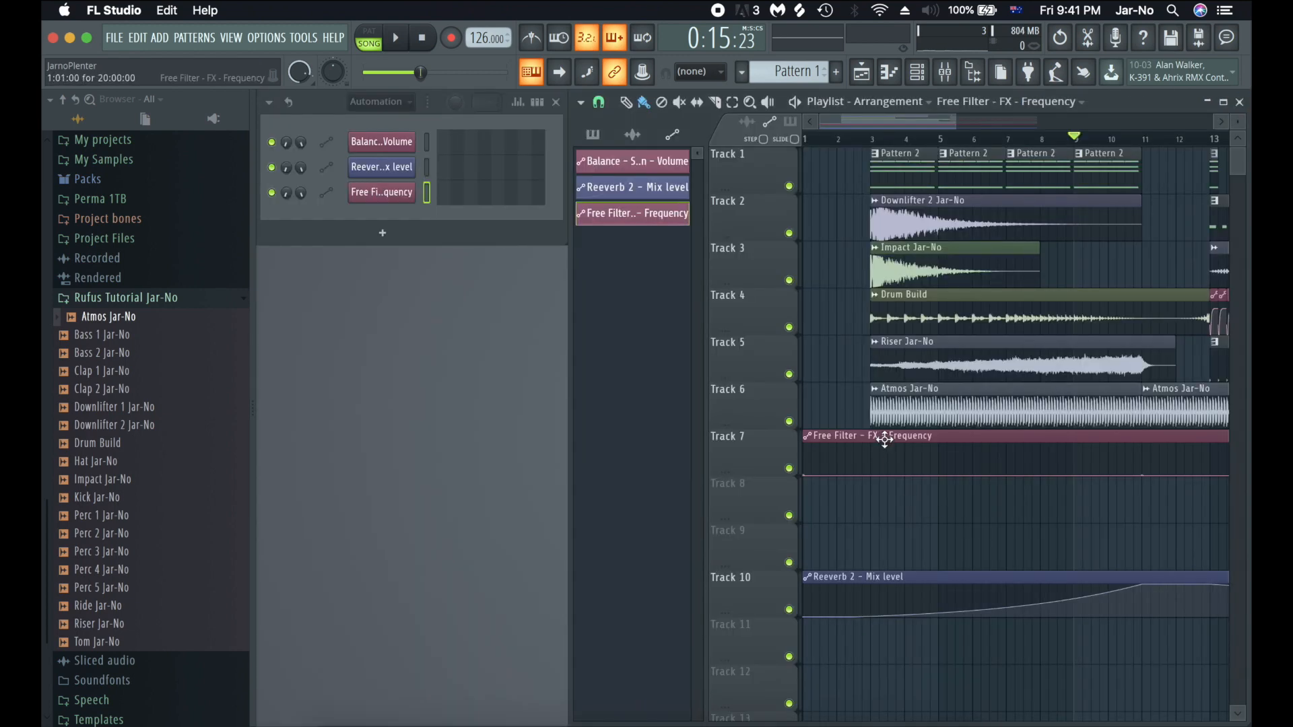
drag(883, 439, 838, 643)
scroll(838, 643, right, 4)
scroll(838, 643, left, 3)
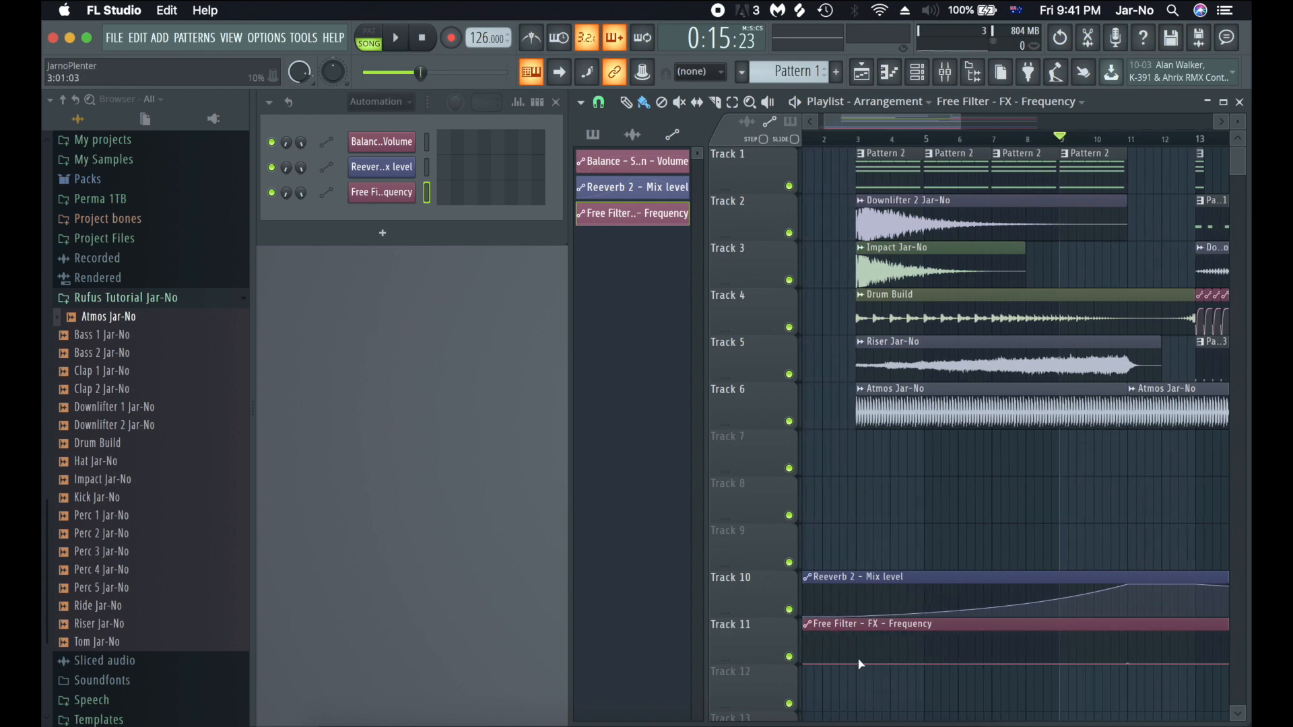
right_click(859, 658)
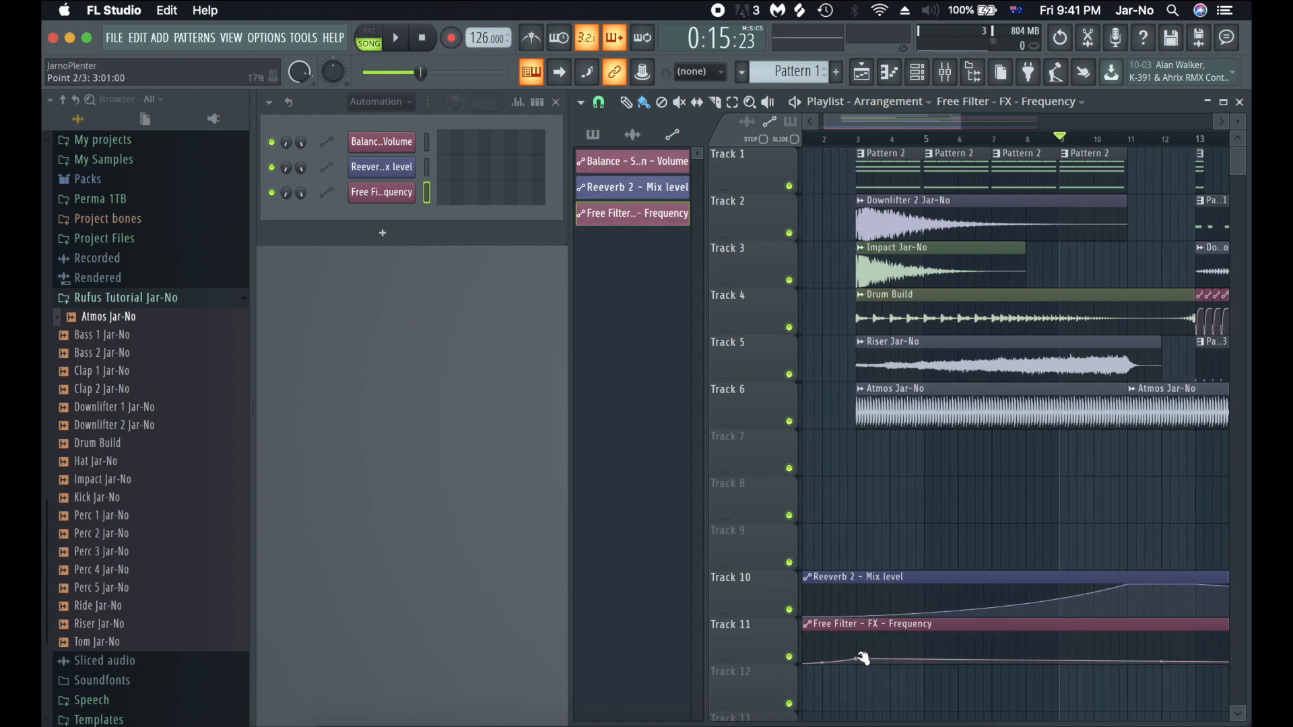
drag(861, 659, 860, 665)
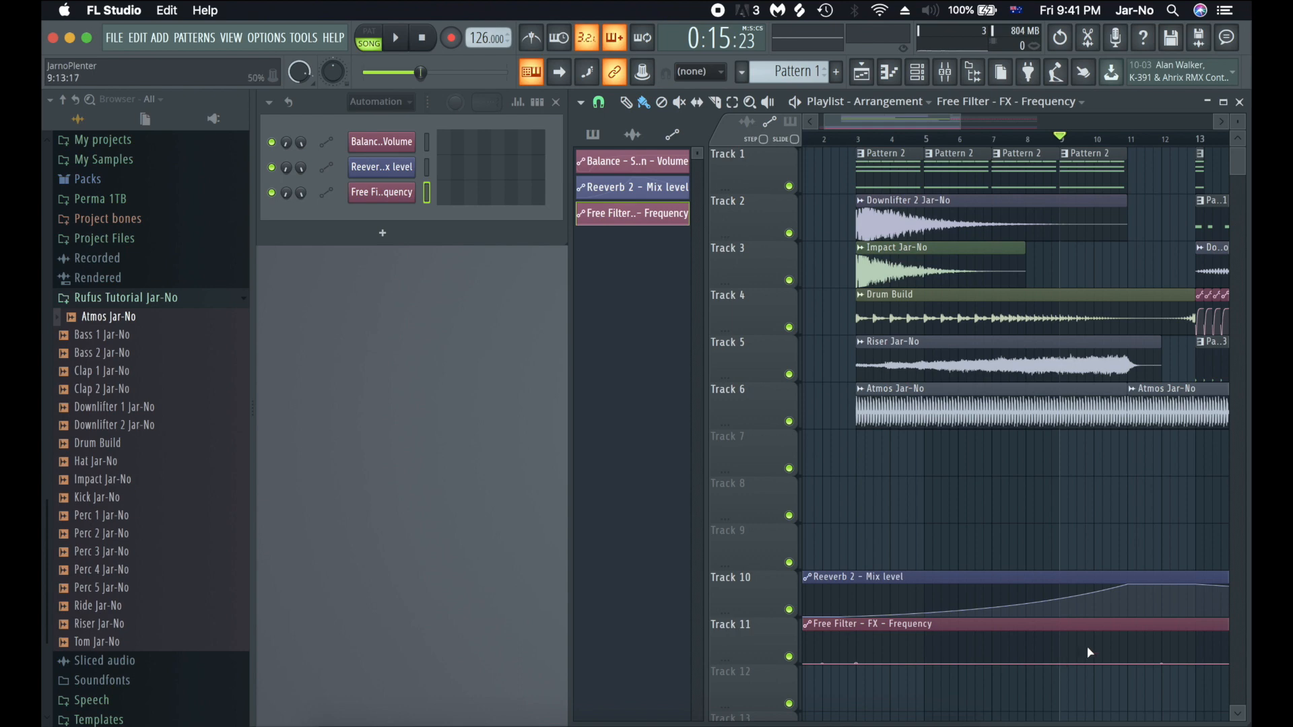
- Add a frequency automation point at bar 11 at about 62% and bend the rise from bar 3 into a slow-starting curve
right_click(1132, 652)
drag(1132, 651, 1132, 645)
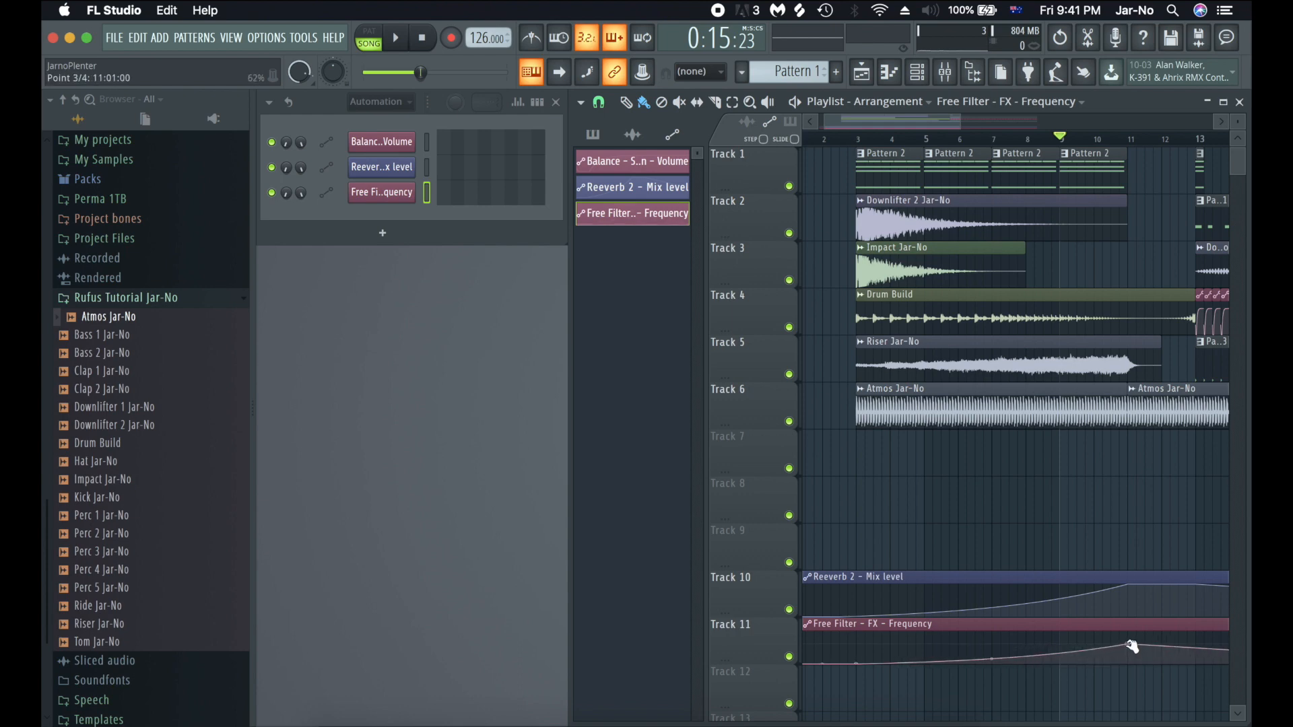
drag(992, 660, 992, 666)
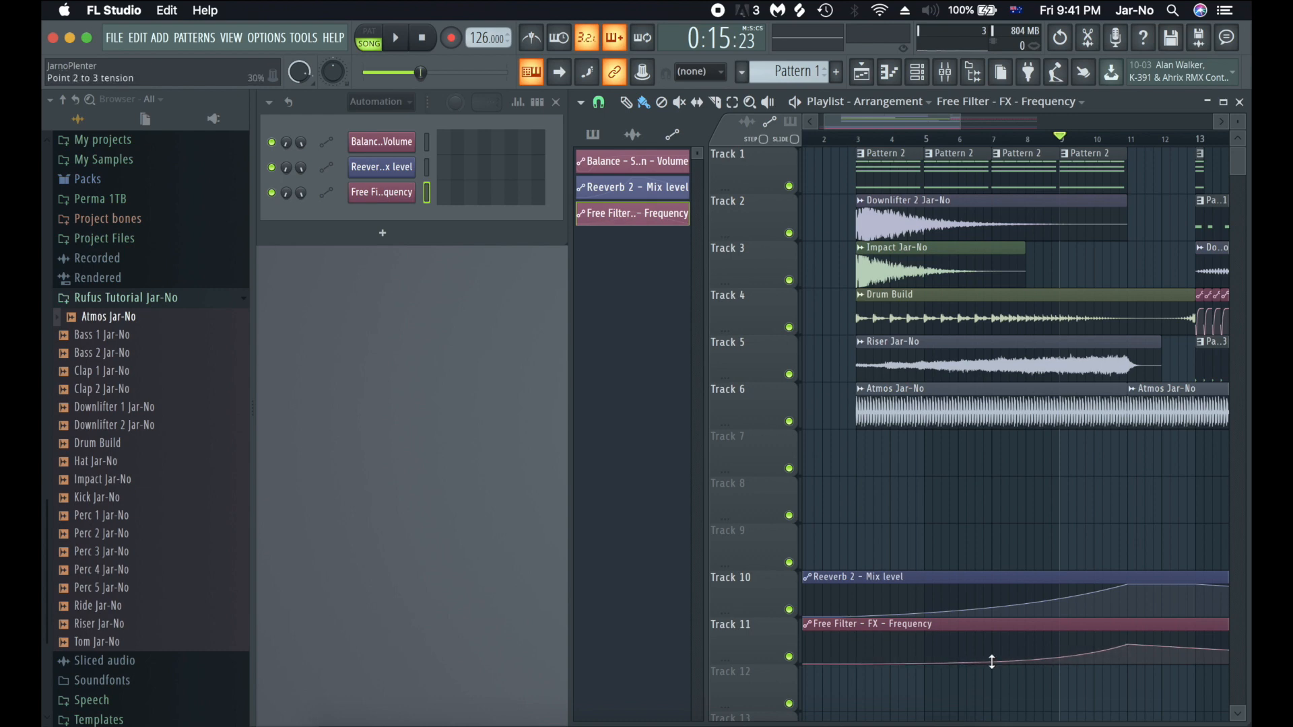
- Add frequency automation points at bars 13 and 14 and lower them so the filter drops back to its minimum
scroll(997, 659, right, 3)
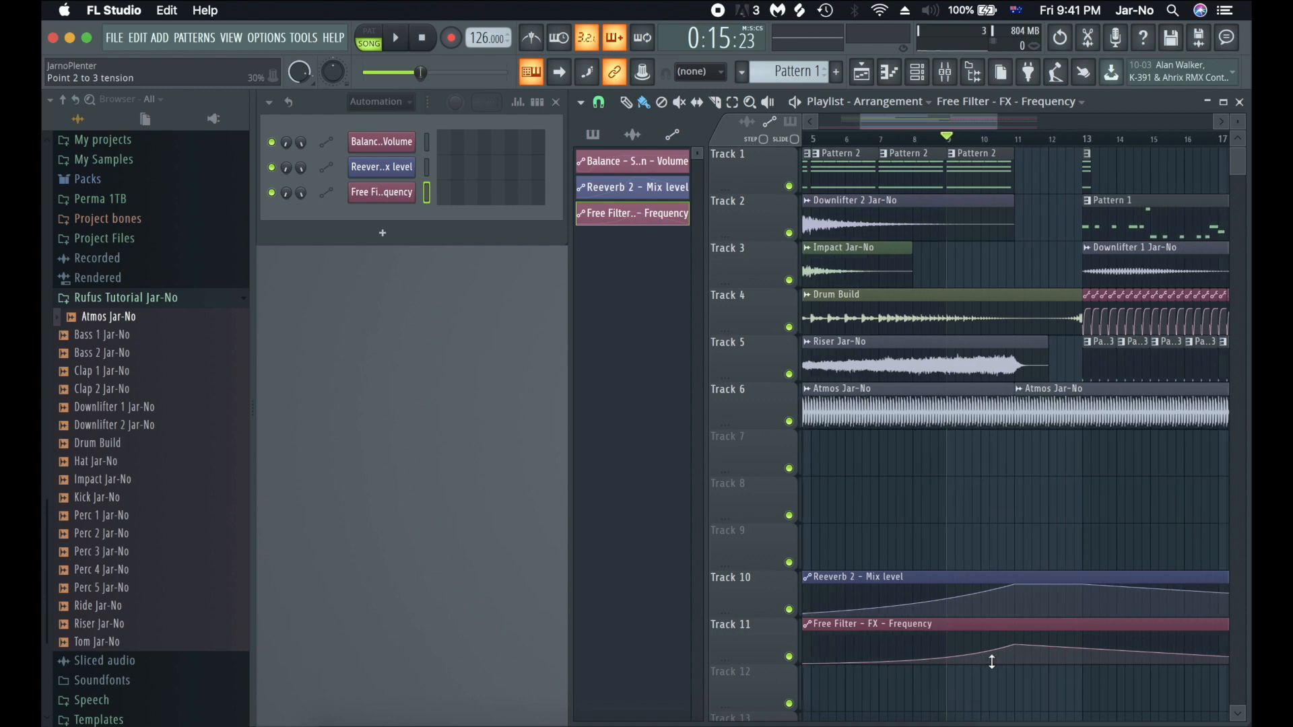
click(1084, 656)
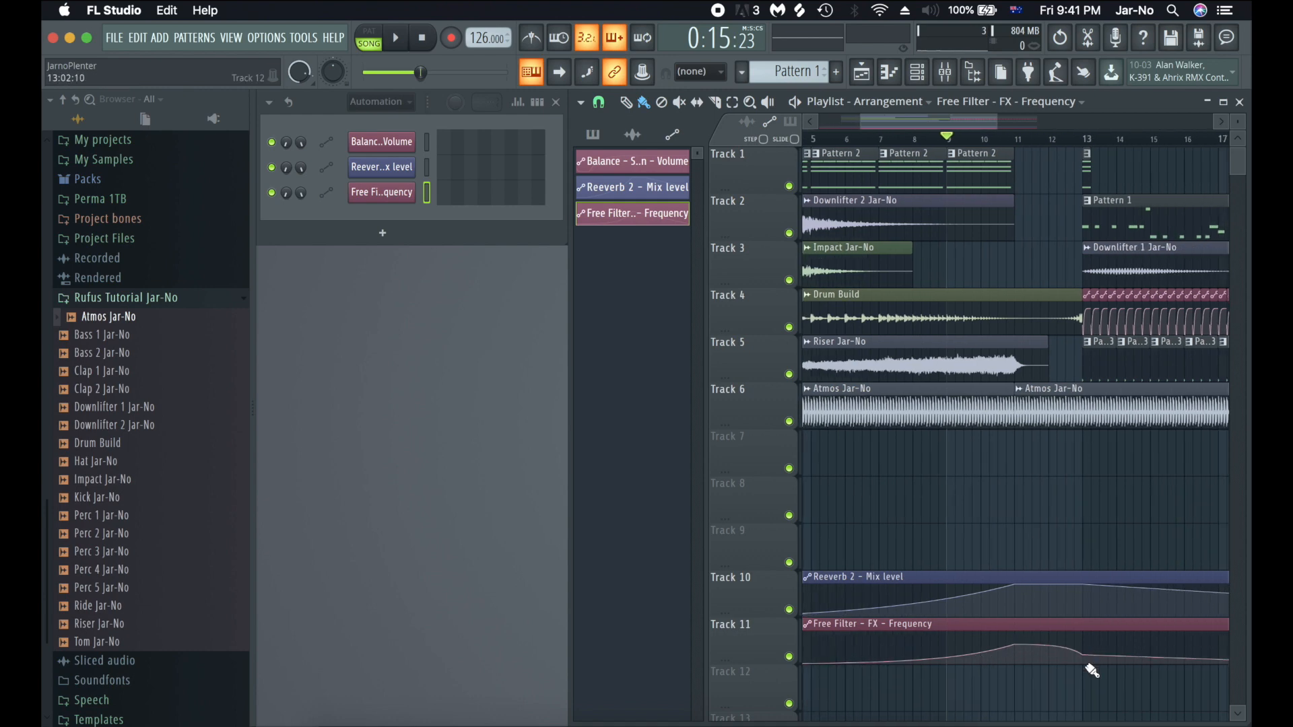
drag(1087, 657, 1090, 662)
right_click(1118, 659)
drag(1119, 659, 1116, 664)
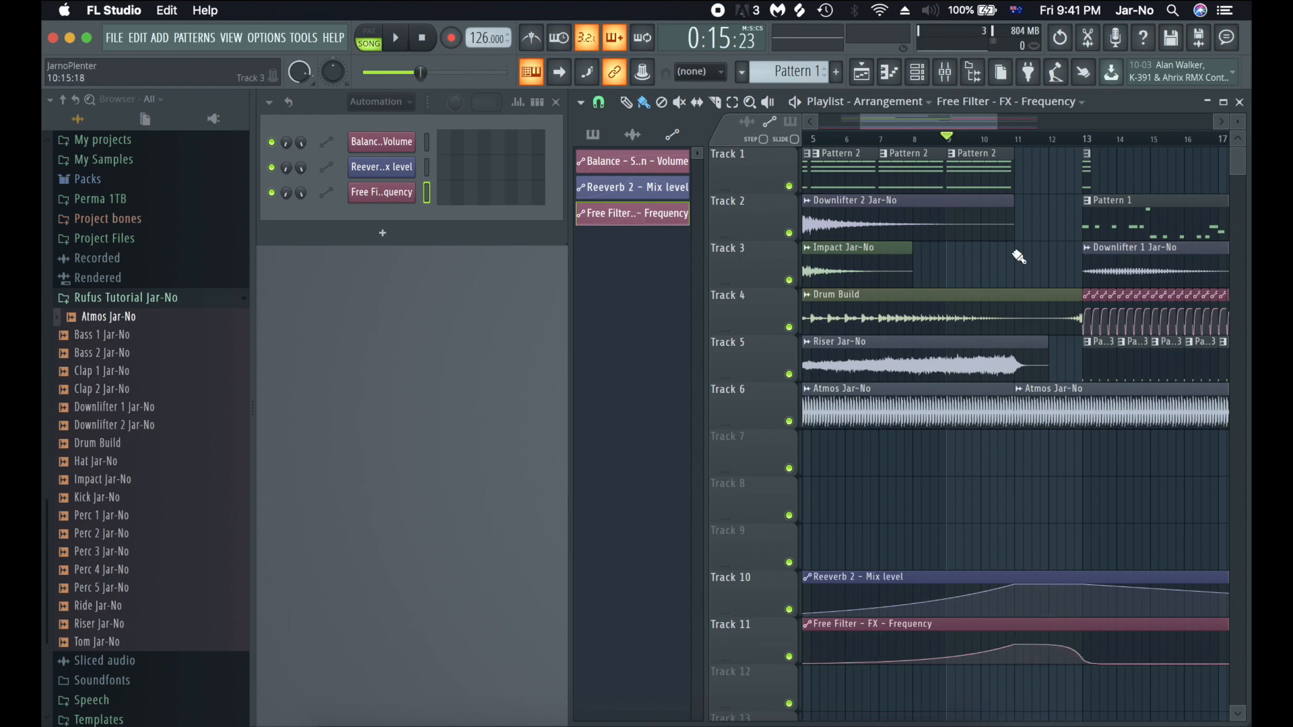
- Play the arrangement from bar 3 to review the filter build-up into the drop
scroll(973, 140, down, 2)
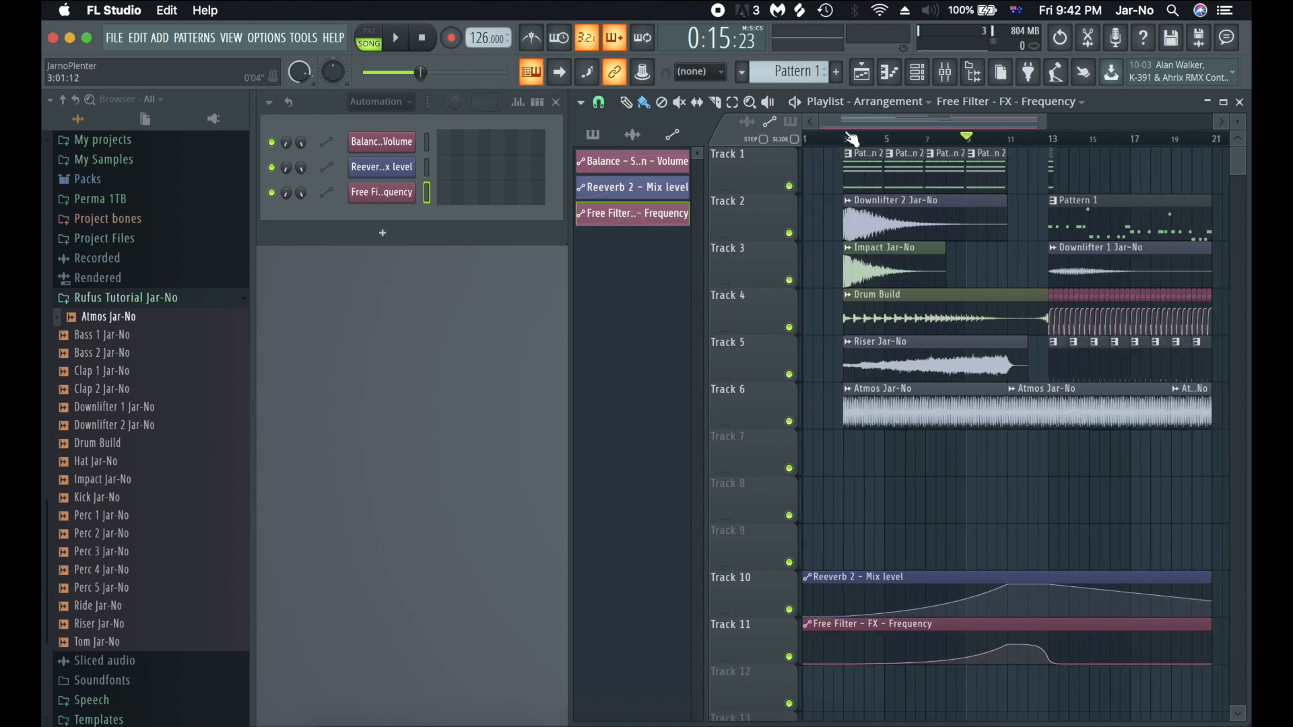
click(849, 138)
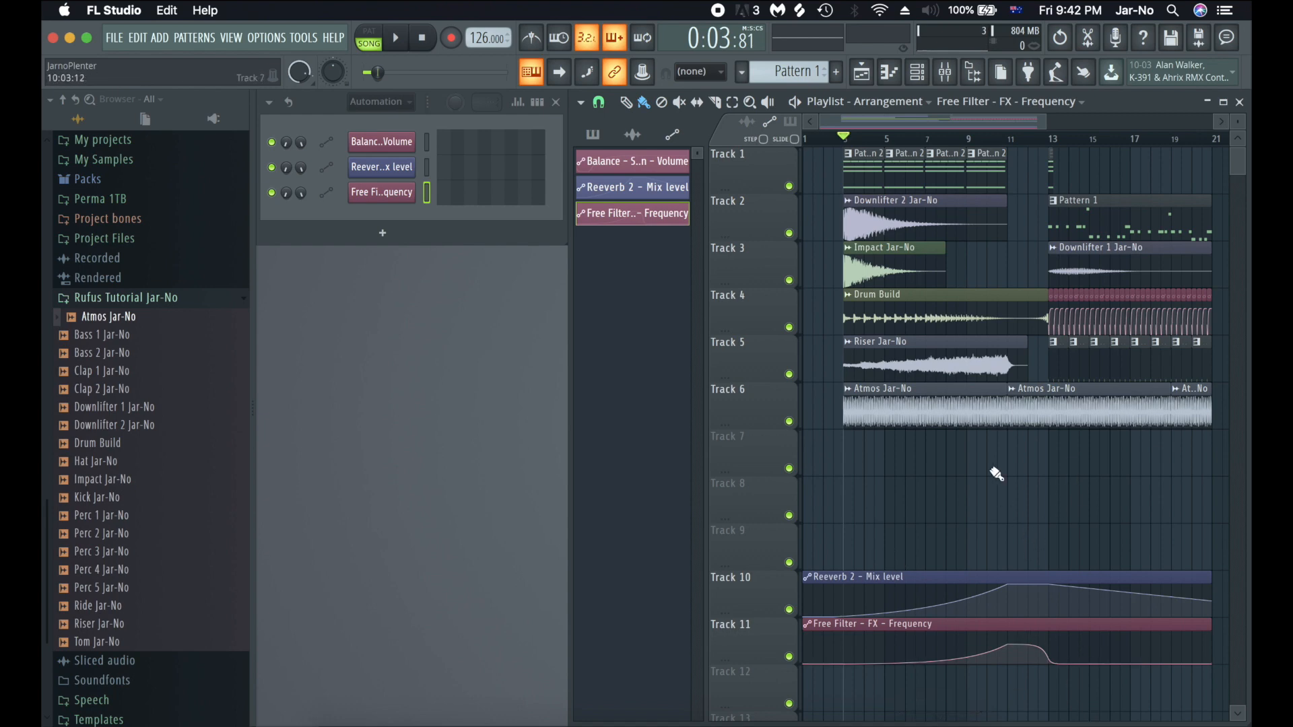
key(space)
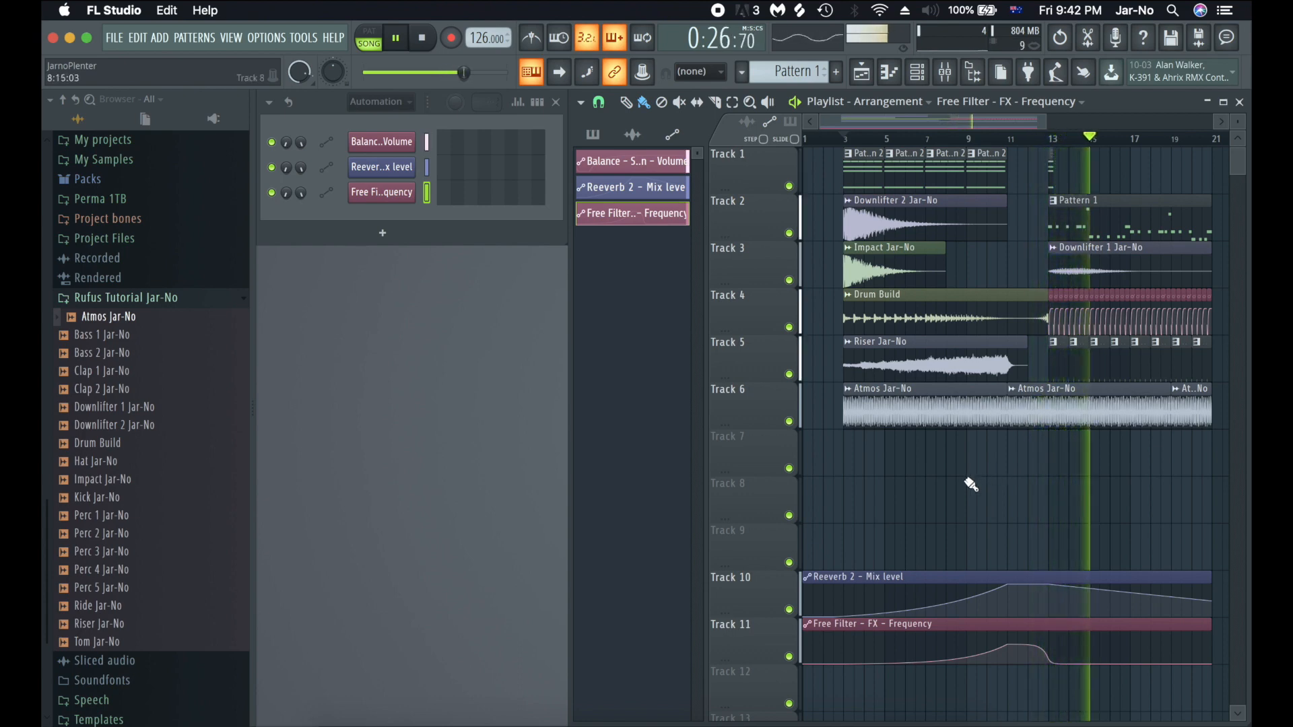
scroll(970, 484, right, 2)
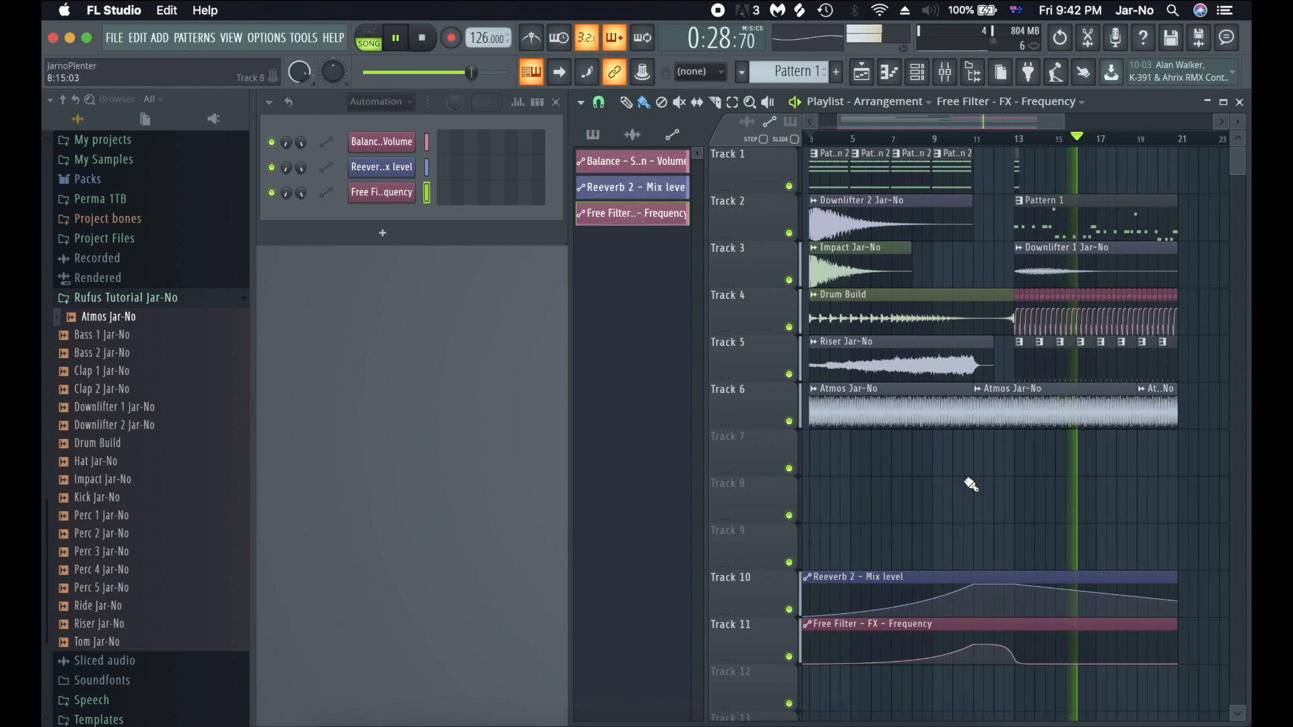
key(space)
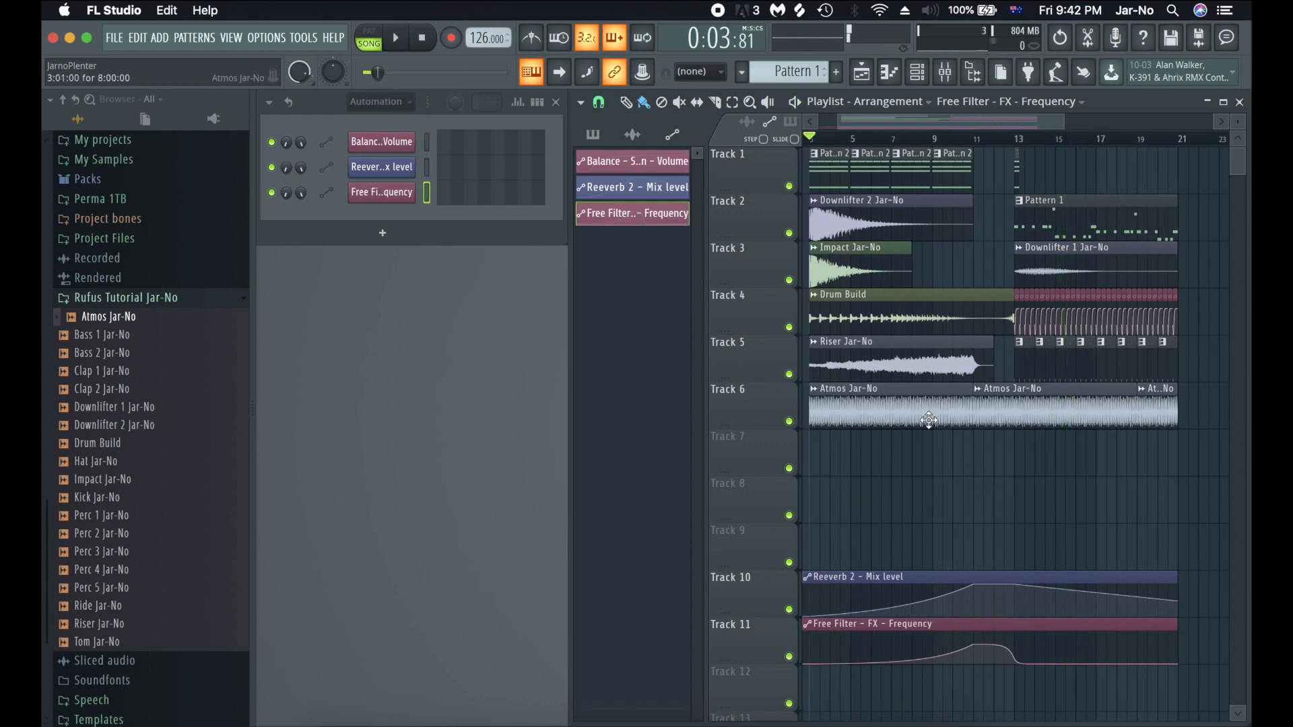
scroll(882, 419, right, 2)
scroll(848, 411, left, 4)
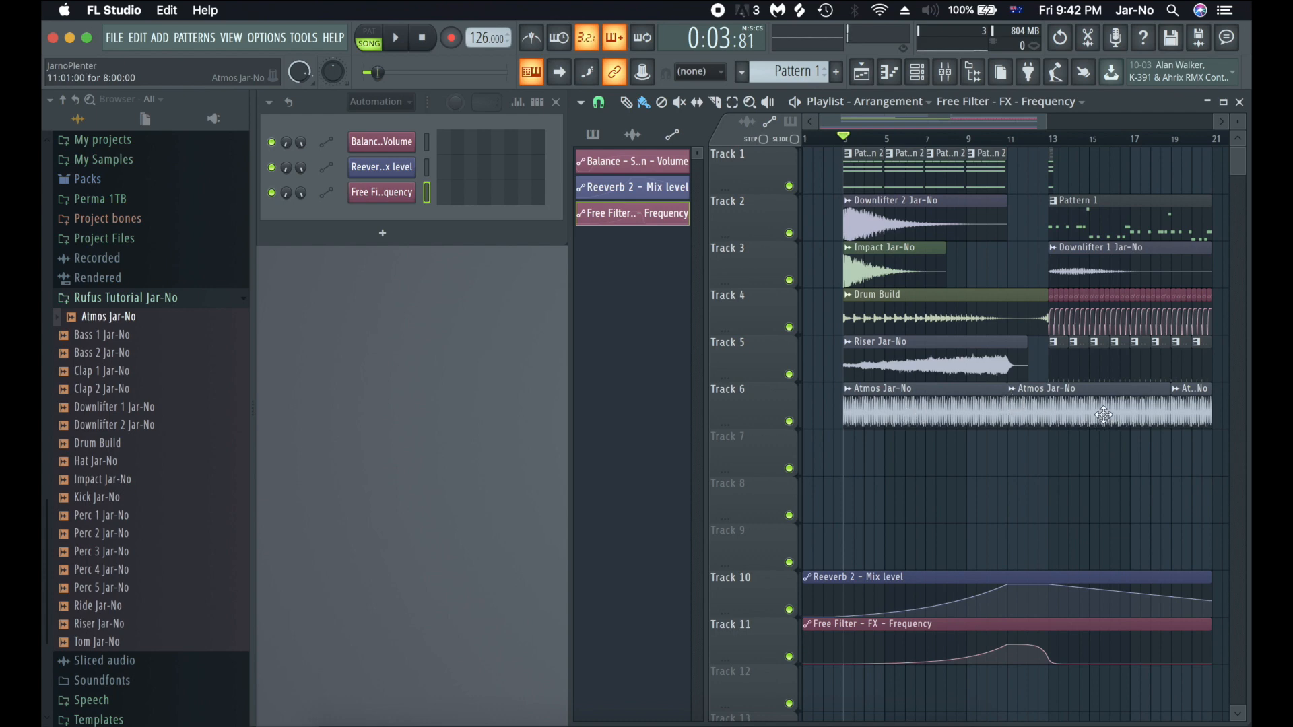
- Try delaying the second Atmos clip to bar 13, listen from bar 9, and restore the clip's start at bar 11
drag(1008, 398, 1050, 399)
click(971, 139)
key(space)
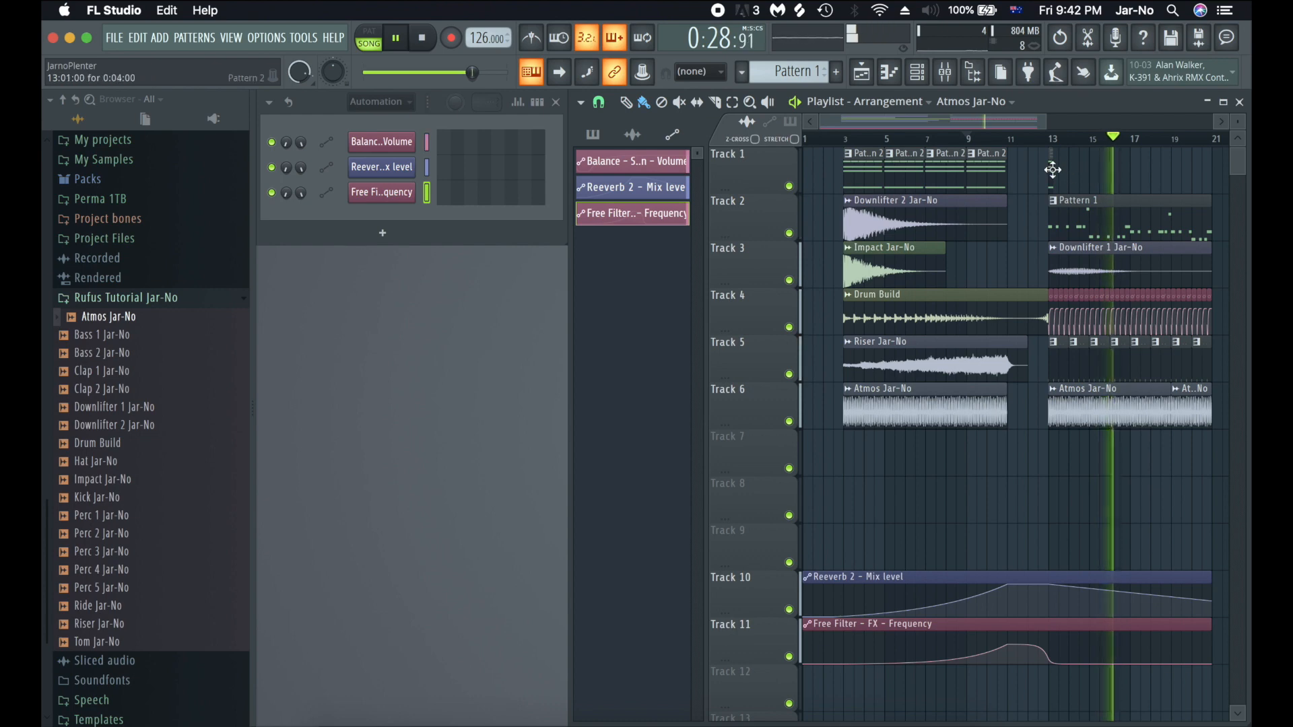
click(1018, 411)
key(space)
- Route the Atmos mixer track to the FX bus only, removing its send to the Master, and close the mixer
click(956, 72)
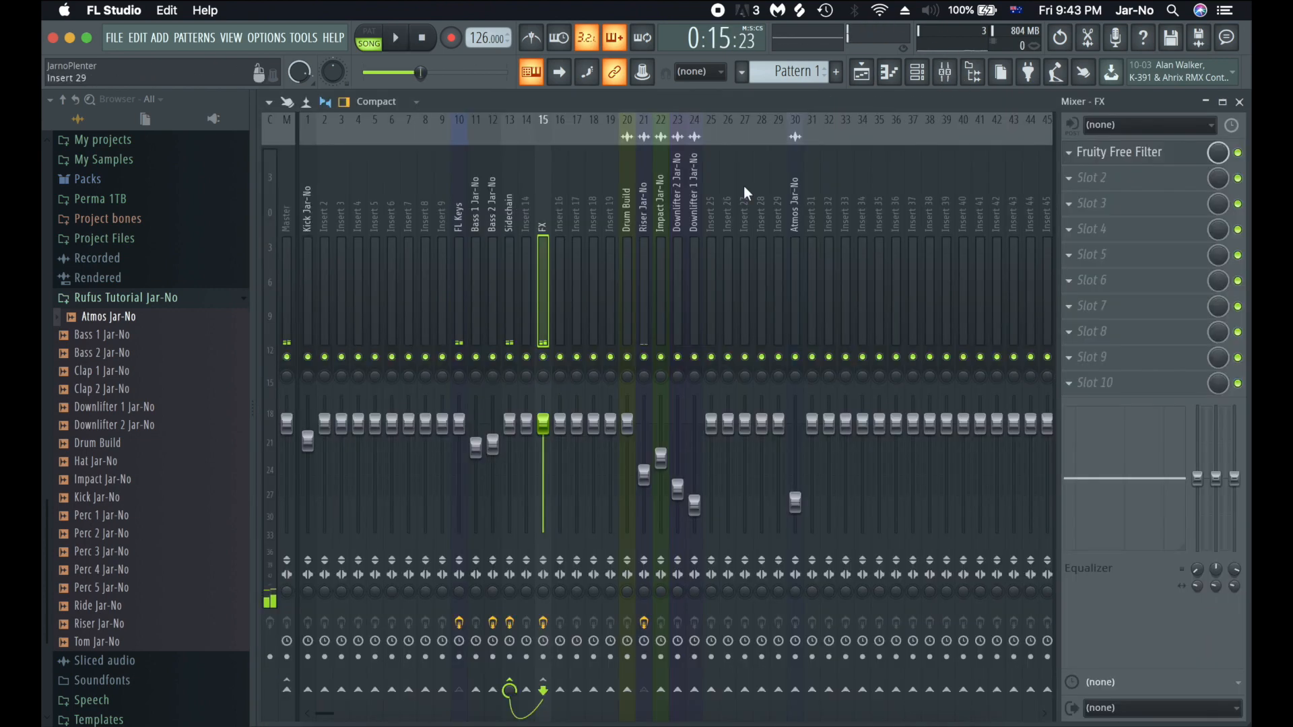
click(794, 287)
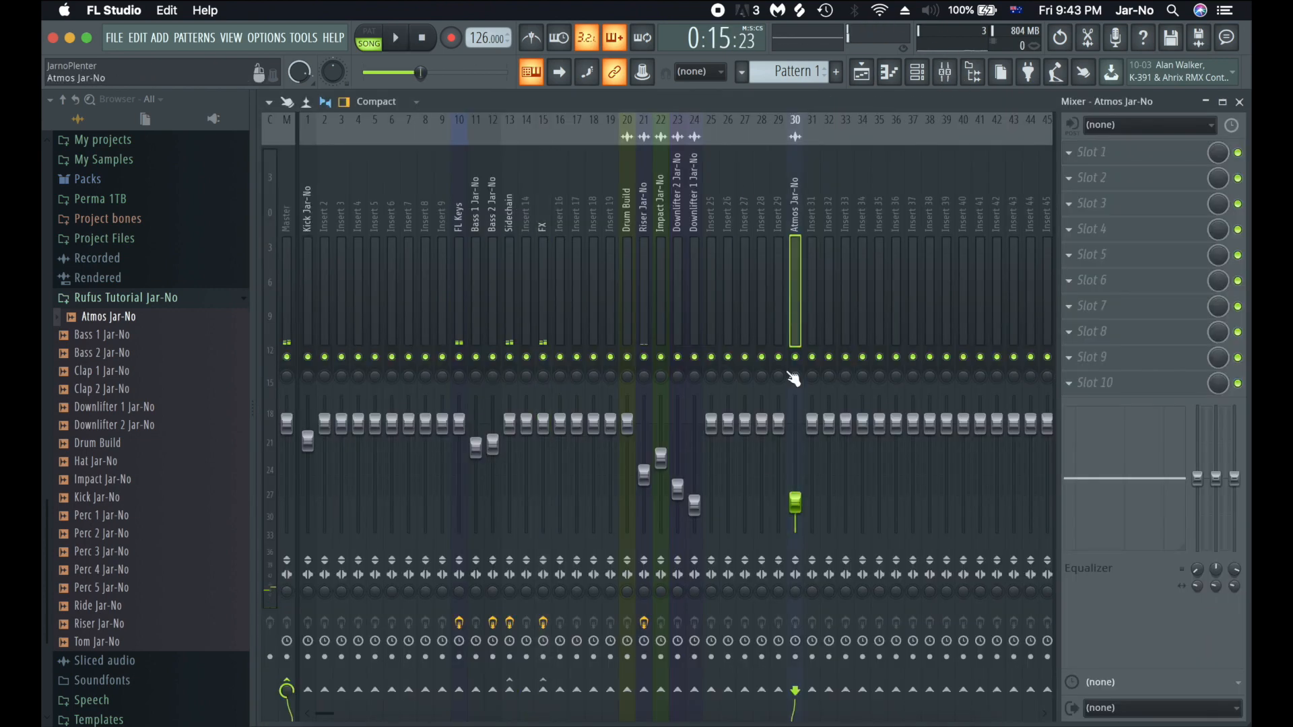
click(545, 689)
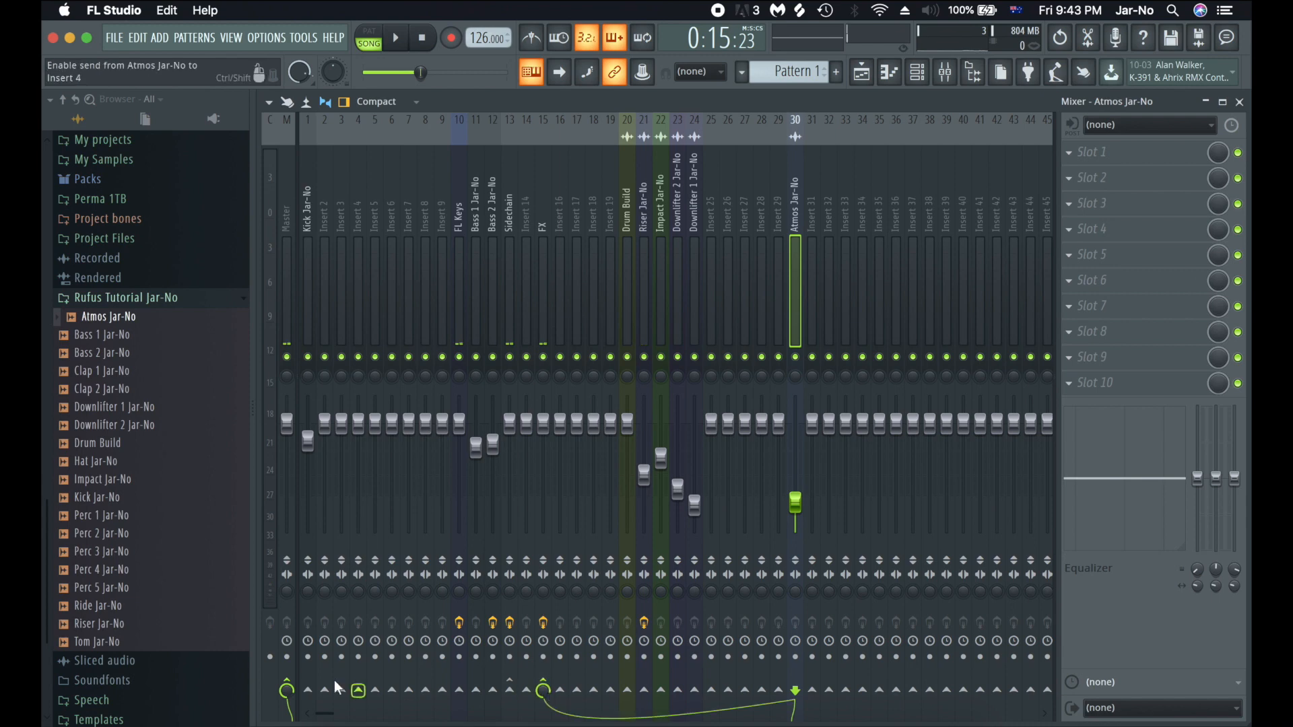
click(296, 685)
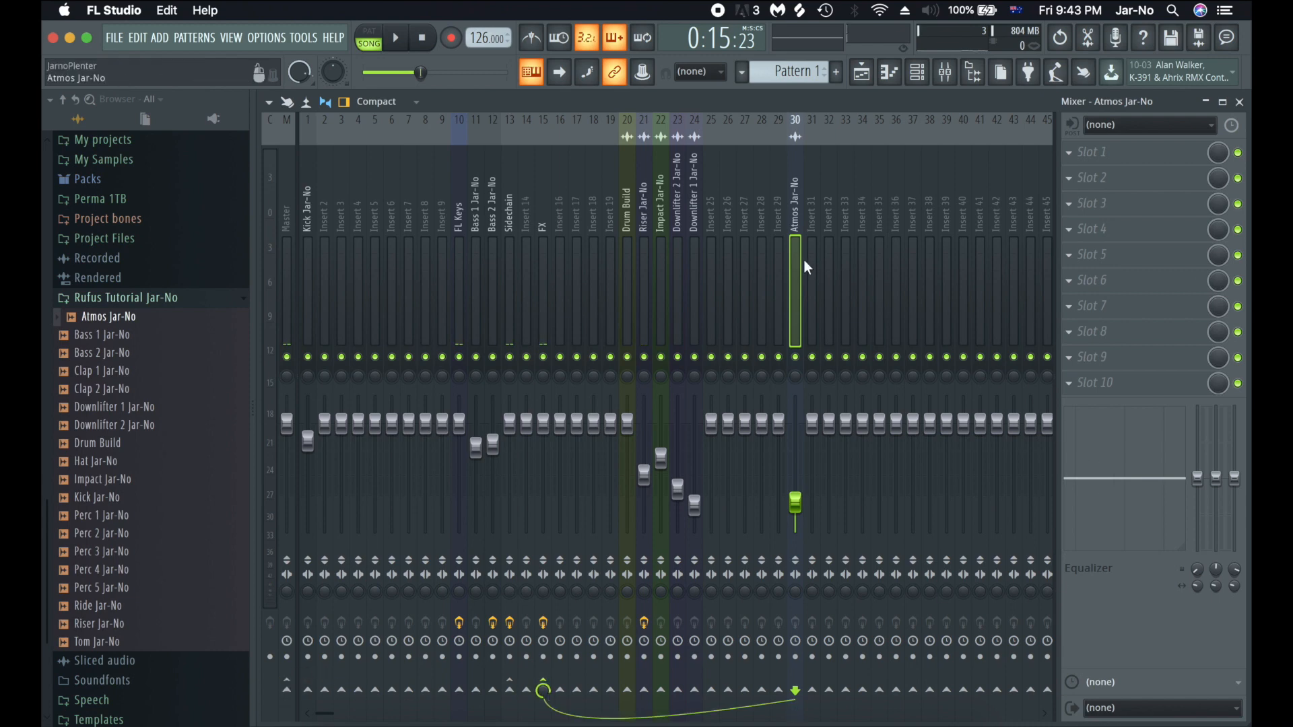
click(510, 251)
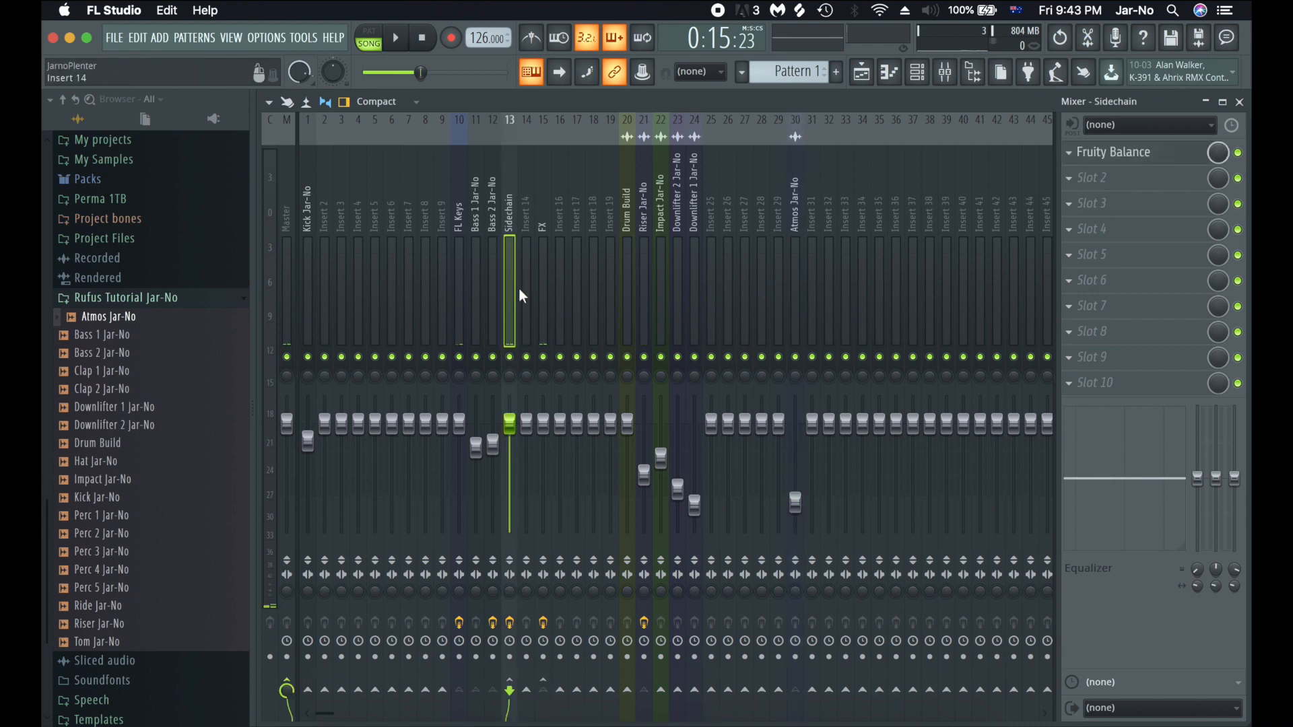
click(1241, 102)
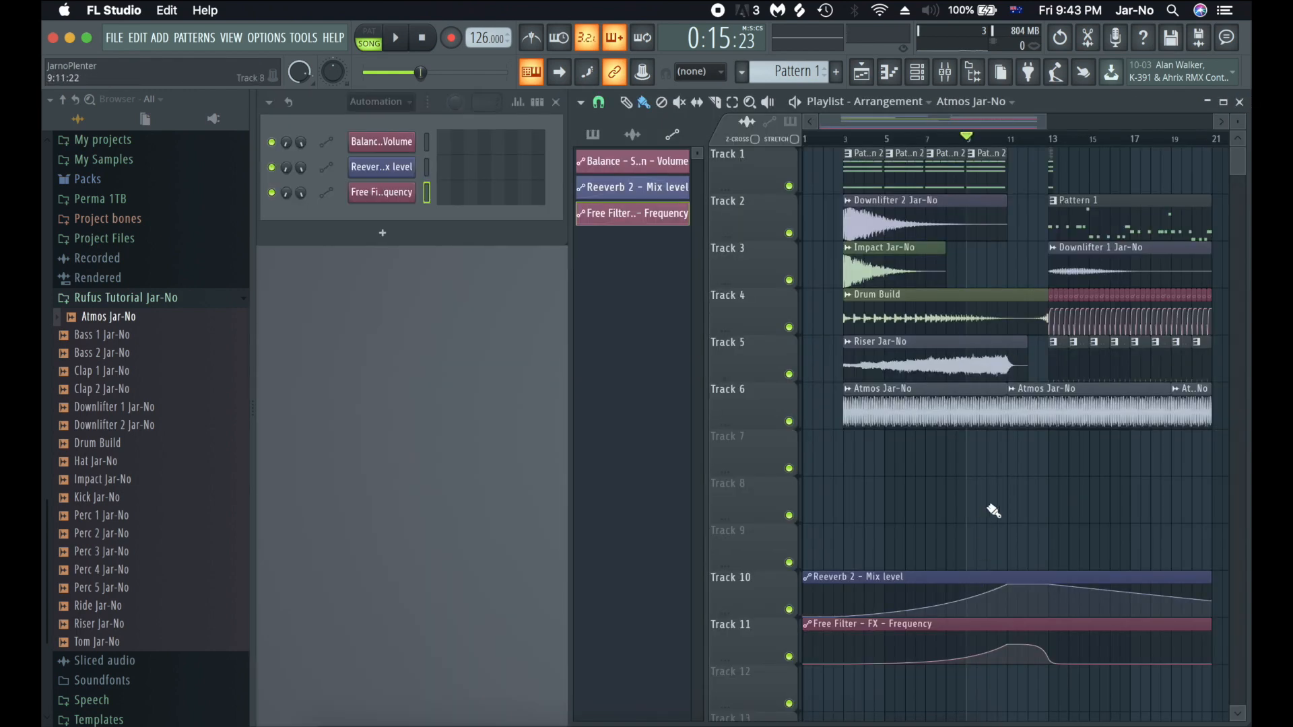
- Play from bar 9 to hear the Atmos routed through the FX bus going into the drop
scroll(1011, 504, right, 2)
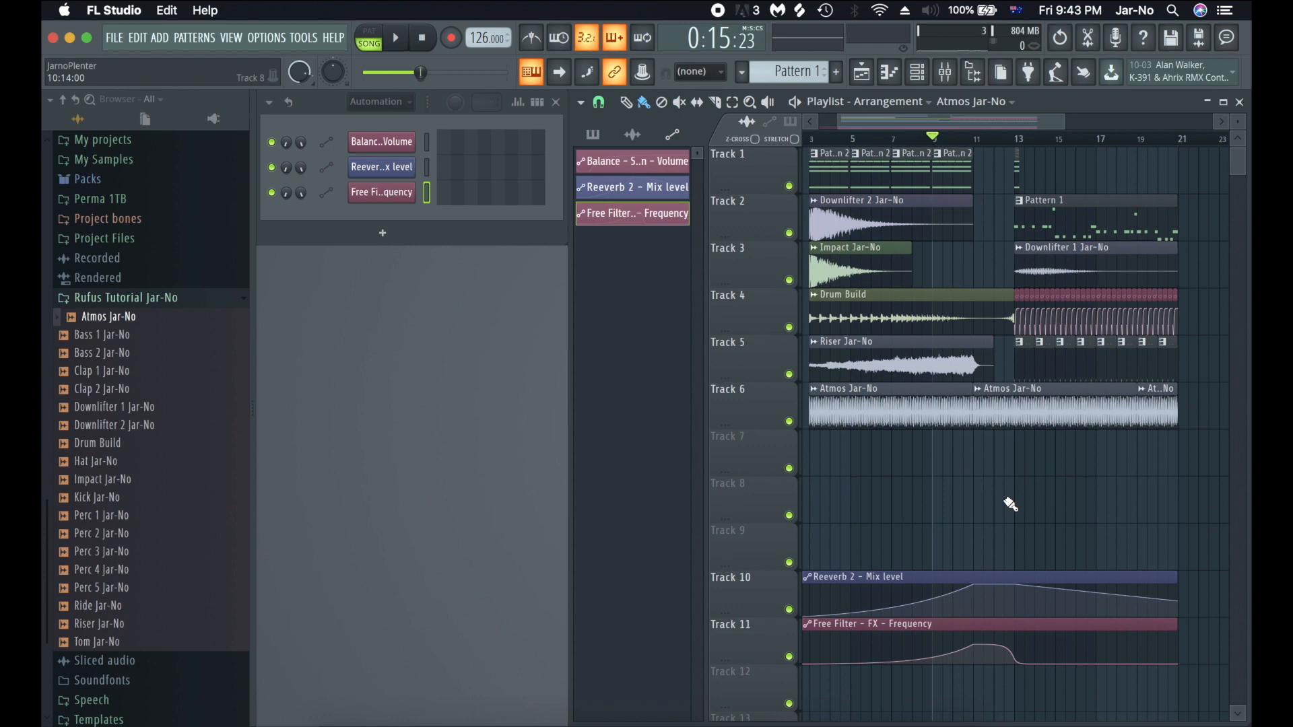
key(space)
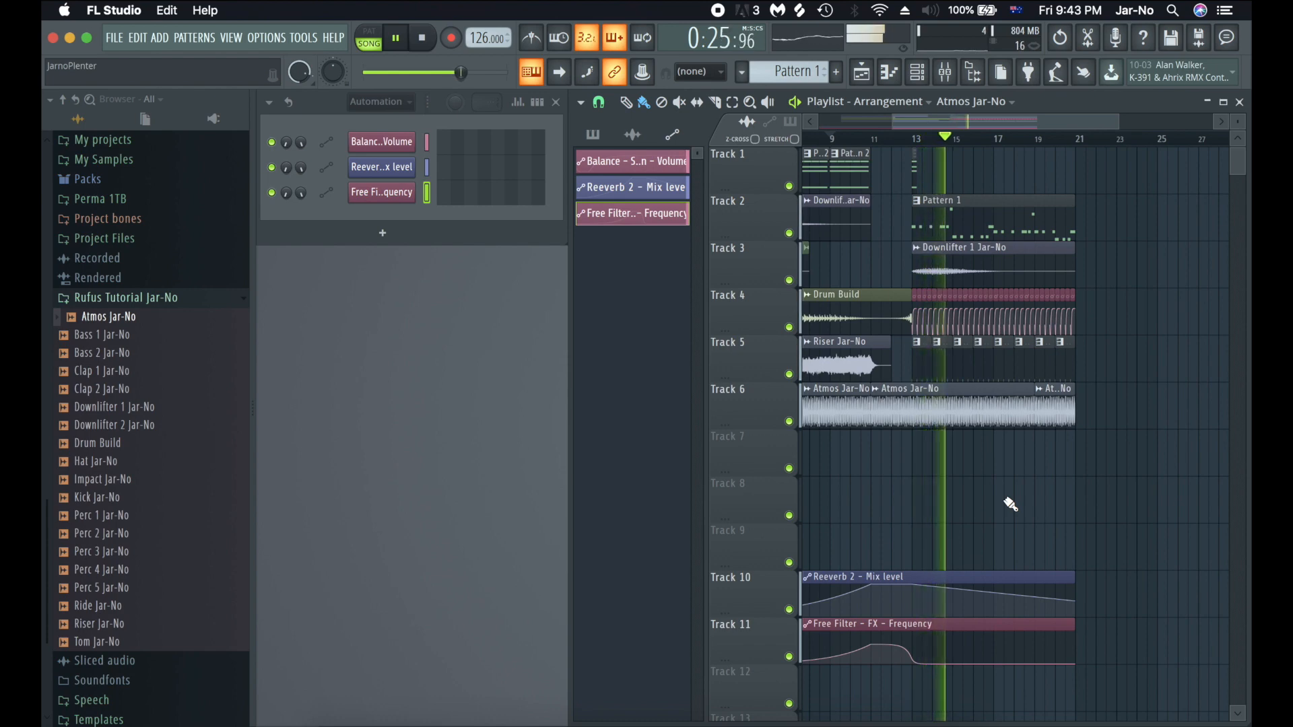
key(space)
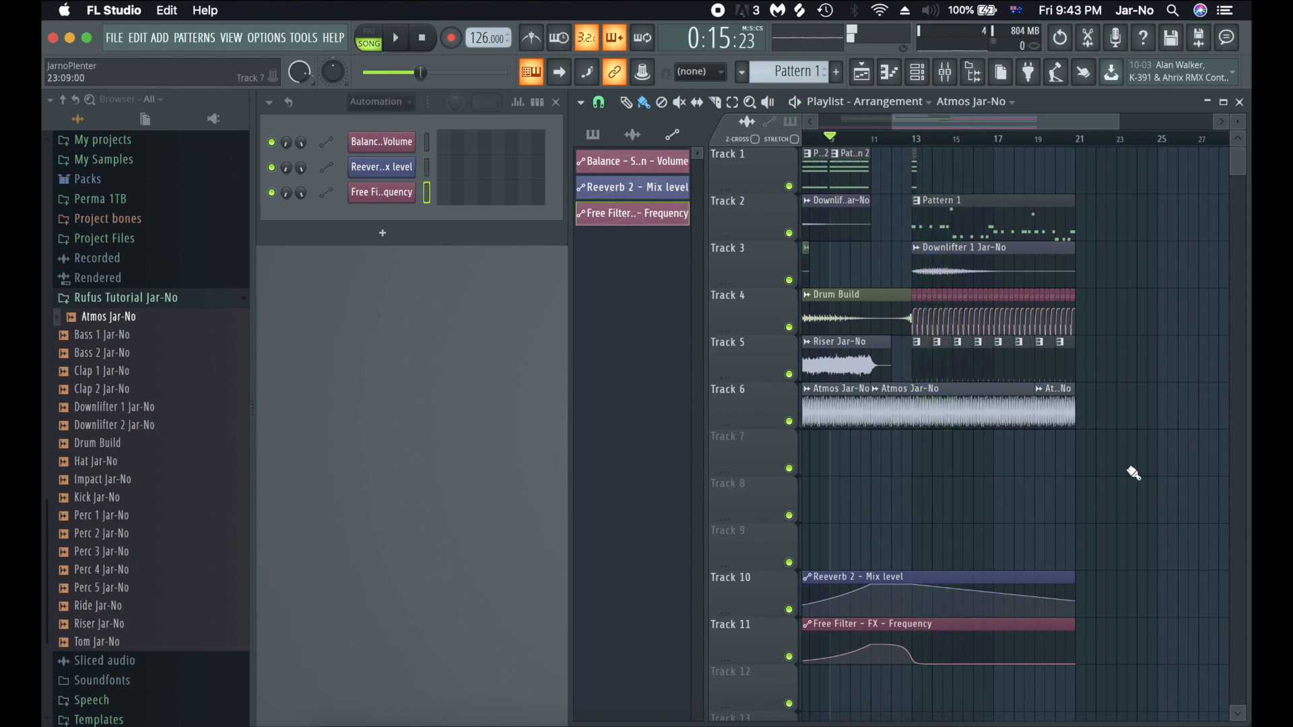
- Extend the short Pattern 2 clip on Track 1 from bar 13 to bar 21
scroll(959, 142, up, 4)
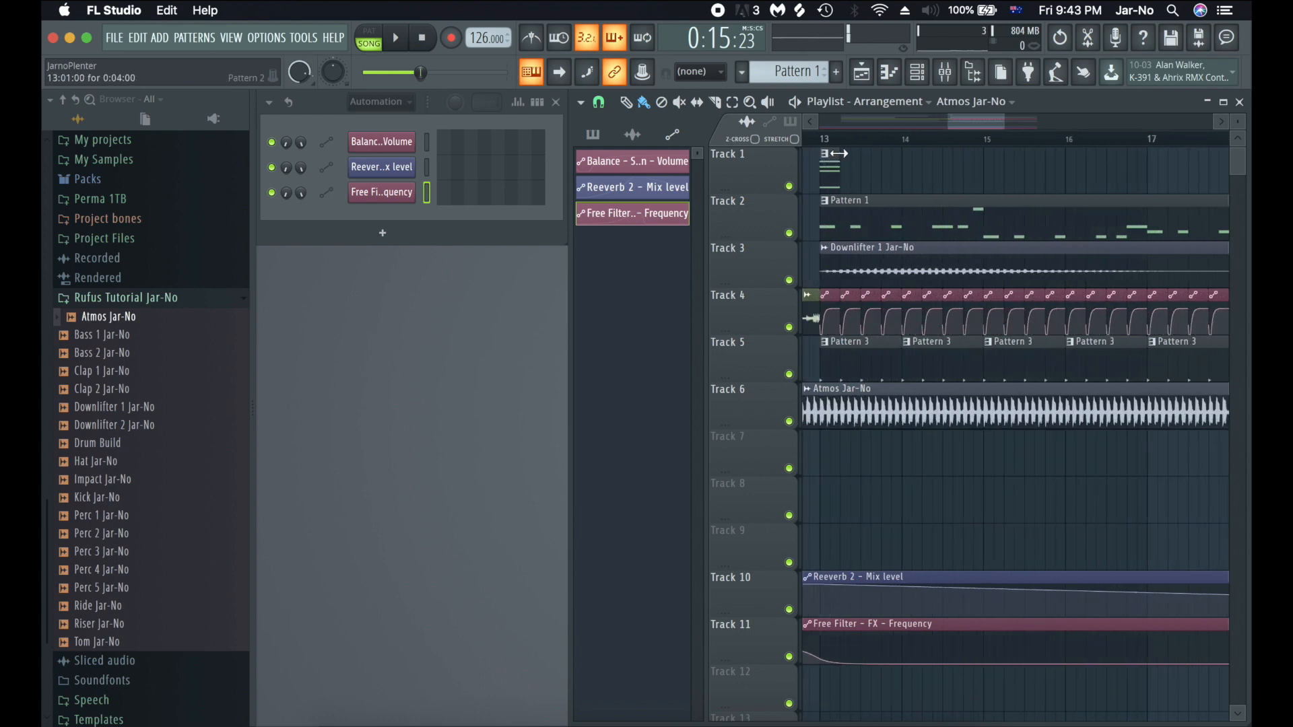
drag(838, 153, 1135, 152)
scroll(1131, 143, down, 4)
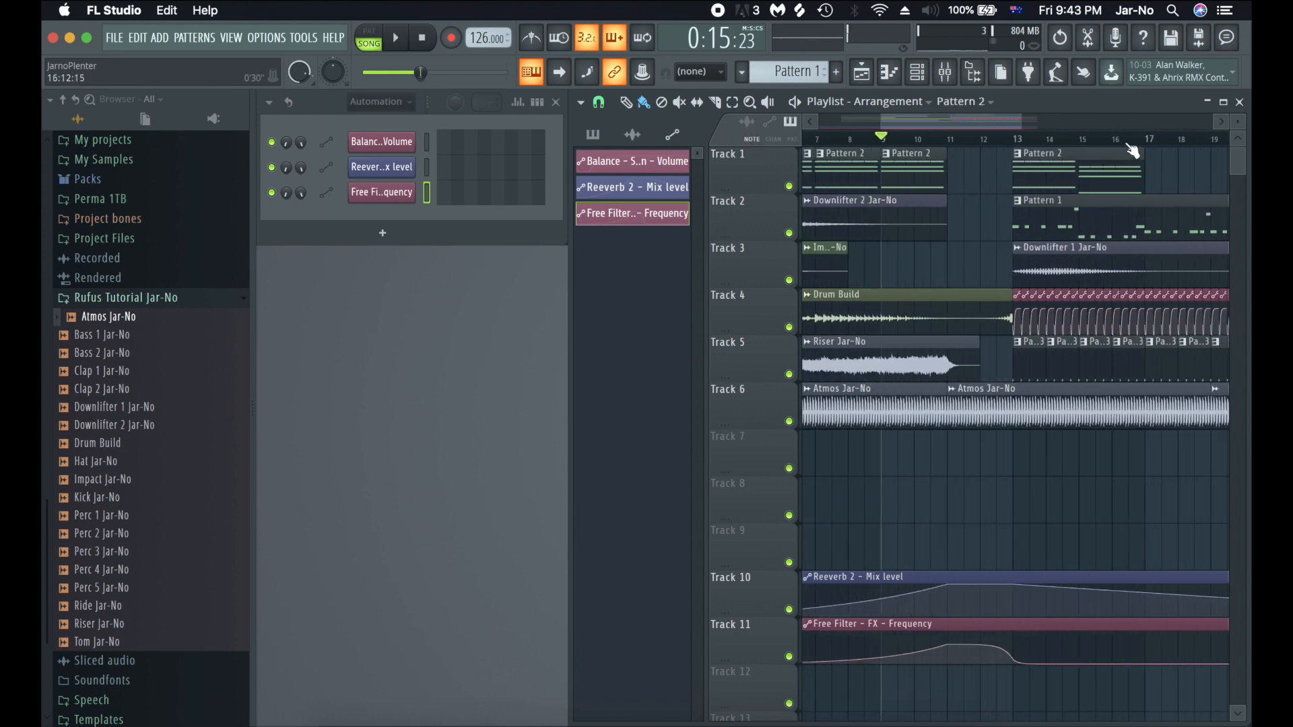
scroll(1131, 149, right, 4)
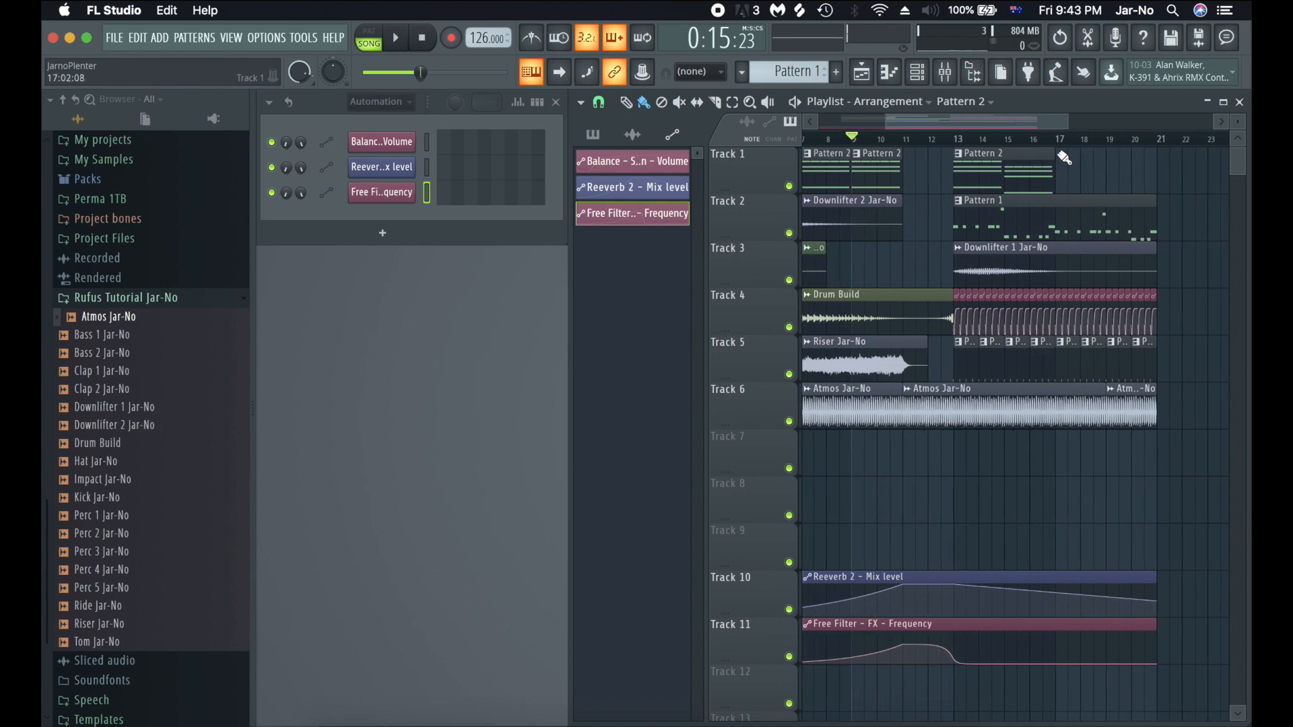
drag(1055, 153, 1168, 156)
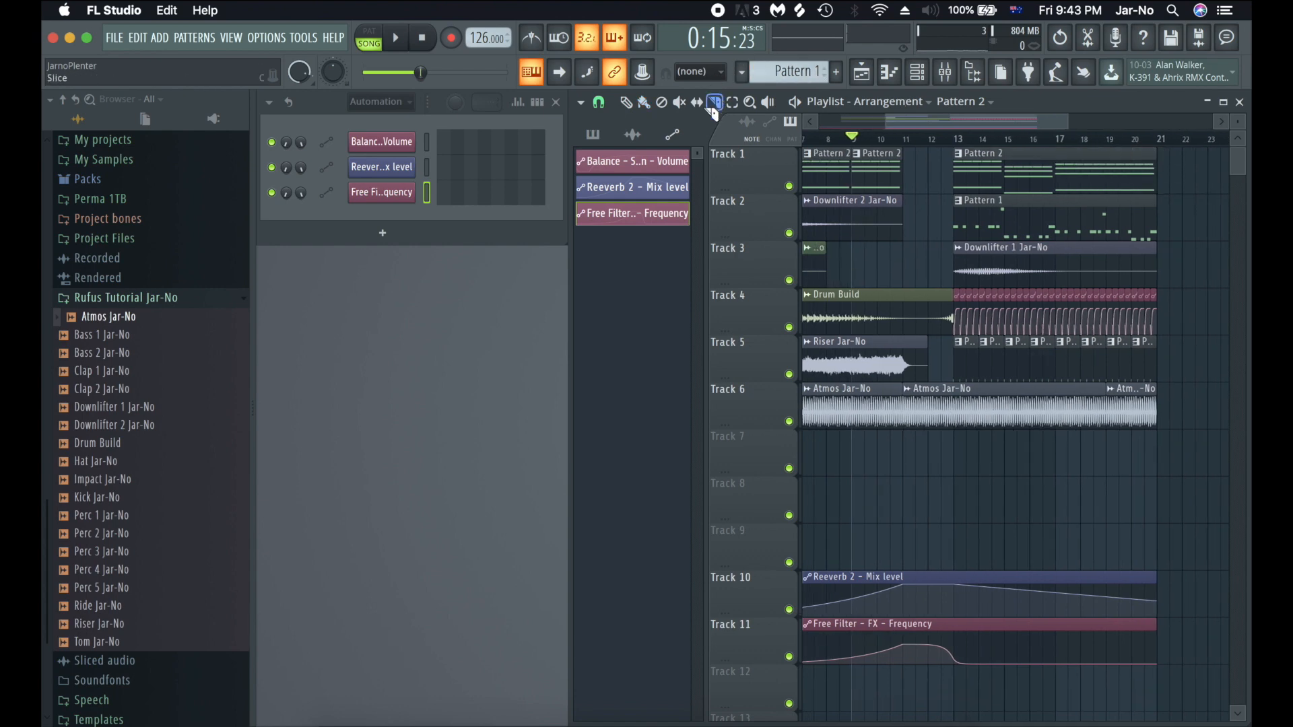
- Slice Pattern 2 on Track 1 into one-beat stabs at bars 13 and 15 and delete the section between them
scroll(987, 143, up, 5)
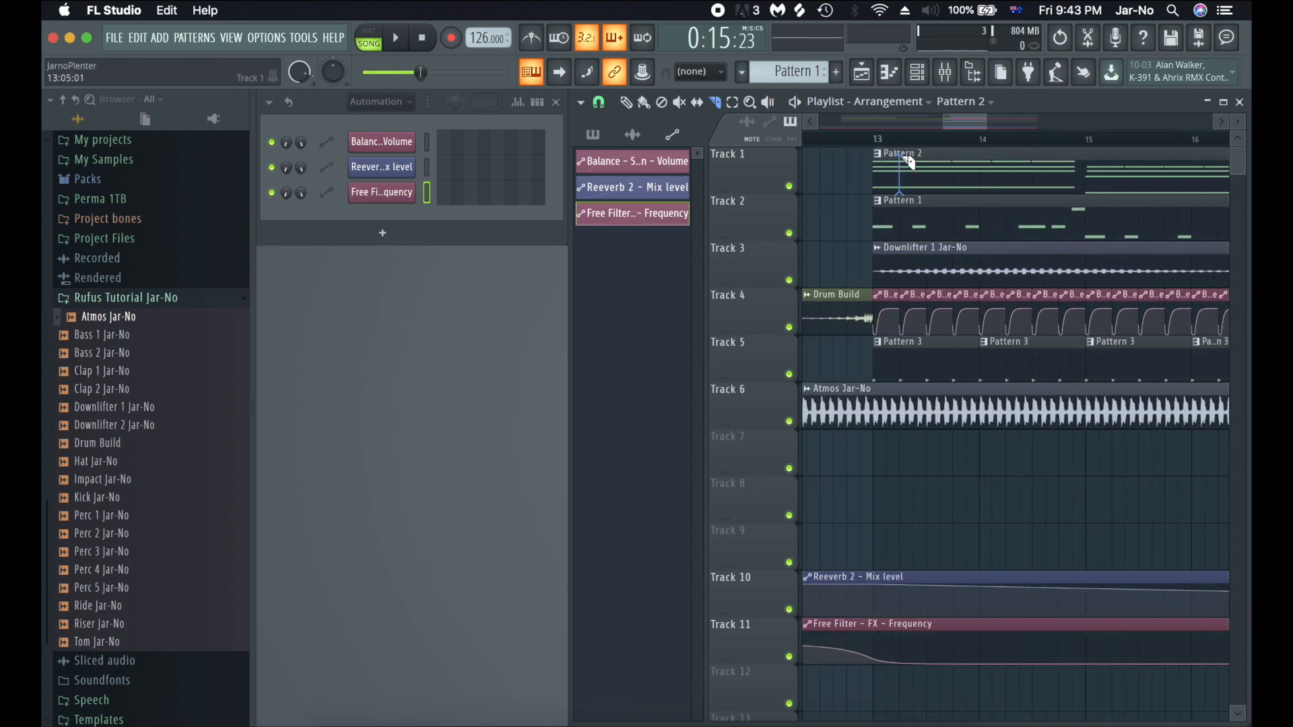
scroll(901, 157, right, 5)
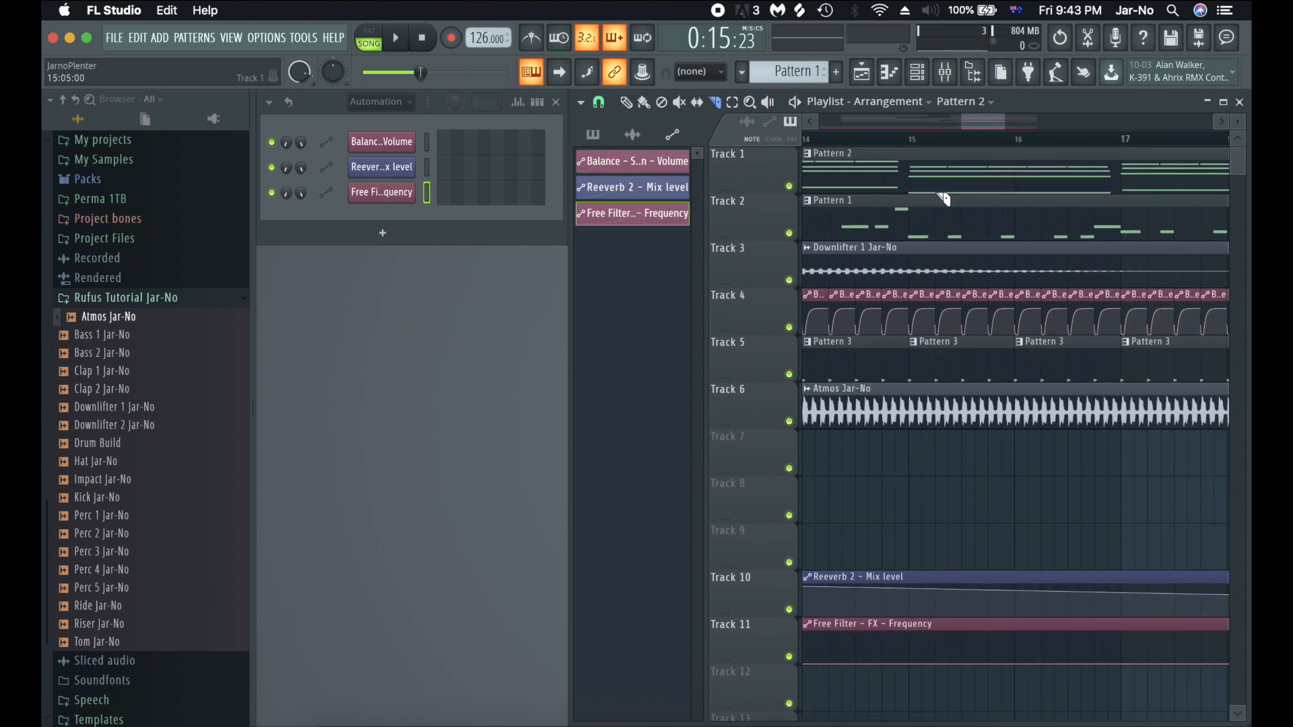
click(909, 189)
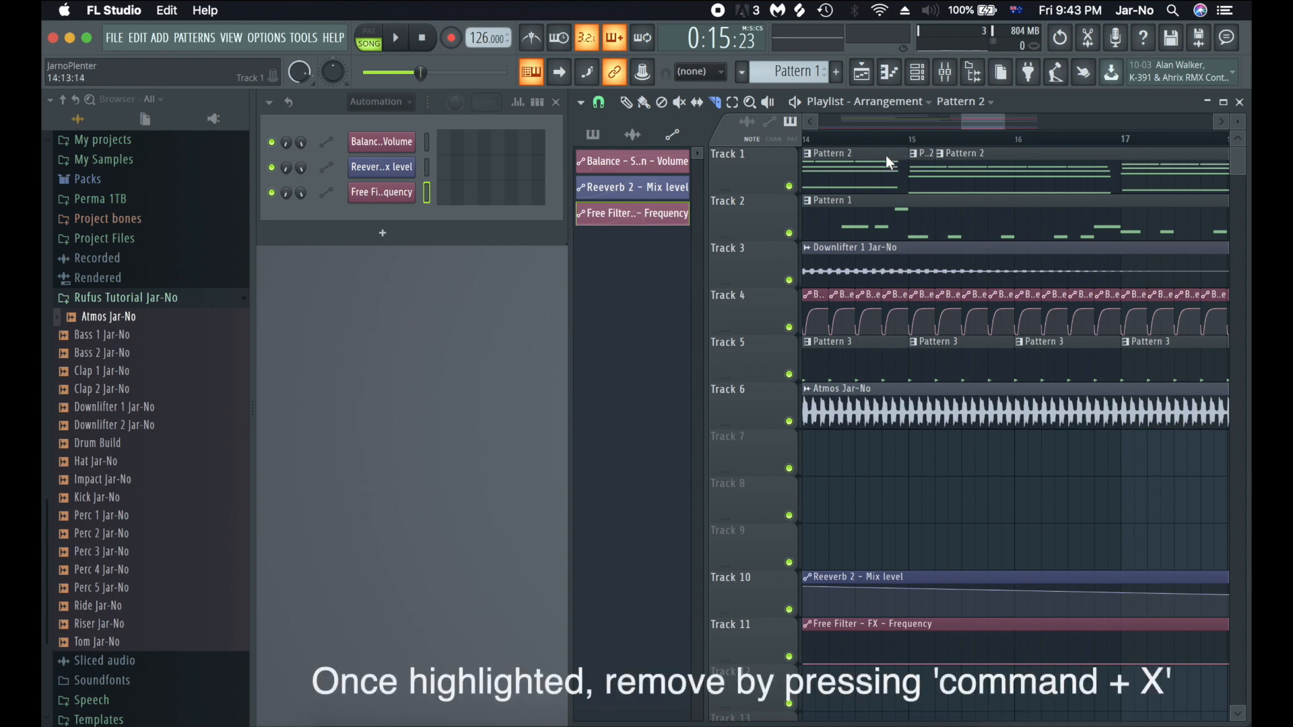
super+click(886, 155)
key(super+x)
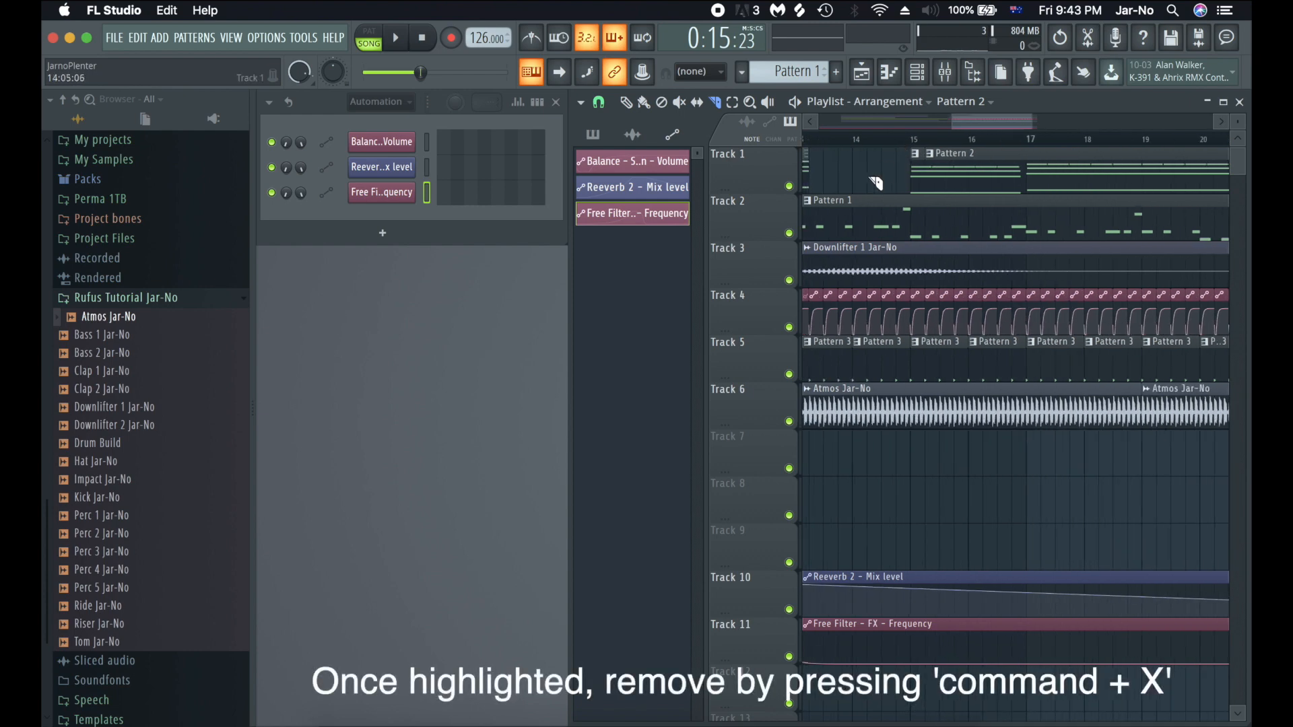
- Slice out a one-beat Pattern 2 stab at bar 17 and delete the remainders after the bar 15 and 17 stabs
scroll(882, 168, down, 3)
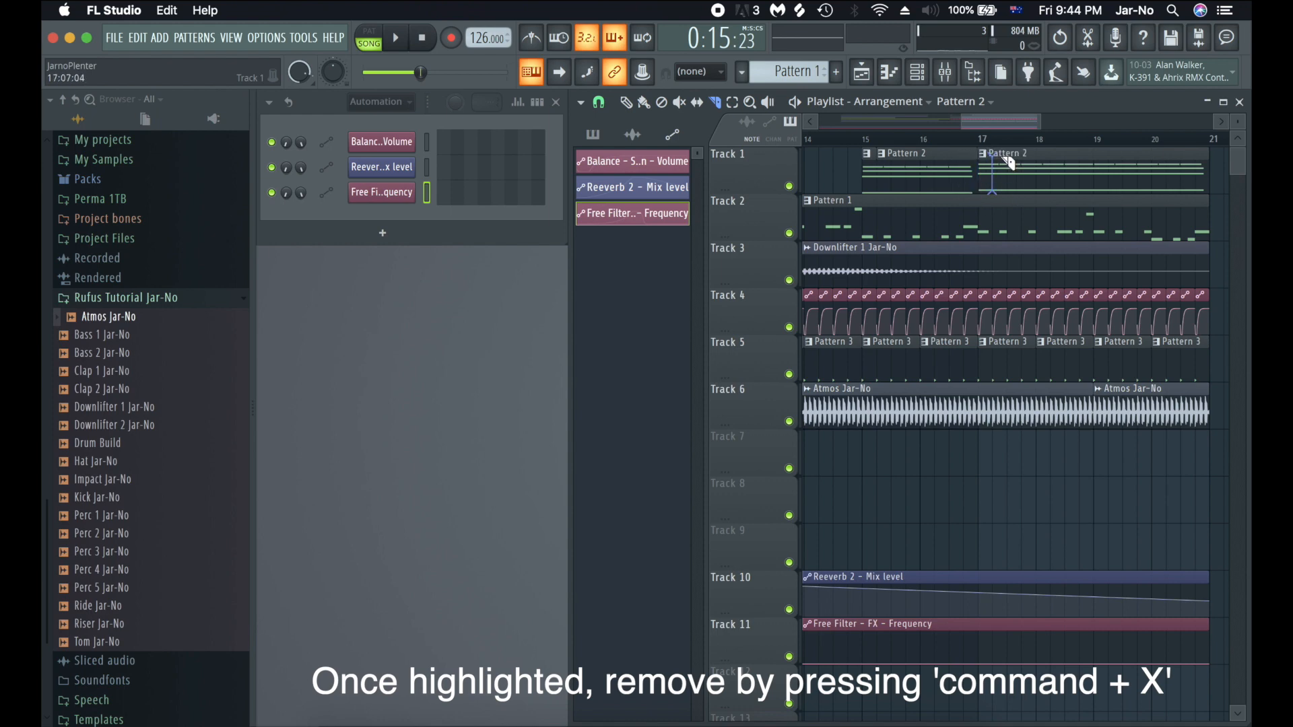
super+click(940, 171)
key(super+x)
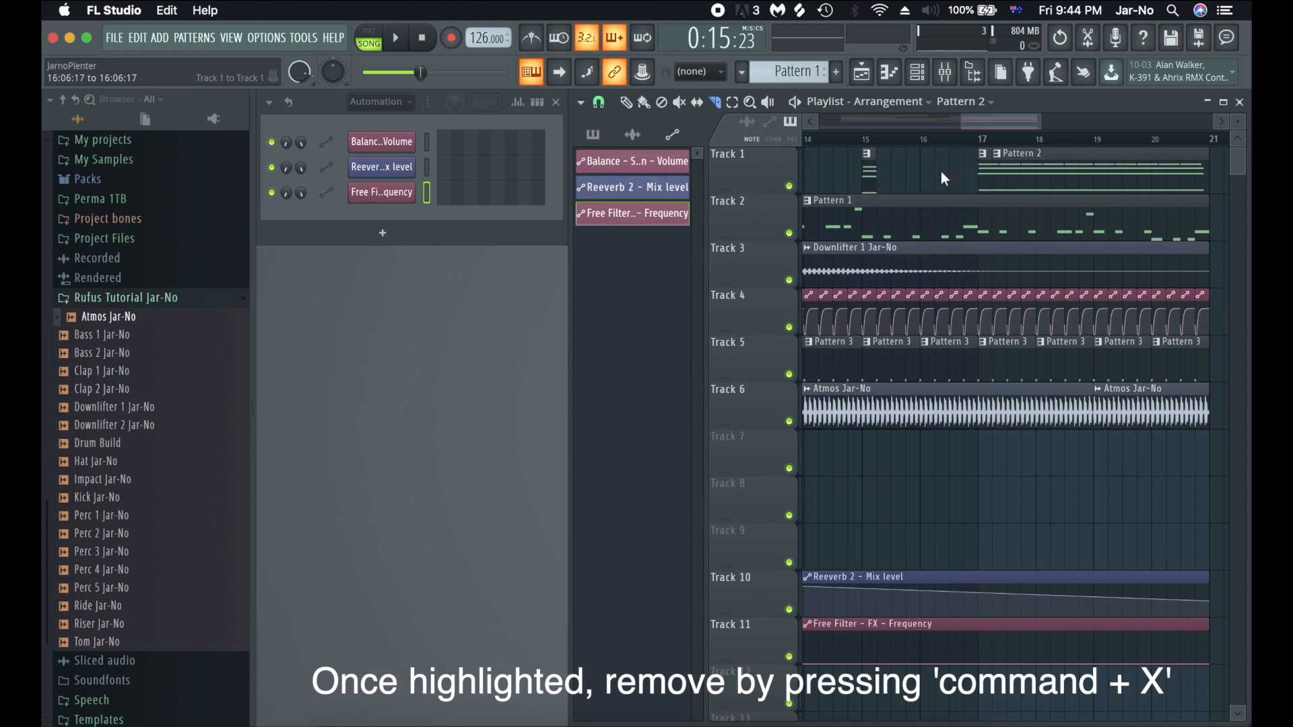
super+click(1042, 178)
key(super+x)
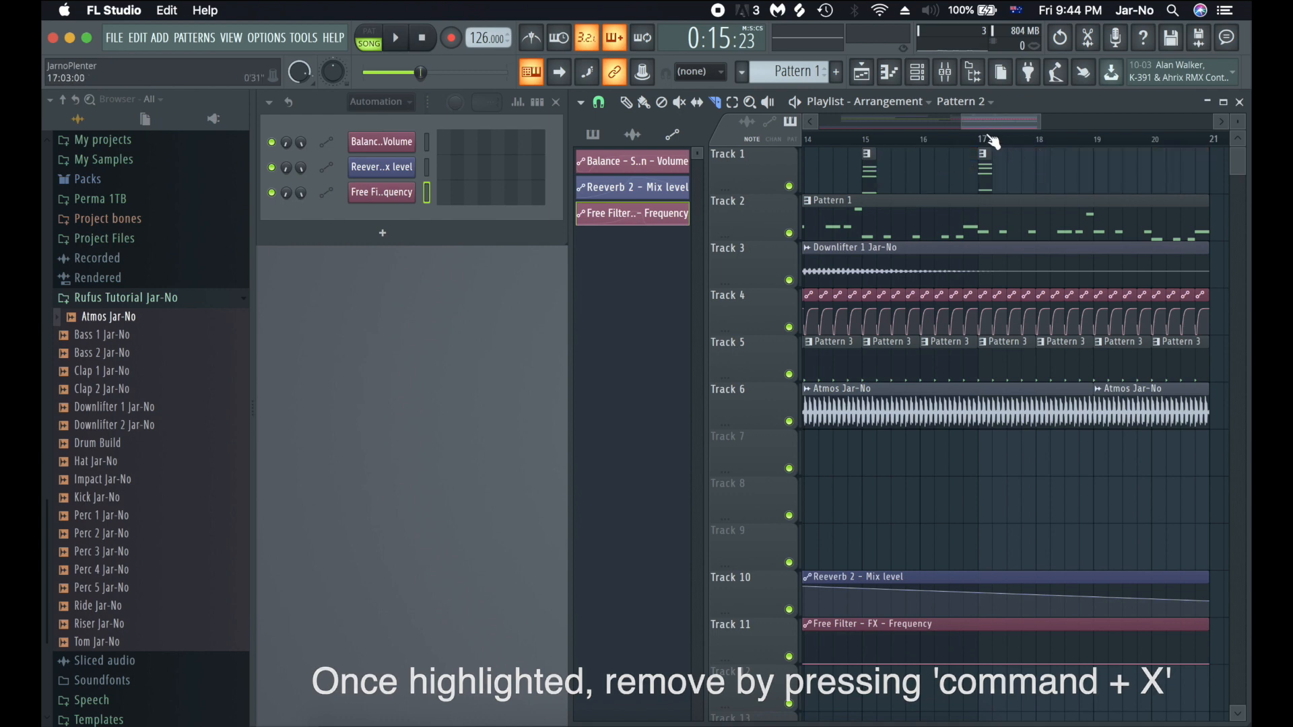
scroll(994, 138, down, 3)
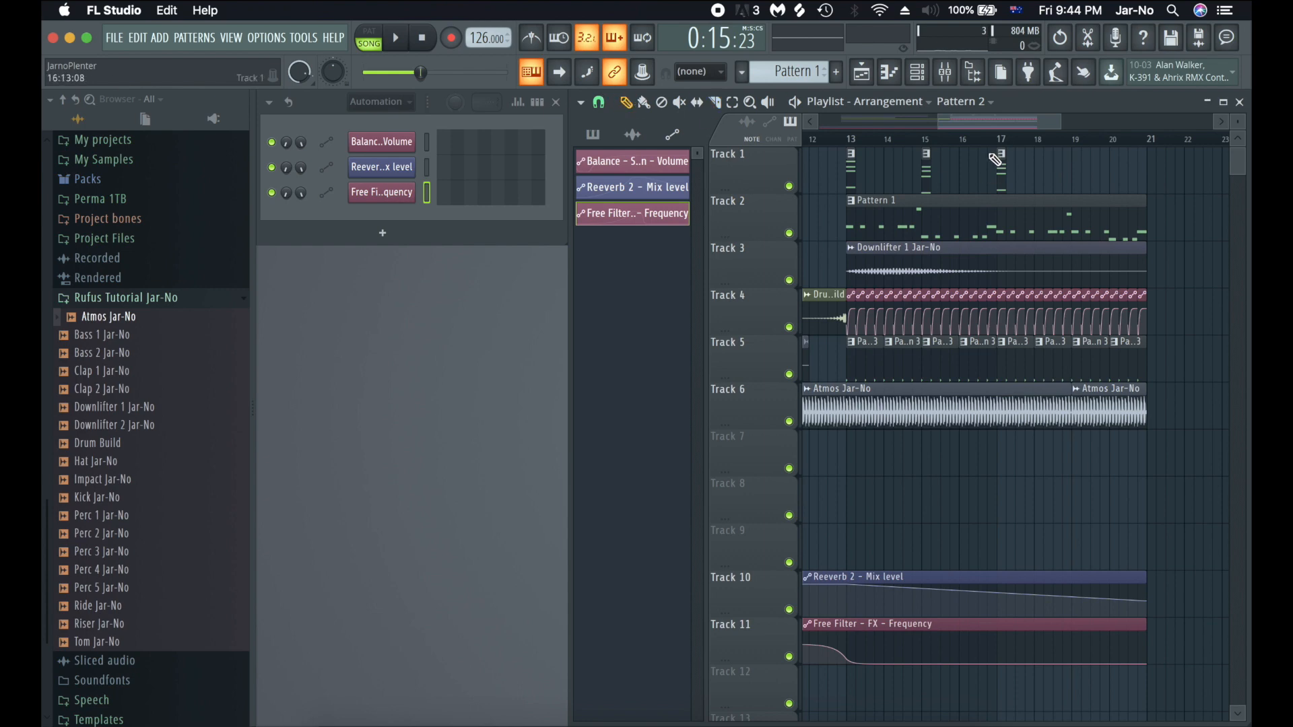
- Play from bar 9 through the drop to check the Pattern 2 stabs
scroll(1022, 142, down, 3)
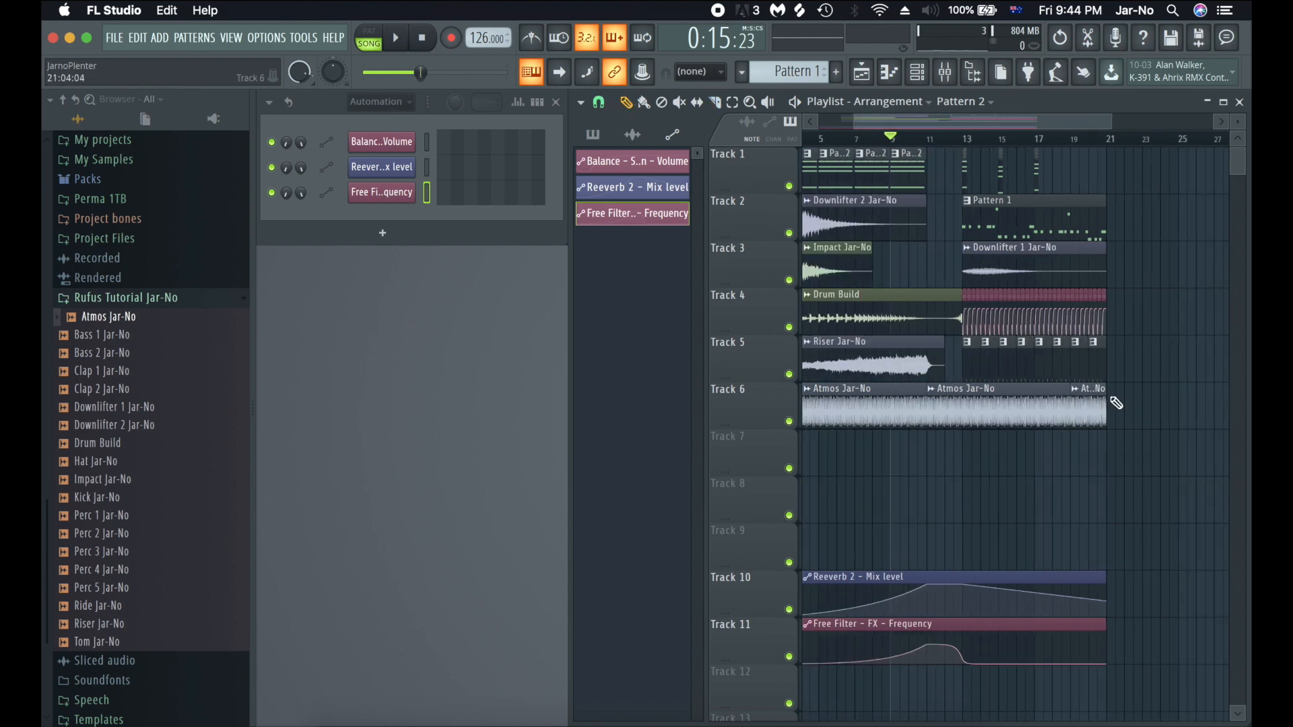
key(space)
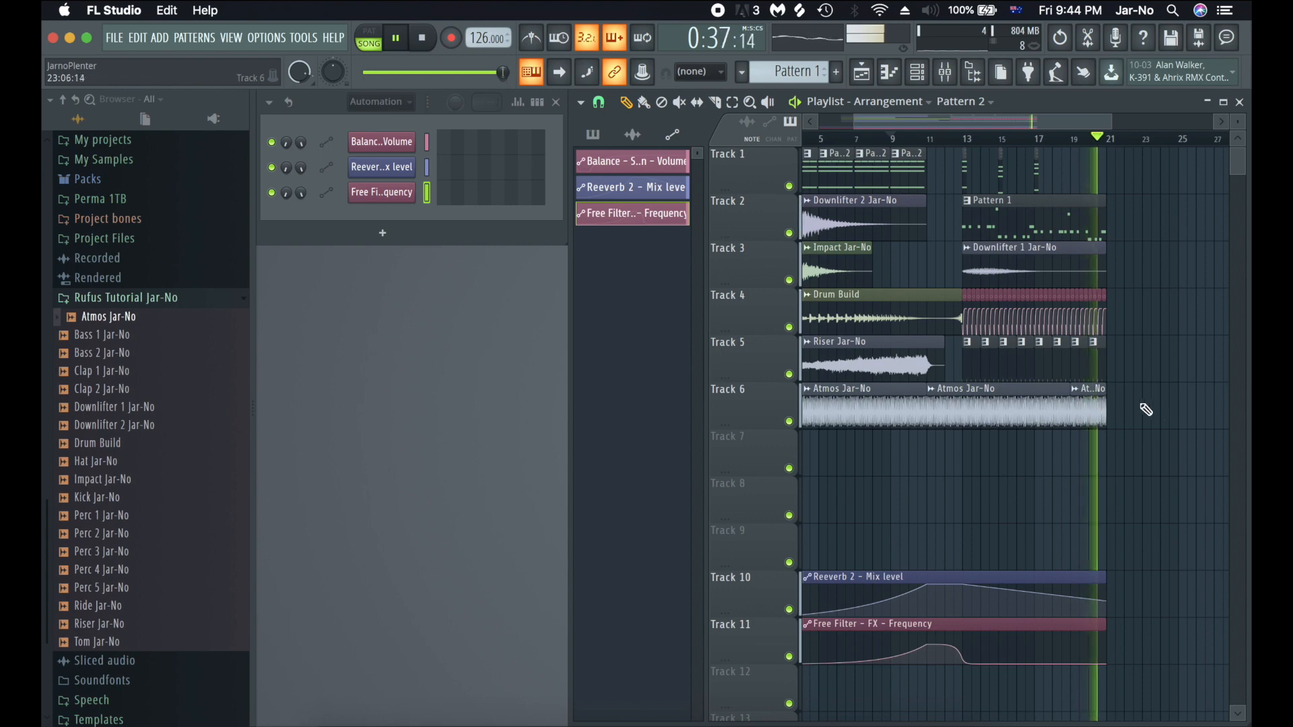
key(space)
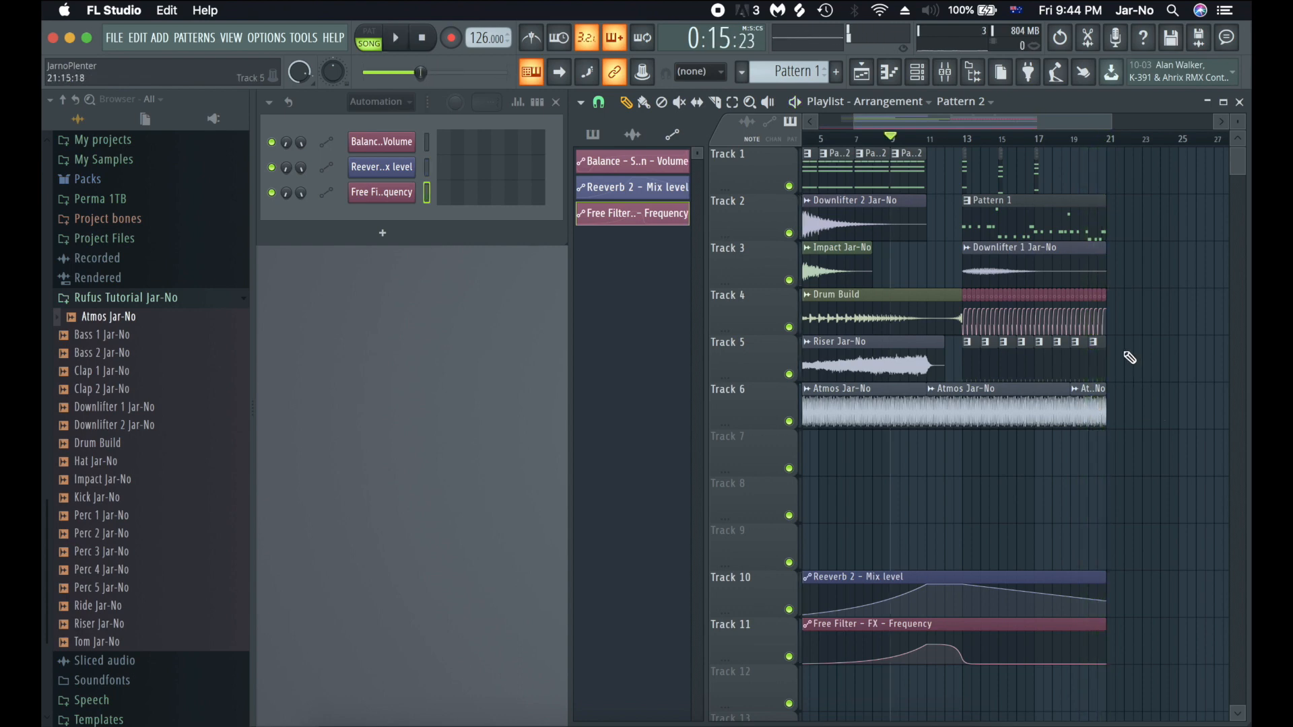
- Duplicate the drop clips on Tracks 1 to 5 from bars 13–21 to bar 21 and clear the selection
drag(1121, 381, 965, 140)
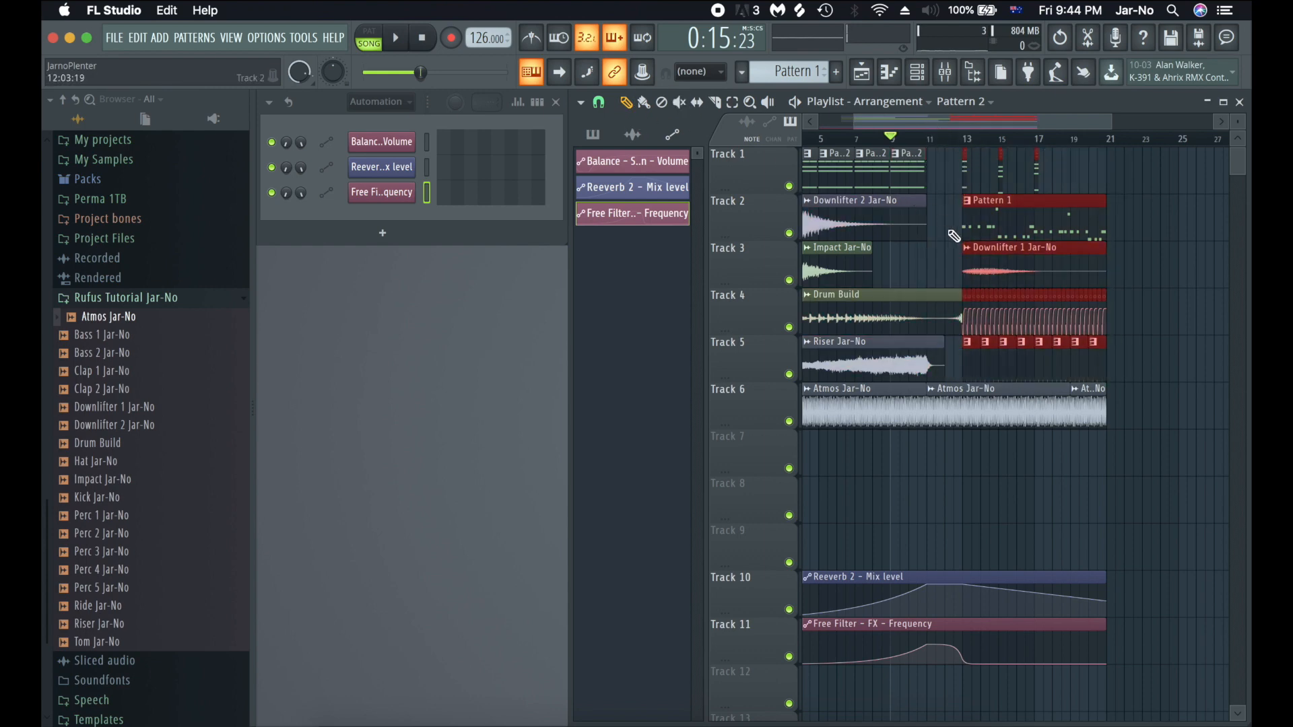
drag(1001, 214, 1147, 212)
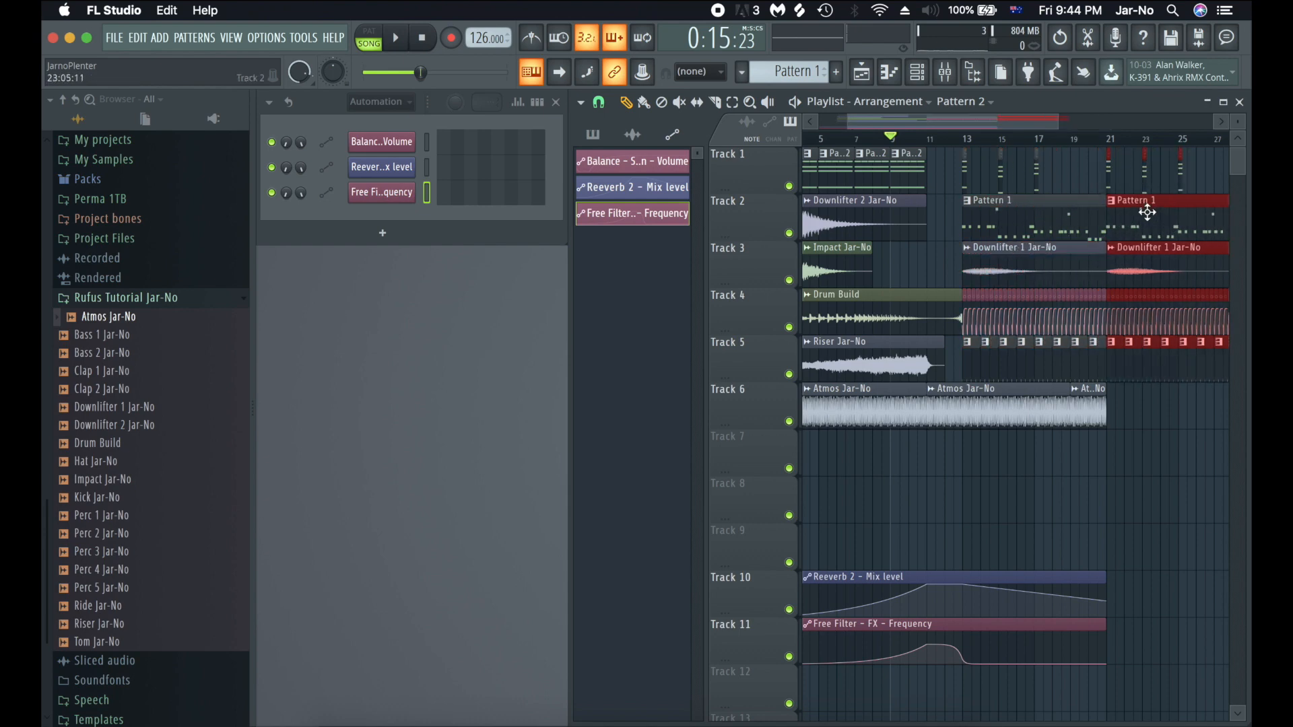
super+click(1171, 445)
- Replace the shortened Atmos clip at bar 19 on Track 6 with a full-length Atmos clip
click(1008, 411)
right_click(1087, 403)
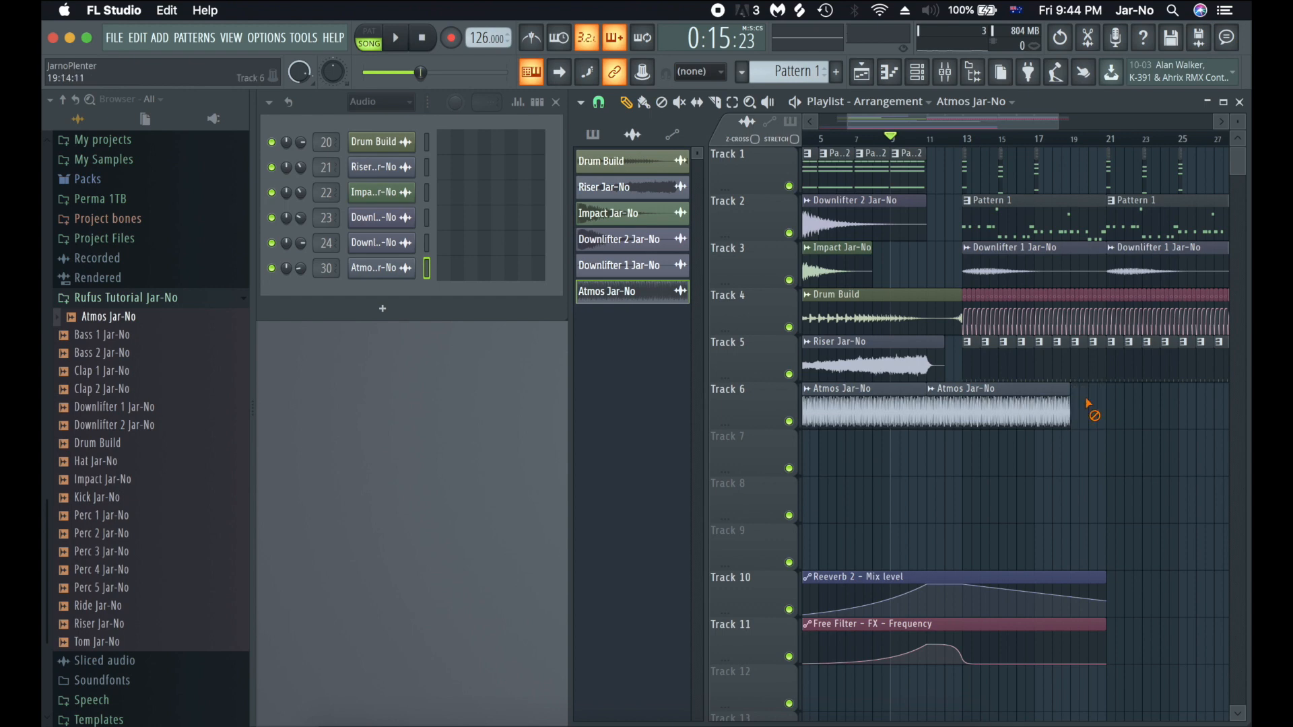
click(1072, 412)
scroll(1107, 407, right, 2)
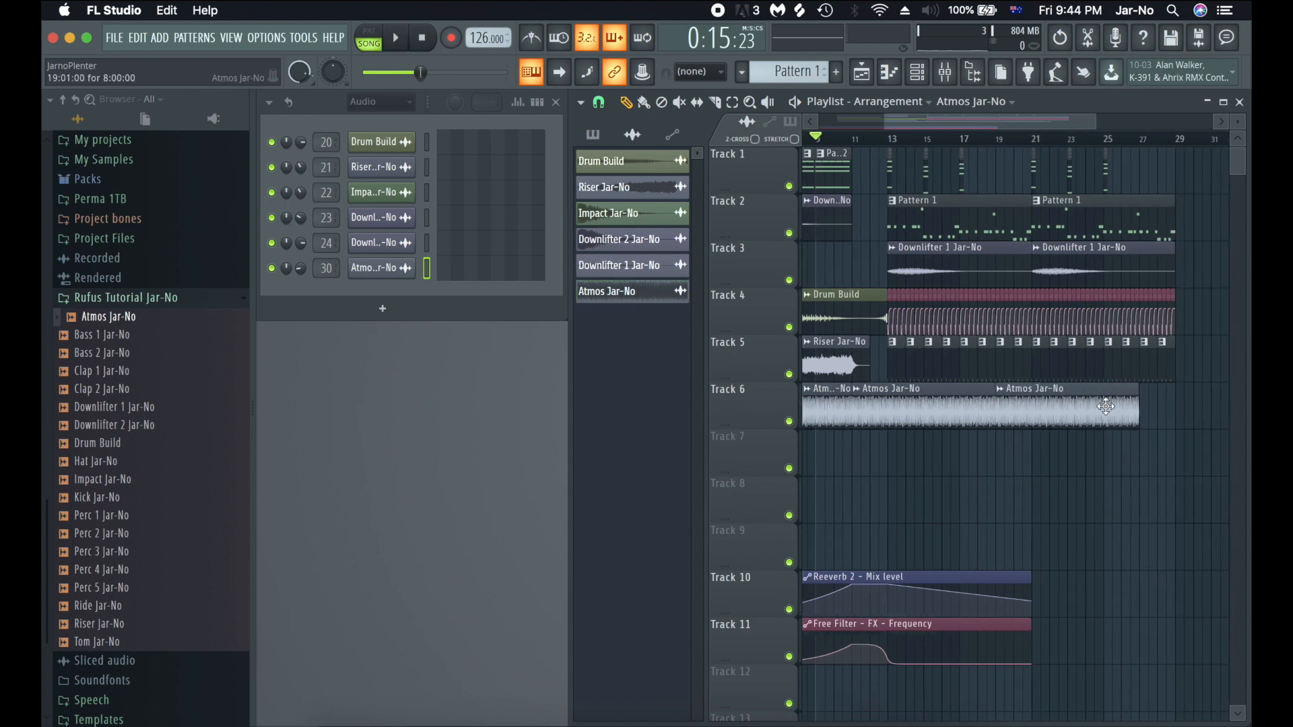
- Add another Atmos clip at bar 27 on Track 6 and trim it to end at bar 29
click(1142, 403)
scroll(1141, 403, right, 4)
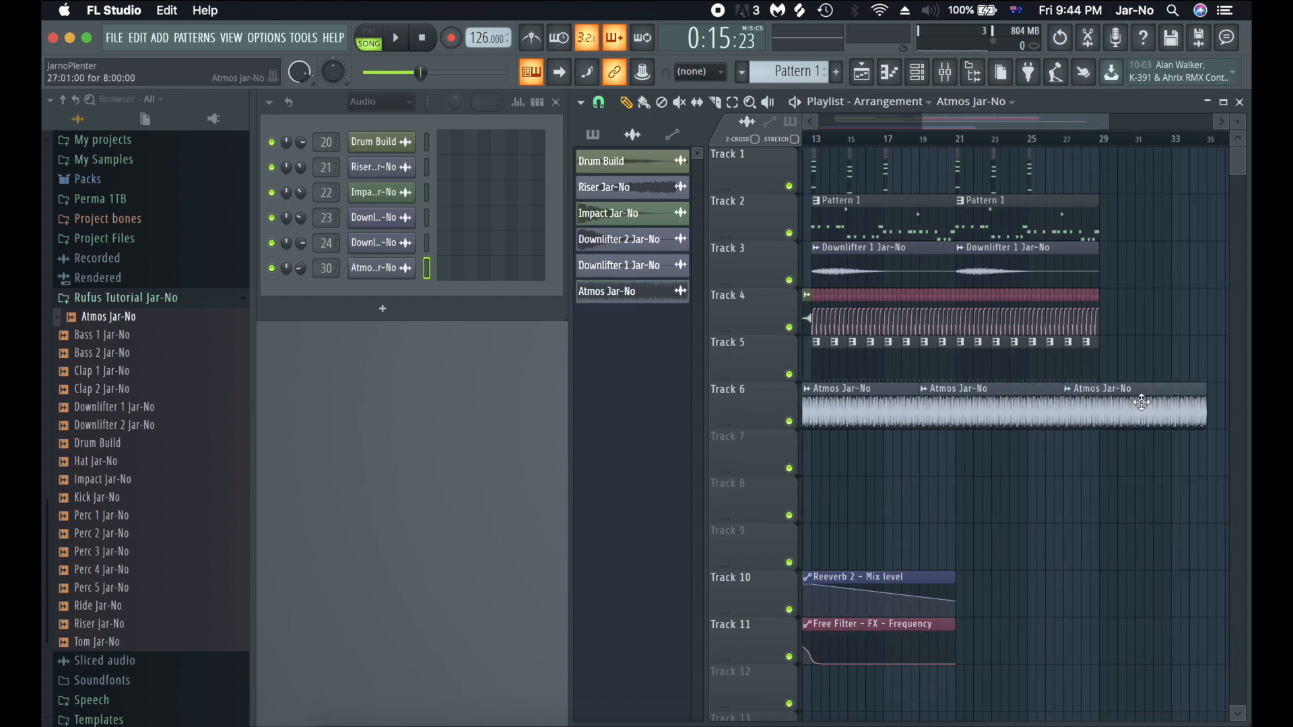
drag(1148, 395, 1077, 390)
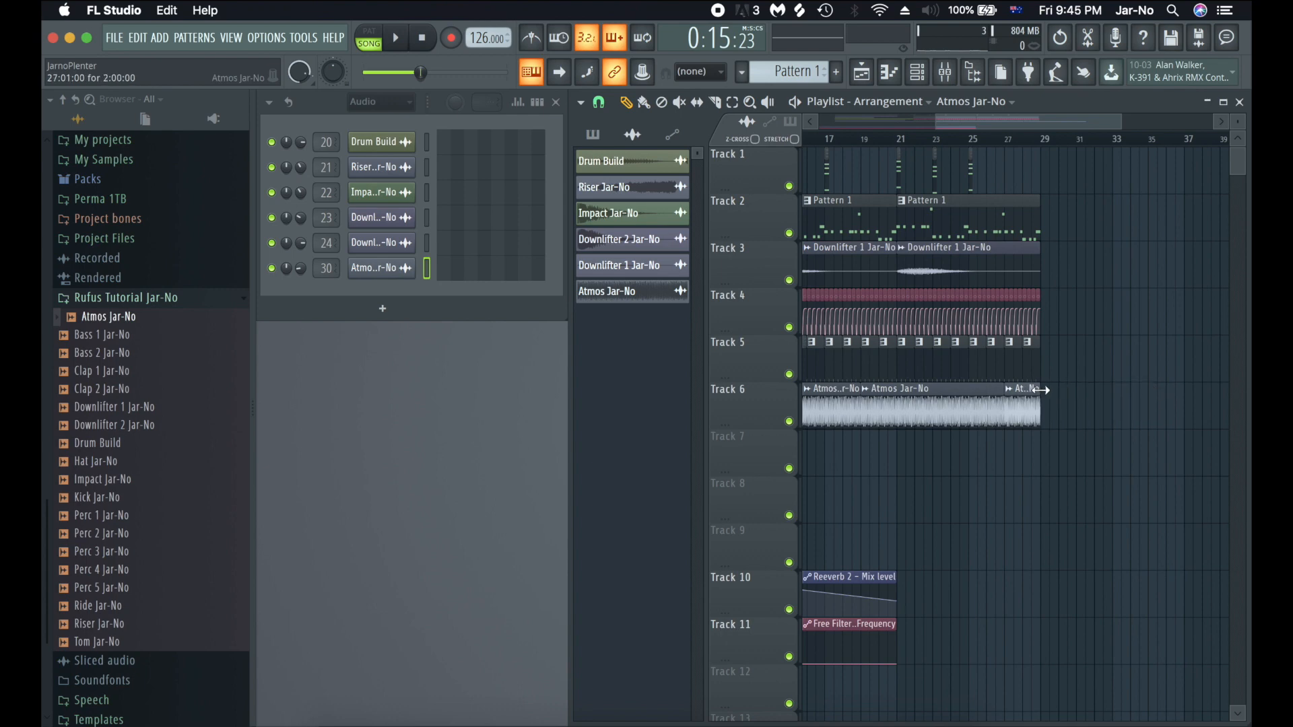
- Extend the Reeverb 2 mix level automation clip to bar 29 and move its last point to the clip's end
scroll(1075, 447, left, 3)
scroll(1046, 439, left, 3)
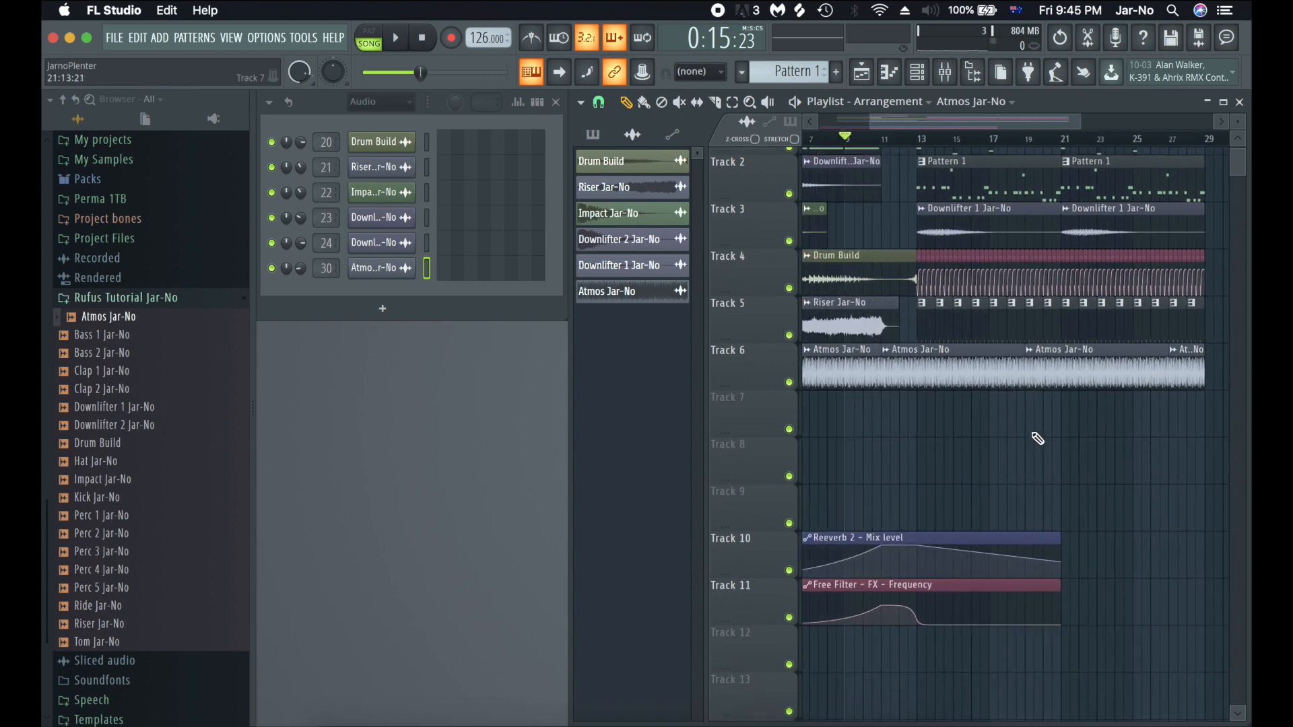
drag(1089, 573, 1130, 560)
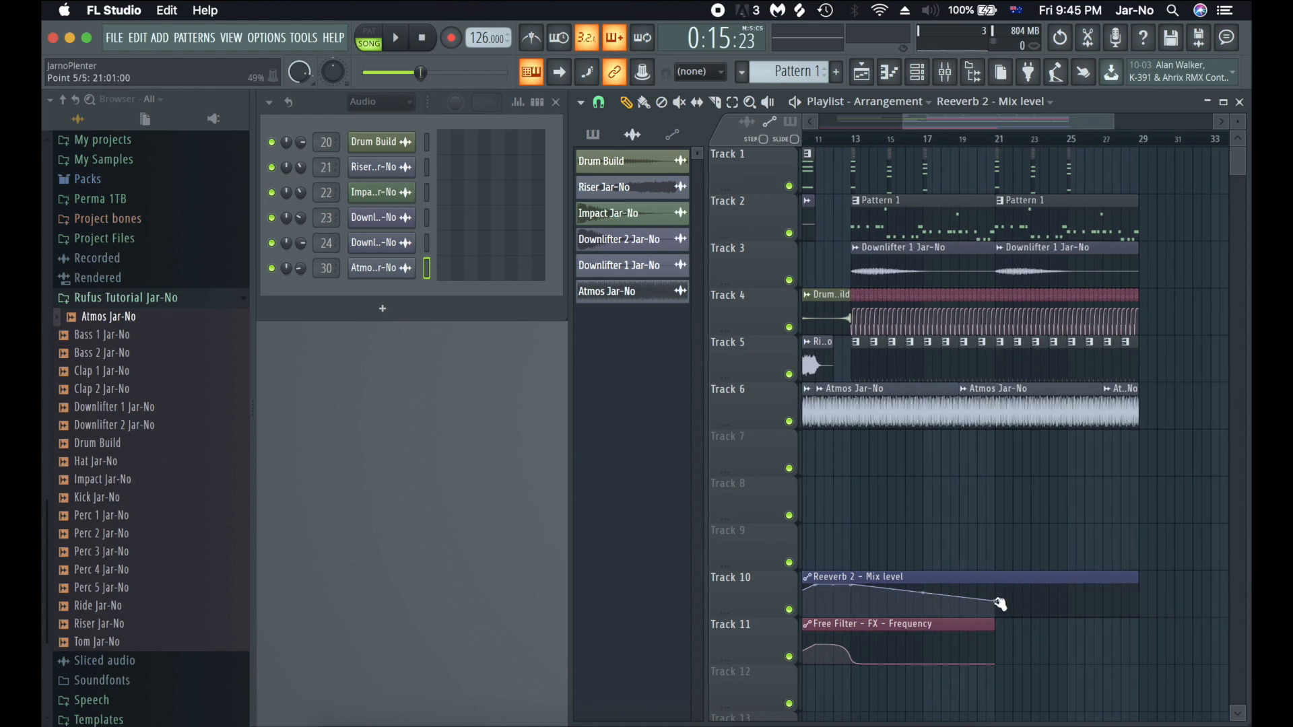
drag(999, 603, 1146, 602)
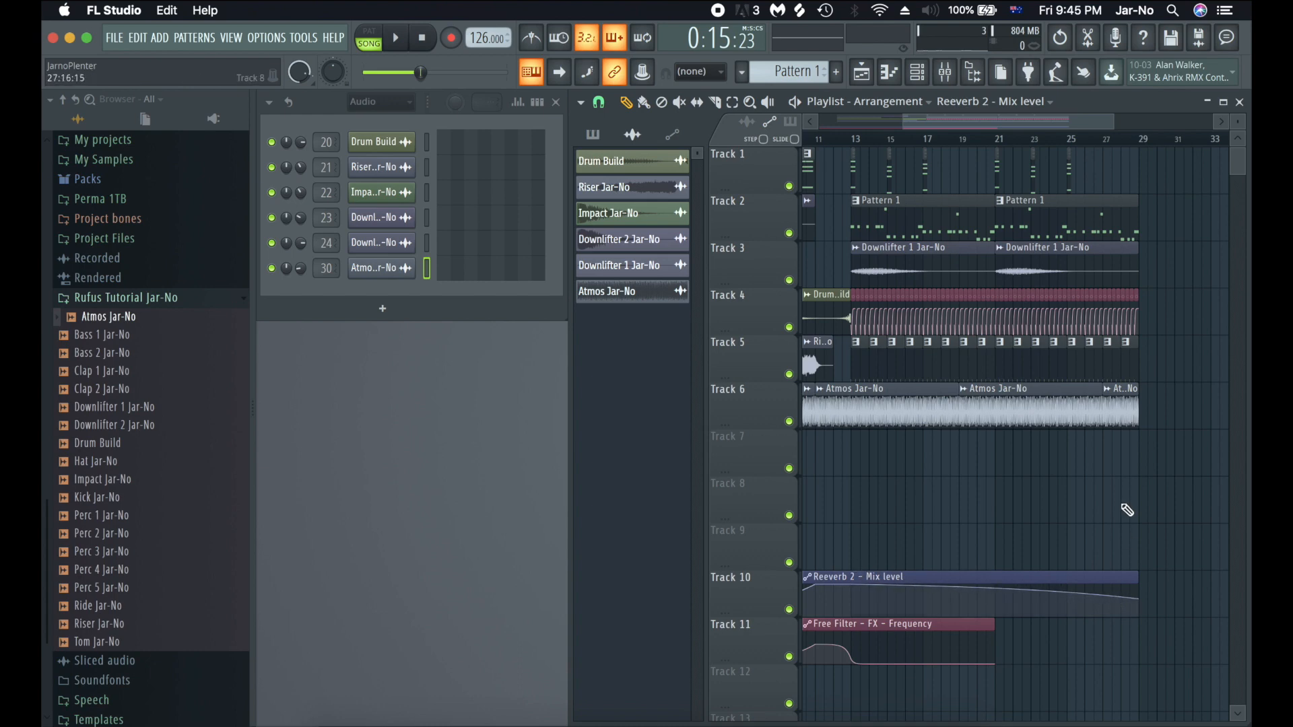
scroll(1120, 531, left, 5)
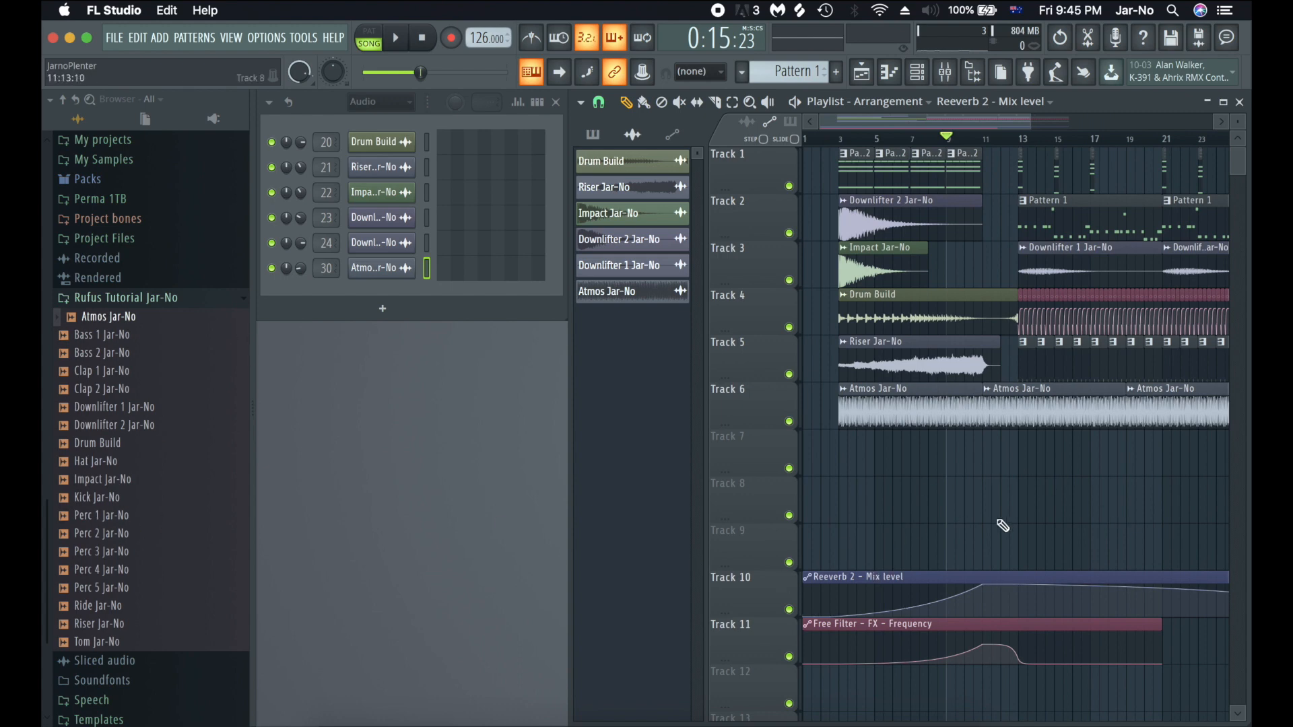
- Play the extended drop briefly from bar 13
scroll(952, 492, right, 4)
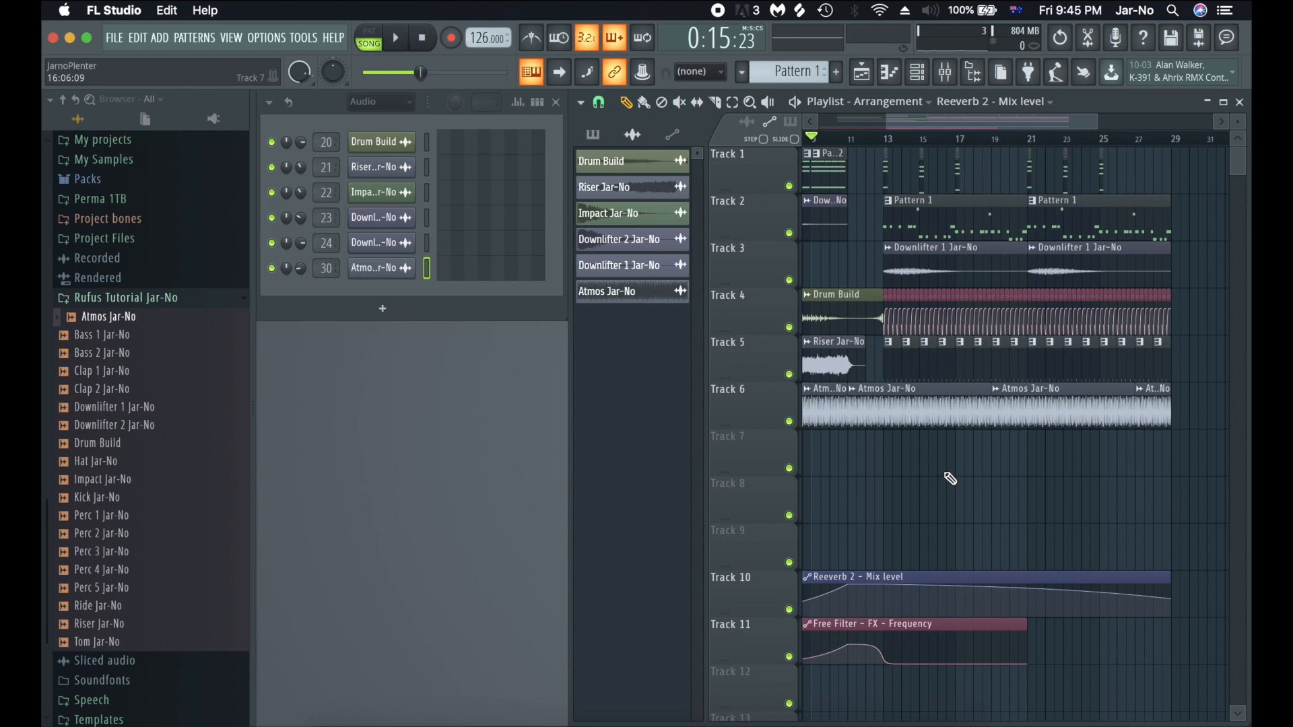
click(886, 138)
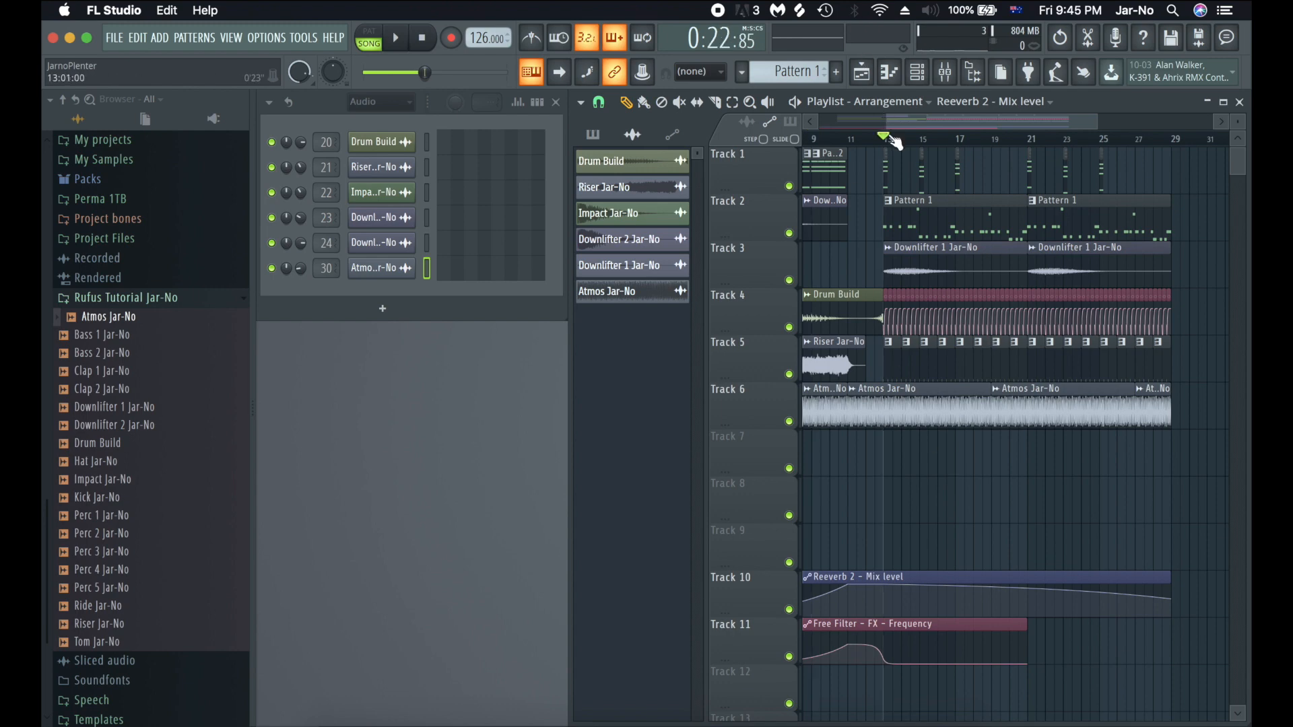
key(space)
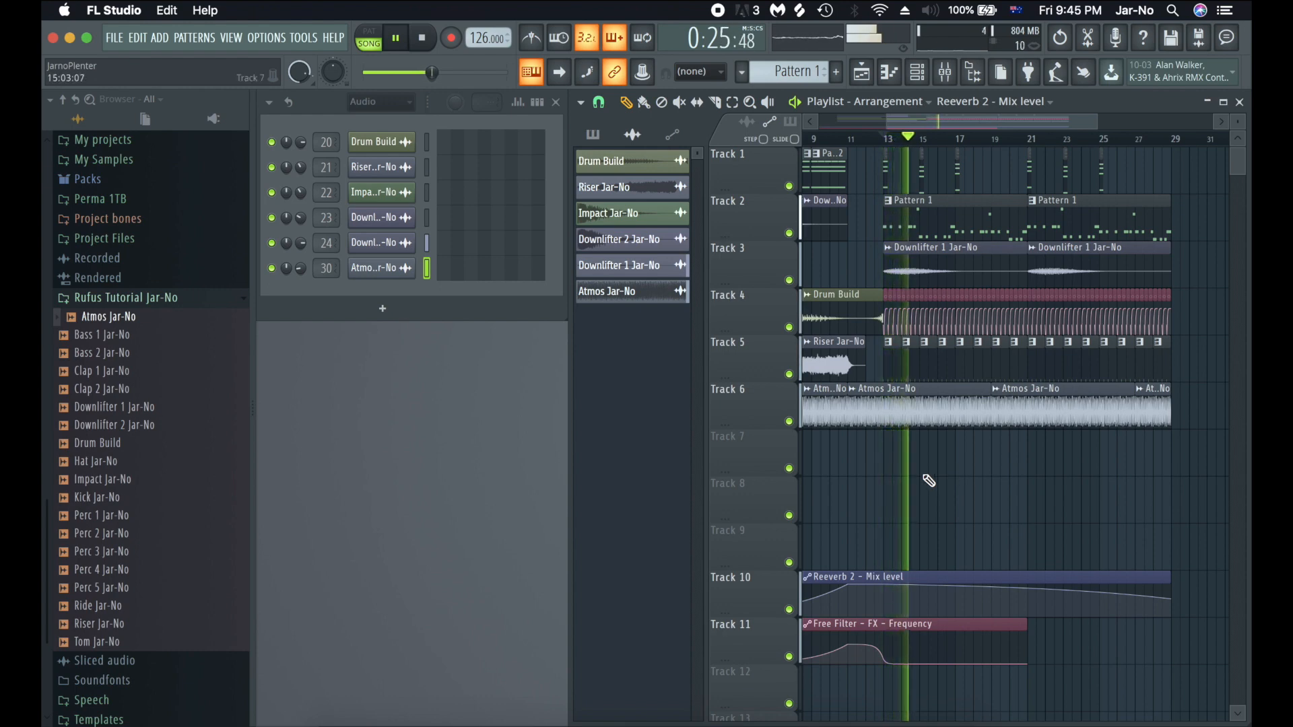
key(space)
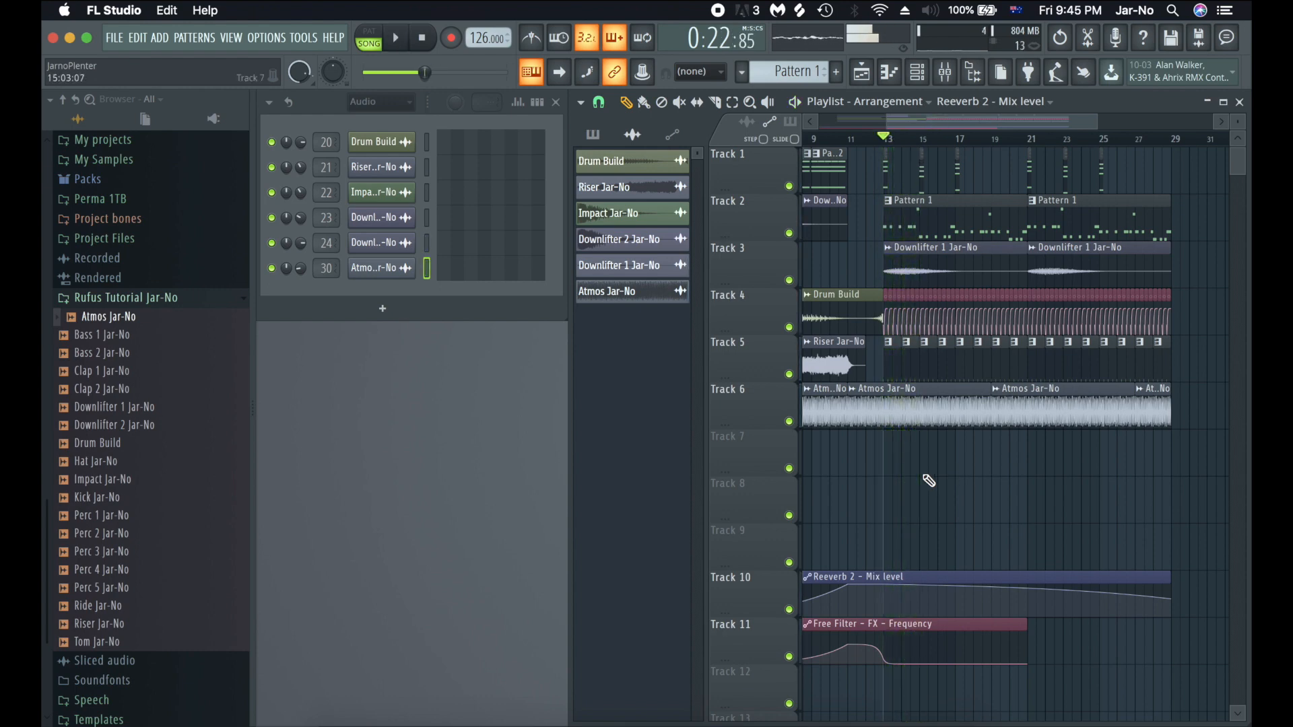
- Show the Unsorted channel group and switch to the empty Pattern 4
click(377, 102)
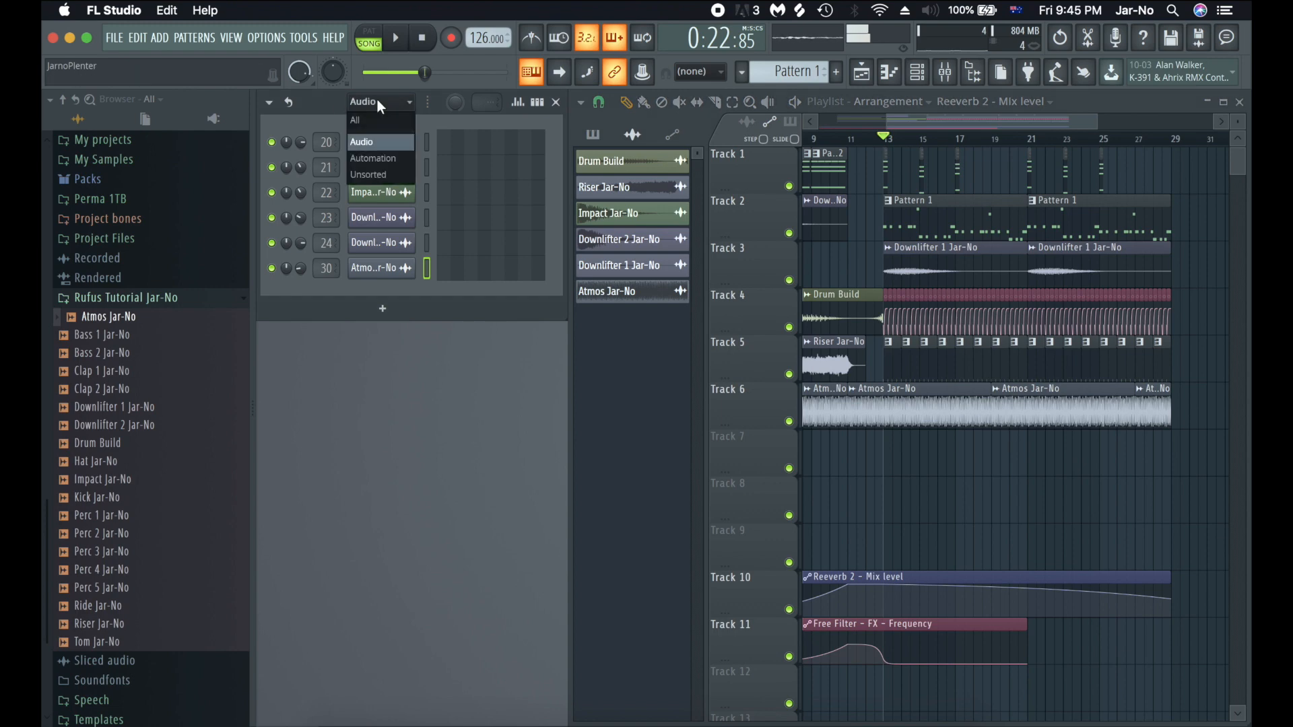
click(369, 174)
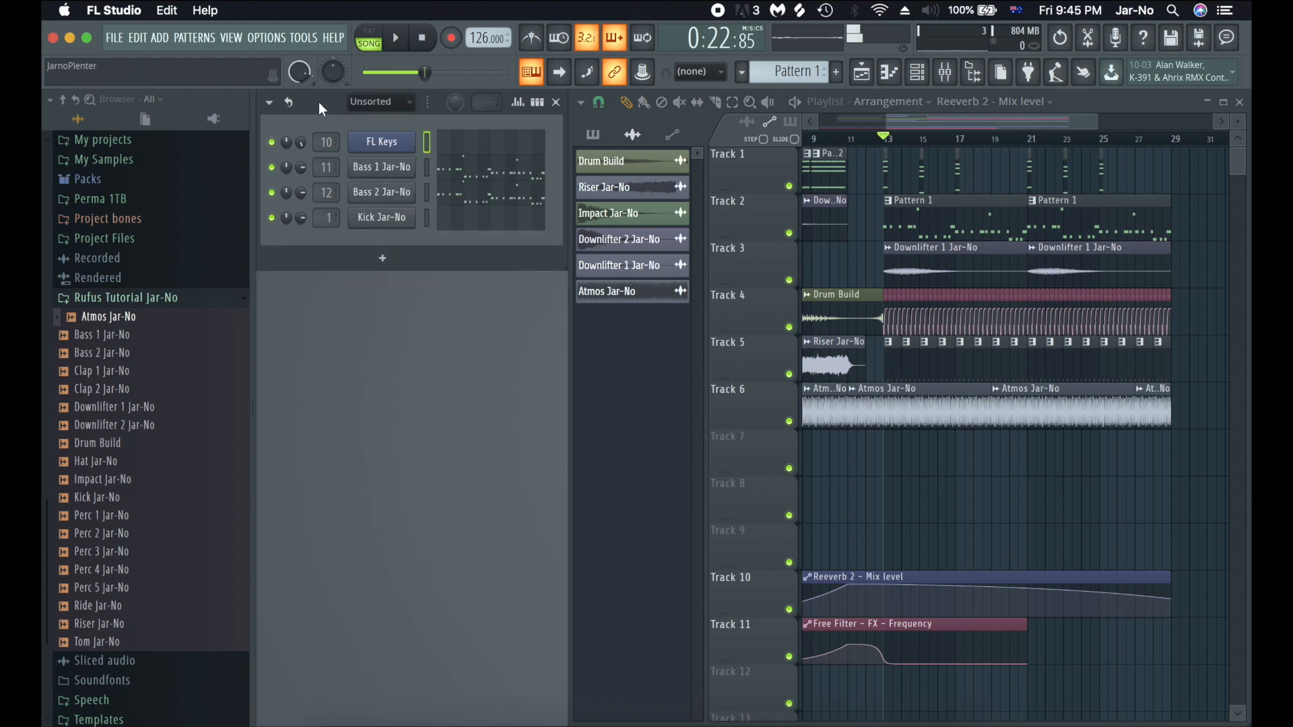
key(plus)
key(plus)
key(plus)
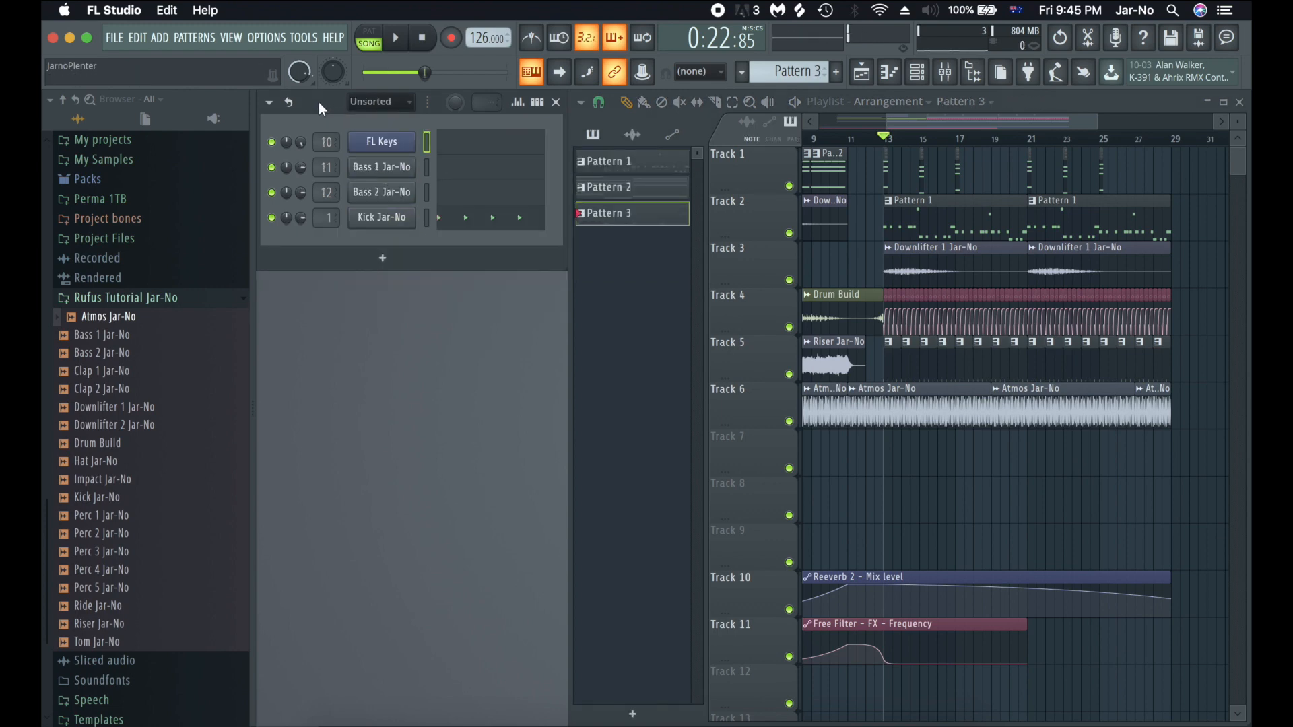
- Audition the Perc and Ride samples, and add Ride and Perc 1 to Perc 5 Jar-No as channels below the kick
click(115, 521)
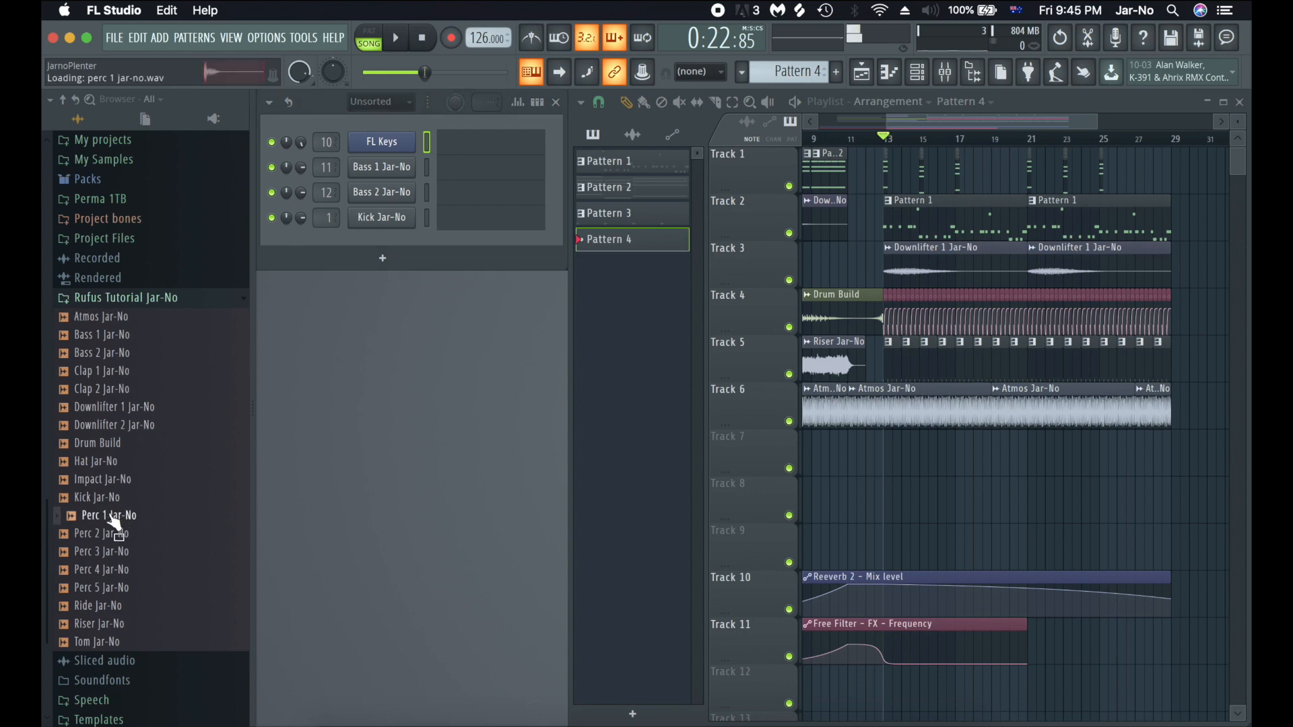
key(Down)
key(Down)
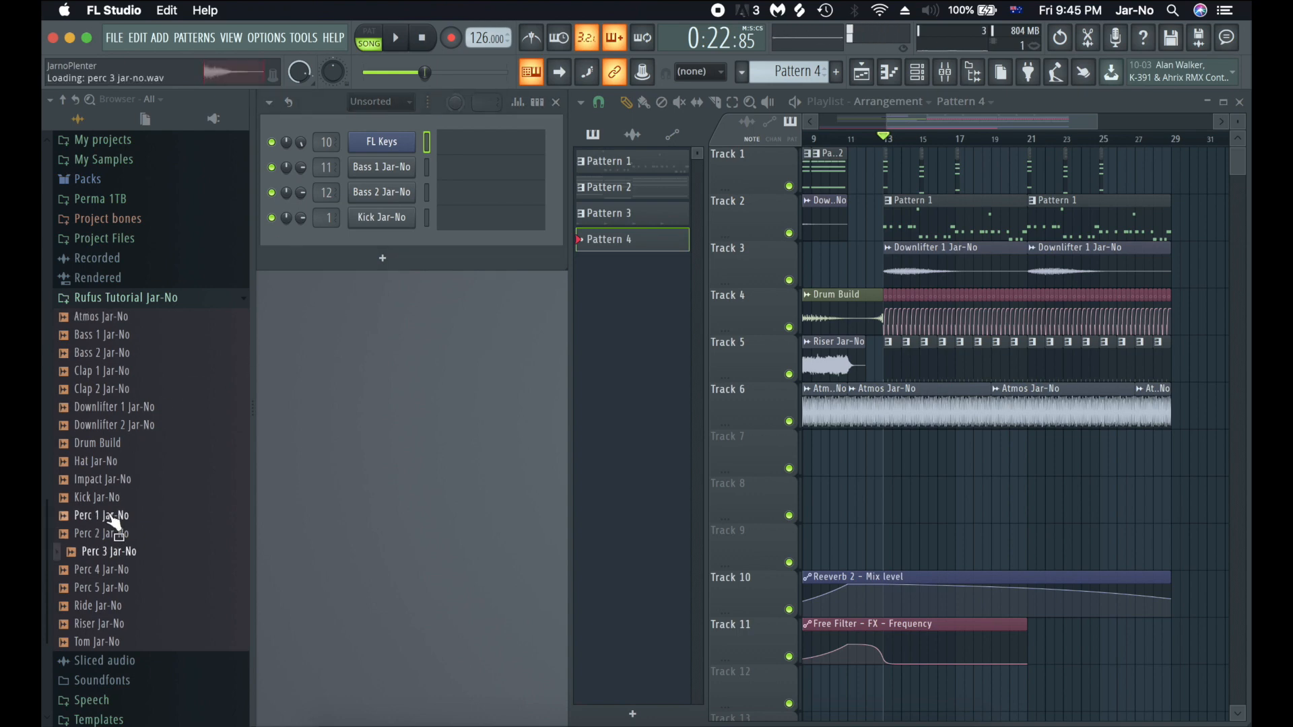
key(Down)
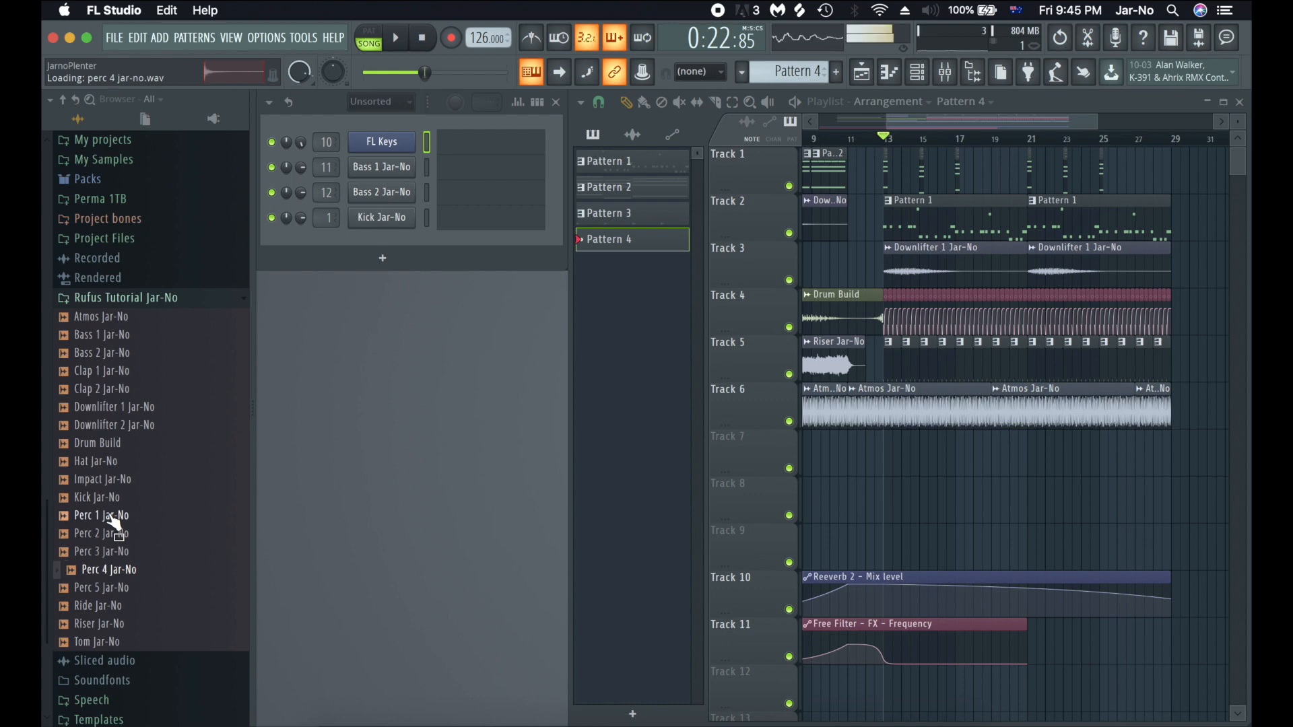
key(Down)
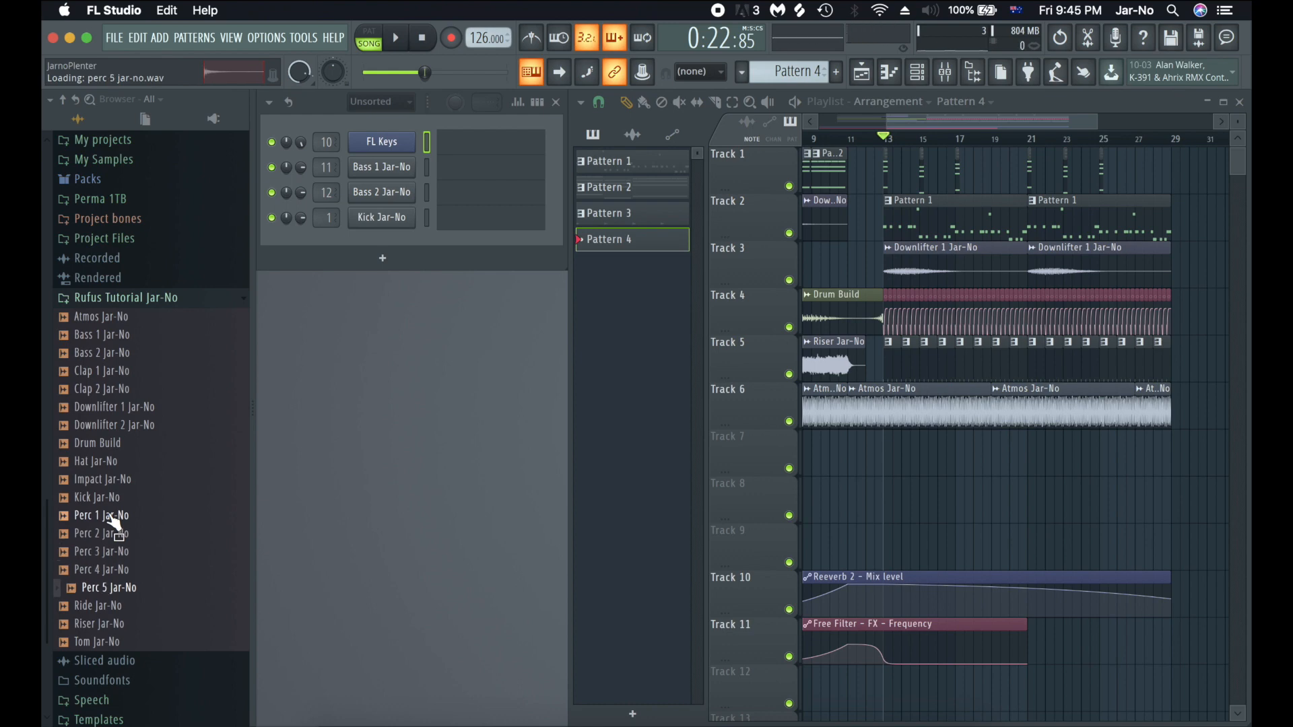
key(Down)
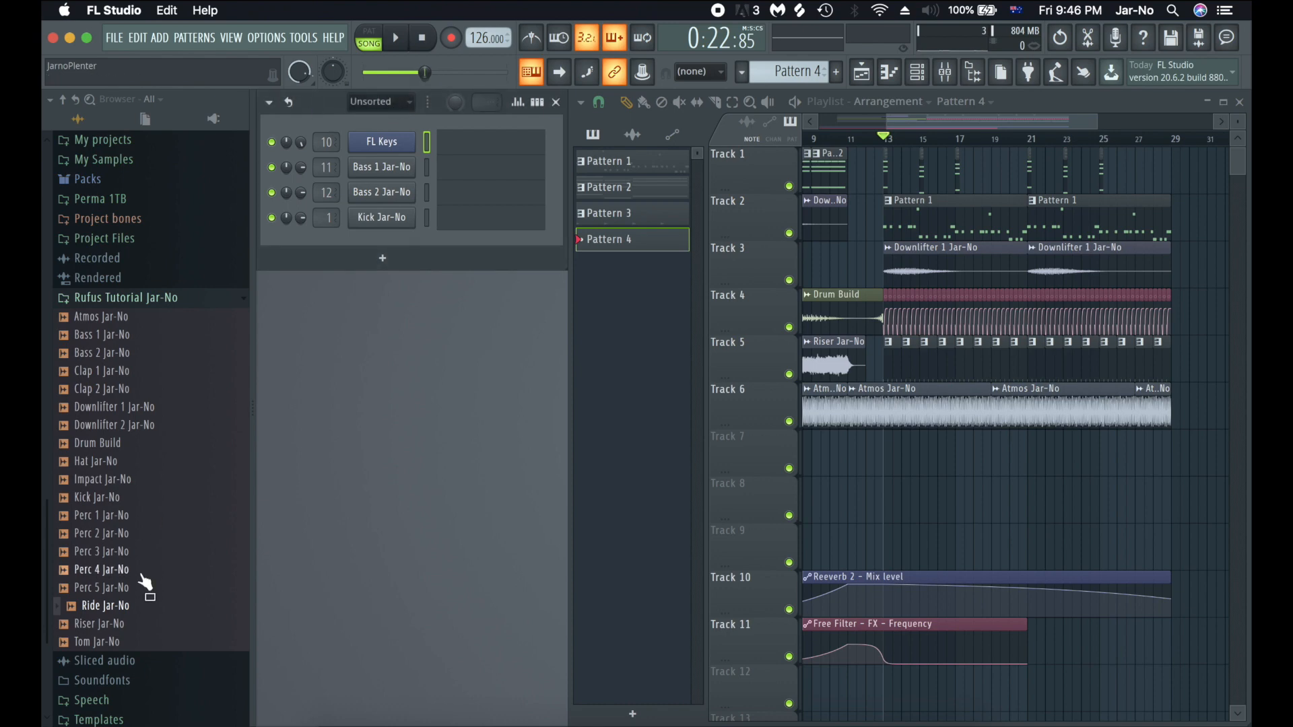
drag(102, 597, 400, 236)
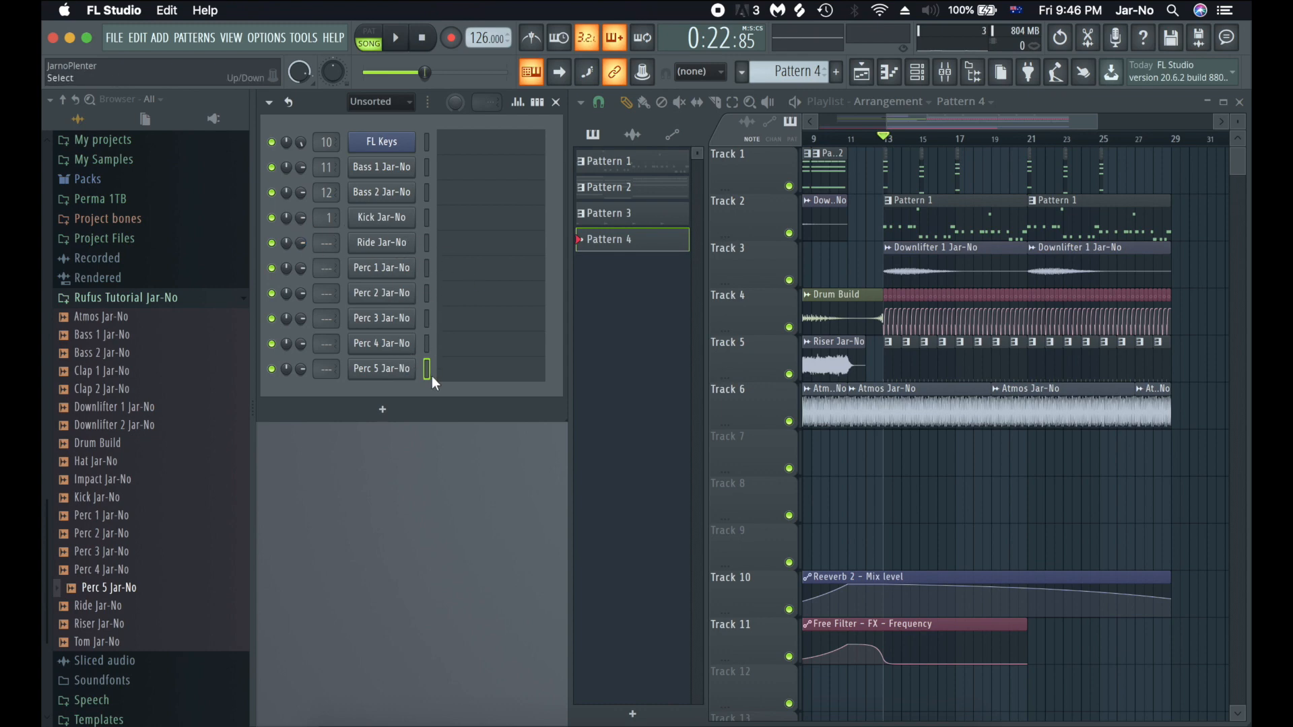
- Select the Ride and Perc 1 to 5 channels and route them to consecutive mixer tracks starting from Insert 2
click(958, 81)
key(F9)
click(426, 241)
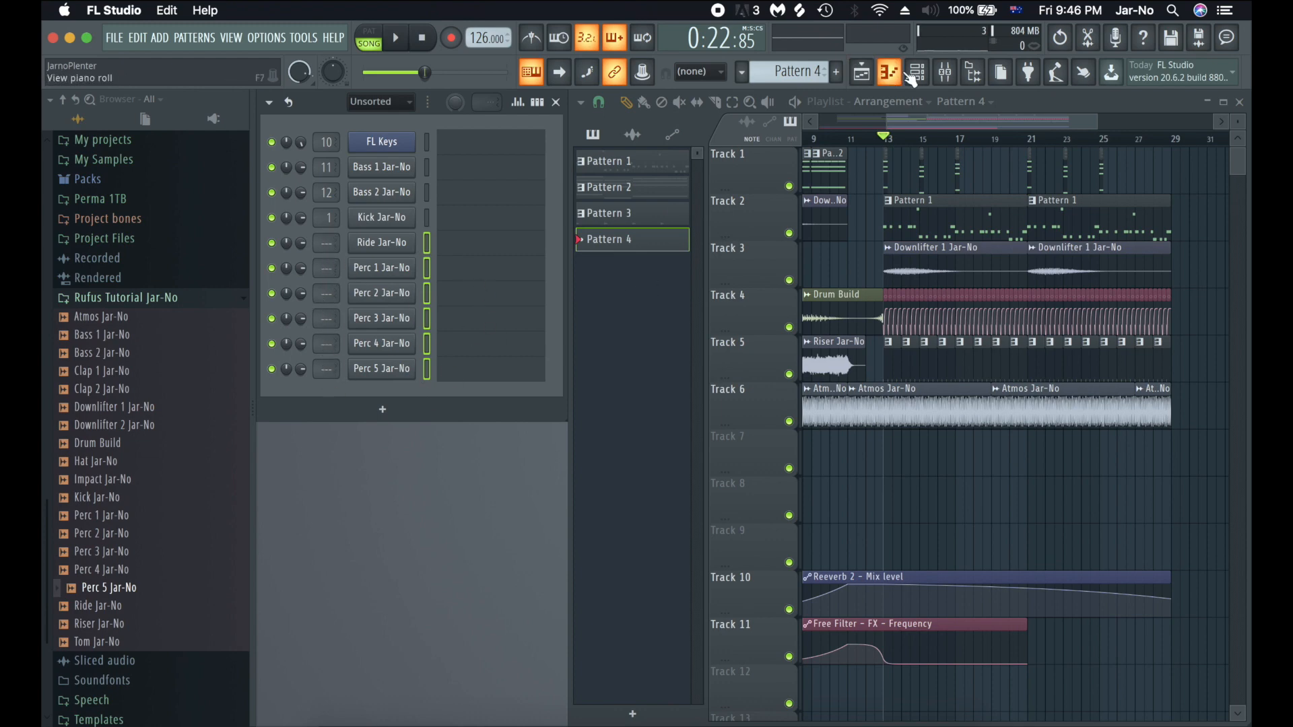
click(946, 73)
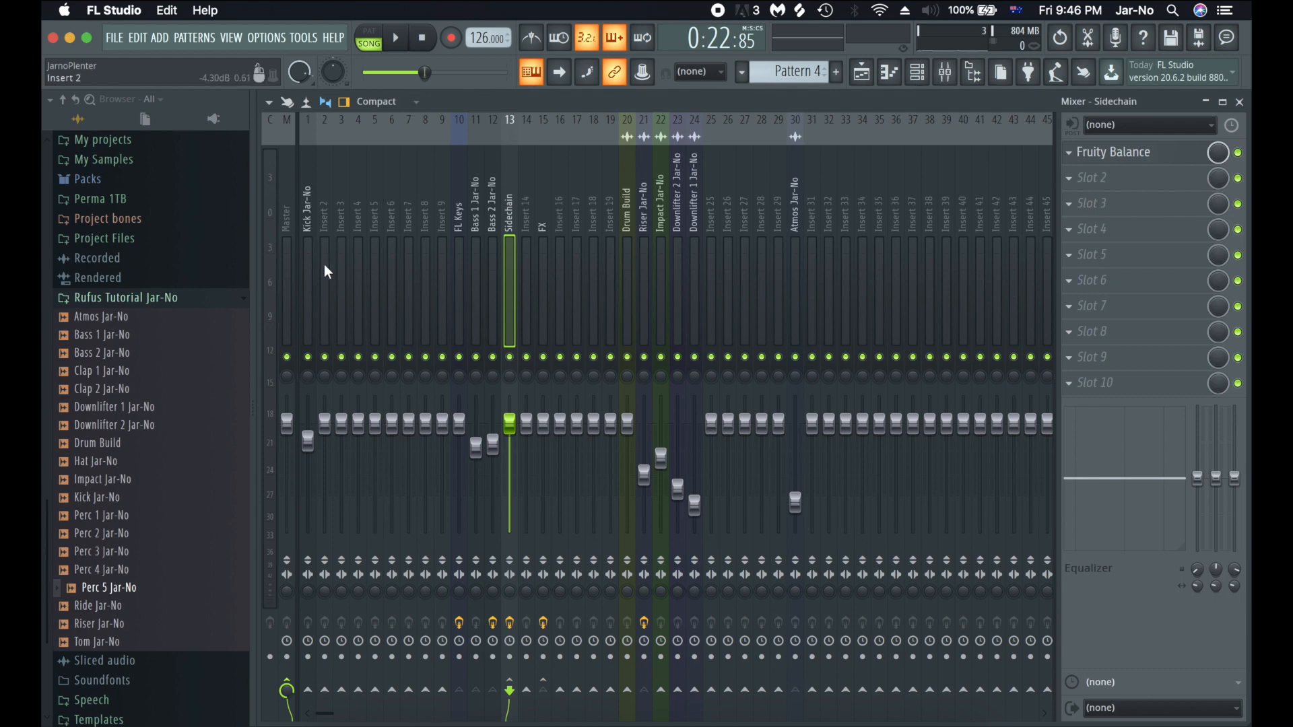
drag(320, 260, 413, 217)
click(351, 286)
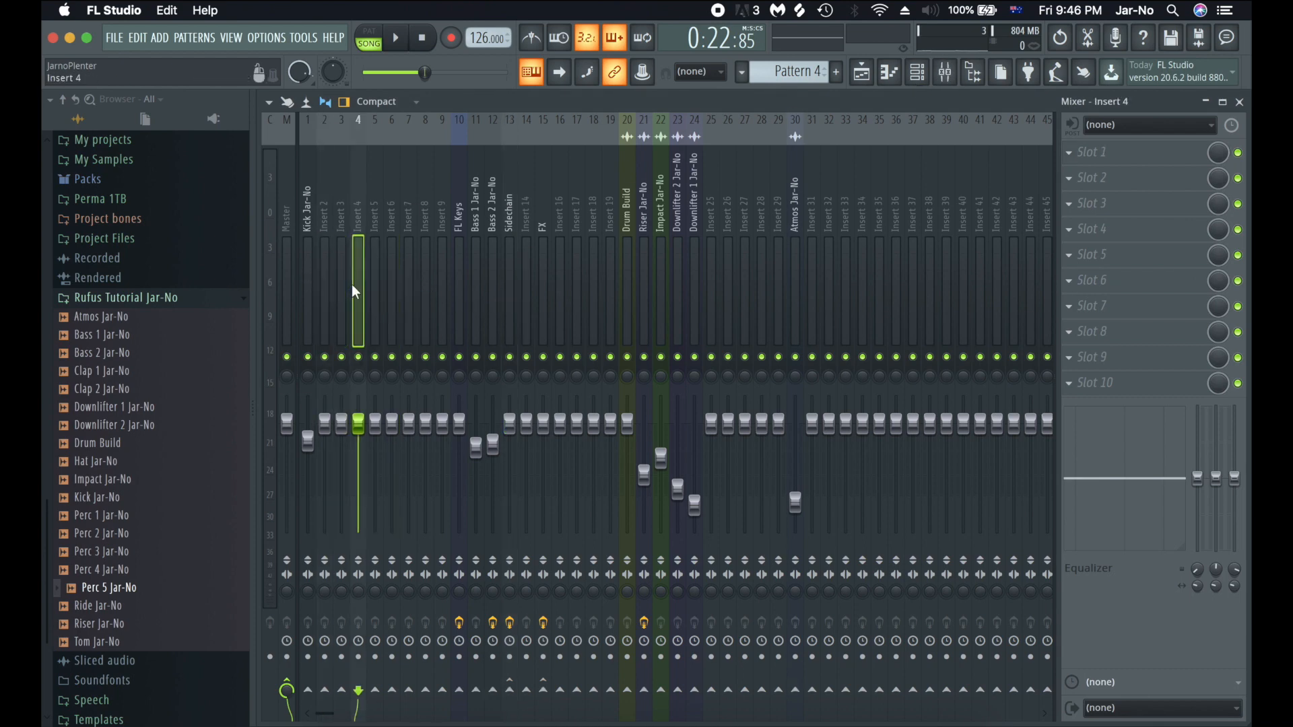
click(325, 249)
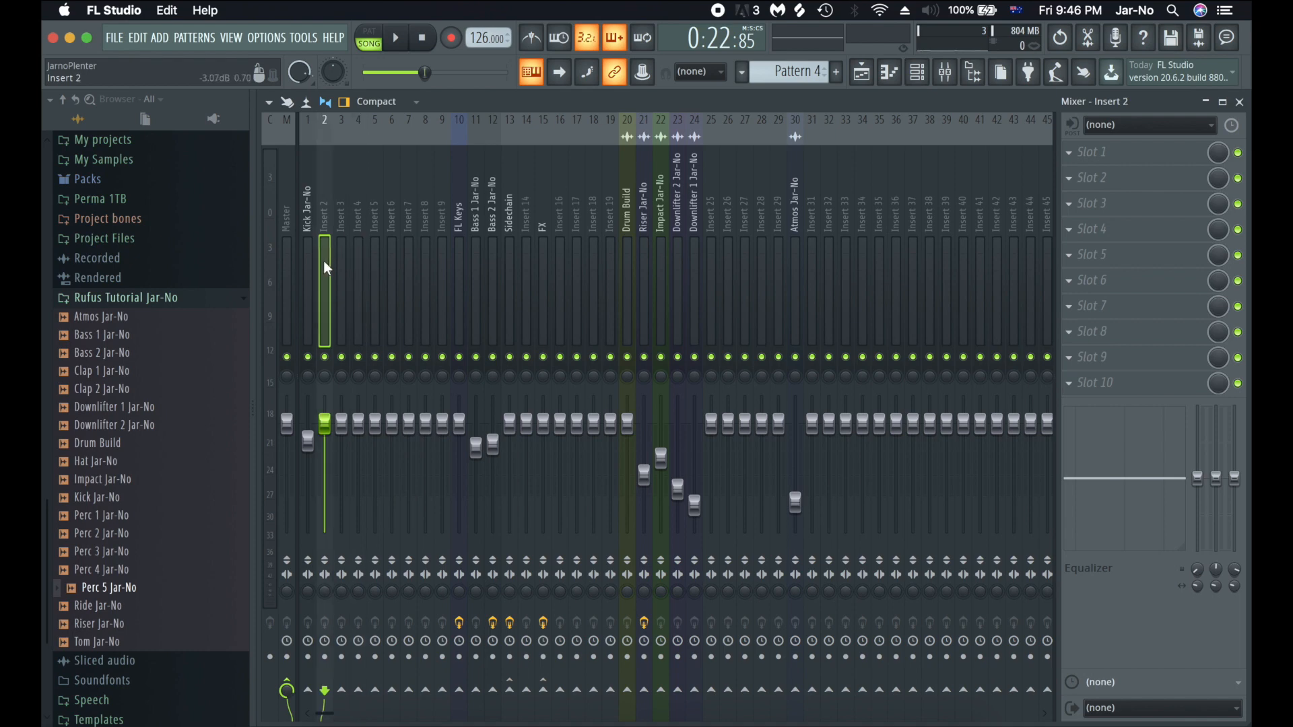
right_click(323, 260)
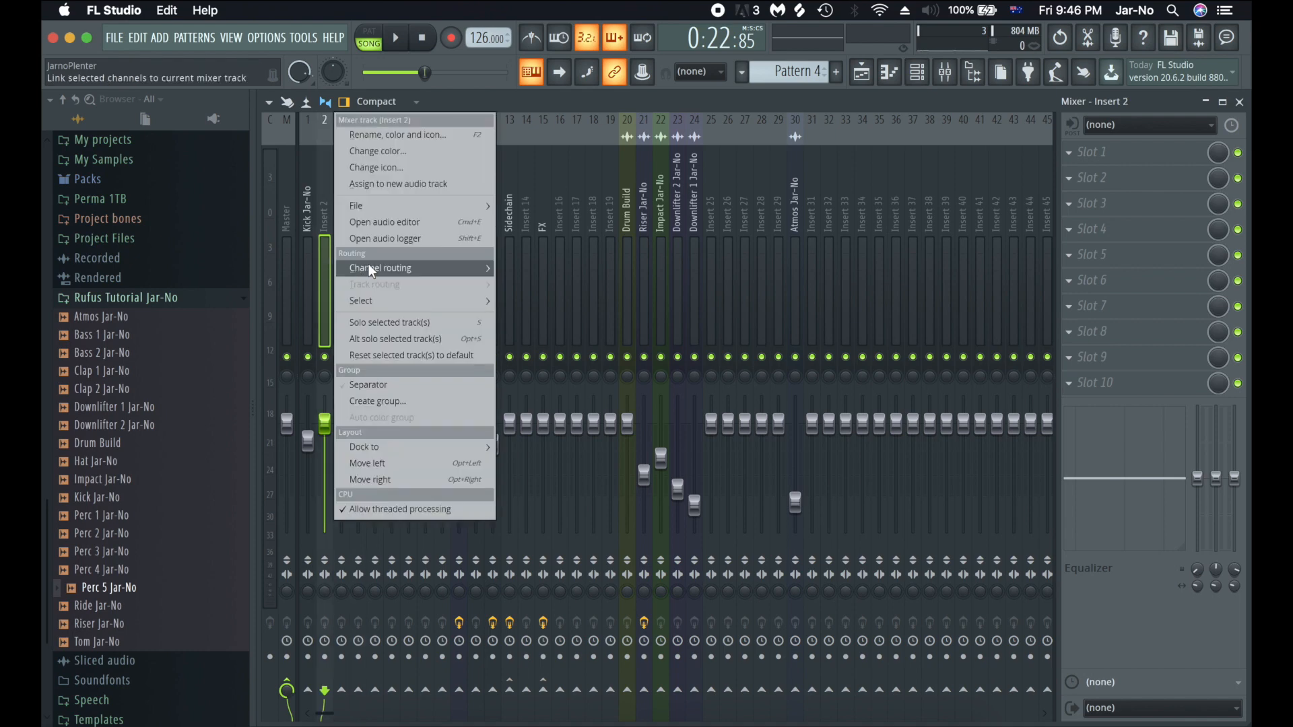
mouse_move(370, 268)
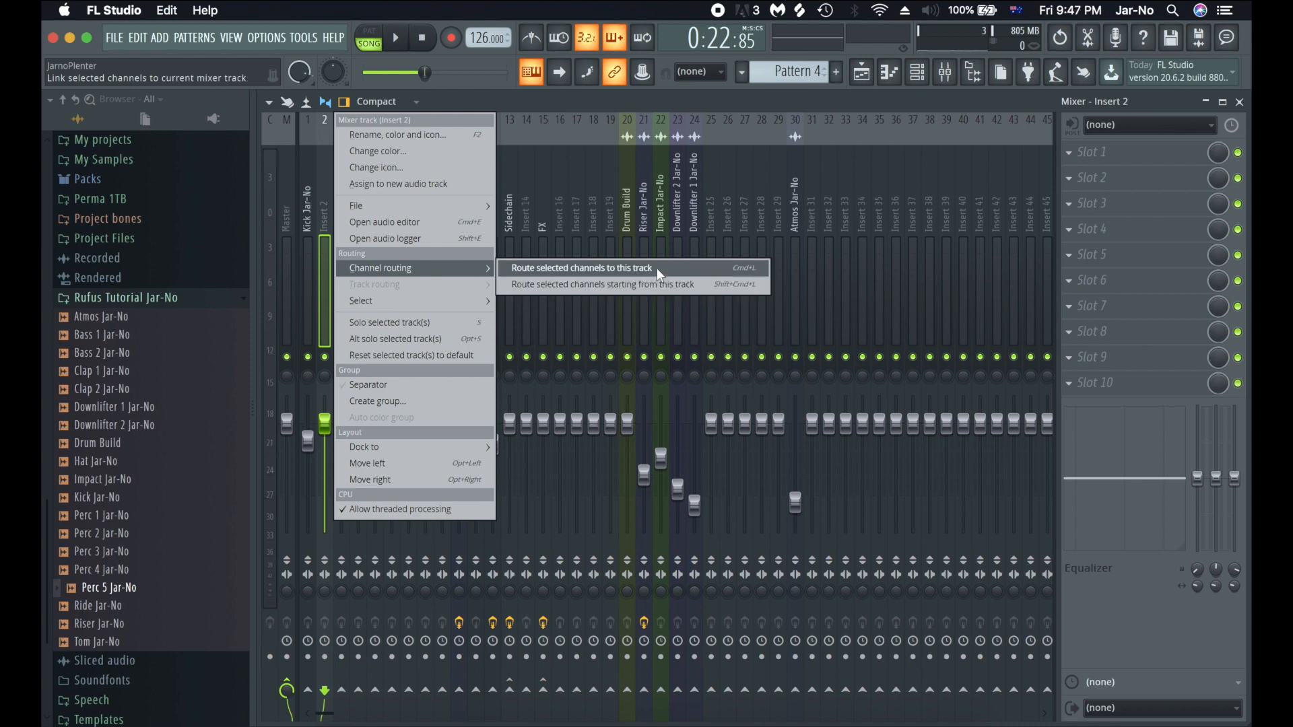
click(612, 286)
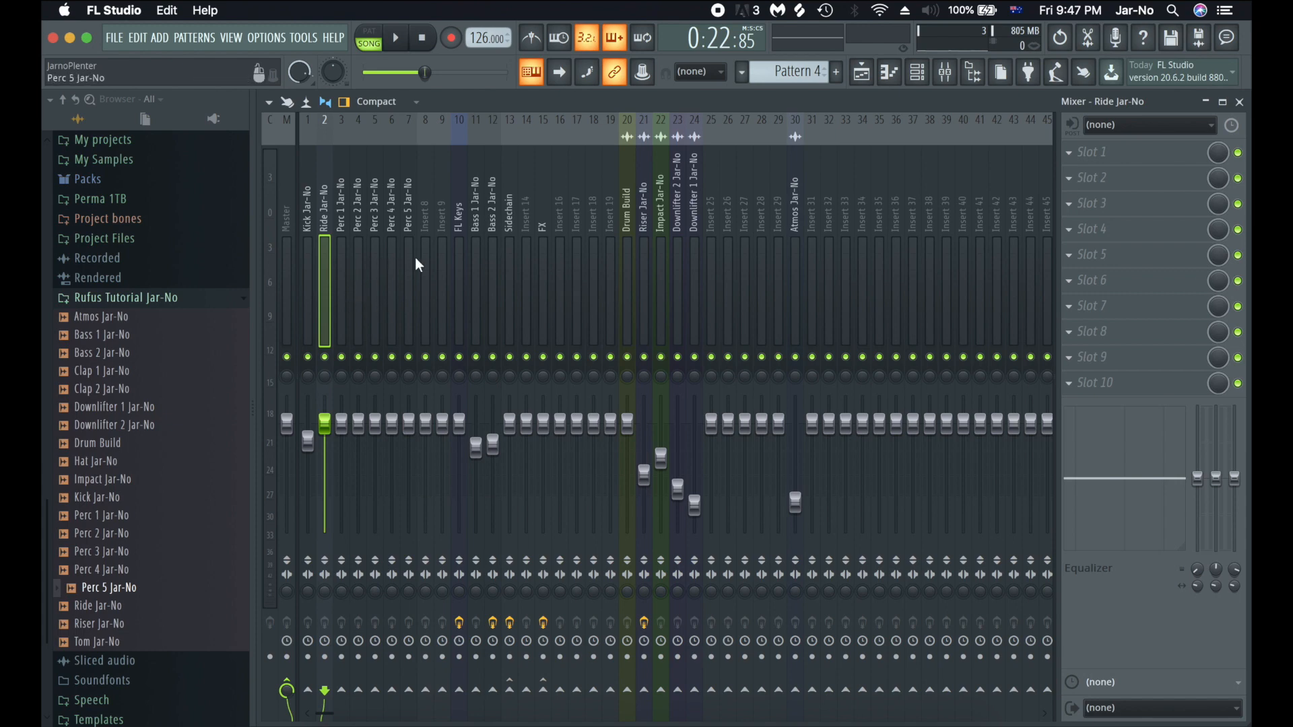
key(F9)
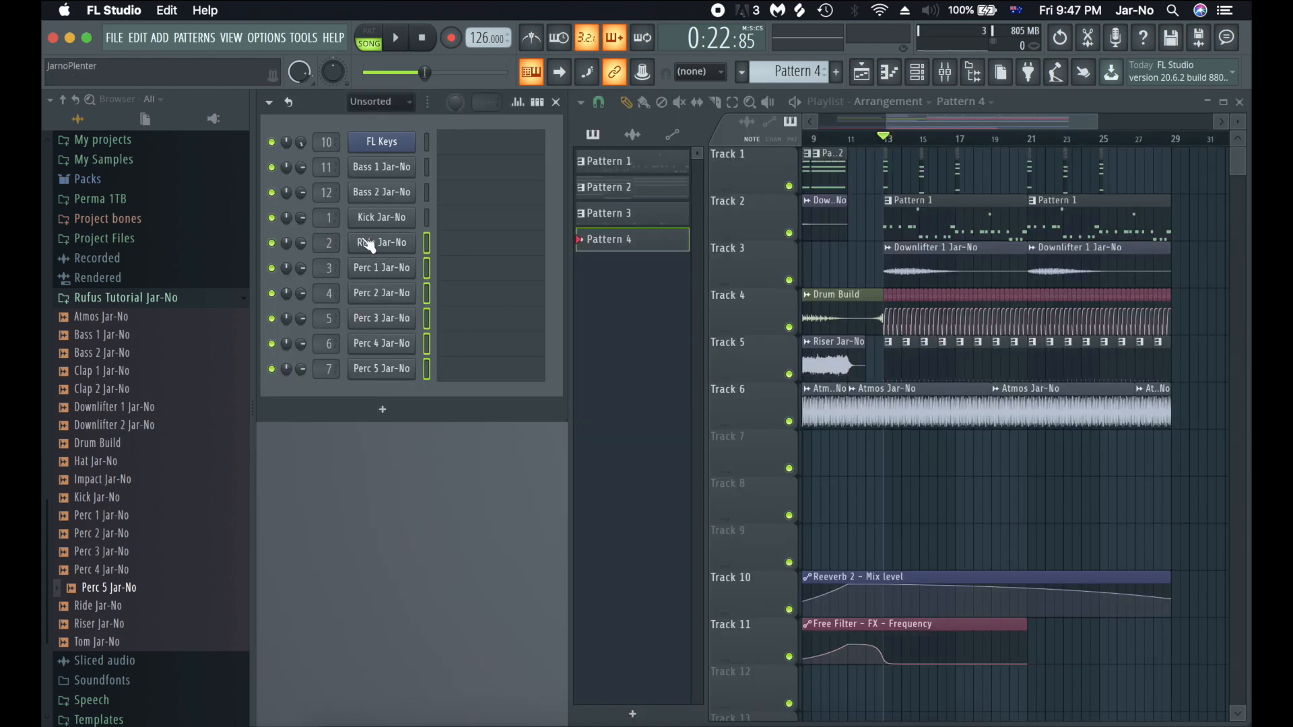
- Select only the Perc 1 channel and check the ride and percussion tracks in the mixer
click(426, 268)
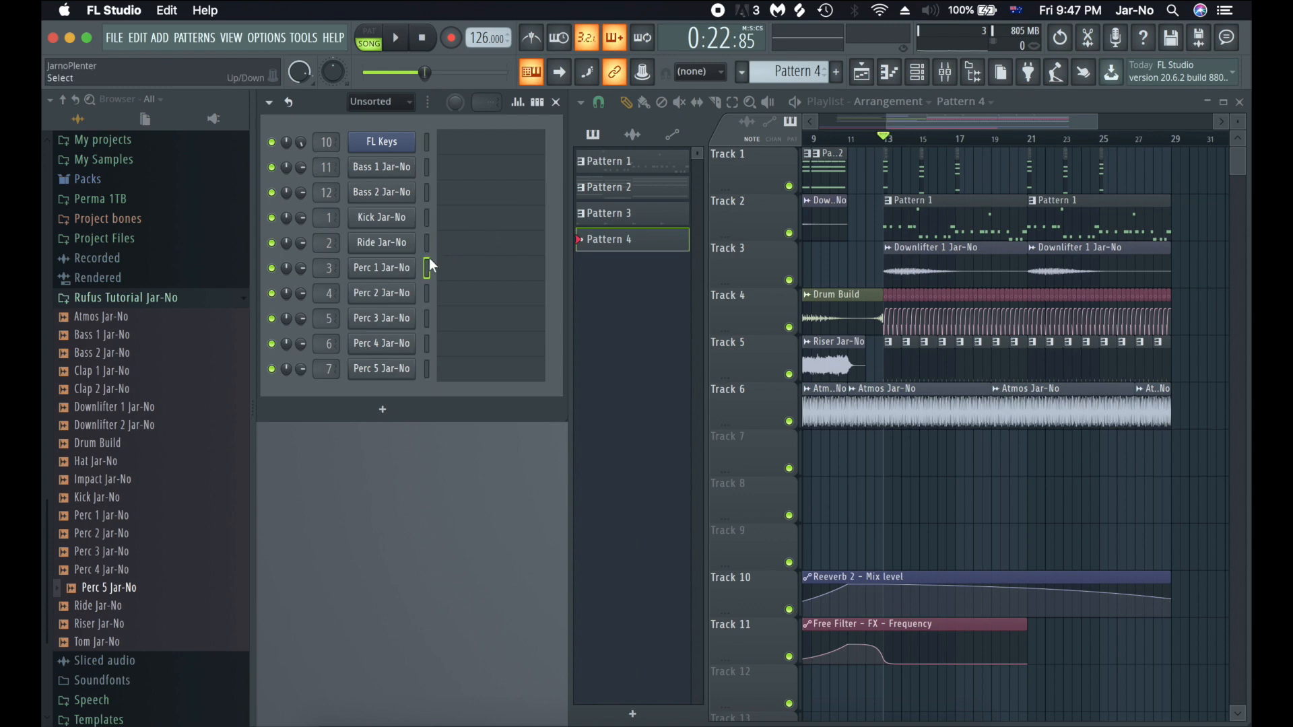
click(946, 72)
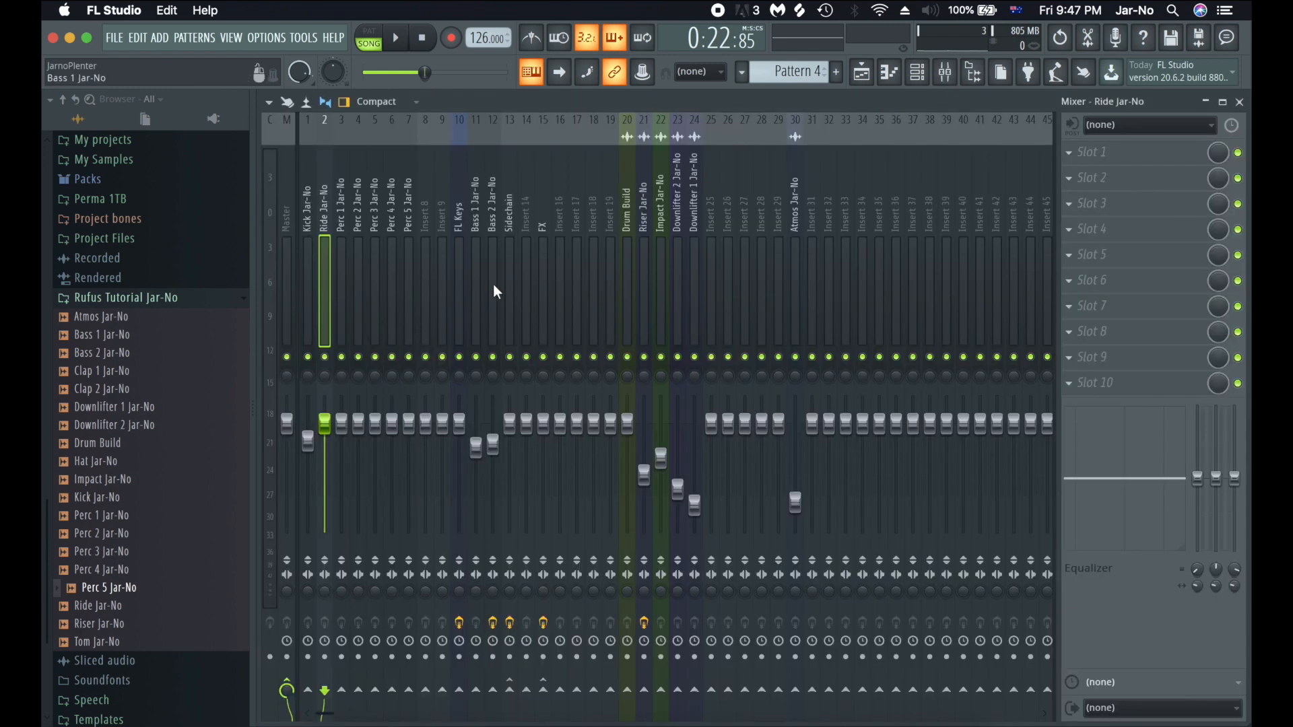
key(F9)
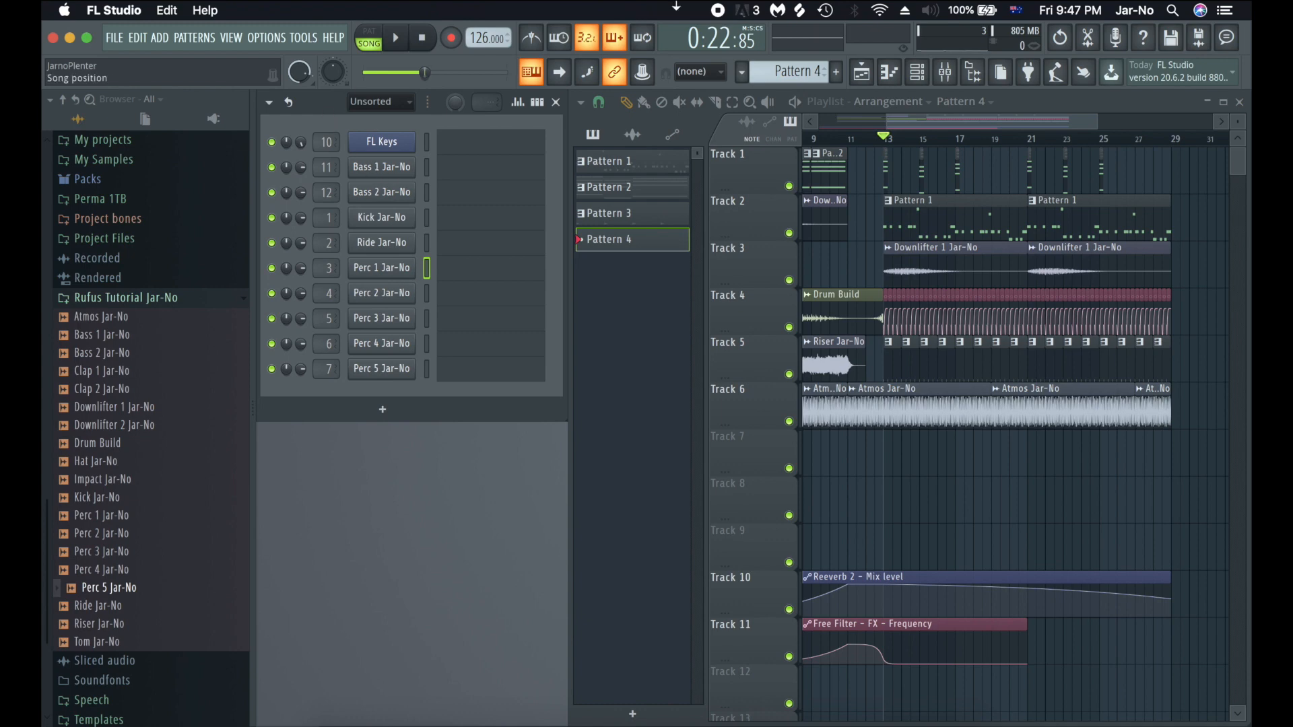
click(946, 72)
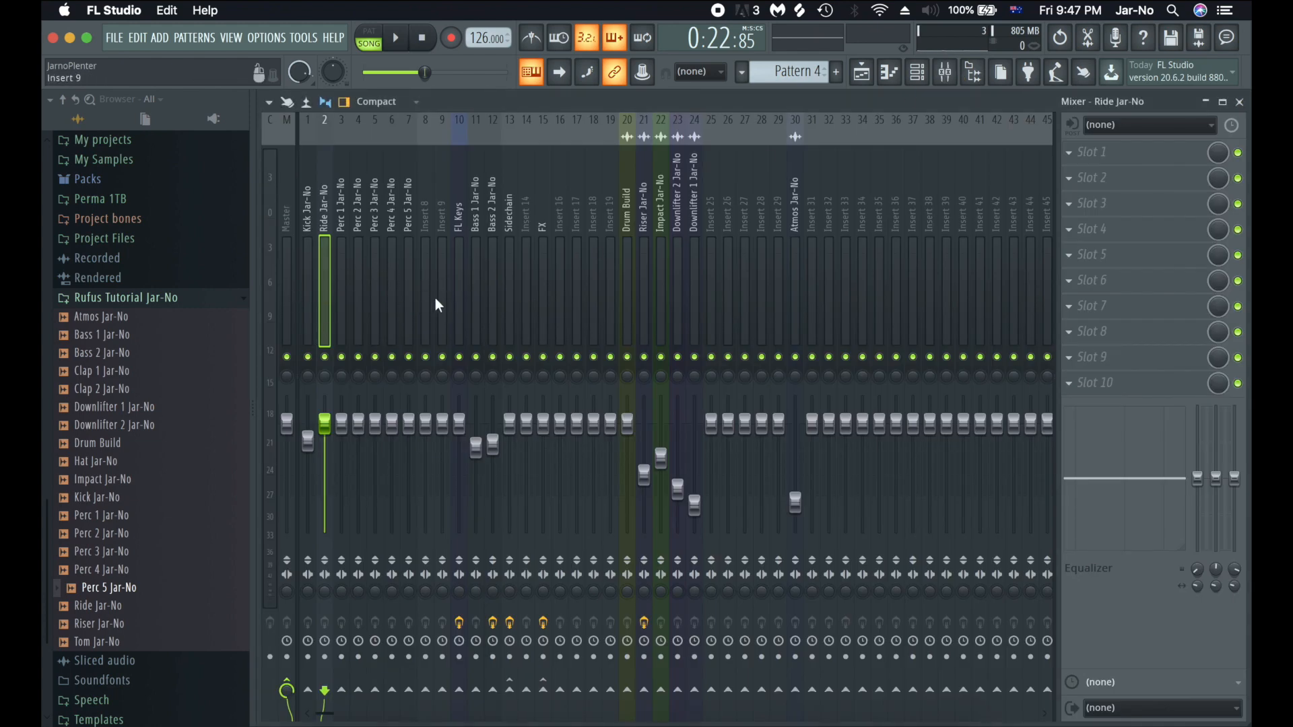
key(F9)
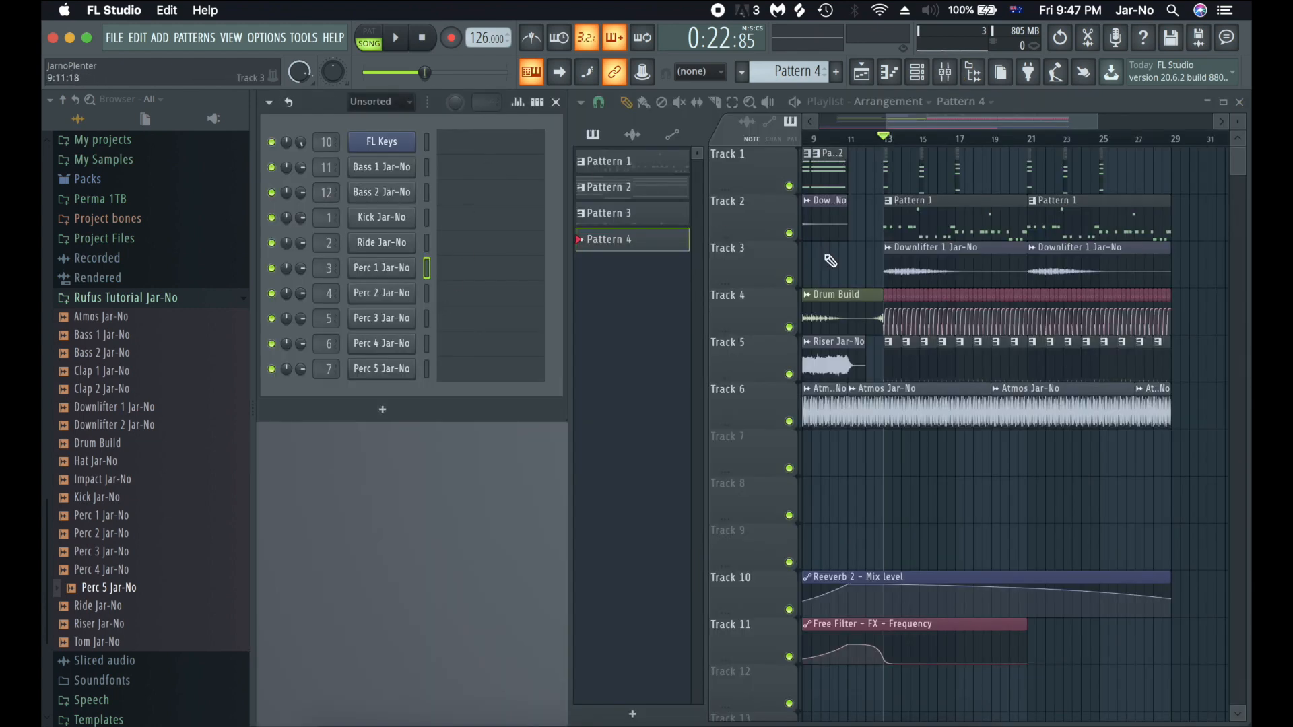
- Select the Kick channel in Pattern 3 and return to the empty Pattern 4
click(891, 370)
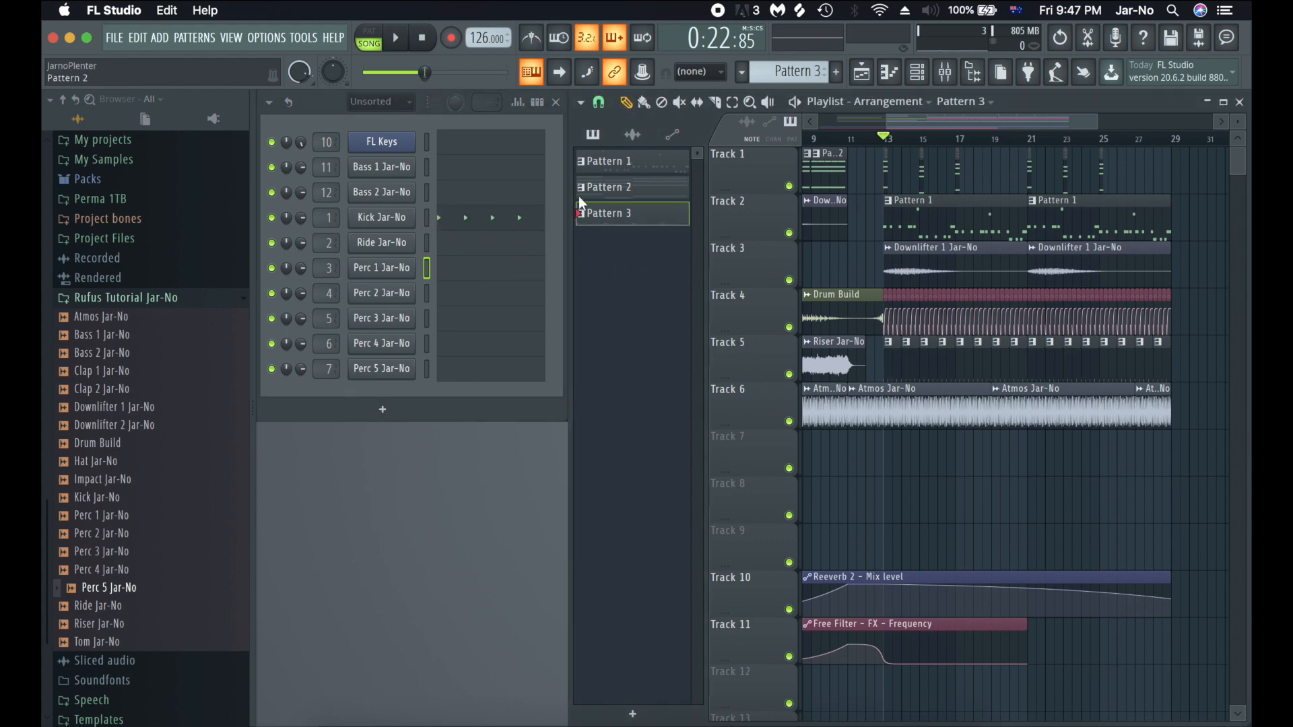
click(428, 216)
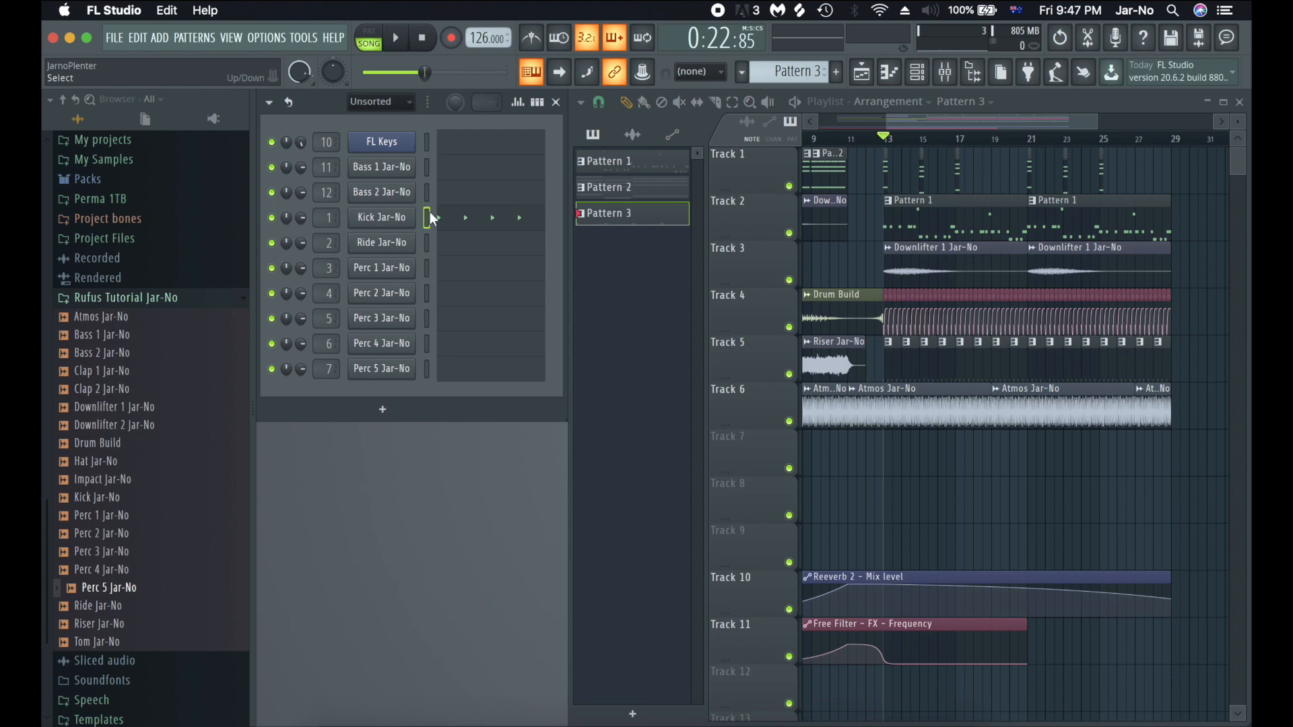
key(F4)
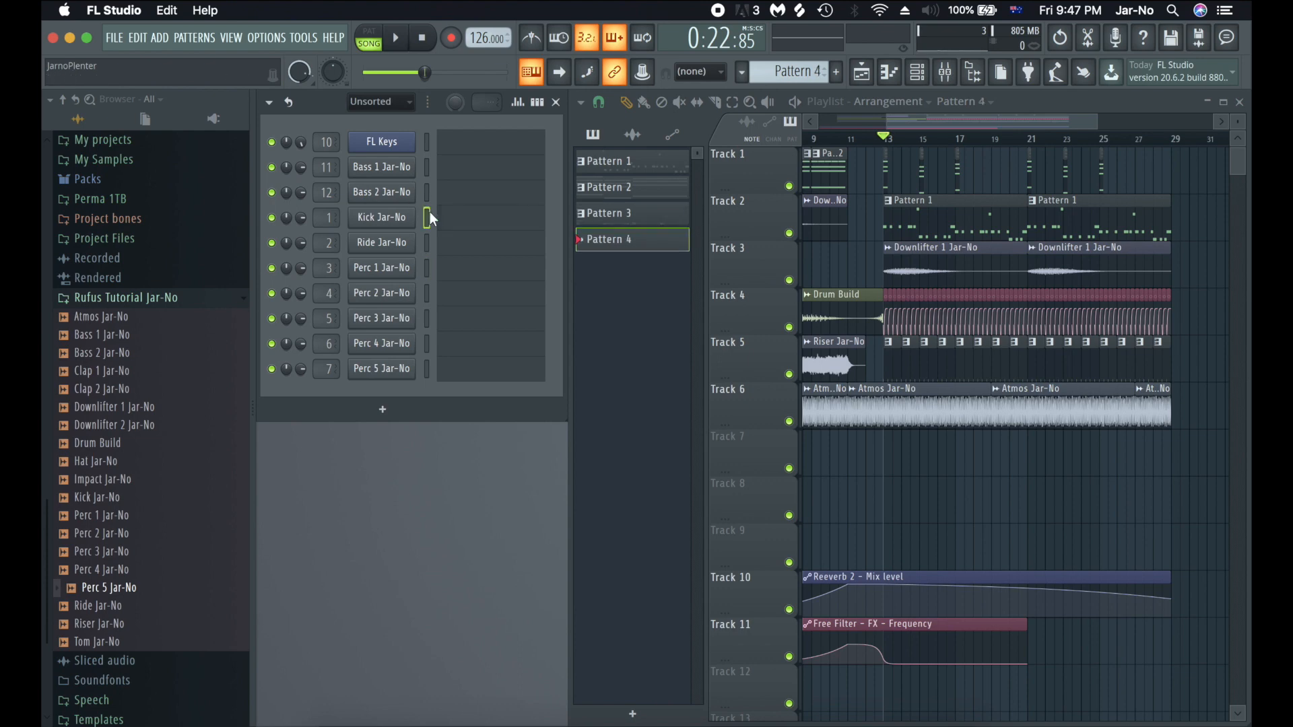
- Fill the Kick channel in Pattern 4 with a hit every 4 steps, close its sampler settings and audition the pattern
click(409, 227)
right_click(401, 217)
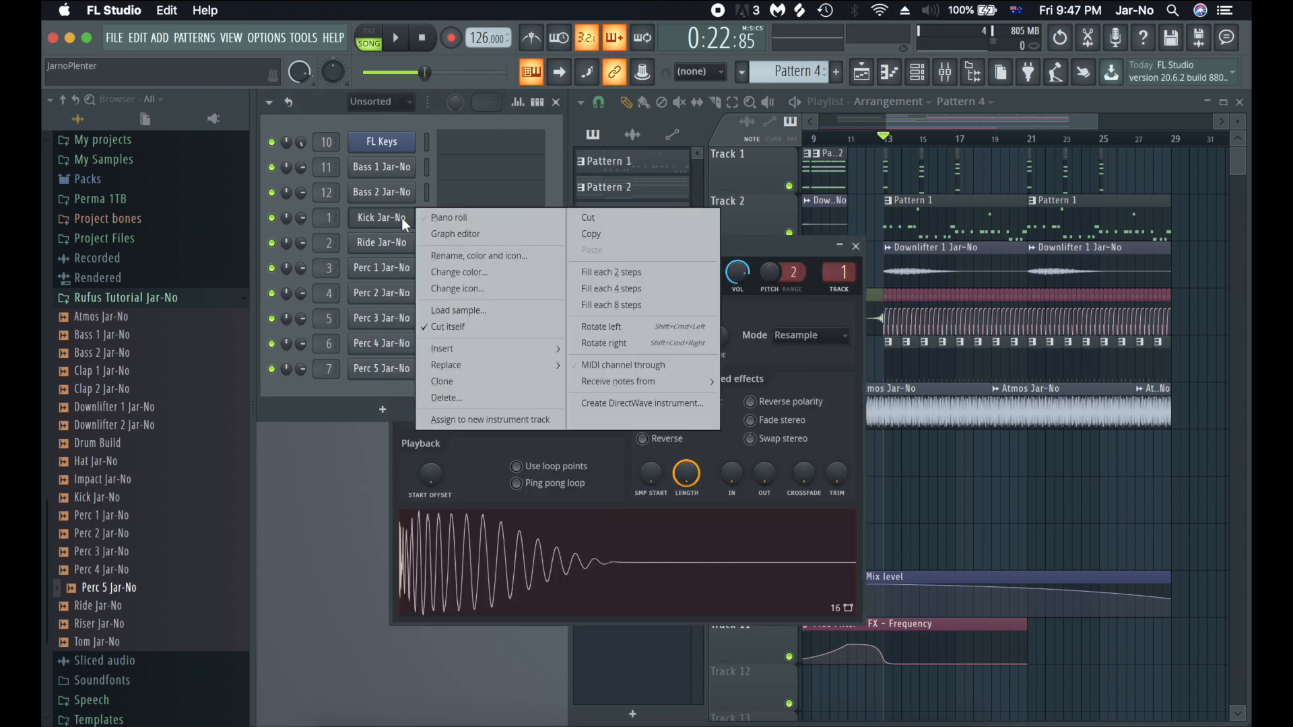
click(601, 281)
click(856, 246)
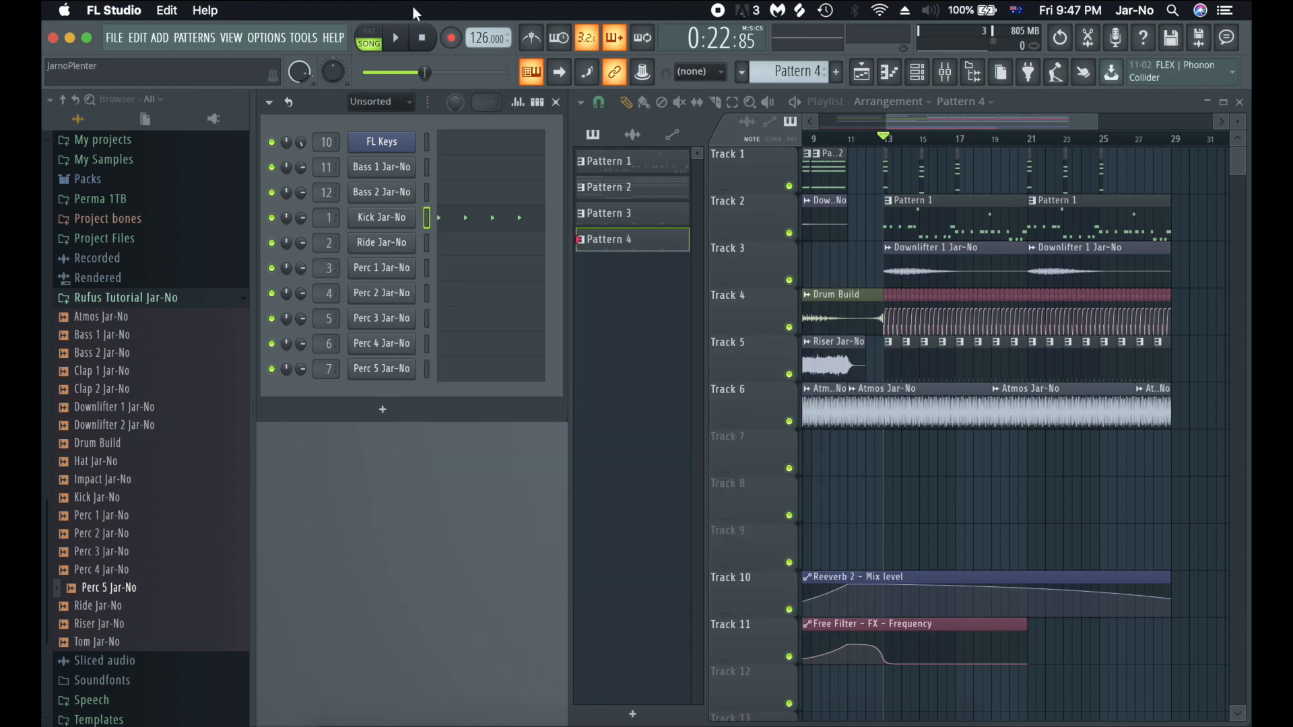
key(space)
key(space)
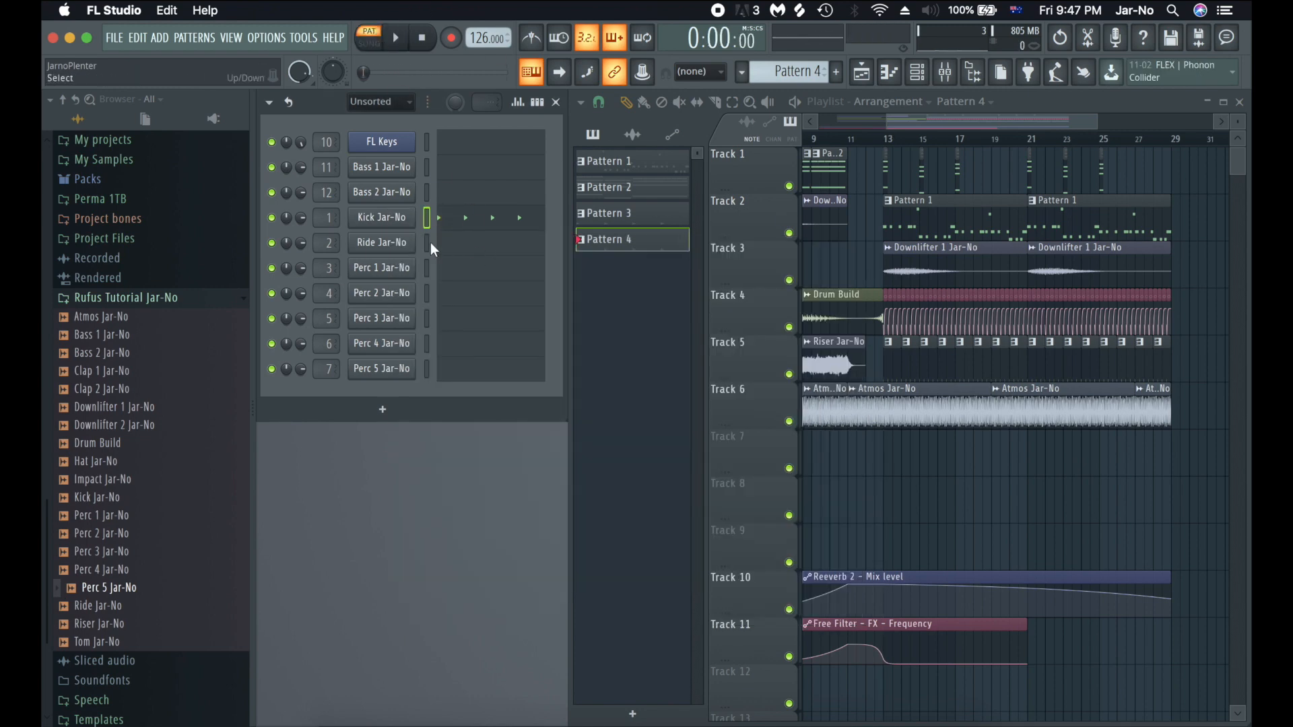
- Inspect the Kick notes of Pattern 4 in the piano roll and audition the kick, ride and percussion pattern
key(q)
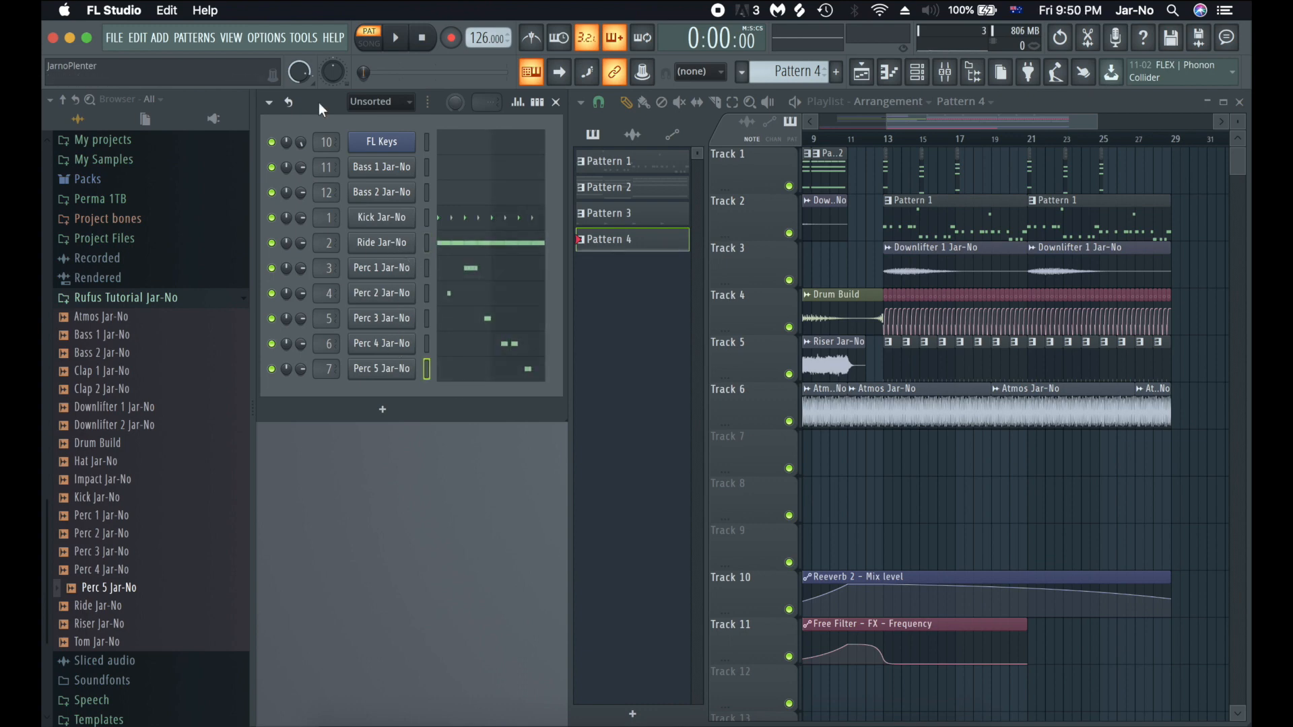
click(510, 227)
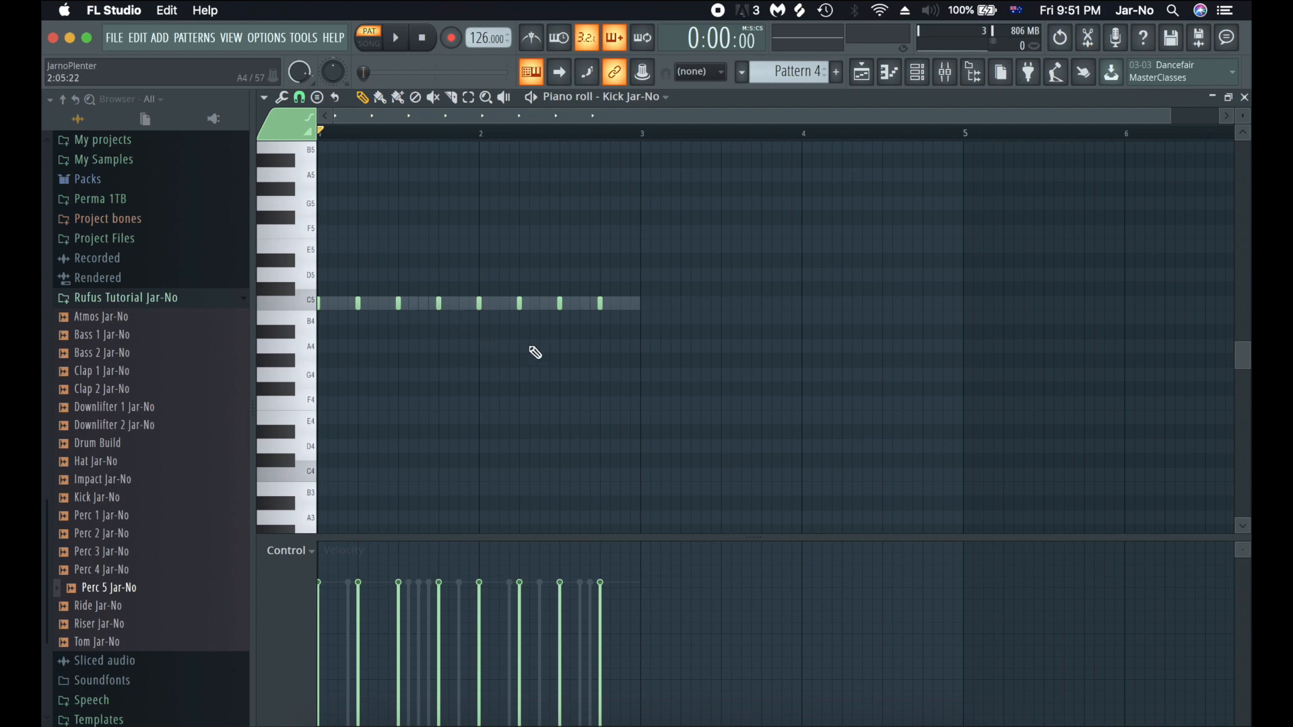
key(F7)
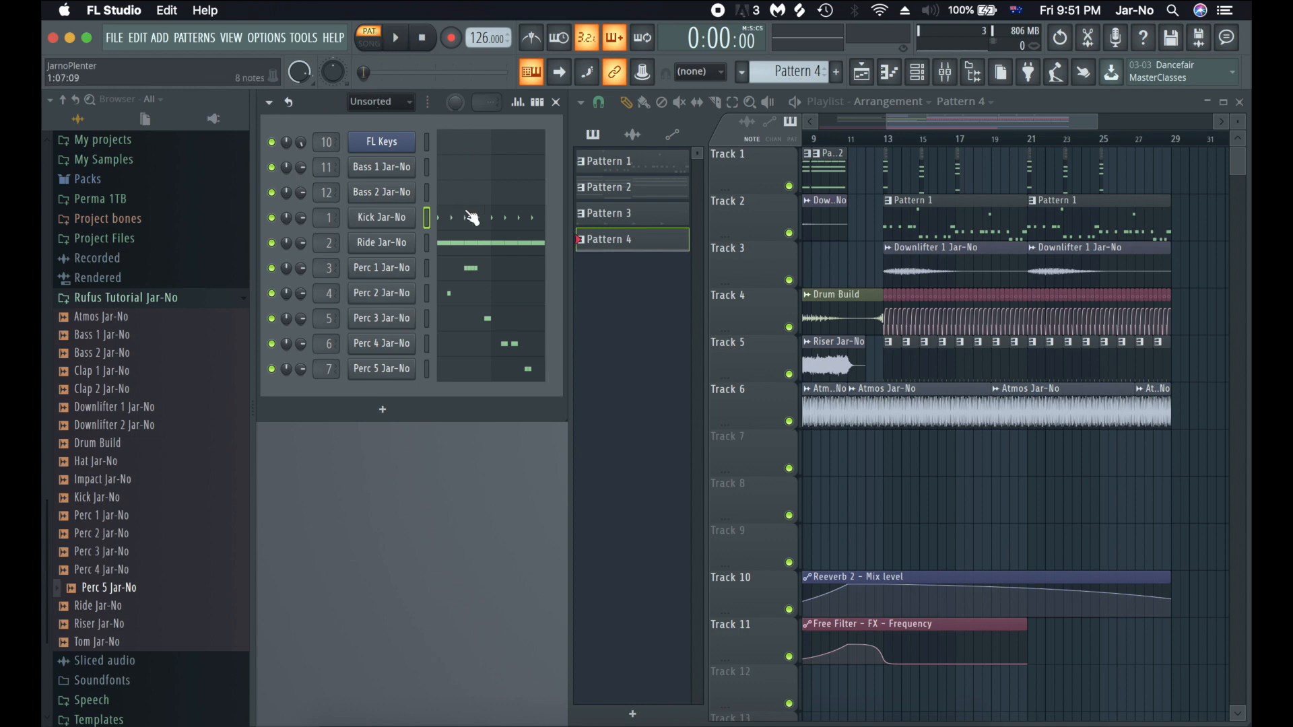
key(space)
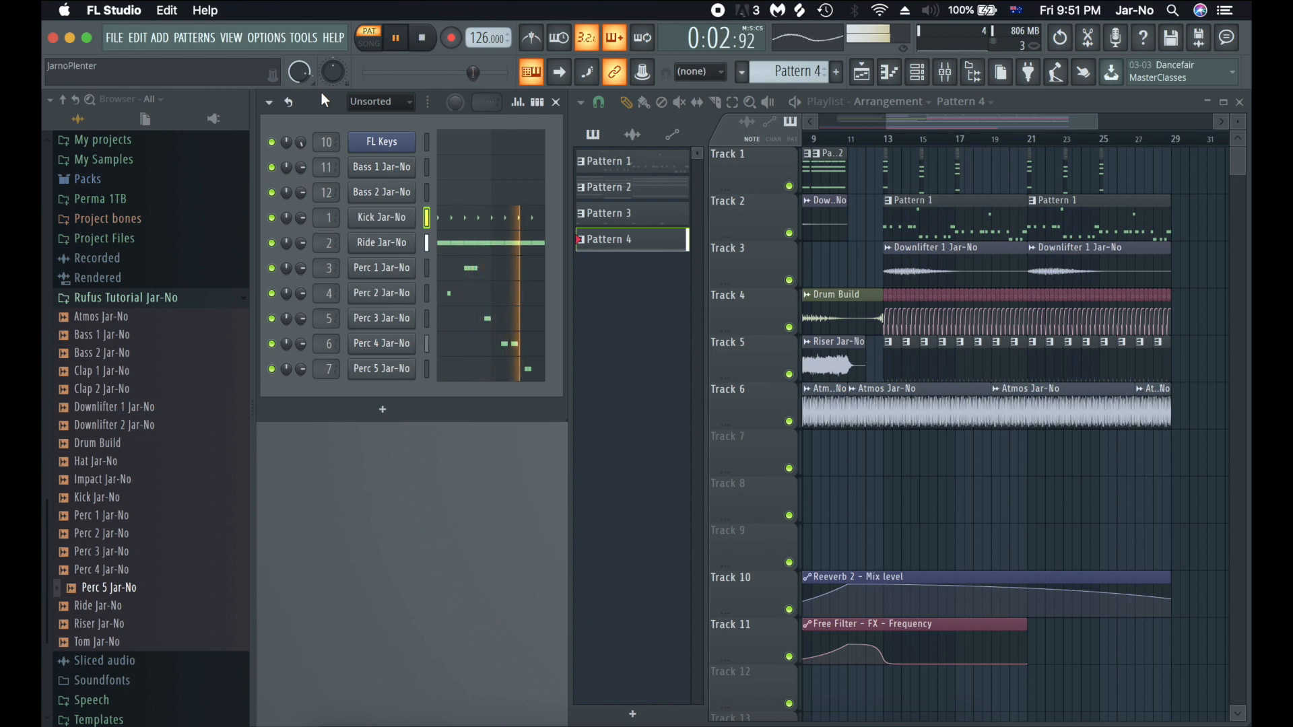
key(space)
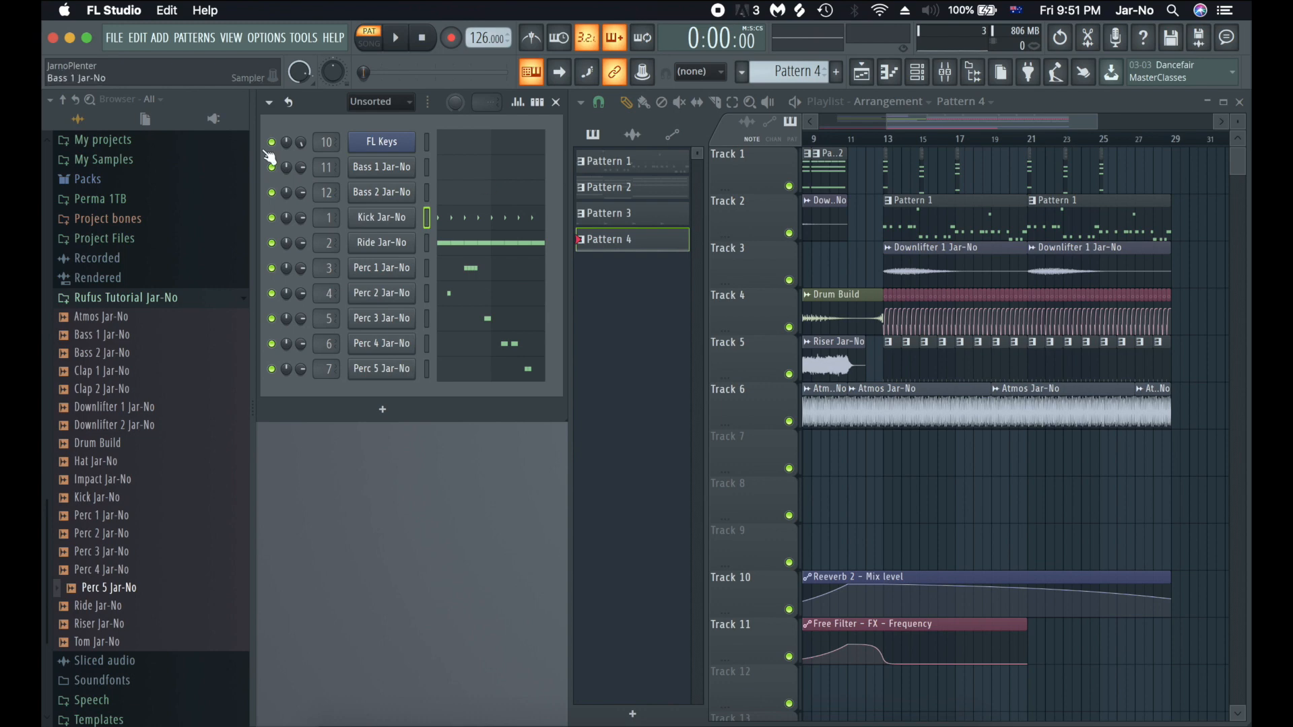
- Collapse the browser folders, lower the Ride Jar-No mixer track's volume and check its level during playback
click(63, 100)
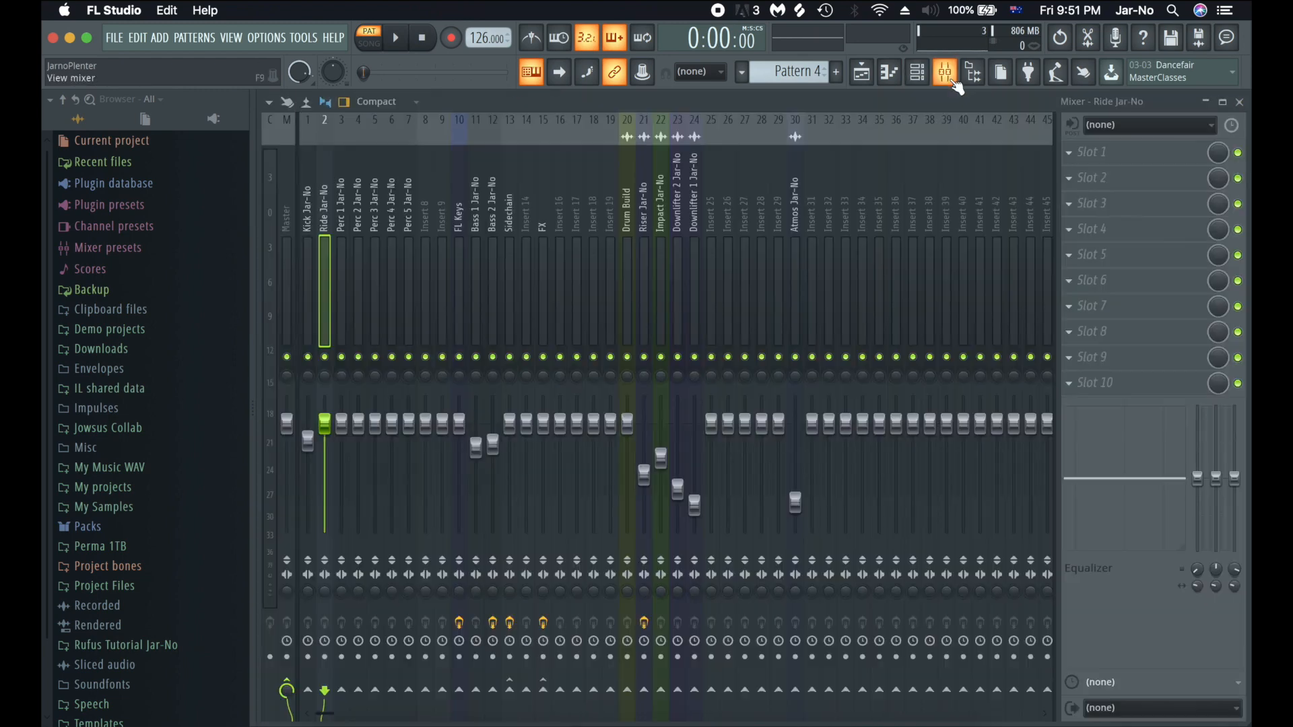
click(945, 72)
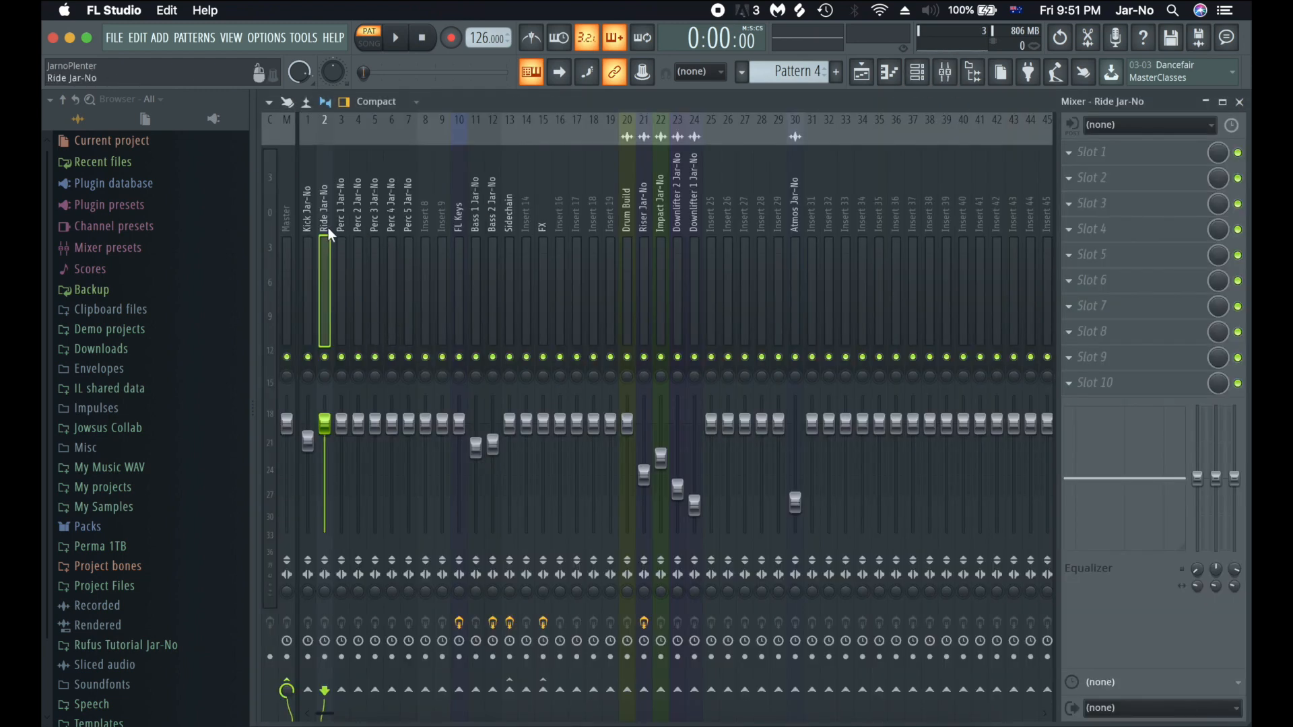
drag(325, 423, 324, 470)
key(space)
key(space)
key(F9)
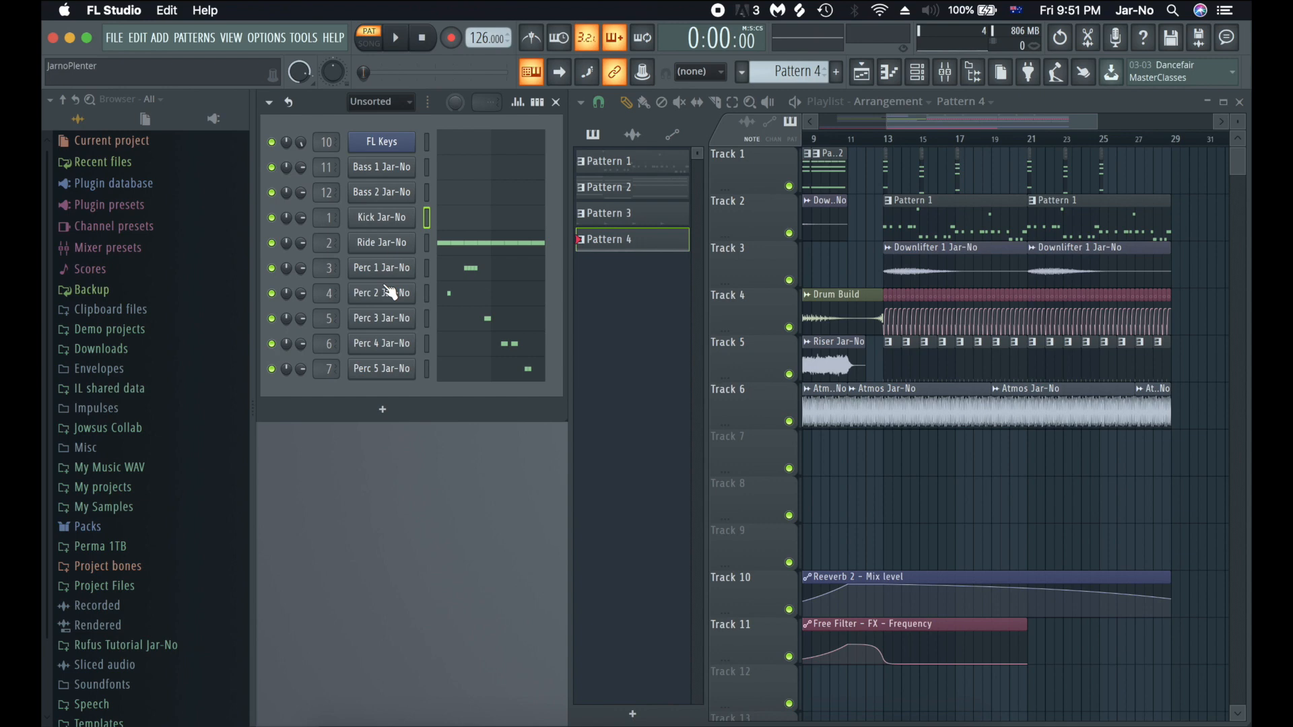
- Refill the emptied Kick channel in Pattern 4 with a hit every 4 steps and audition it with the ride
right_click(384, 221)
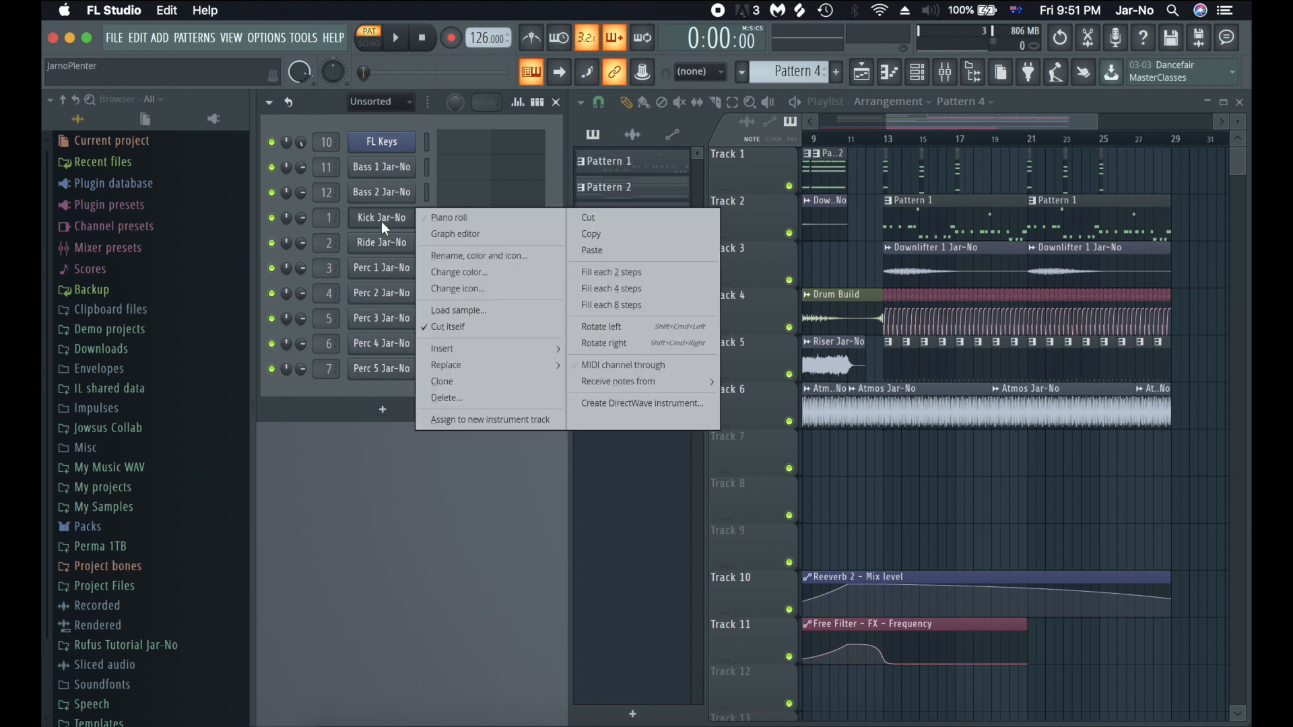
click(623, 290)
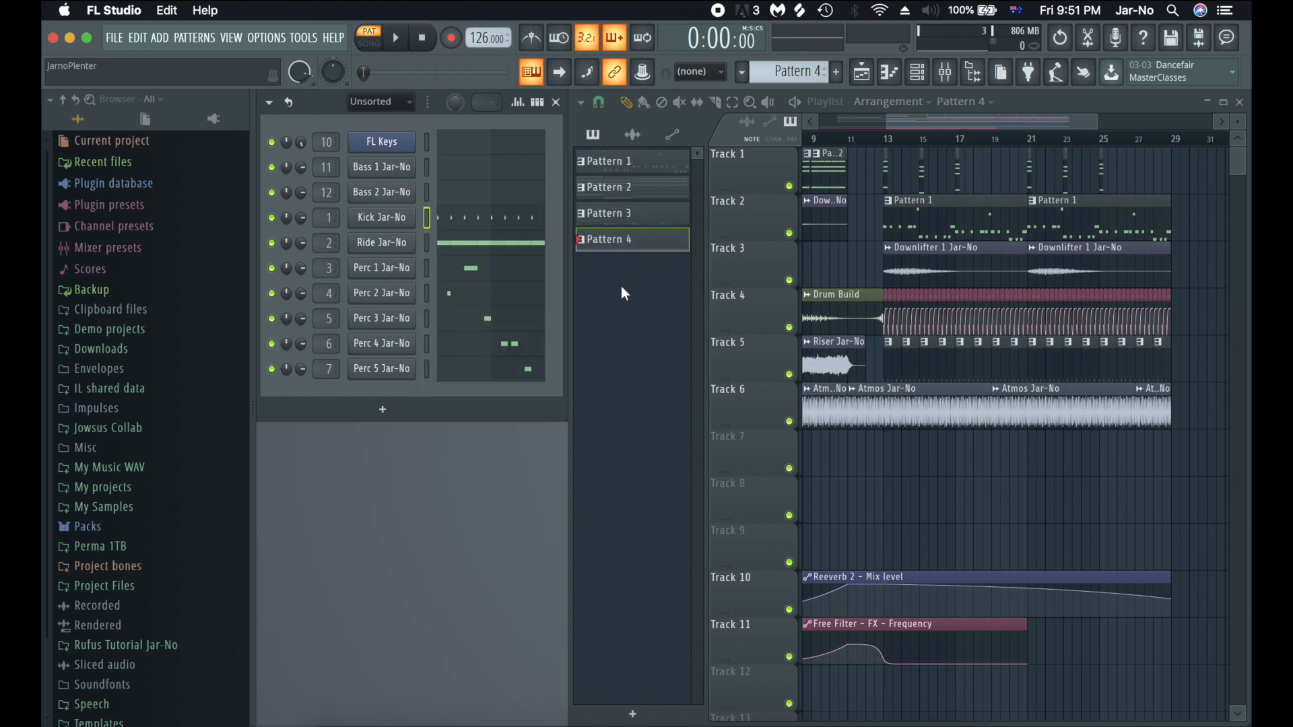
key(space)
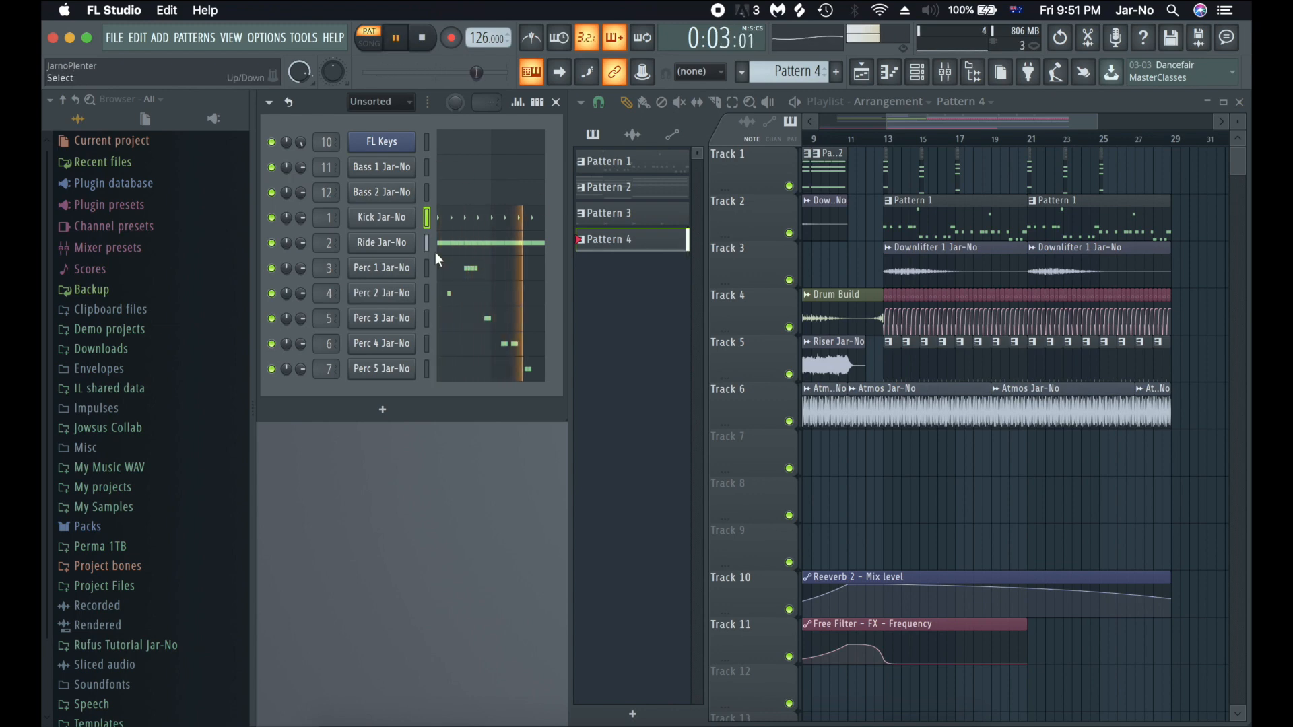
key(space)
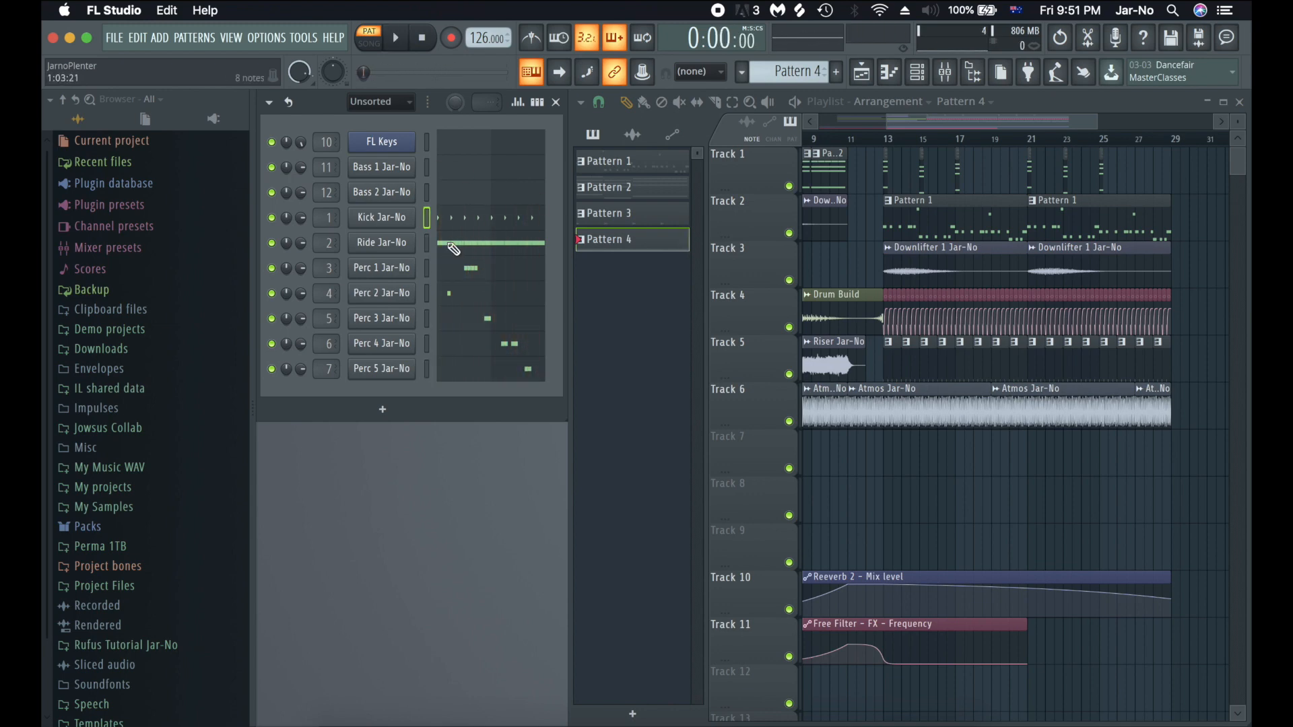
- Pan the eight Ride notes alternately right and left, starting with about 39% right, and audition the result
click(448, 251)
click(286, 556)
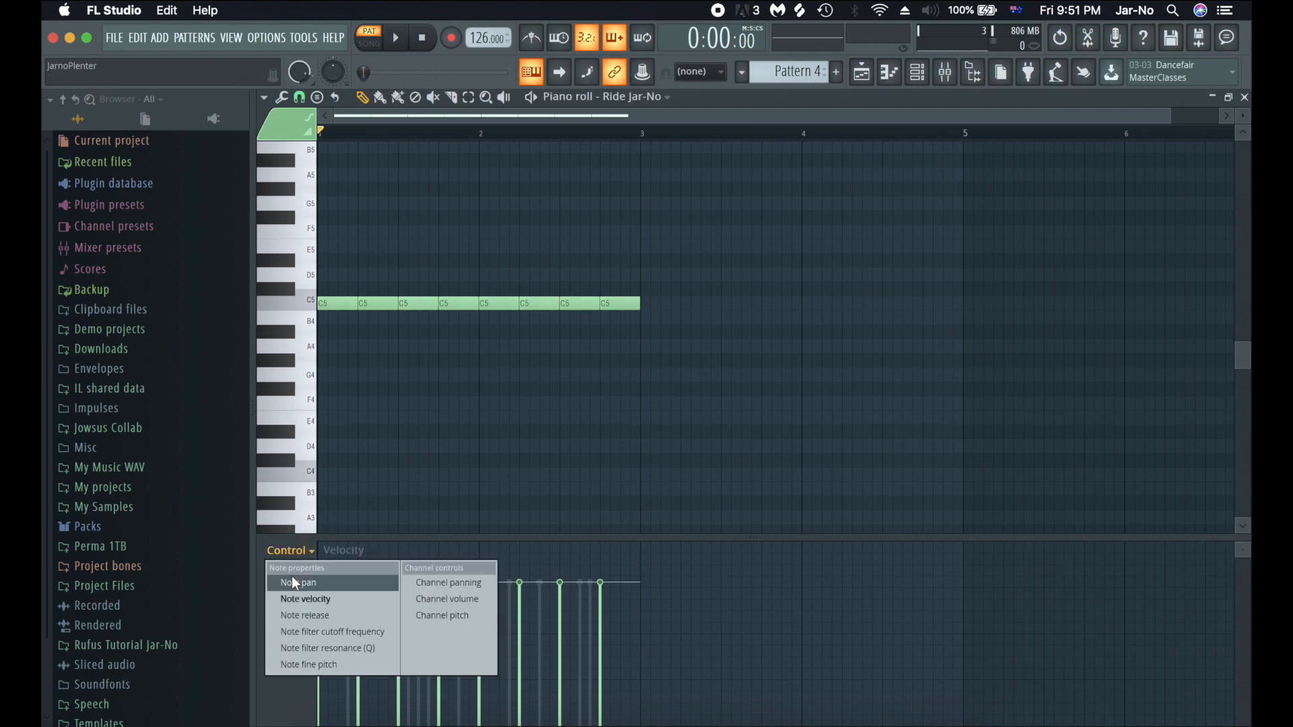
click(292, 578)
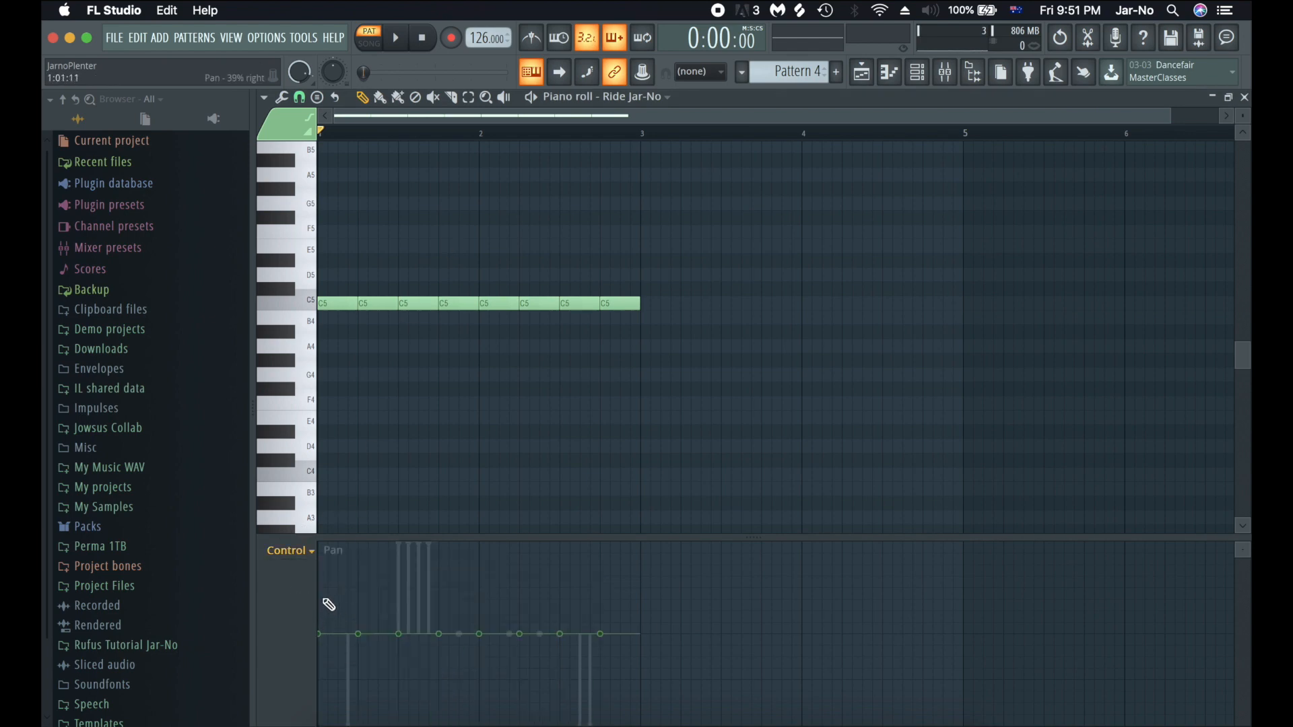
click(324, 600)
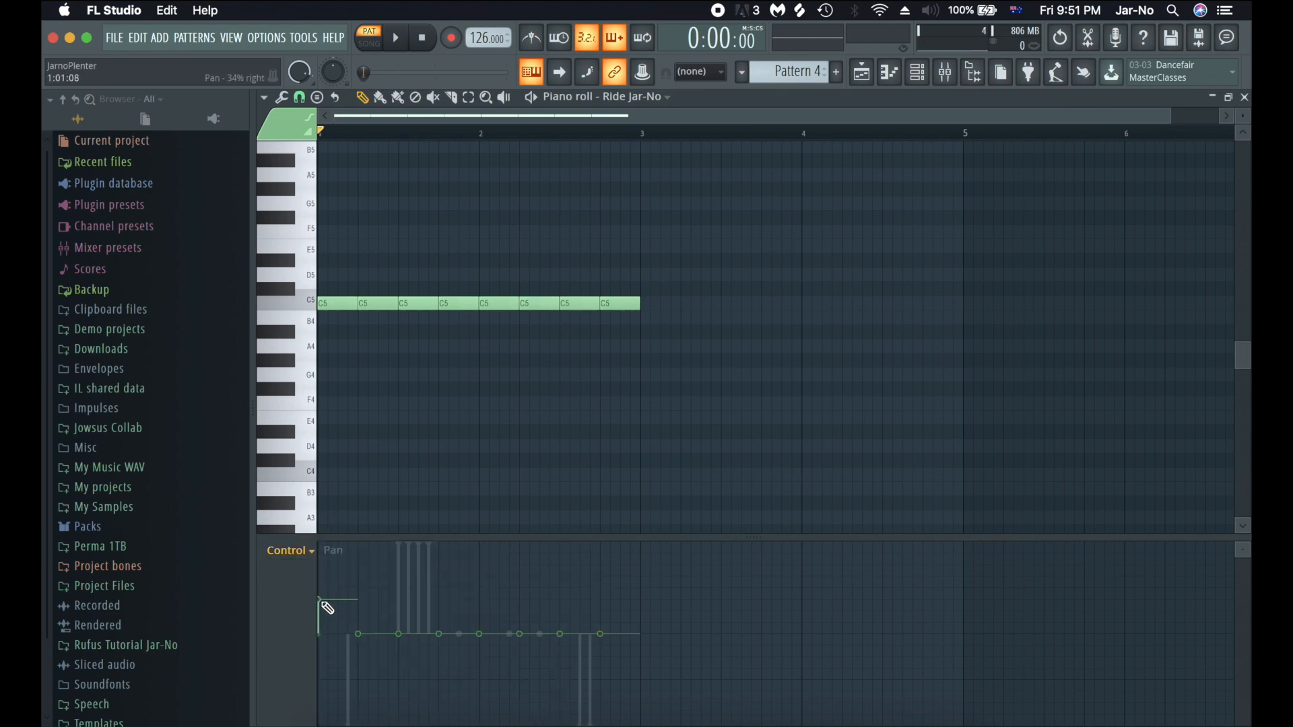
click(367, 671)
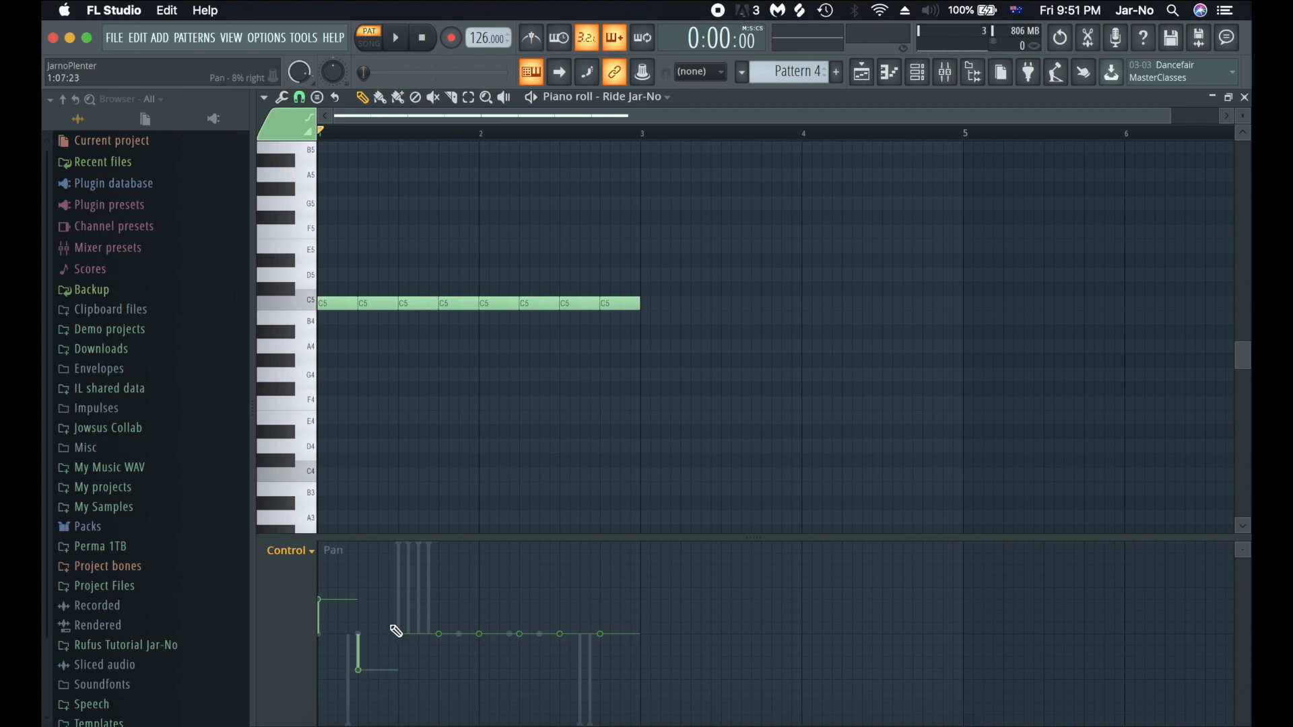
click(449, 672)
click(495, 598)
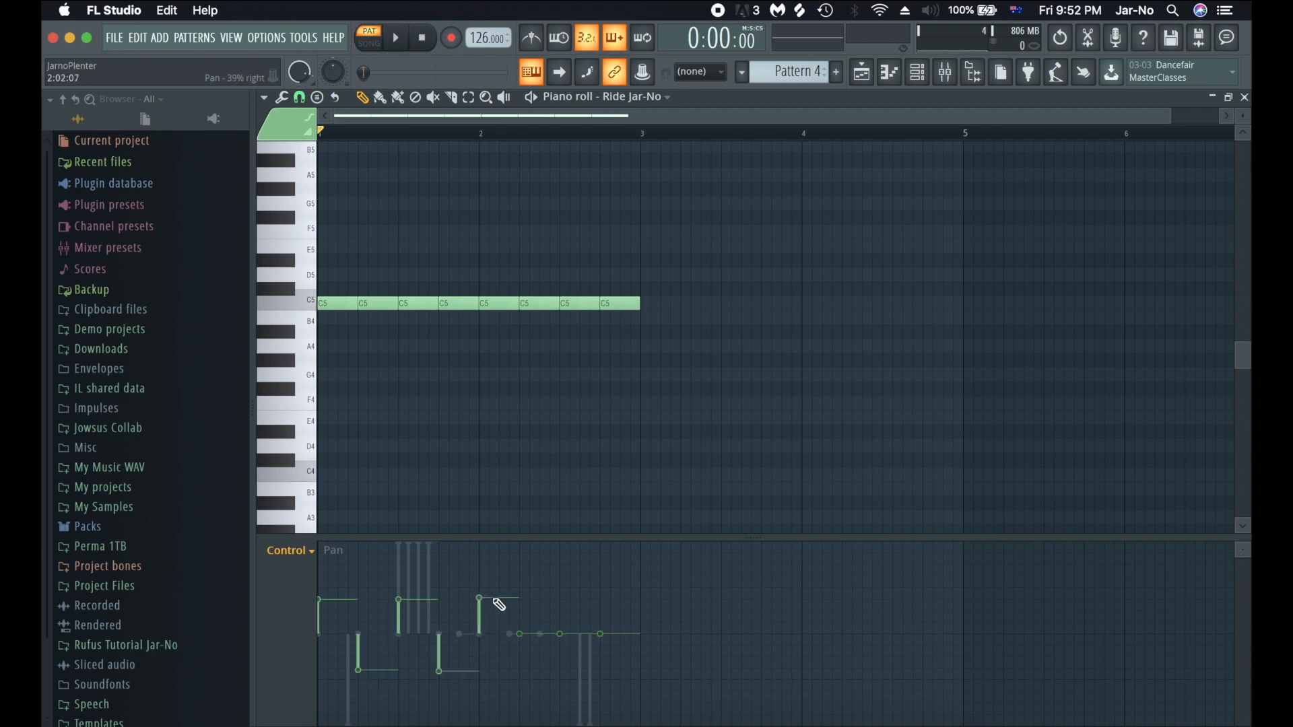
click(530, 673)
click(572, 602)
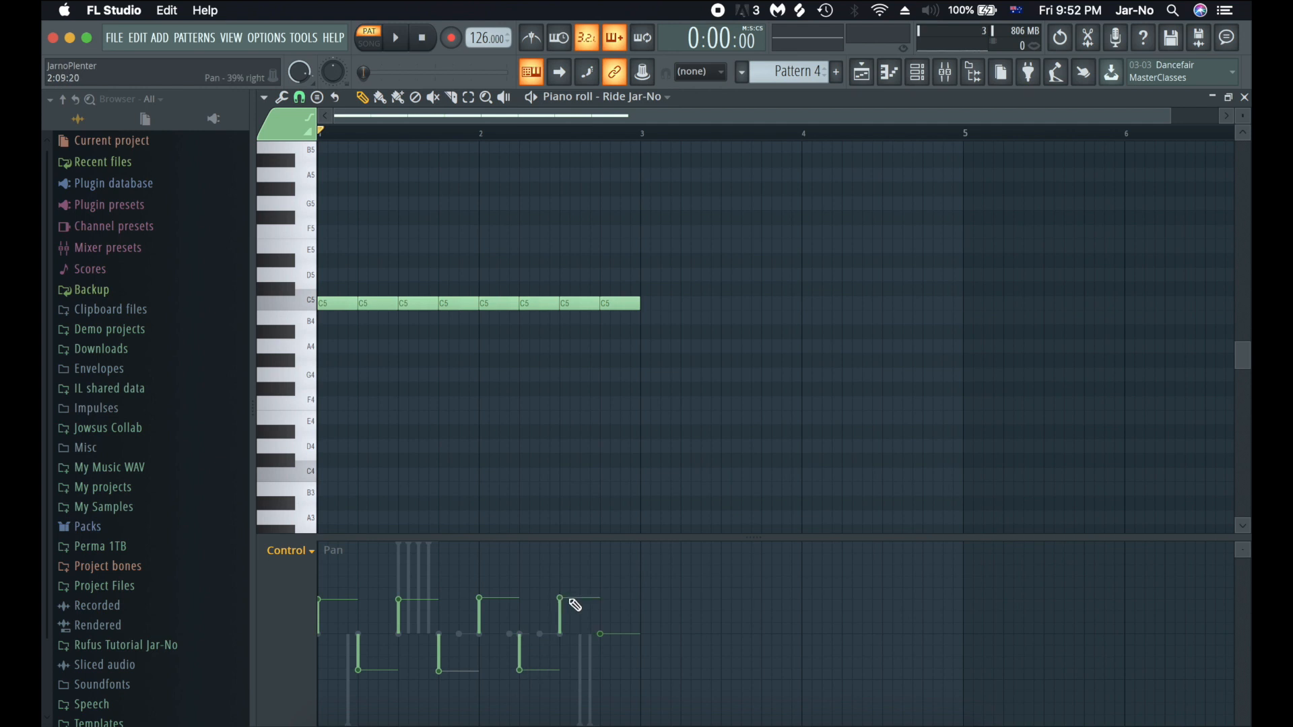
click(617, 674)
key(space)
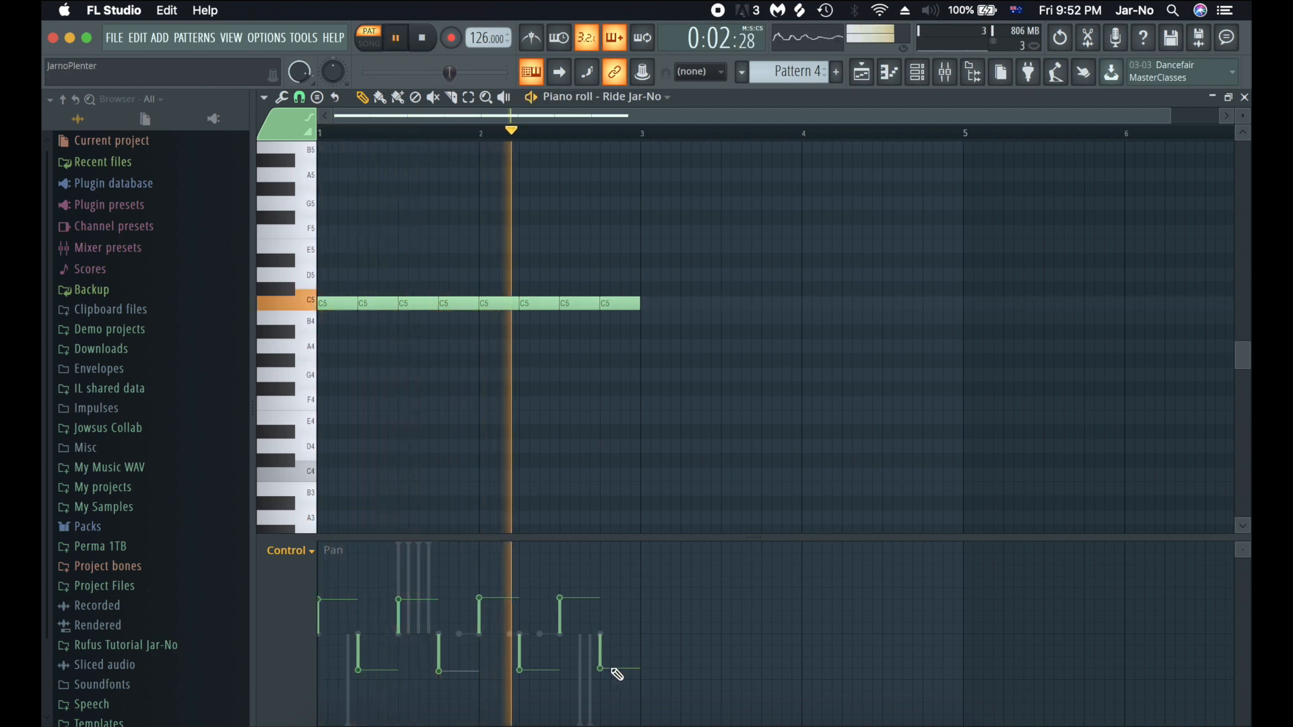
key(space)
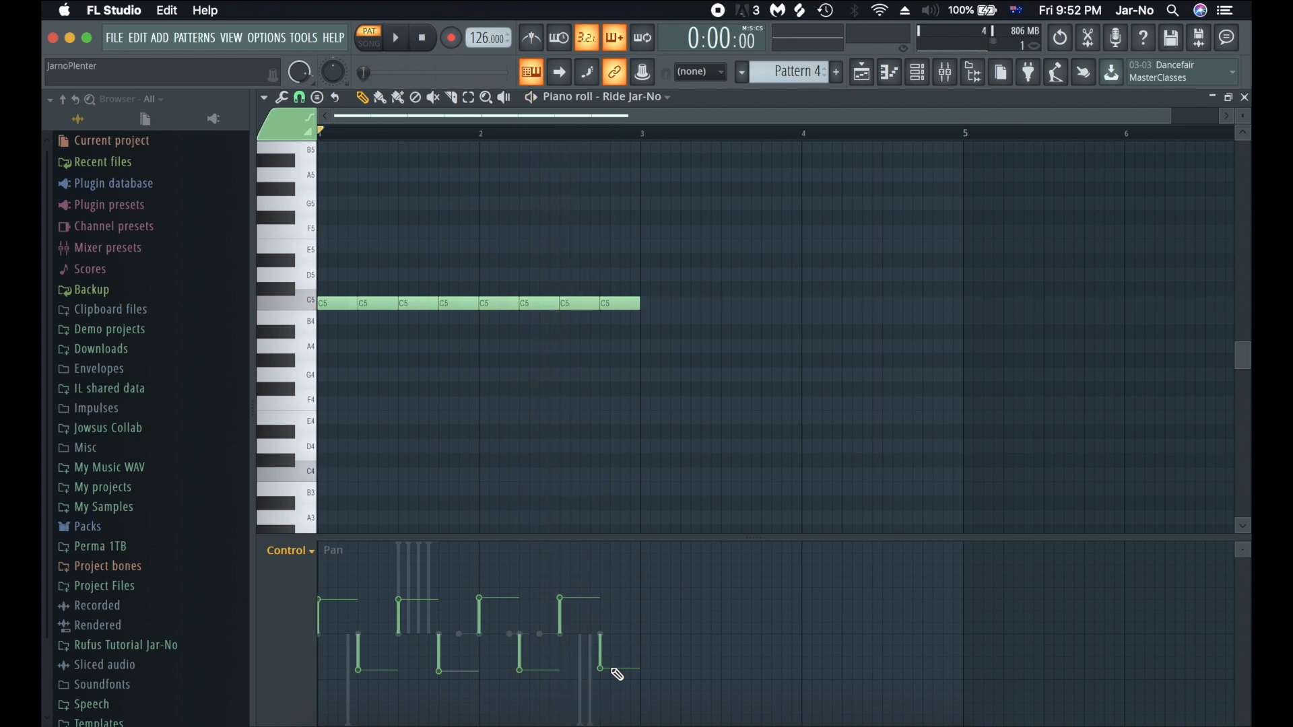
key(F7)
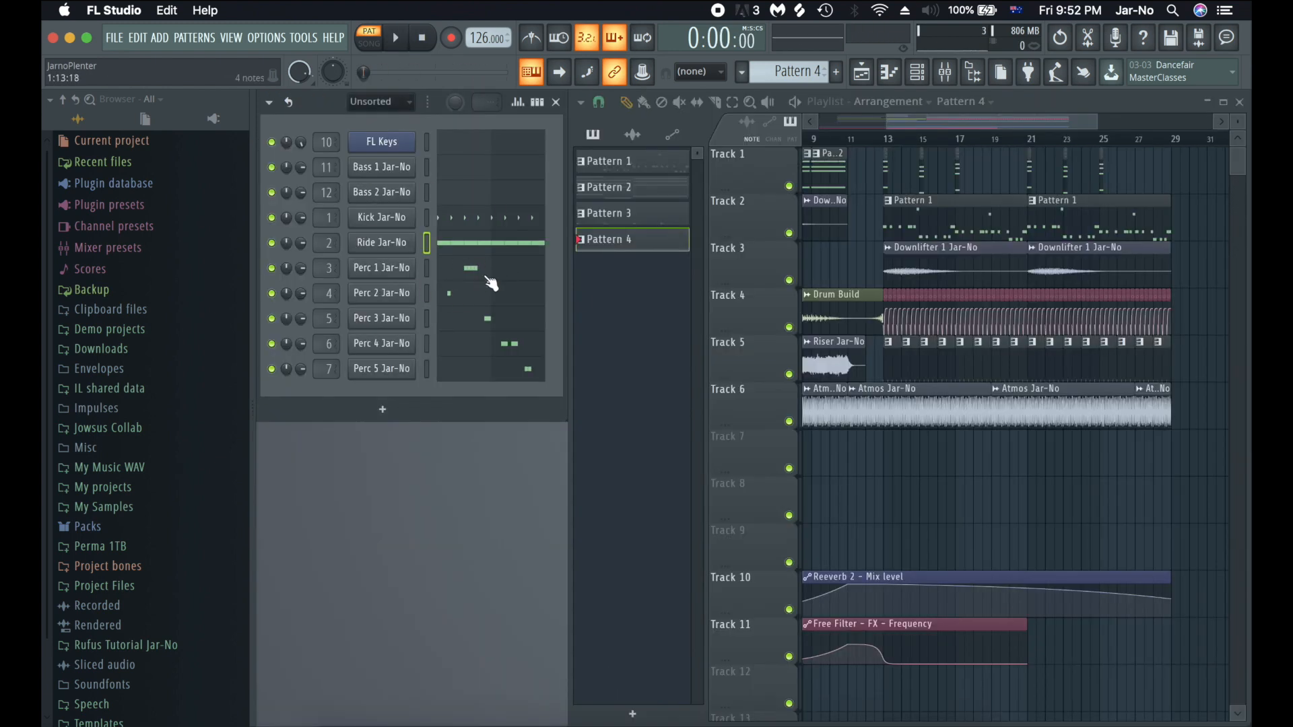
- Examine the four Perc 1 notes and their note pan in the piano roll, auditioning the pattern
click(445, 270)
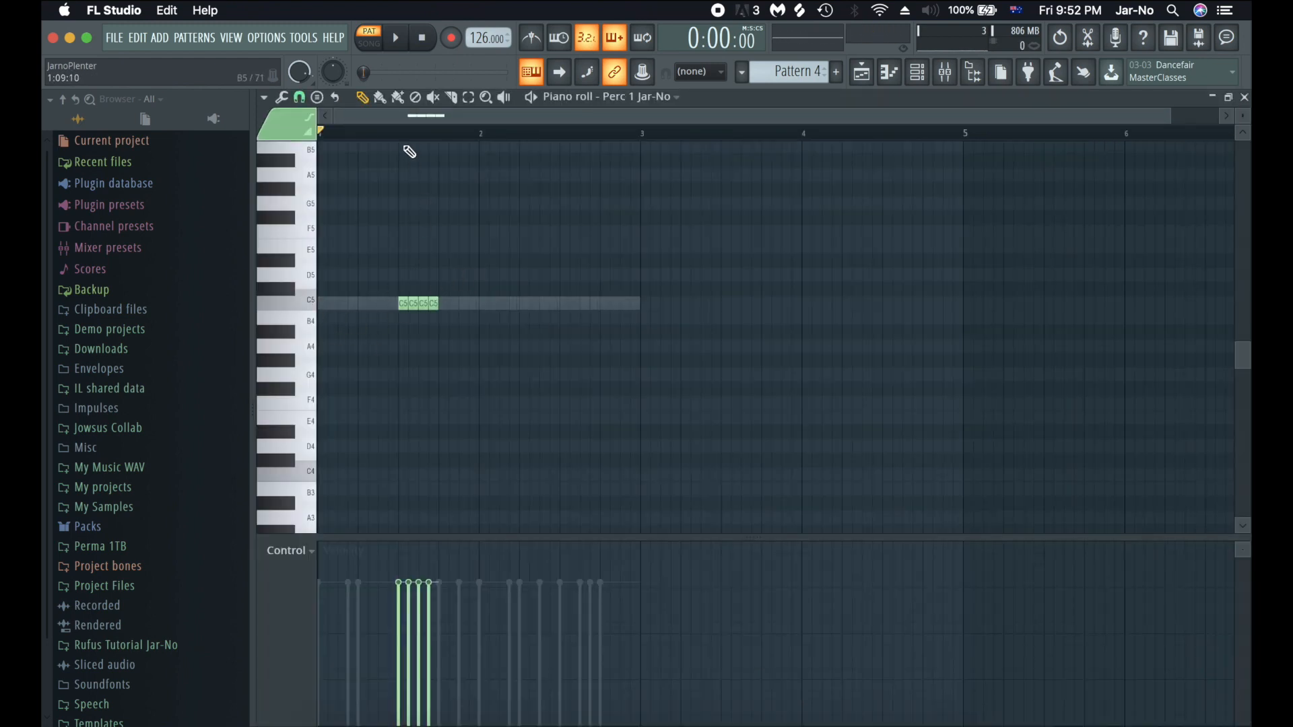
scroll(413, 134, up, 3)
scroll(481, 214, left, 3)
key(space)
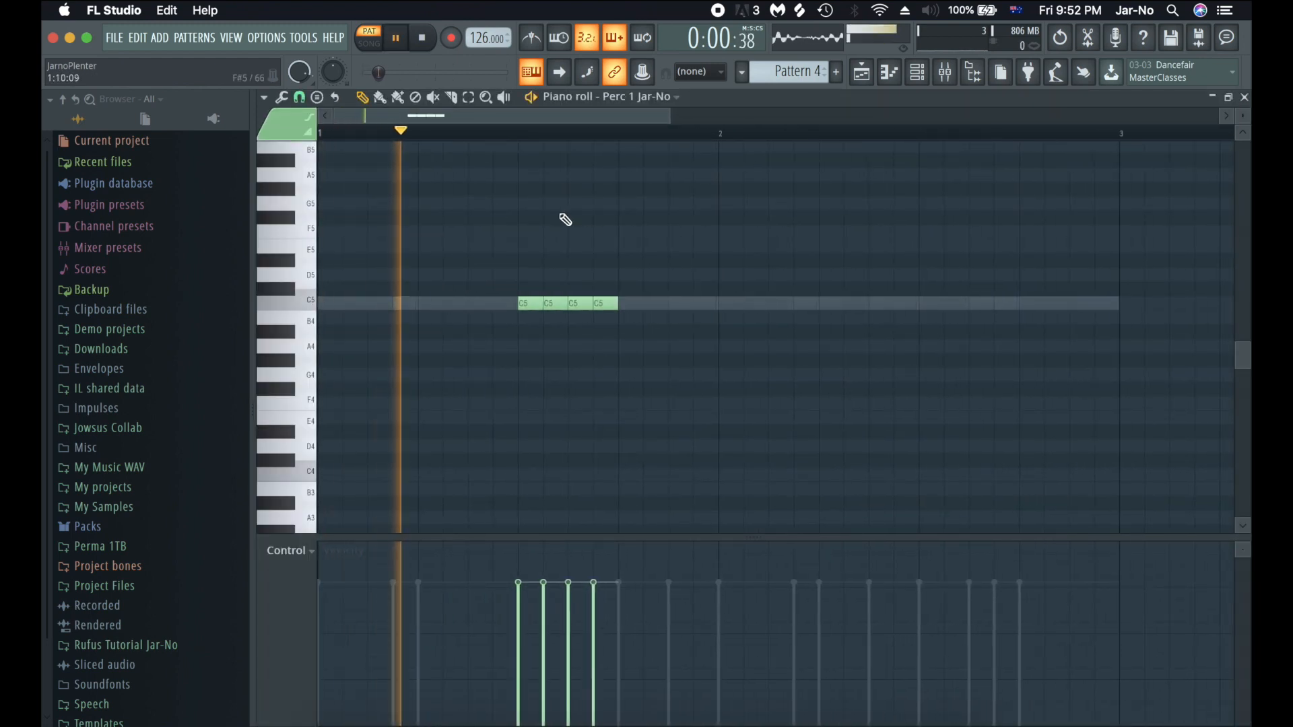
key(space)
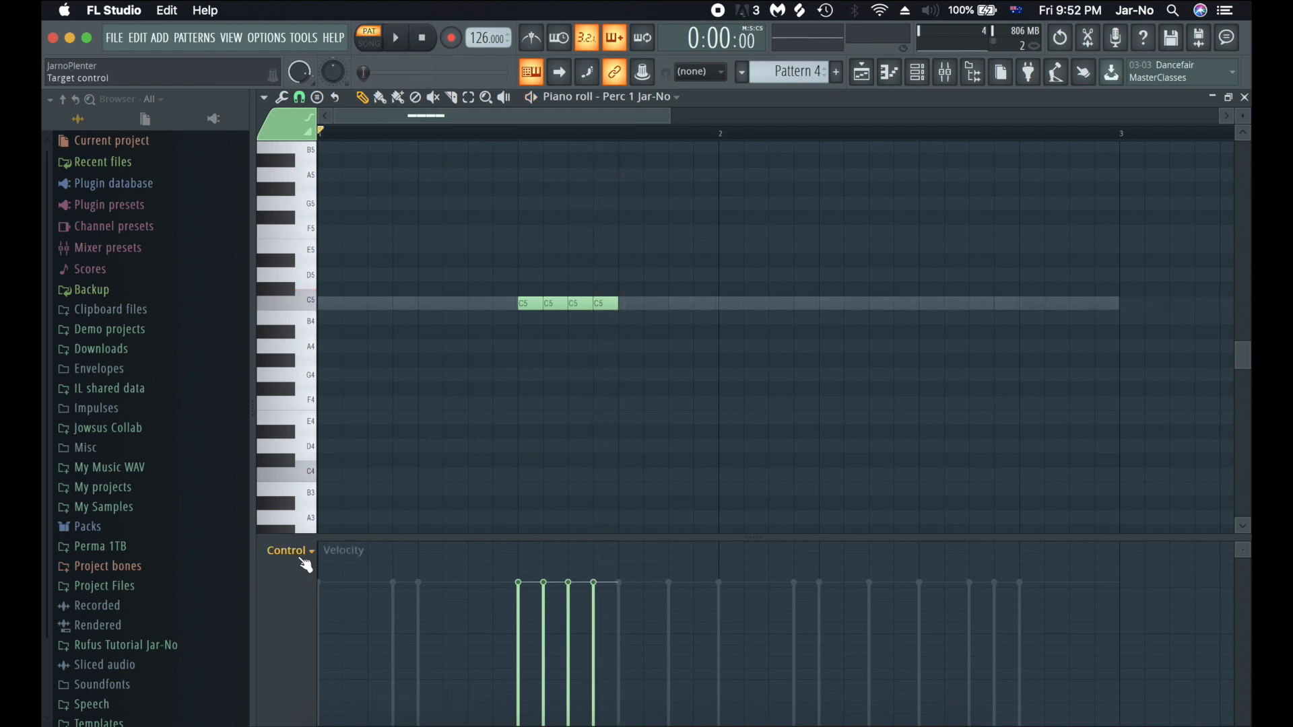
click(300, 557)
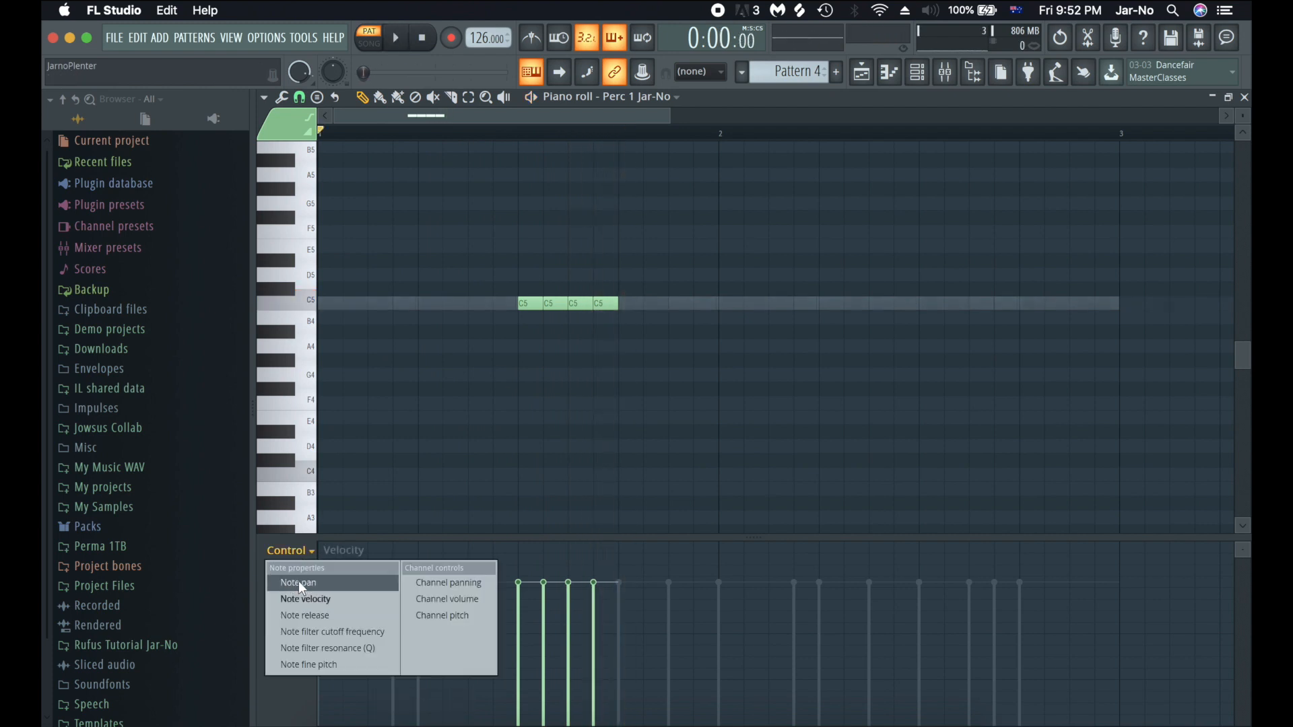
click(298, 583)
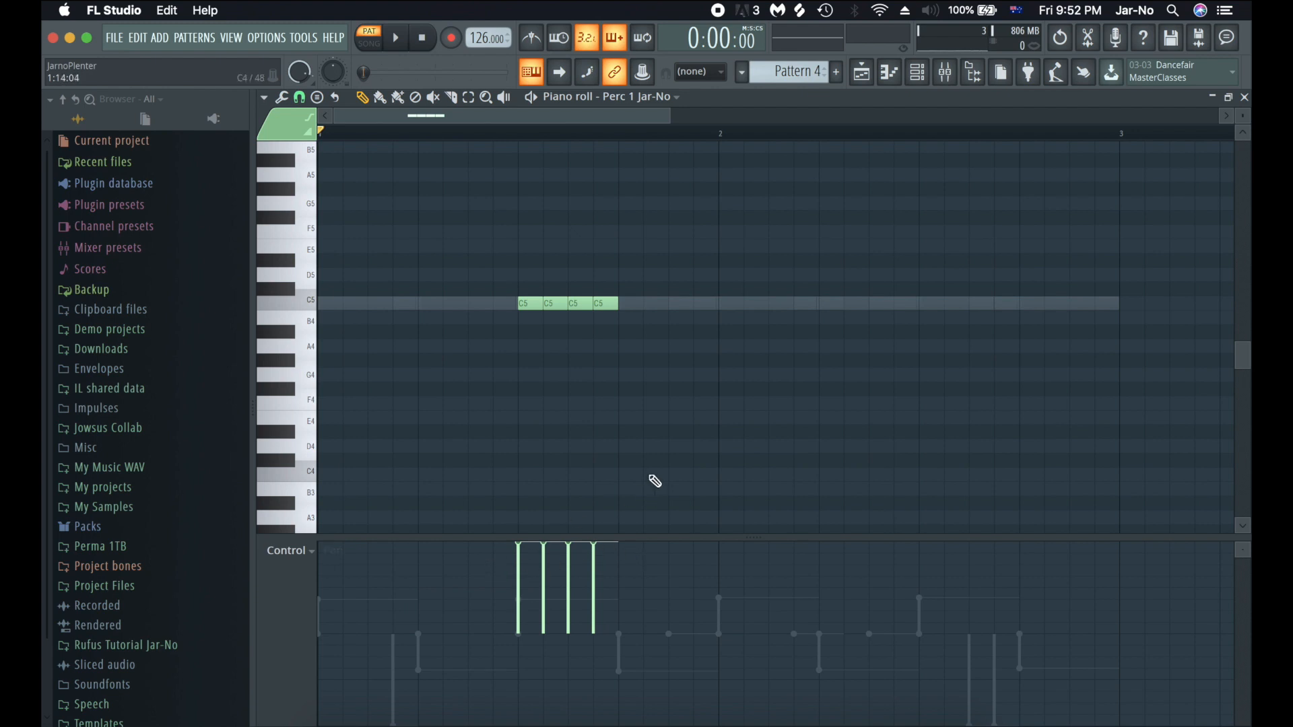
key(space)
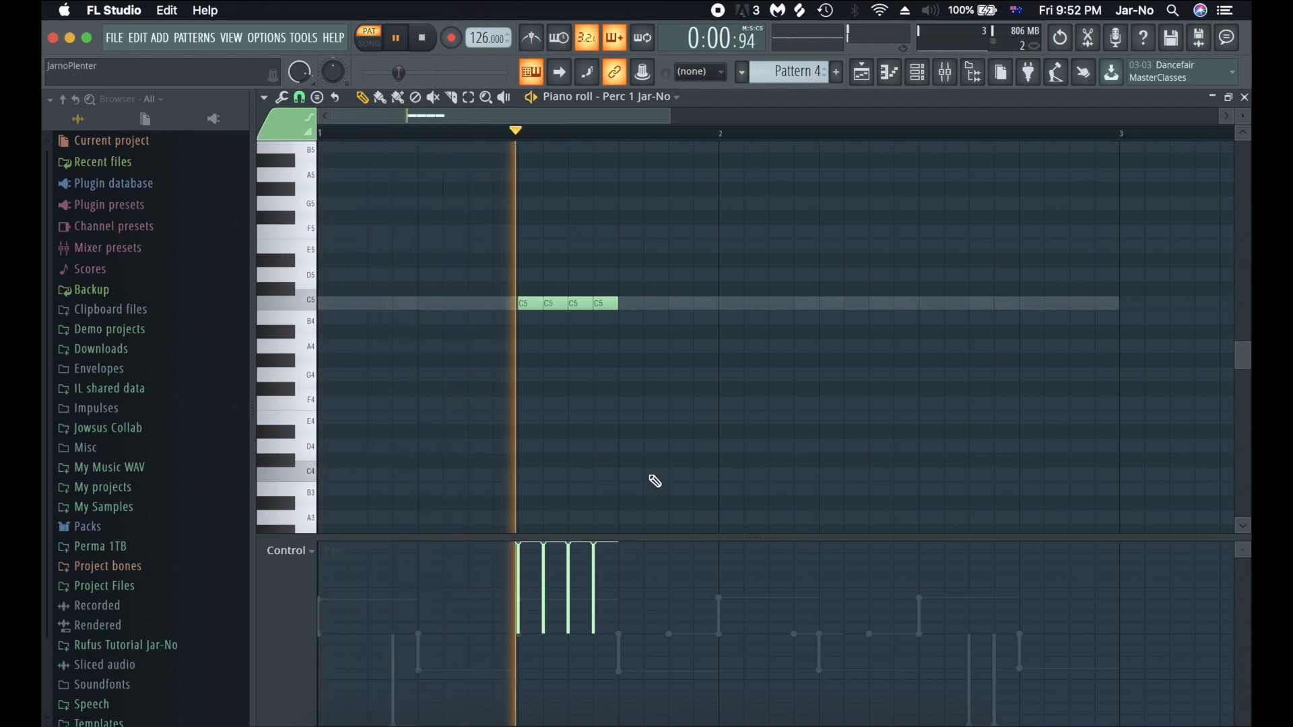
key(space)
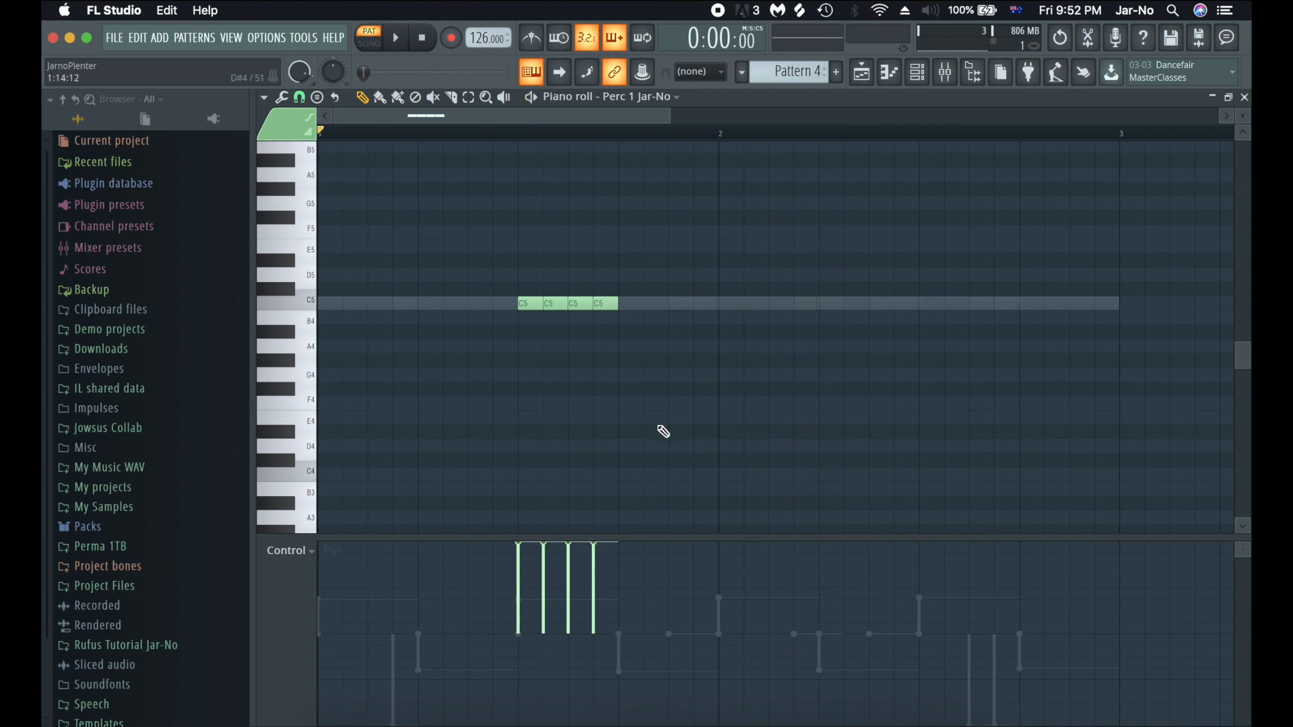
key(F7)
- Lower the Perc 1 Jar-No mixer track's volume to about -7.0 dB while Pattern 4 plays
click(944, 72)
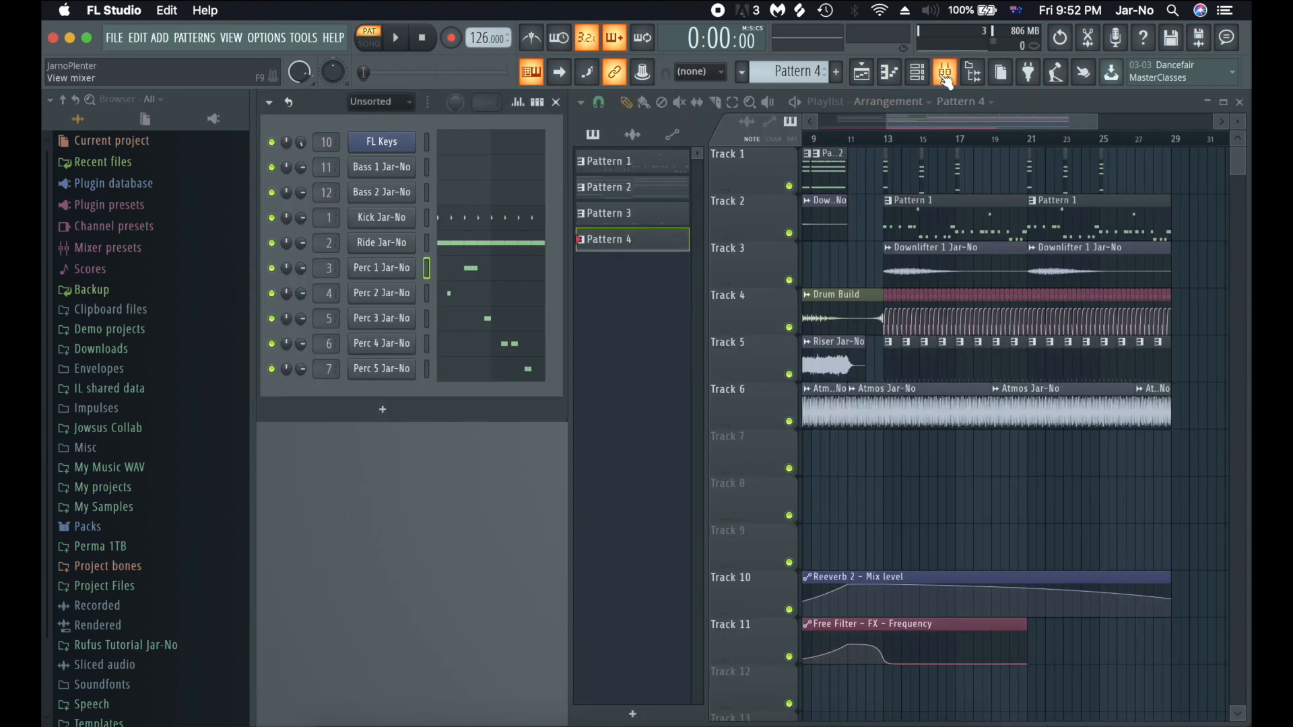
key(space)
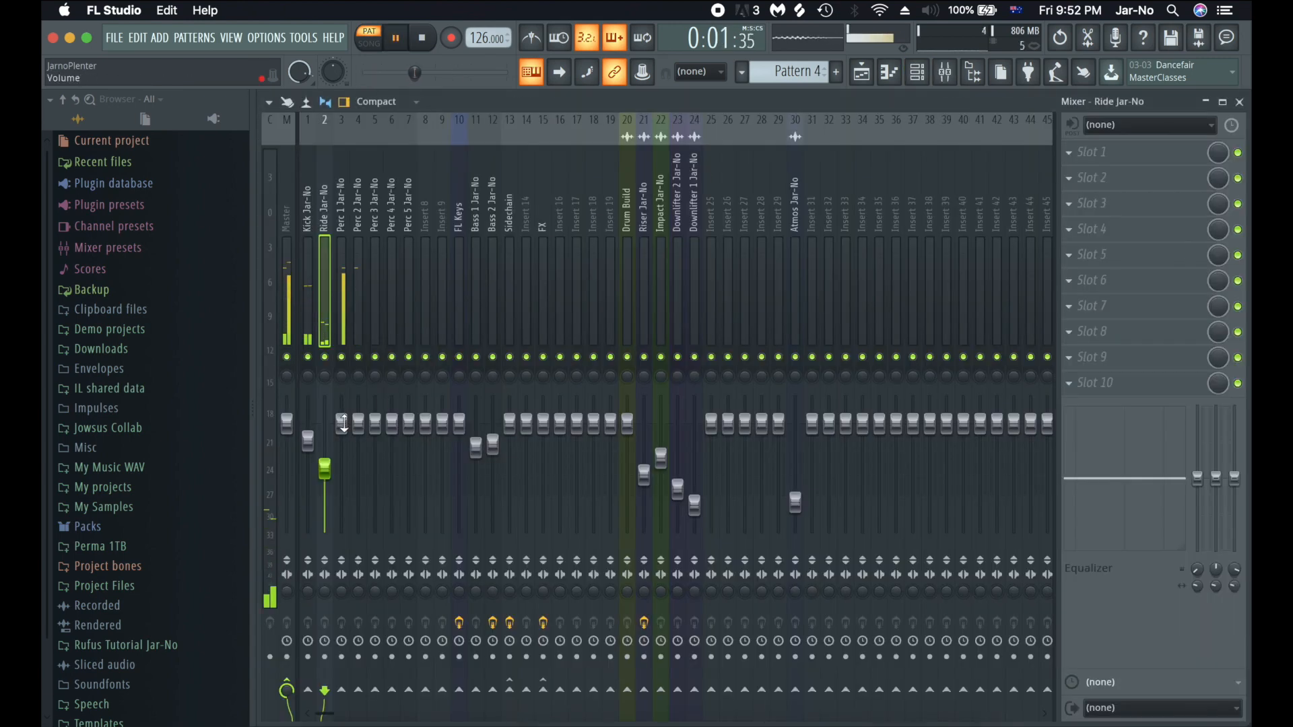
drag(341, 423, 341, 459)
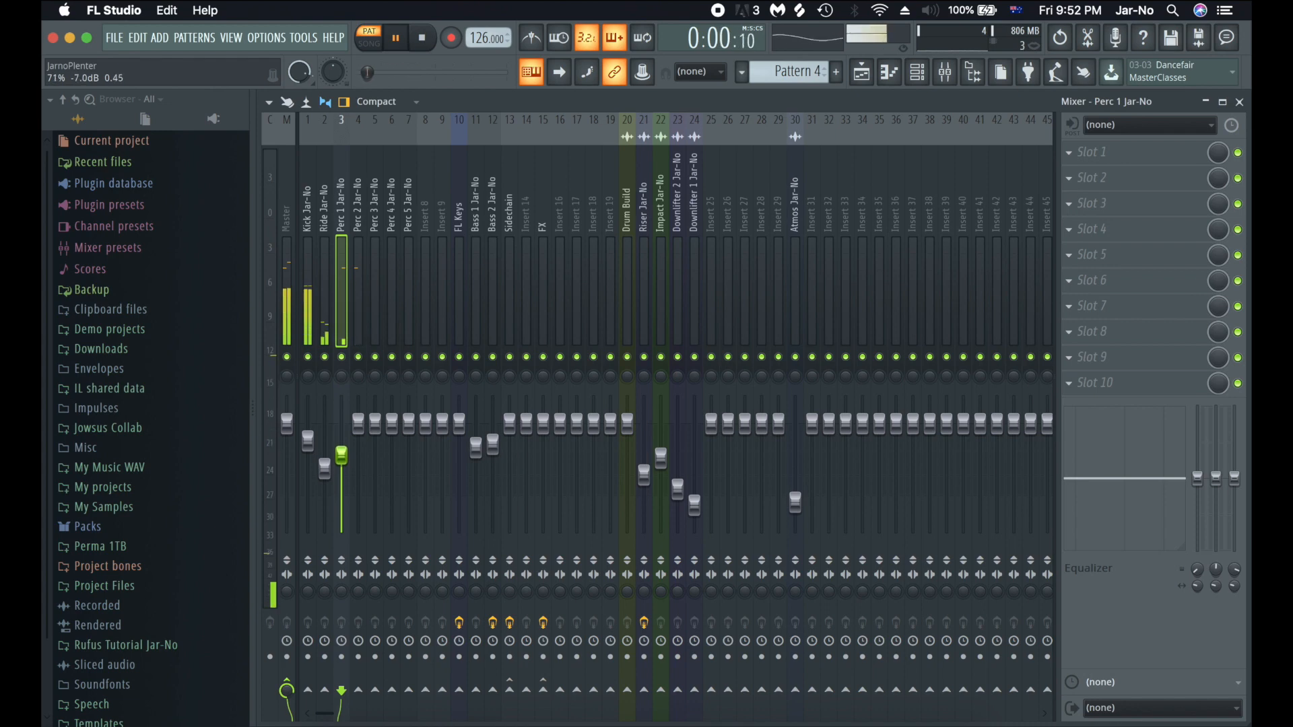
key(space)
key(F9)
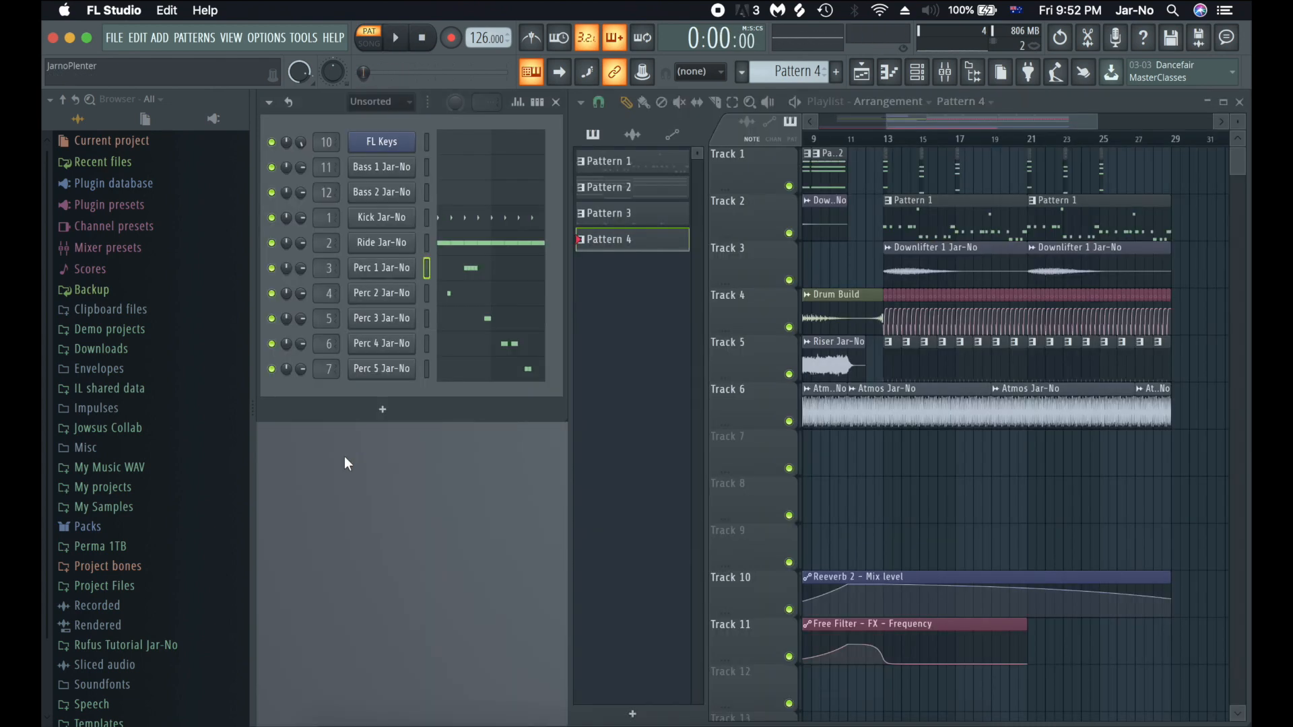
- Examine the note pan of the Perc 2 note in the piano roll
click(450, 293)
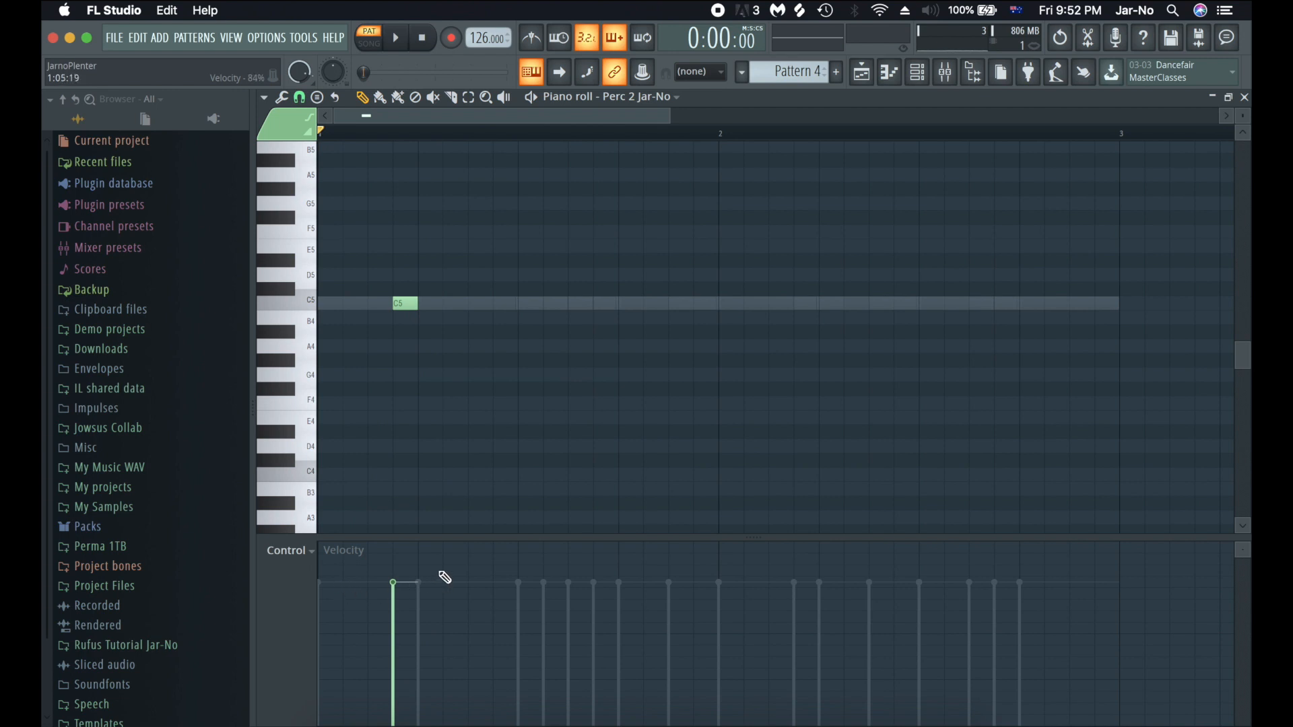
click(296, 552)
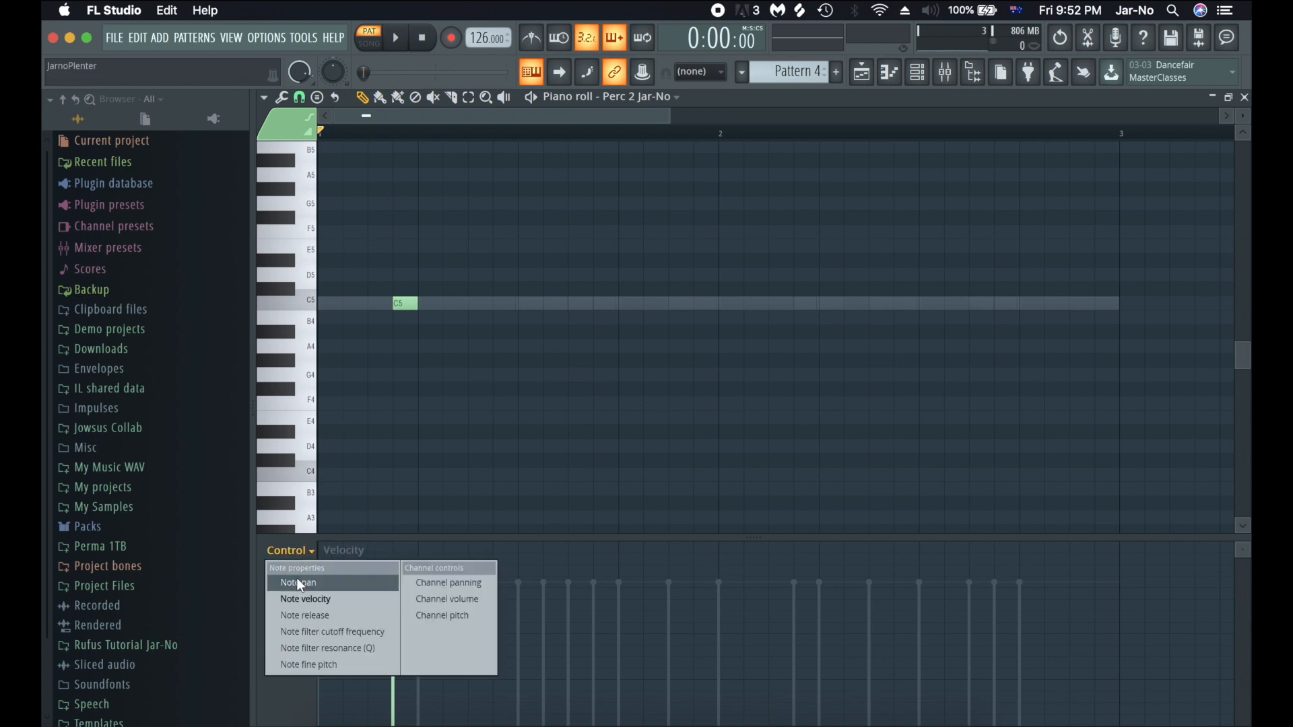
click(298, 583)
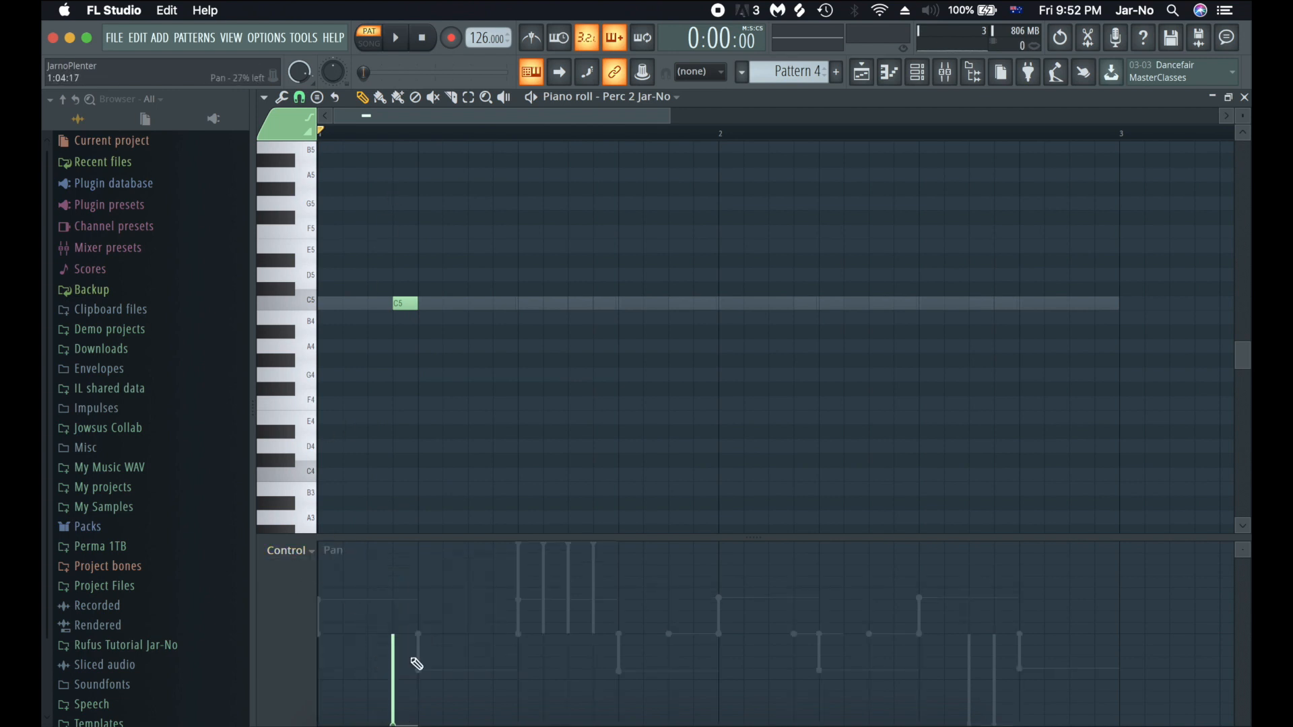
- Lower the Perc 2 mixer track's volume to about -11.9 dB and audition Pattern 4
key(F7)
click(945, 72)
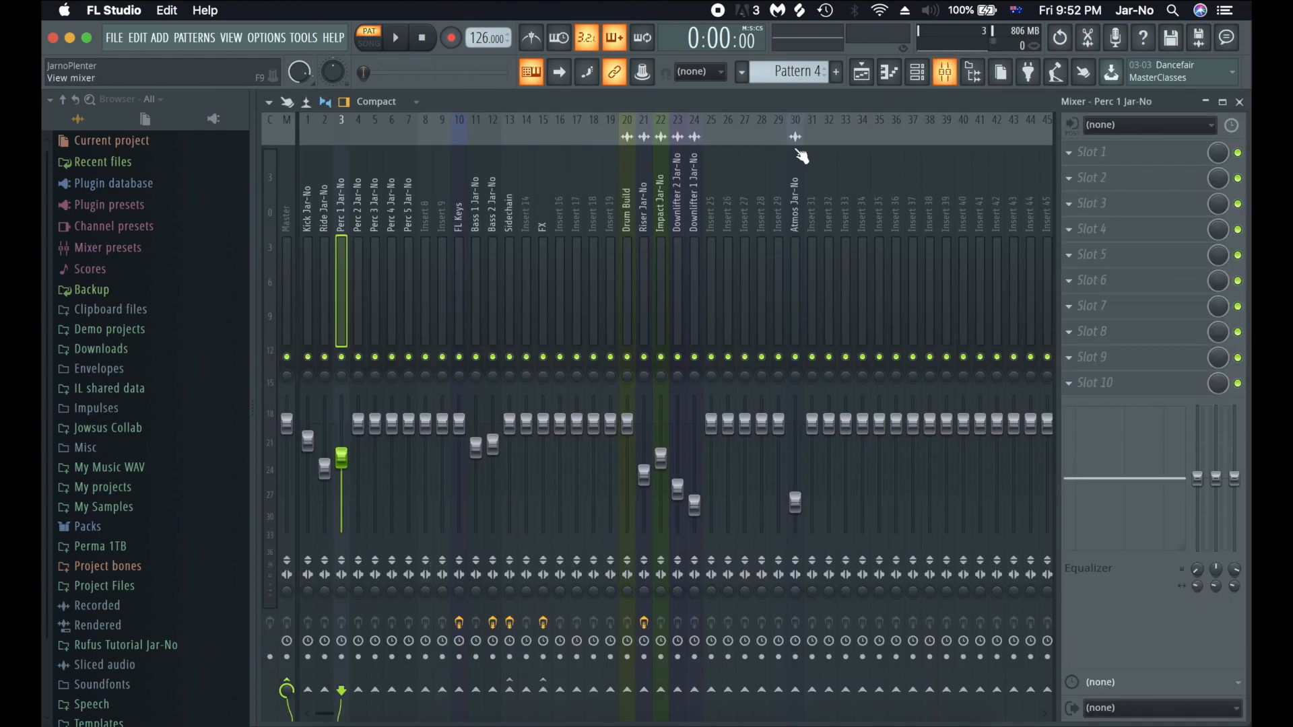
drag(359, 425, 359, 475)
key(space)
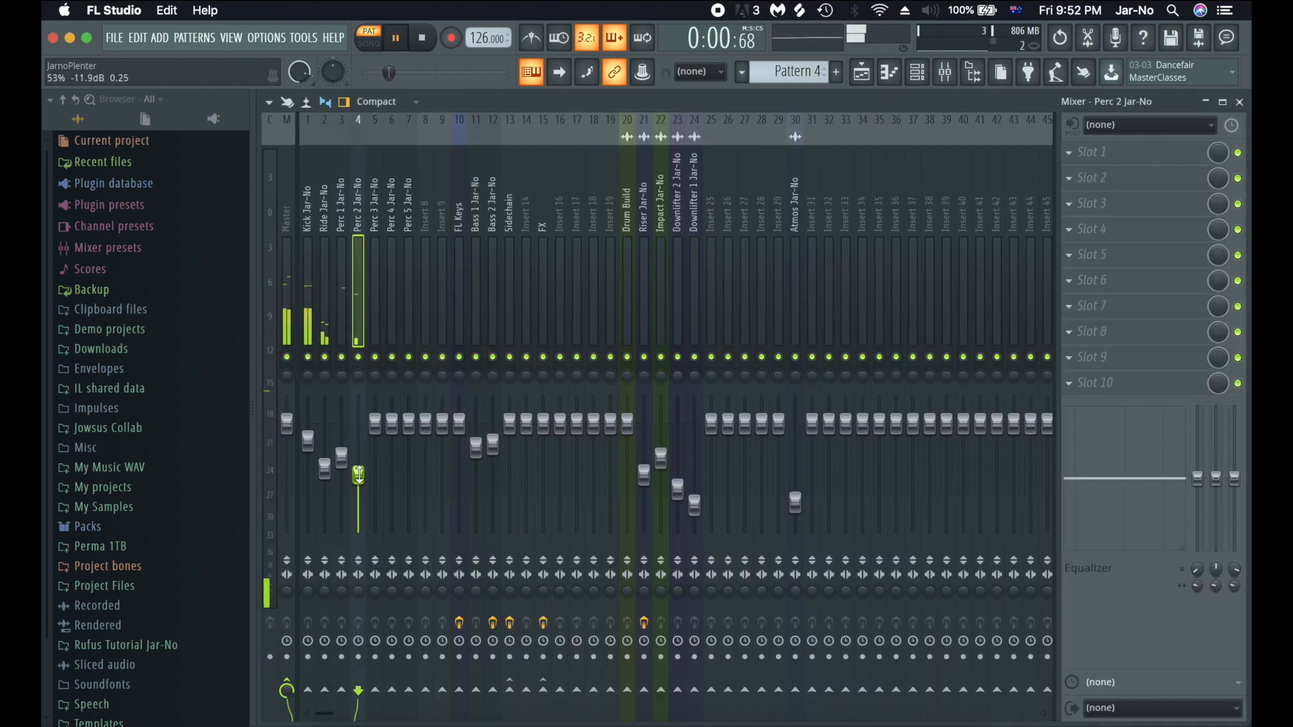
- Lower the Perc 1 mixer track's volume to about -10.2 dB, audition the pattern and return to the channel rack
click(344, 453)
key(space)
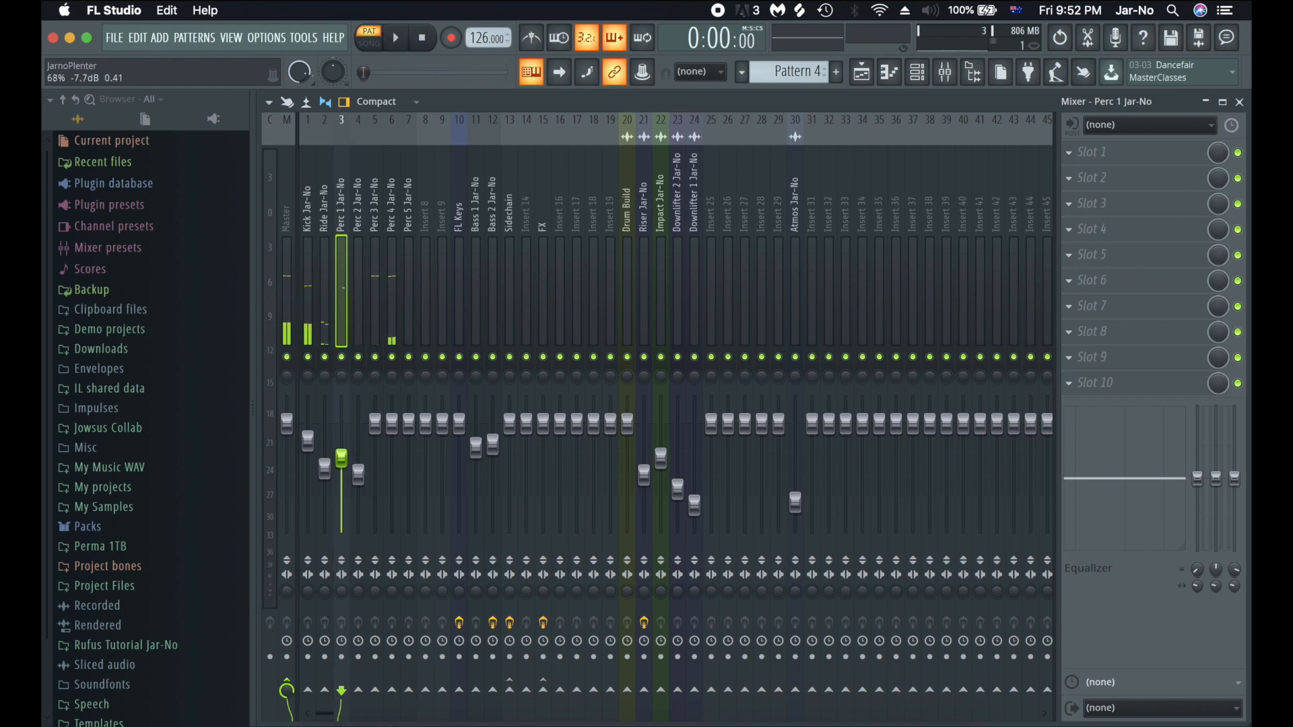
drag(342, 462, 341, 469)
key(space)
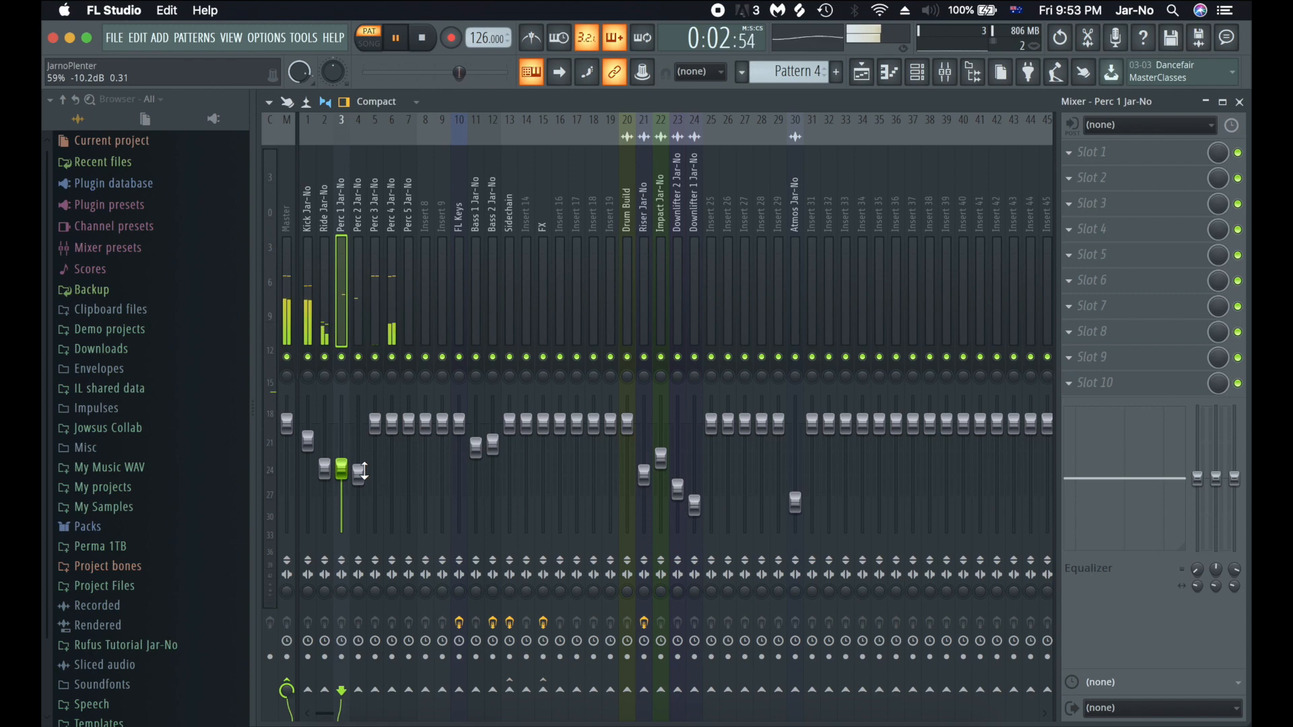
key(F9)
key(space)
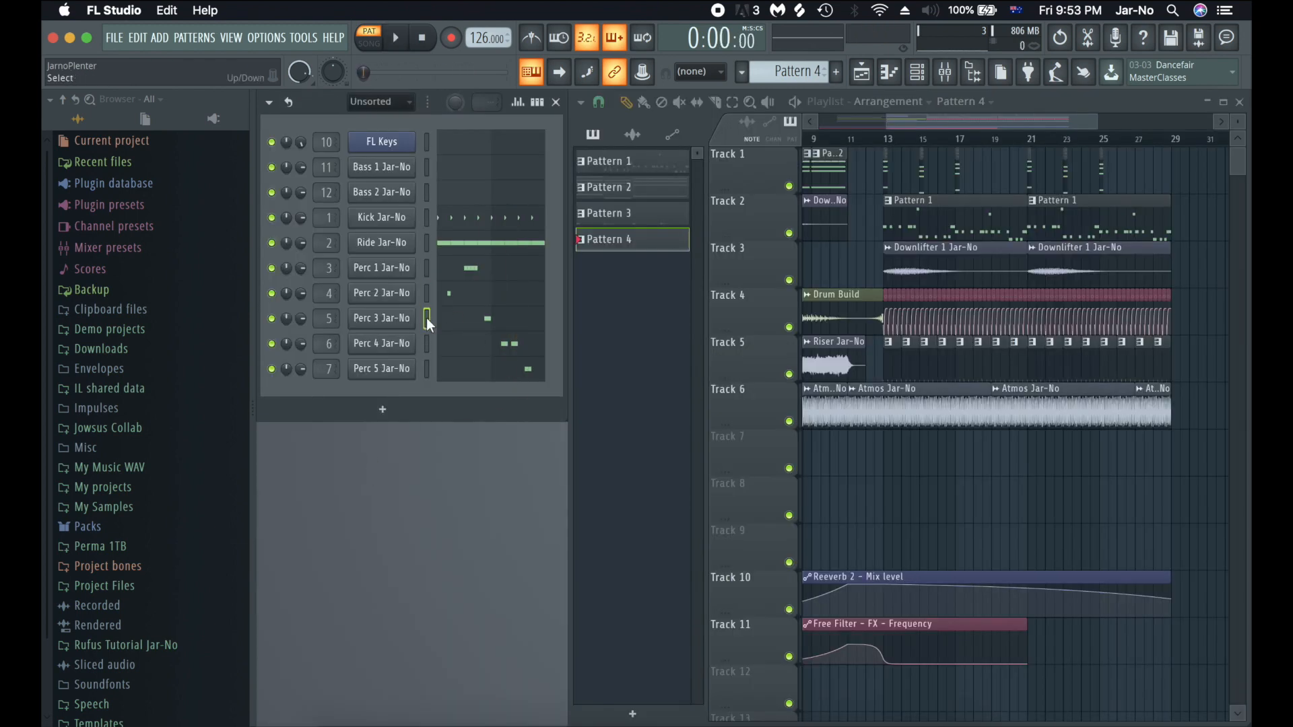
- Lower the Perc 3 mixer track's volume to about -18.5 dB while Pattern 4 plays
click(427, 319)
click(945, 73)
key(space)
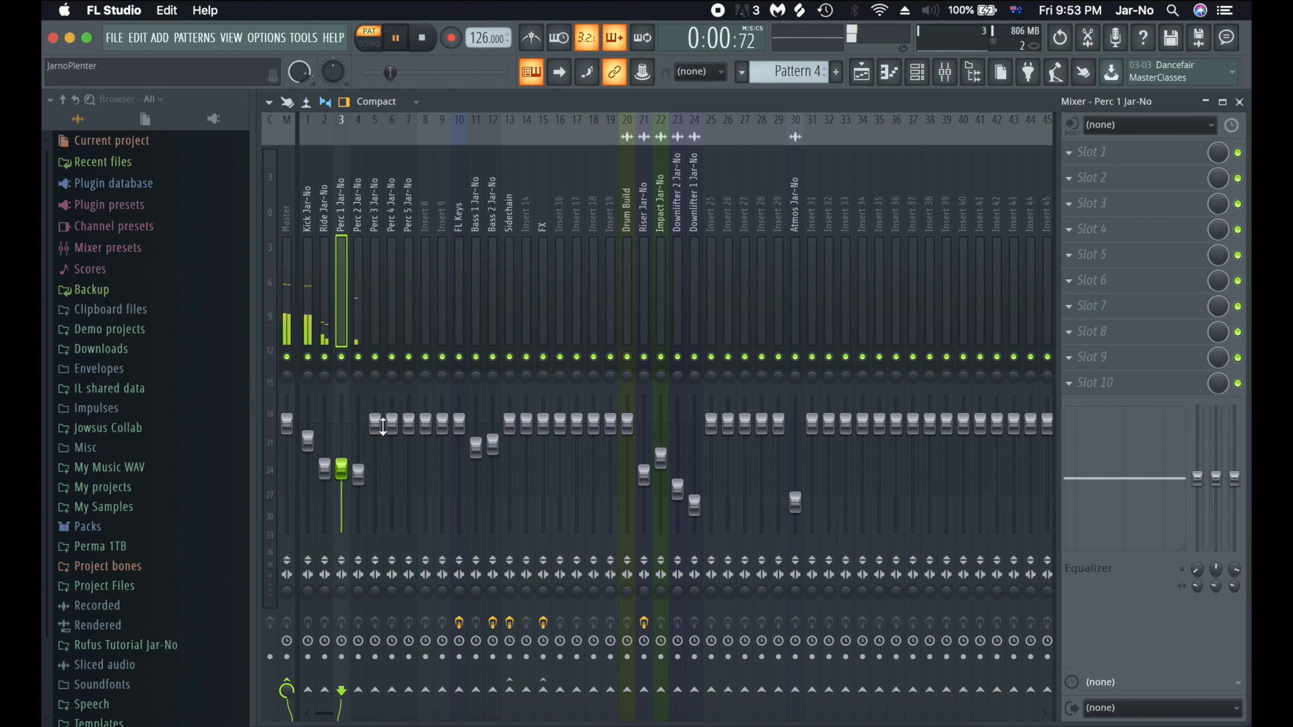
drag(383, 426, 375, 496)
key(space)
key(space)
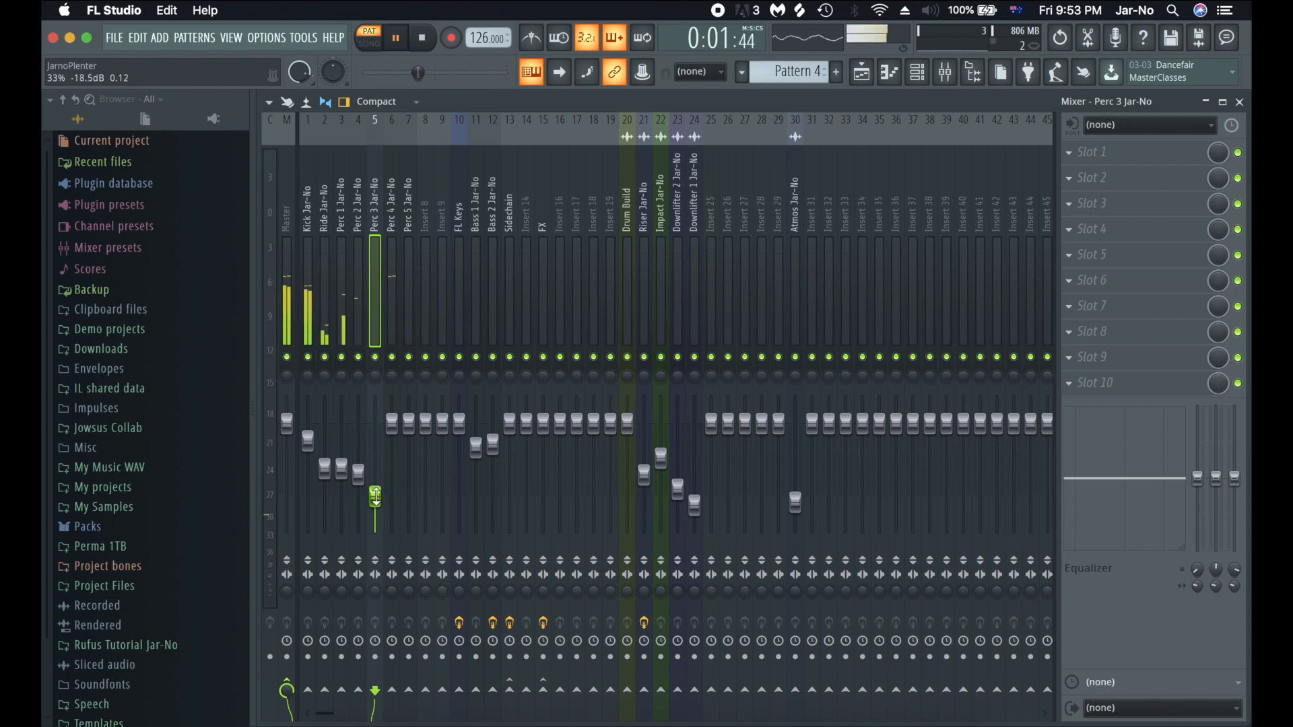
key(F9)
key(space)
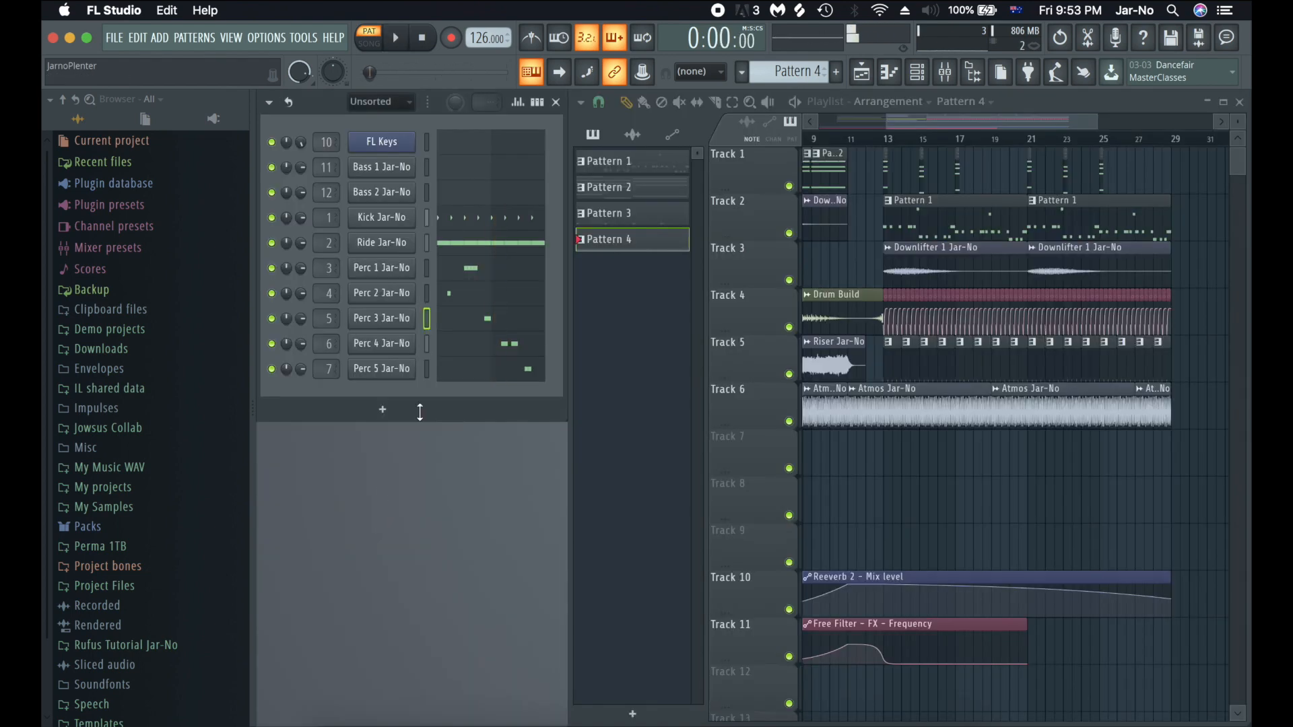
- Examine the Perc 3 note and its note pan in the piano roll
click(457, 328)
click(295, 550)
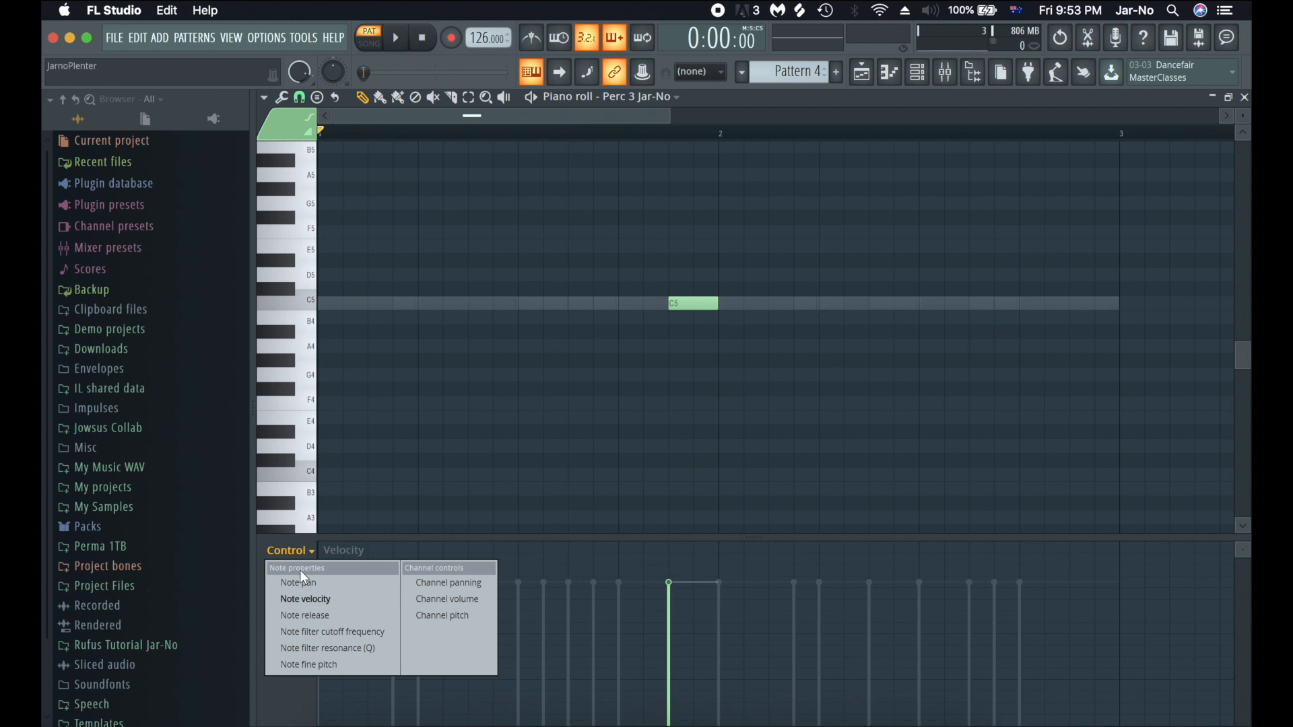
click(304, 580)
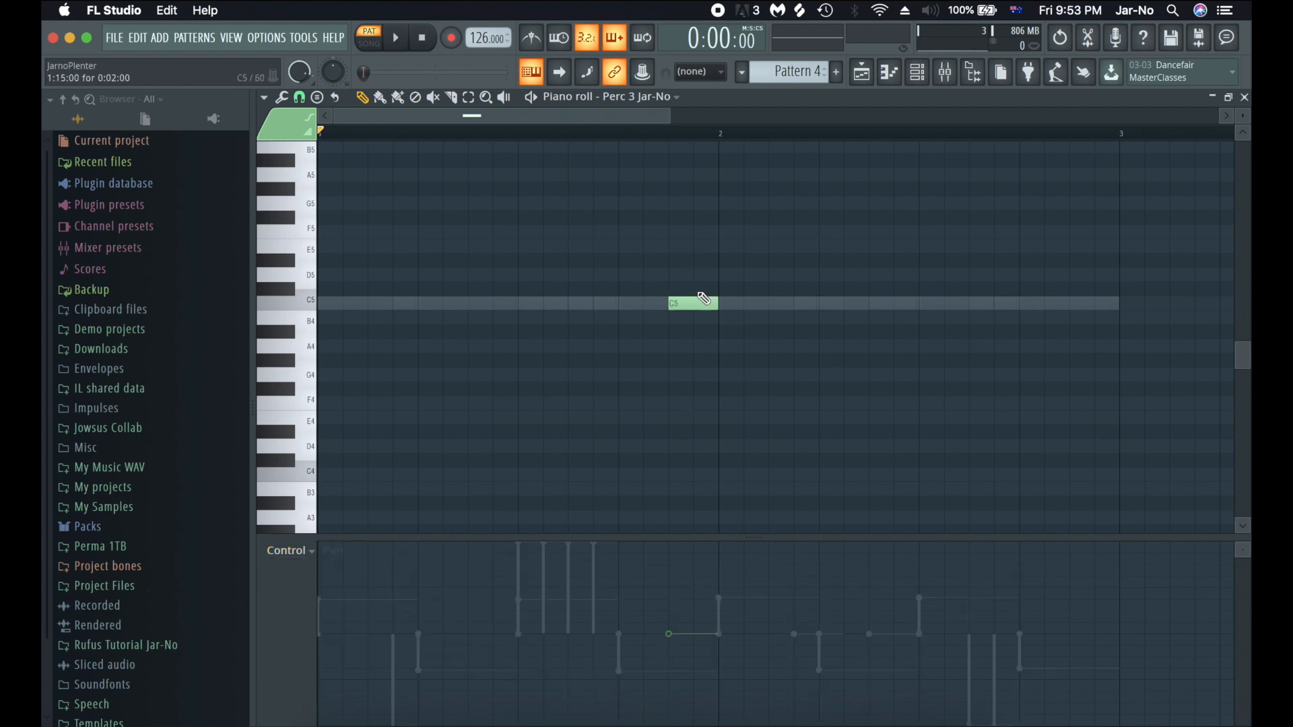
scroll(731, 143, down, 1)
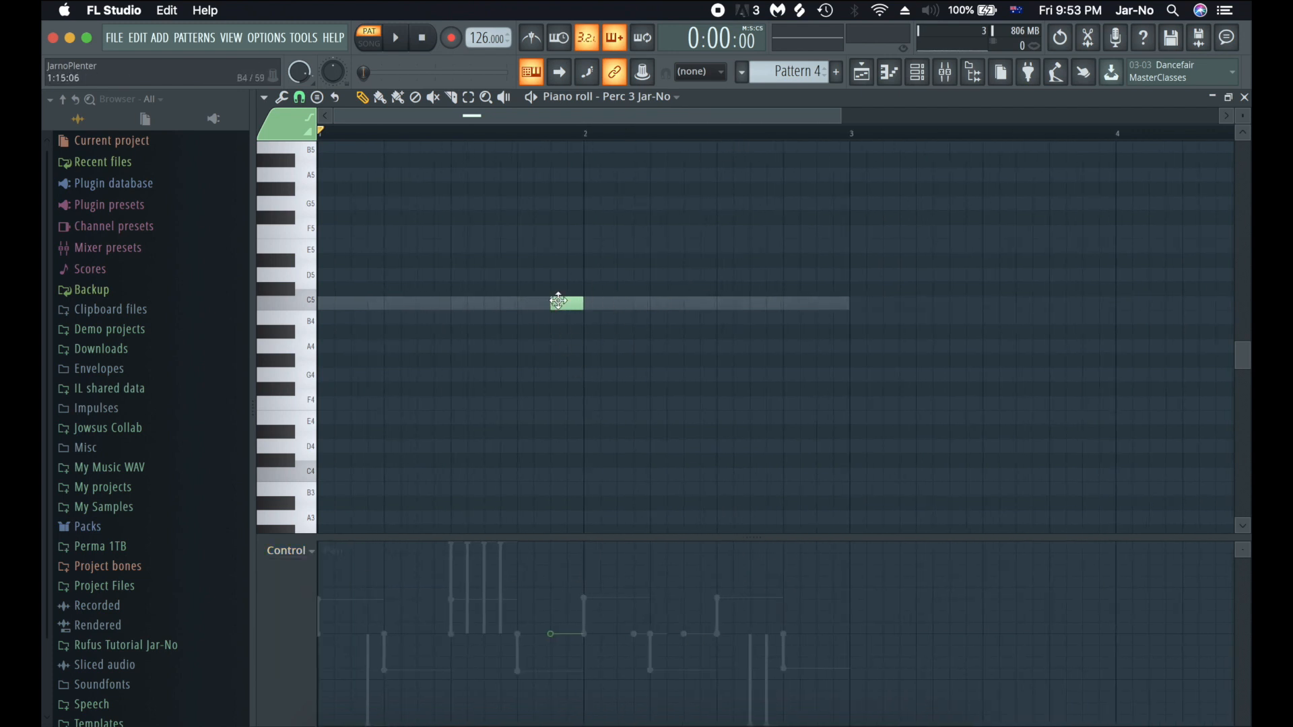
key(Escape)
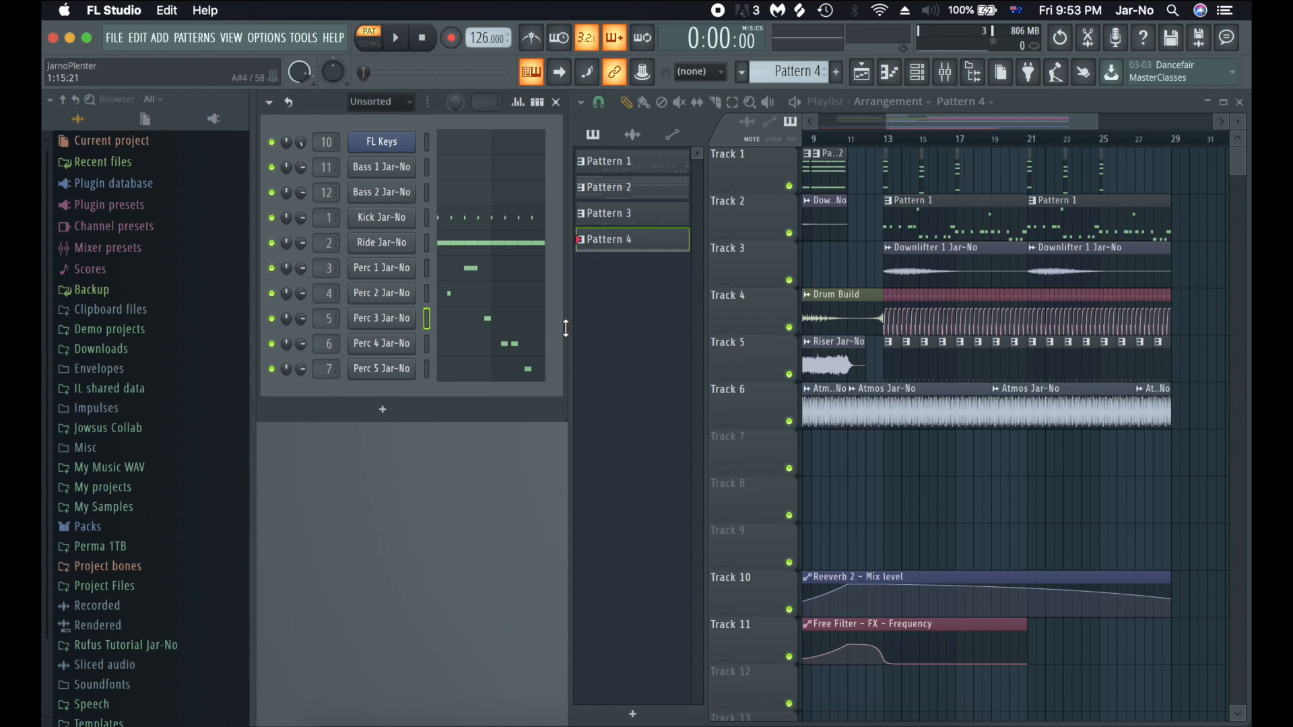
- Add Fruity Reeverb 2 in Slot 1 of the Perc 3 mixer track, raise its high cut and high damping fully, and audition it
click(944, 72)
click(1092, 155)
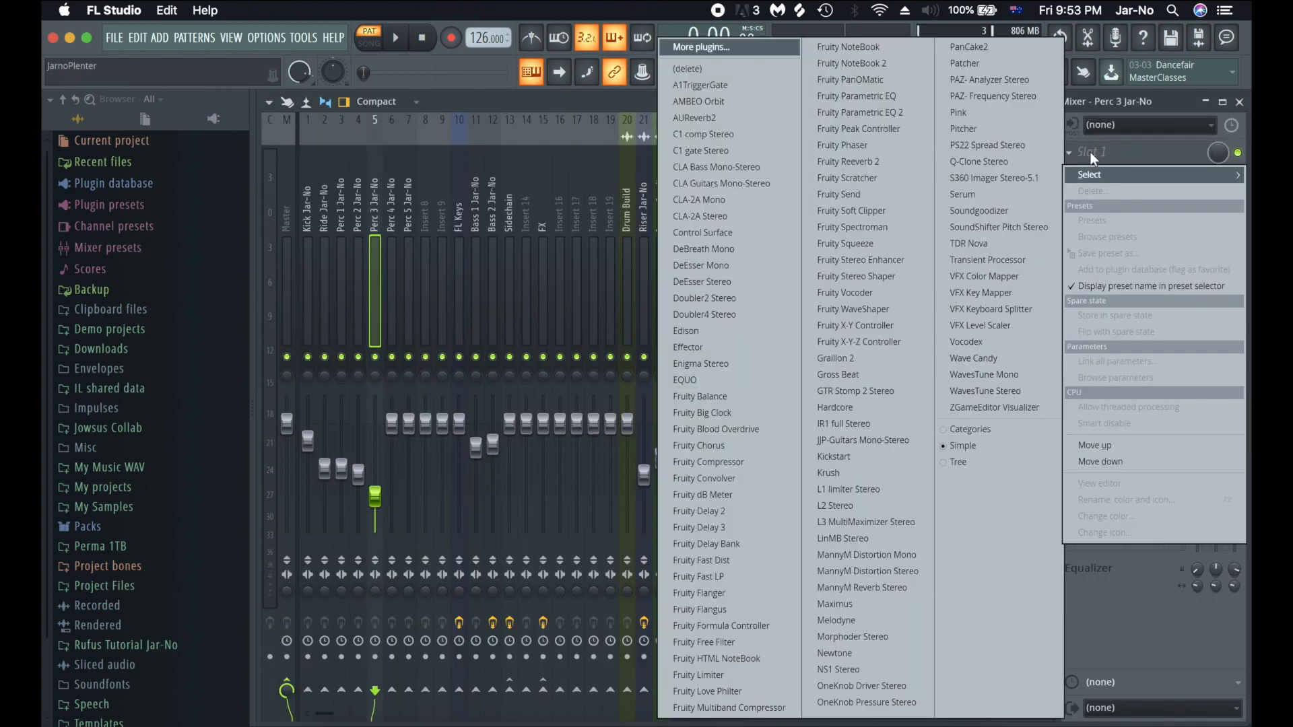
click(889, 161)
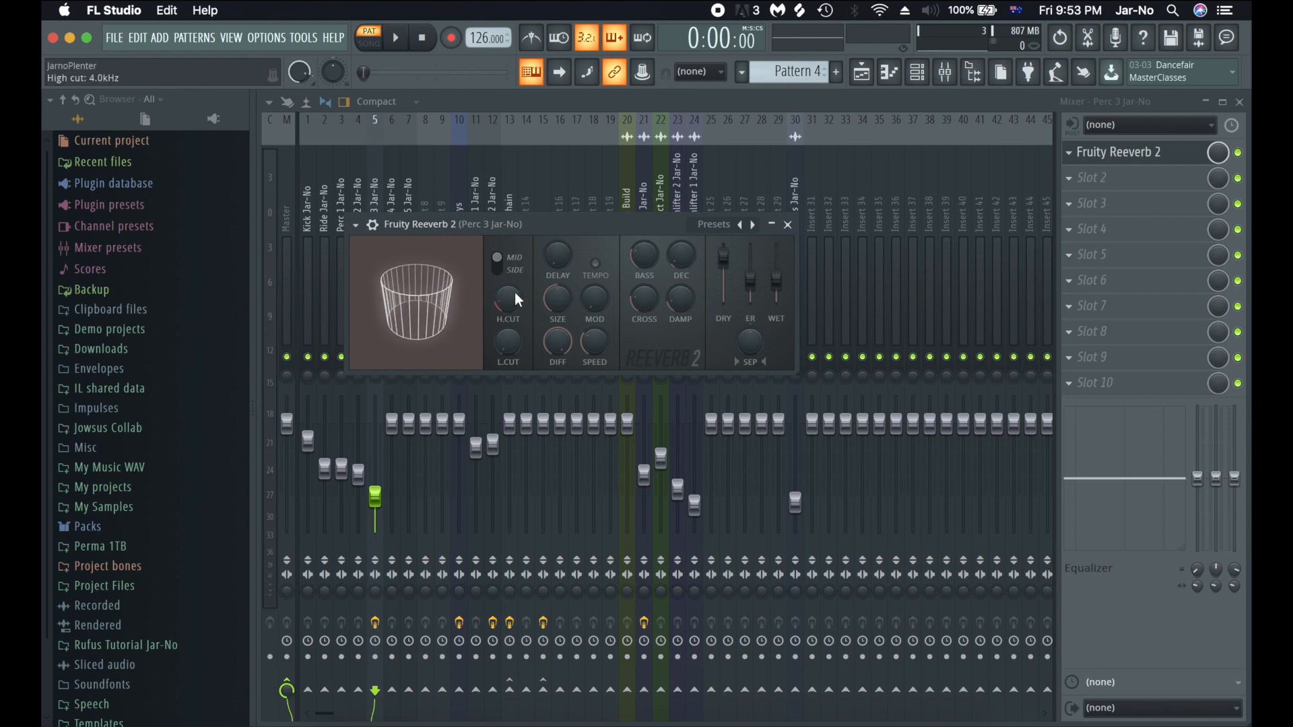
drag(514, 295, 514, 235)
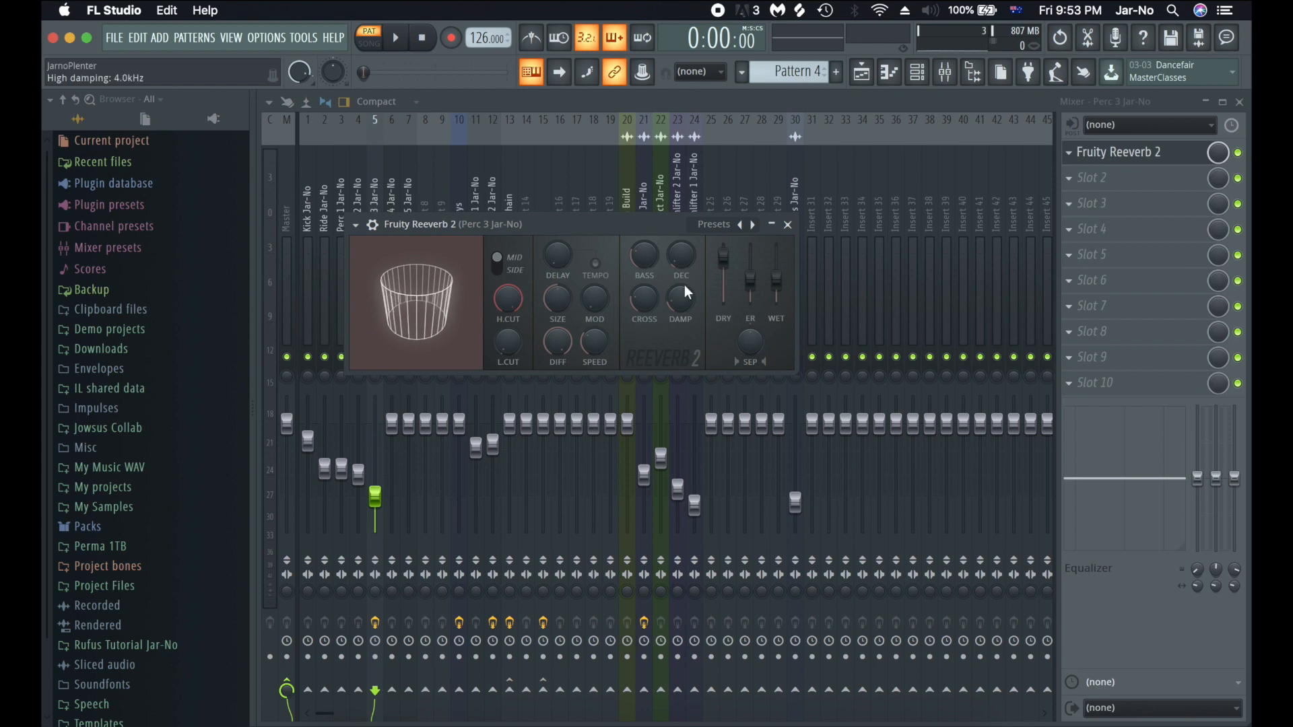
drag(681, 258, 681, 236)
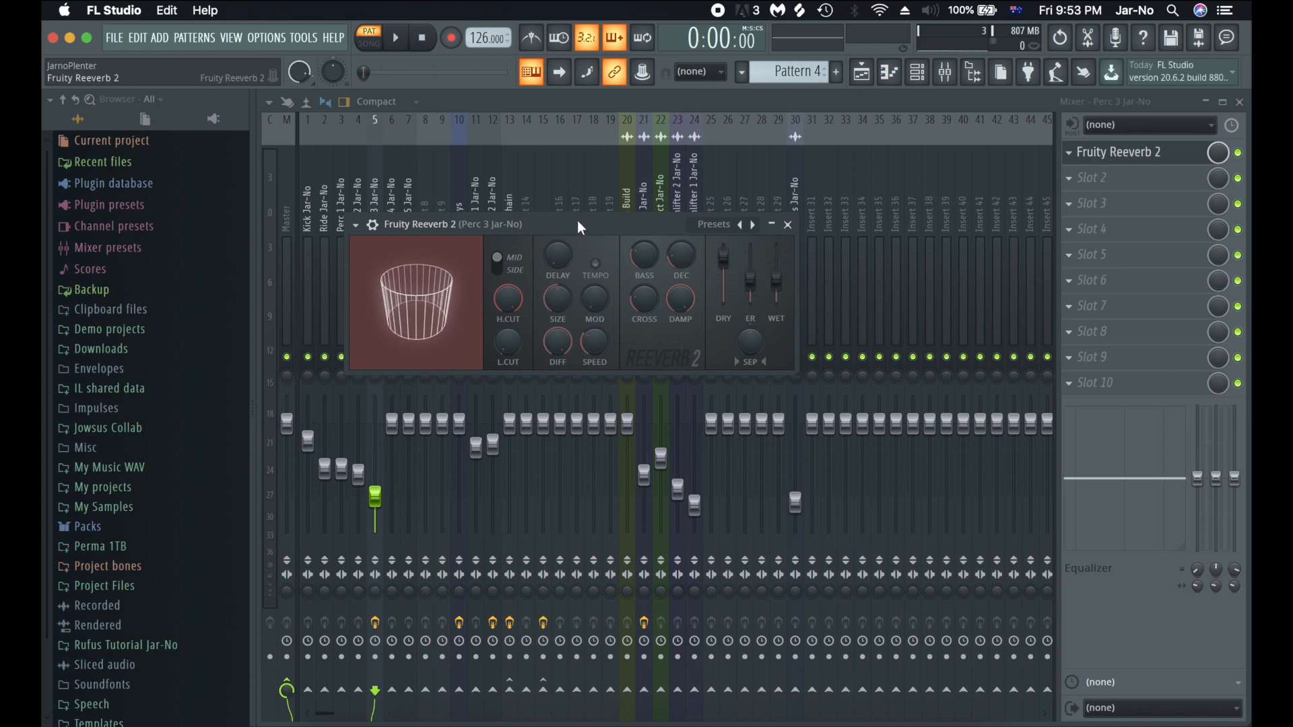
key(space)
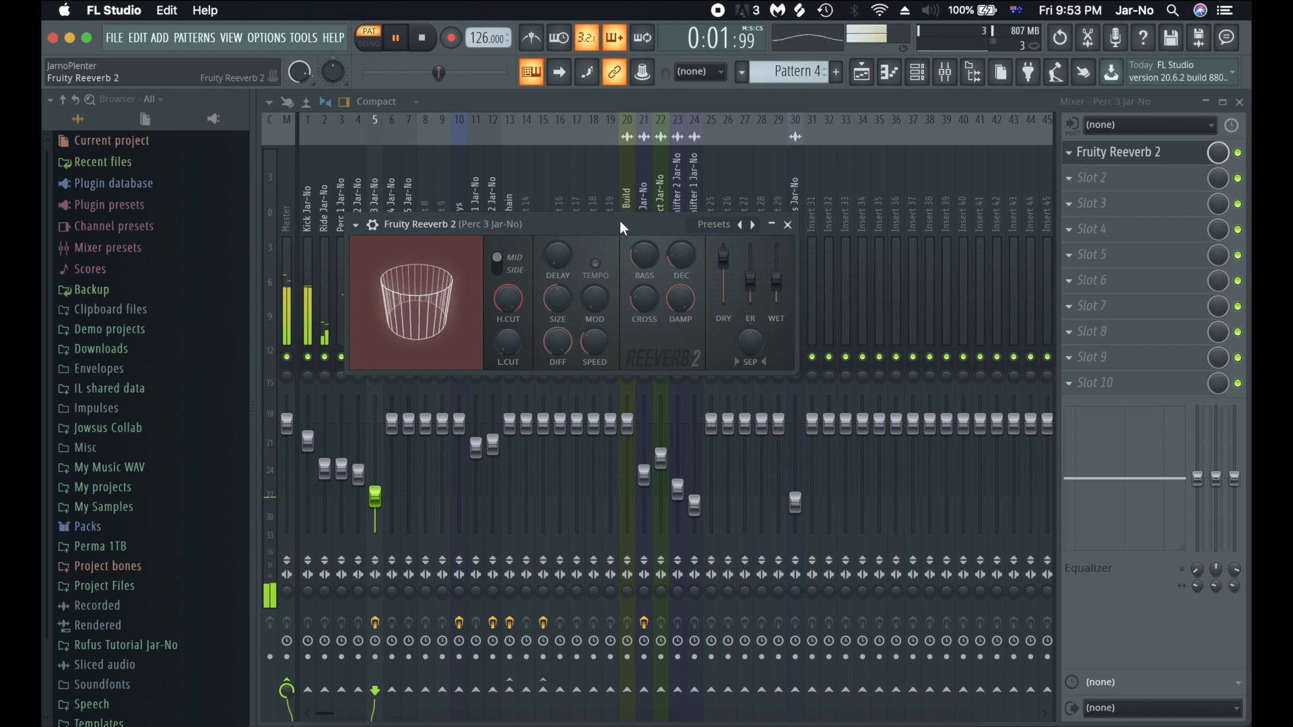
key(space)
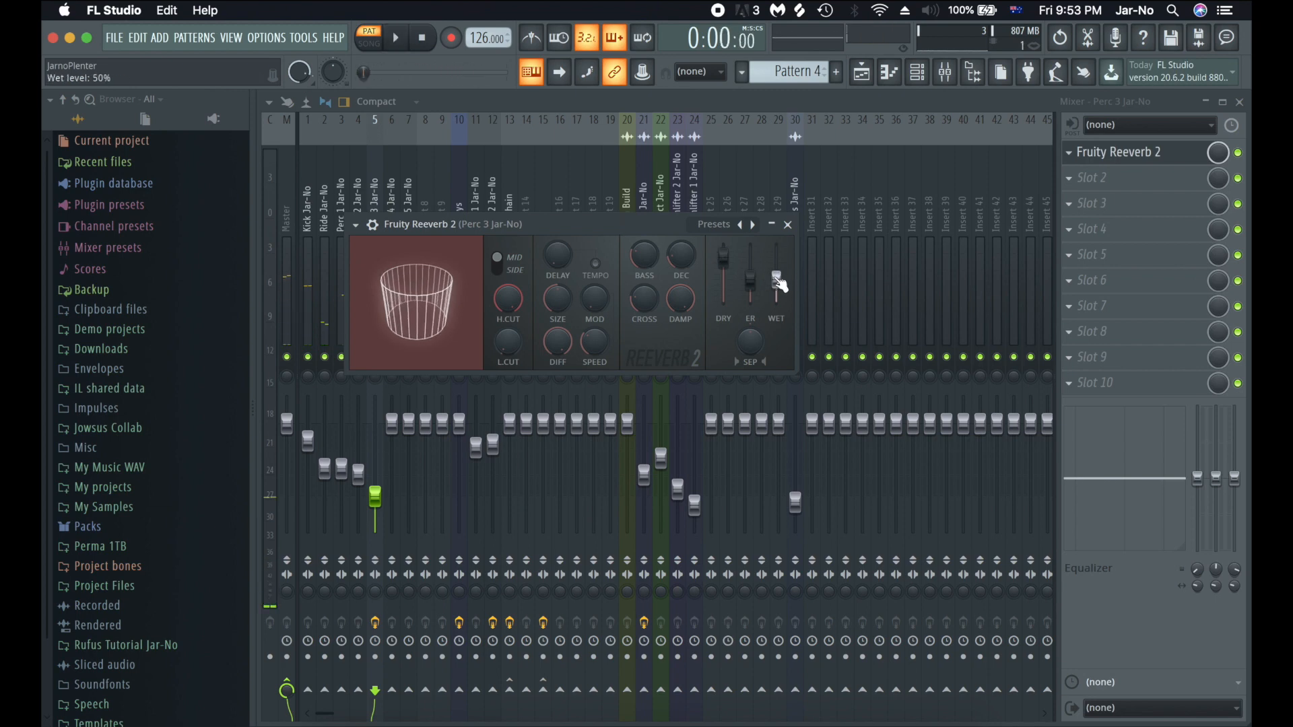
- Nudge the Perc 3 reverb's wet level, set its low cut to 525 Hz and audition Pattern 4
drag(778, 277, 778, 275)
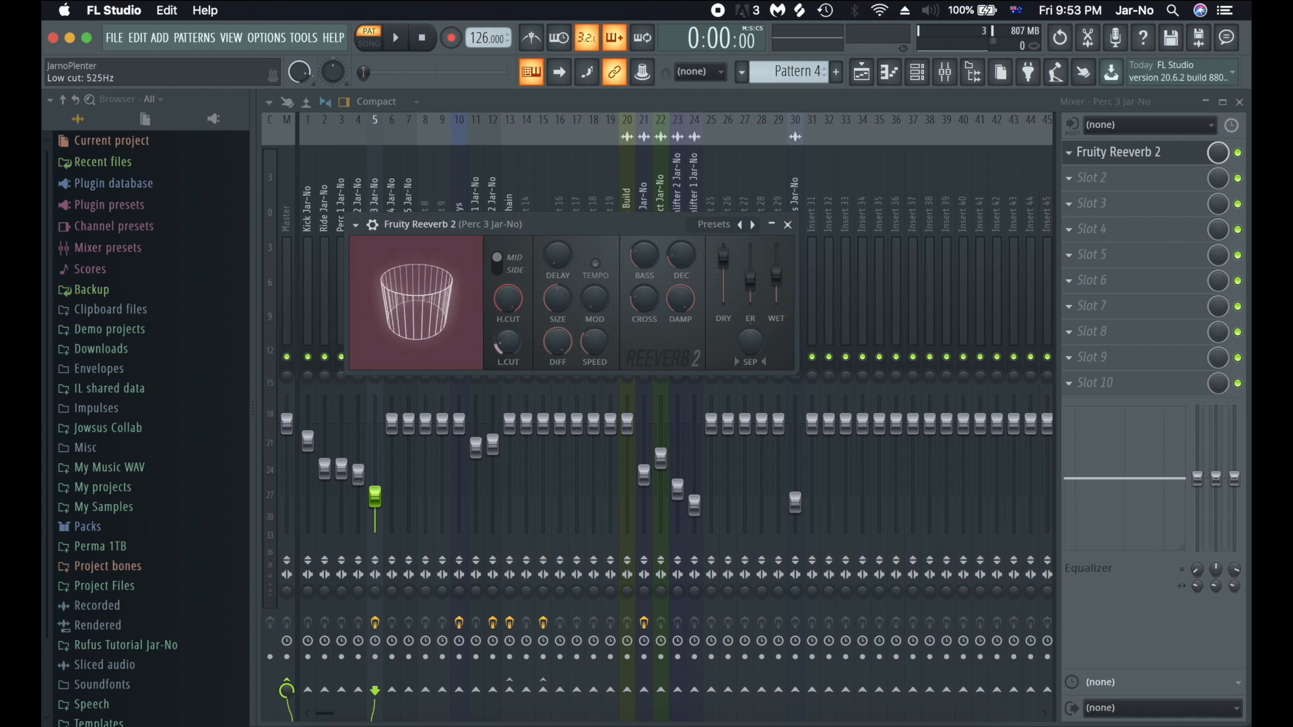
click(787, 224)
key(space)
key(F9)
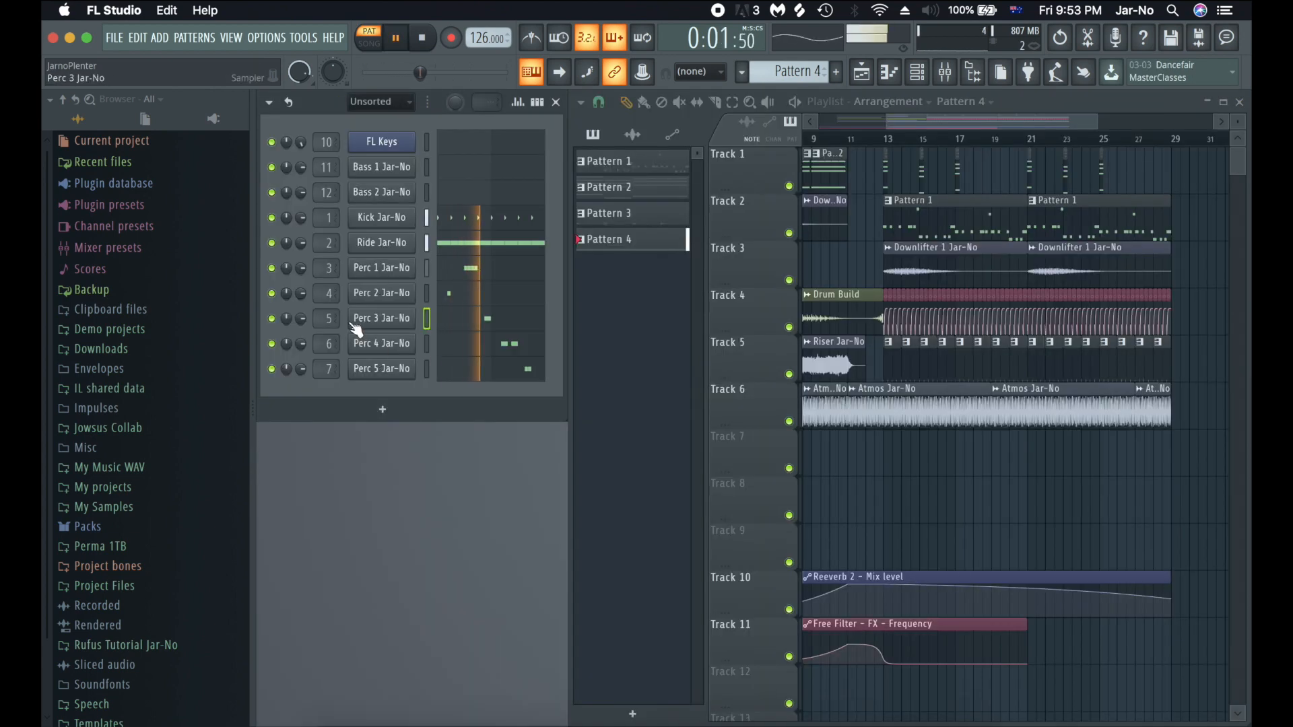
key(space)
- Lower the Perc 4 mixer track's volume to about -6.2 dB and audition Pattern 4
click(427, 345)
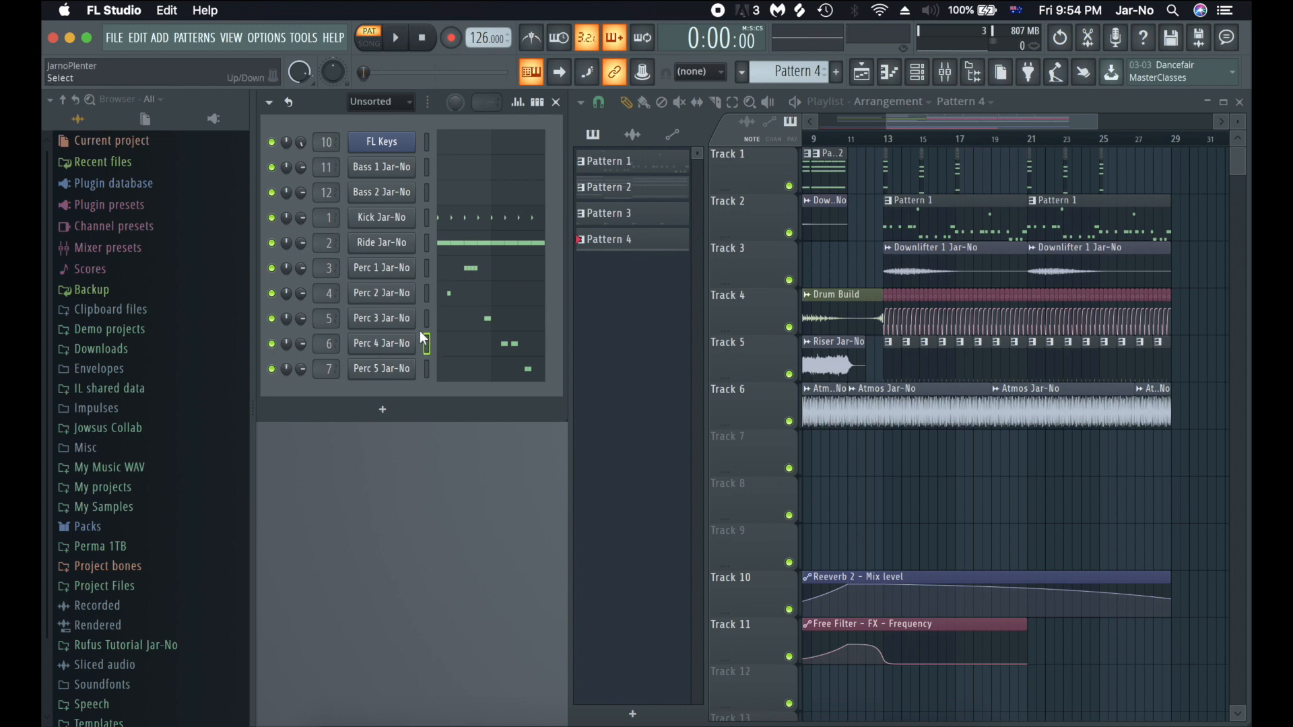
click(957, 76)
key(space)
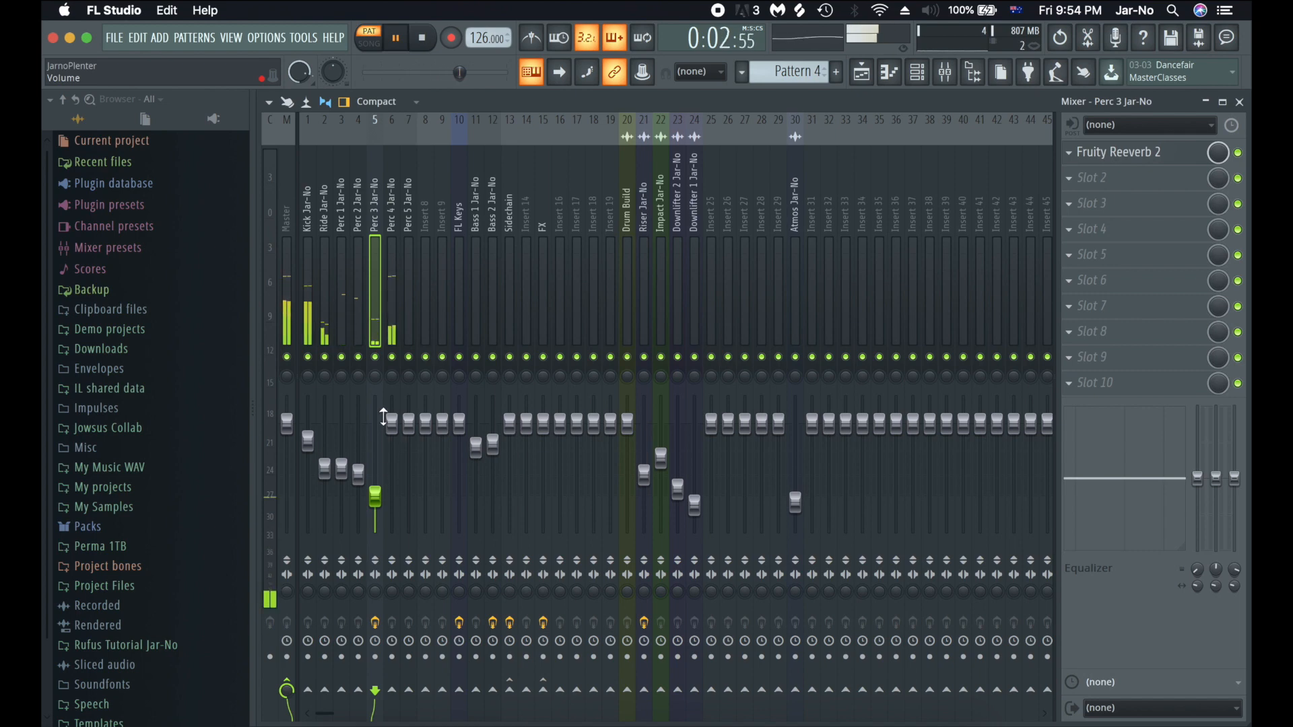
key(space)
drag(391, 422, 391, 453)
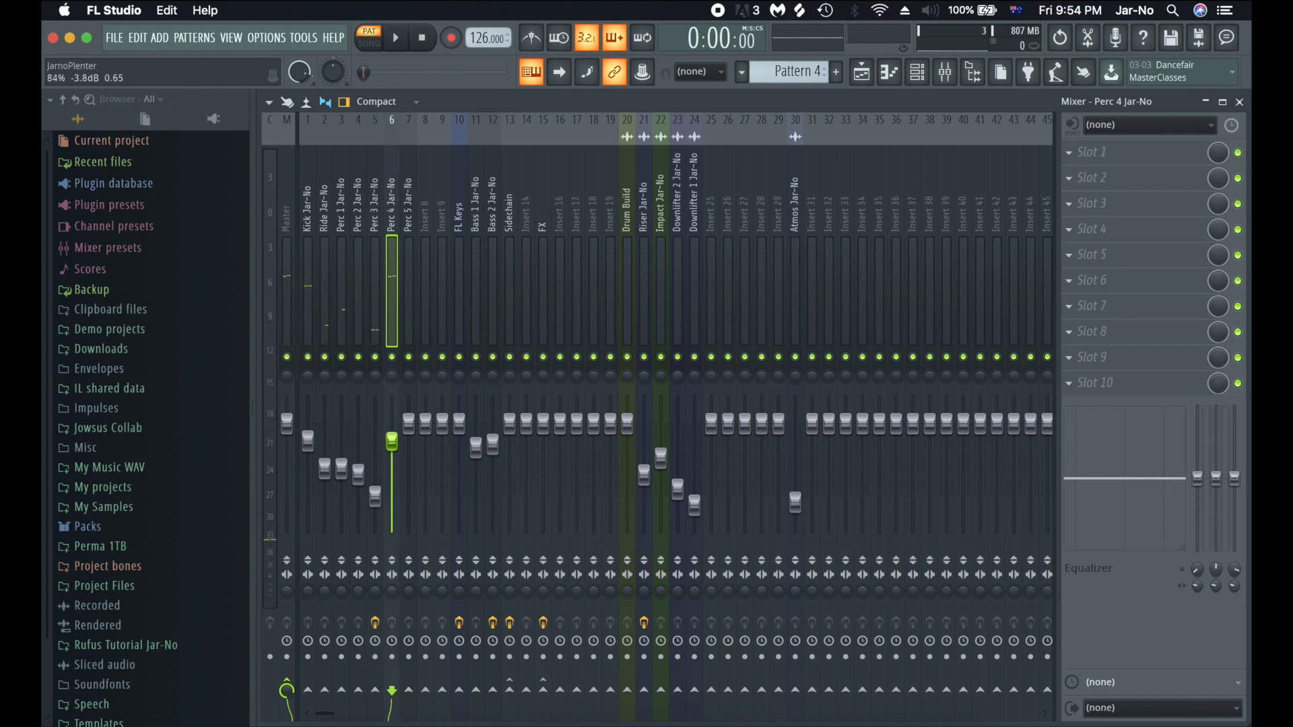
key(space)
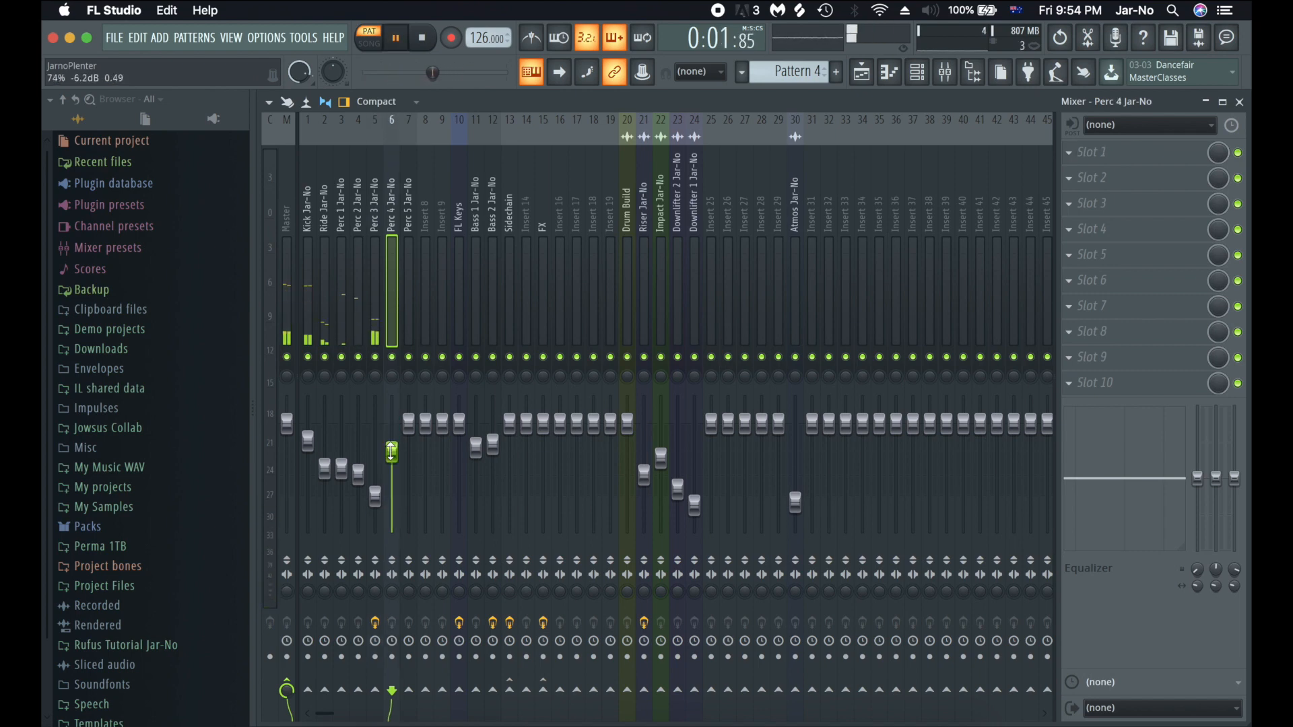
key(space)
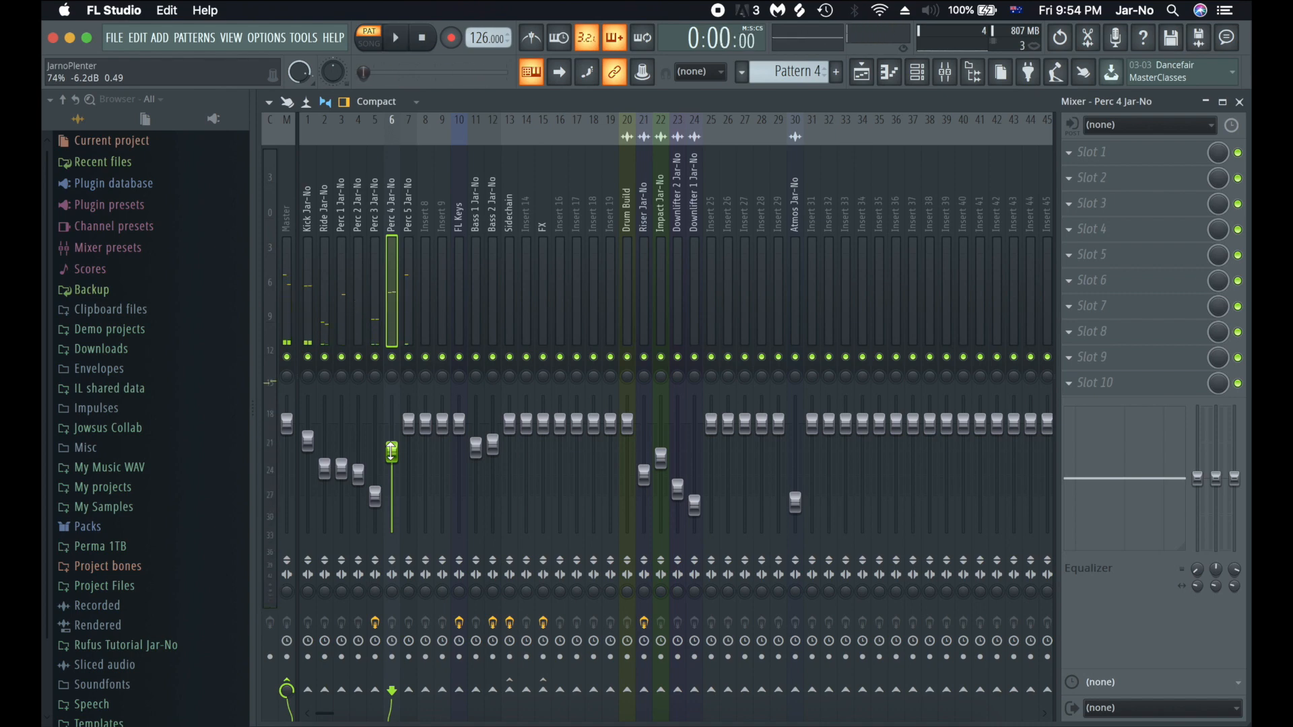
key(F9)
- Examine the note pan of the two Perc 5 notes in the piano roll
click(428, 371)
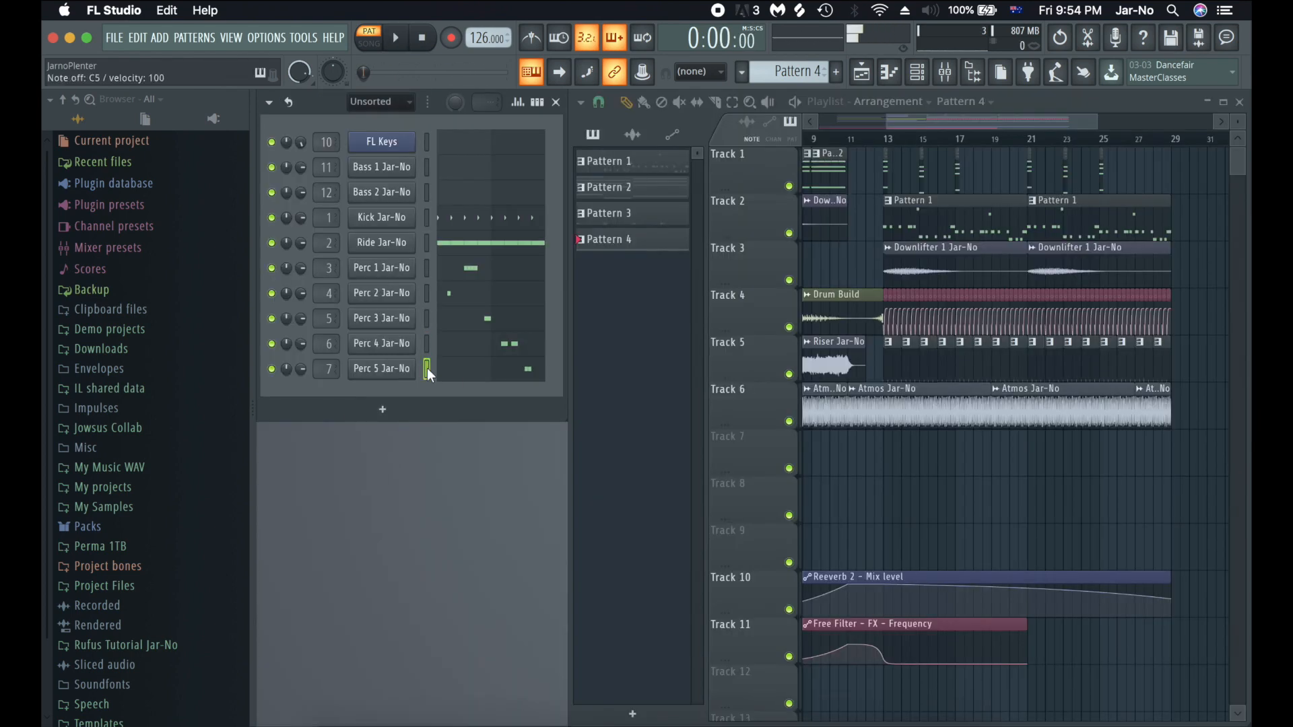
click(486, 369)
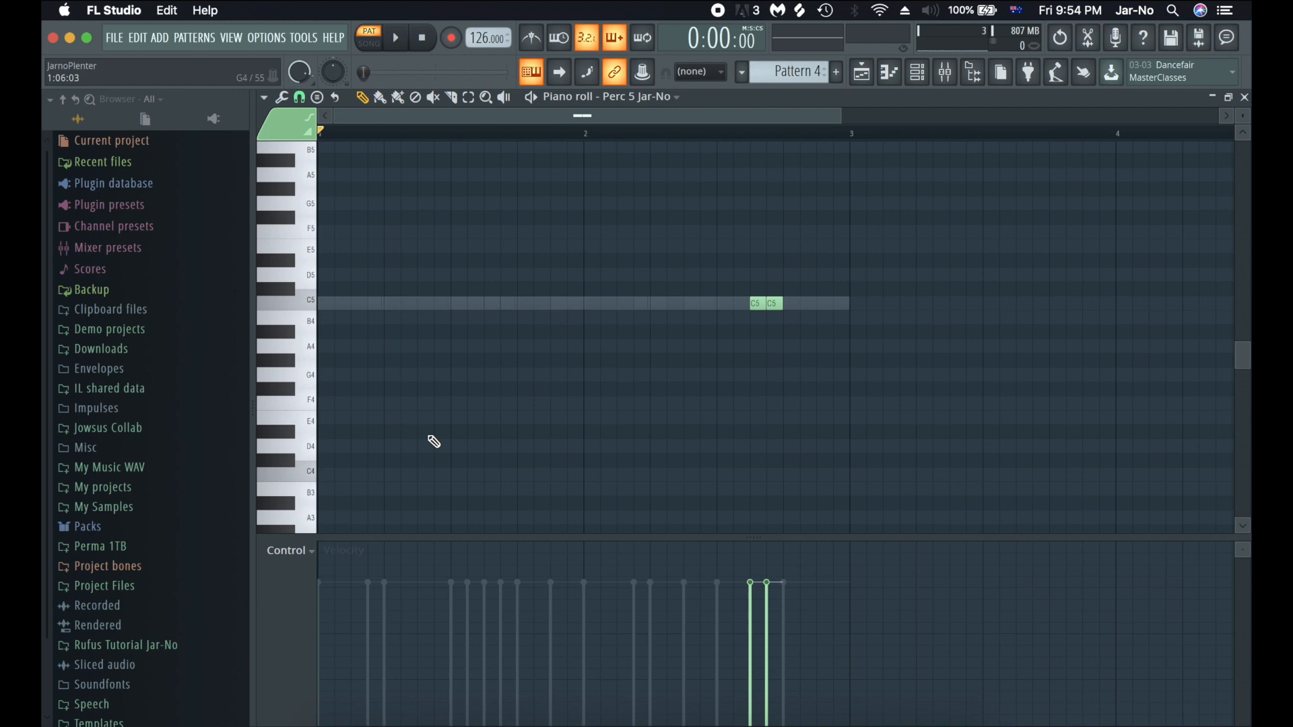
click(300, 551)
click(296, 584)
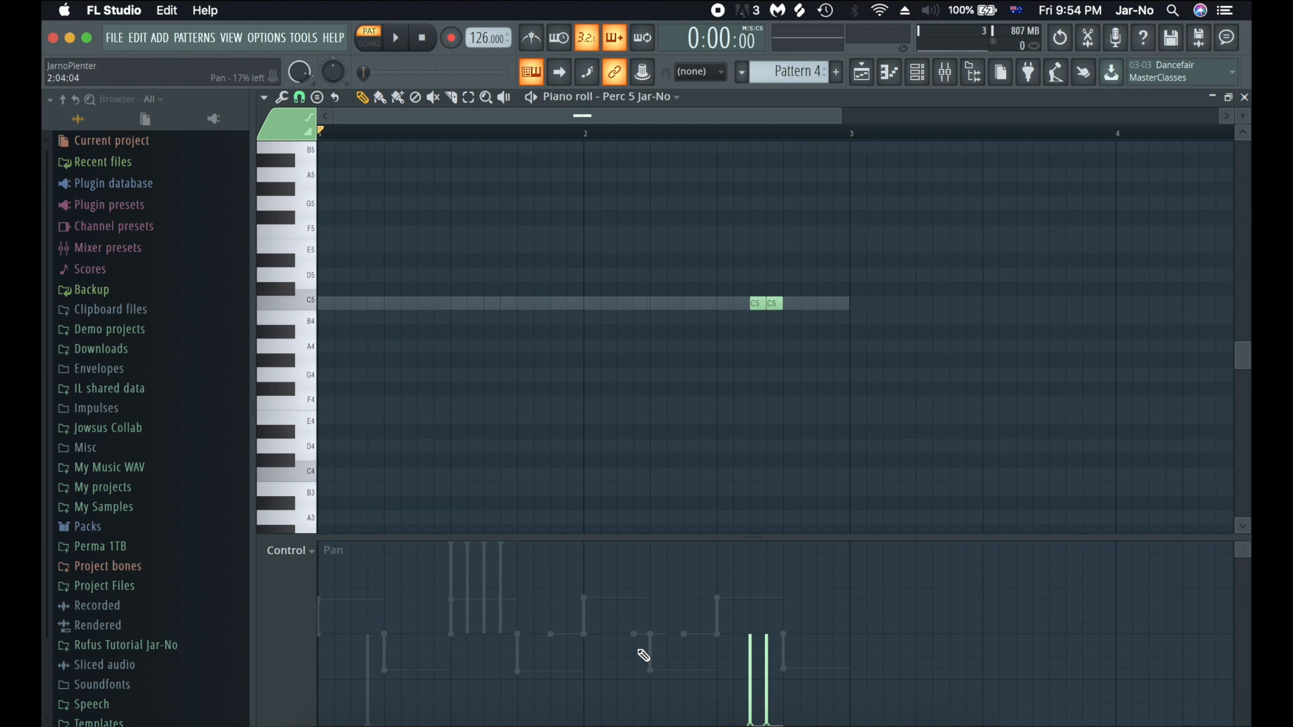
key(F7)
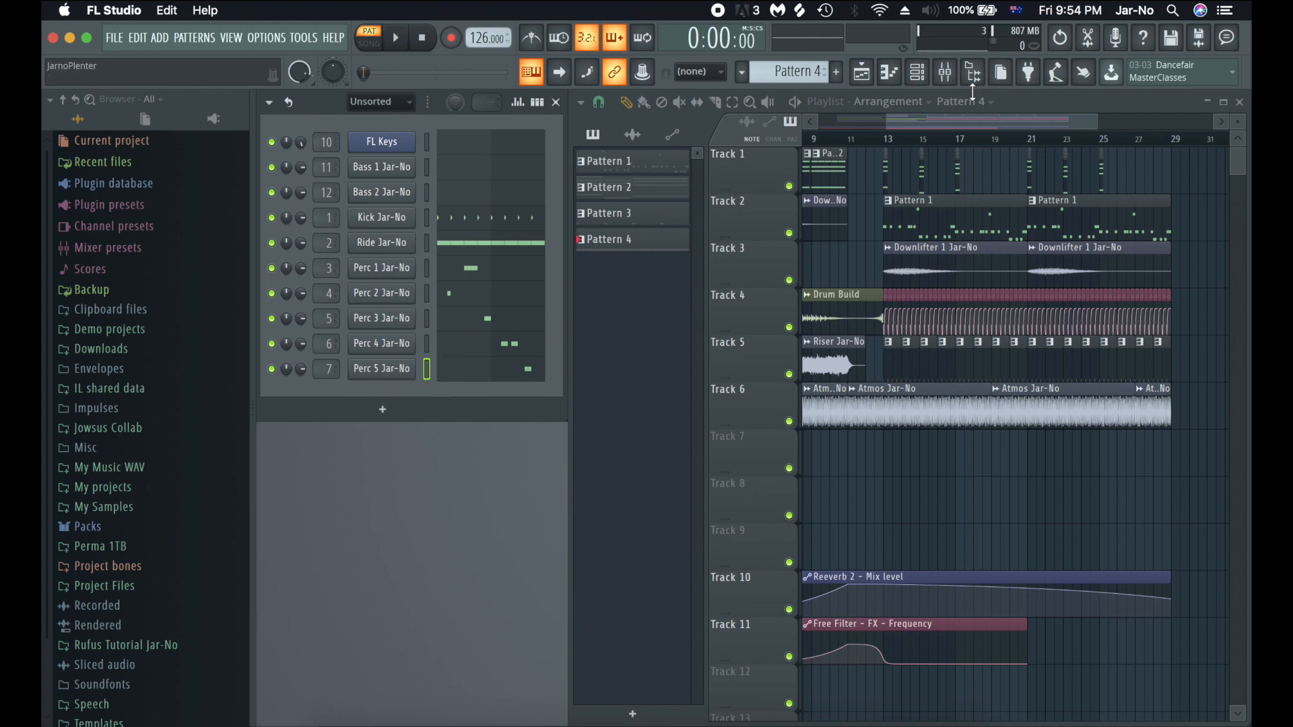
- Lower the Perc 5 mixer track's volume to about -12.3 dB and audition Pattern 4
click(945, 71)
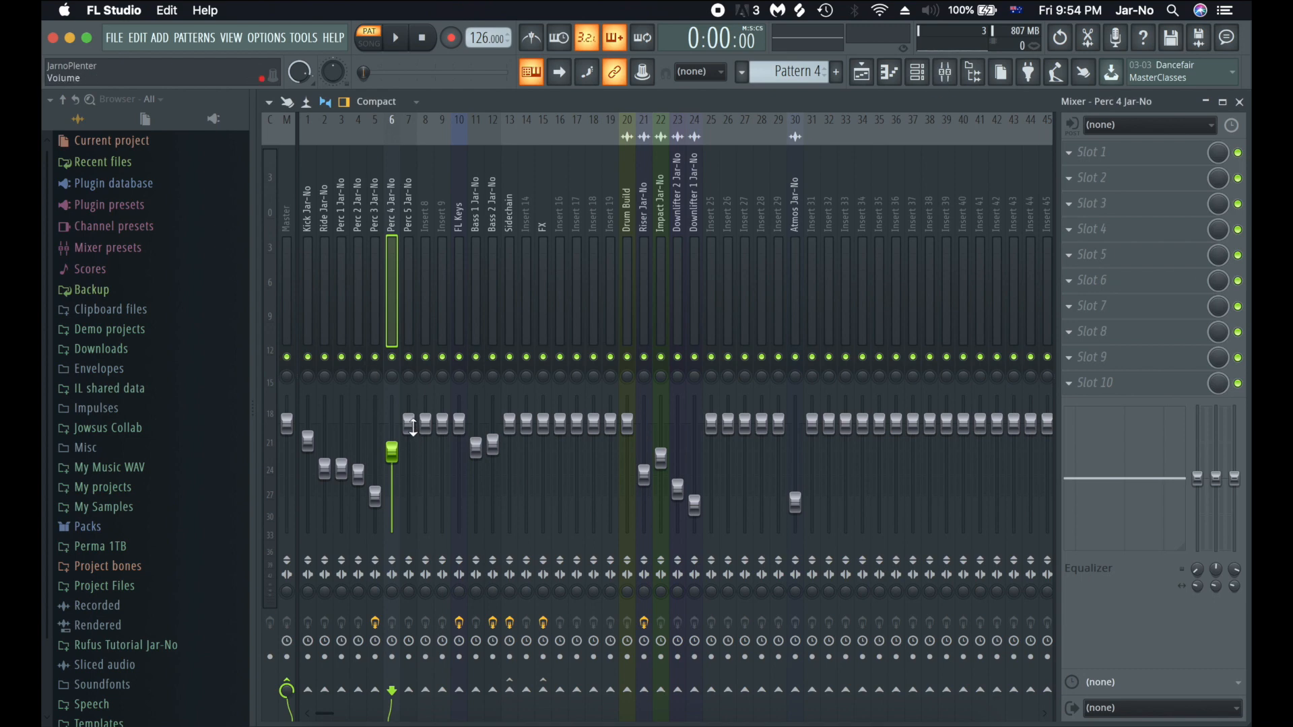
drag(412, 426, 411, 476)
key(space)
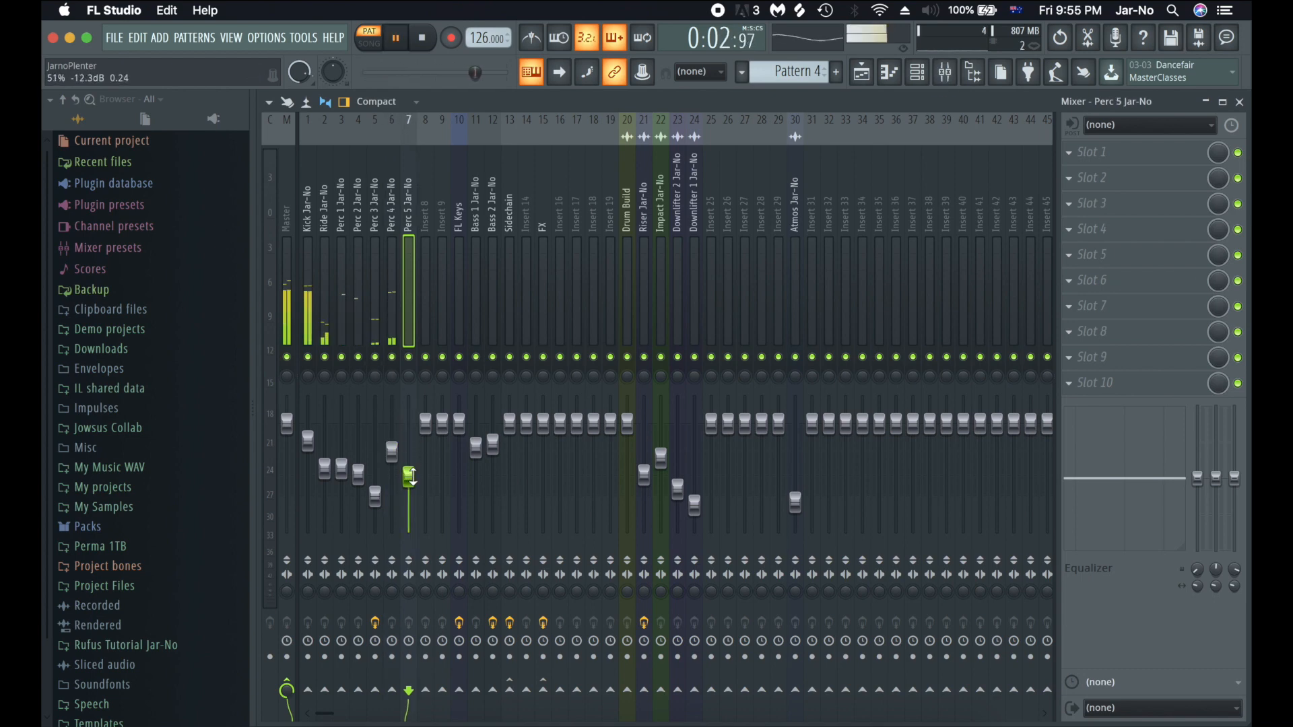
key(space)
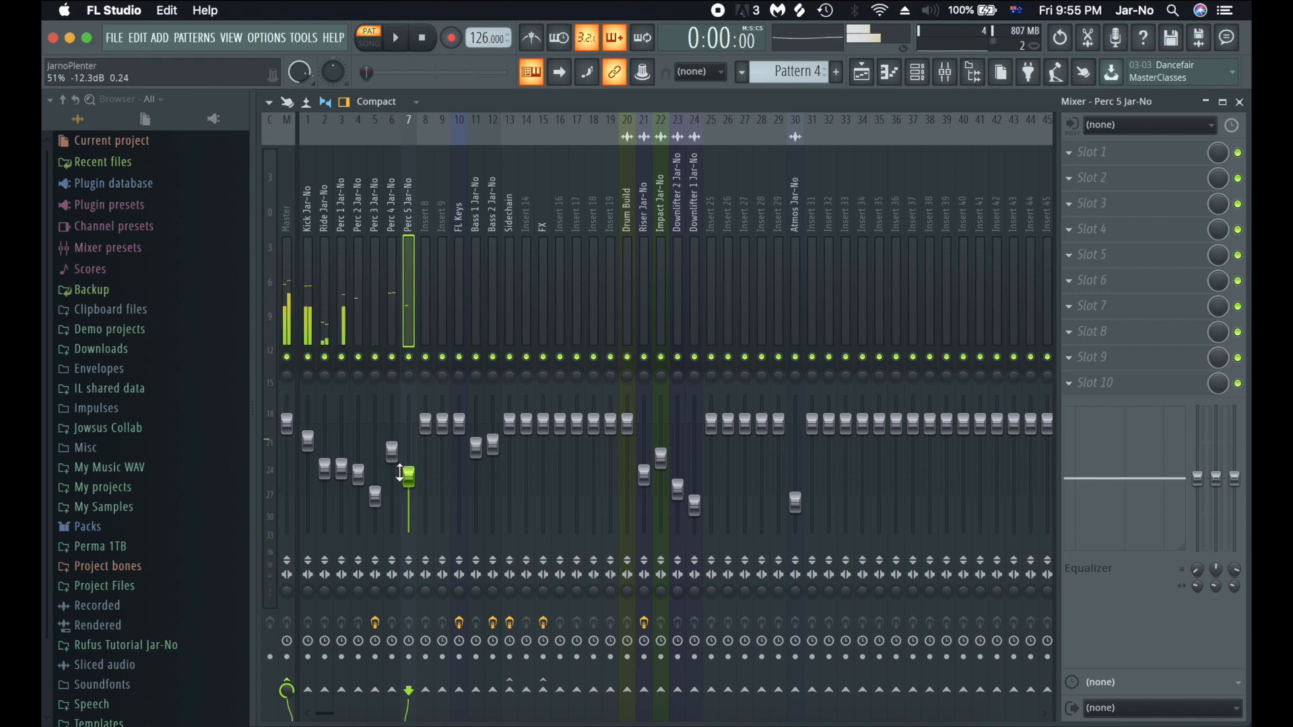
- Lower the Perc 5 mixer track's volume to about -16.0 dB and audition Pattern 4
key(space)
drag(409, 478, 409, 490)
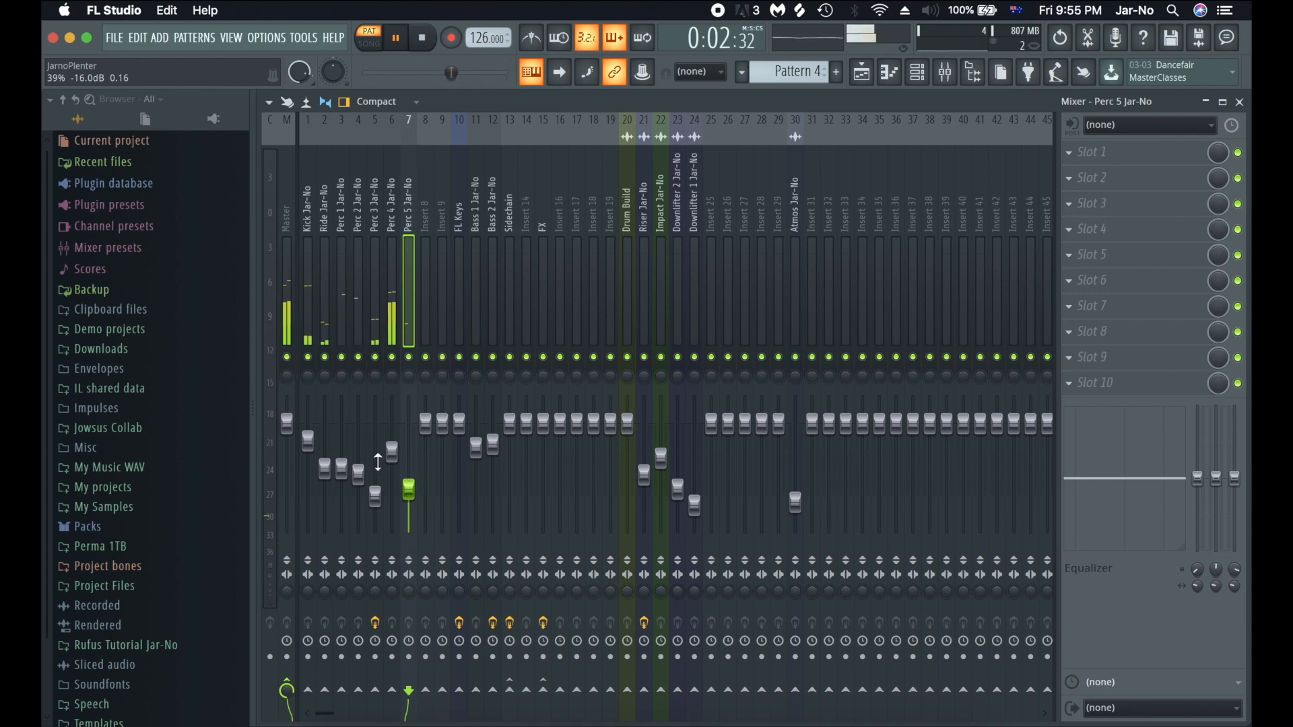
key(space)
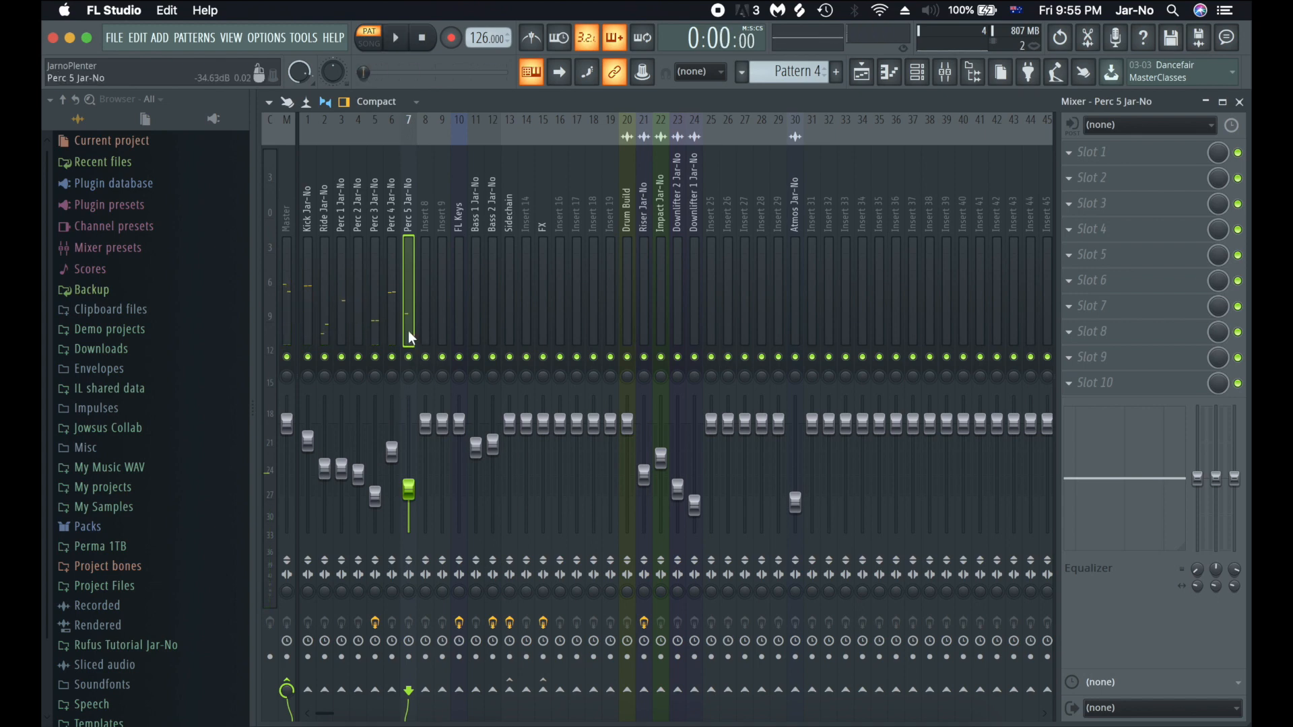
click(391, 278)
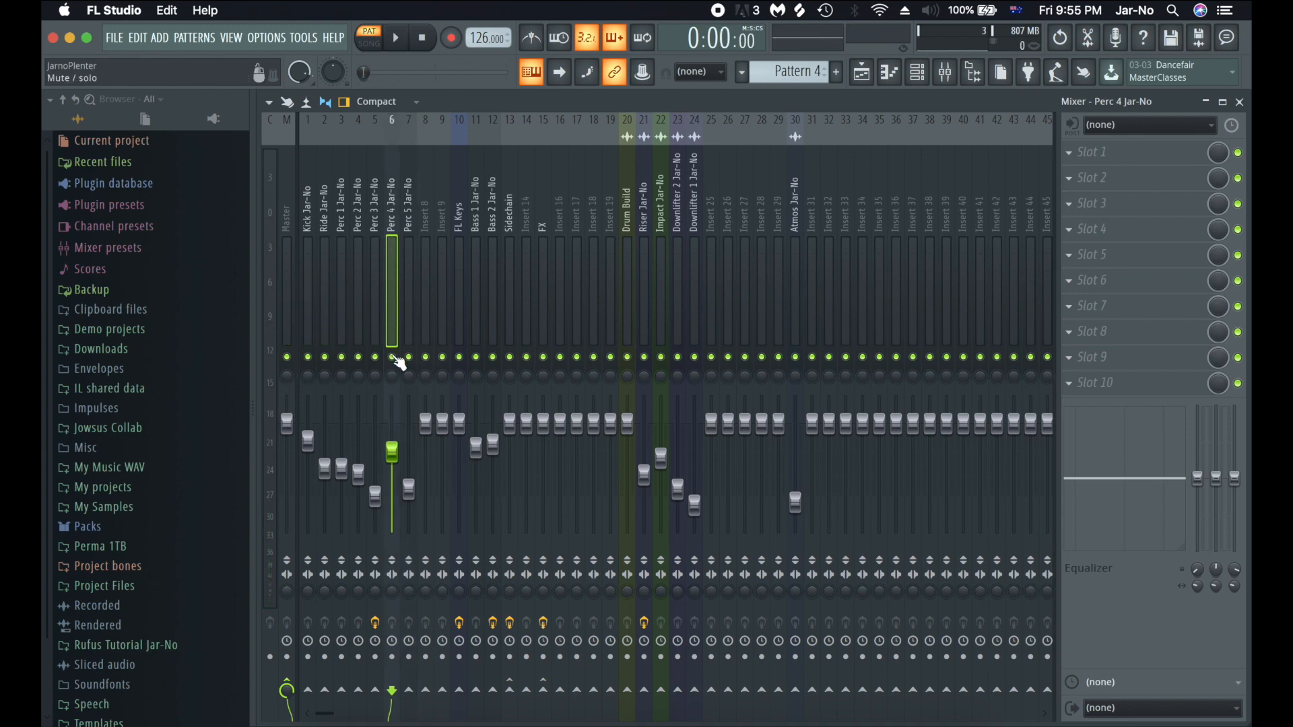
key(space)
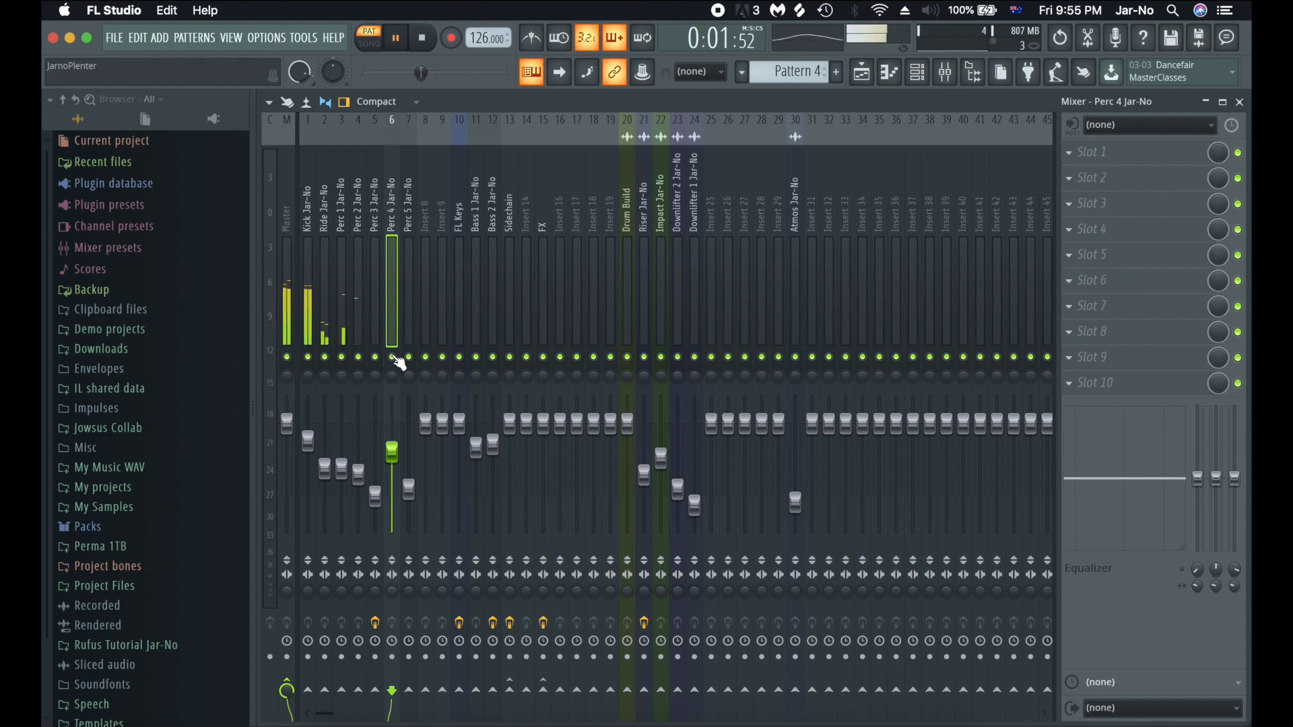
- Add Fruity Delay 3 to the second effect slot of the Perc 3 mixer track
click(378, 306)
key(space)
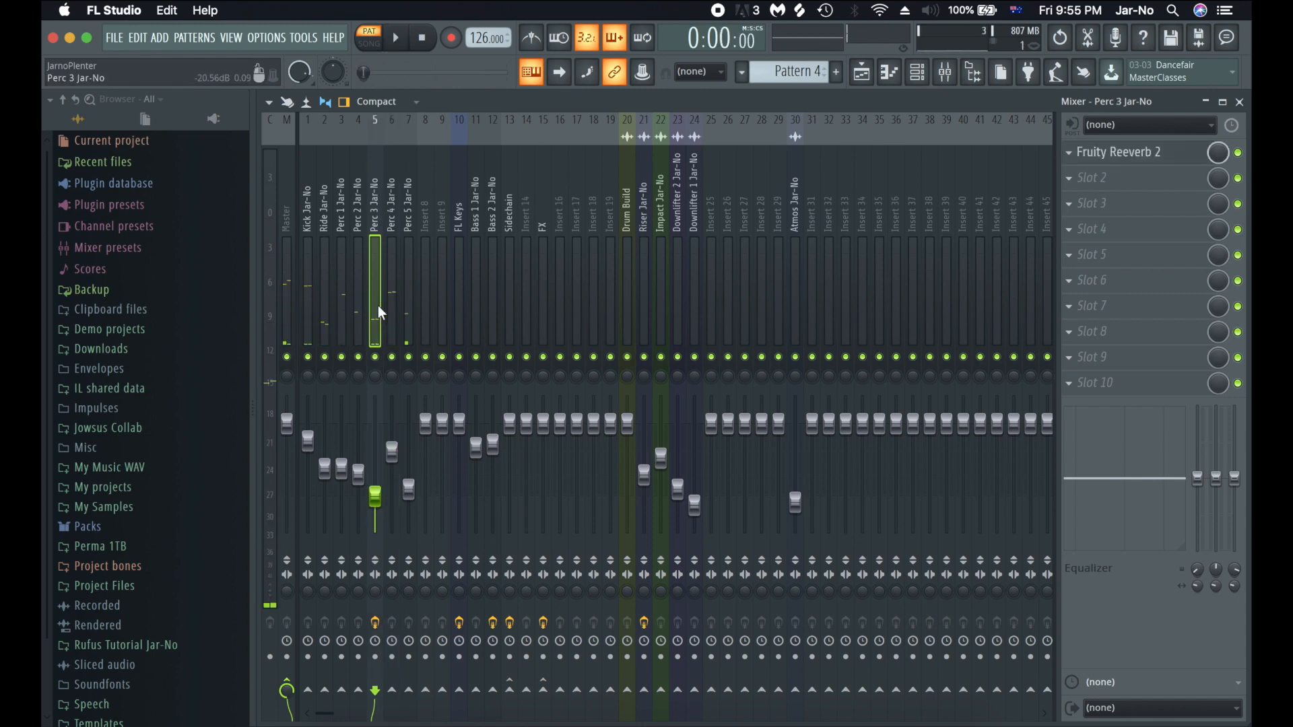
click(1086, 183)
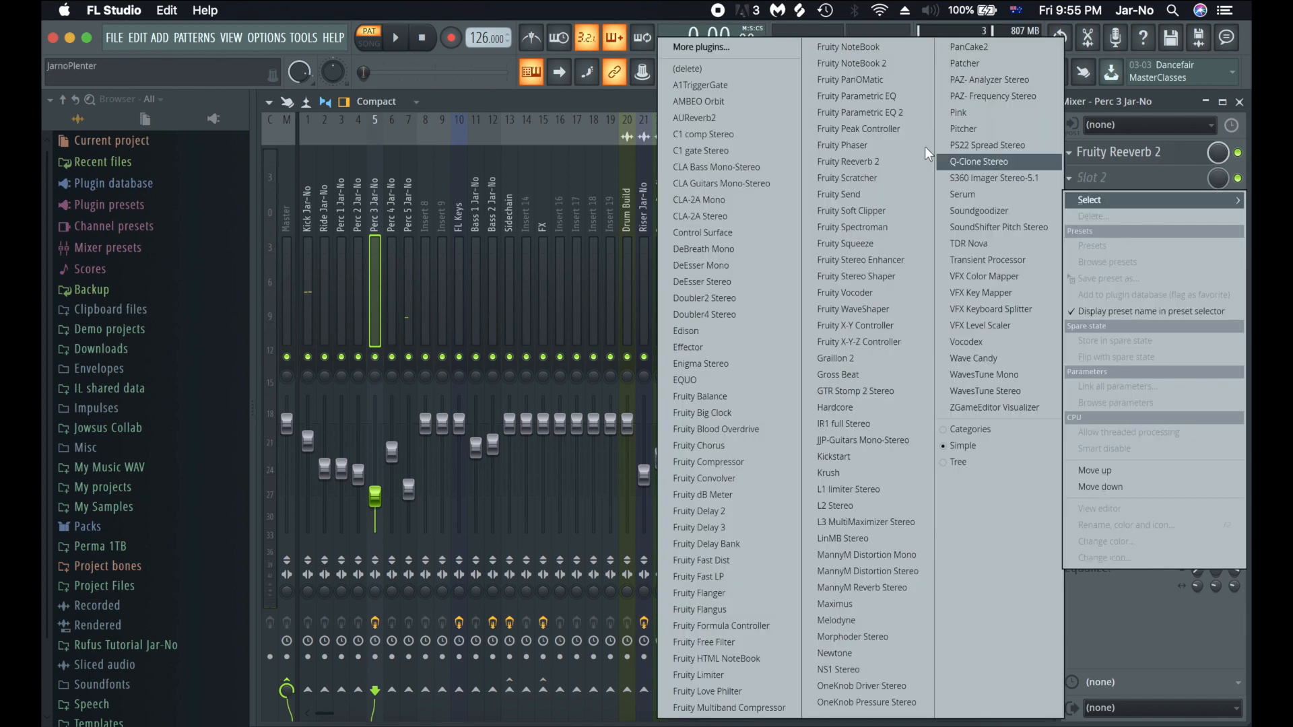
click(713, 527)
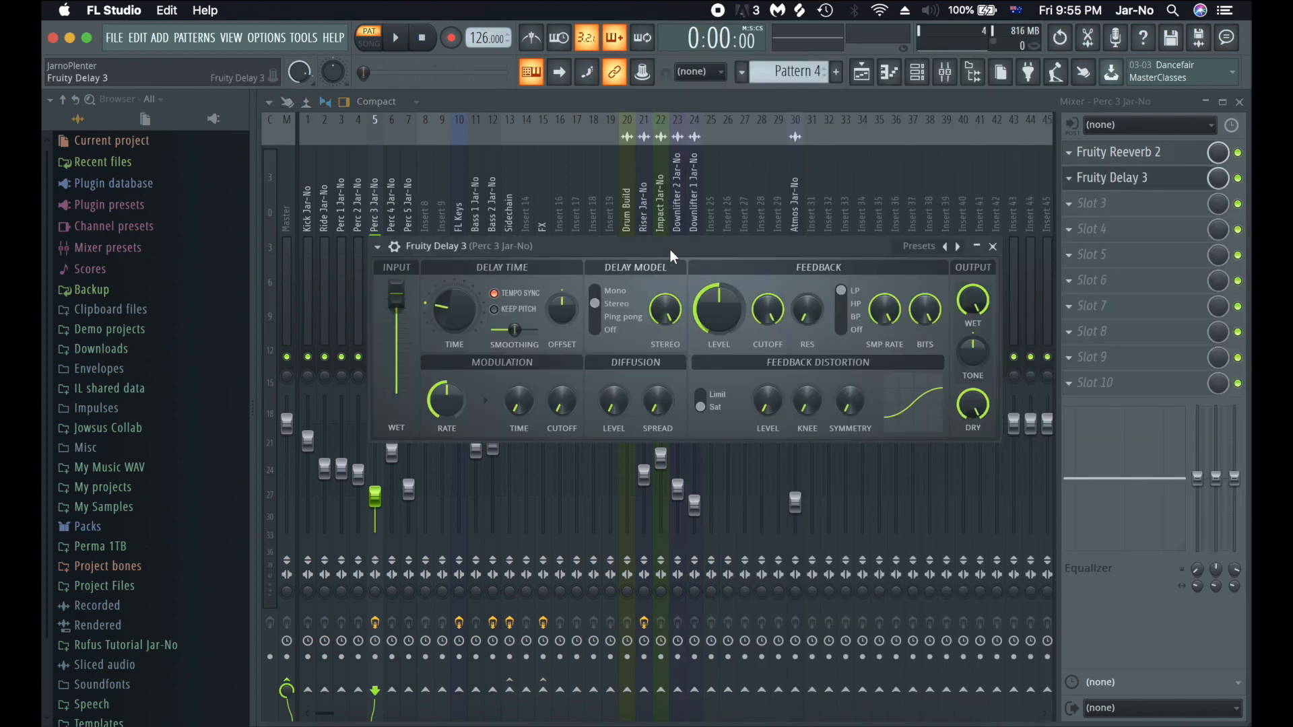
drag(669, 250, 571, 212)
- Set Perc 3's delay to ping pong with less input wet, a shorter time, right pan, and darker band-pass feedback at about 51%
scroll(296, 253, down, 10)
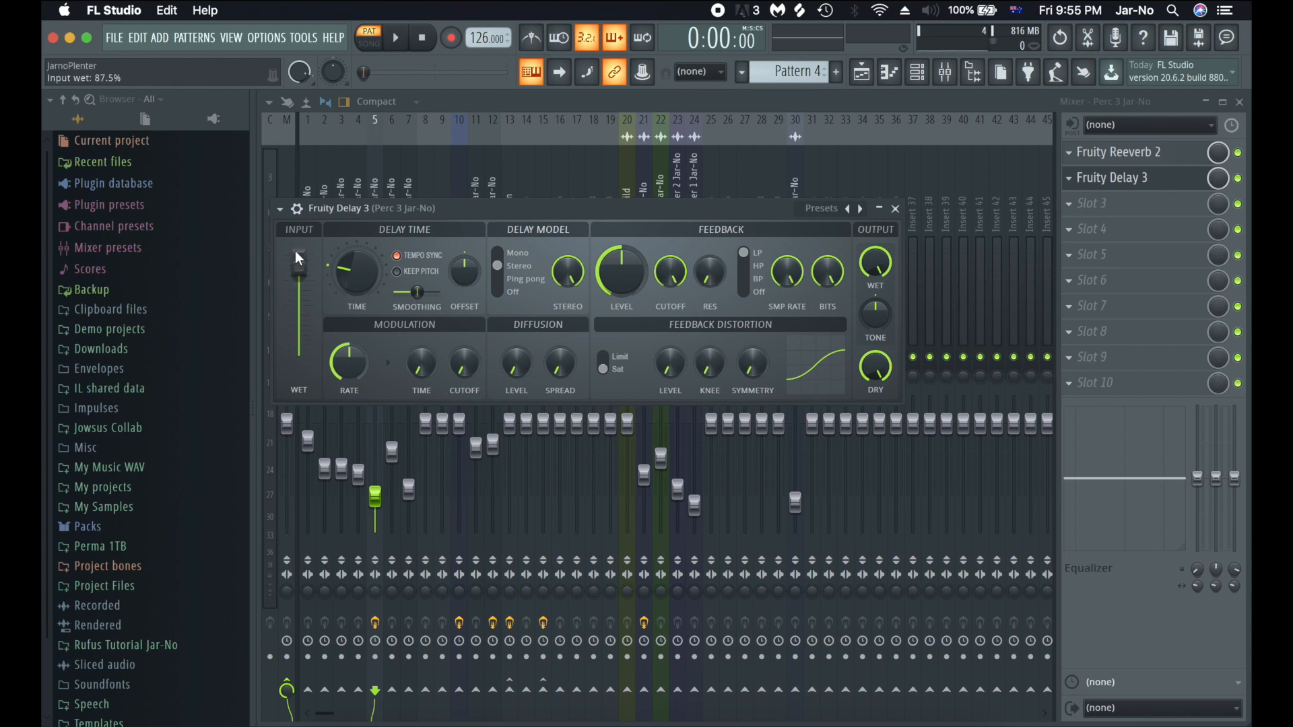
scroll(297, 256, down, 1)
scroll(296, 253, up, 2)
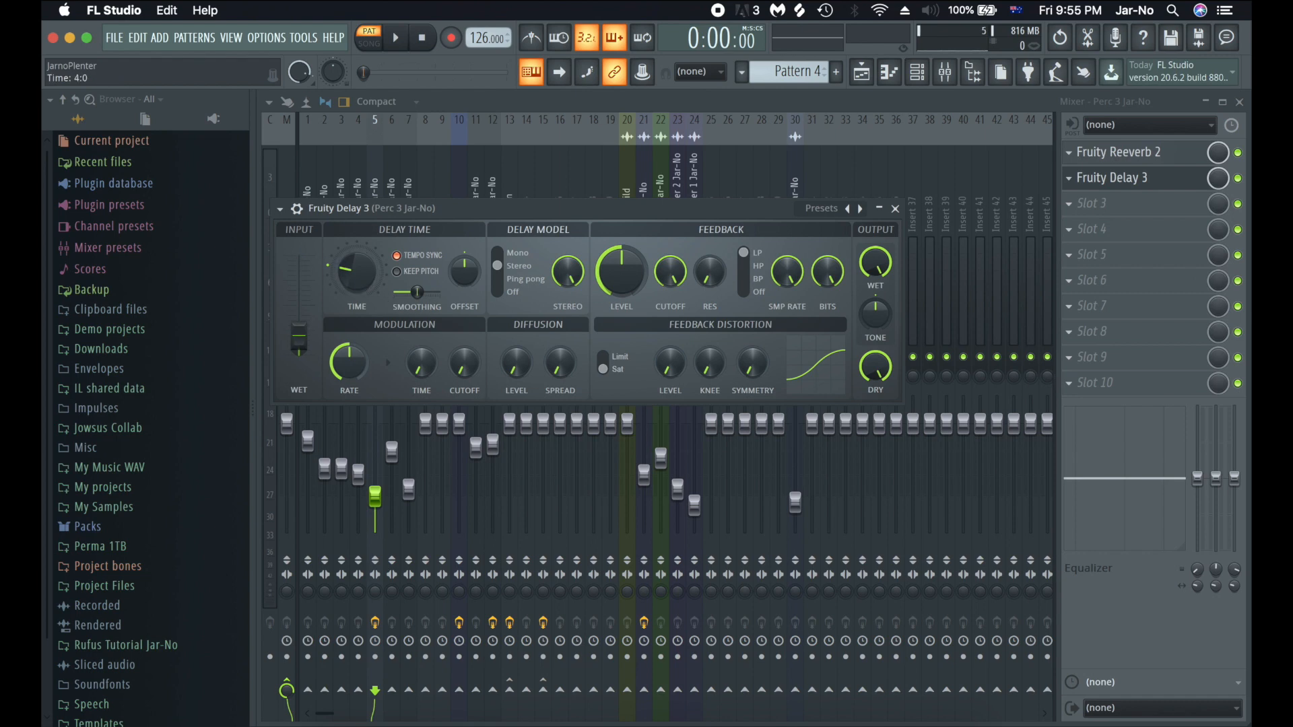
drag(358, 278, 358, 297)
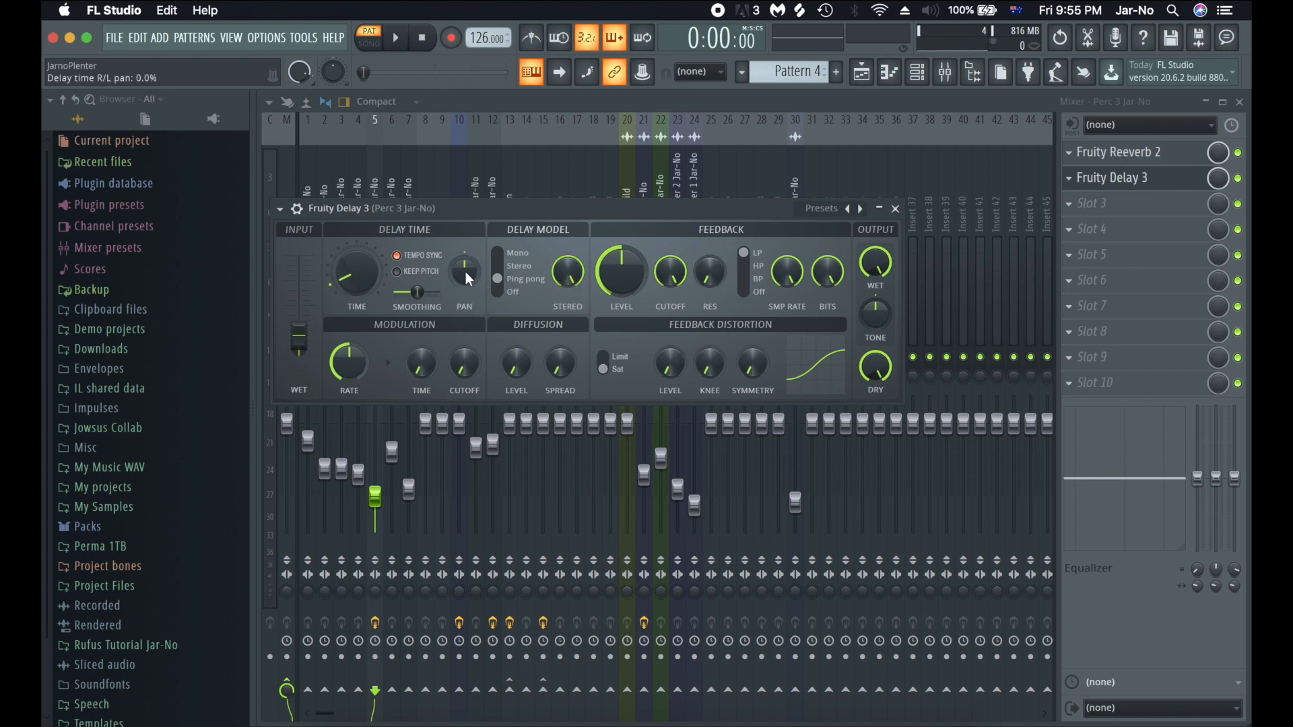
drag(466, 277, 466, 243)
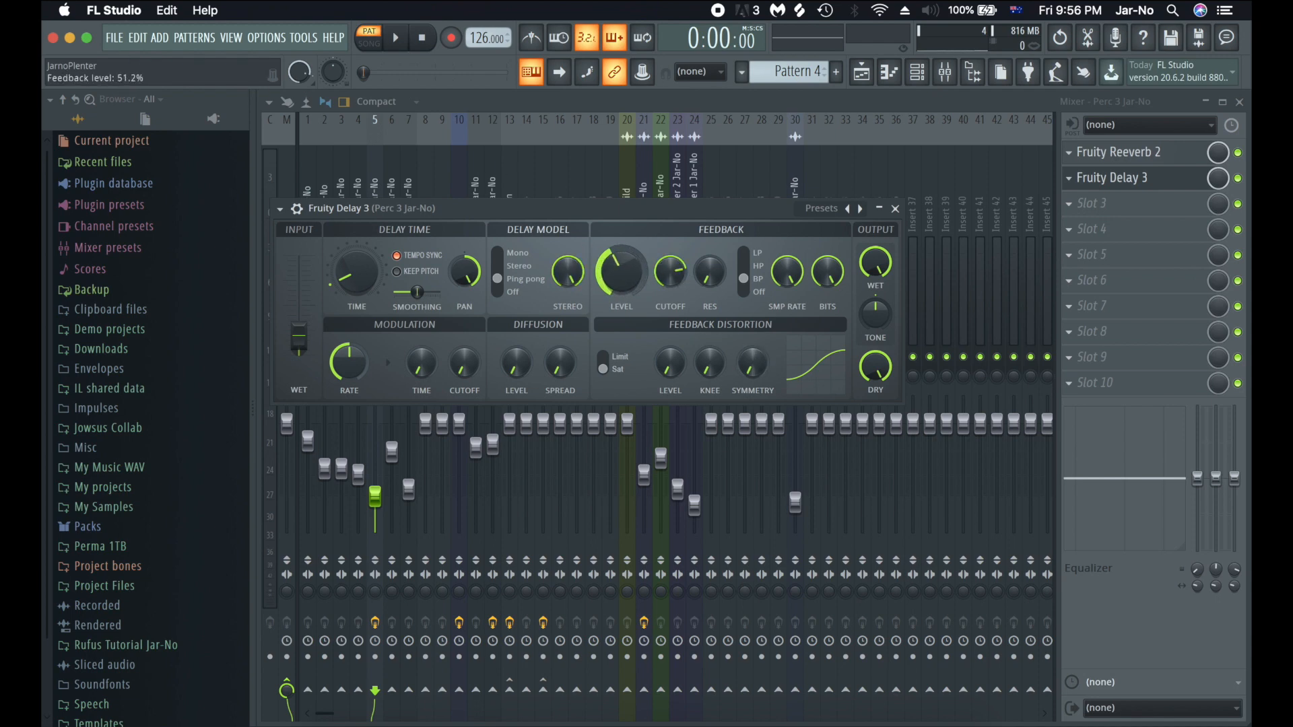
- Raise the Perc 3 delay's input wet, set its feedback level to about 49% and audition Pattern 4
key(space)
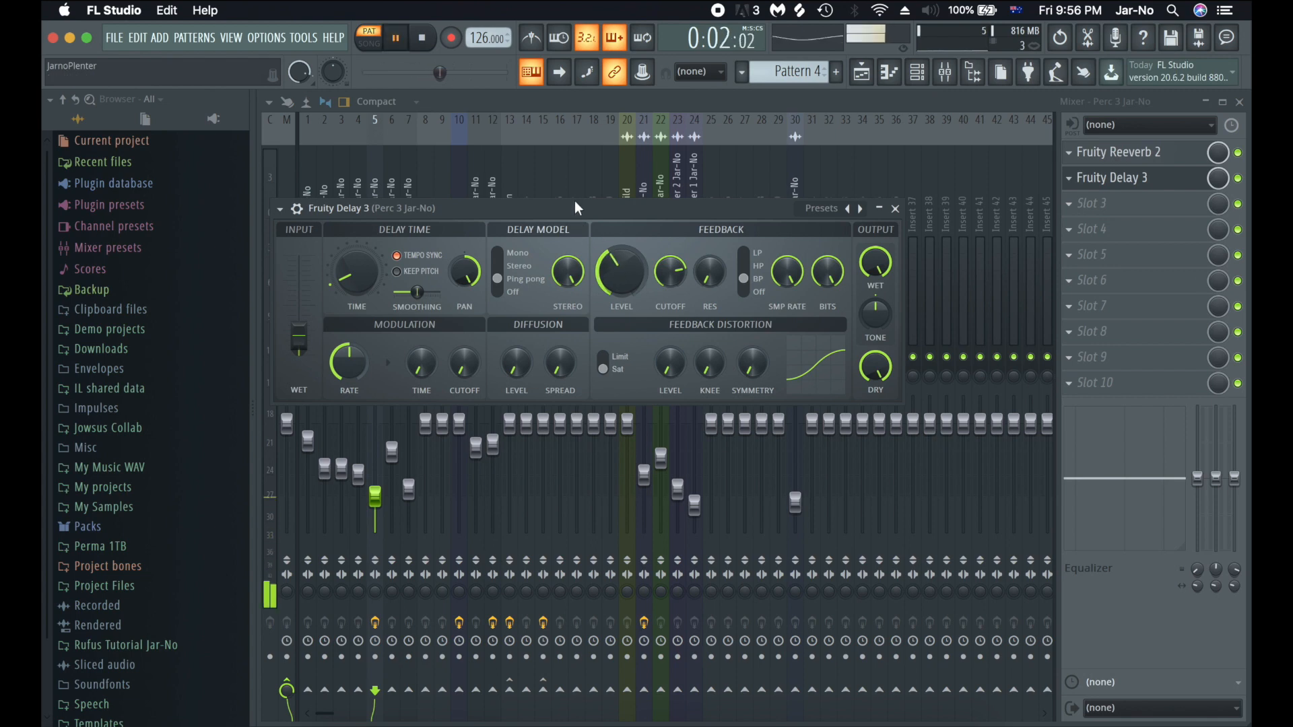
key(space)
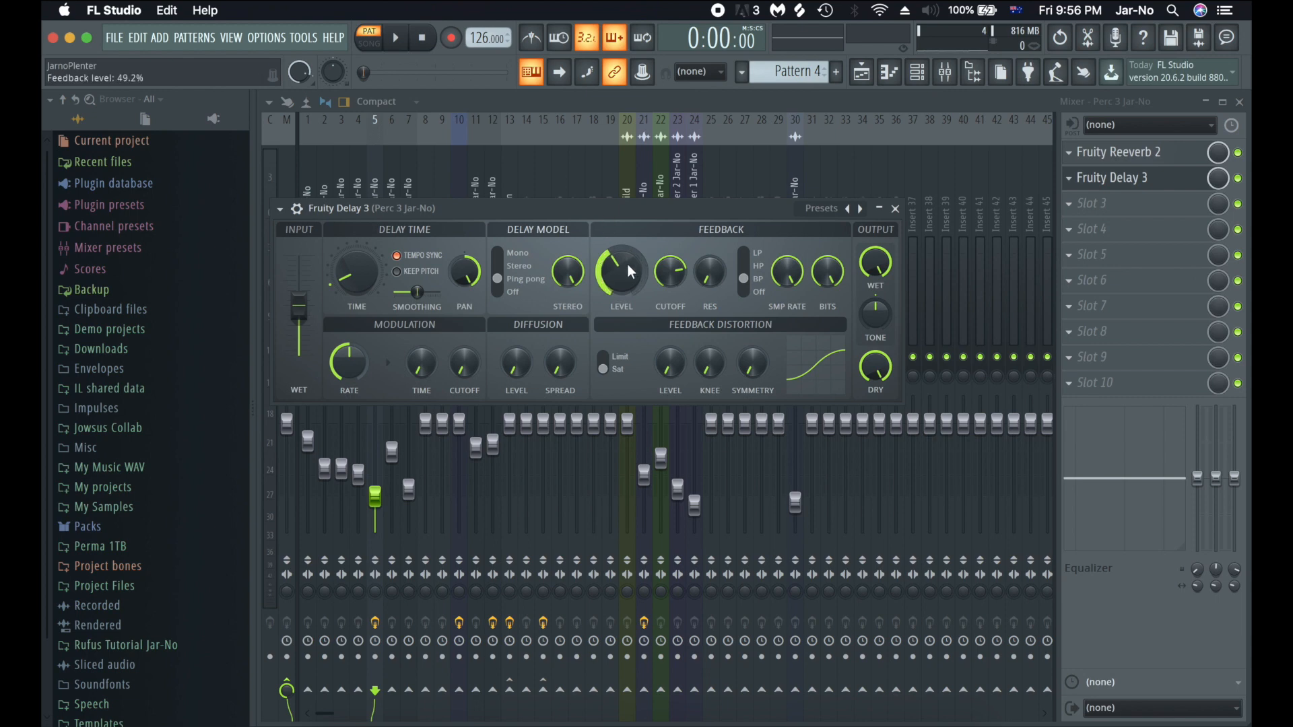
key(space)
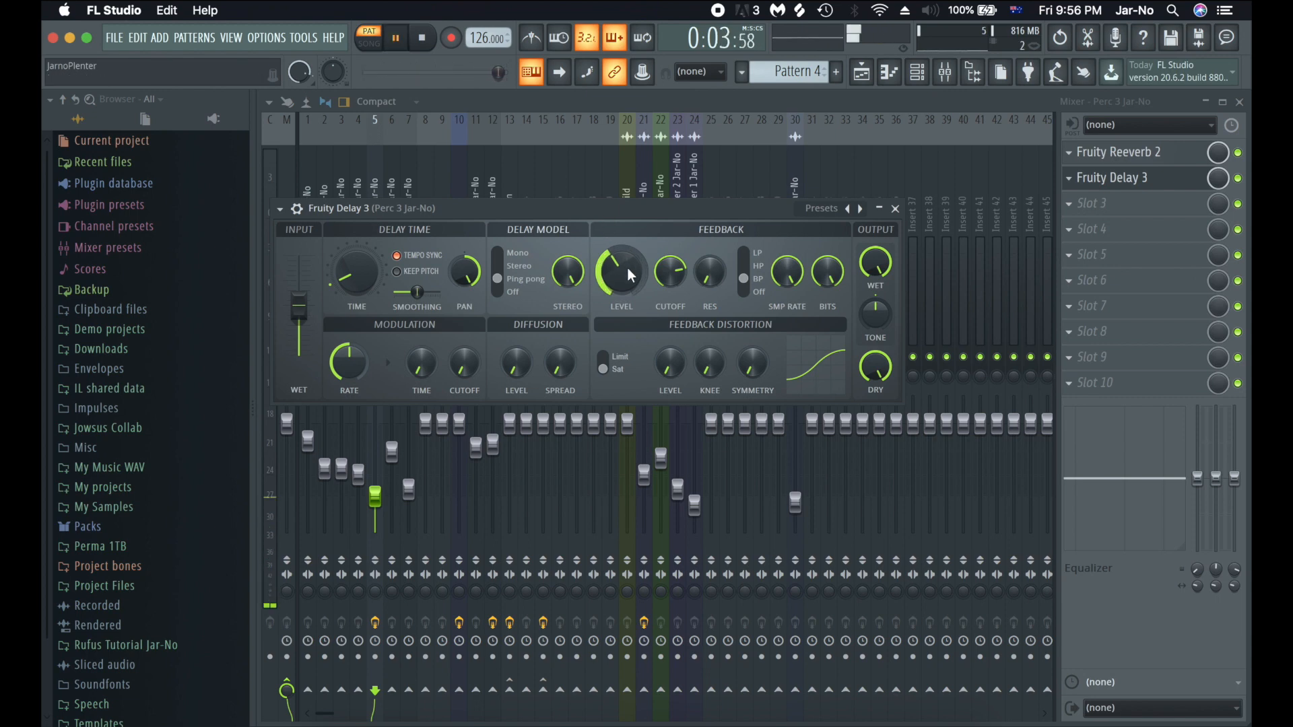
key(space)
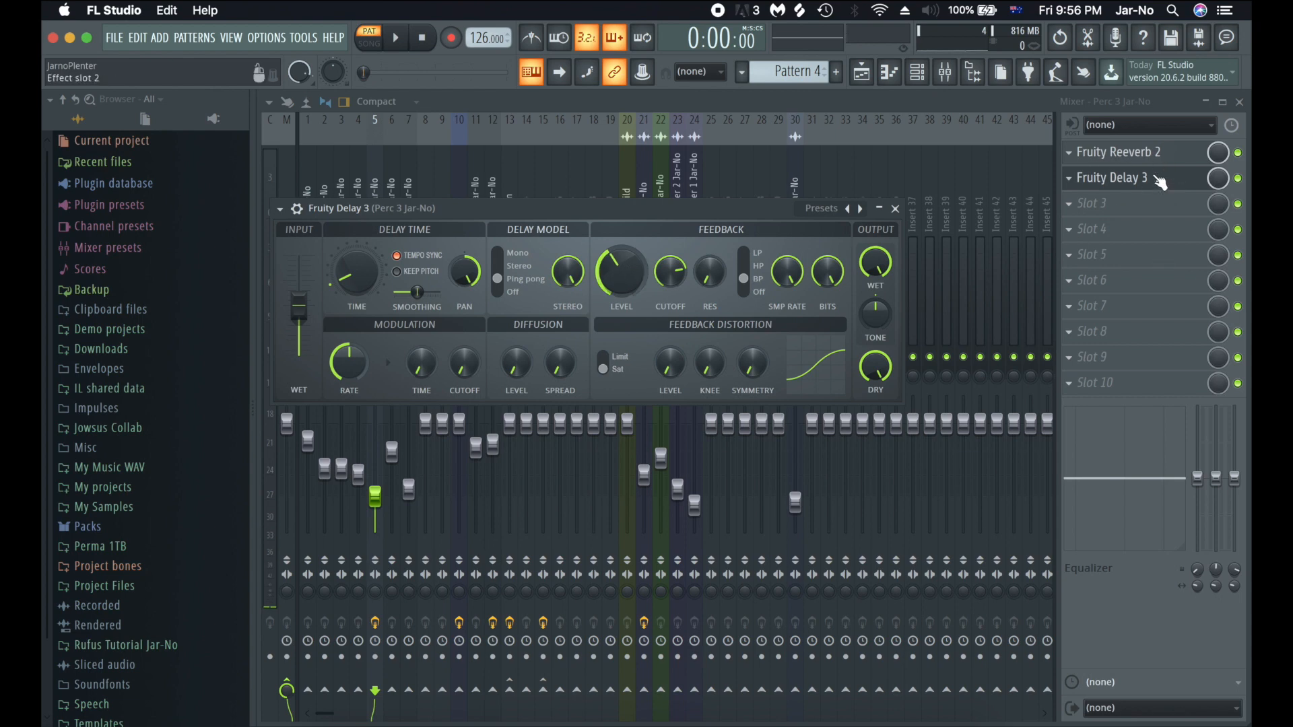
- Move Fruity Delay 3 above Fruity Reeverb 2 in Perc 3's effect chain and audition Pattern 4
drag(1109, 190, 1108, 159)
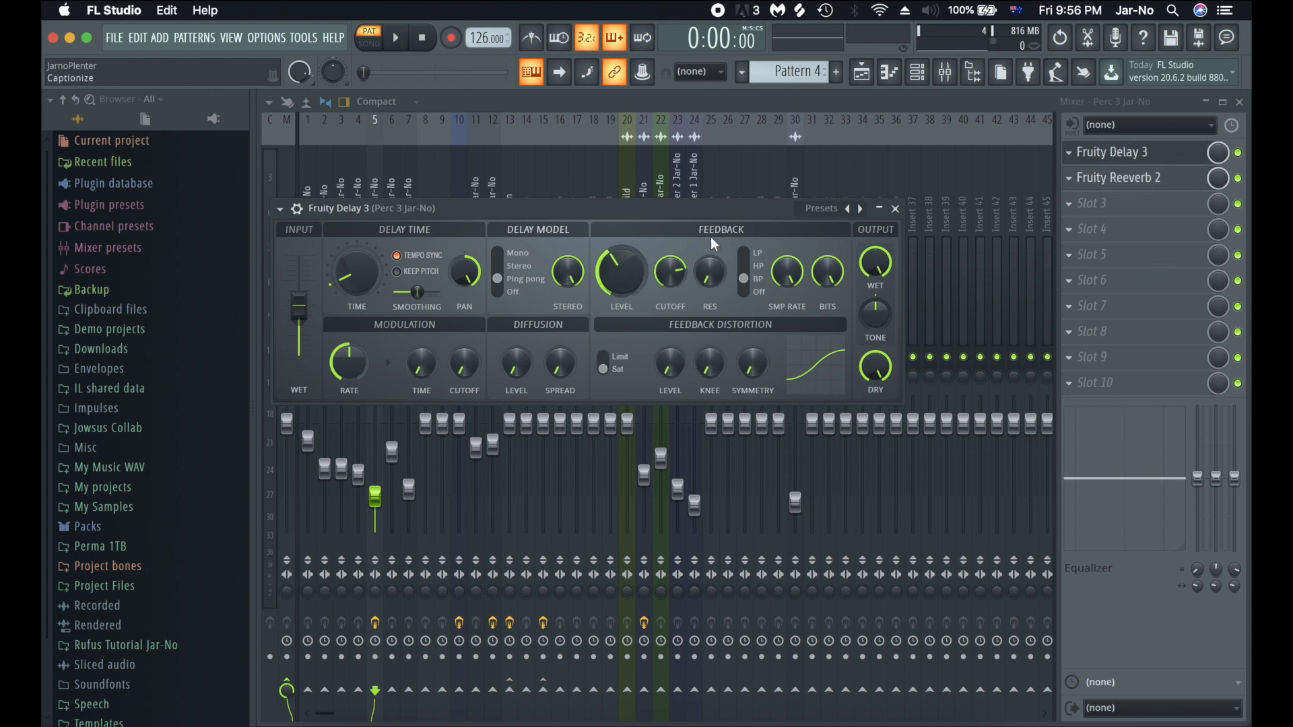
key(space)
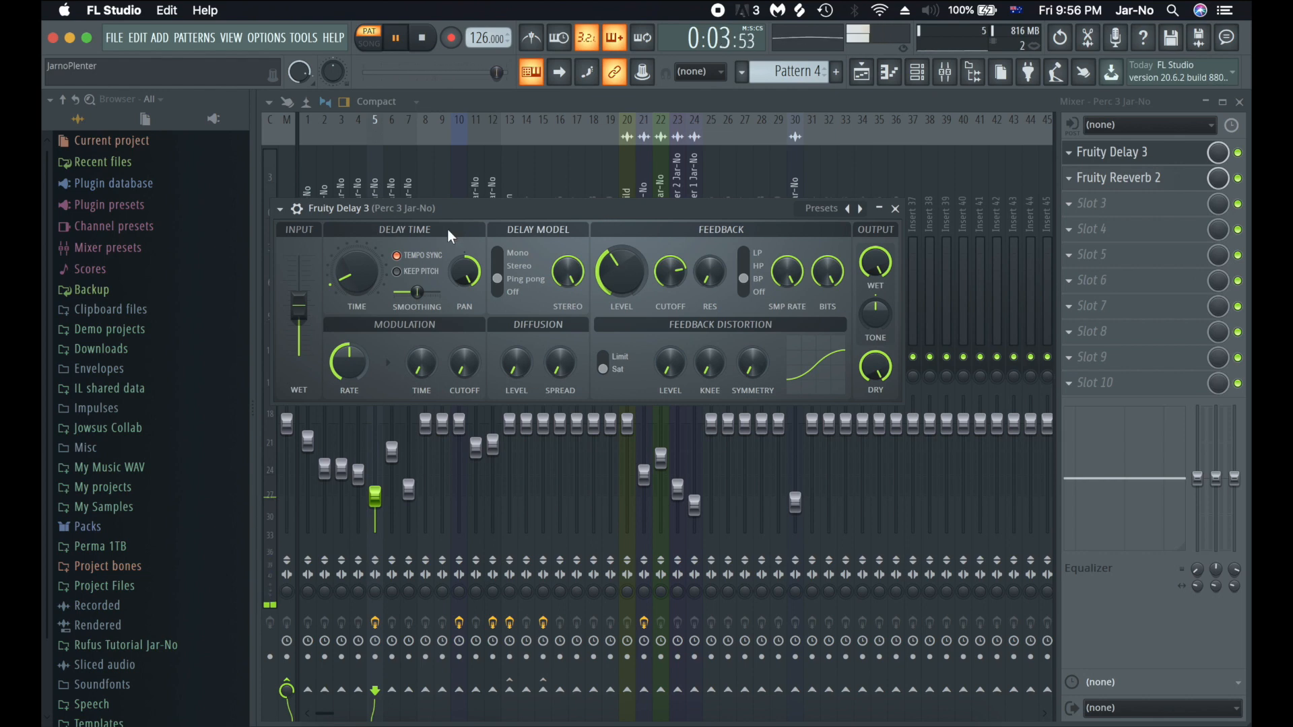
key(space)
click(895, 208)
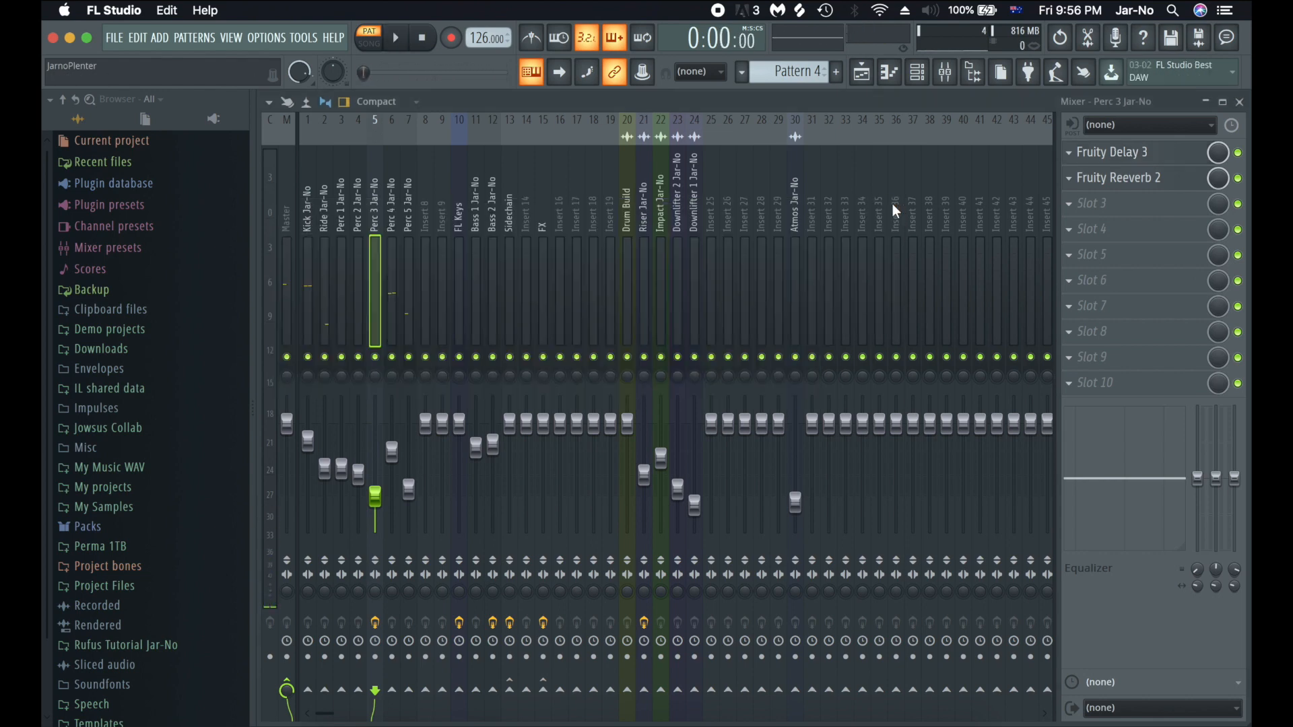
- Solo the Perc 3 mixer track and listen to its delay and reverb
right_click(379, 364)
key(space)
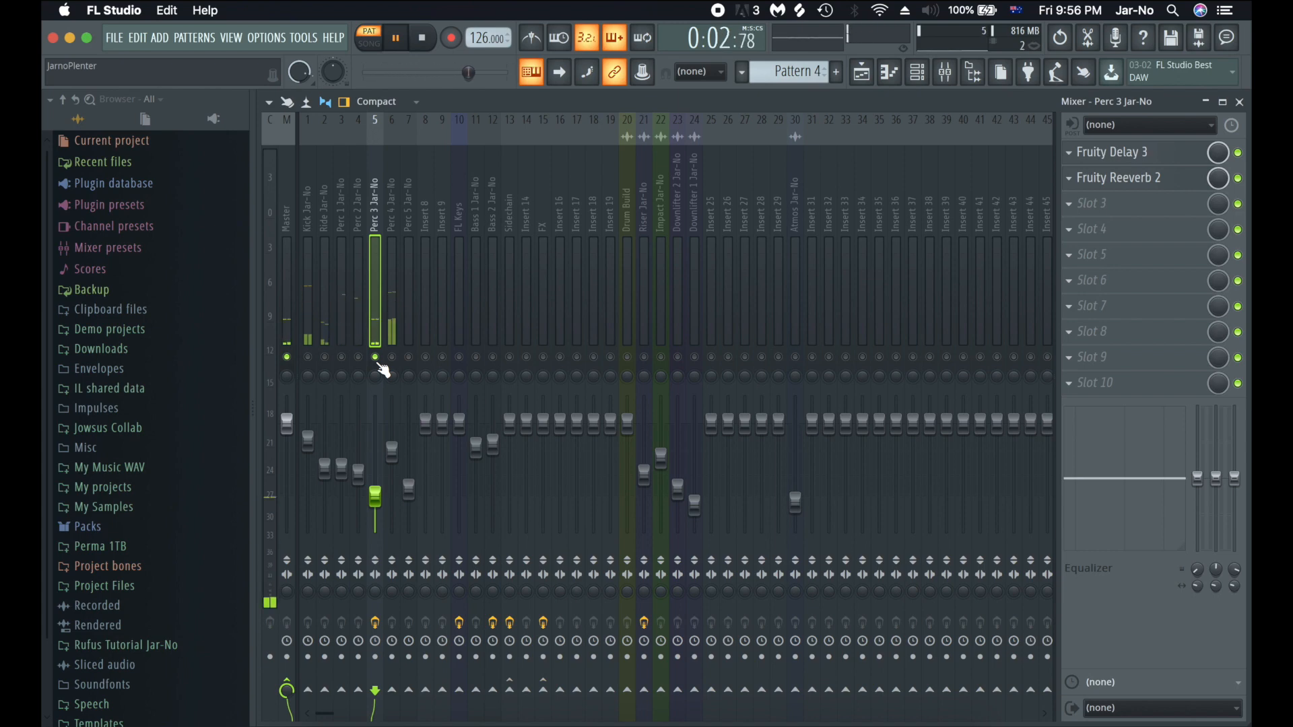
key(space)
- Raise the feedback level of Perc 3's Fruity Delay 3 and audition the soloed track
click(1117, 152)
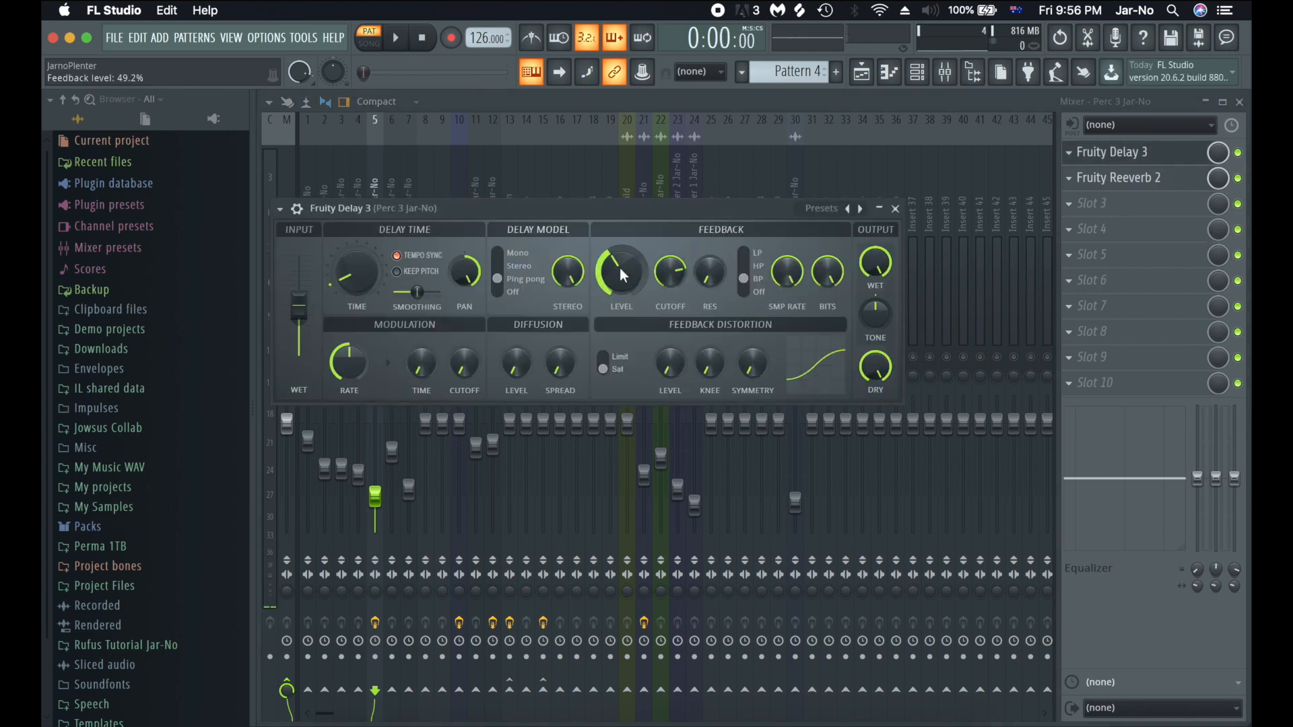
drag(619, 268, 620, 229)
key(space)
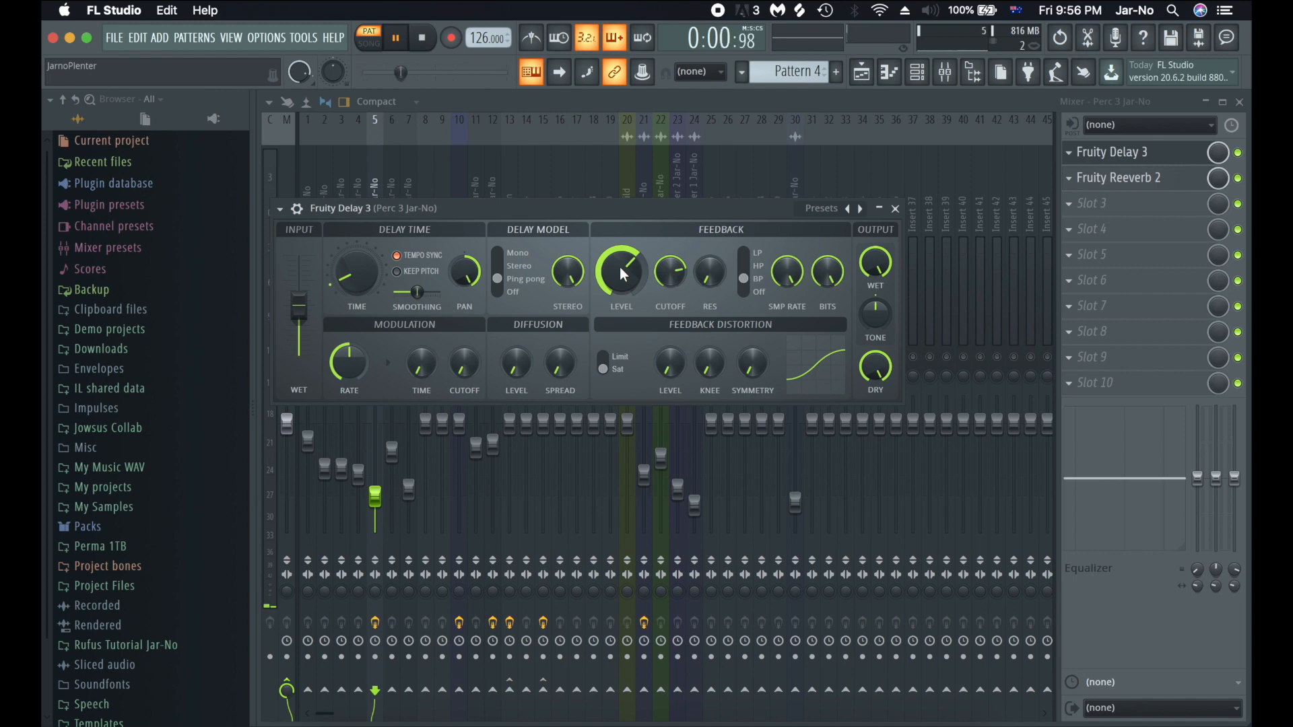
click(895, 209)
key(space)
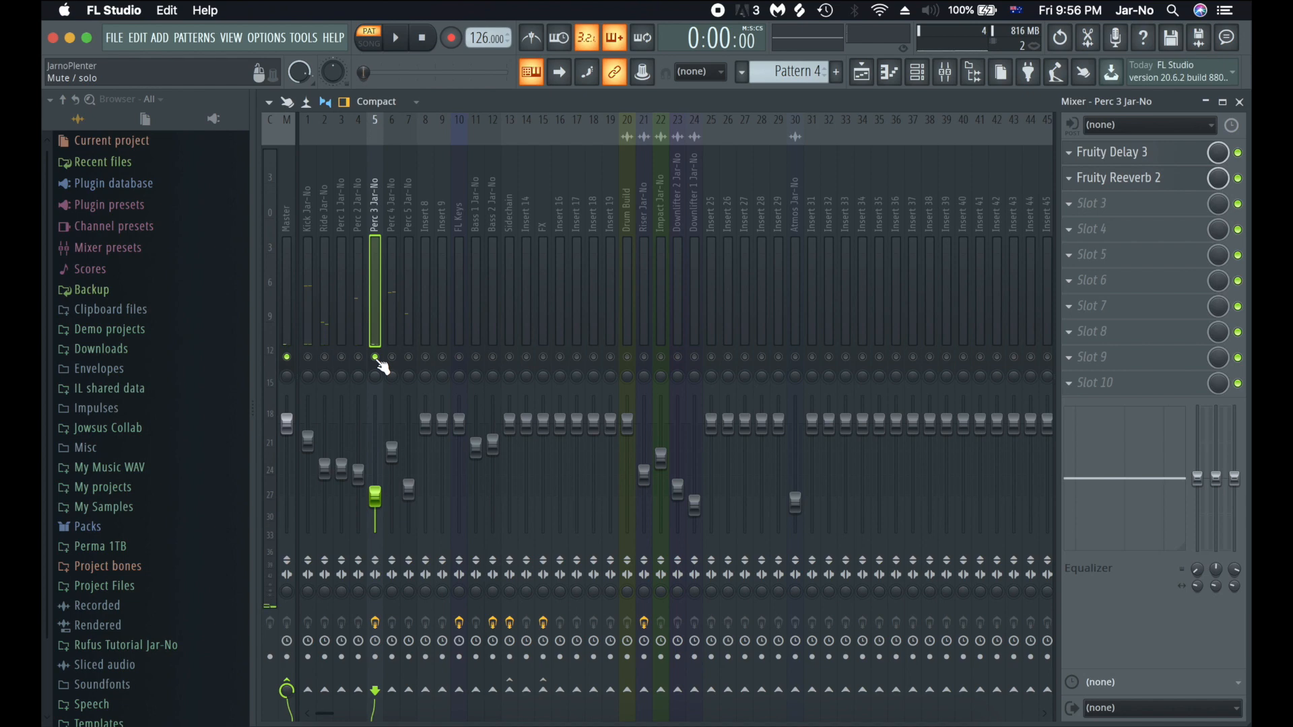
- Unsolo the Perc 3 mixer track, audition the full Pattern 4 and close the mixer
right_click(378, 361)
key(space)
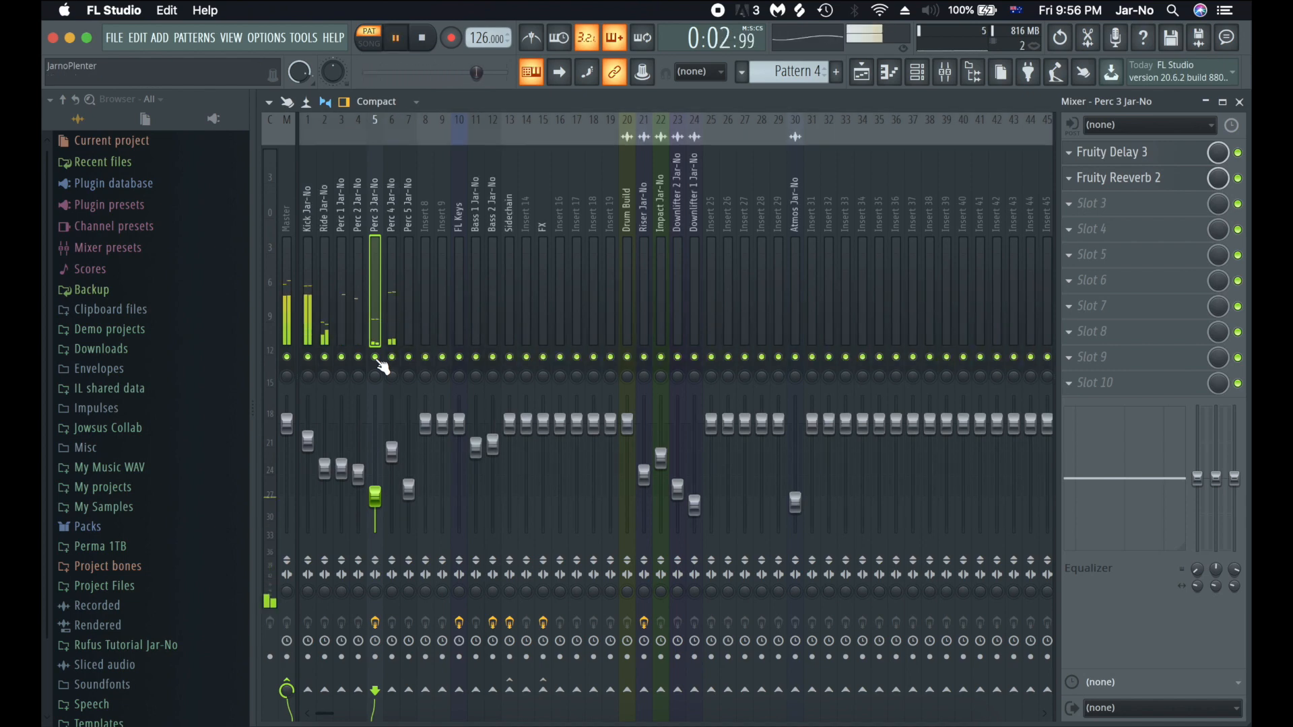
key(F9)
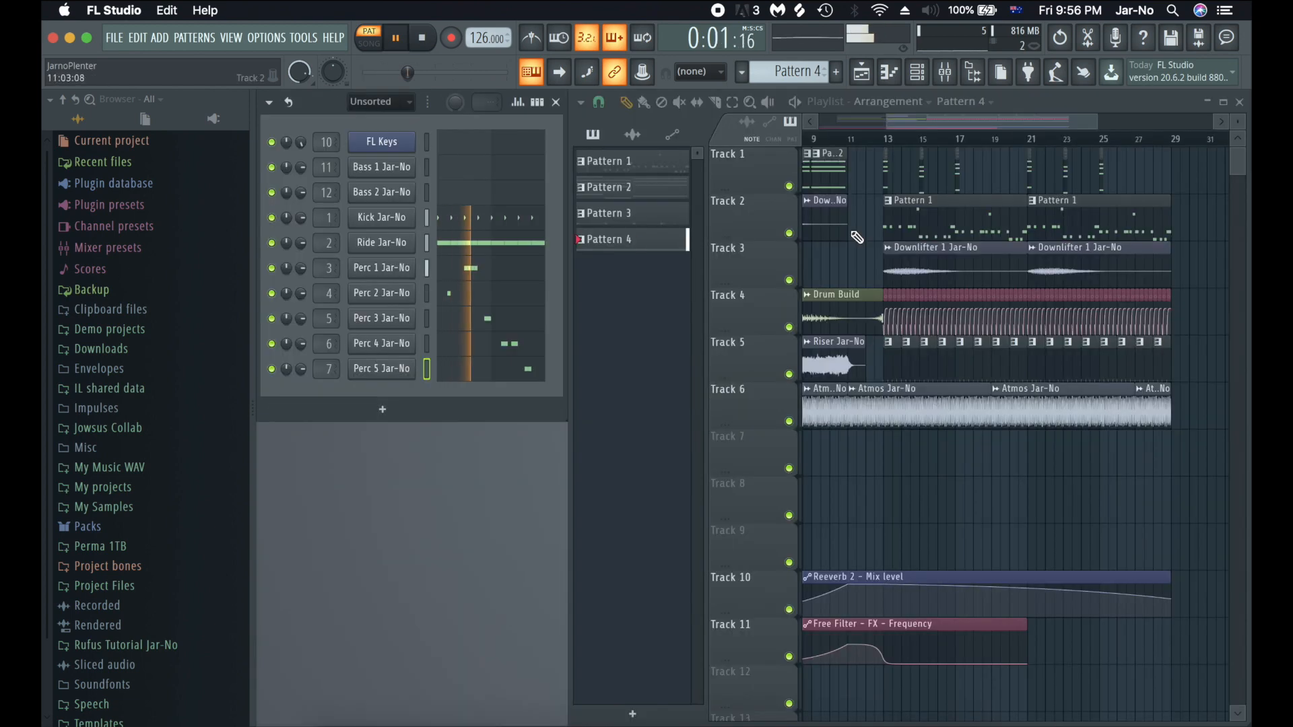
key(space)
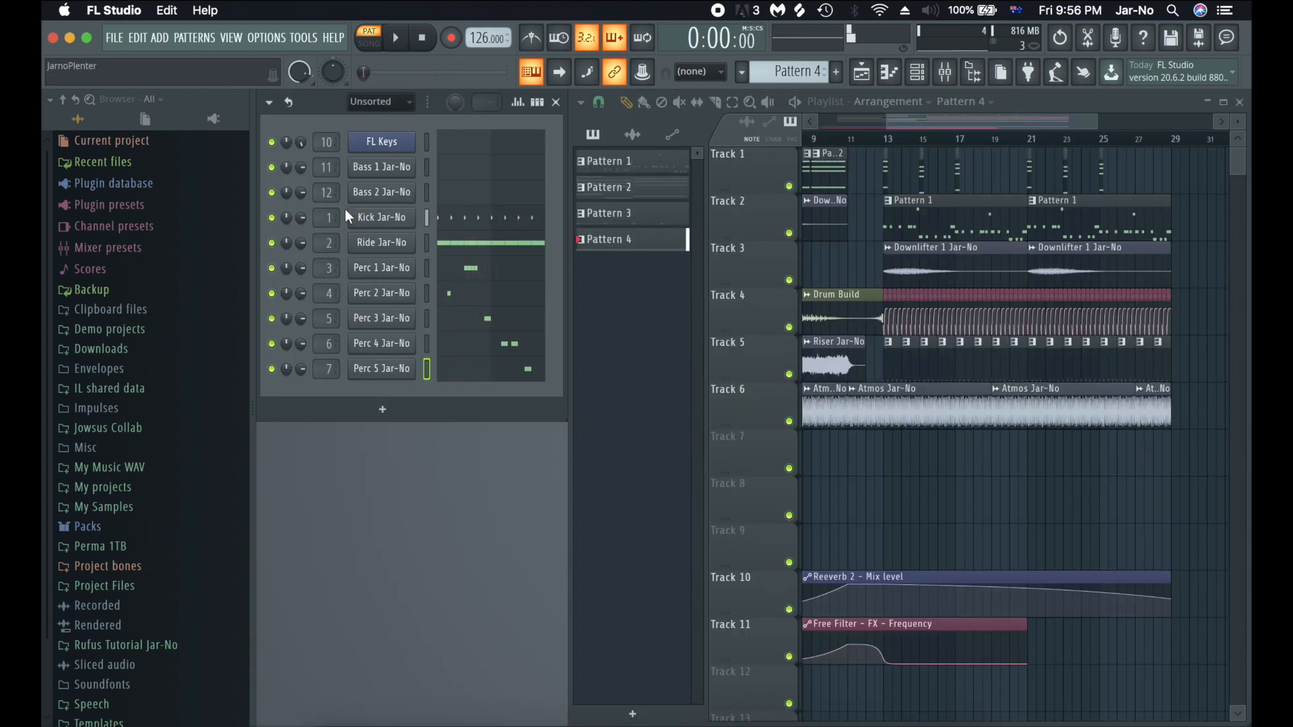
- Remove the kick notes from Pattern 4 and paint Pattern 4 along Track 7 from bar 13 to bar 29
click(427, 216)
click(889, 455)
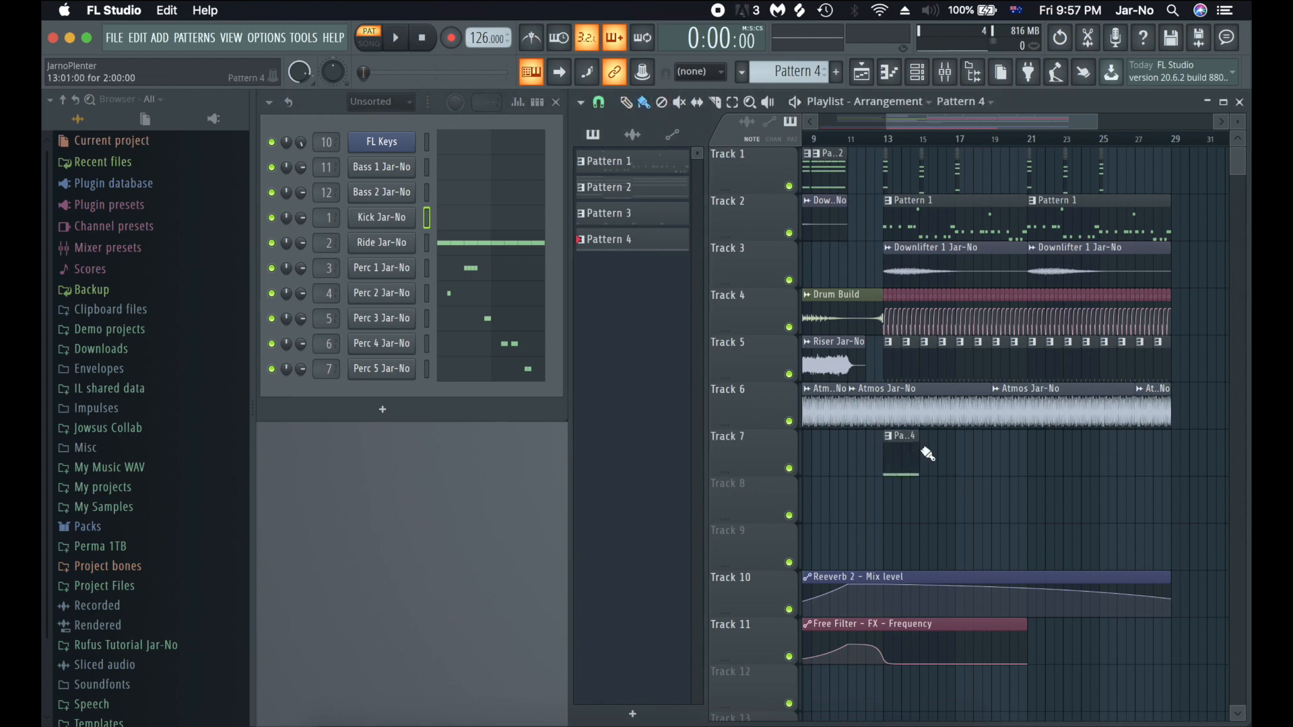
drag(930, 454, 1147, 456)
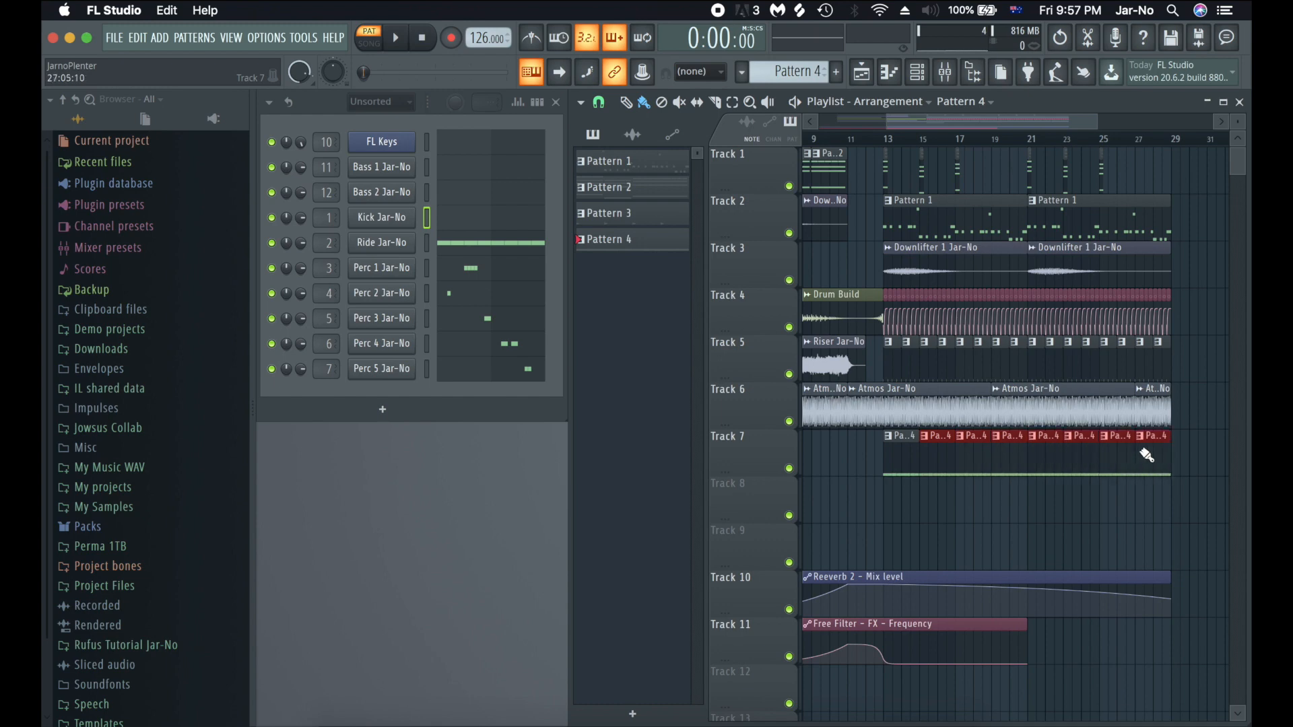
click(1120, 514)
right_click(1128, 509)
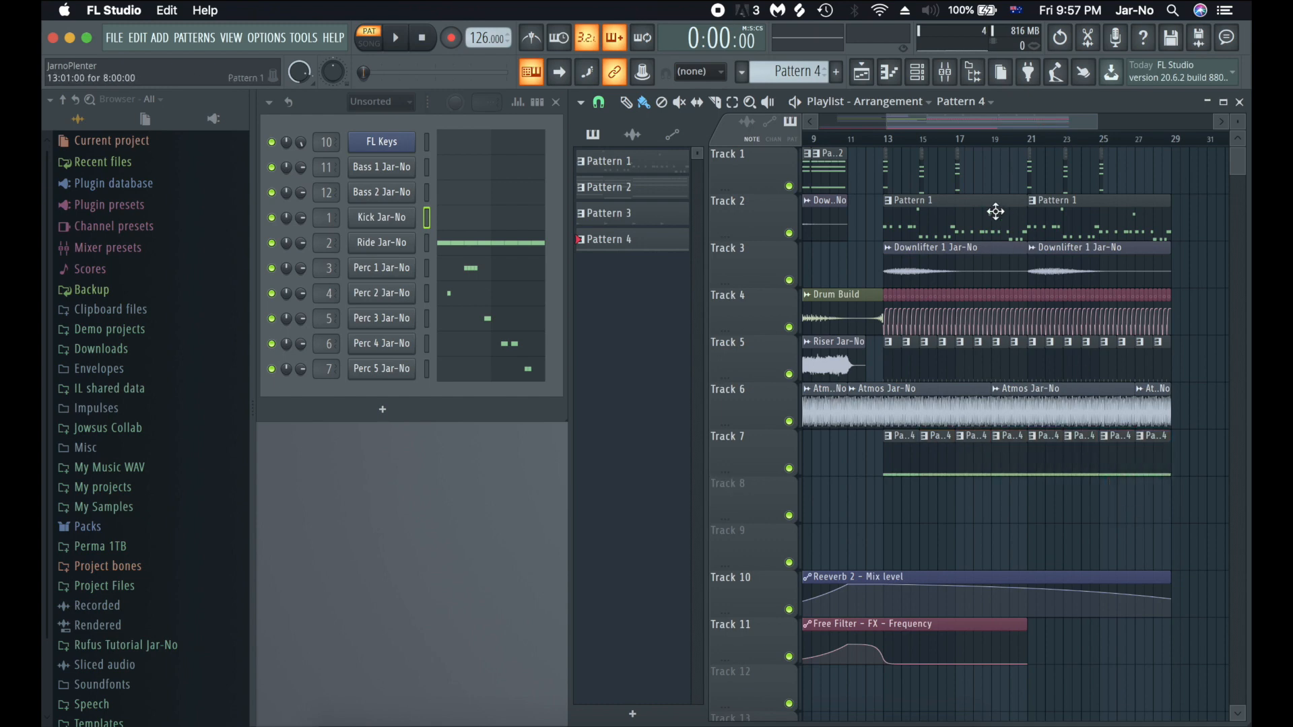
- Play the arrangement in song mode from bar 3 into the drop and set the playback position to bar 13
scroll(963, 140, down, 3)
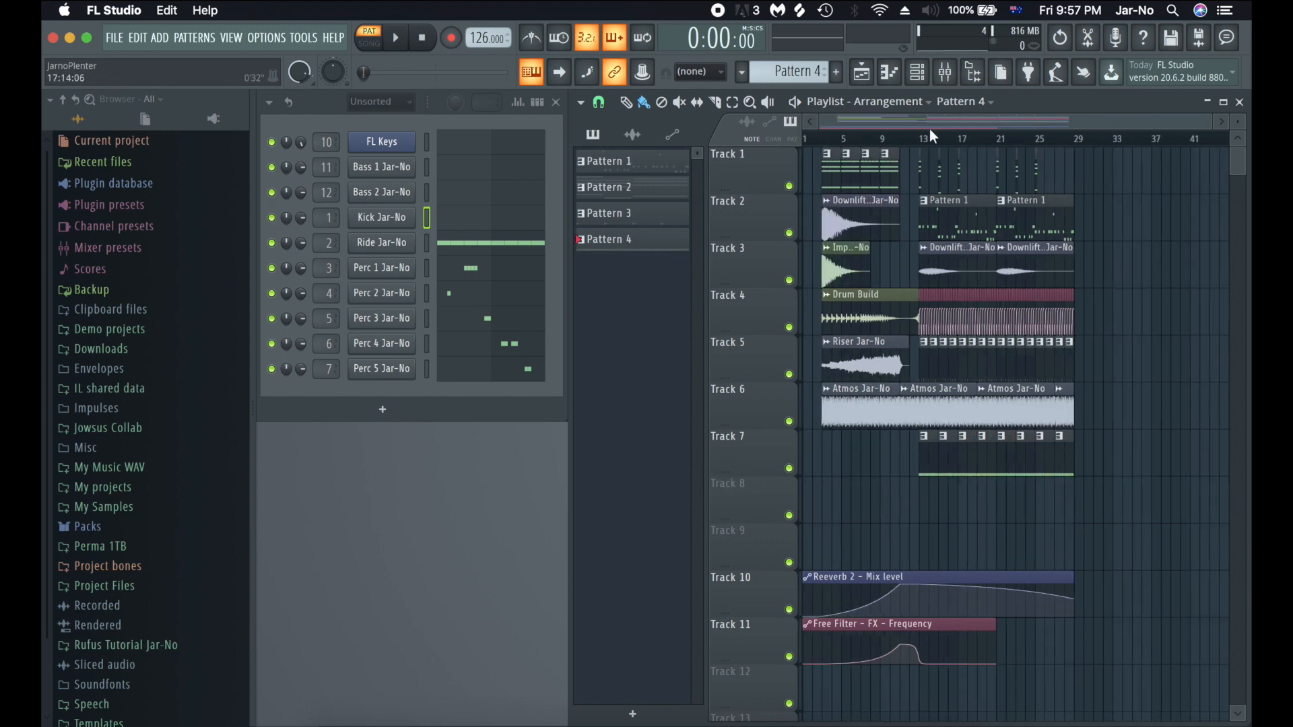
click(825, 141)
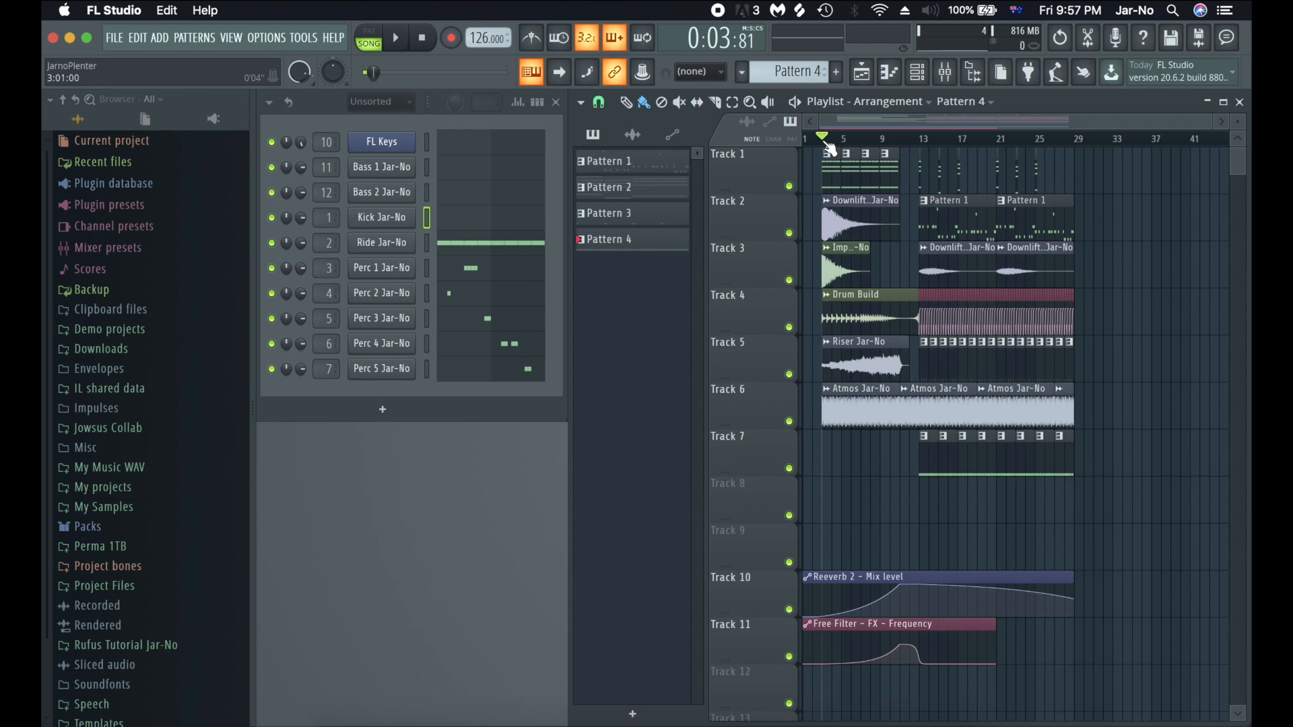
key(space)
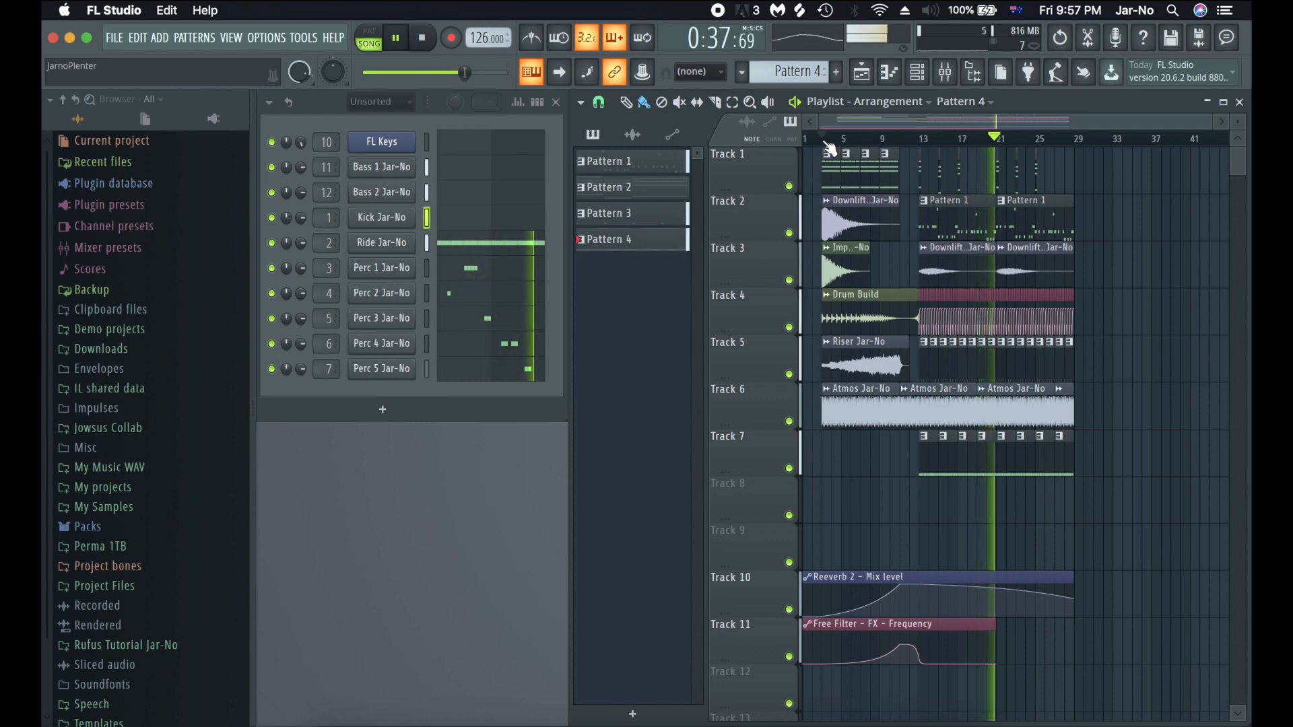
scroll(941, 143, up, 2)
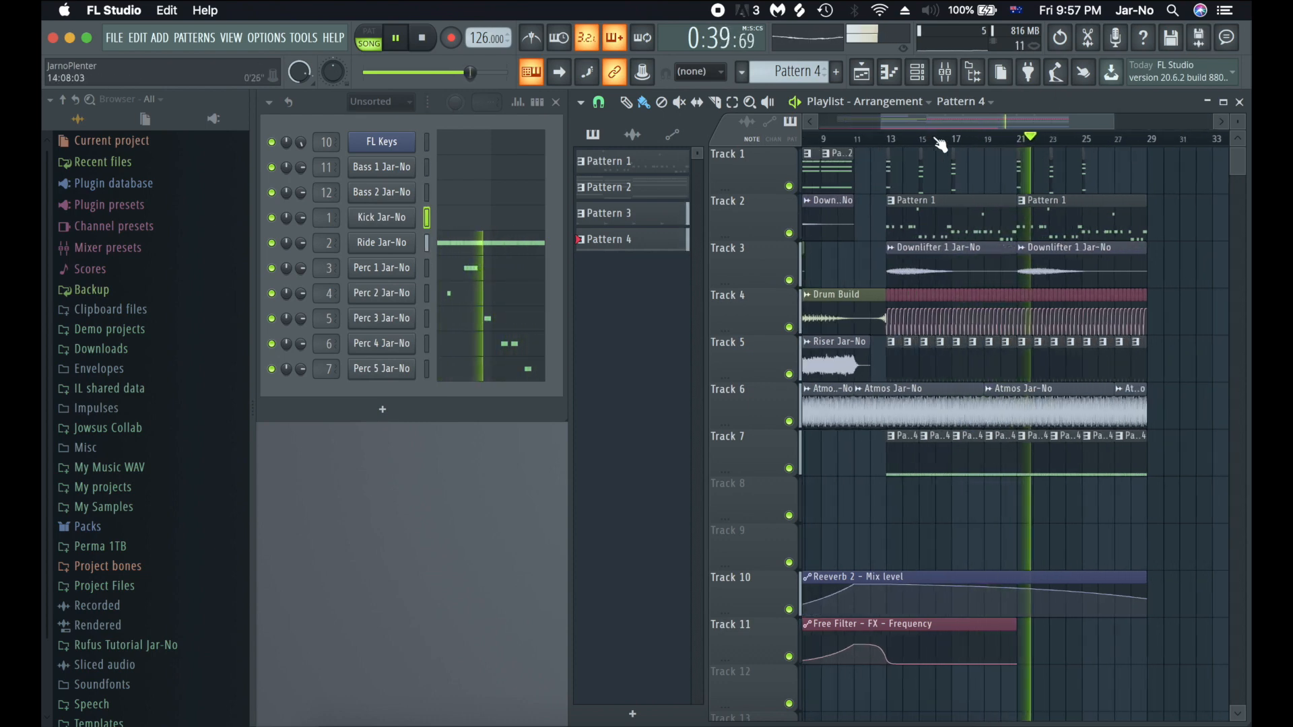
scroll(879, 142, up, 1)
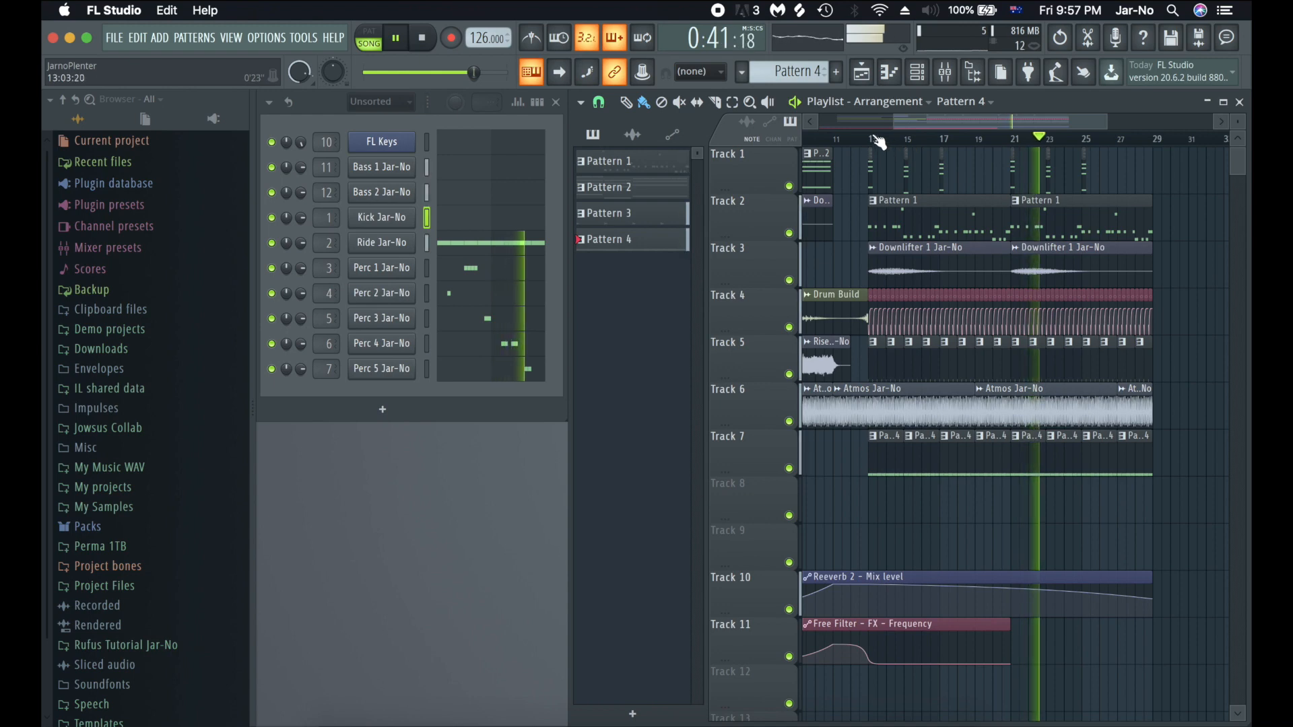
key(space)
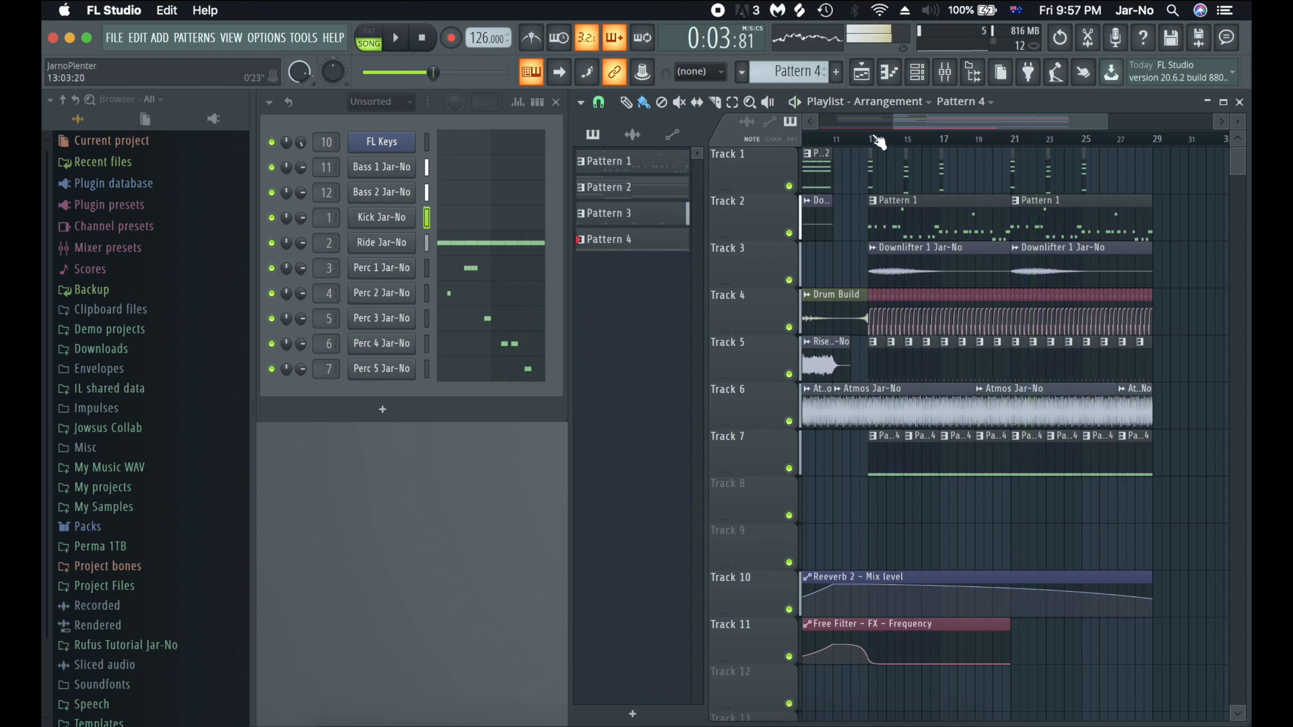
click(874, 138)
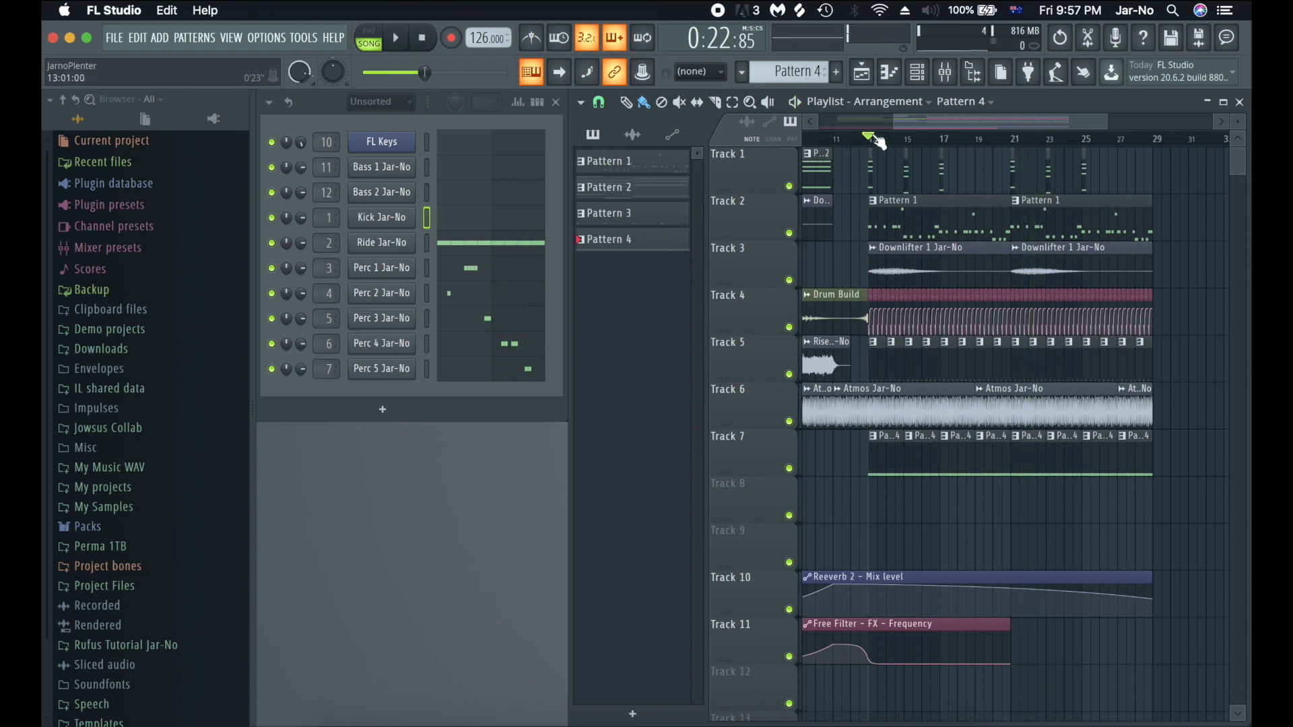
- Play the drop with the mixer open and lower the Ride track's level to -16.4 dB
click(946, 74)
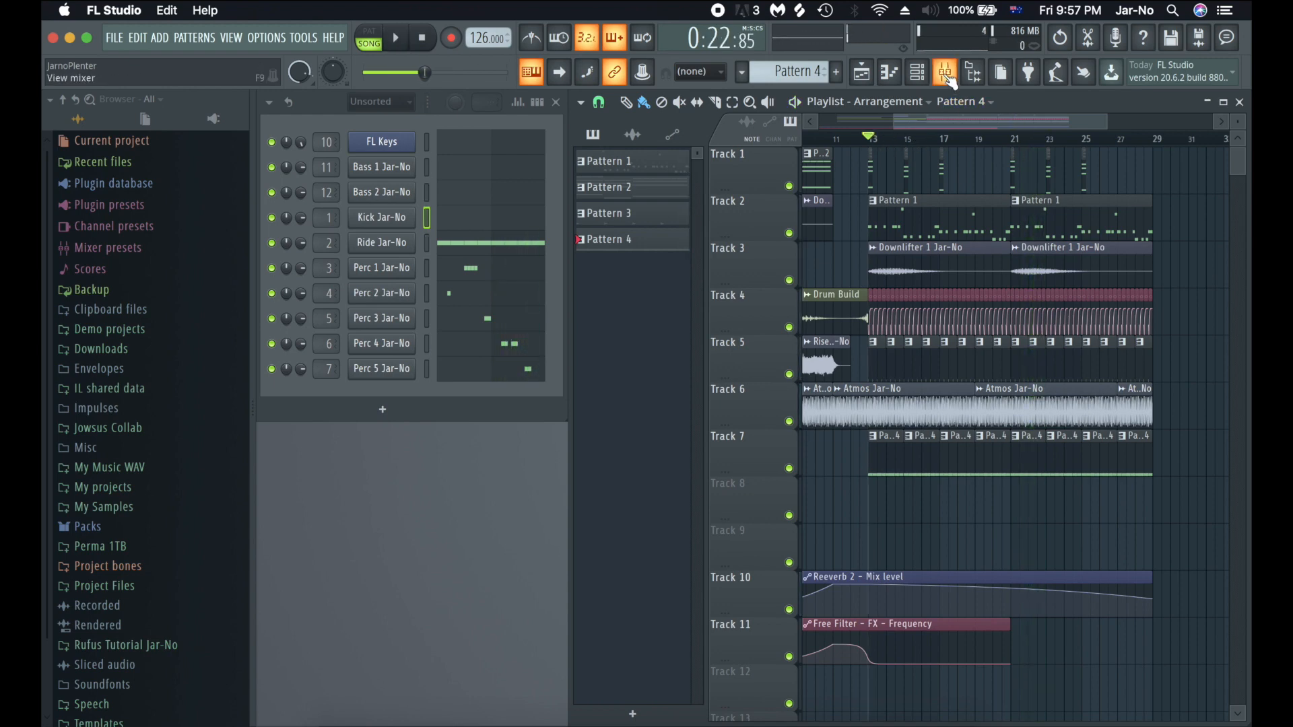
key(space)
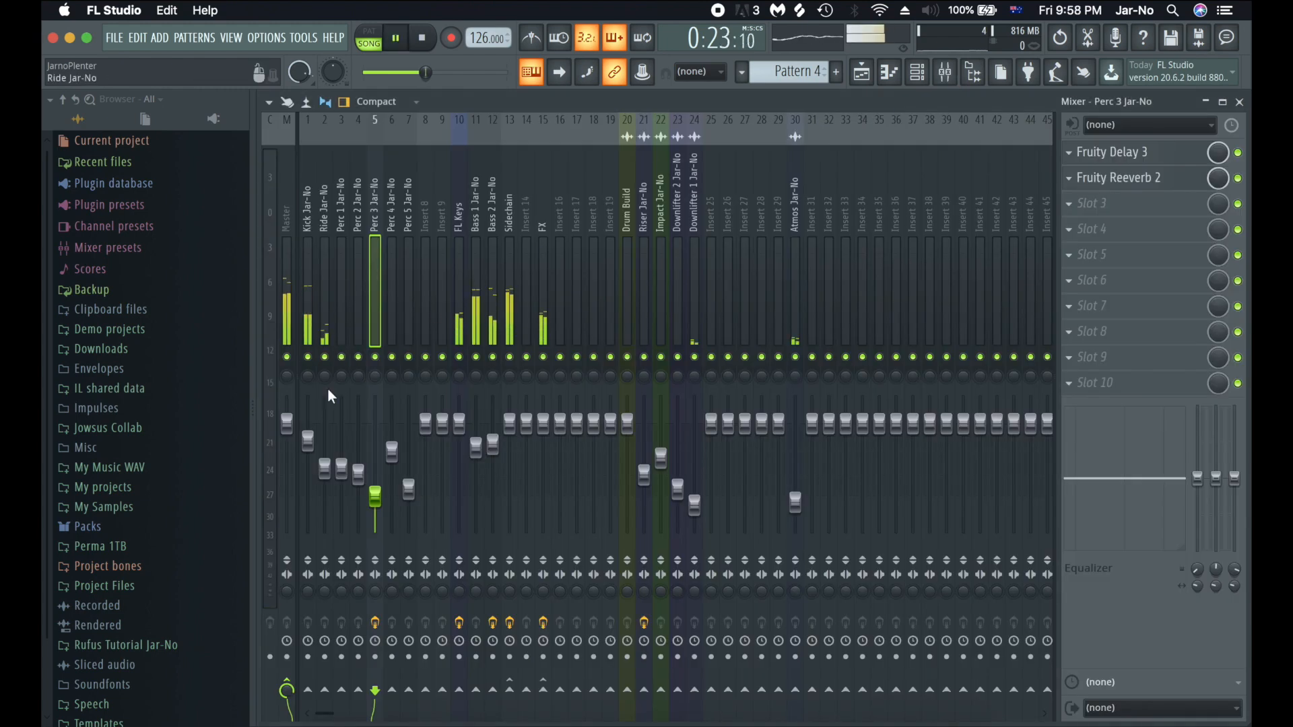
drag(325, 470, 325, 491)
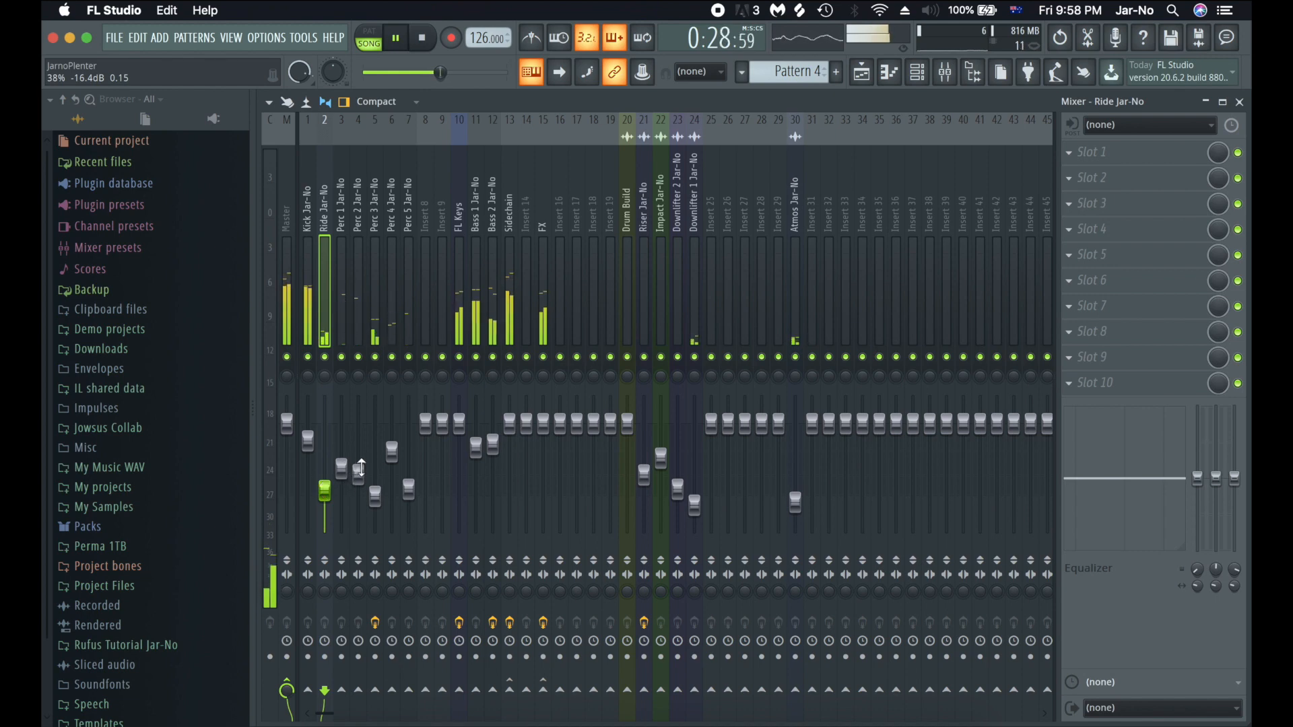
key(space)
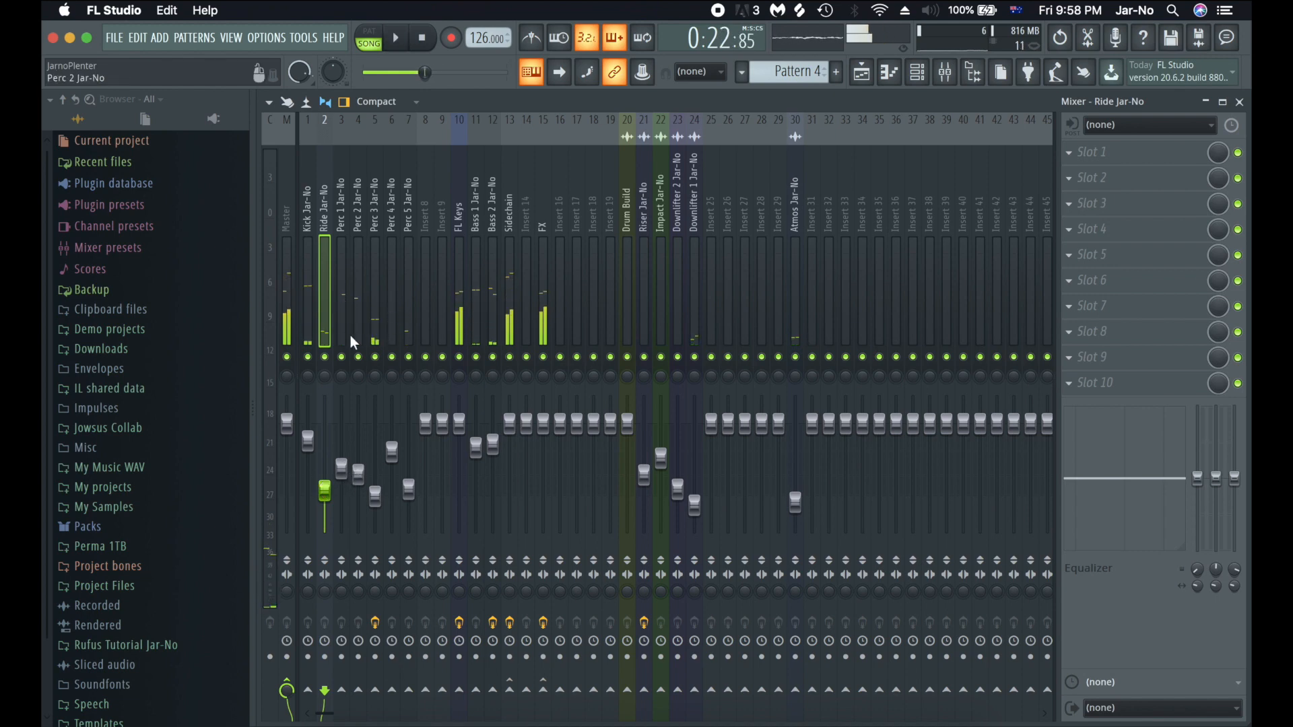
- Lower the mixer levels of Perc 1 to -16.7 dB and Perc 2 to -20.0 dB while the drop plays
key(space)
drag(341, 468, 341, 488)
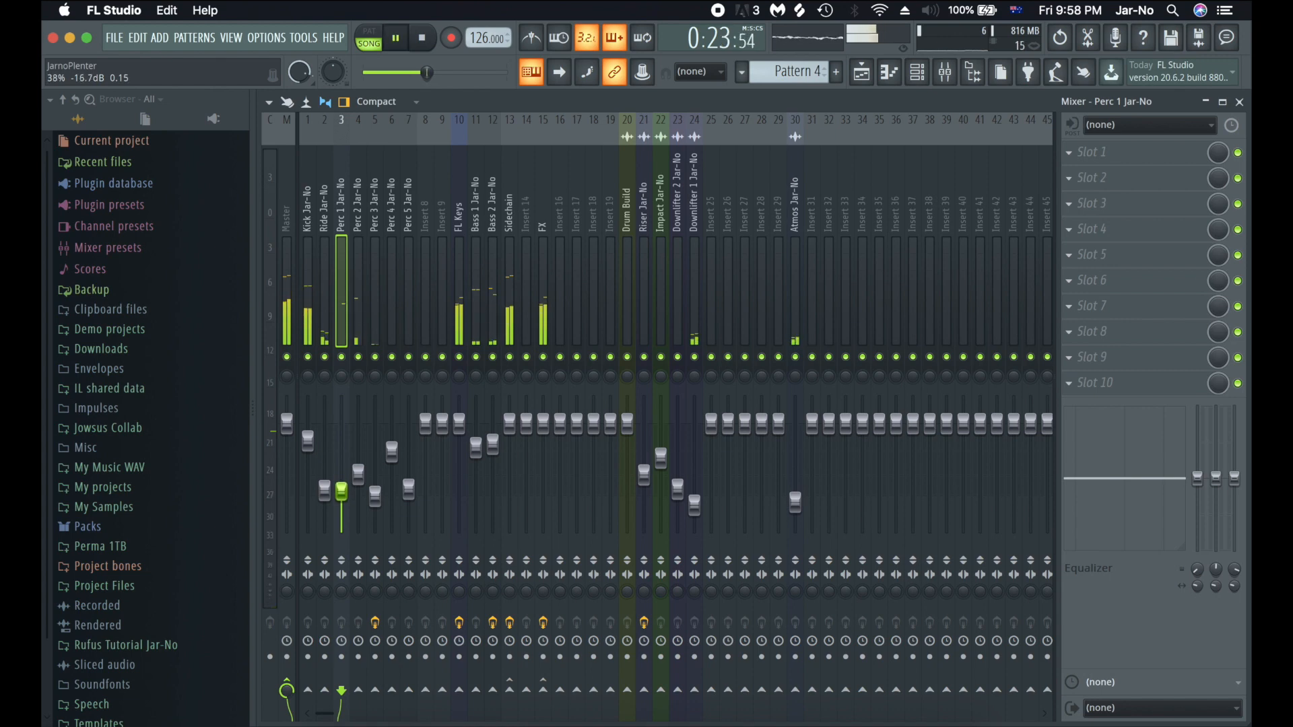
click(359, 474)
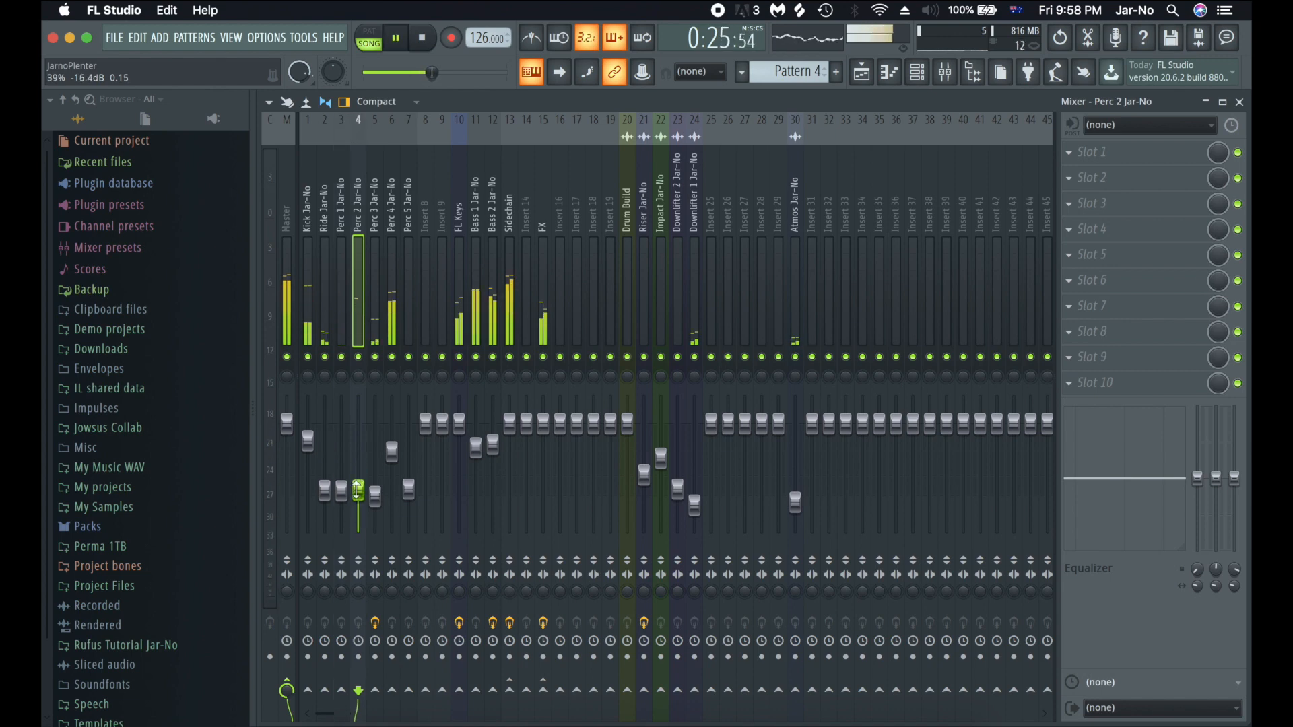
drag(358, 490, 358, 503)
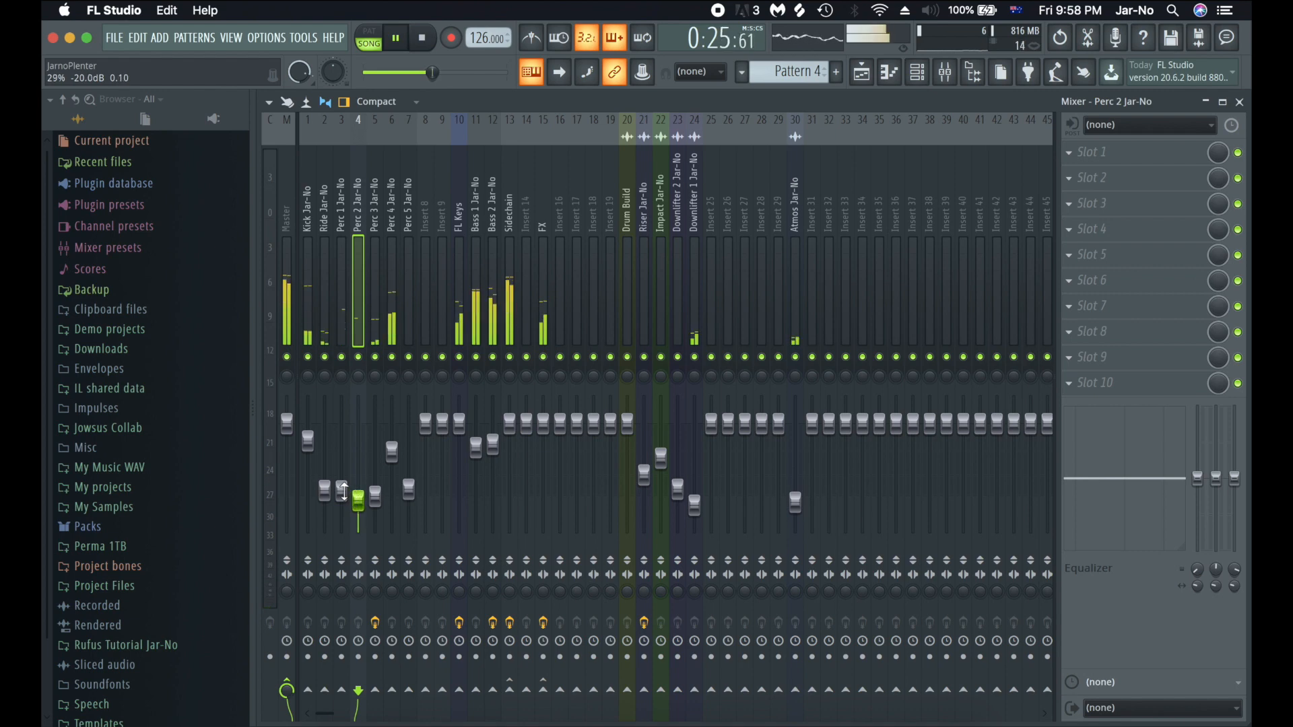
- Lower the mixer levels of Perc 5 to -22.1 dB, Perc 4 to -10.0 dB and Perc 3 to -19.9 dB during playback
drag(411, 491, 409, 496)
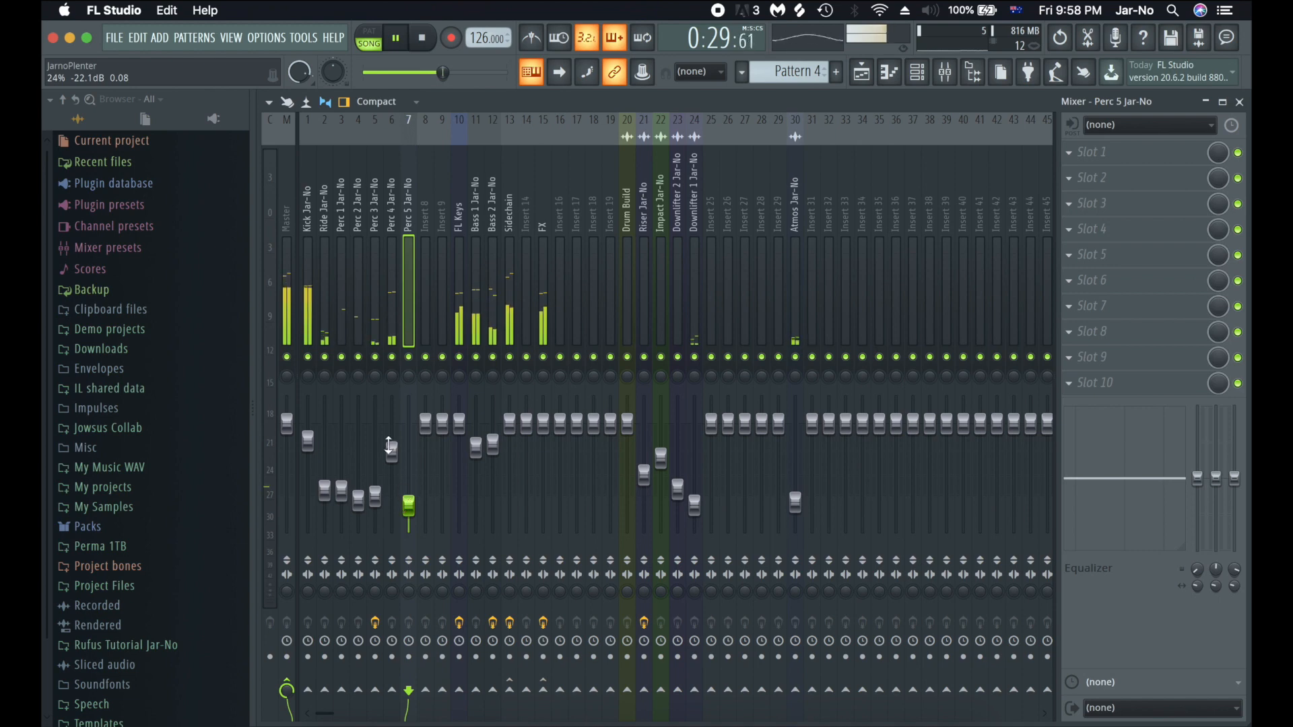
drag(390, 445, 396, 497)
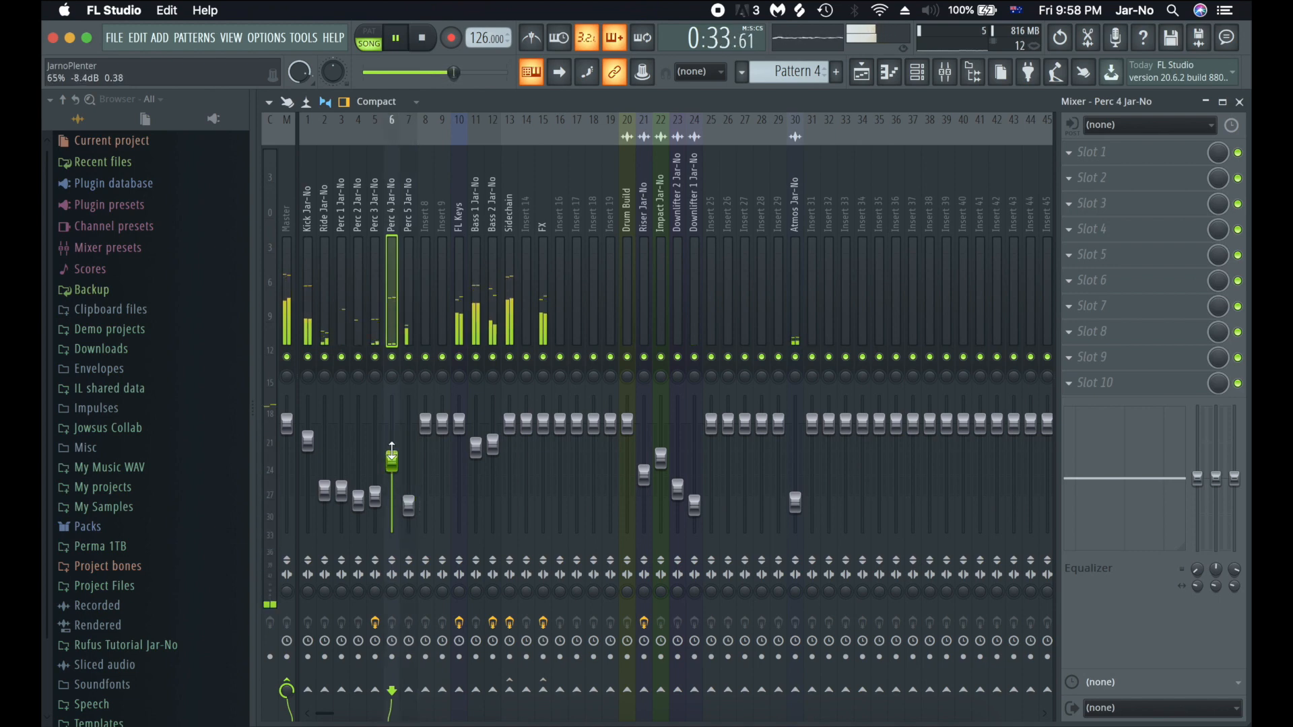
drag(392, 460, 393, 468)
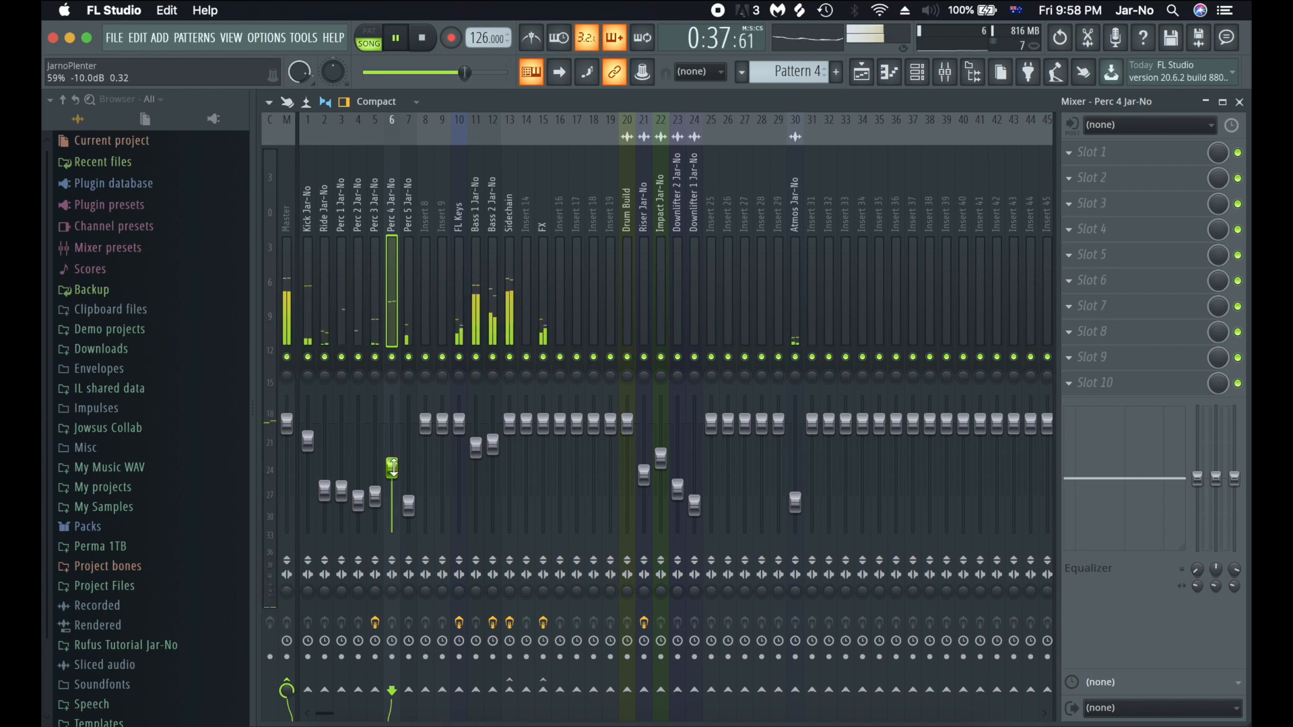
click(376, 499)
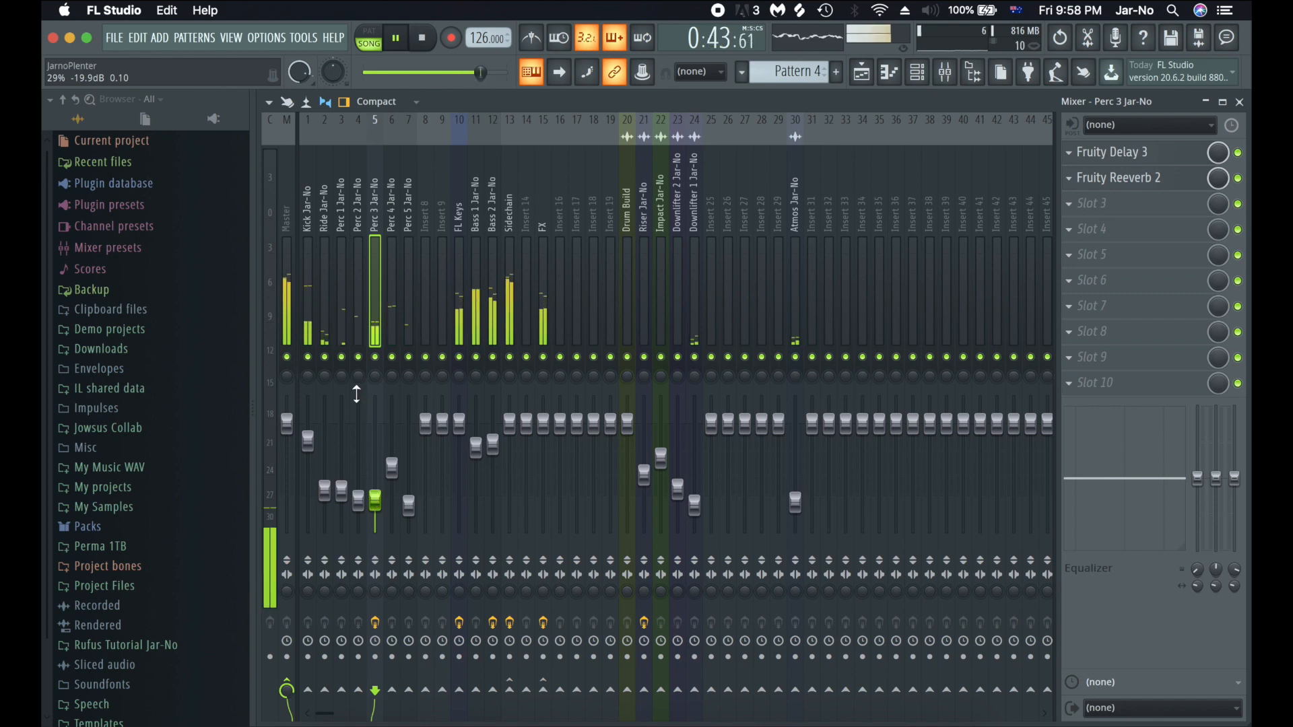
key(space)
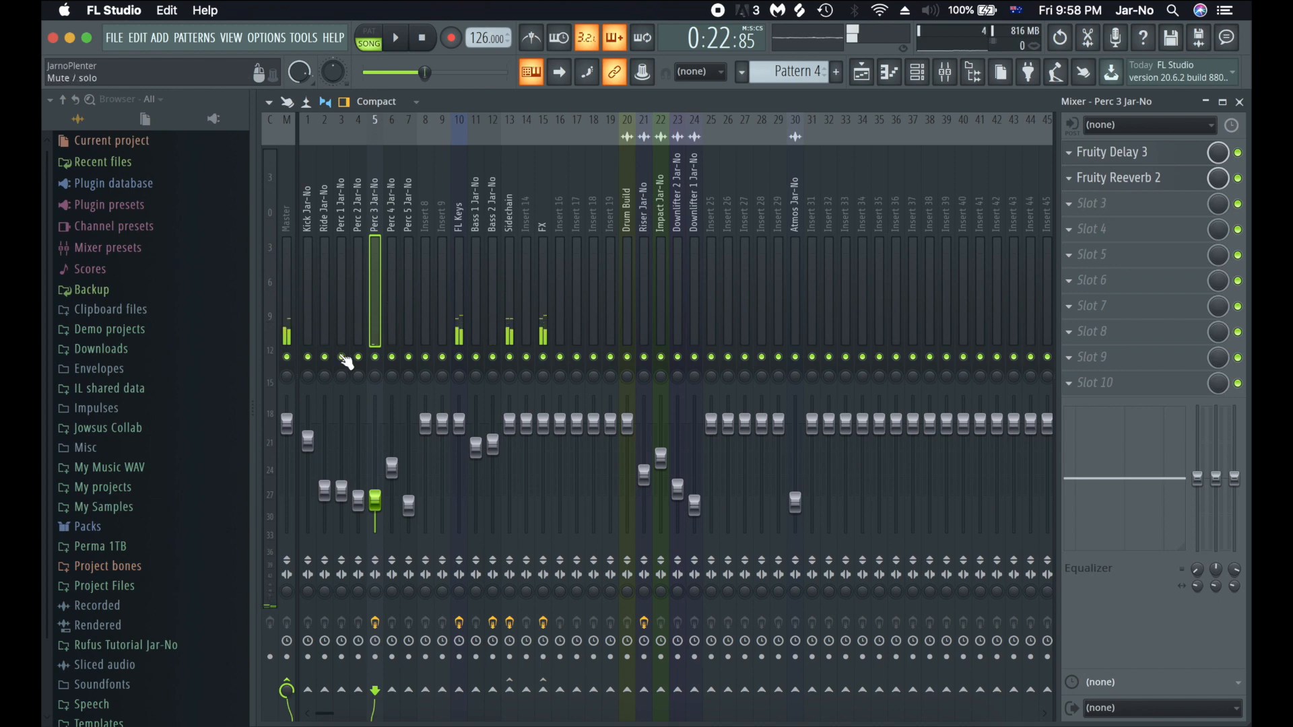
- Solo the Perc 1 mixer track and load Fruity Delay 3 into its first effect slot
right_click(342, 357)
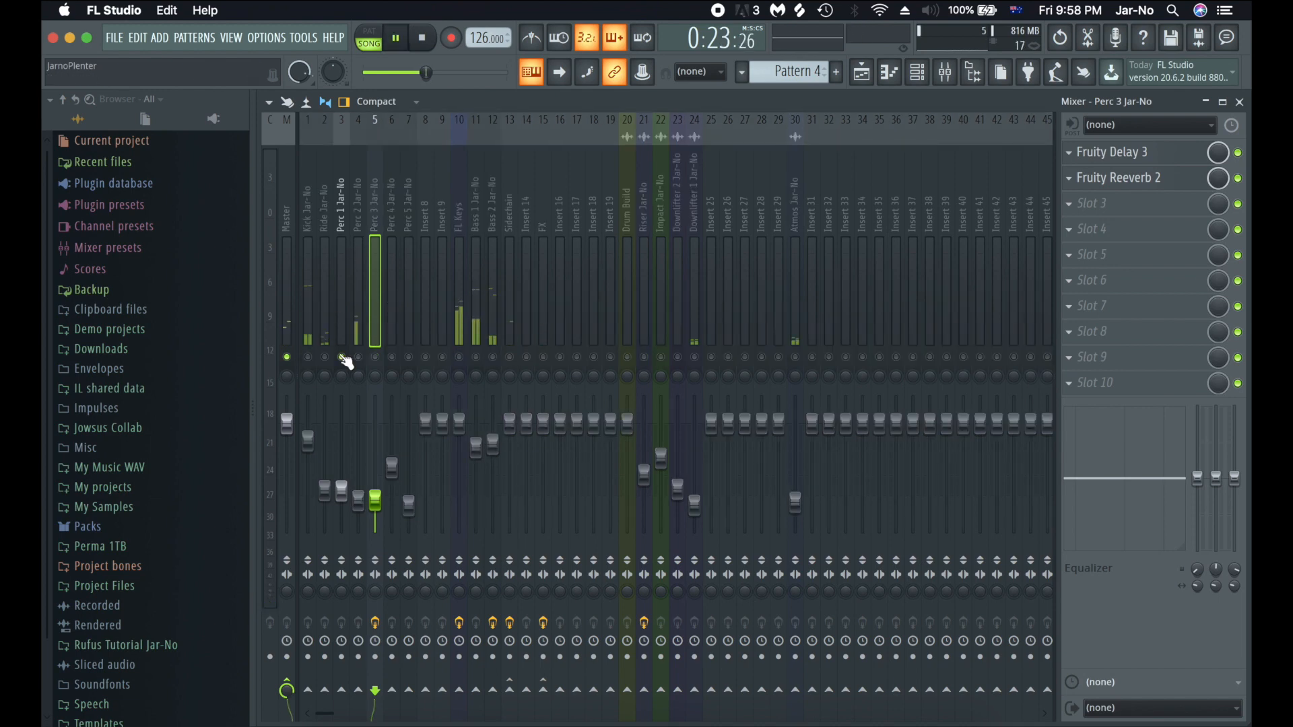
click(343, 324)
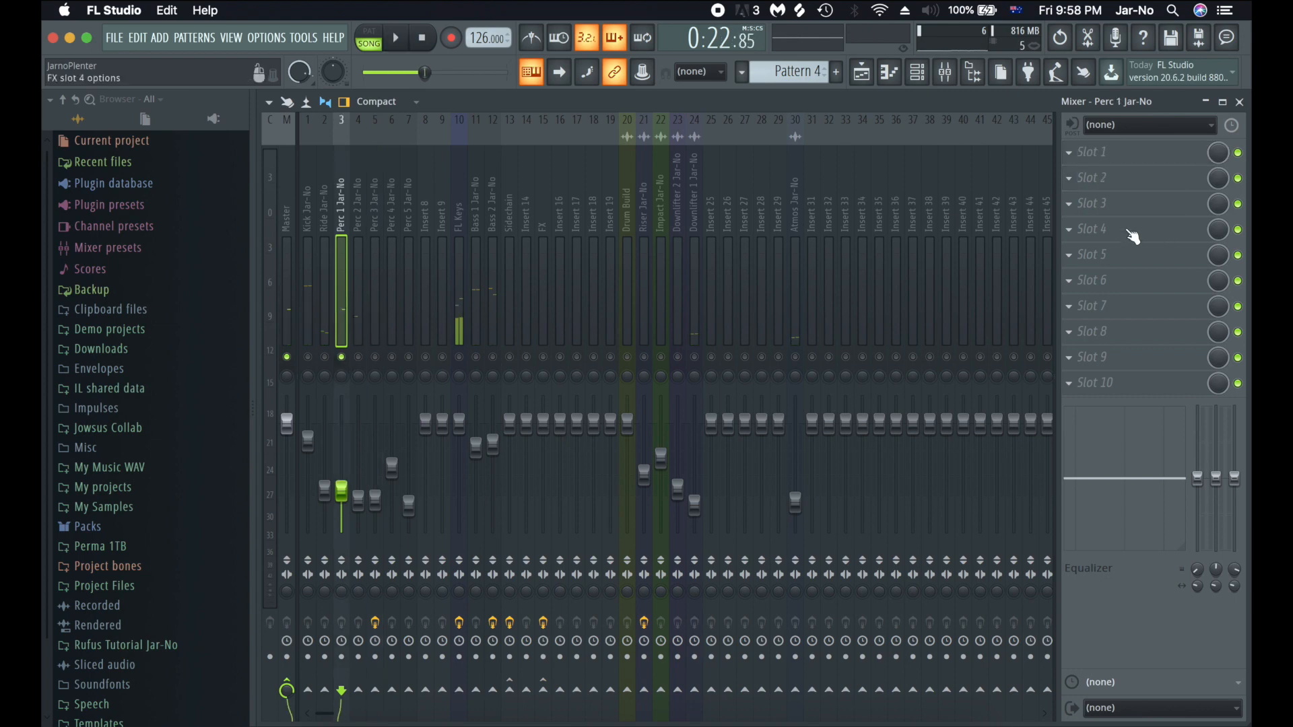
click(1084, 153)
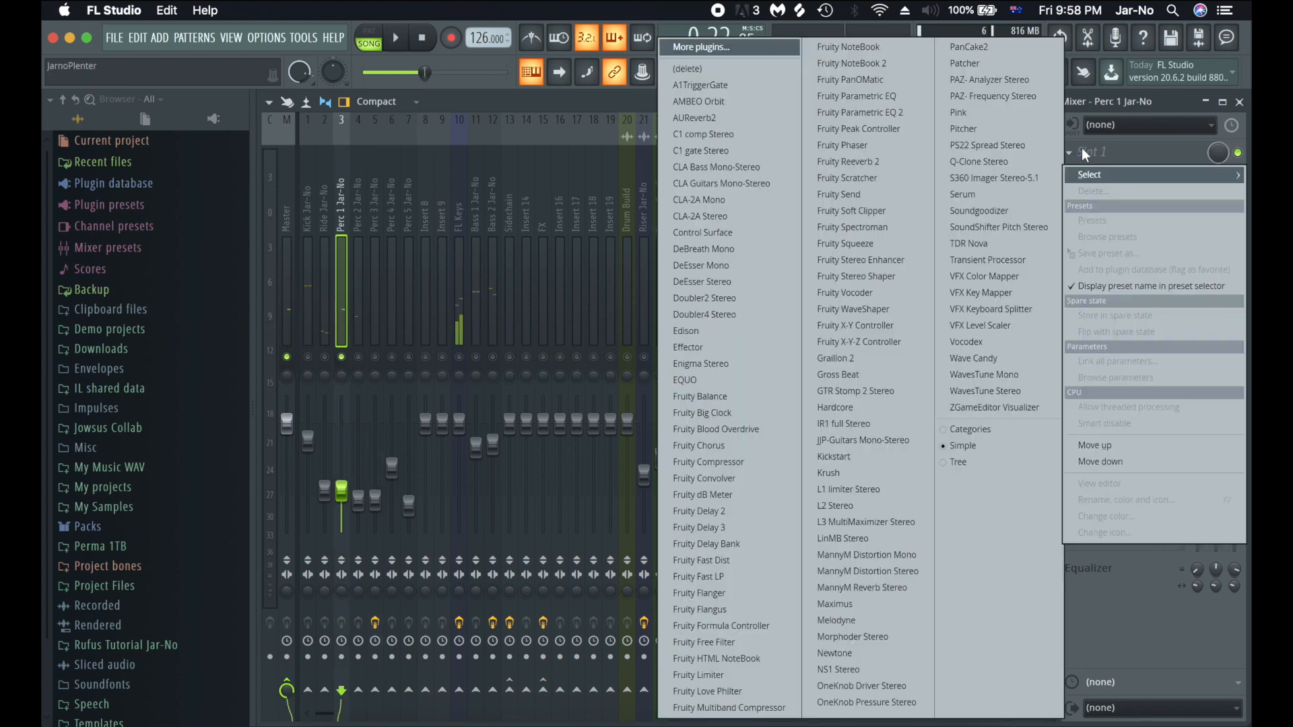
click(716, 528)
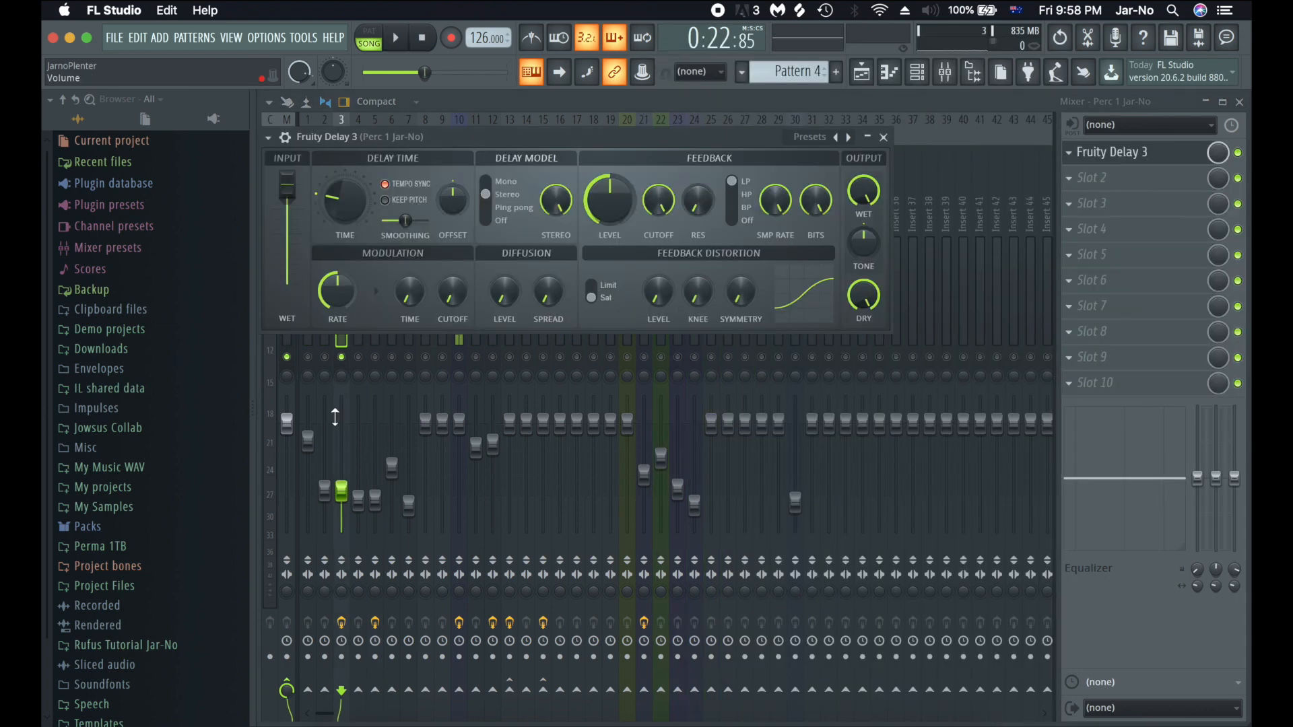
- Set Perc 1's Fruity Delay 3 to 47.5% input wet, time 2:0 and the Ping pong model, and audition it
scroll(297, 193, down, 5)
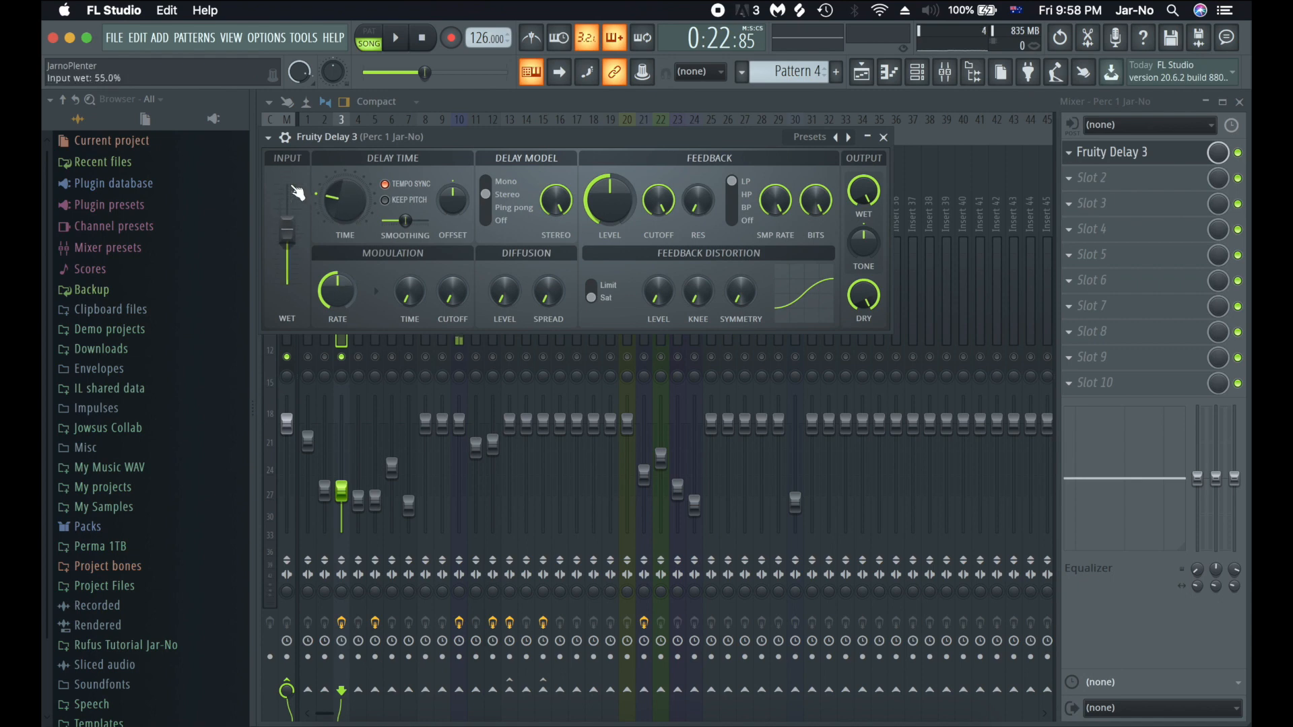
right_click(290, 185)
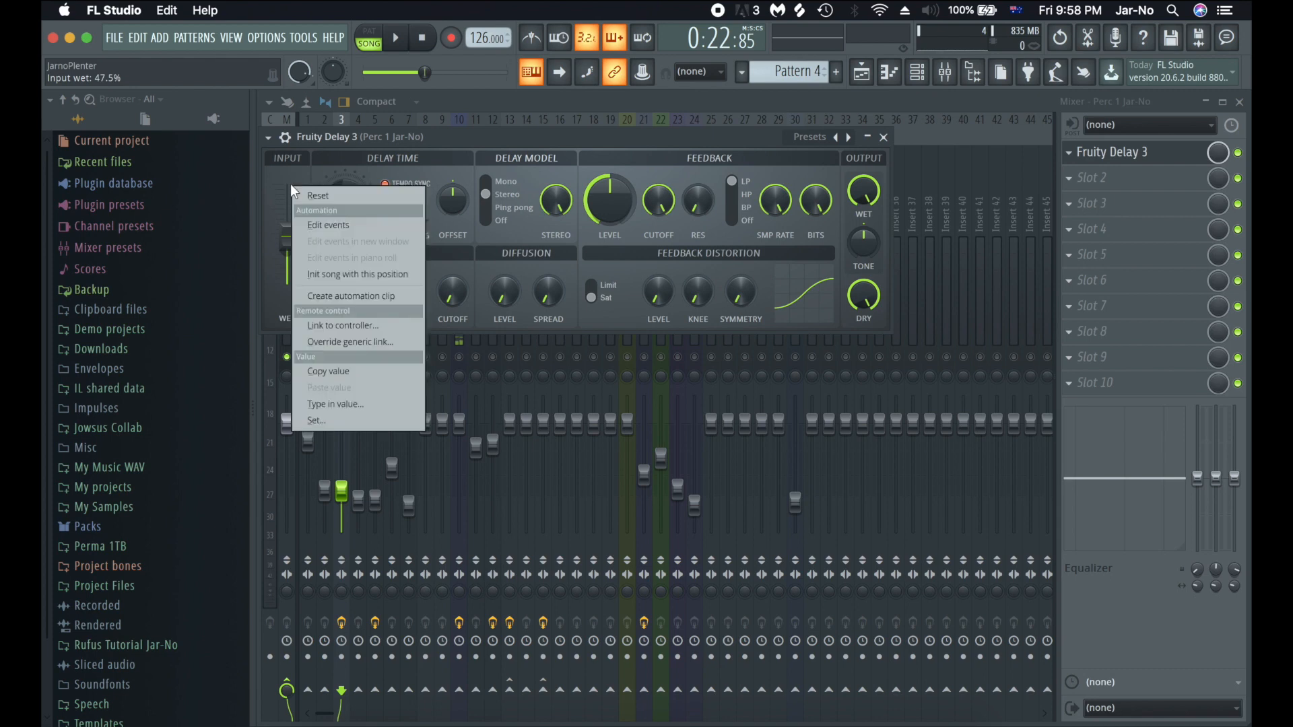
click(288, 162)
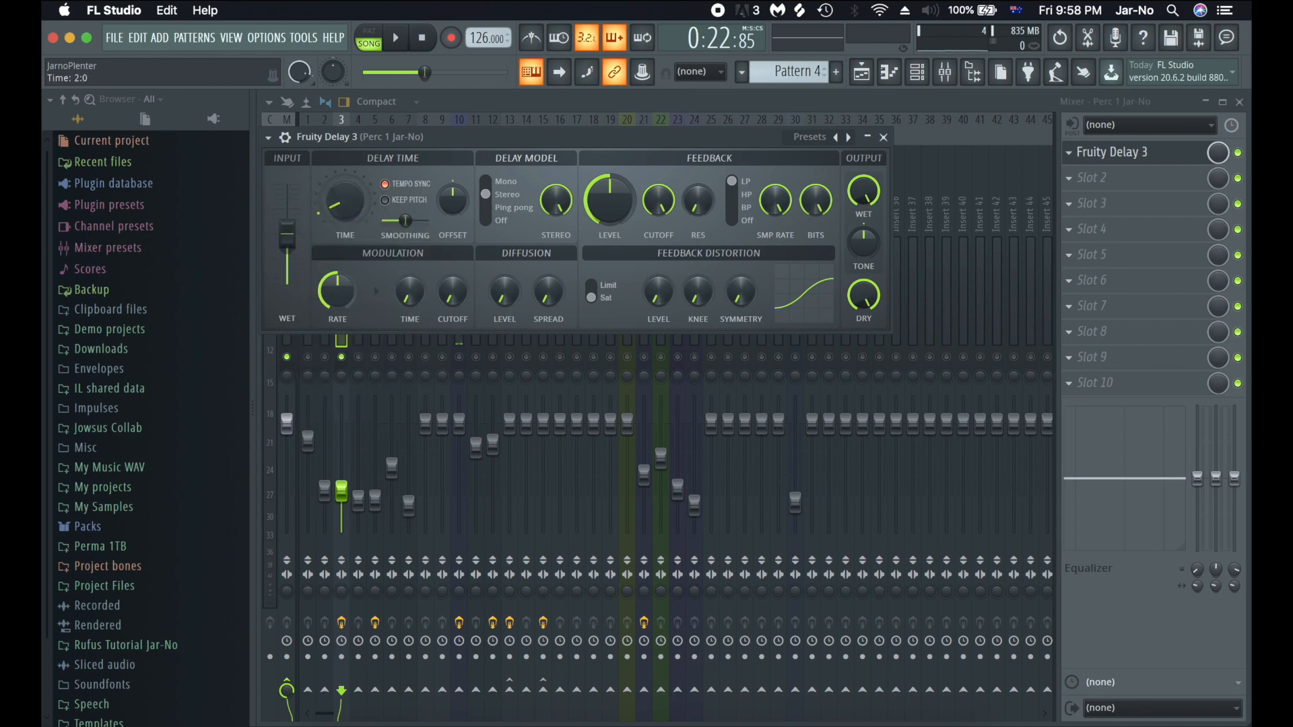
click(502, 207)
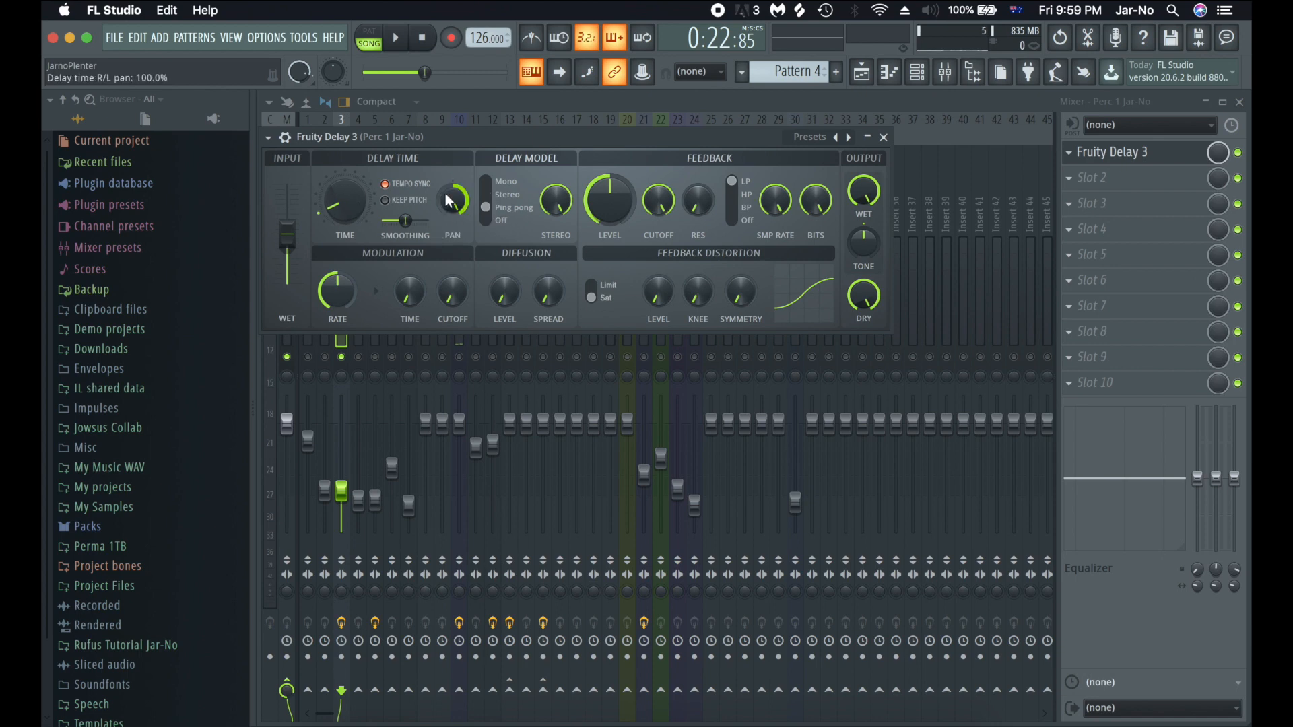
key(space)
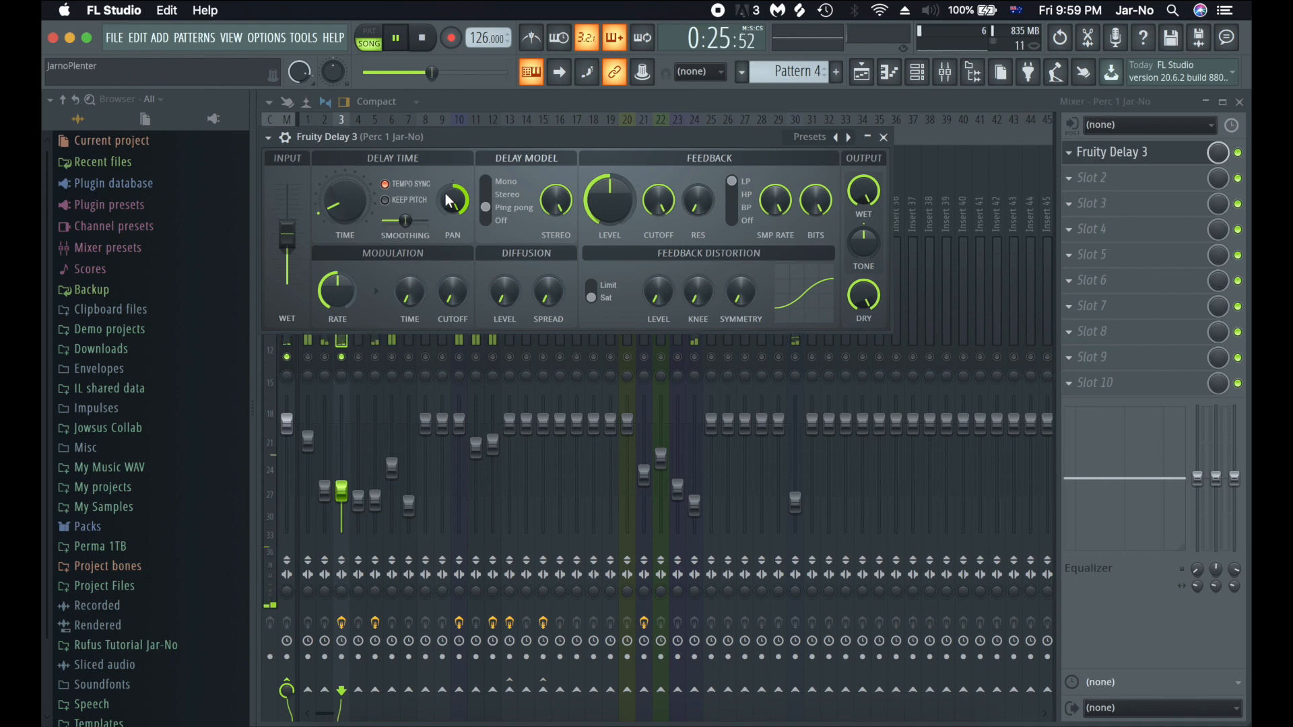
key(space)
- Set the delay time of Perc 1's Fruity Delay 3 to 4:0 and audition the soloed track
drag(338, 197, 338, 182)
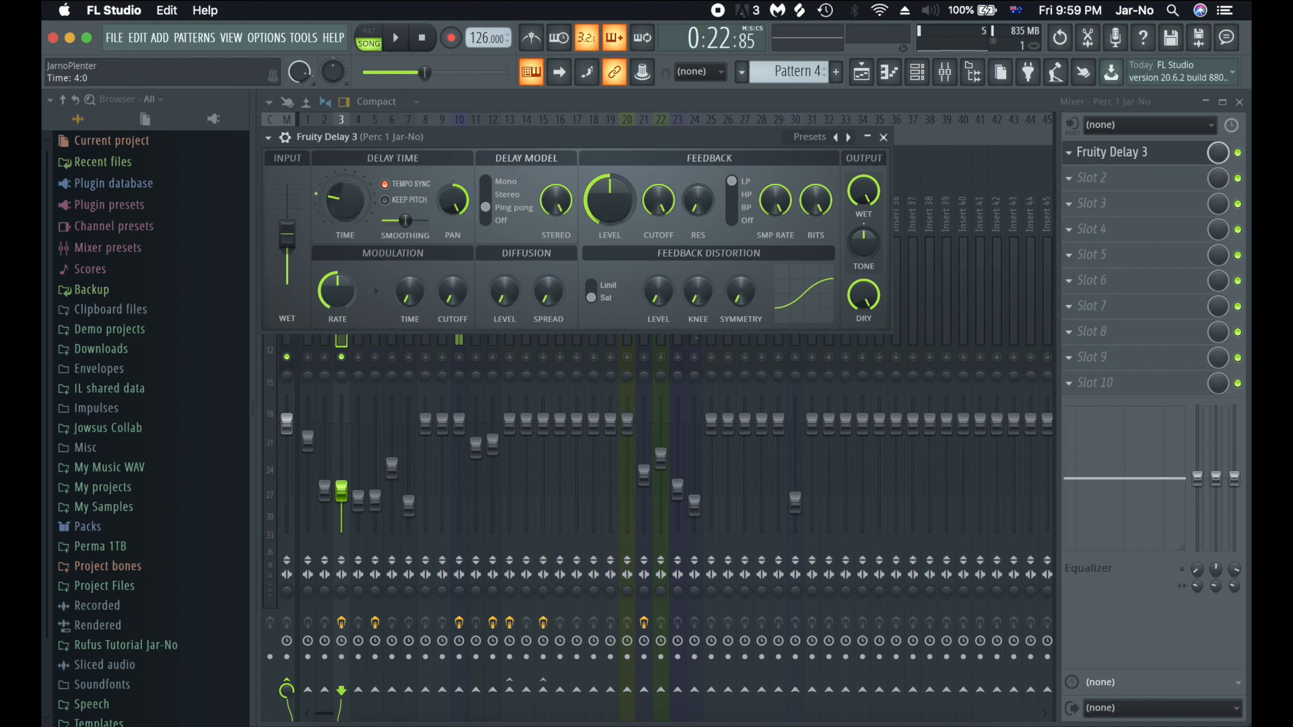
key(space)
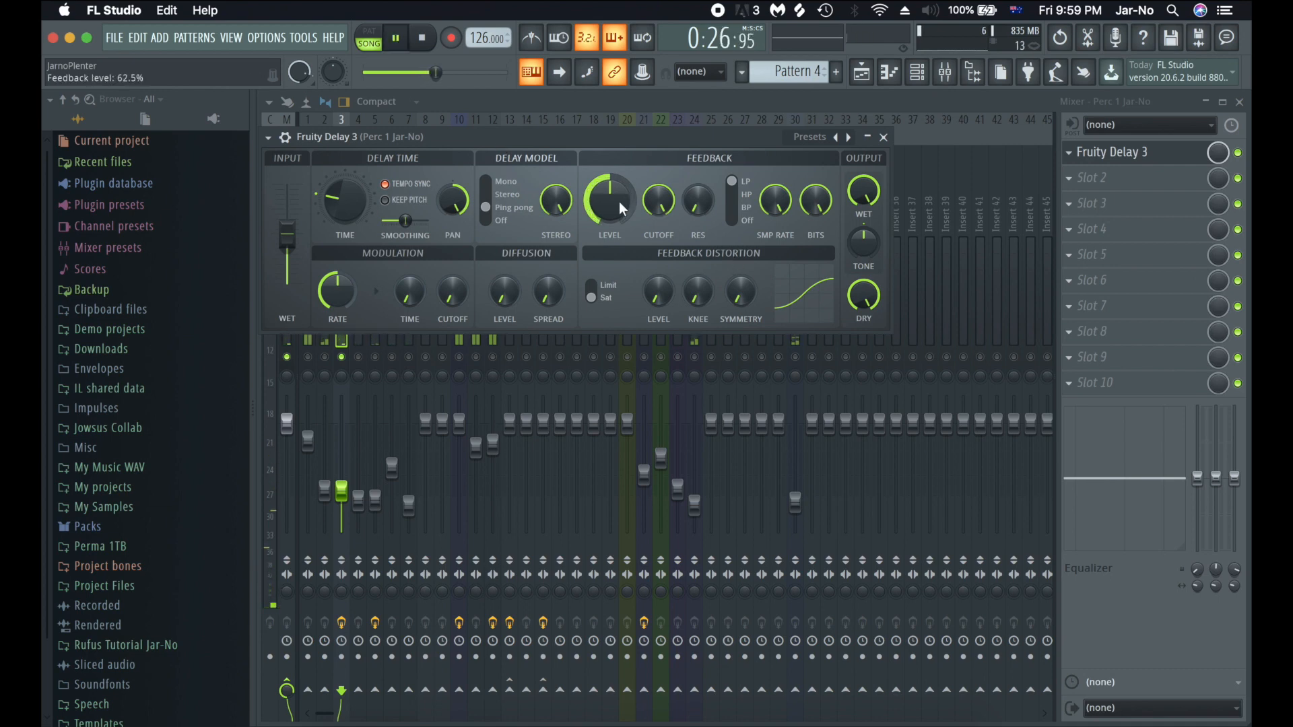
key(space)
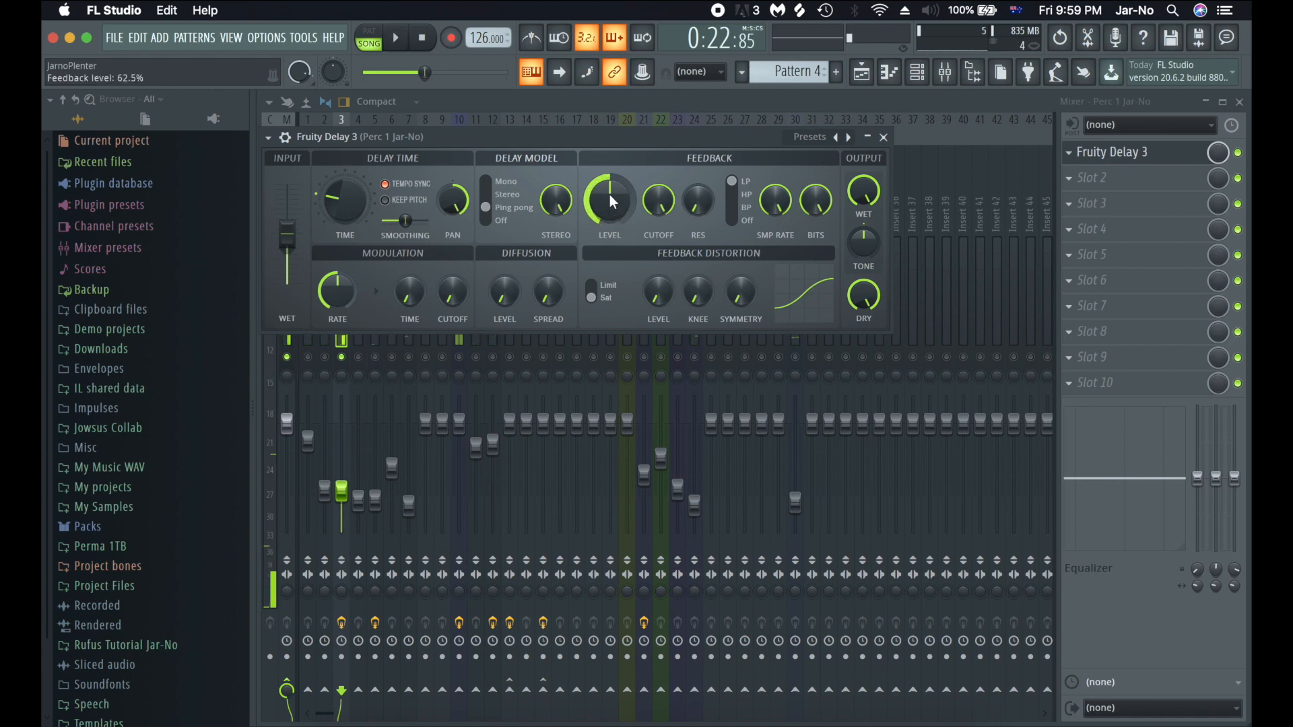
- Lower the Perc 1 delay's feedback level, set its feedback cutoff to 5098.5 Hz, audition it and close the plugin
drag(609, 195, 609, 216)
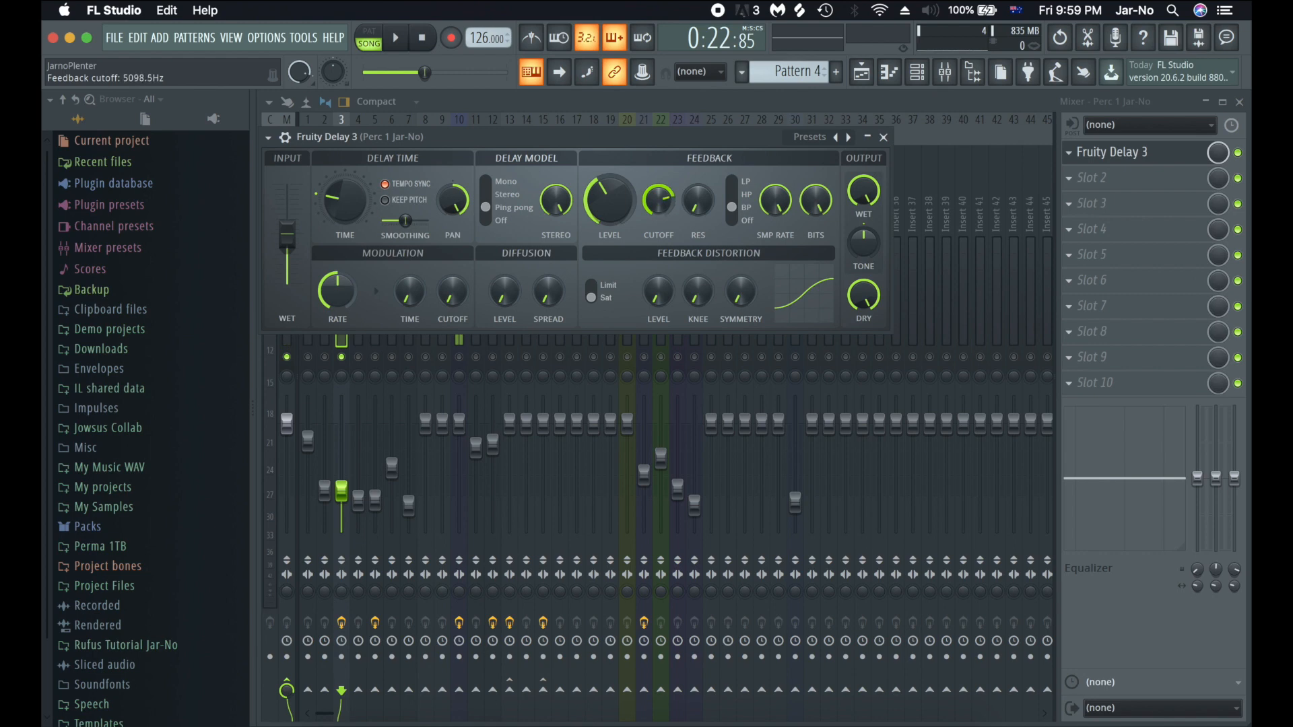
key(space)
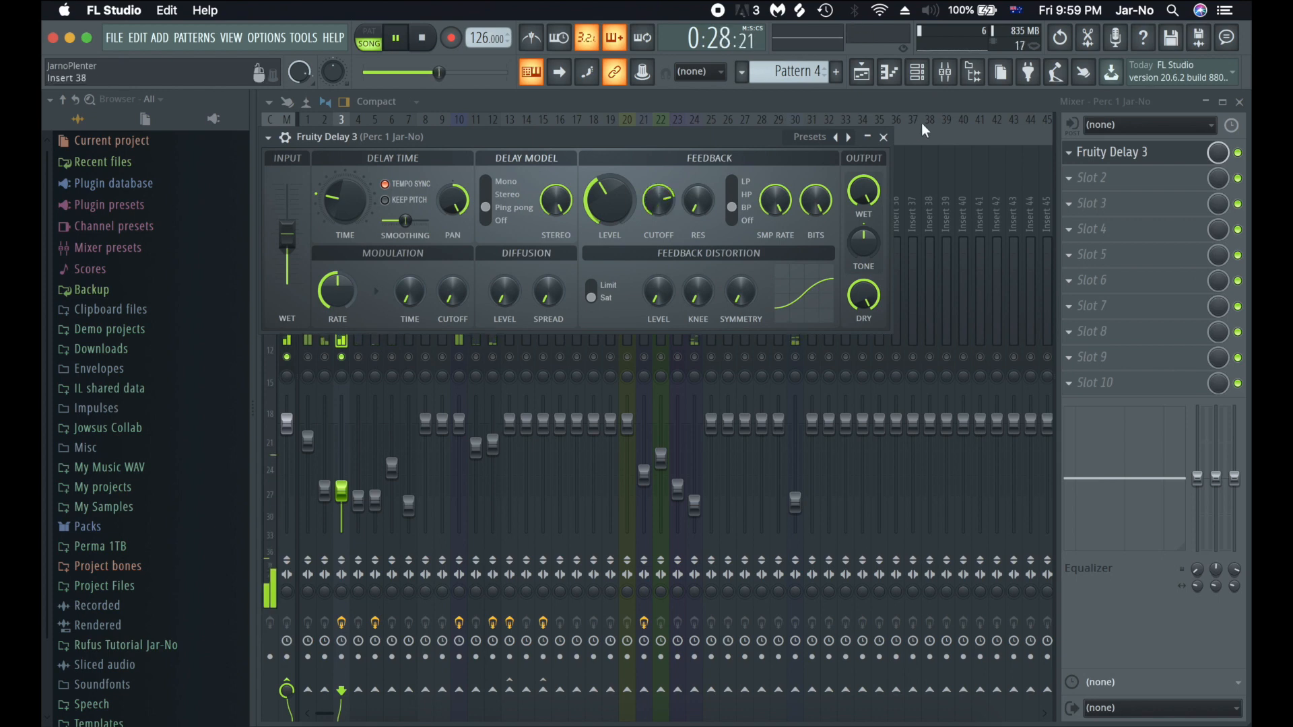
click(884, 138)
key(space)
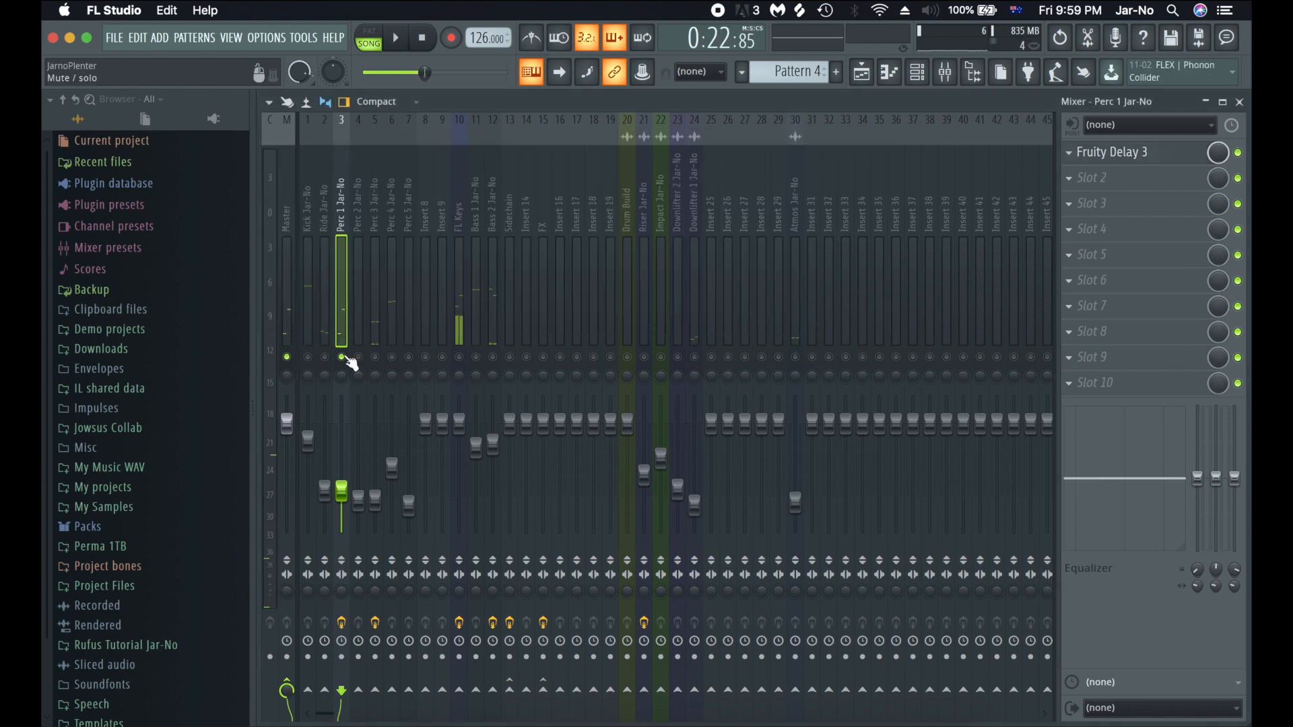
- Unsolo the Perc 1 mixer track, audition the full drop and close the mixer
key(space)
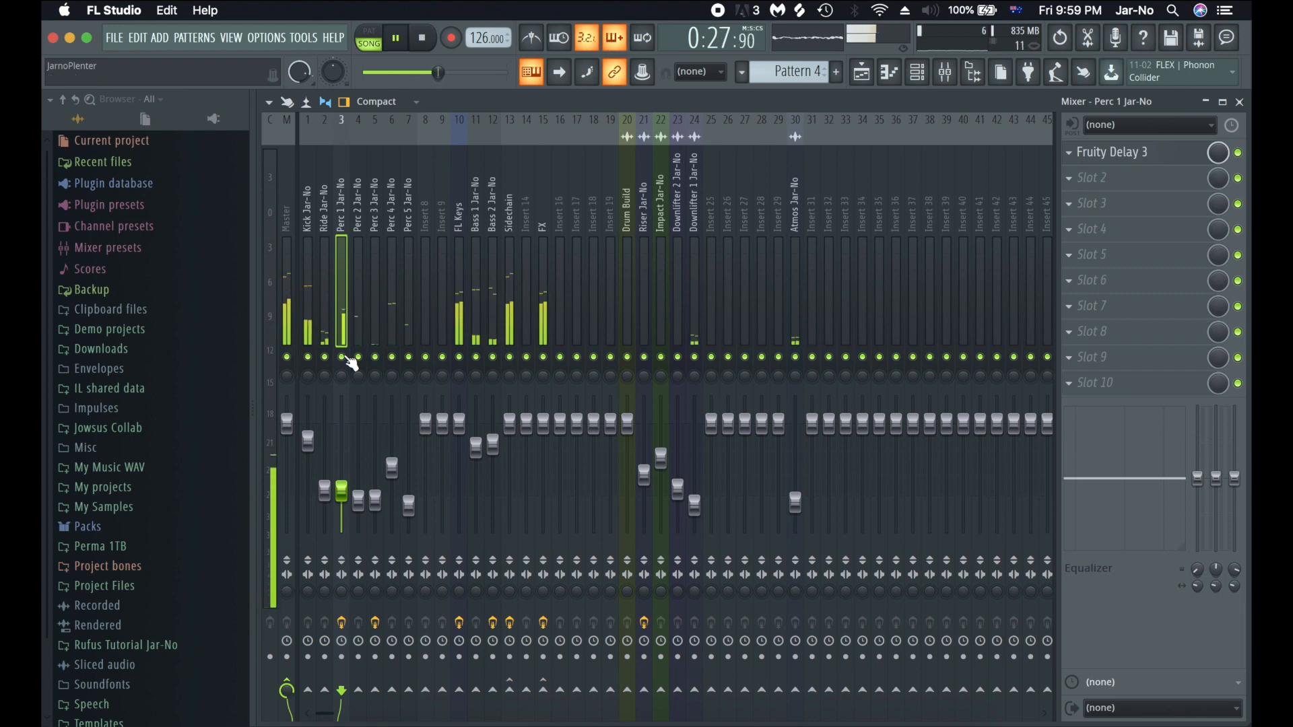
key(F9)
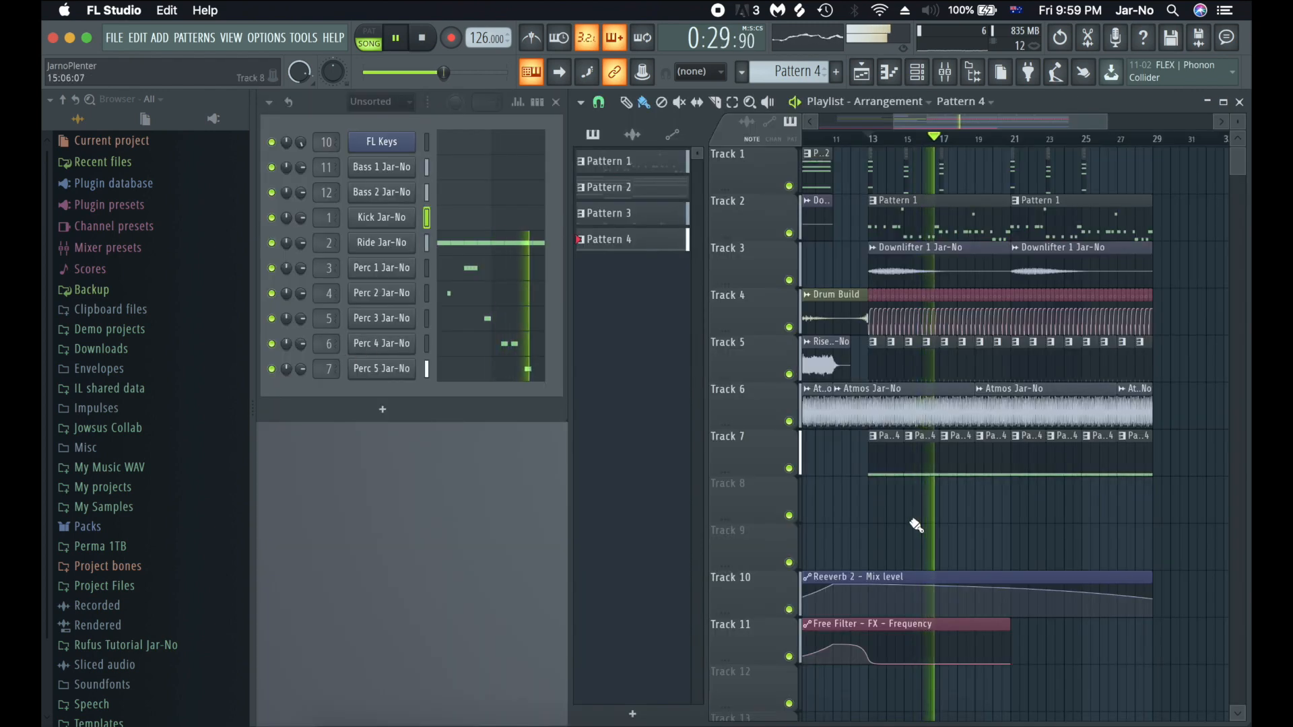
key(space)
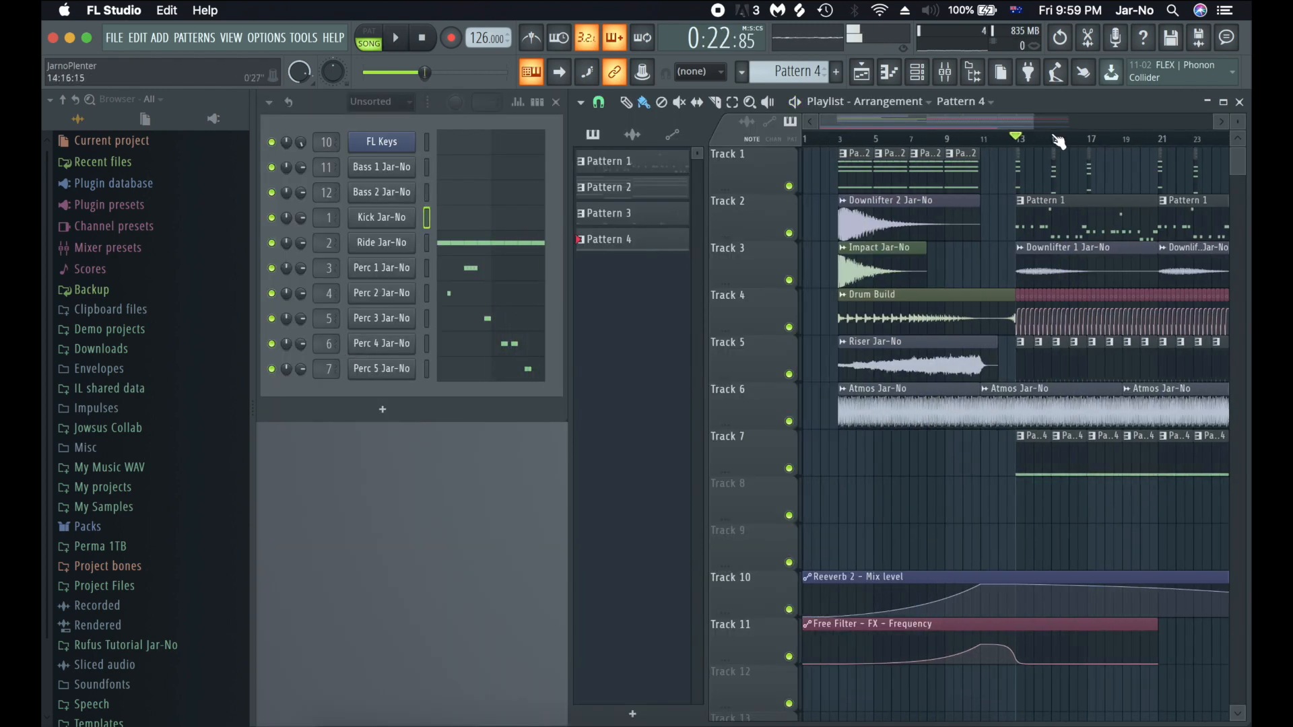
- Review the drop arrangement up to bar 29 and create a new empty Pattern 5
scroll(1059, 141, down, 2)
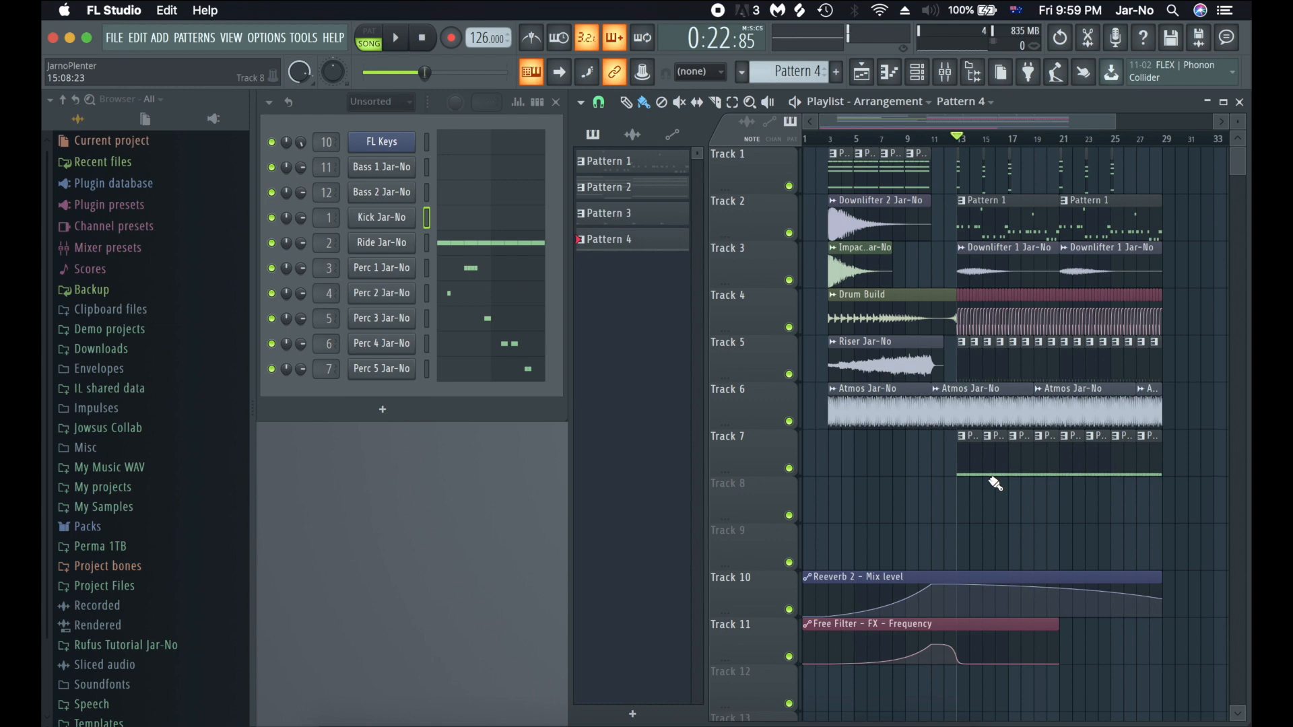
scroll(1104, 145, up, 3)
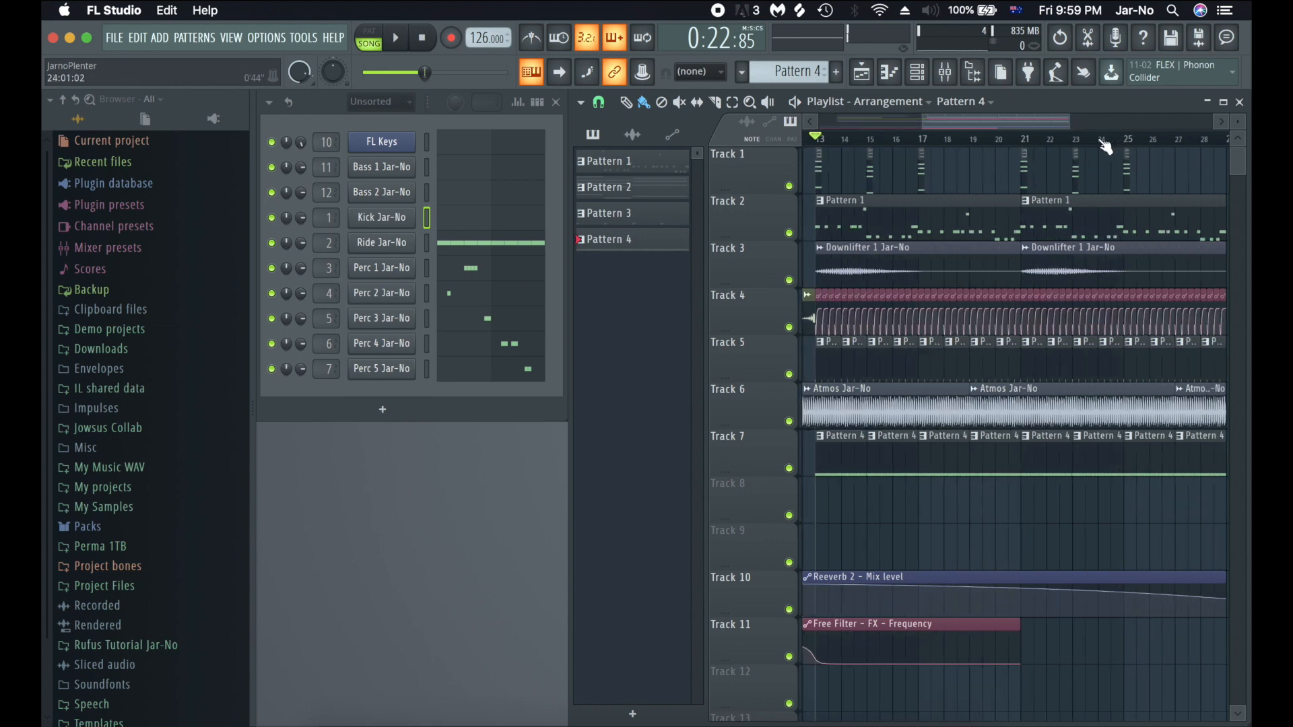
drag(1009, 116, 1054, 115)
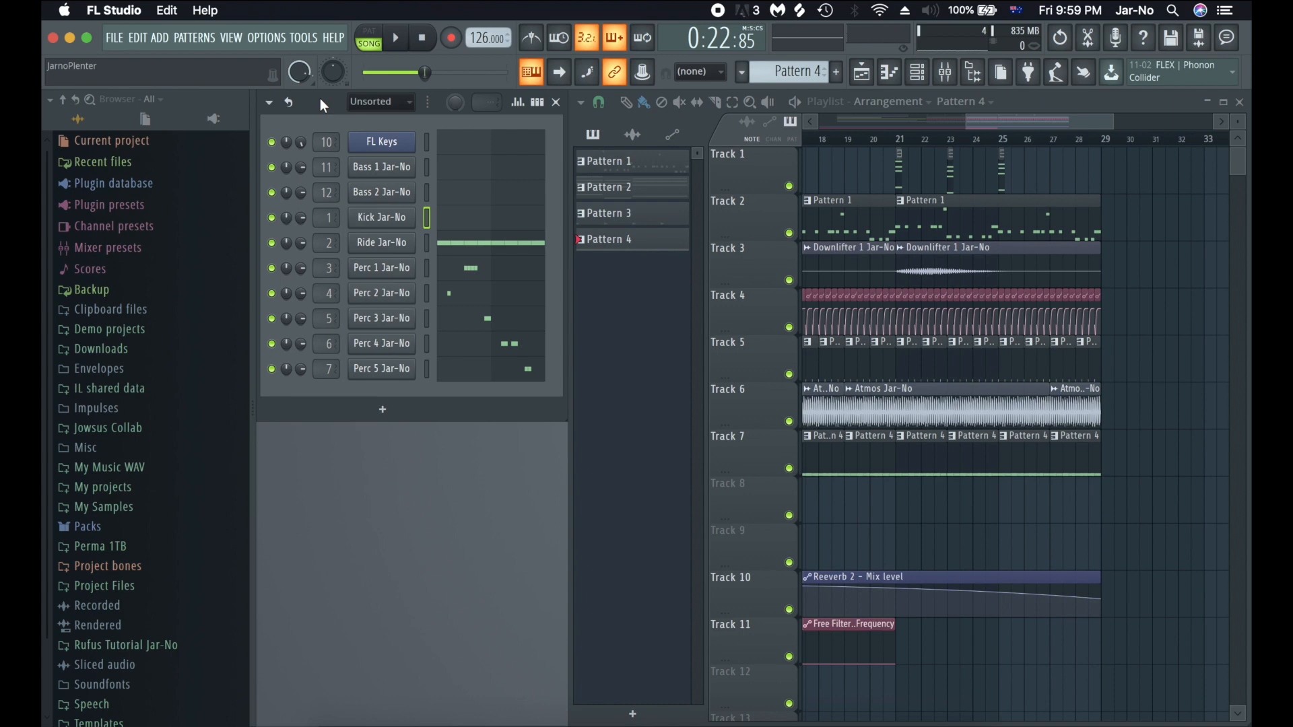
key(F4)
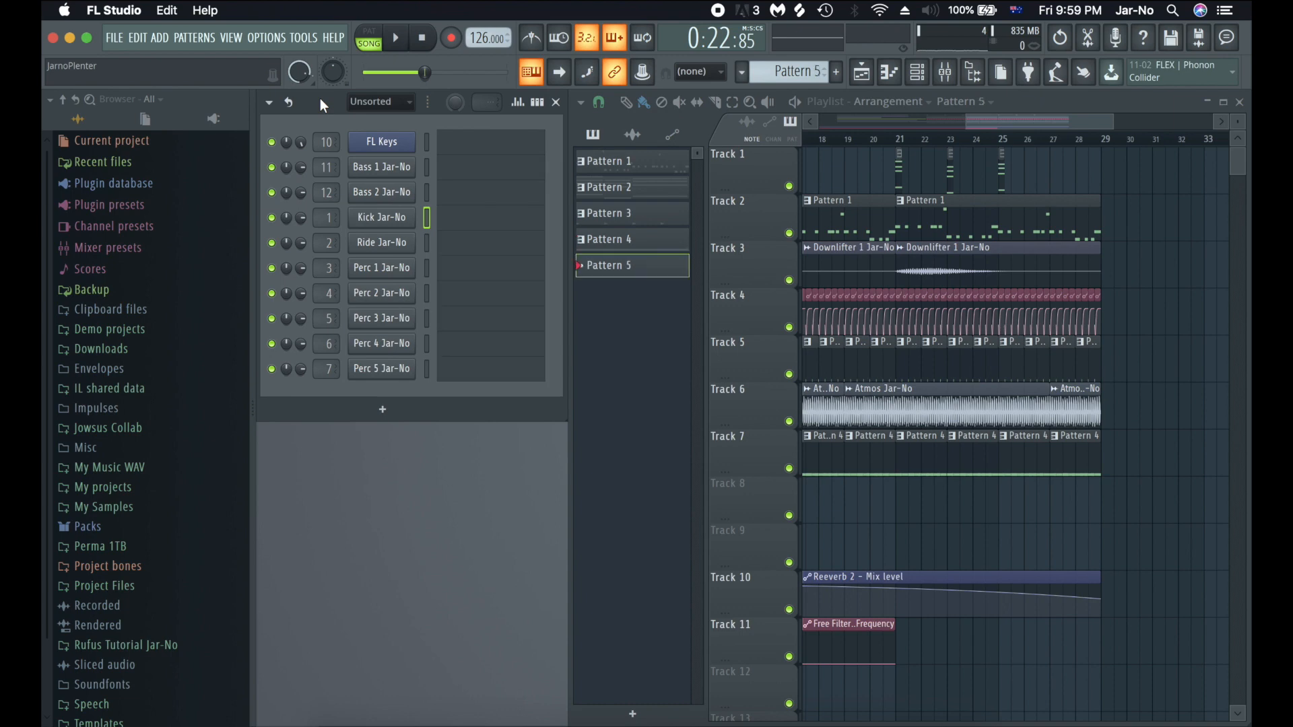
- Add the Clap 1, Clap 2 and Hat samples from the Rufus Tutorial folder as new channels below Perc 5
click(135, 646)
scroll(134, 645, down, 5)
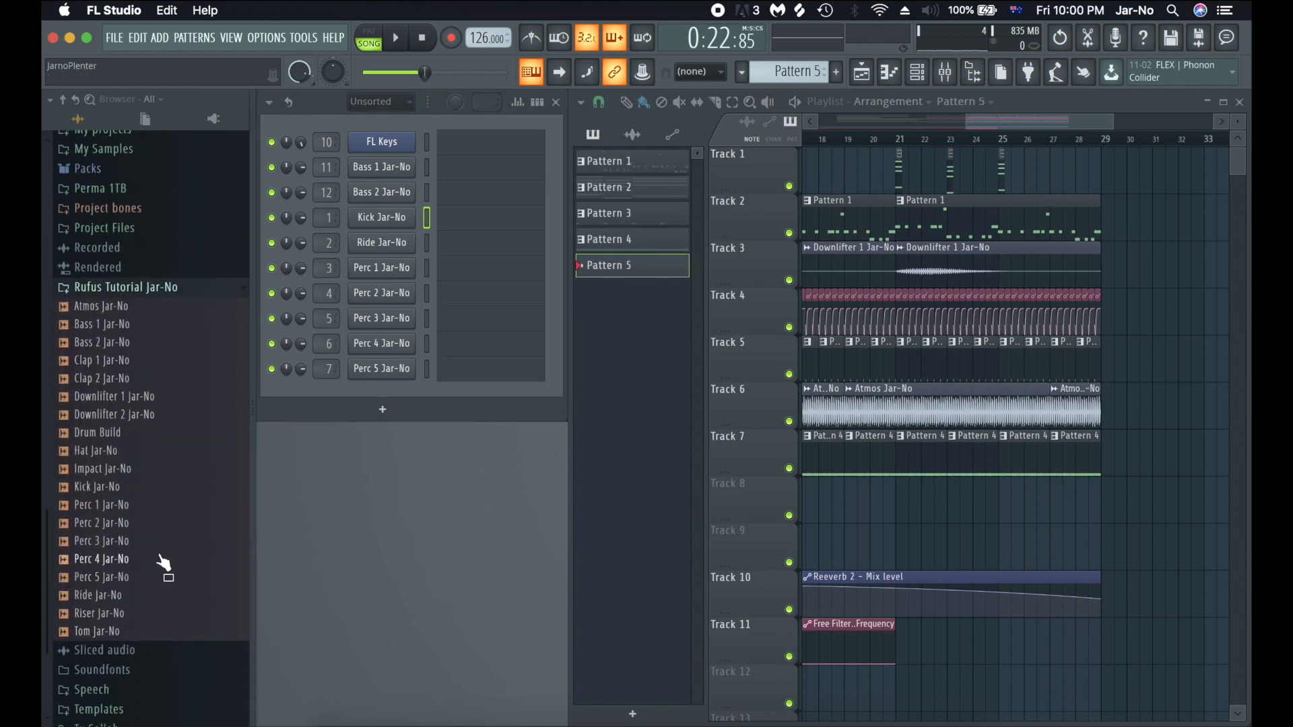
drag(138, 355, 312, 378)
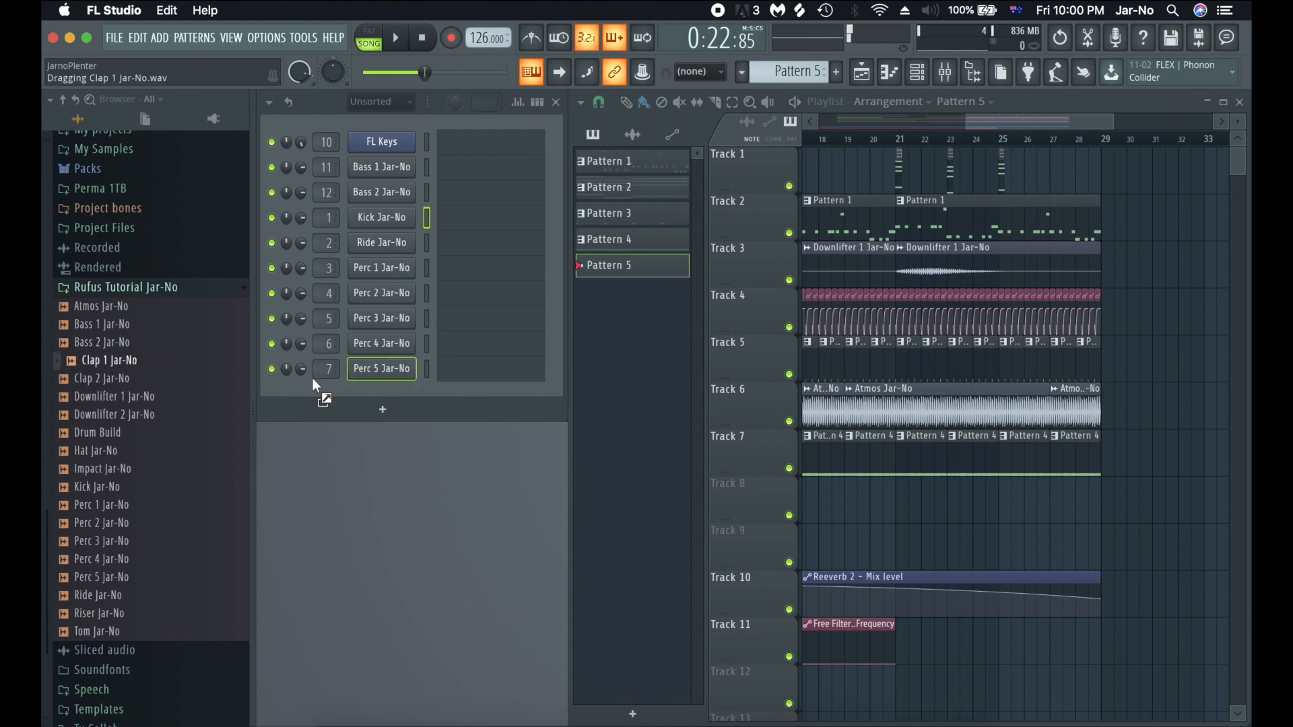
drag(397, 398, 397, 399)
drag(127, 377, 383, 421)
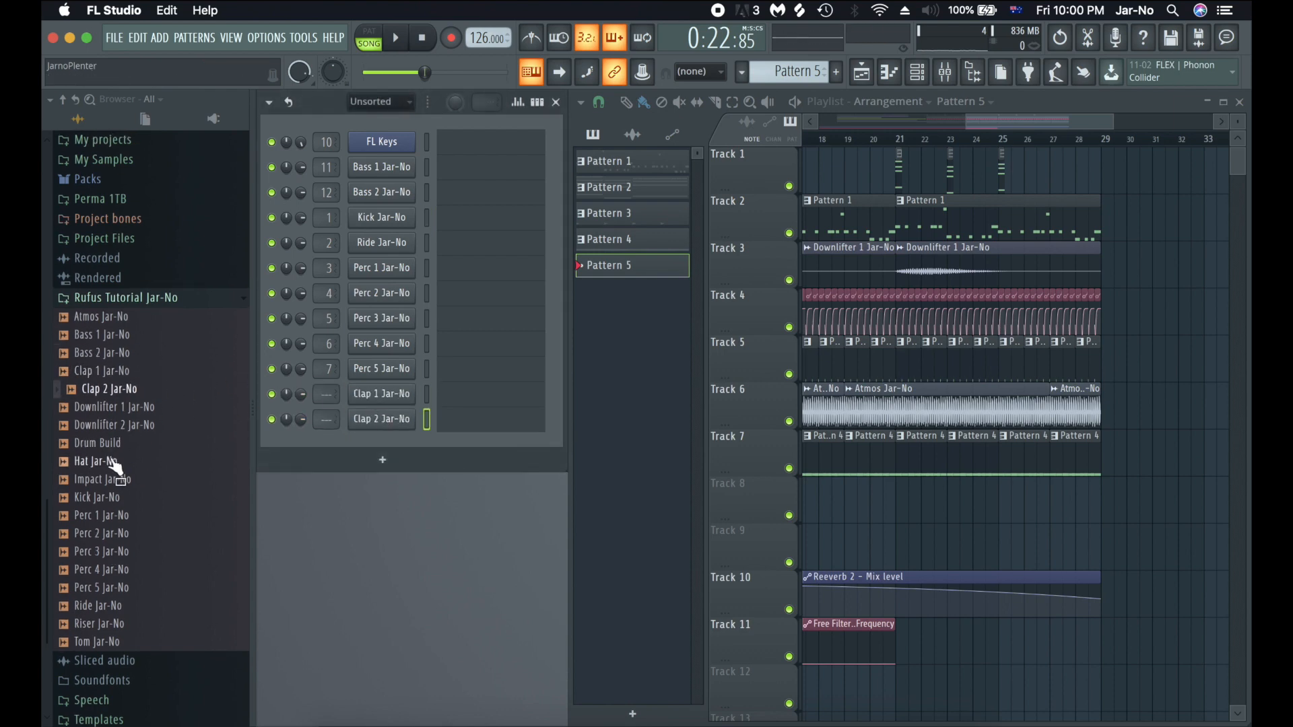
drag(116, 464, 382, 446)
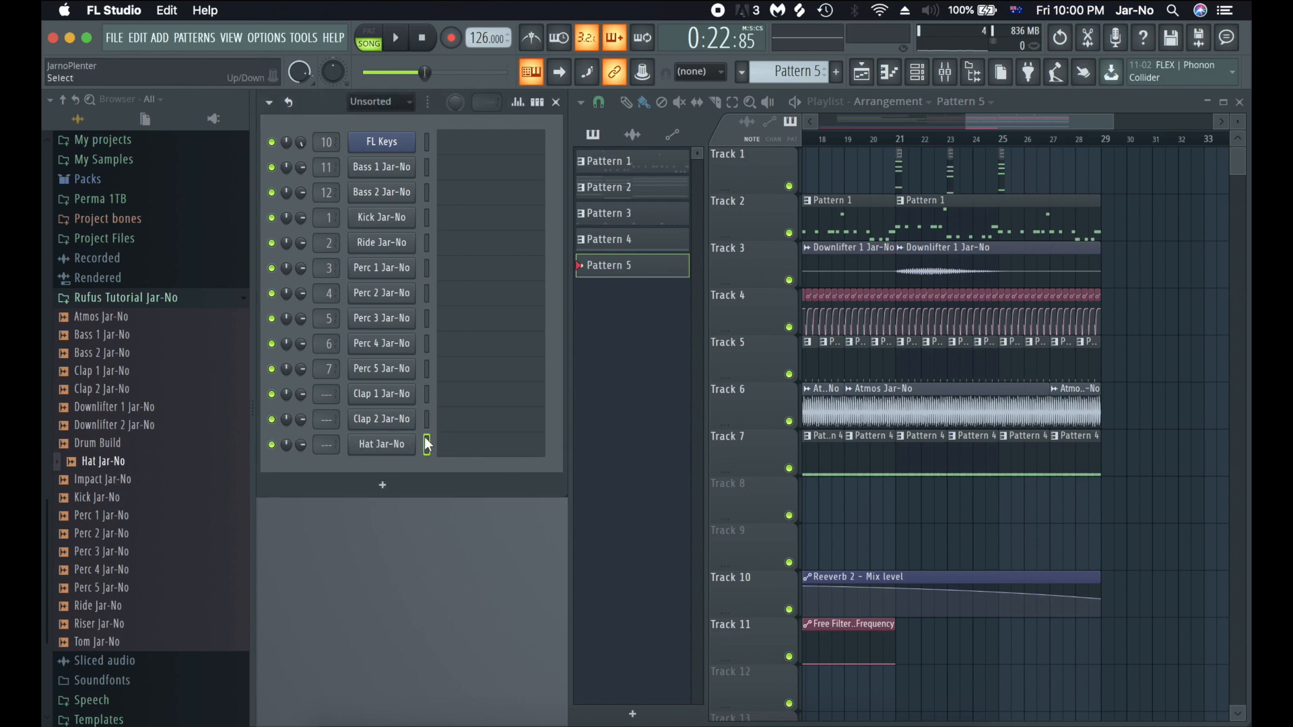
- Add a one-beat C5 note for Clap 1 on beat 2 of bar 1
click(468, 398)
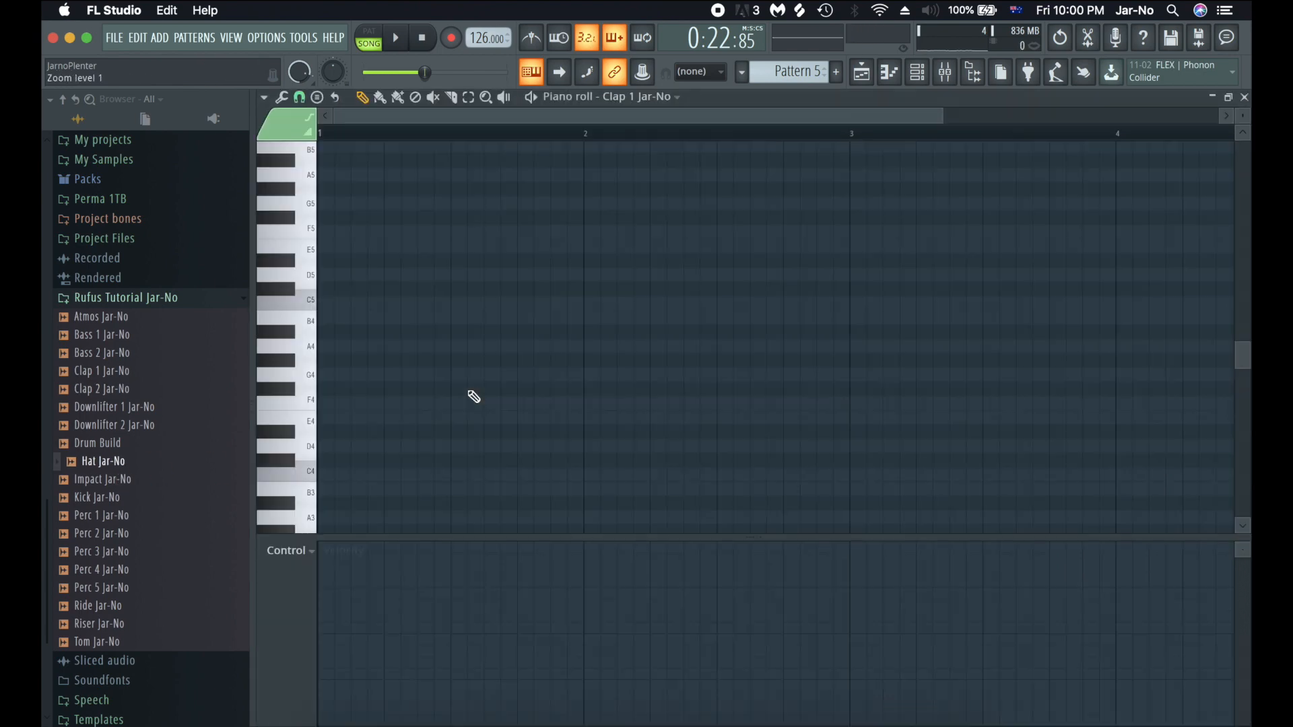
click(389, 304)
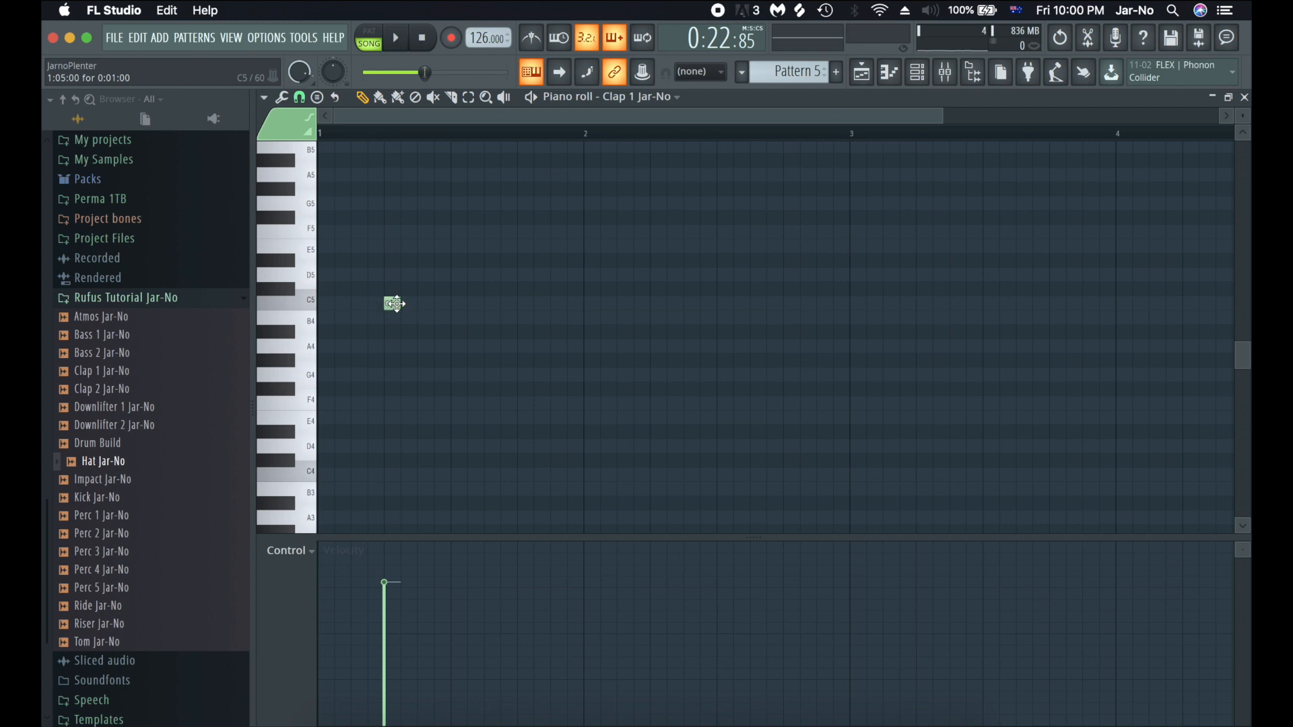
drag(396, 304, 451, 304)
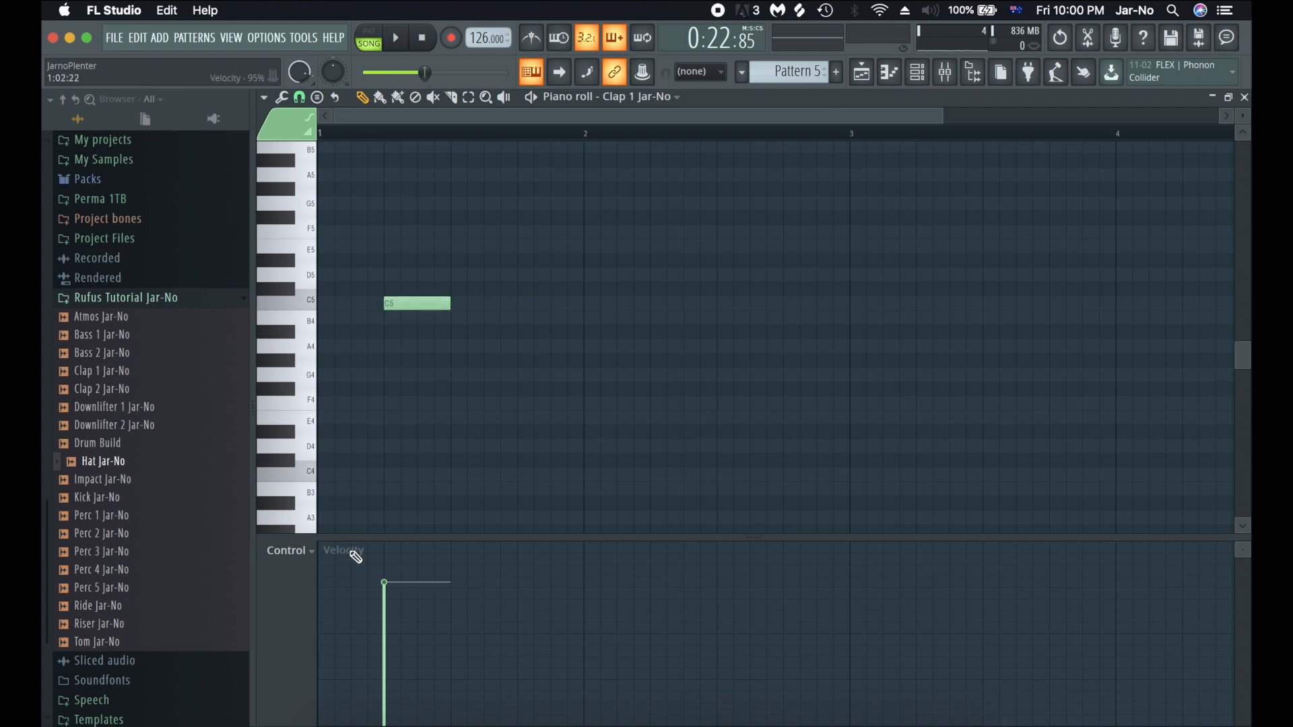
- Try panning the Clap 1 note off-centre and return its pan to centre
click(307, 562)
click(291, 583)
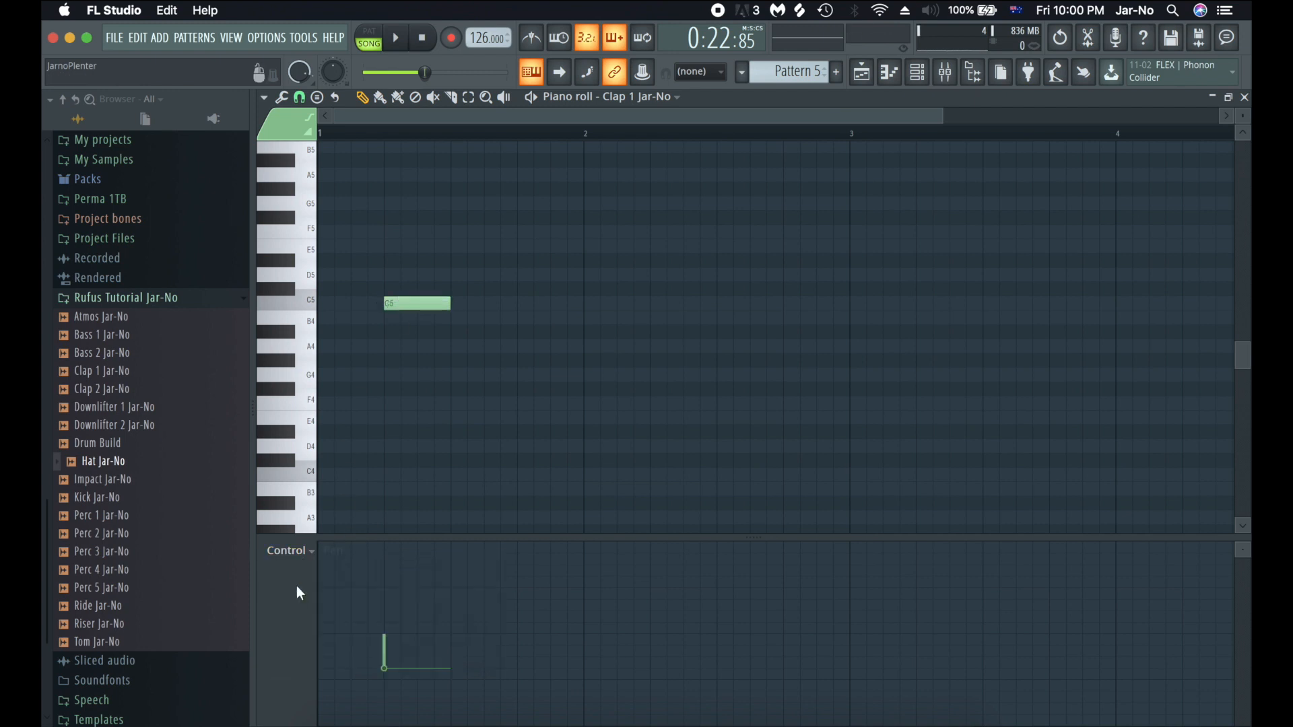
drag(388, 662, 395, 640)
click(389, 635)
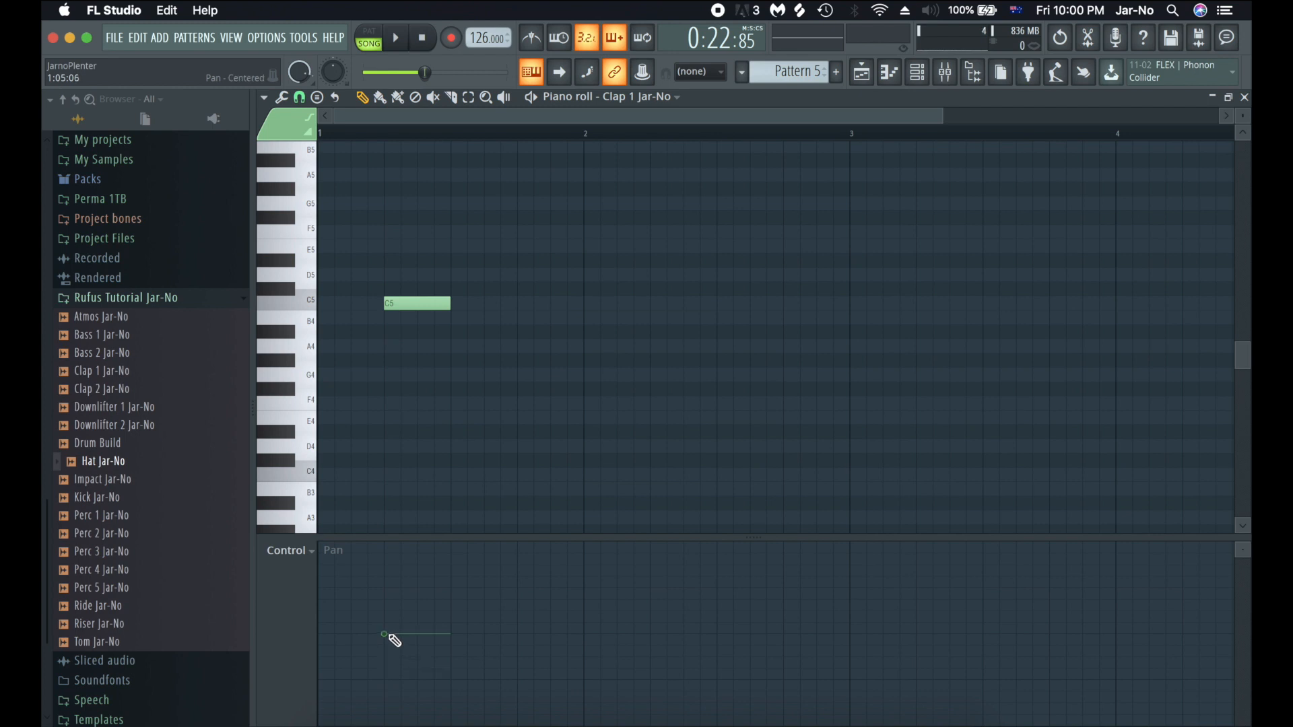
- Add a one-beat C5 note for Clap 2 on beat 4 of bar 1 and return to the channel list
key(Escape)
click(496, 428)
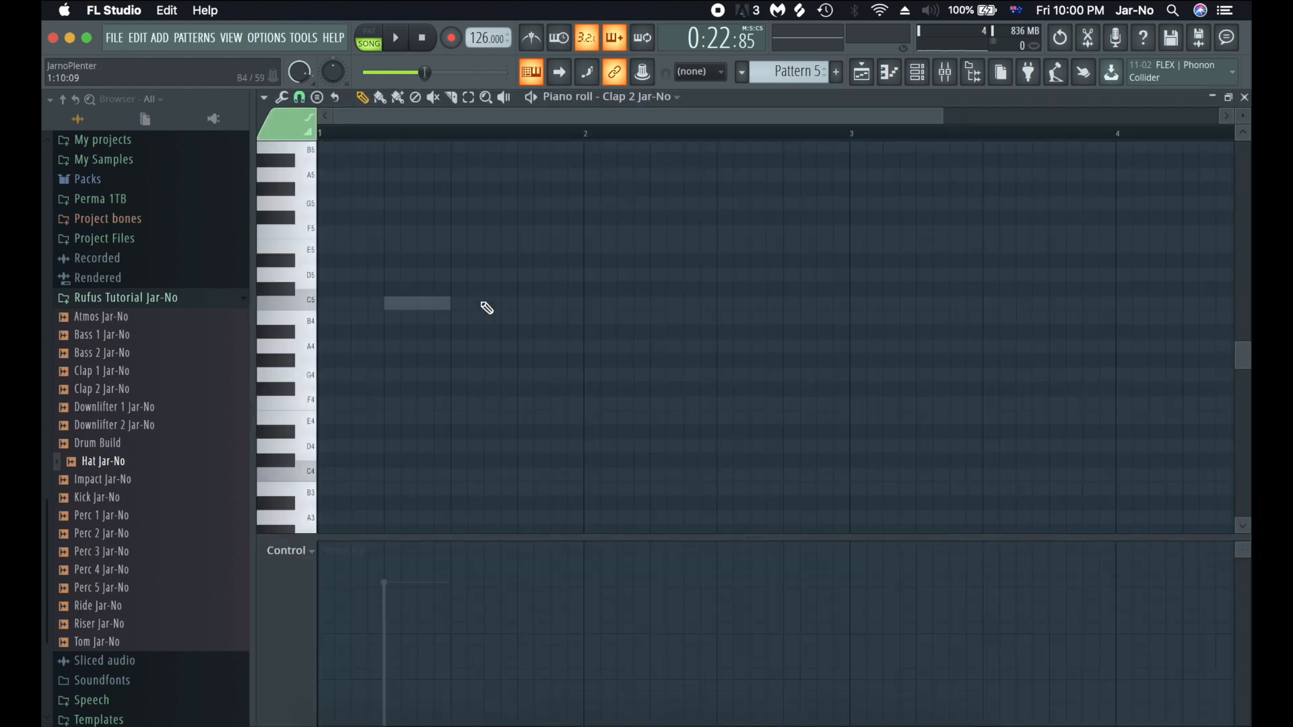
click(522, 304)
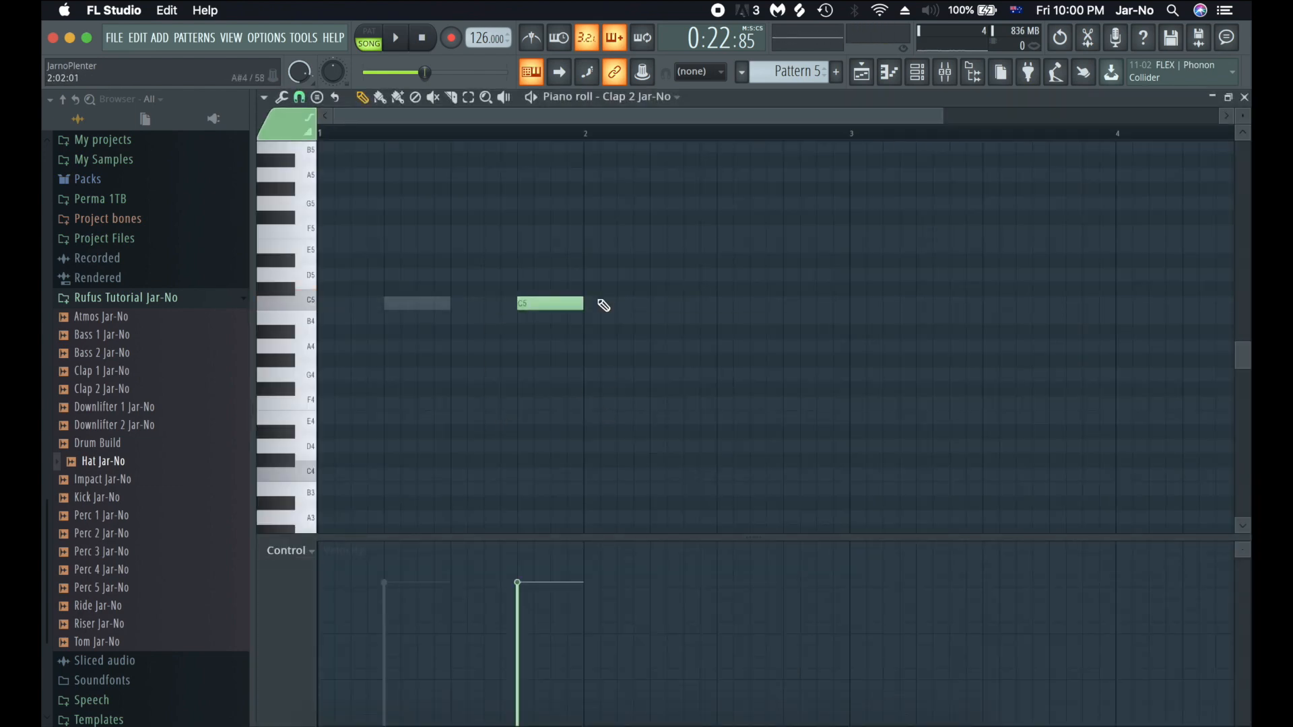
key(Escape)
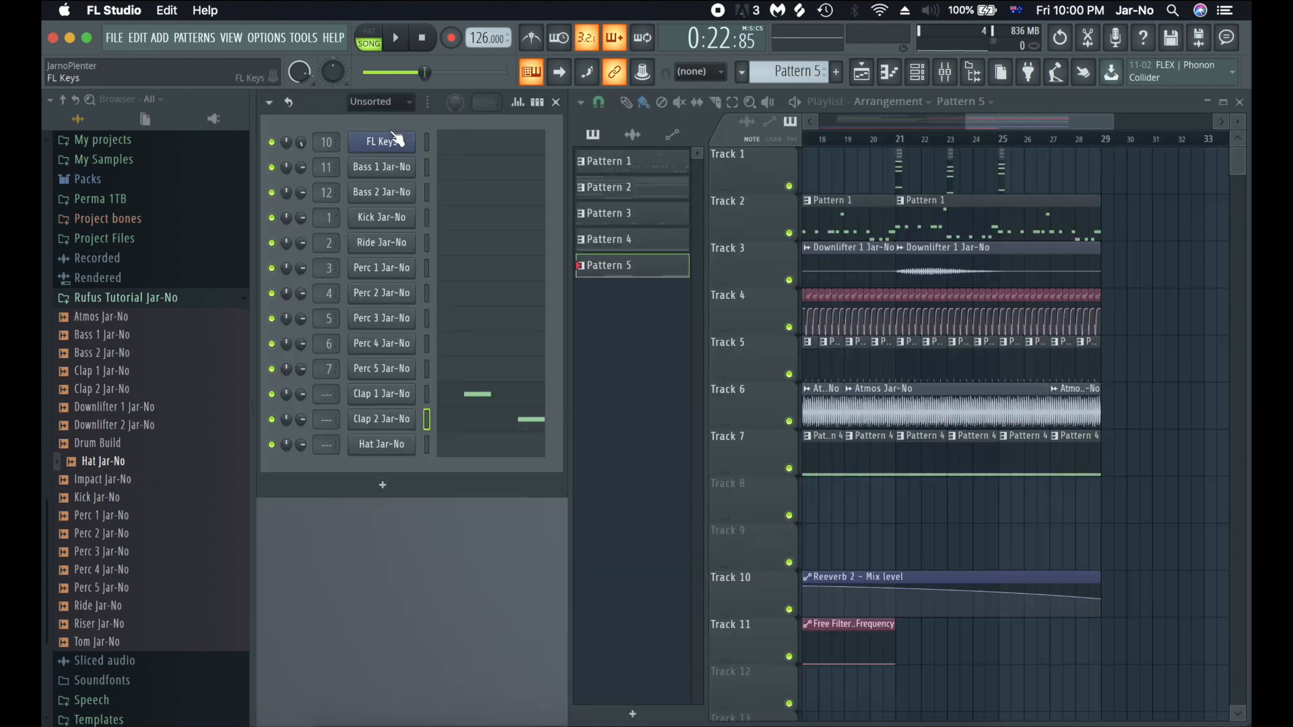
- Nudge the Clap 1 note slightly ahead of beat 2, off the grid
click(474, 402)
scroll(353, 128, up, 5)
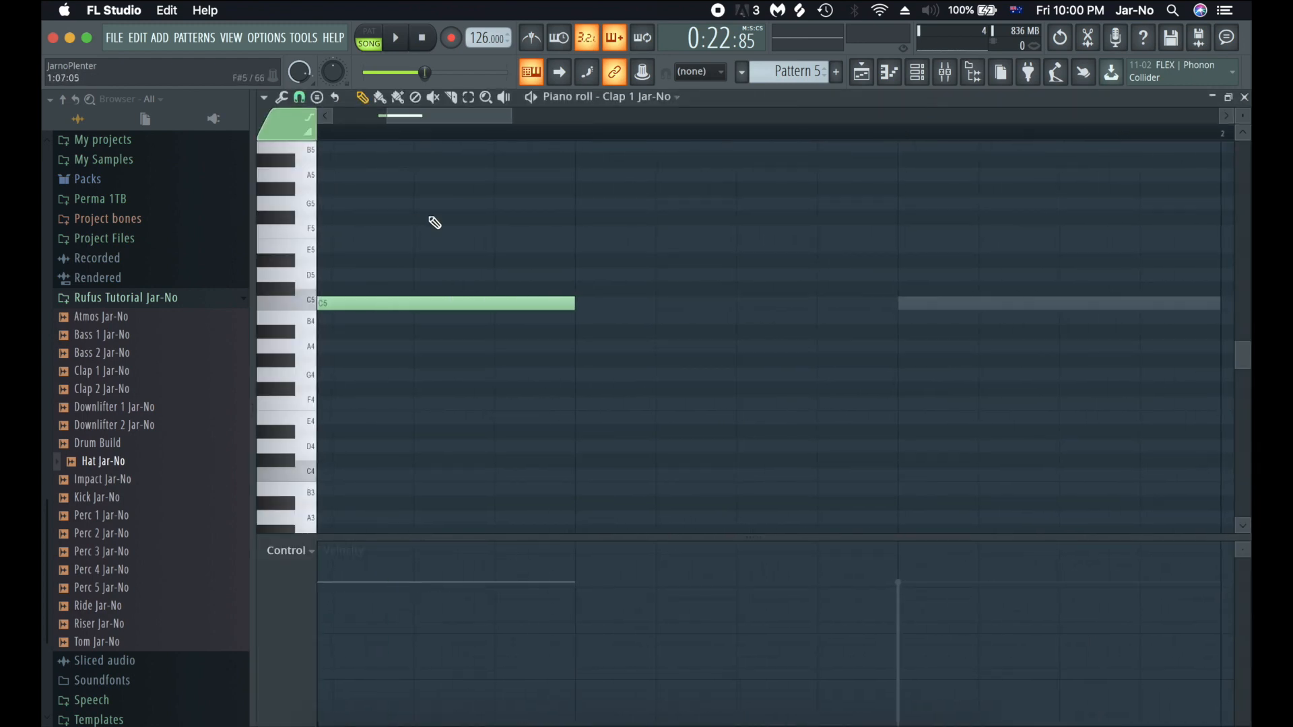
scroll(434, 222, left, 5)
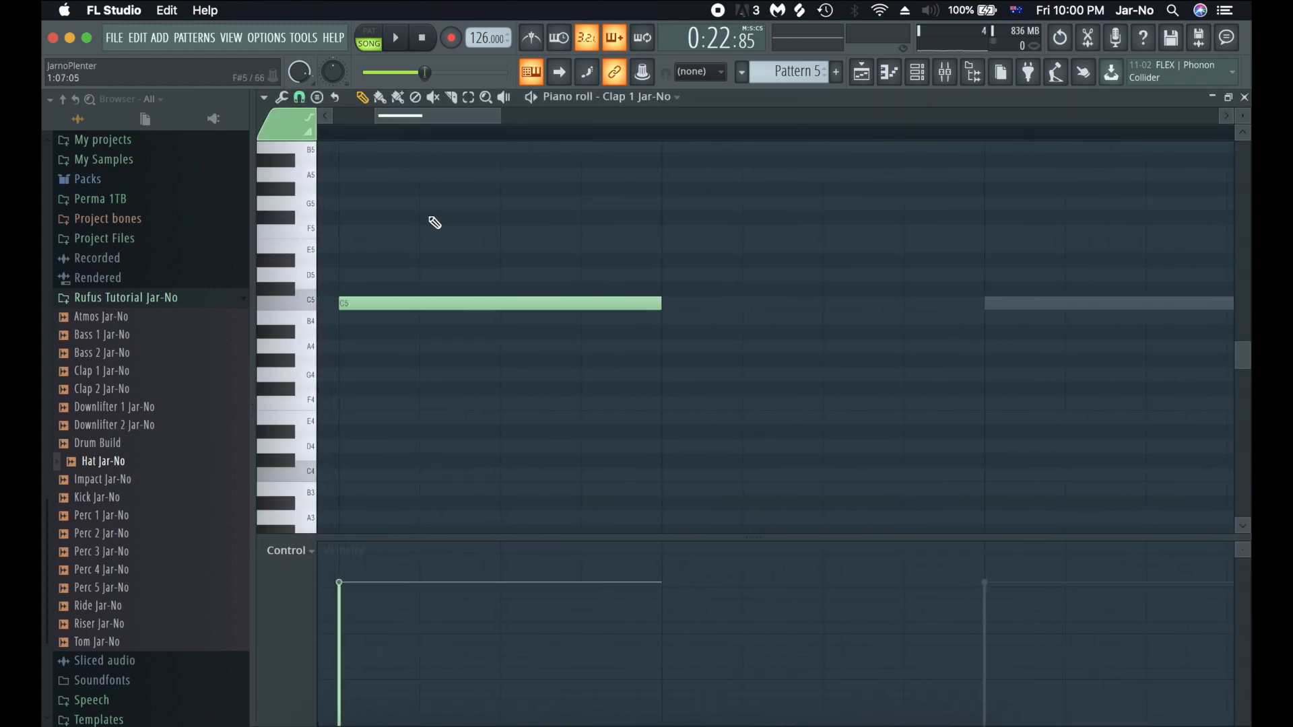
click(521, 308)
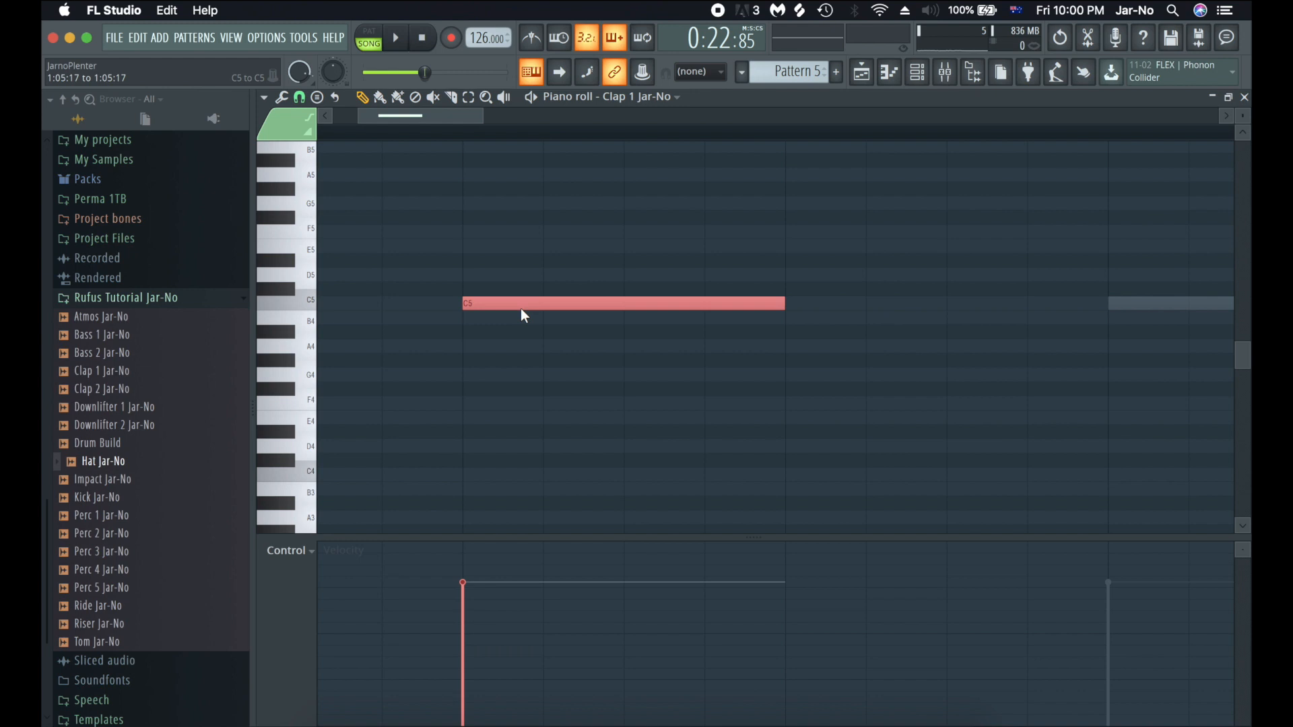
key(shift+Left)
key(shift+Right)
key(shift+Right)
key(shift+Left)
key(shift+Left)
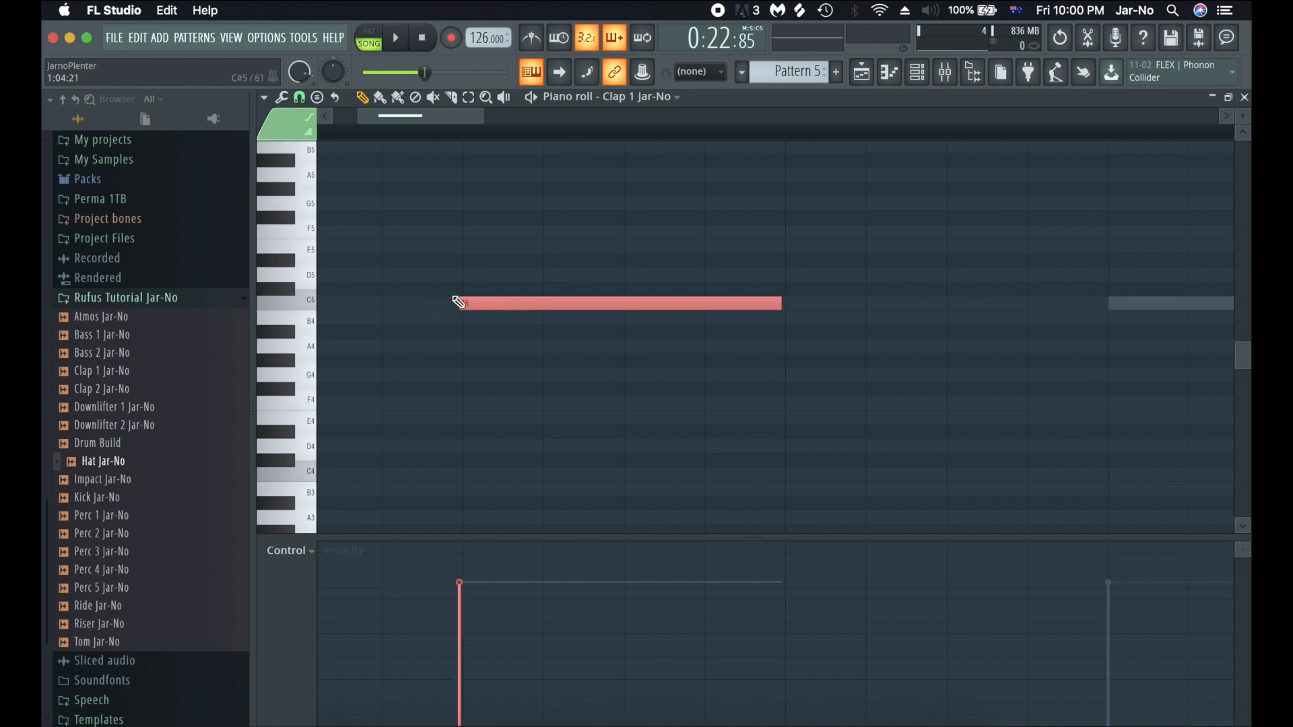
key(F7)
- Nudge the Clap 2 note slightly ahead of beat 4 and close the piano roll
click(504, 423)
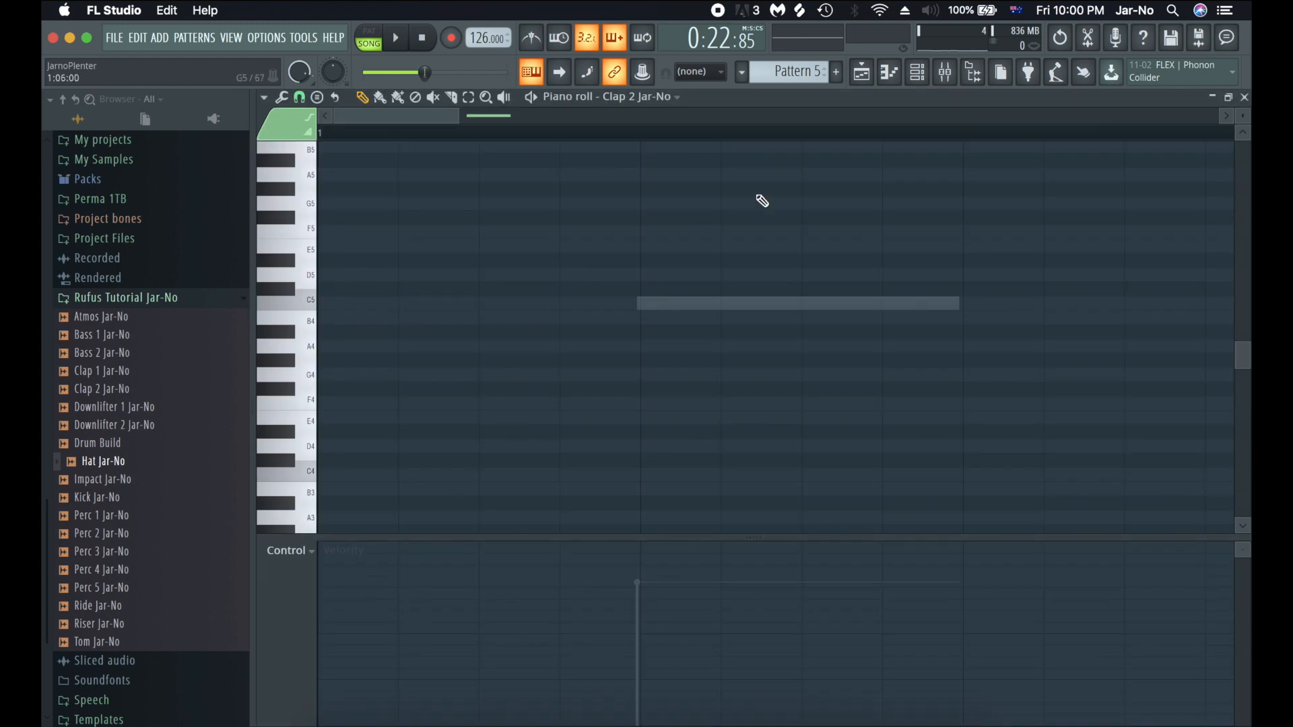
scroll(787, 130, down, 6)
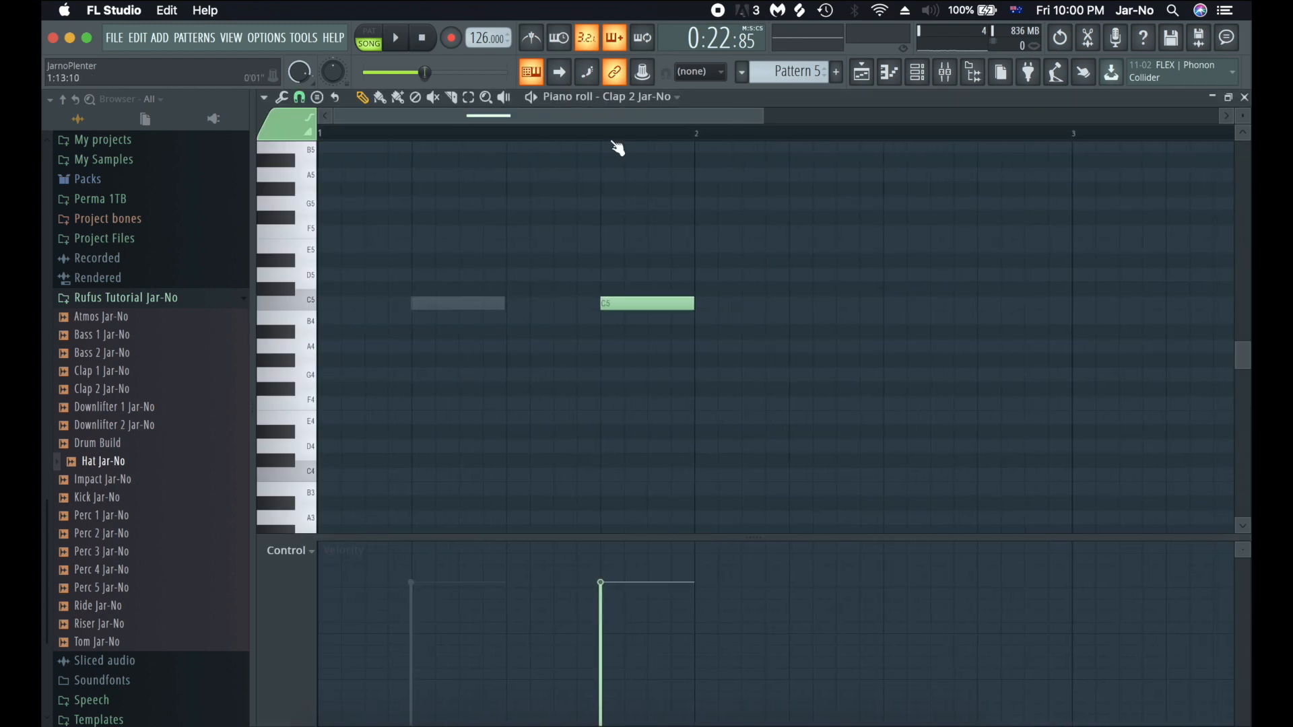
scroll(614, 143, up, 4)
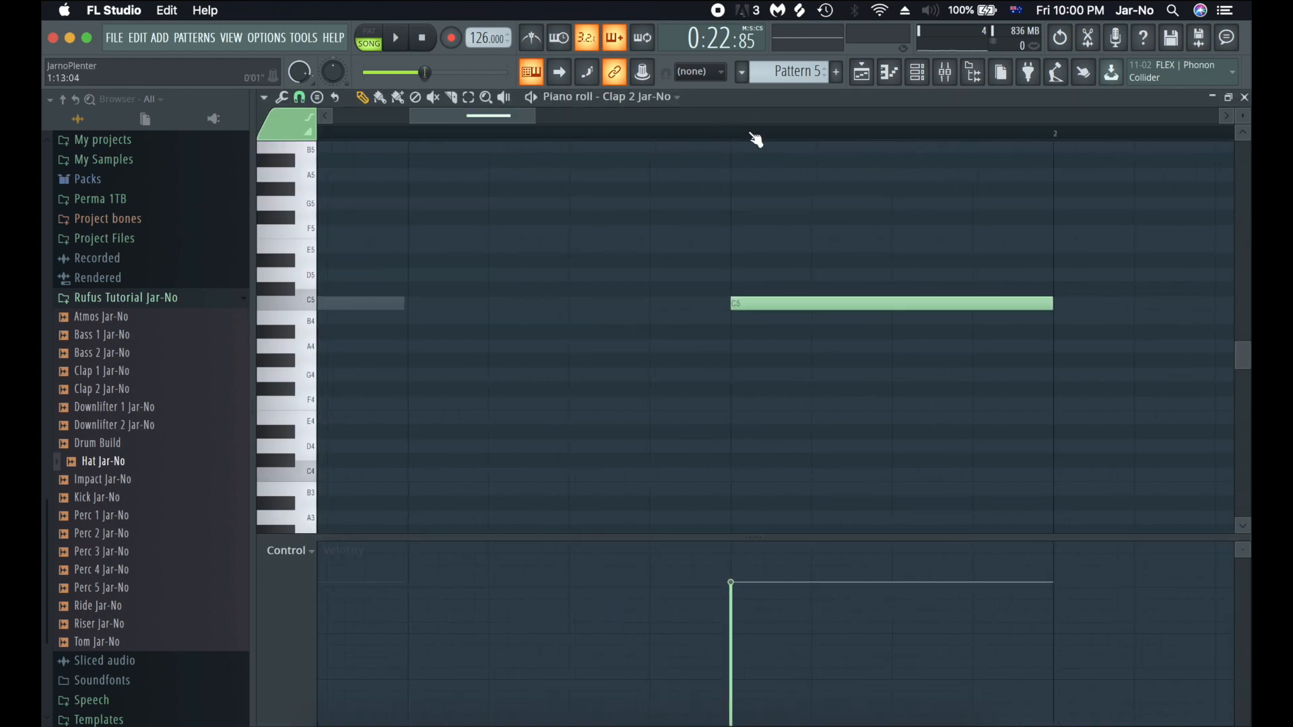
ctrl+click(759, 304)
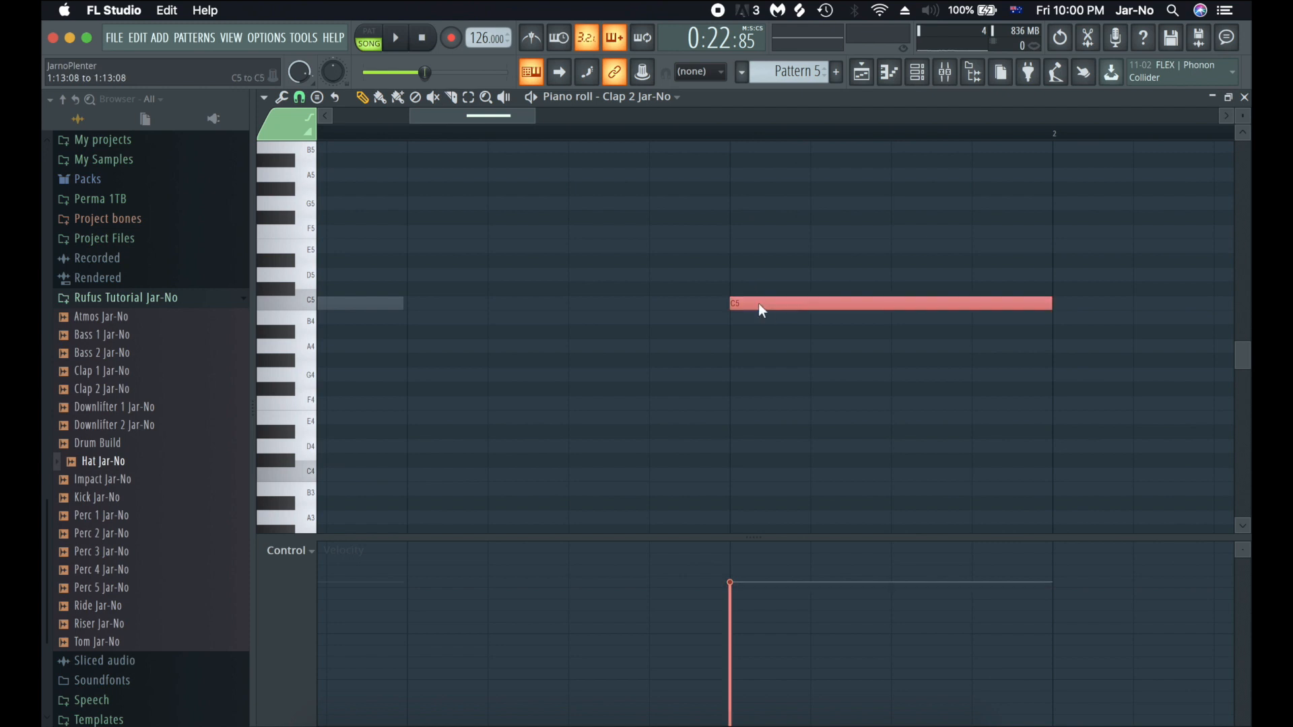
key(shift+Left)
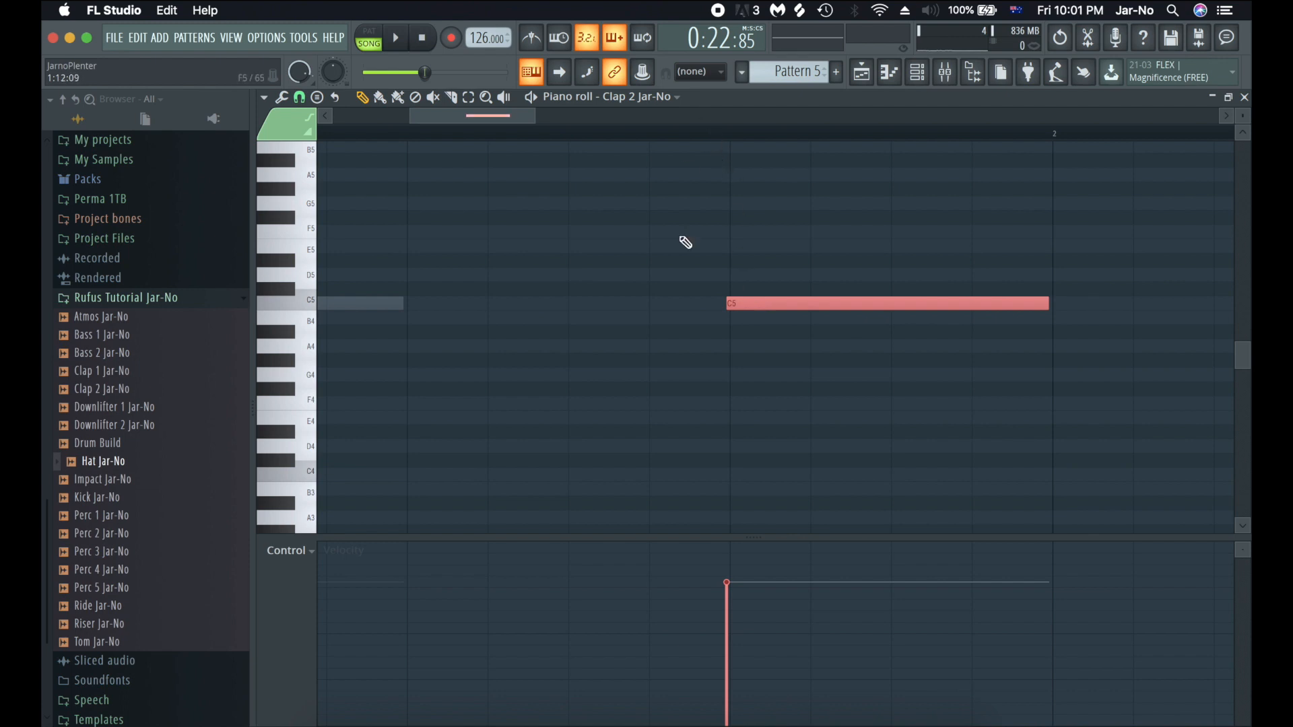
scroll(653, 137, down, 2)
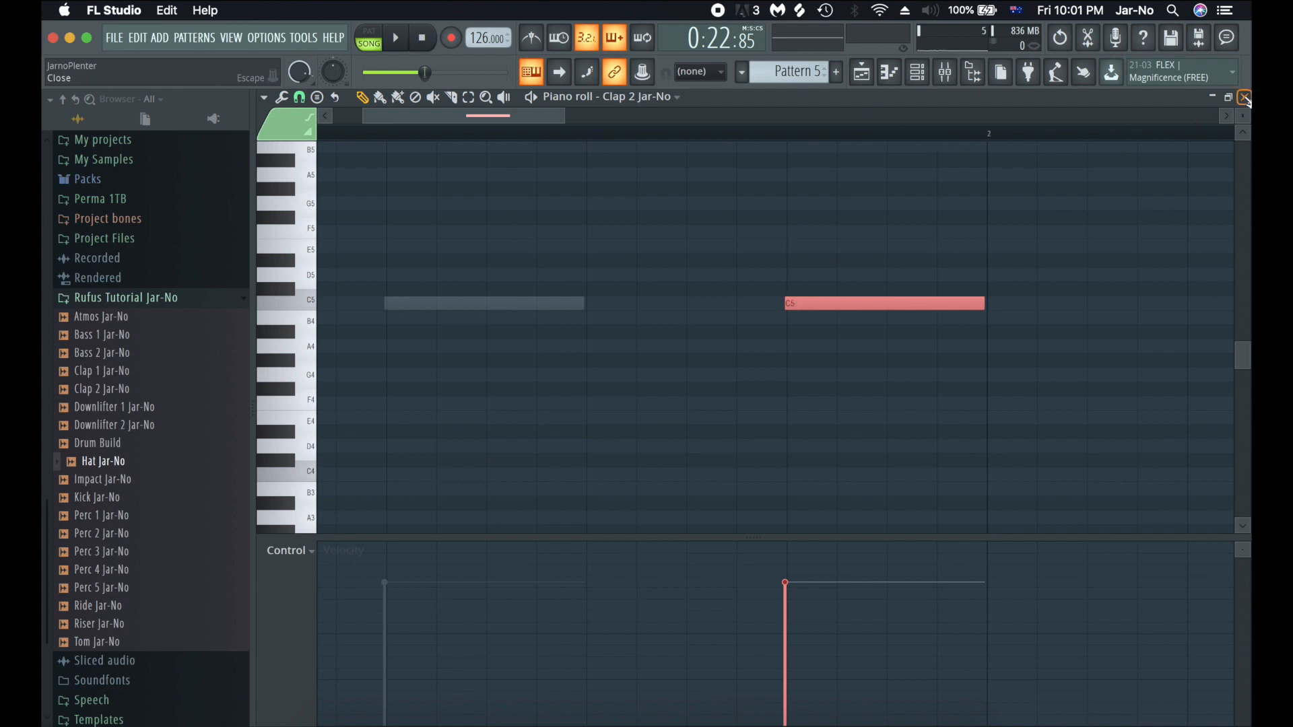
click(1244, 97)
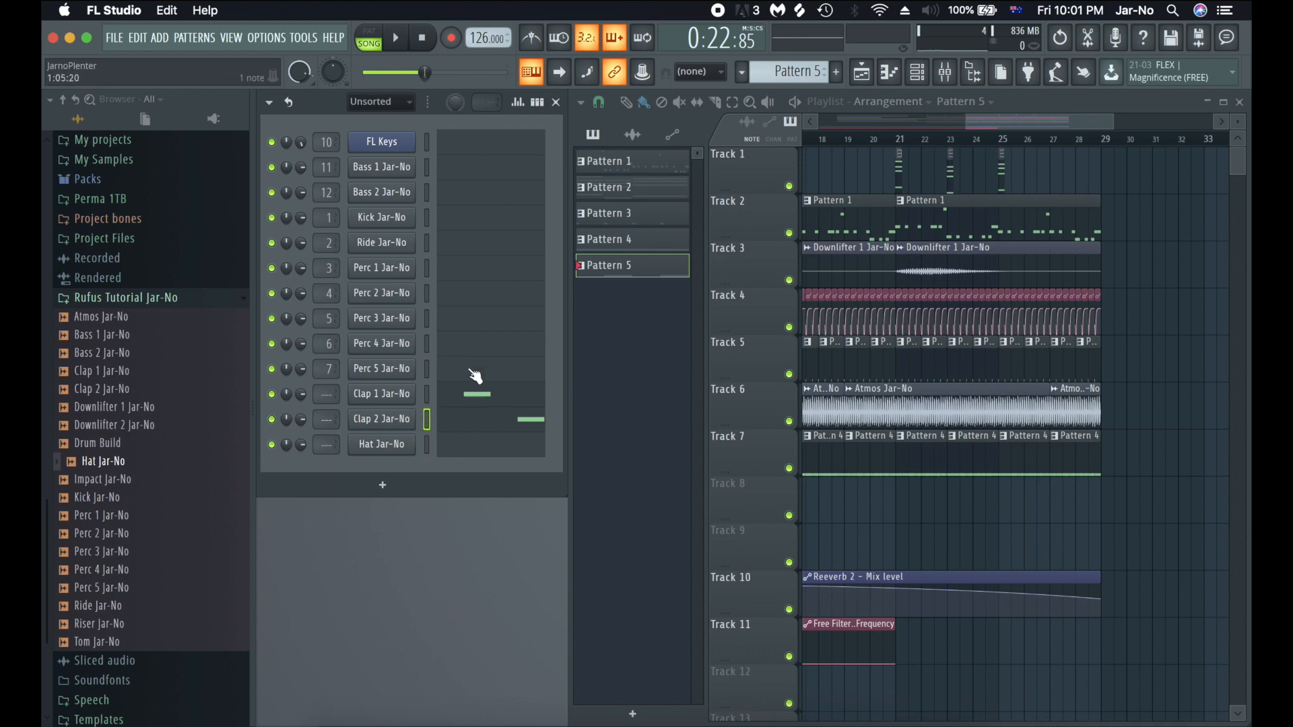
- Turn off Use loop points for the Clap 2 and Clap 1 samples
click(380, 418)
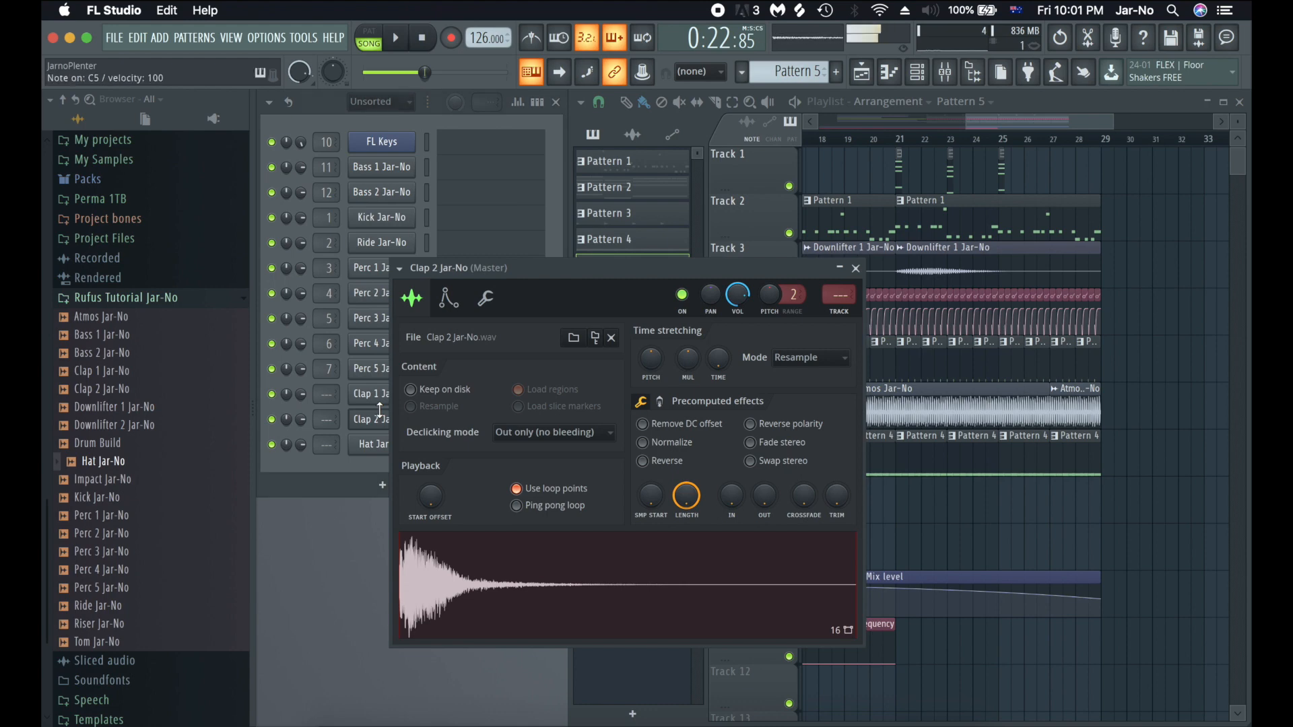
key(z)
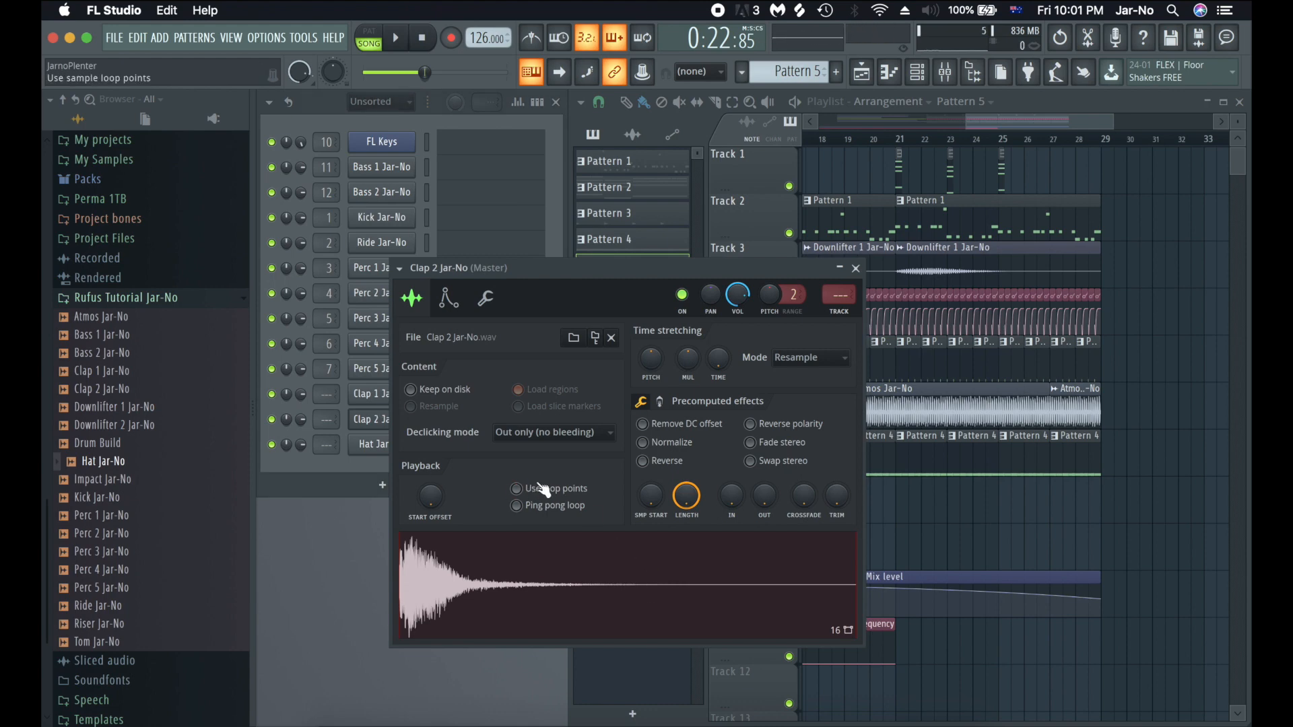
key(Escape)
click(381, 395)
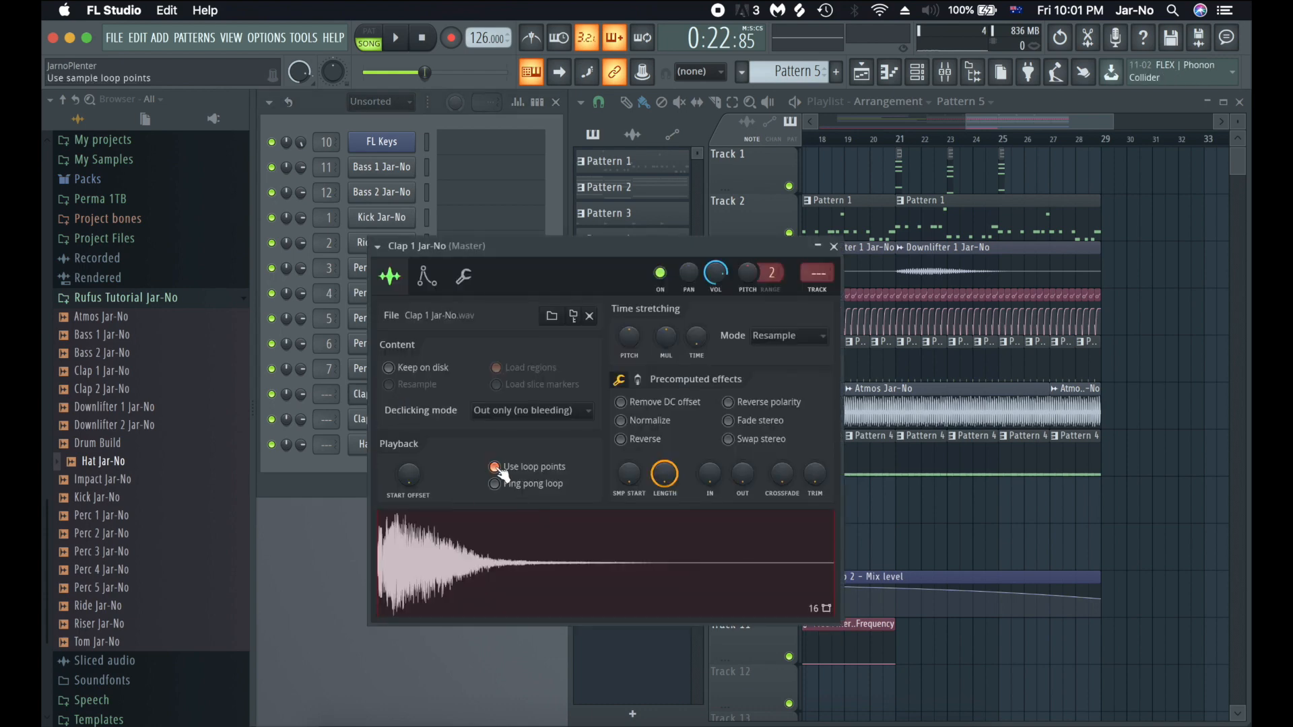
key(Escape)
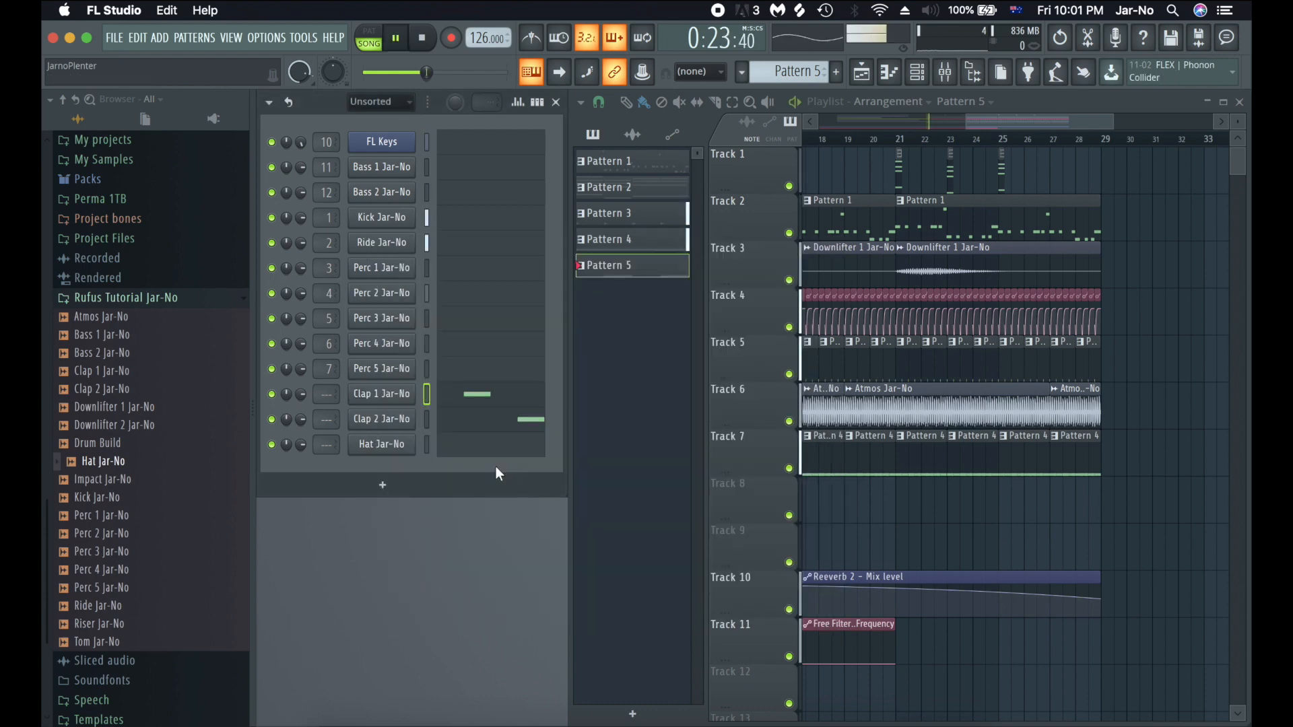
- Switch playback to pattern mode and audition the clap pattern
click(381, 37)
key(space)
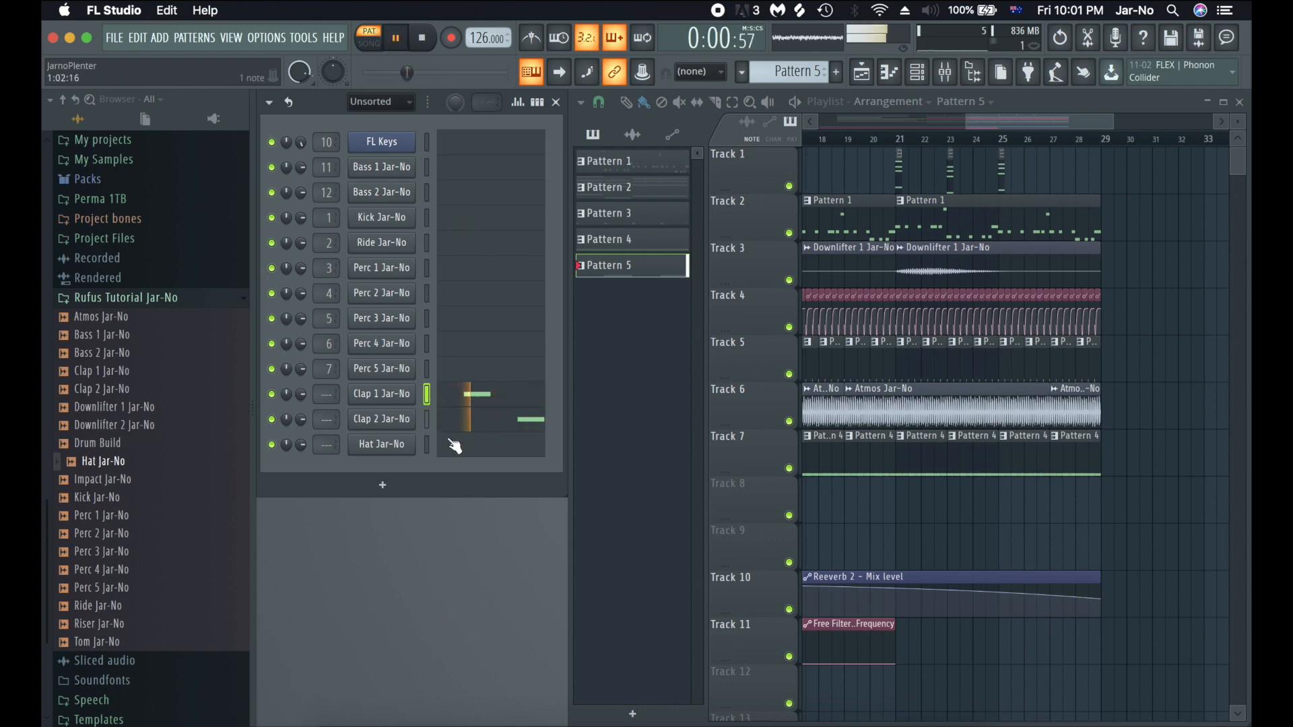
key(space)
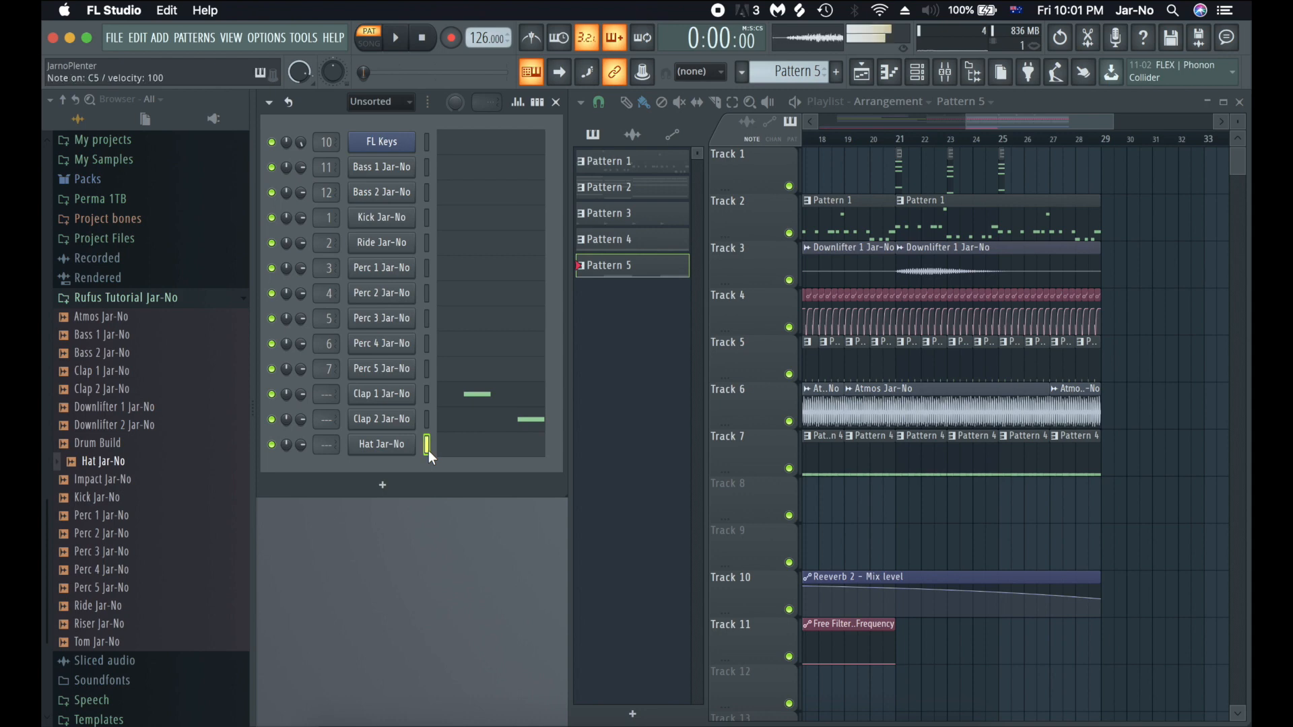
- Add two-step C5 notes for the Hat at steps 3, 7 and 11 of bar 1, then audition the pattern
click(428, 451)
scroll(439, 135, down, 5)
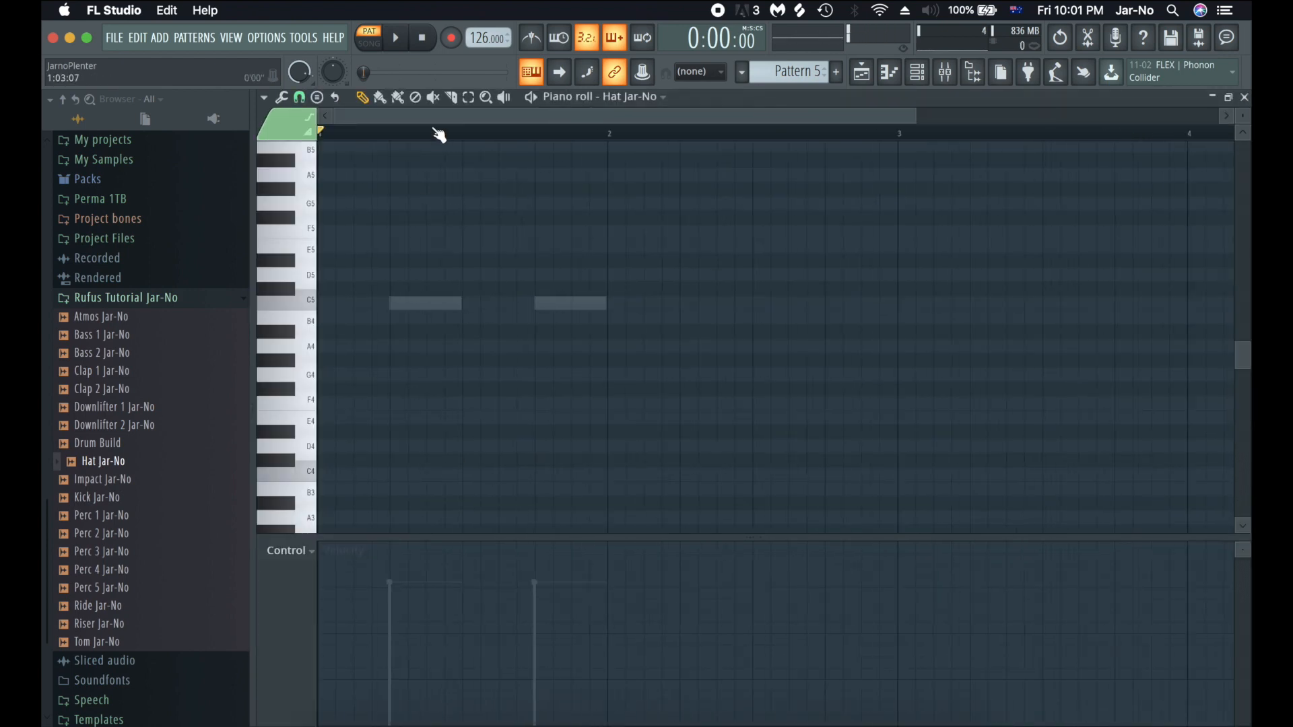
click(345, 303)
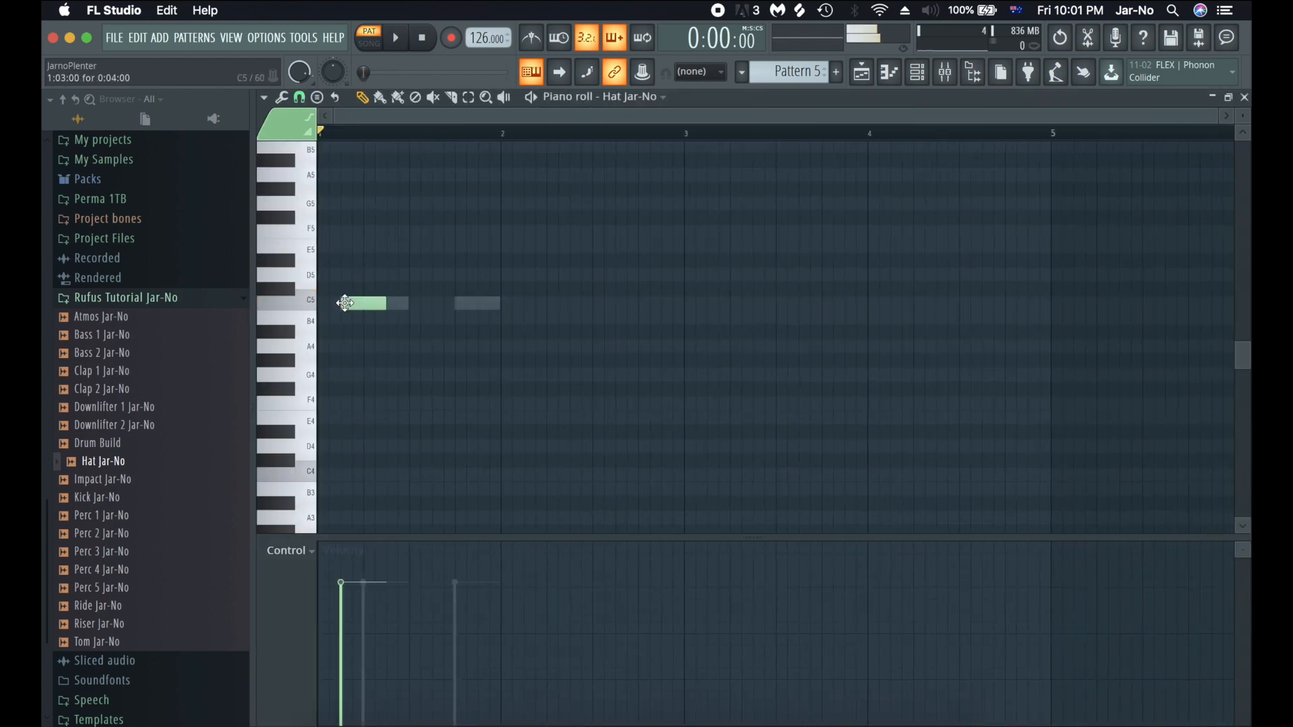
drag(386, 299, 364, 299)
click(391, 304)
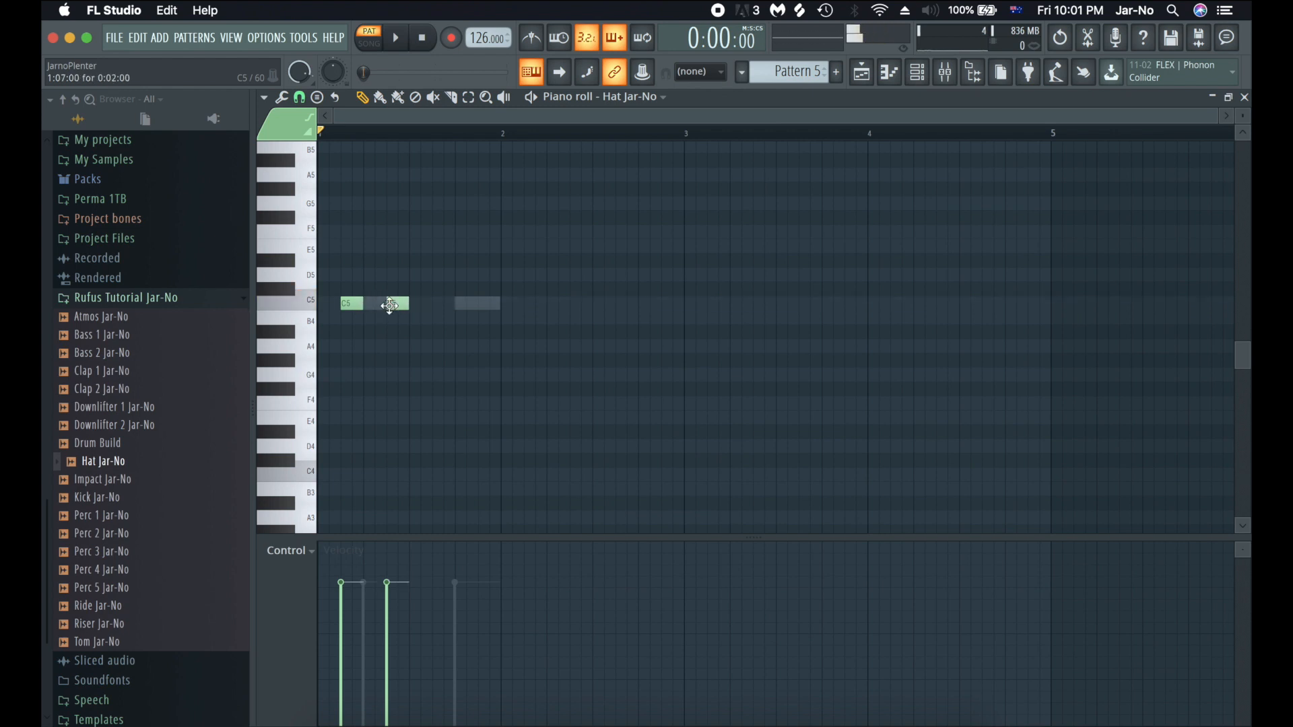
click(435, 303)
key(space)
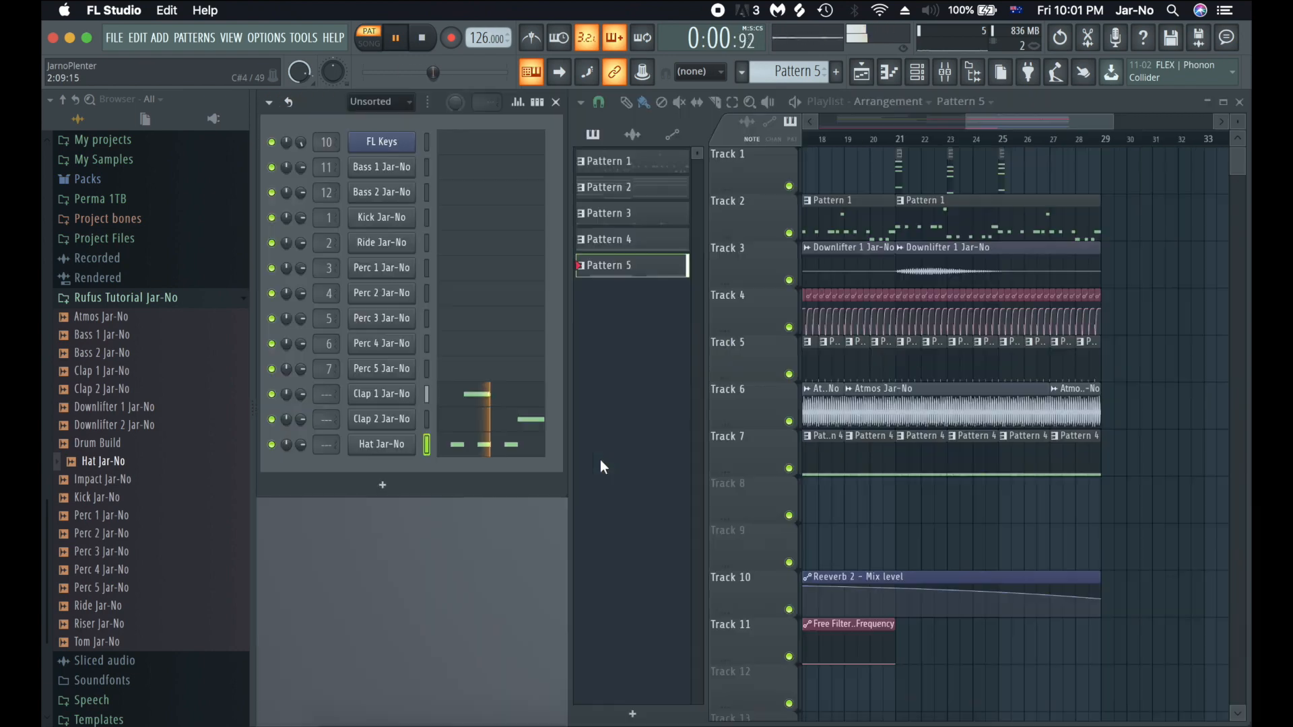
key(F7)
- Turn off Use loop points for the Hat sample while the pattern plays
click(384, 445)
click(553, 512)
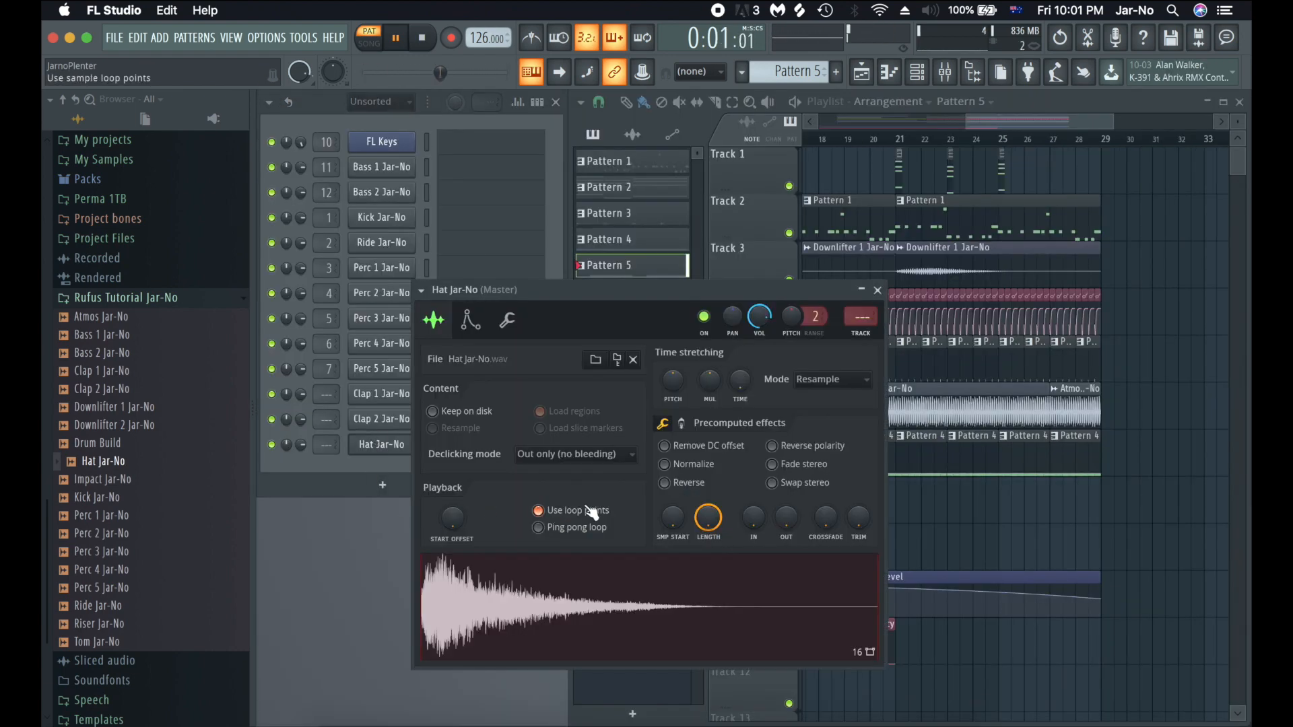
click(552, 512)
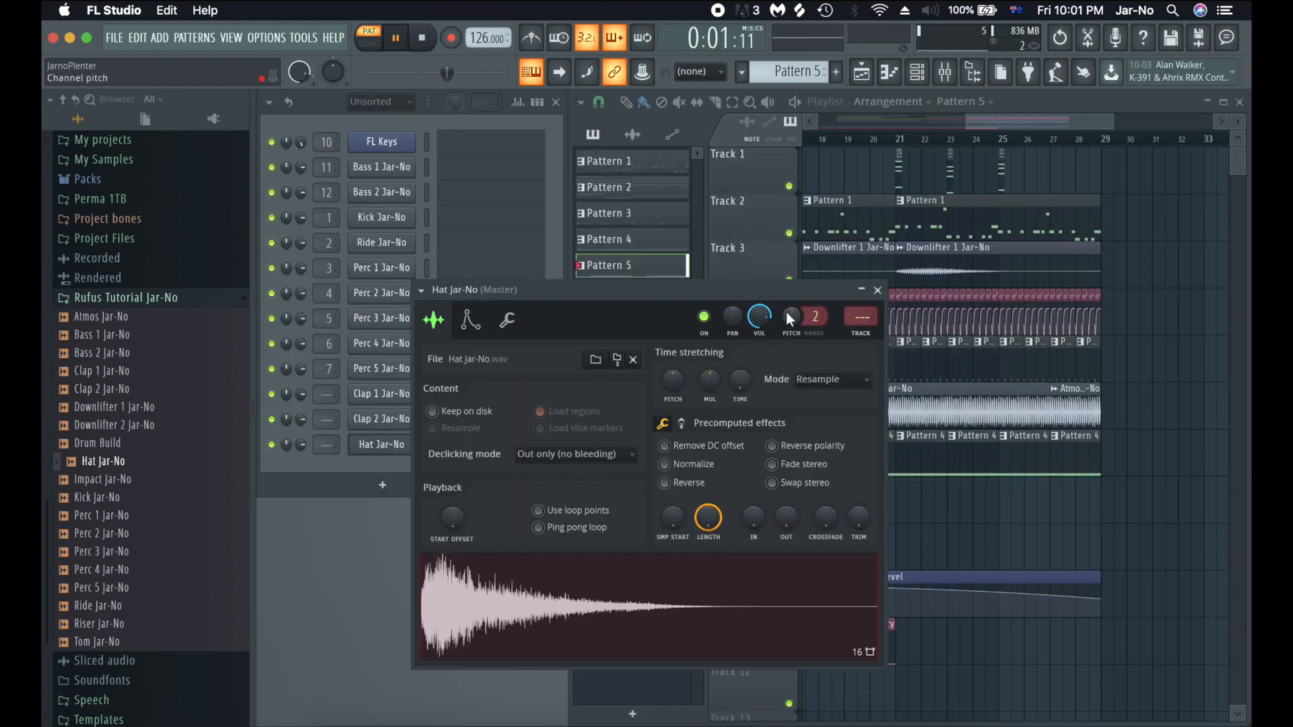
- Close the Hat sample settings, stop playback and select the Clap 1, Clap 2 and Hat channels for mixer routing
click(877, 290)
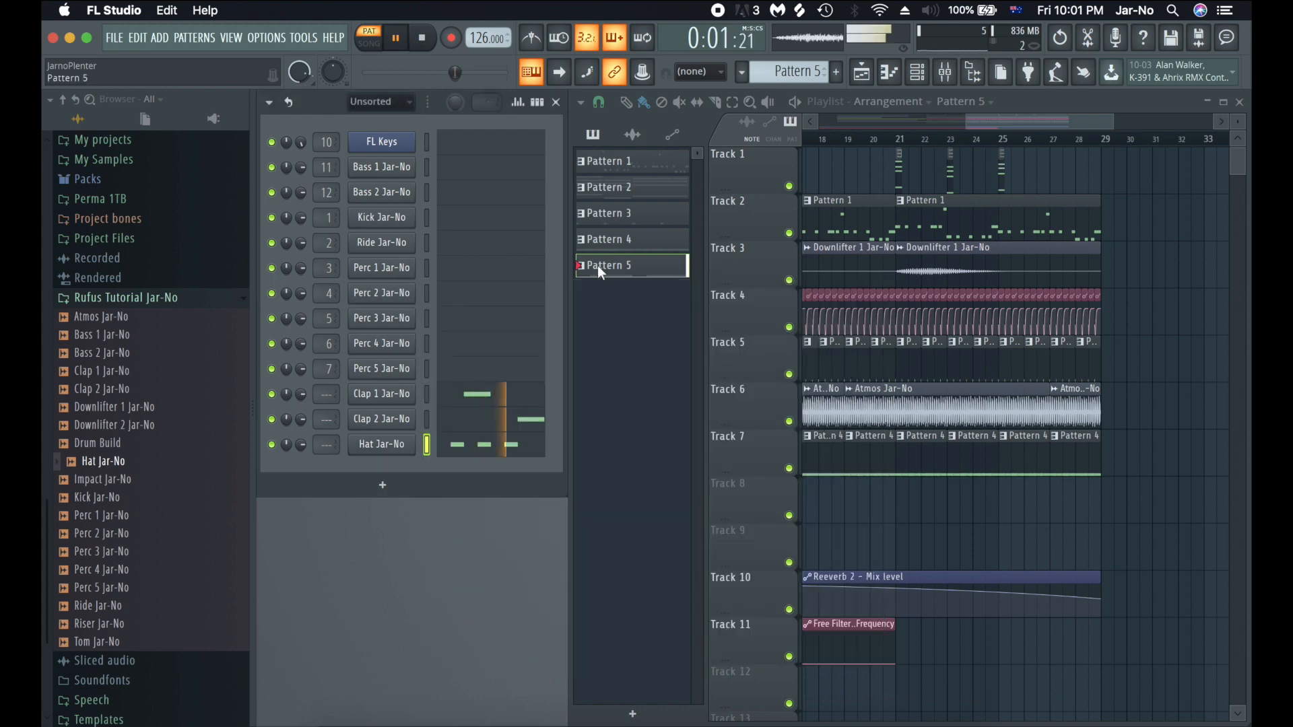
key(space)
drag(427, 394, 429, 420)
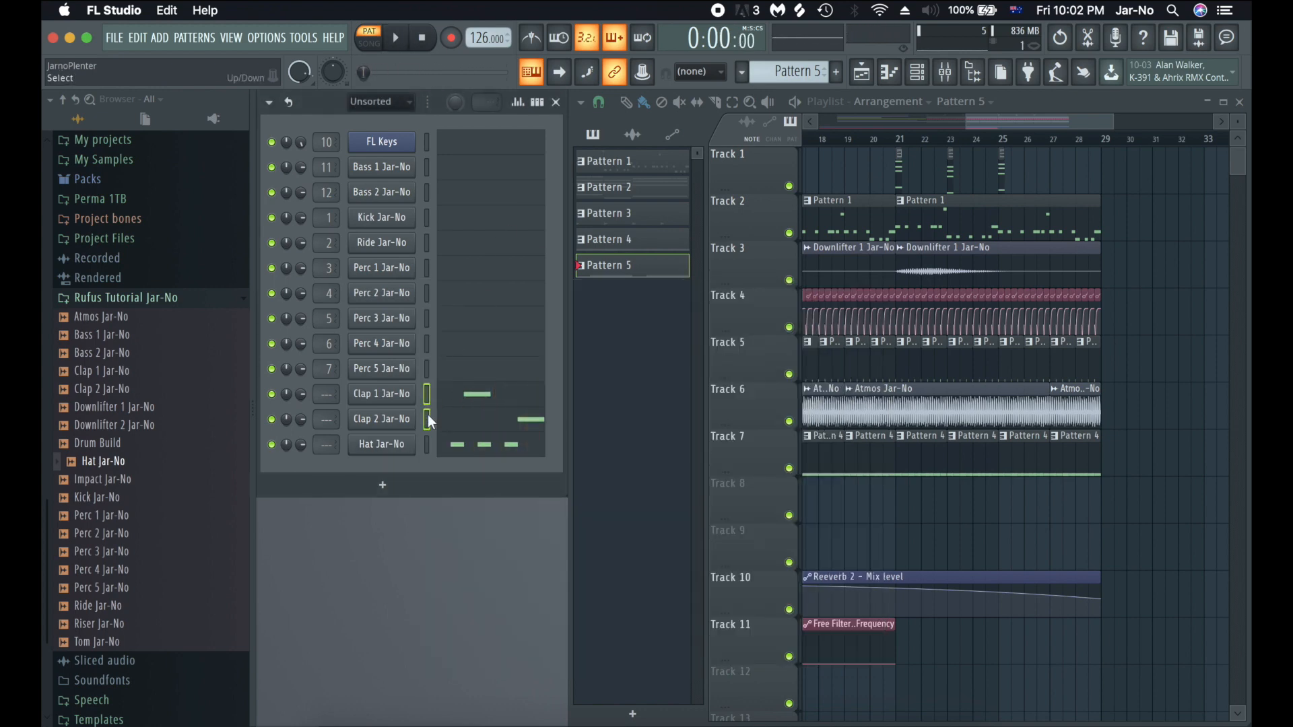
key(F9)
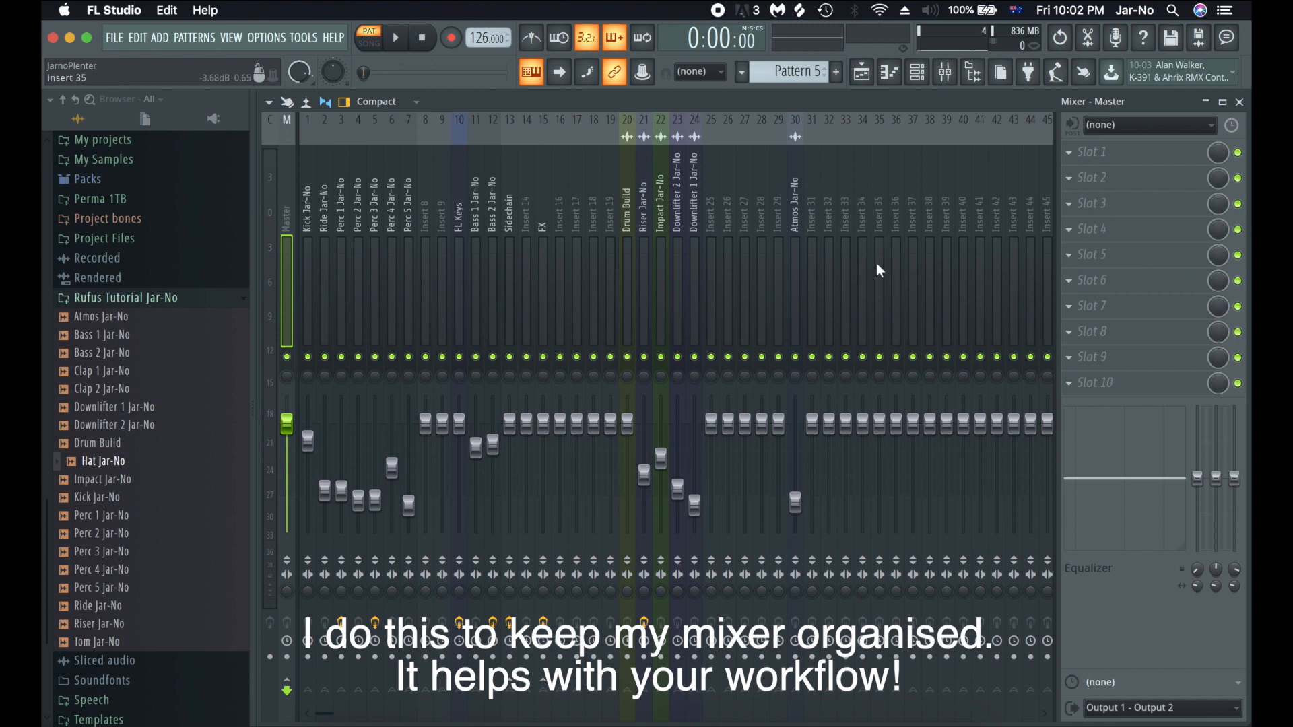
- Move the five empty mixer tracks at inserts 35 to 39 to inserts 8 to 12, directly after the percussion tracks
drag(876, 263, 943, 261)
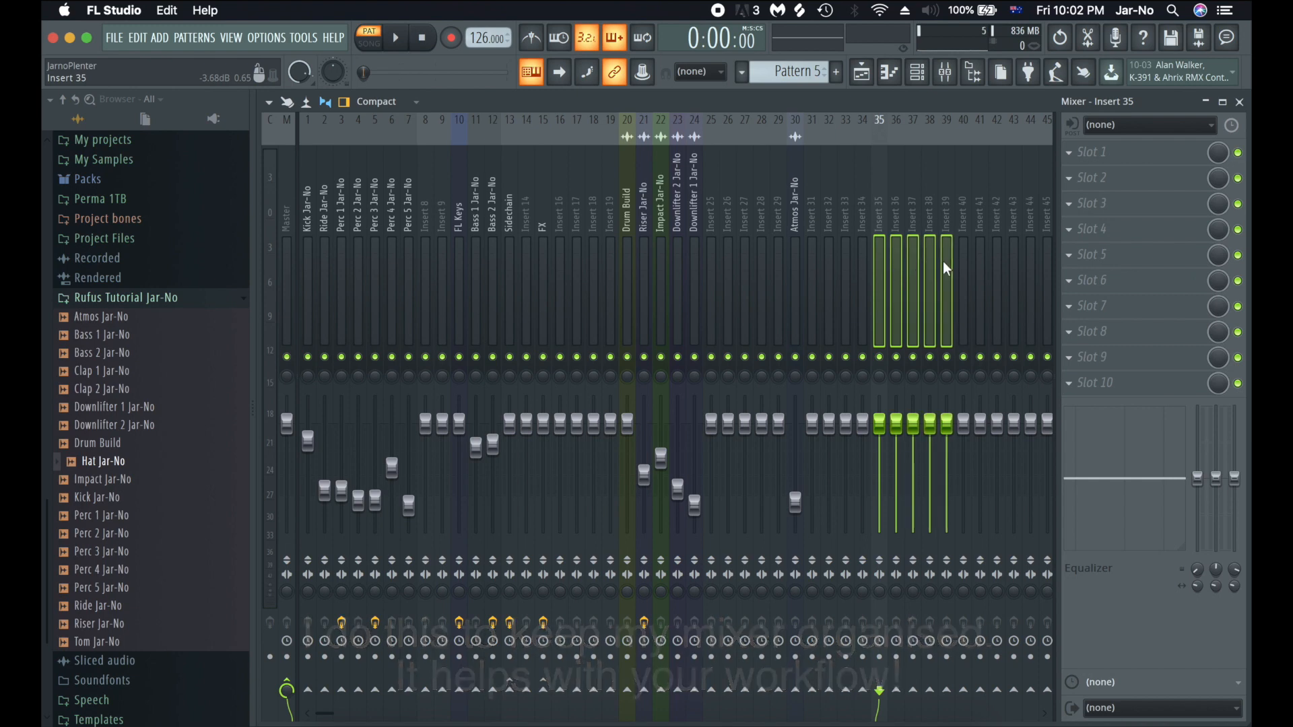
key(Left)
click(880, 254)
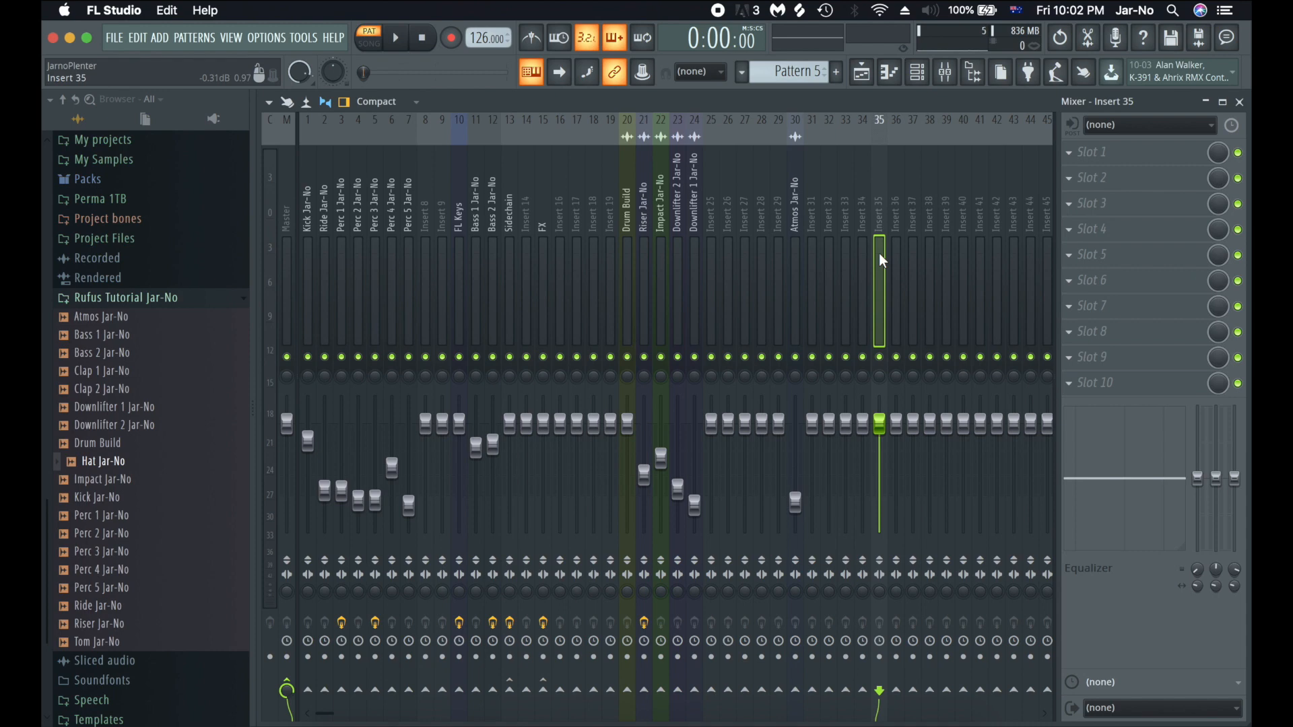
drag(882, 261, 945, 261)
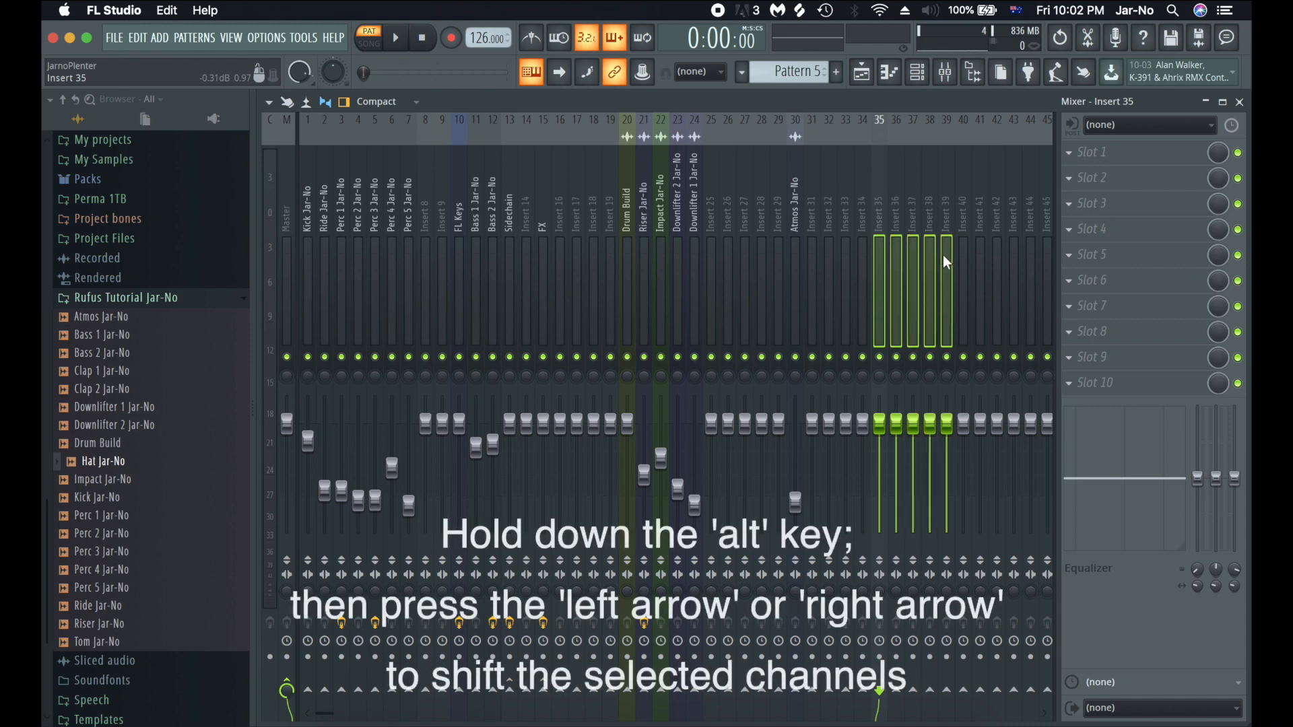
key(alt+Left)
key(alt+Left)
key(alt+Left)
key(alt+Left)
key(alt+Left)
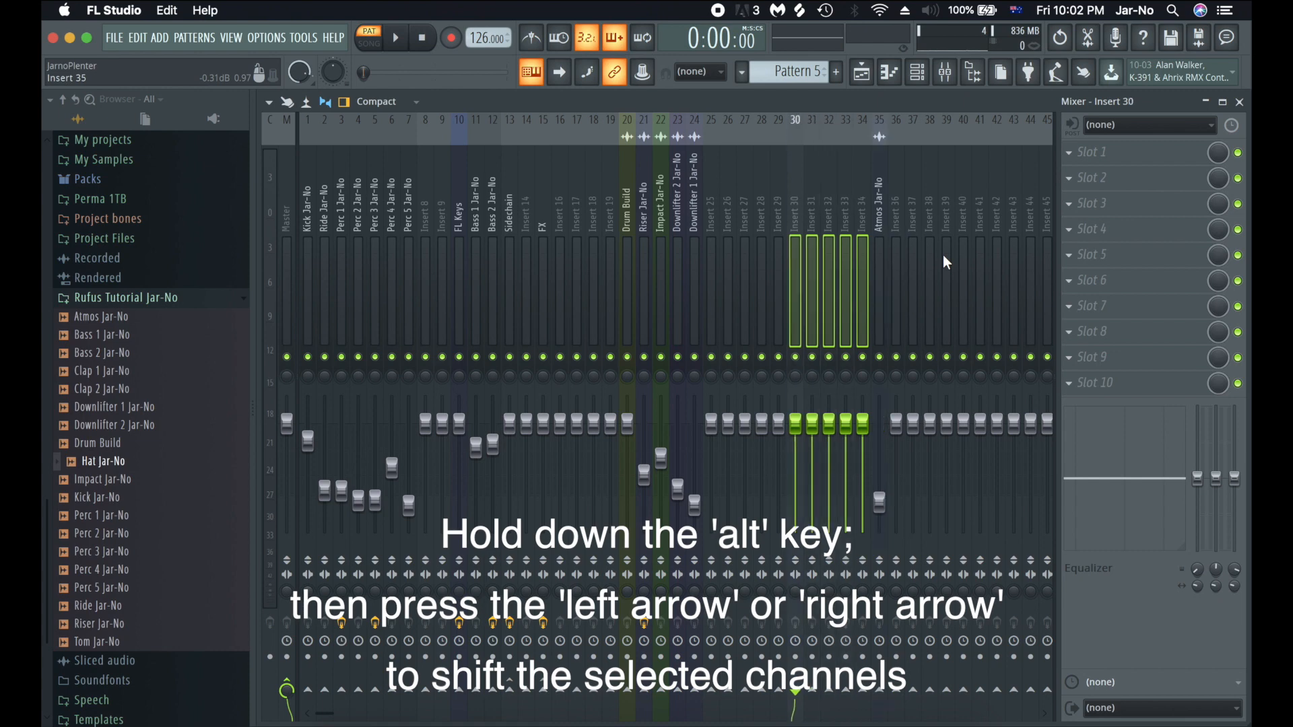
key(alt+Left)
key(alt+Left)
key(alt+Left)
key(alt+Left)
key(alt+Left)
key(alt+Left)
key(alt+Left)
key(alt+Left)
key(alt+Left)
key(alt+Left)
key(alt+Left)
key(alt+Left)
key(alt+Left)
key(alt+Left)
key(alt+Left)
key(alt+Left)
key(alt+Left)
key(alt+Left)
key(alt+Left)
key(alt+Left)
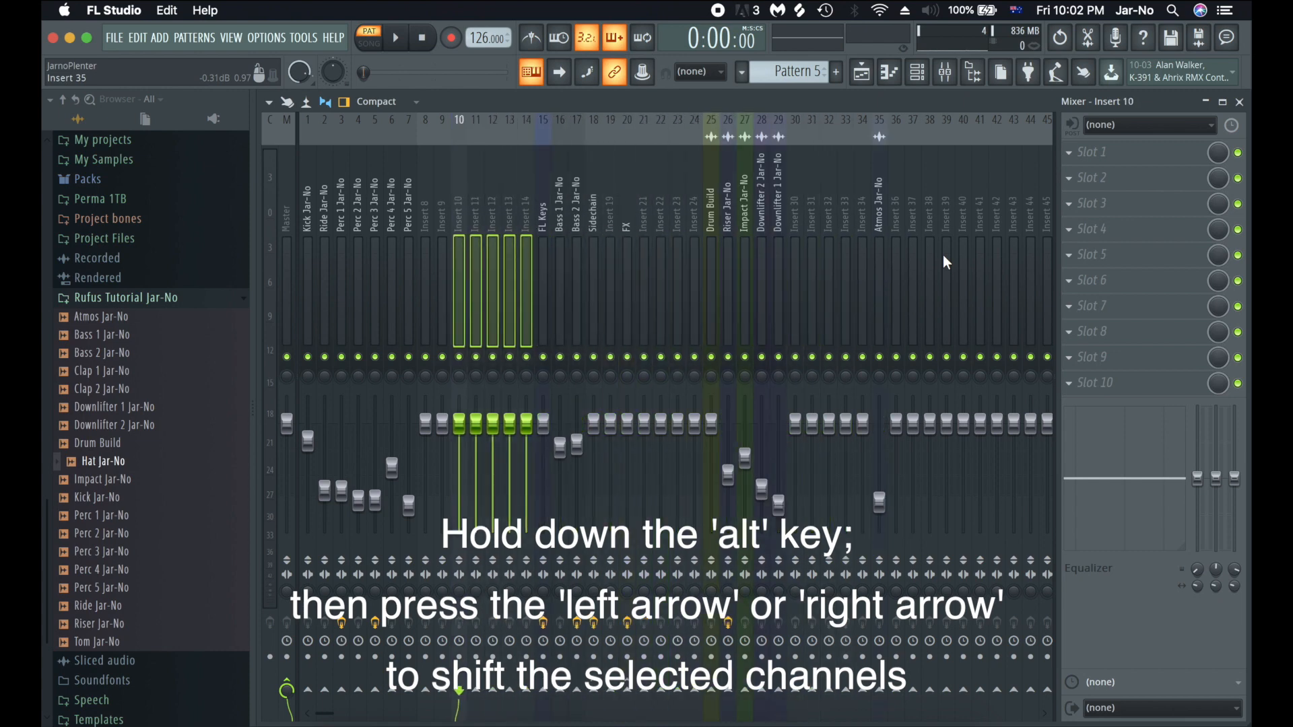
key(alt+Left)
key(alt+Left)
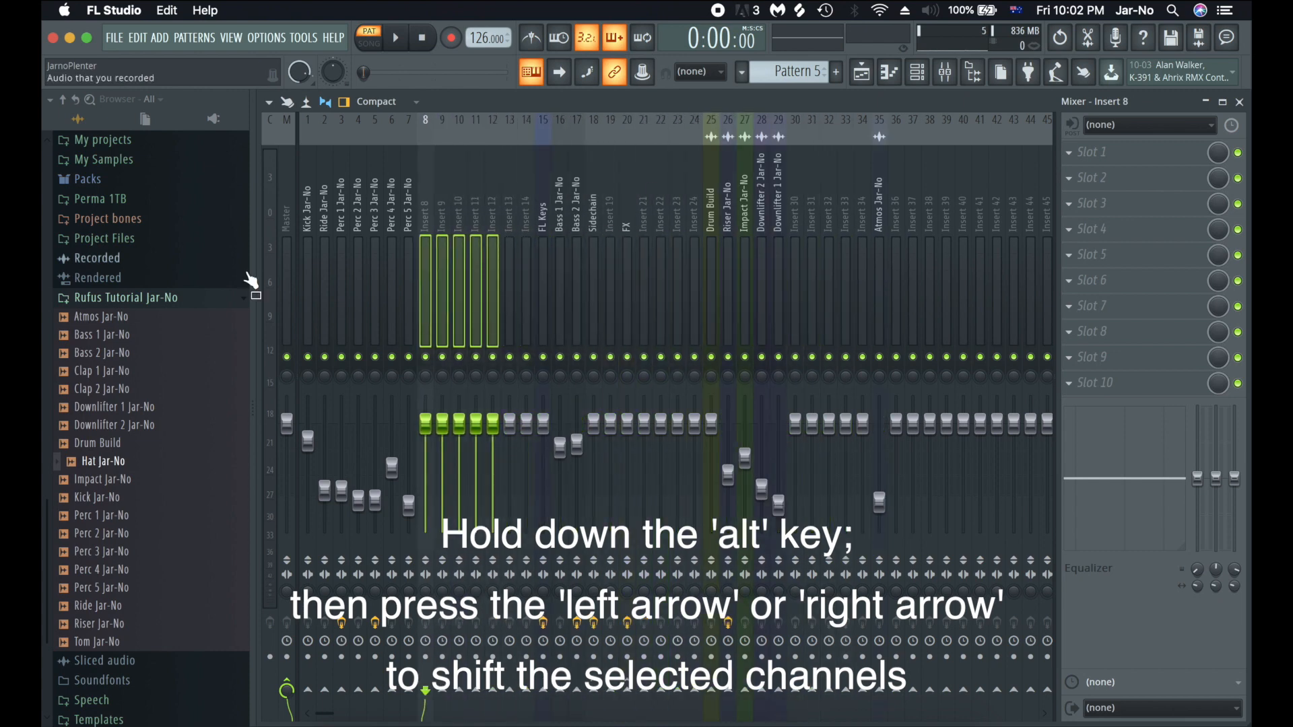
- Route the selected Clap 1, Clap 2 and Hat channels to consecutive mixer tracks starting from insert 8
click(539, 192)
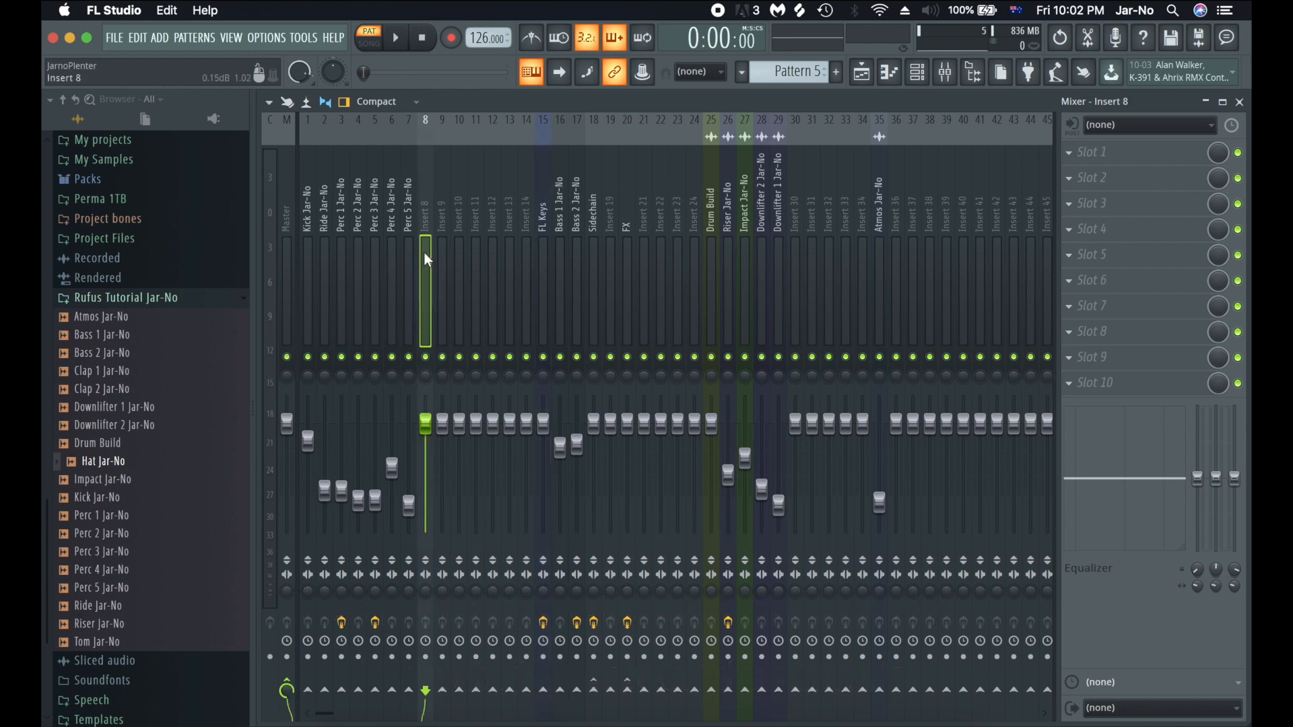
key(F9)
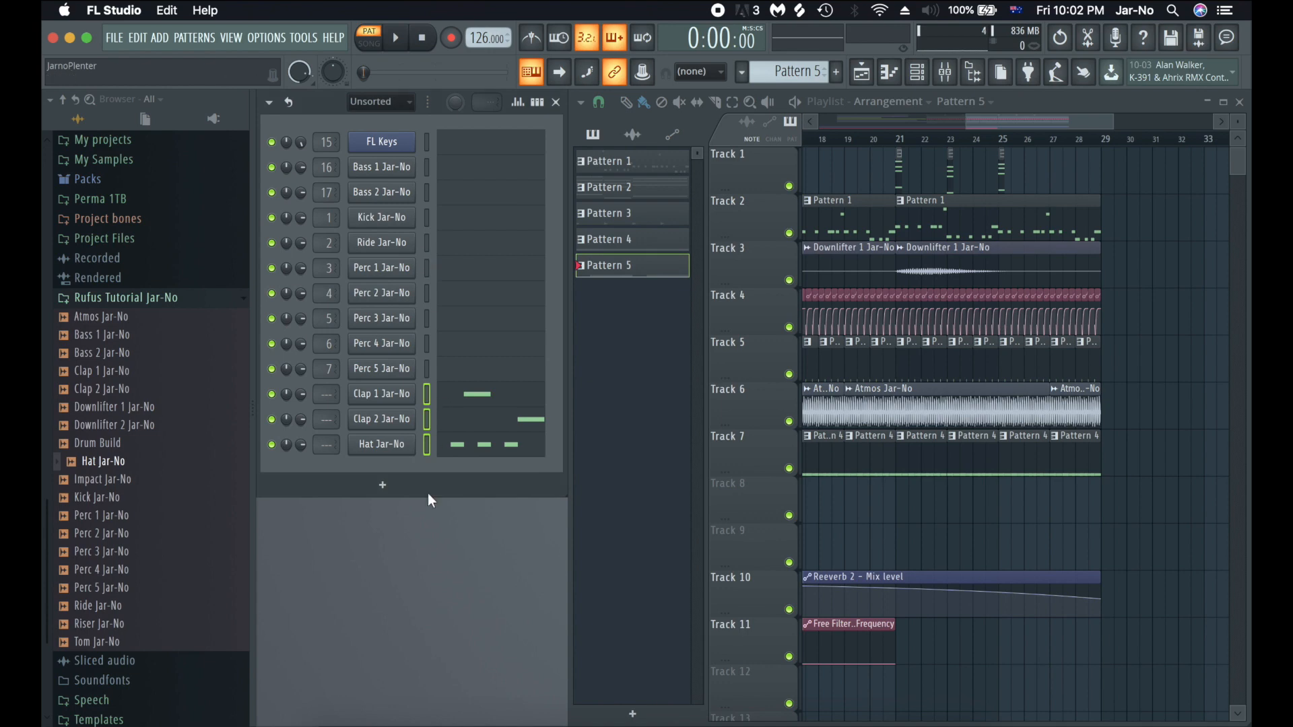
click(946, 72)
right_click(430, 271)
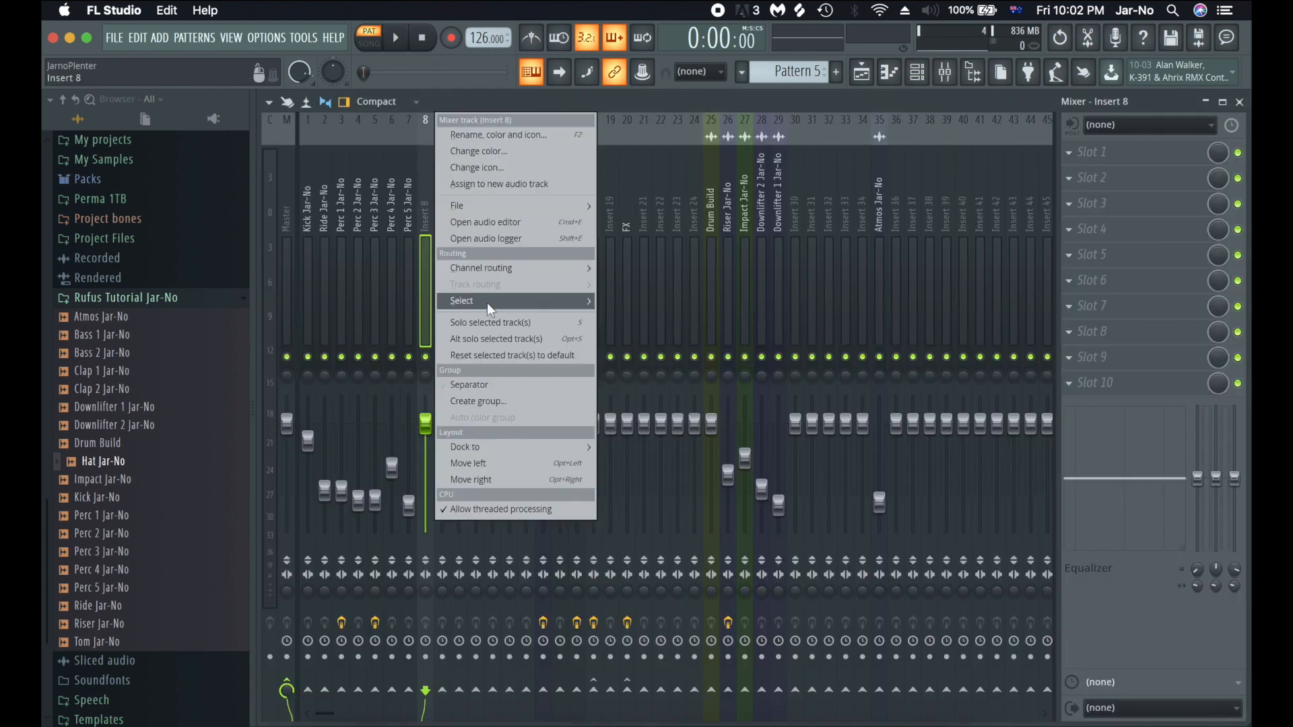
mouse_move(569, 268)
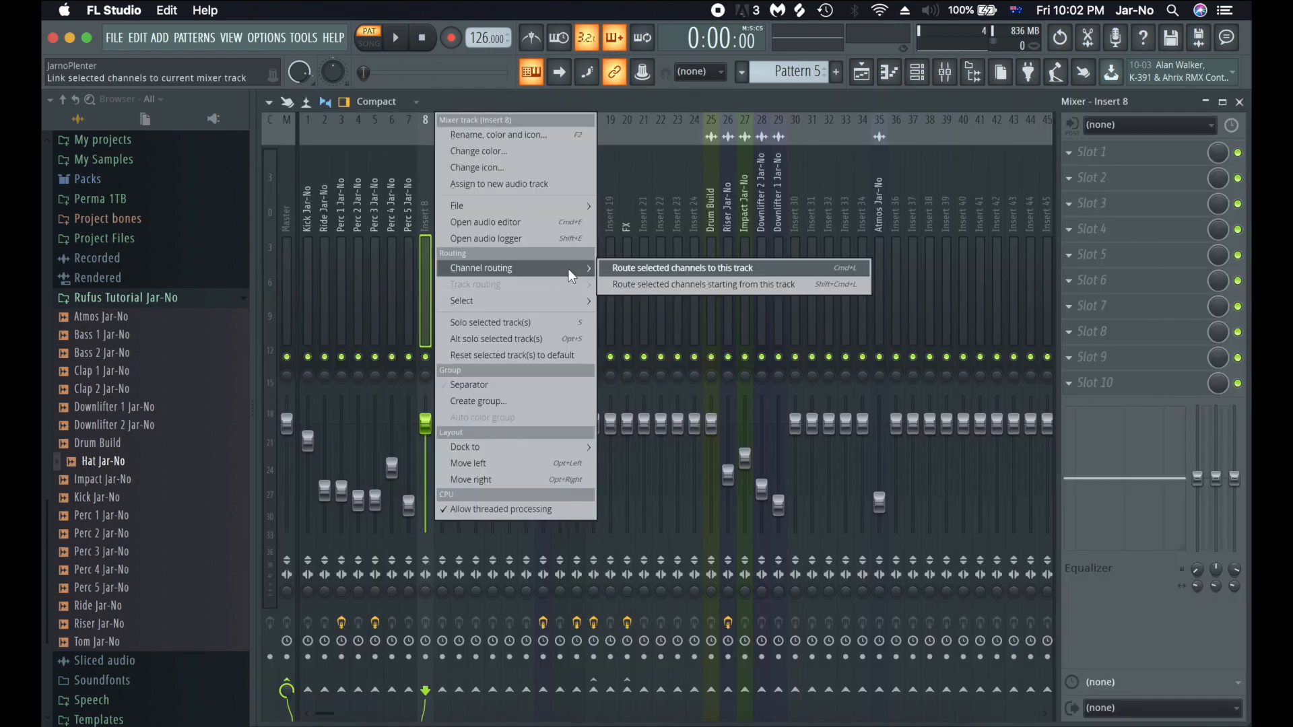
click(667, 283)
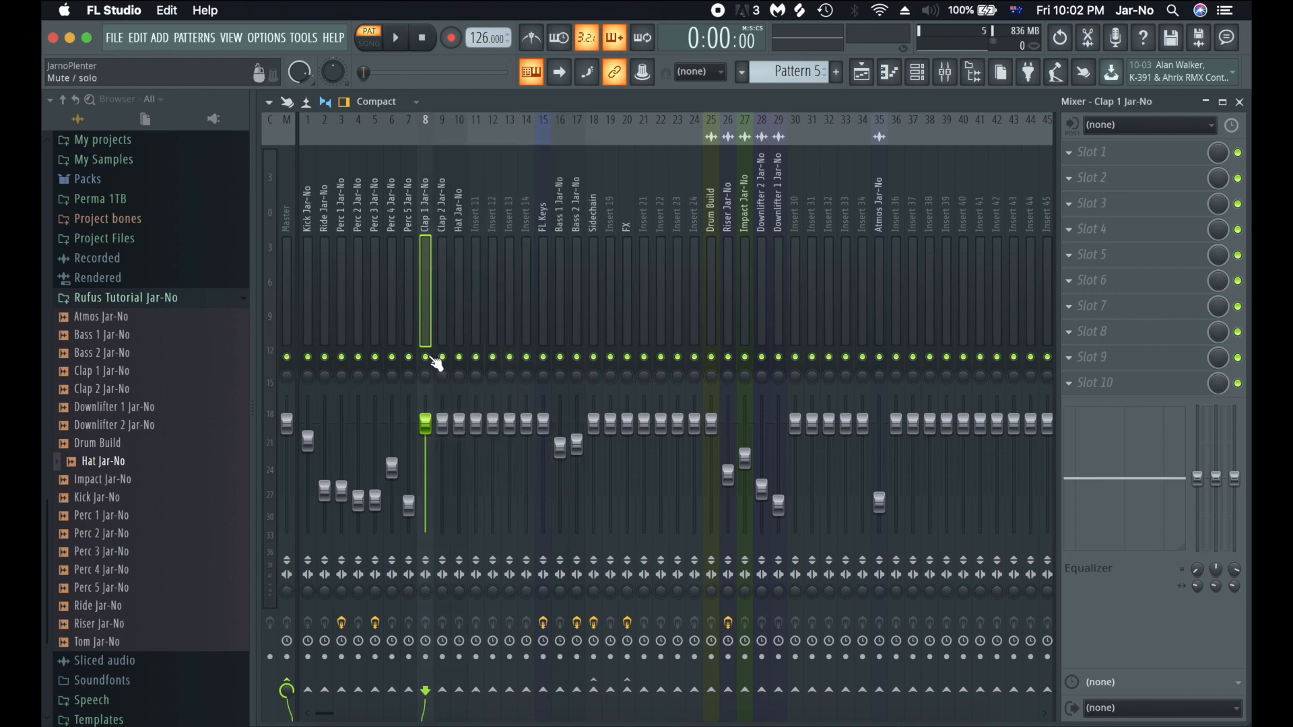
- Audition Pattern 5 and lower the Clap 1, Clap 2 and Hat mixer track volumes together
key(space)
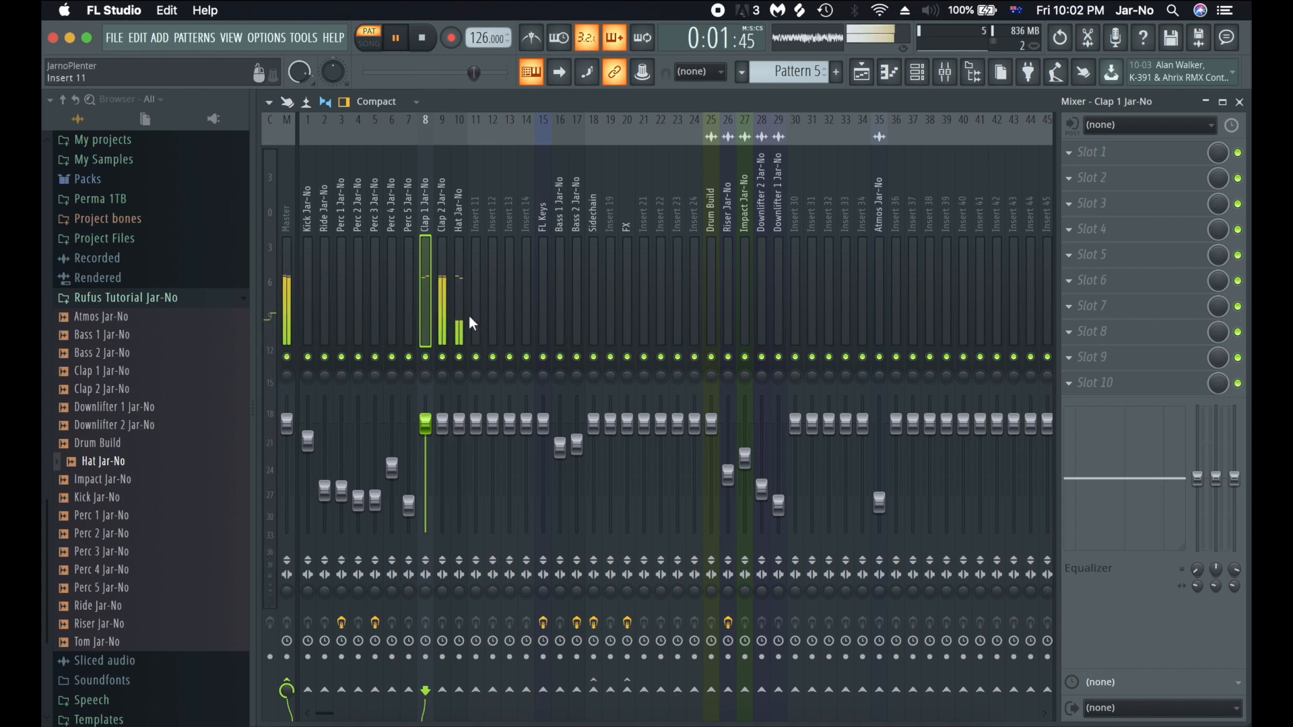
click(455, 295)
key(space)
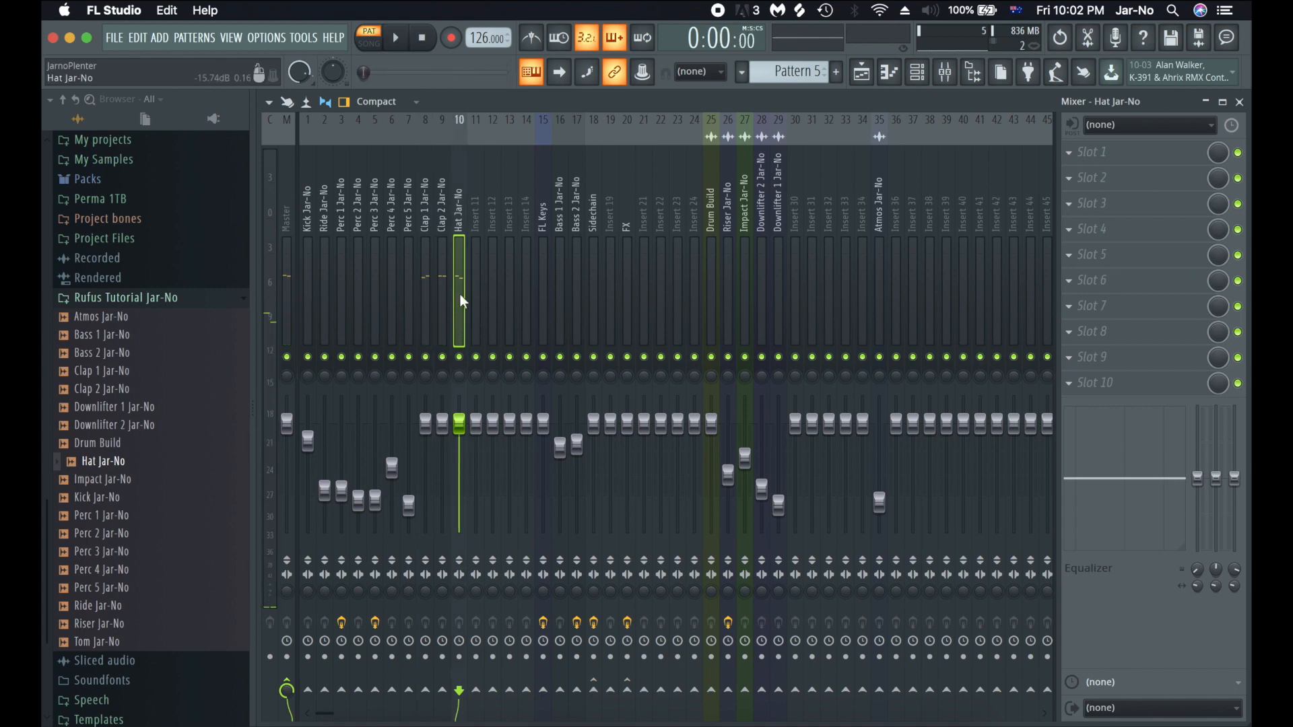
drag(462, 291, 427, 291)
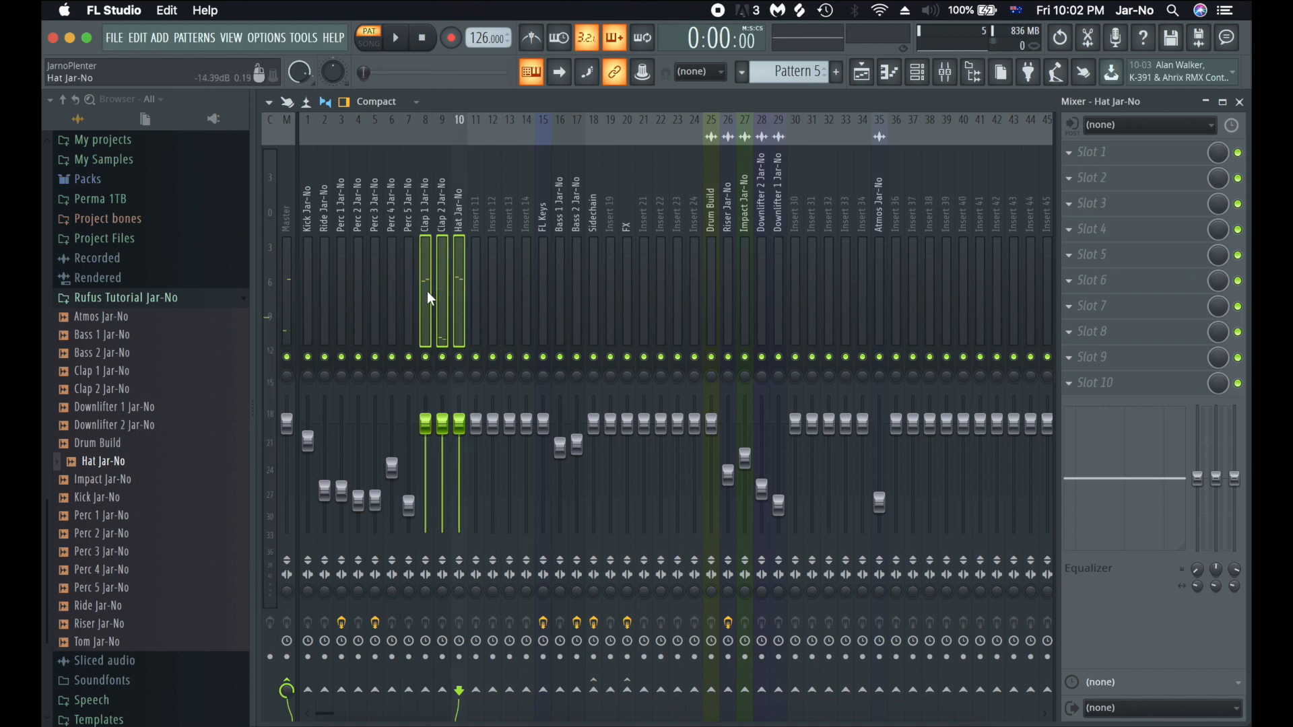
drag(443, 423, 460, 475)
click(491, 295)
key(F9)
key(space)
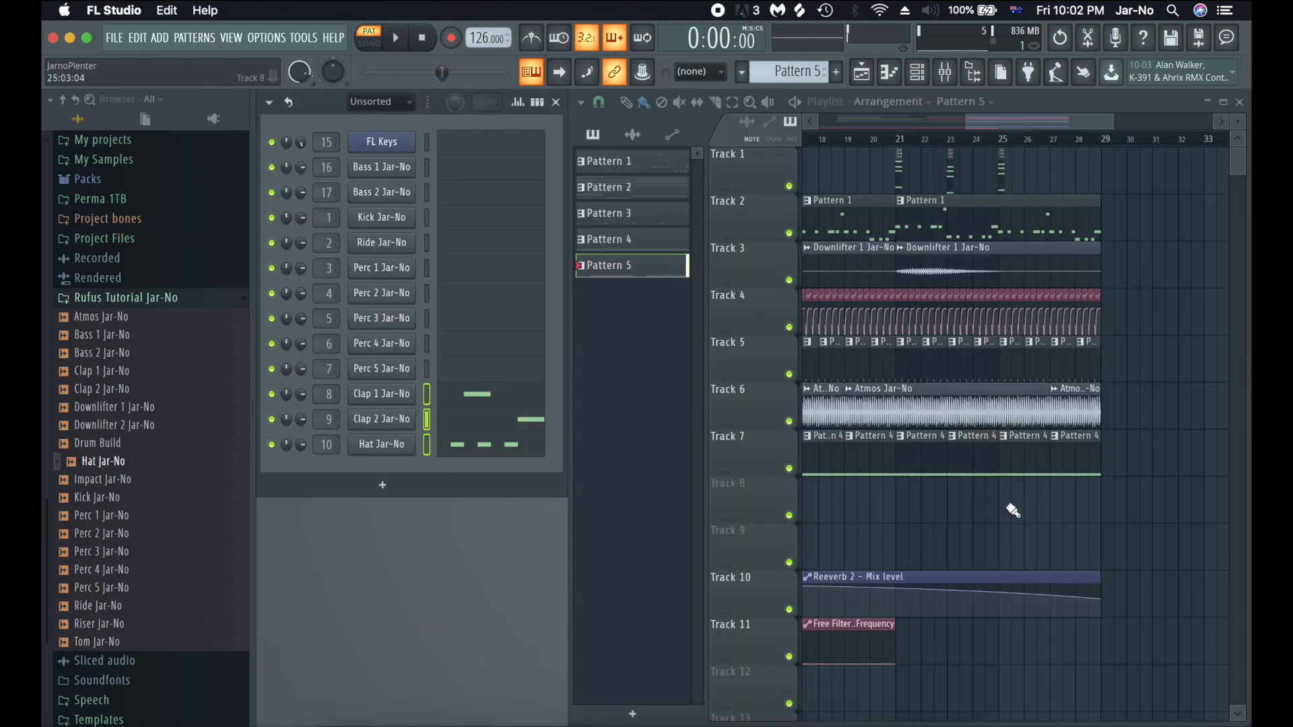
- Fill Track 8 with Pattern 5 clips from bar 21 to bar 29 and play the arrangement in song mode
drag(906, 515, 1108, 517)
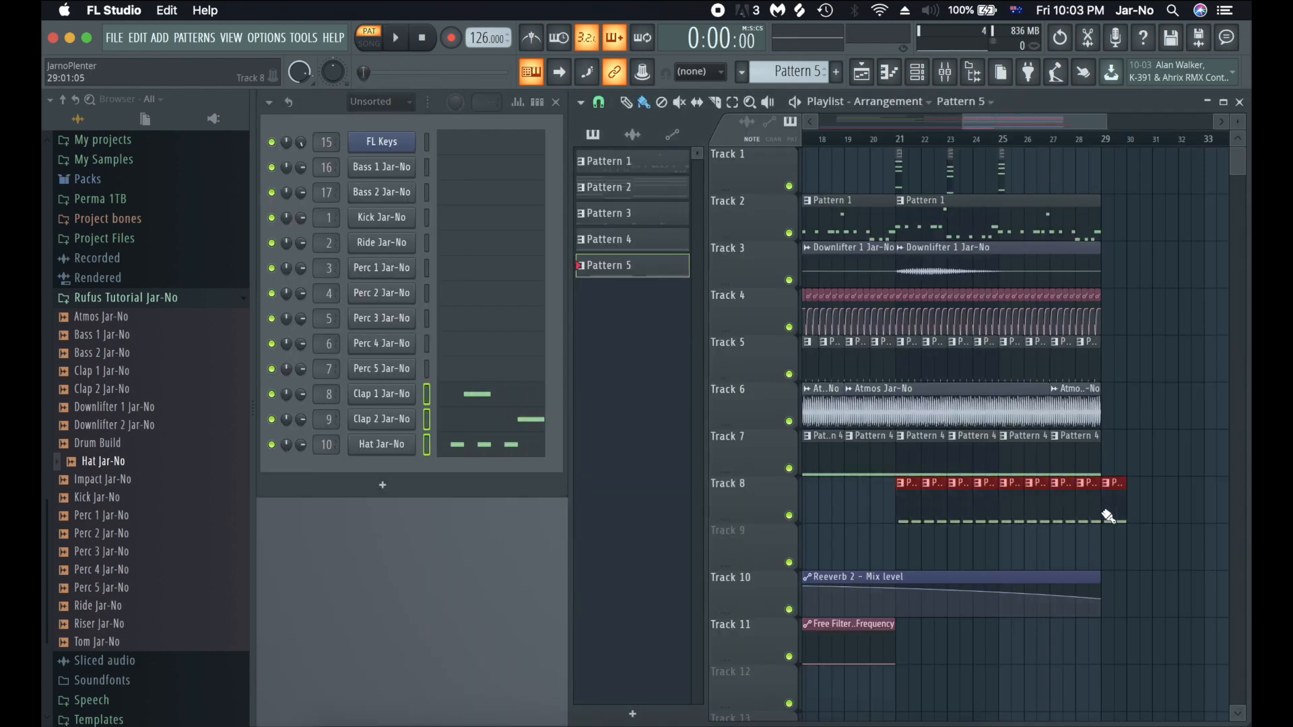
right_click(1118, 505)
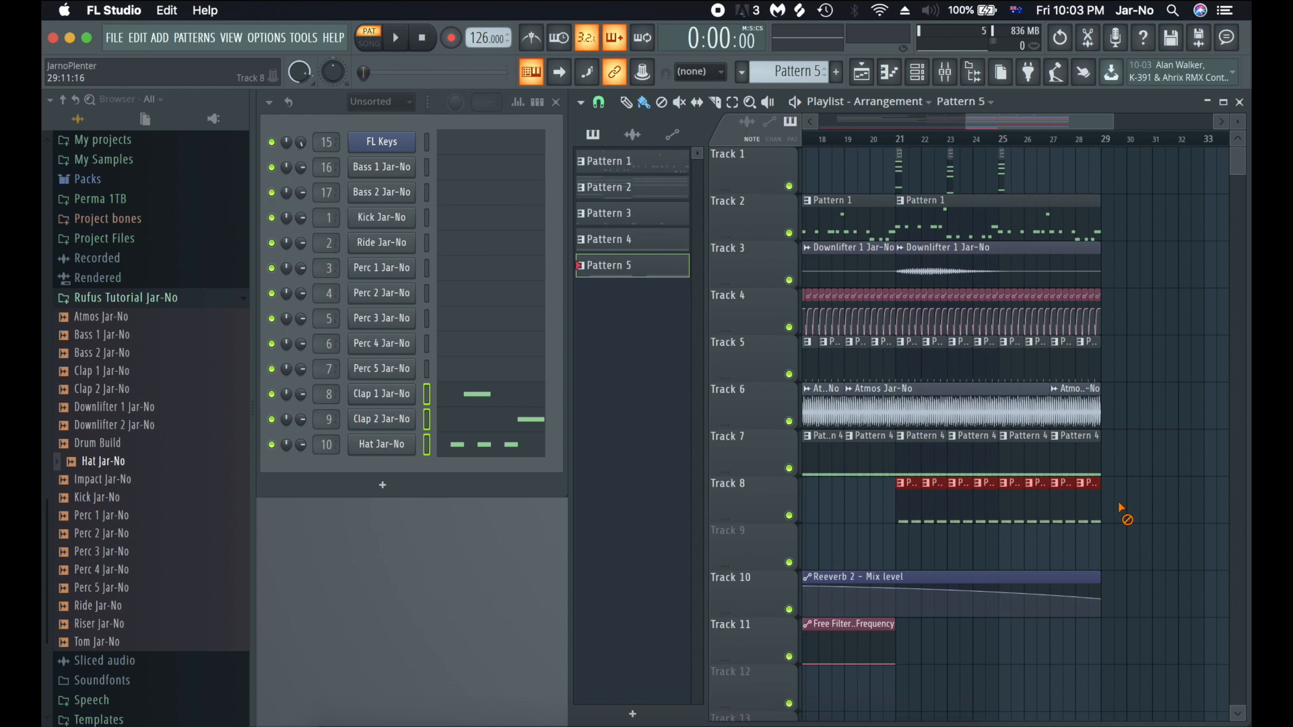
click(897, 144)
key(space)
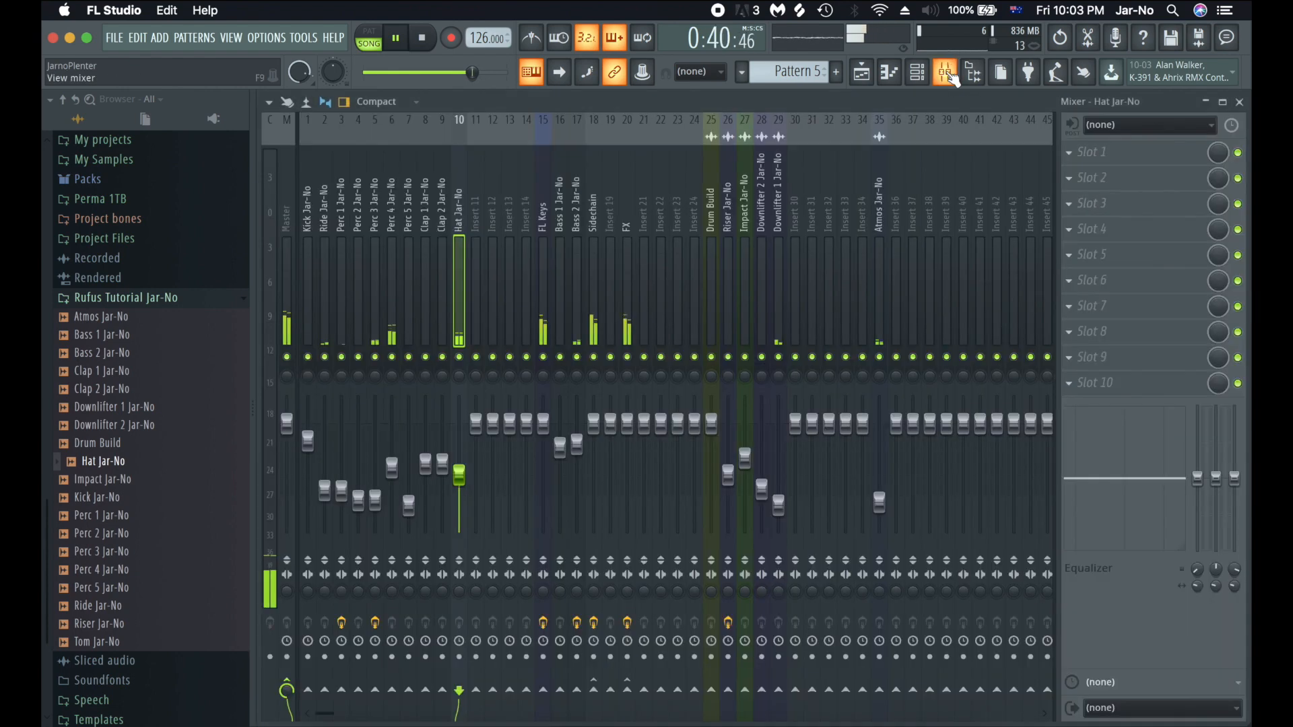
- Lower the Hat mixer track's volume to 49% (-13.0 dB) while the drop plays, then stop playback
click(945, 72)
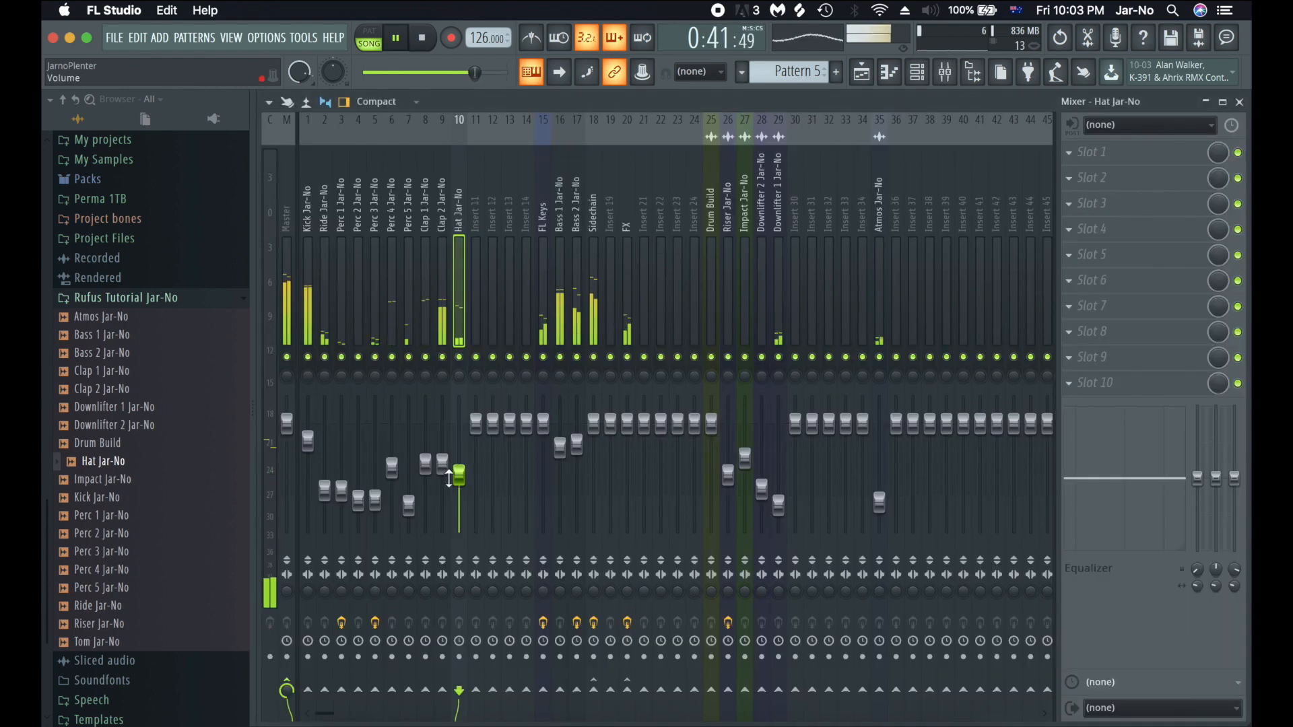
drag(461, 476, 460, 480)
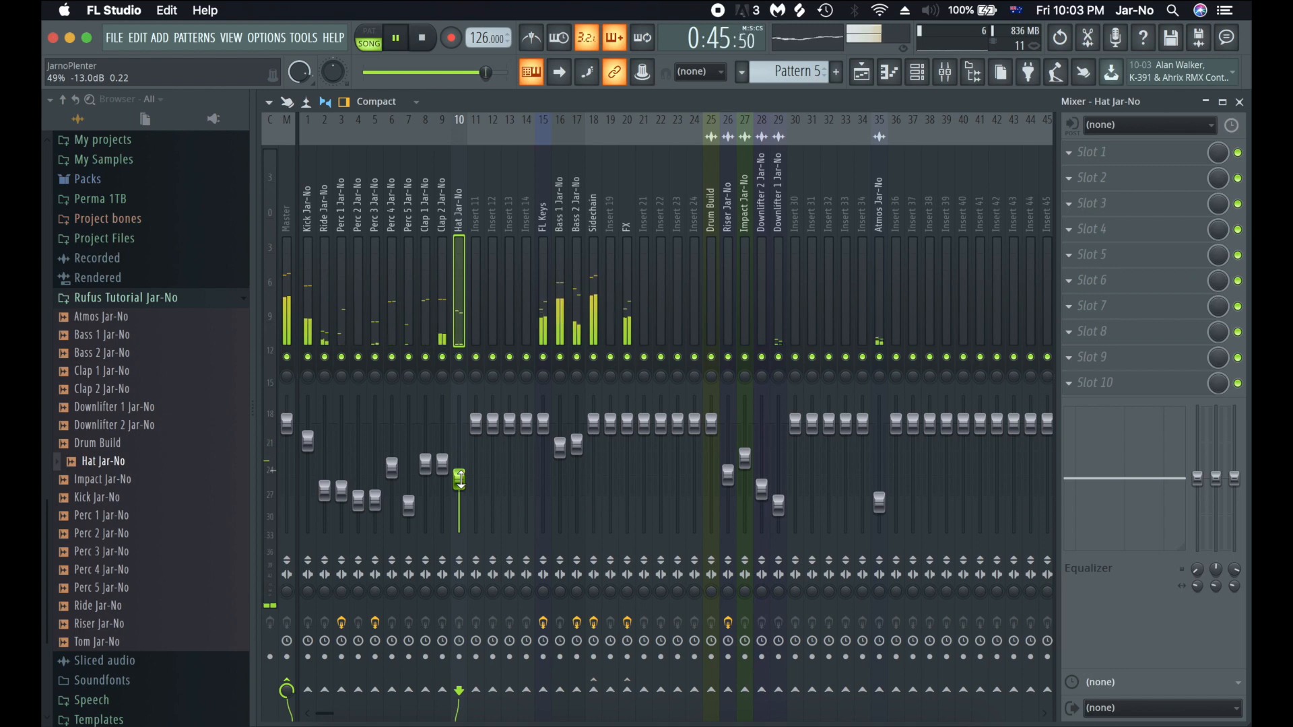
key(F9)
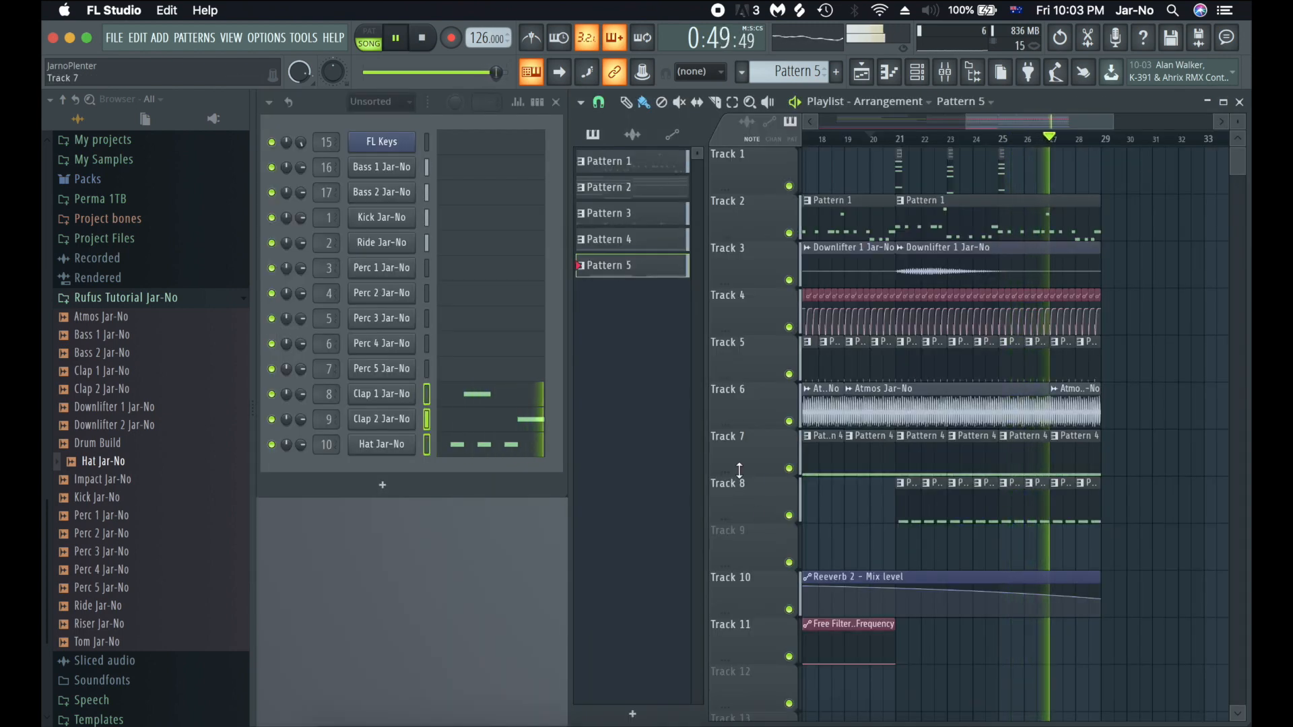
key(space)
- Add a second channel with the Perc 5 sample directly below the existing Perc 5 channel
click(427, 369)
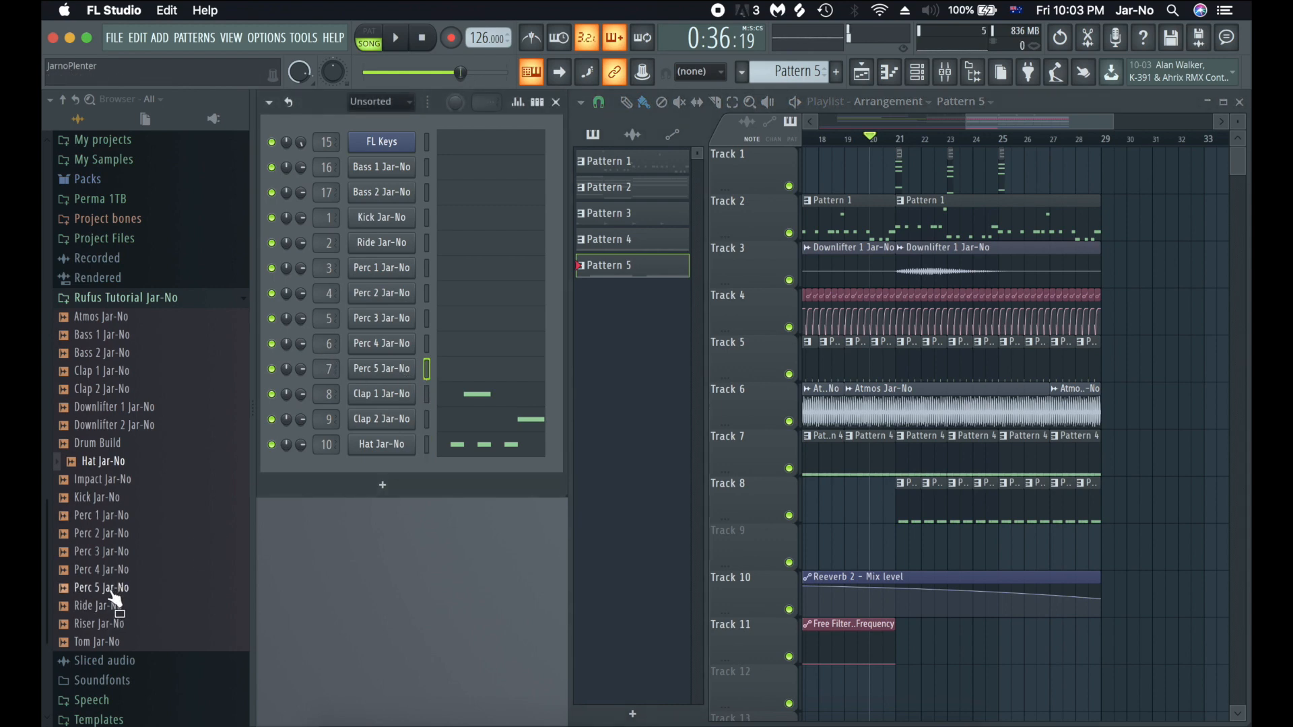
drag(112, 593, 417, 431)
drag(386, 382, 386, 382)
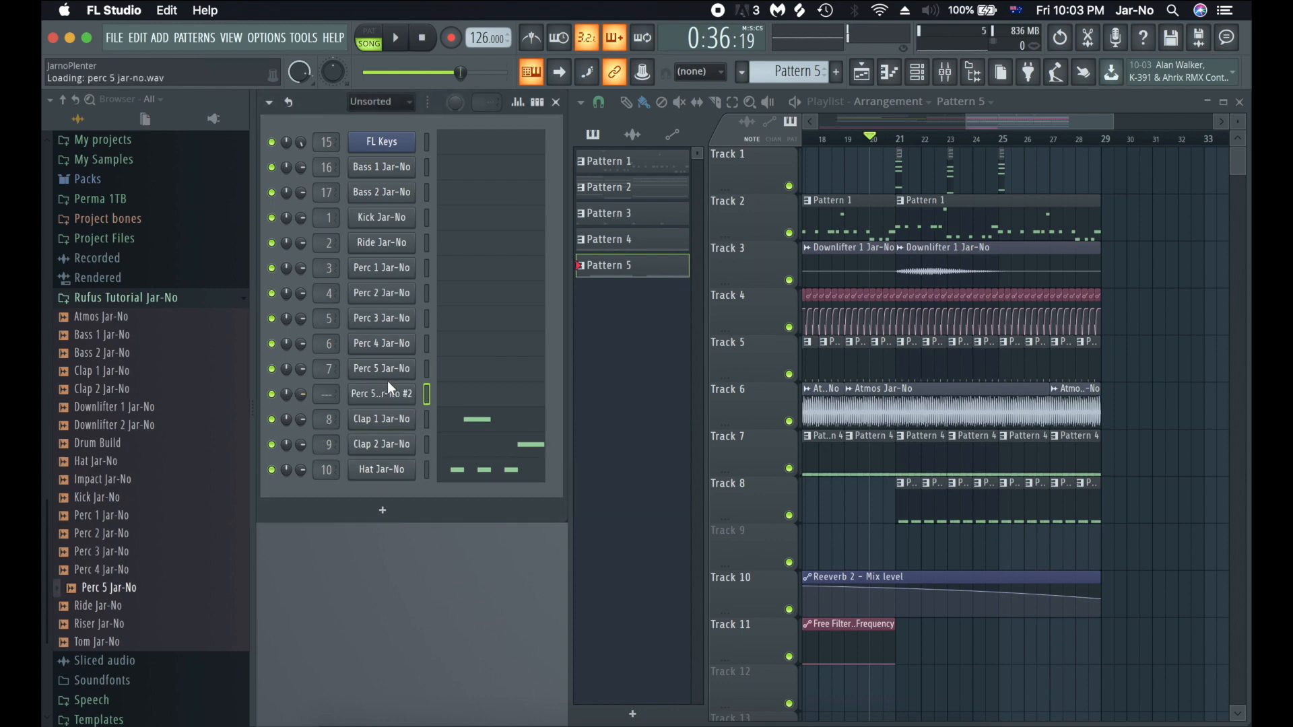
- Add a two-step C5 note at step 15 of bar 1 for the second Perc 5 channel
click(498, 403)
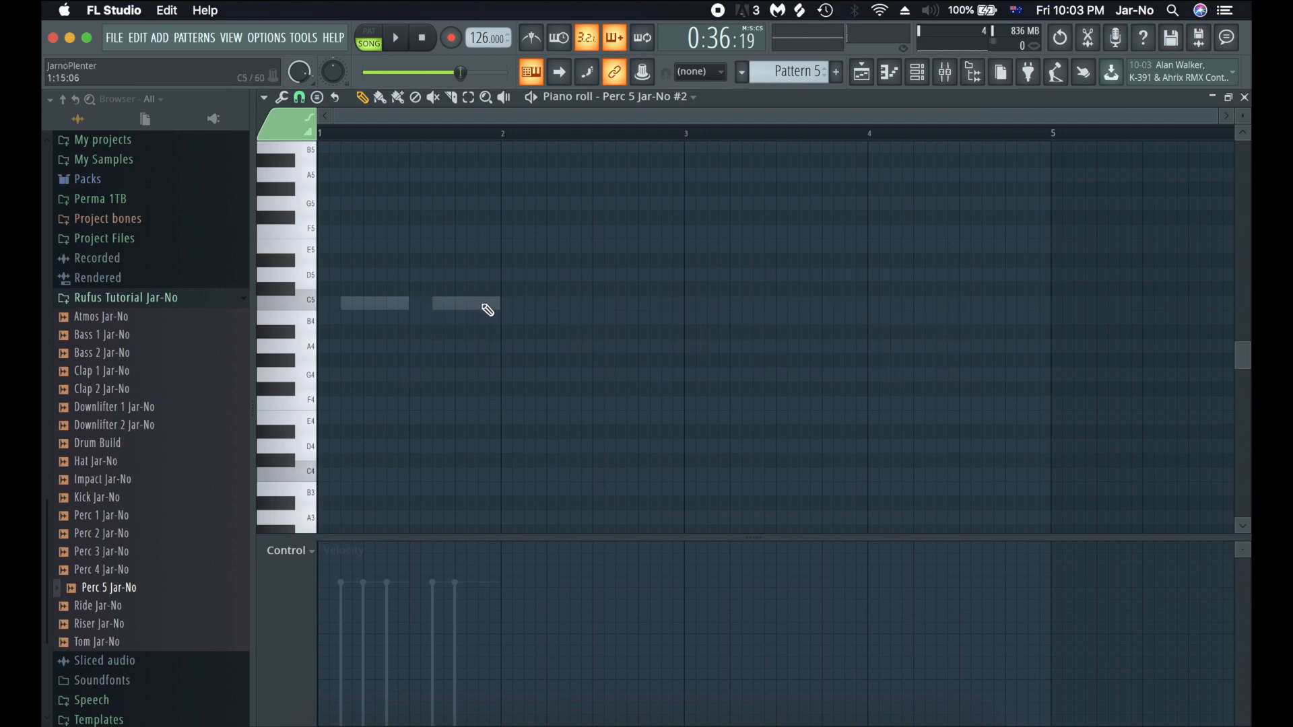
click(483, 303)
key(Escape)
- Check the second Perc 5 channel's sample settings and audition its note in the arrangement
click(402, 394)
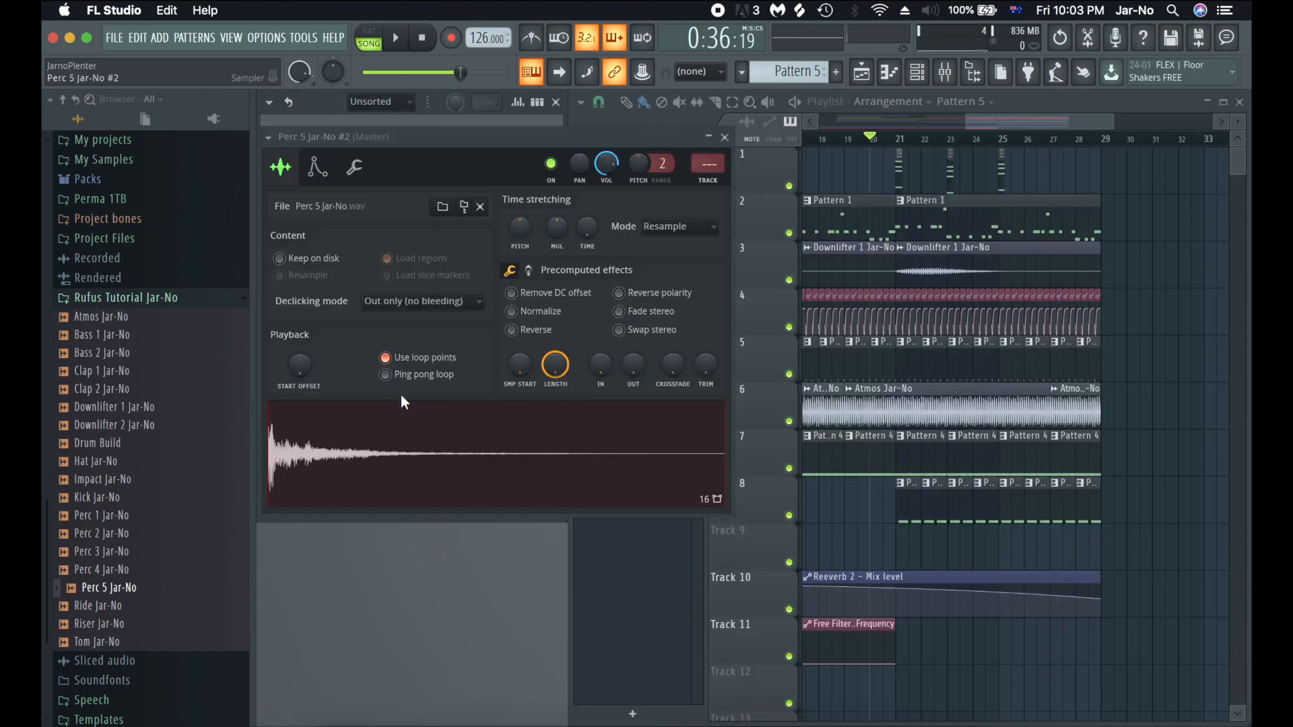
click(727, 138)
click(483, 397)
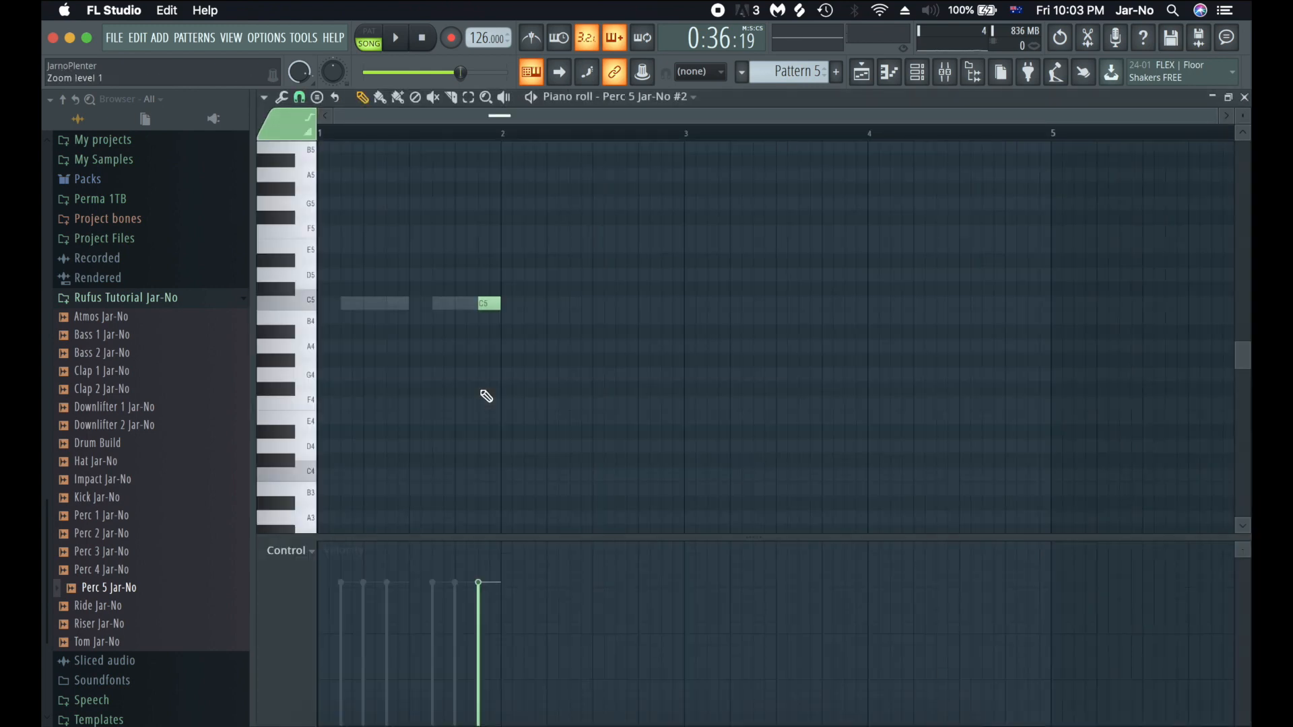
key(space)
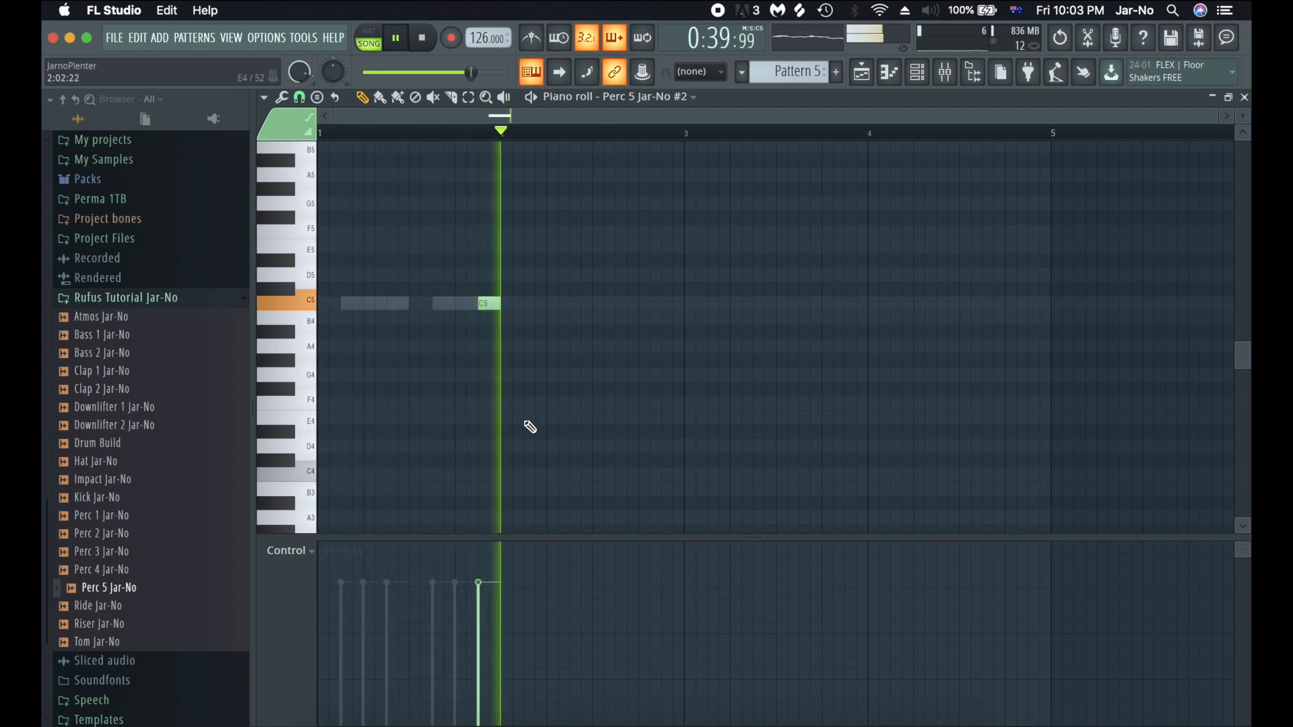
- Pan the second Perc 5 channel's note 44% left and audition it in the arrangement
click(291, 550)
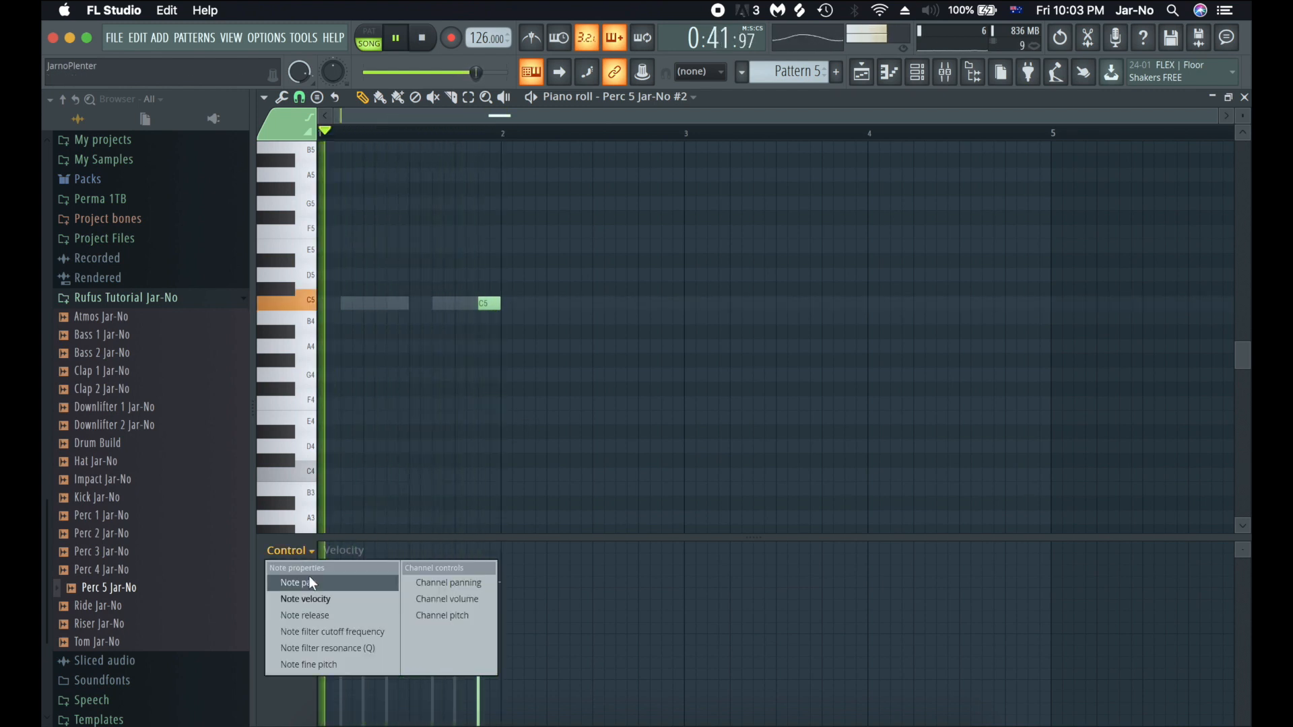
click(309, 579)
key(space)
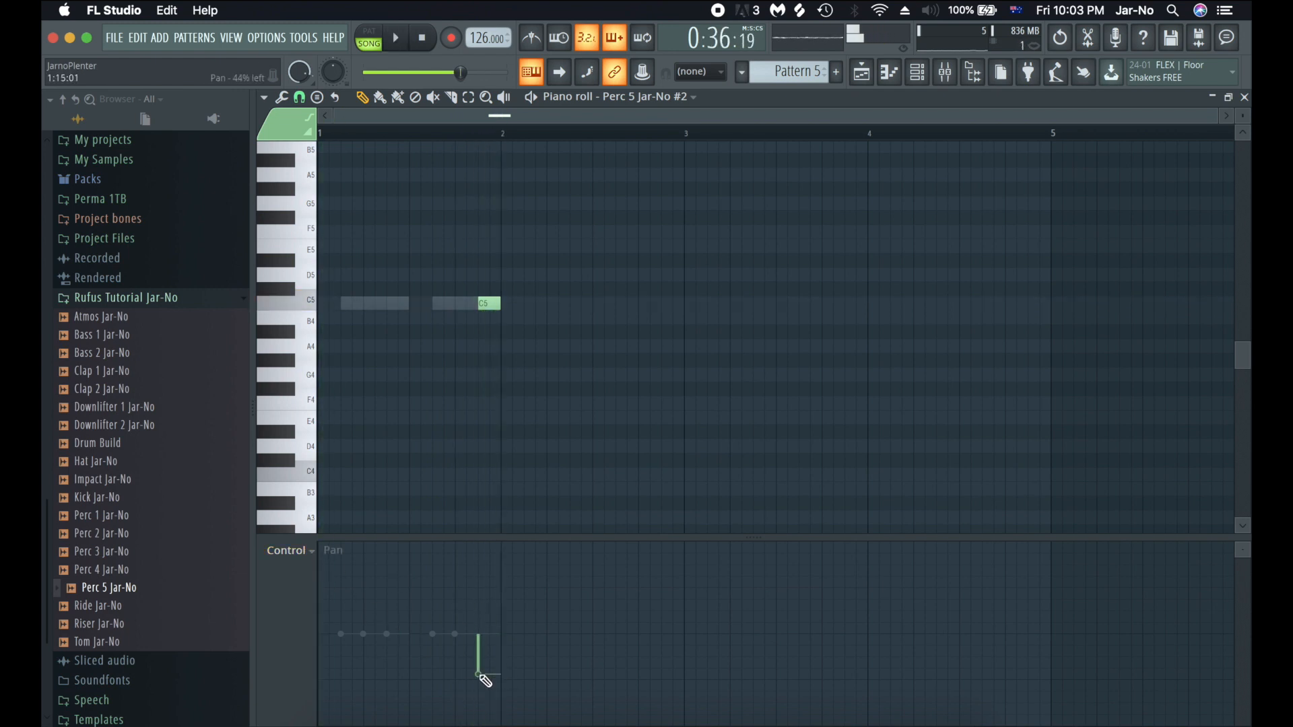
key(space)
key(F7)
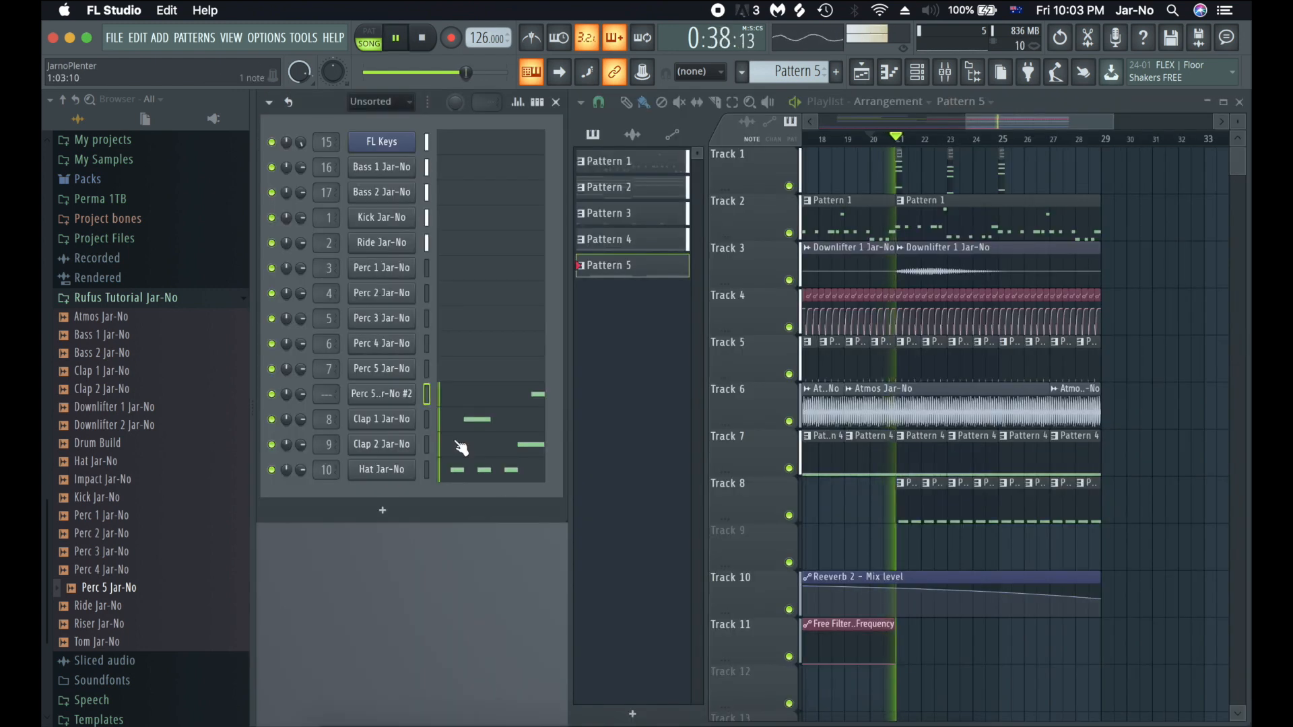
key(space)
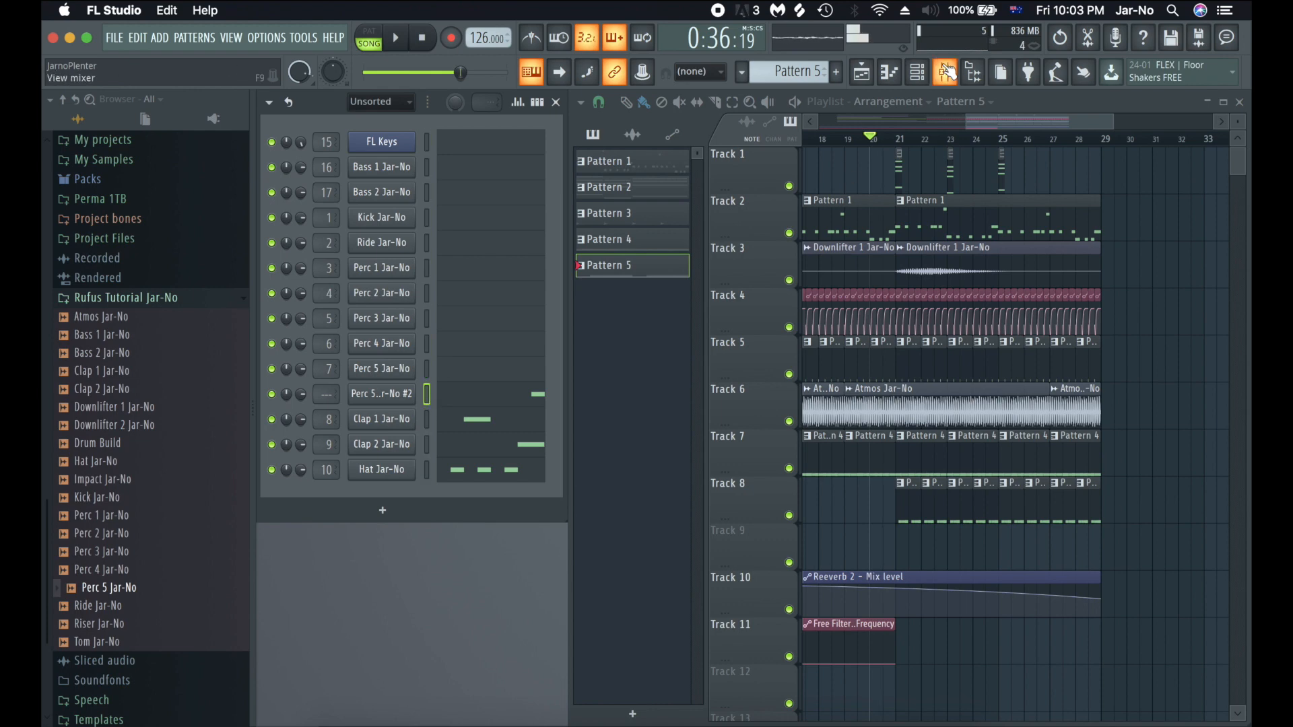
- Route the second Perc 5 channel to mixer insert 11, next to the Hat track
click(946, 72)
click(483, 245)
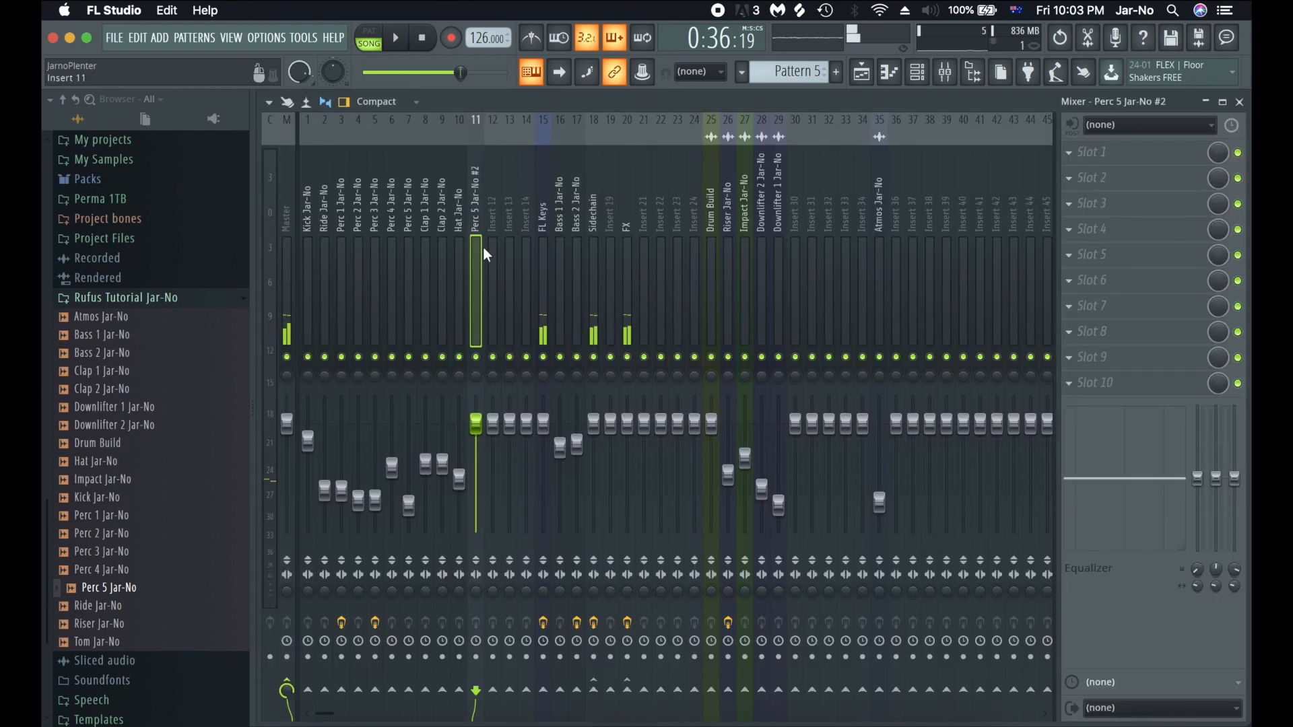
- Lower the second Perc 5 mixer fader to about -9.9 dB and the first Perc 5 fader to about -23.5 dB while listening
drag(476, 423, 479, 460)
key(space)
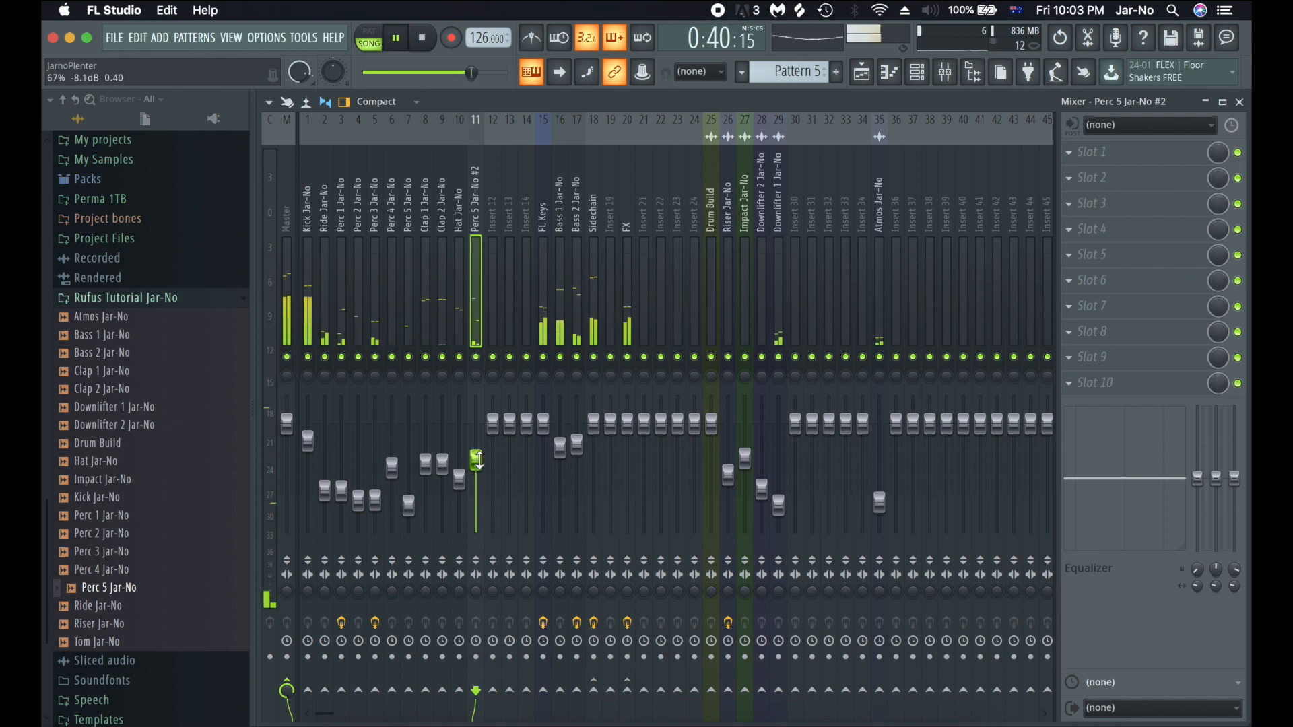
drag(478, 460, 476, 467)
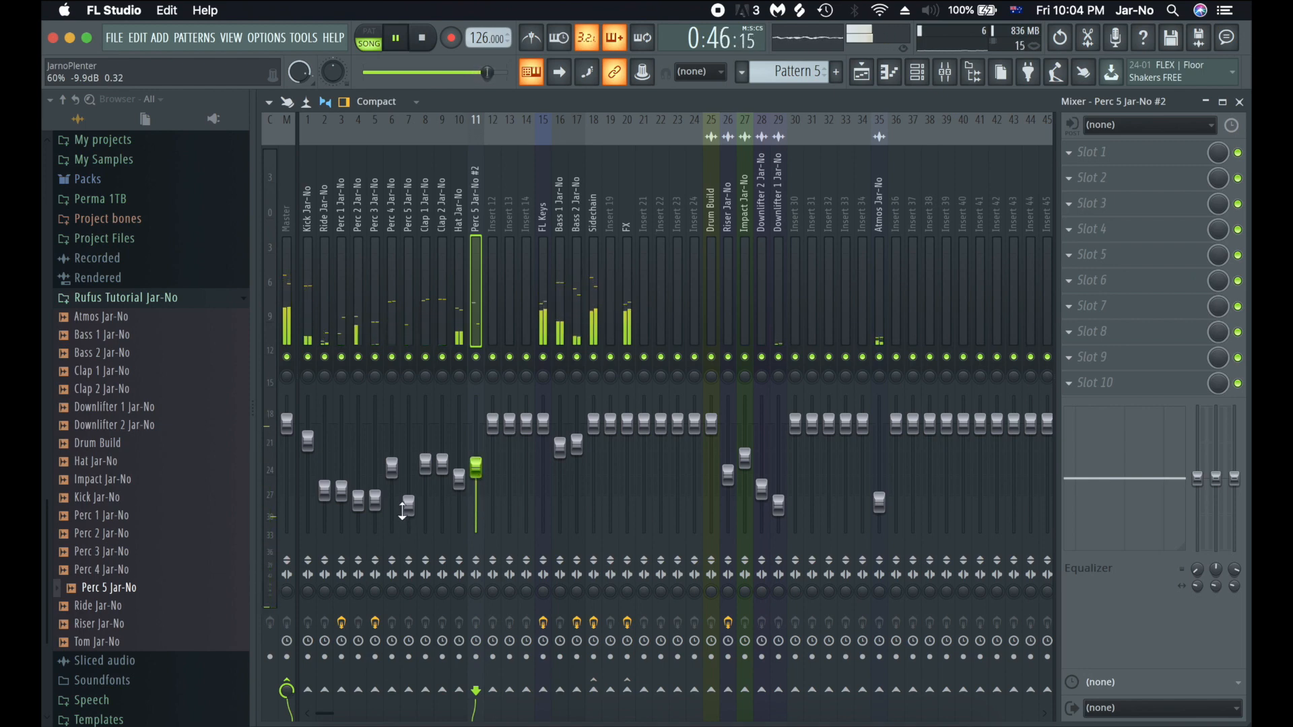
click(401, 333)
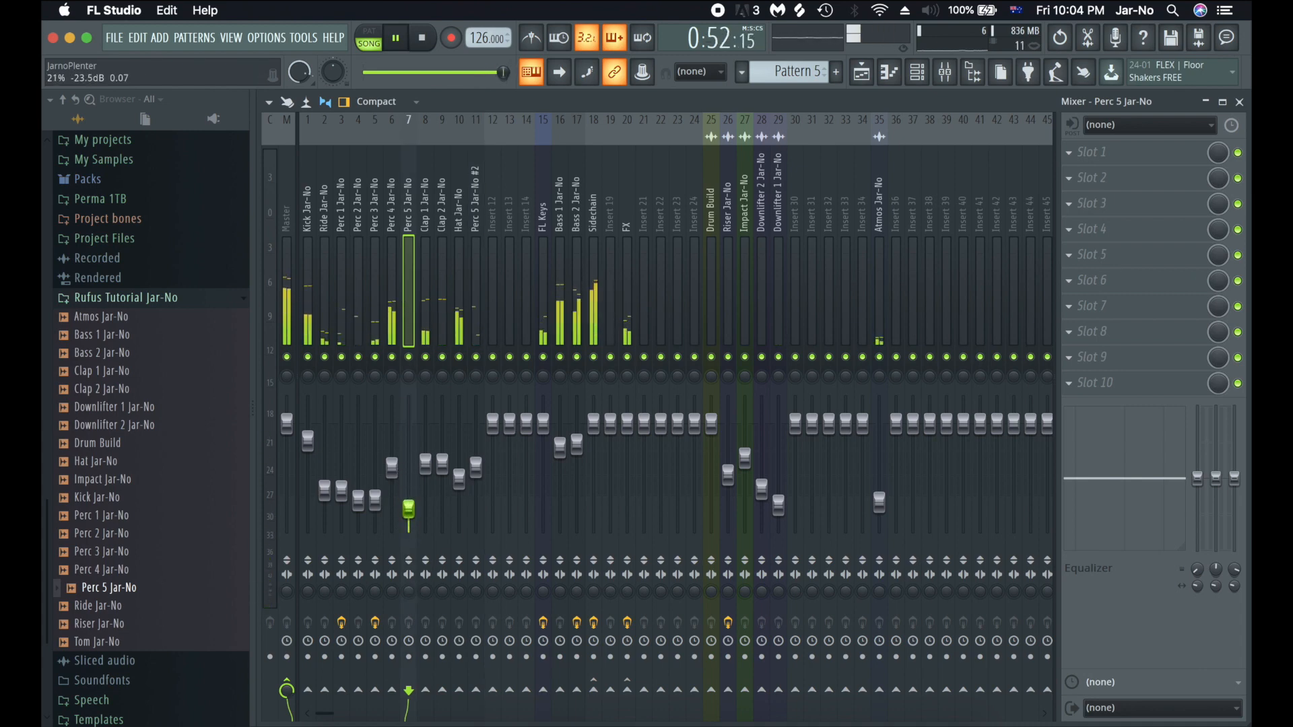
key(F9)
key(space)
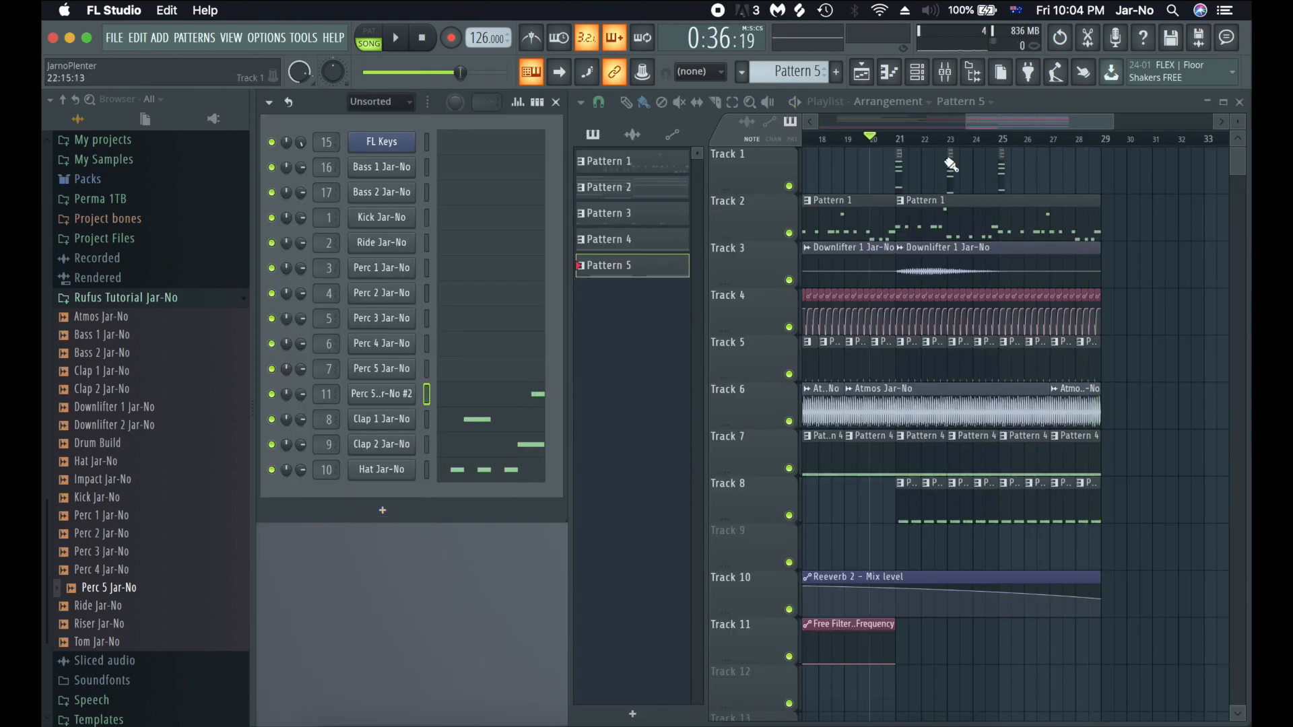
- Clear the last beat before bar 21 from the Pattern 1 clip on Track 2 and the volume automation on Track 4
scroll(951, 164, left, 3)
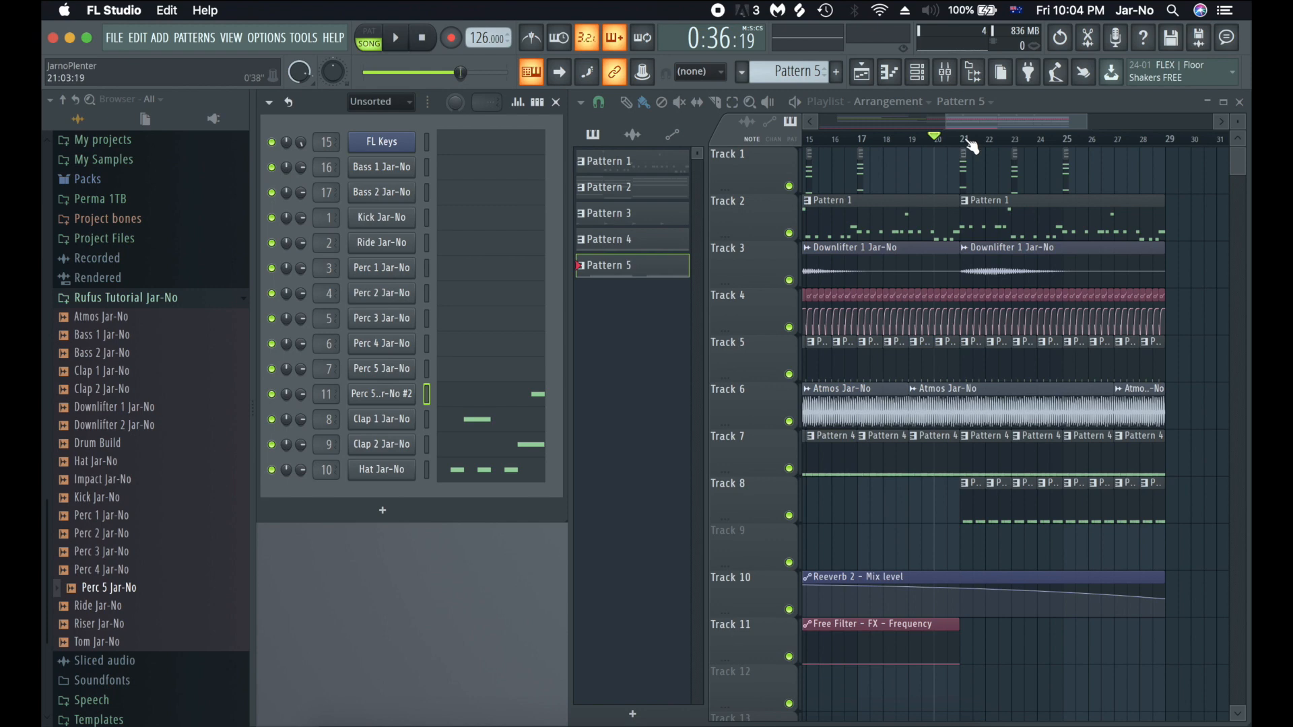
scroll(970, 145, up, 6)
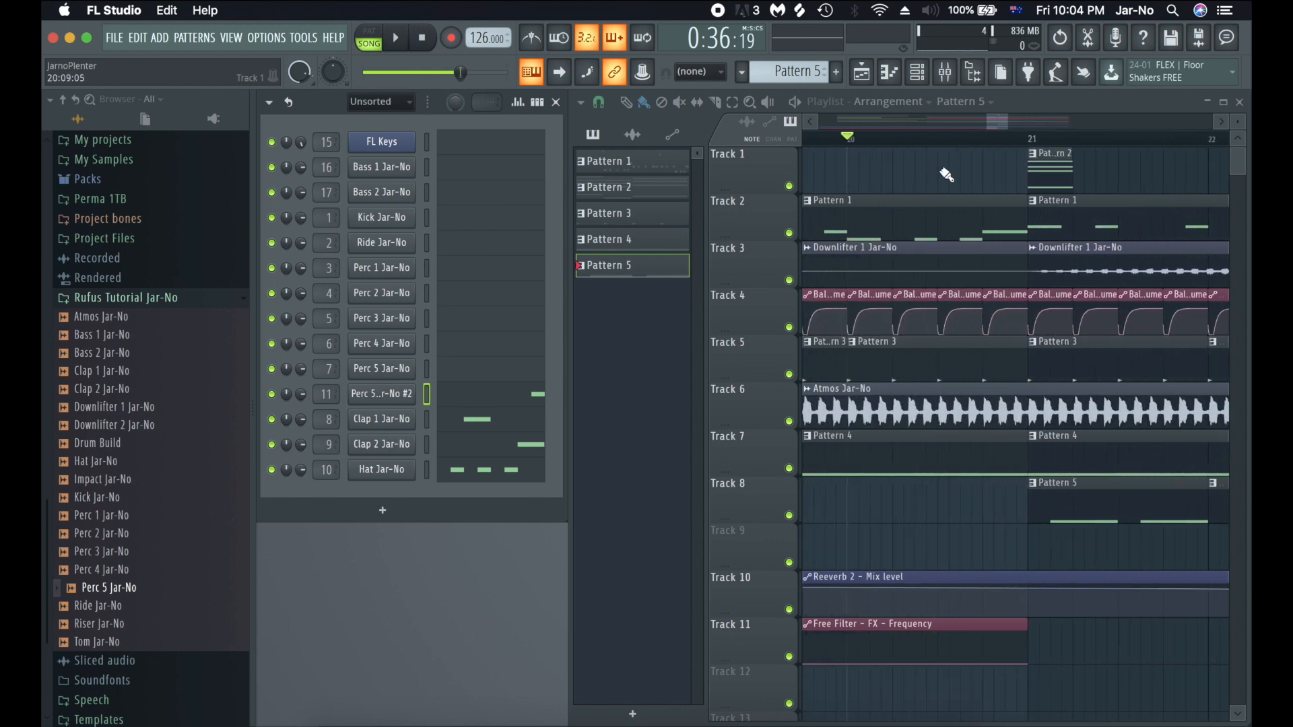
scroll(946, 175, right, 2)
drag(950, 200, 913, 203)
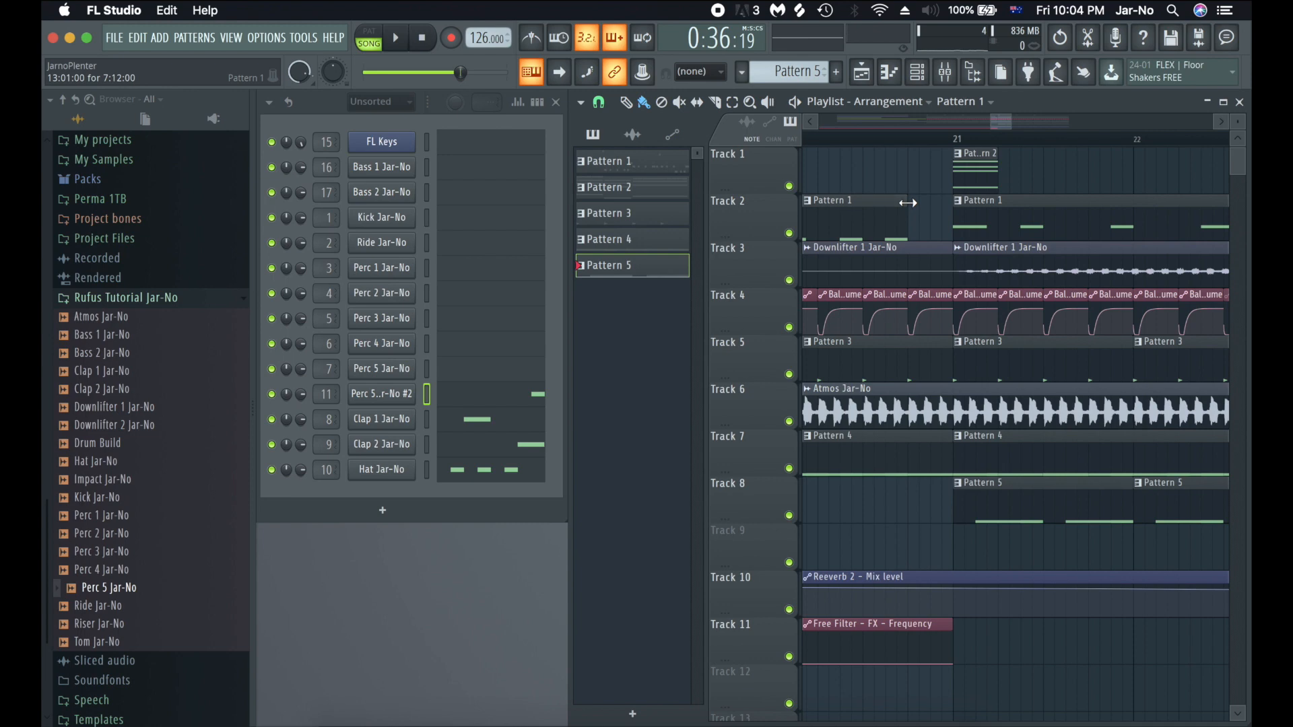
right_click(934, 296)
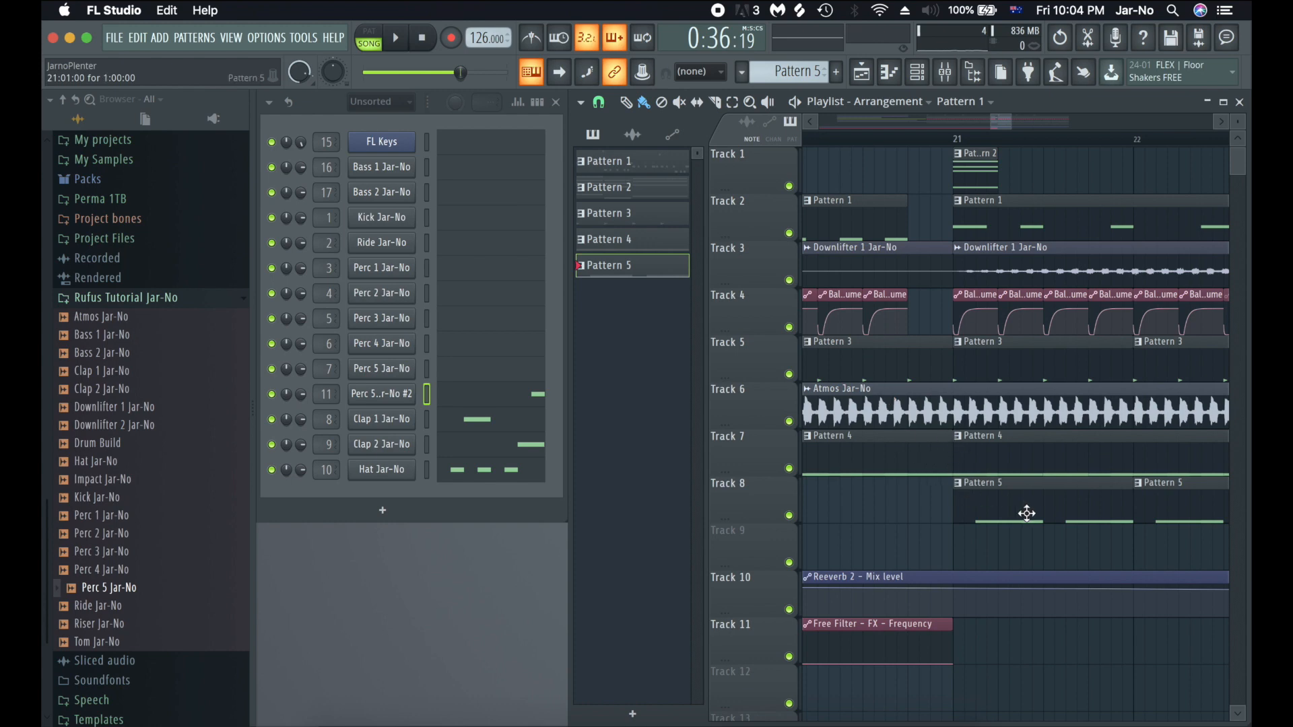
- Copy a Pattern 5 clip to bar 20 on Track 8, trim it to its last beat, and audition the transition
drag(1027, 514, 1166, 503)
click(941, 497)
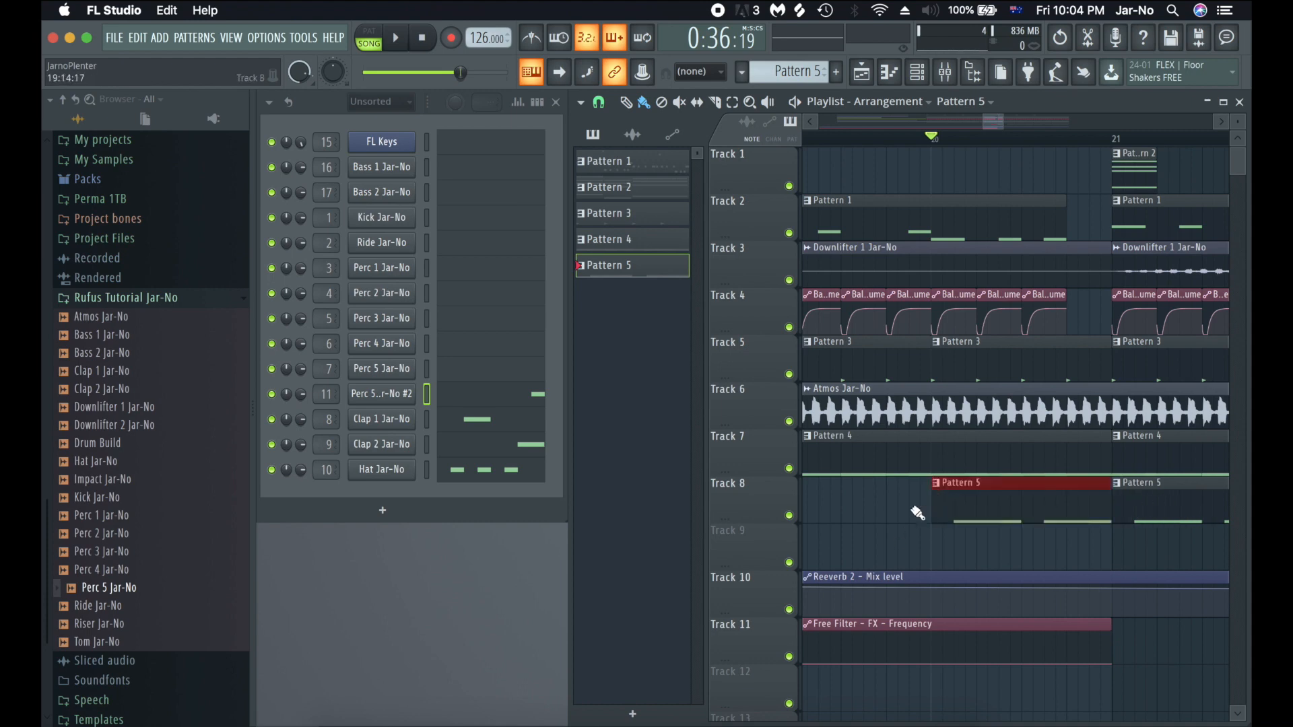
mouse_move(932, 492)
mouse_down()
mouse_move(1065, 496)
mouse_move(914, 495)
mouse_up()
drag(933, 496, 1062, 492)
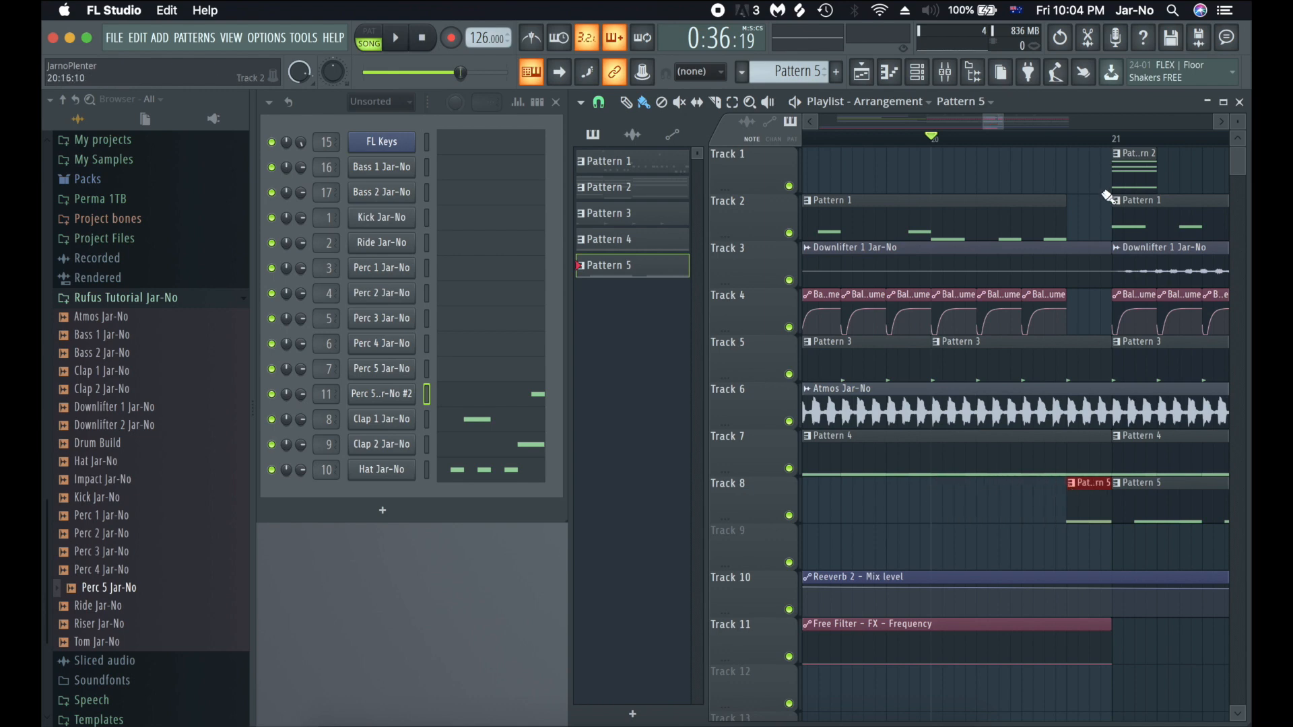
click(1070, 142)
key(space)
key(space)
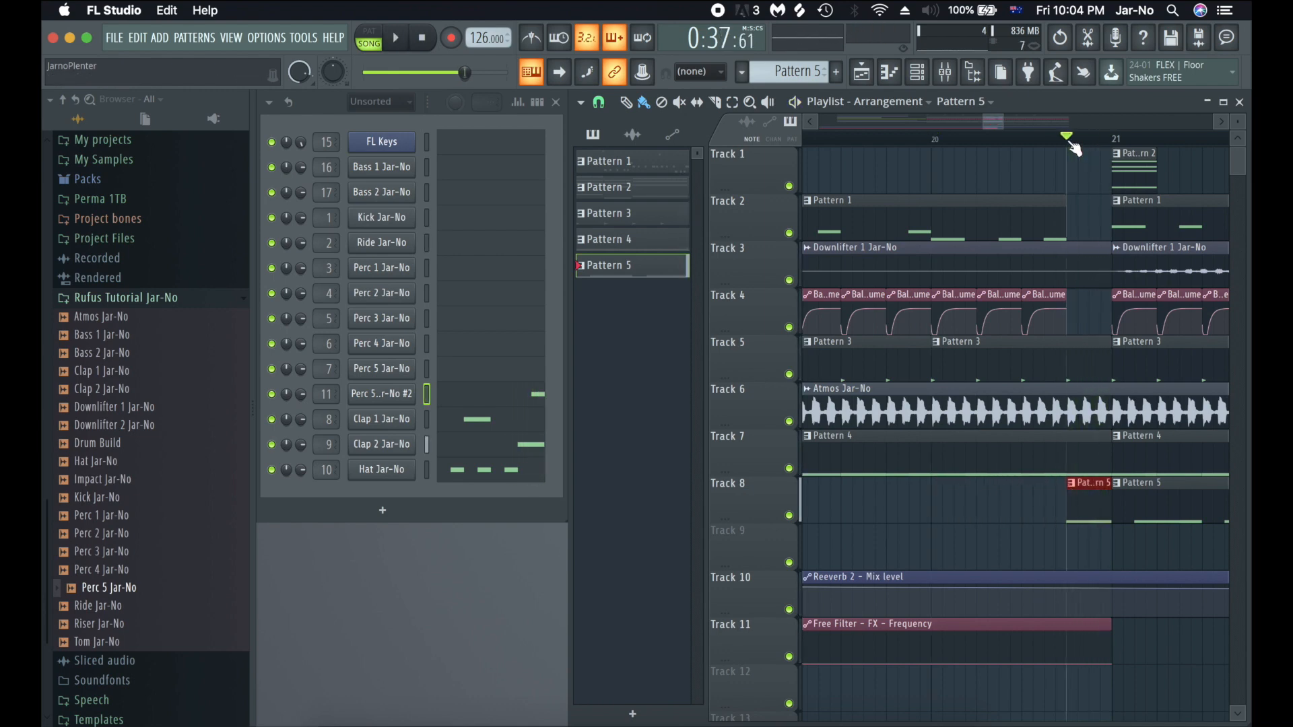
key(space)
key(space)
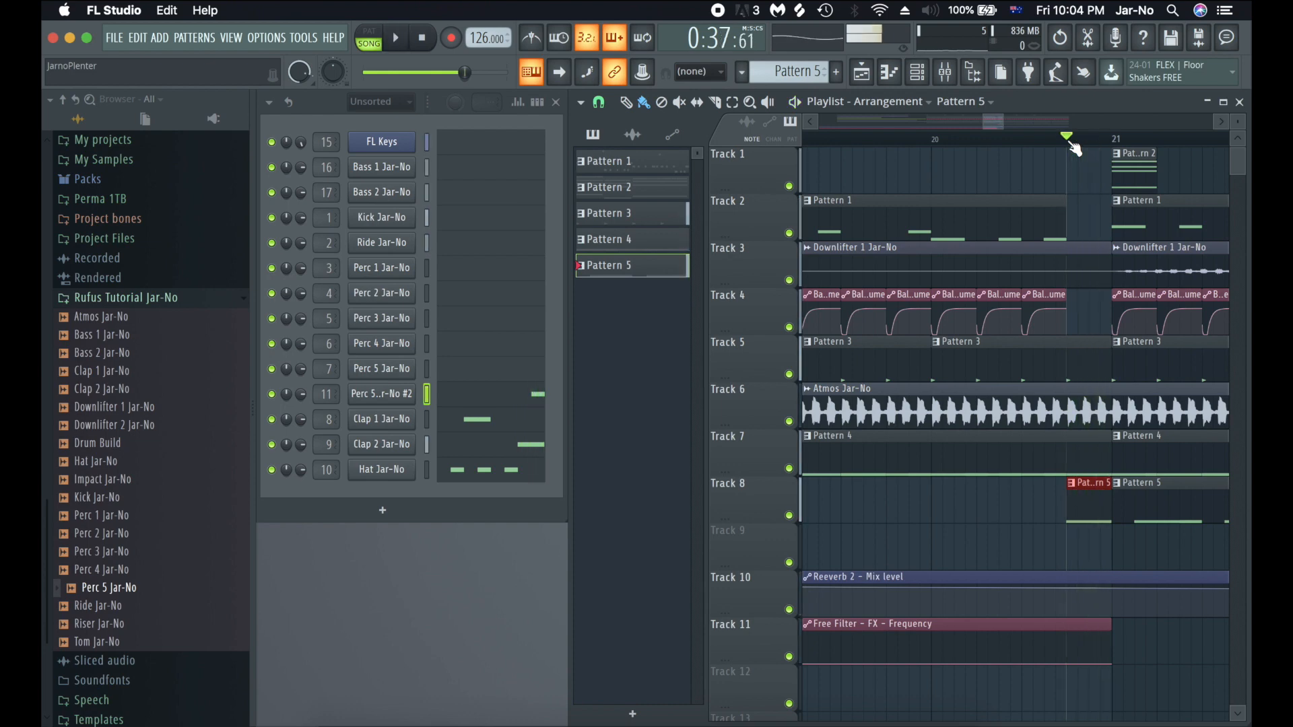
- Extend the trimmed Pattern 5 clip to start at step 9 of bar 20 and make it unique as Pattern 6
scroll(919, 536, right, 2)
scroll(920, 537, right, 1)
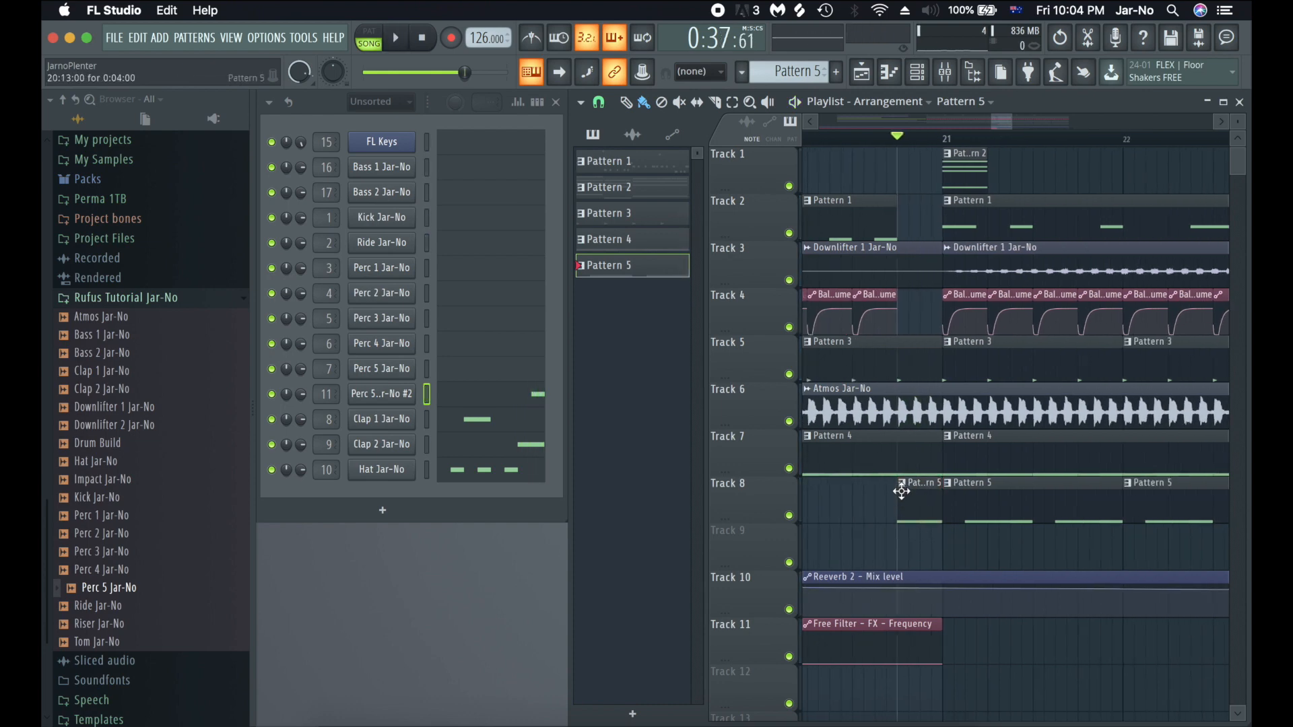
drag(891, 495, 1033, 484)
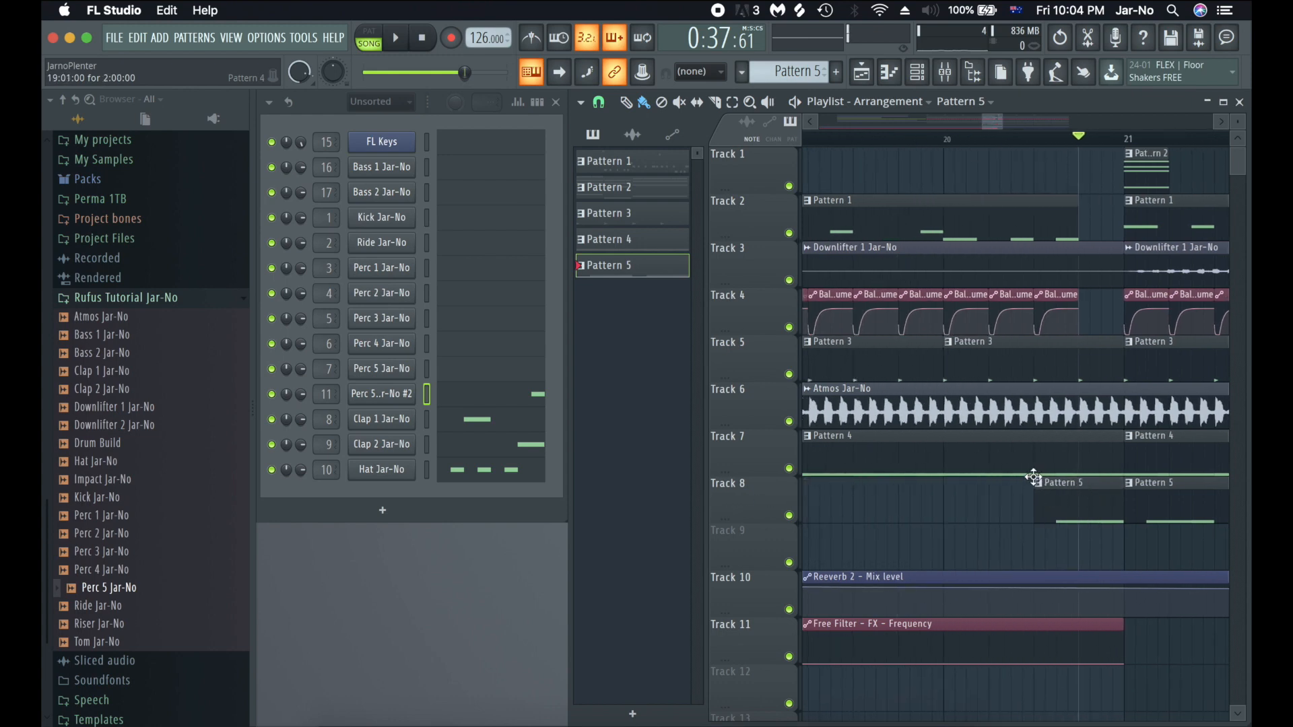
click(1040, 483)
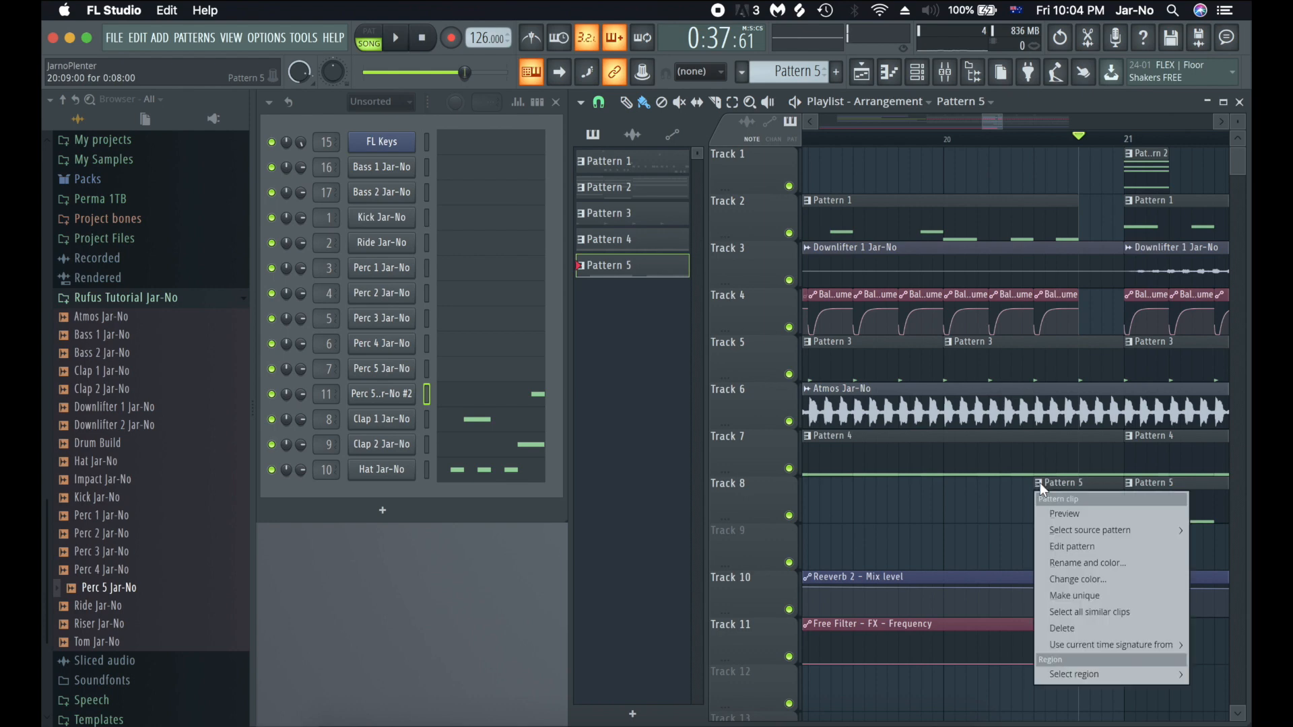
click(1077, 595)
click(1085, 496)
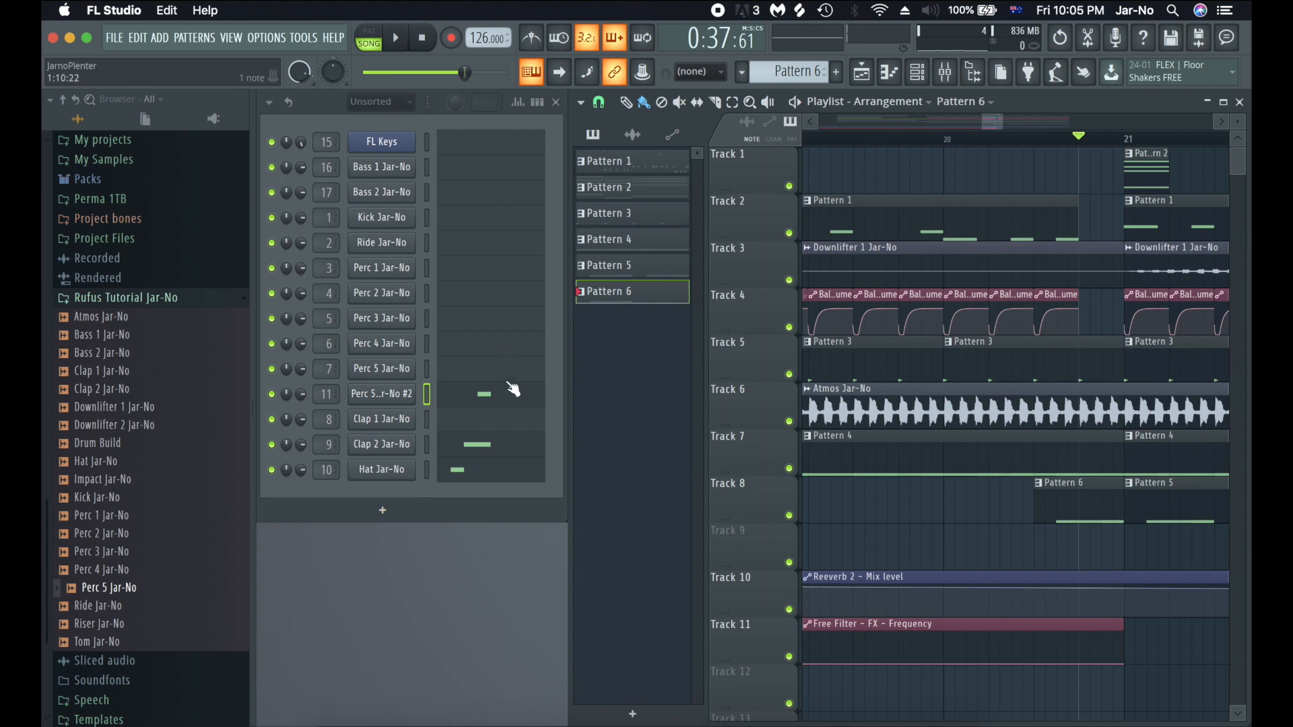
- Remove the second Perc 5 and Hat notes from Pattern 6, leaving only Clap 2, and audition the fill
click(427, 399)
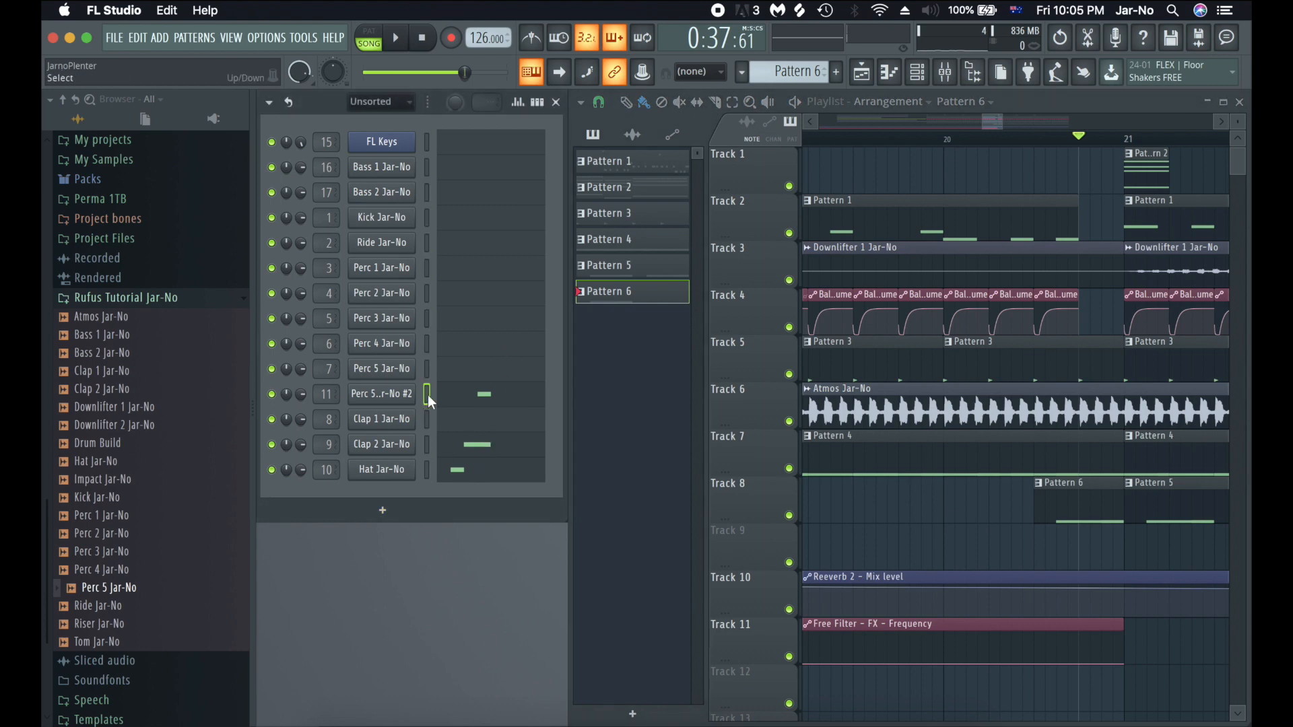
key(Down)
key(Down)
key(Down)
key(super+x)
click(1078, 135)
key(space)
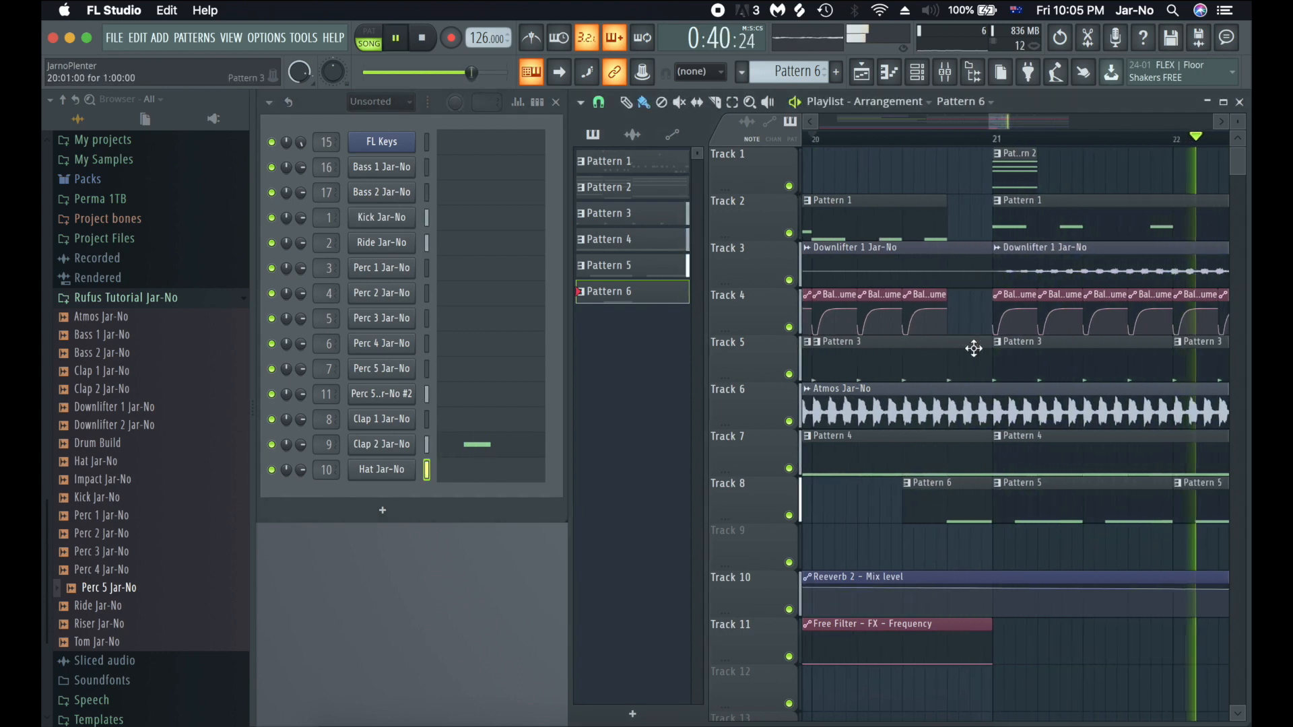
key(space)
- Cut the last beat before bar 21 out of the Pattern 4 clip and the Atmos clip, and audition the gap
drag(990, 443, 956, 450)
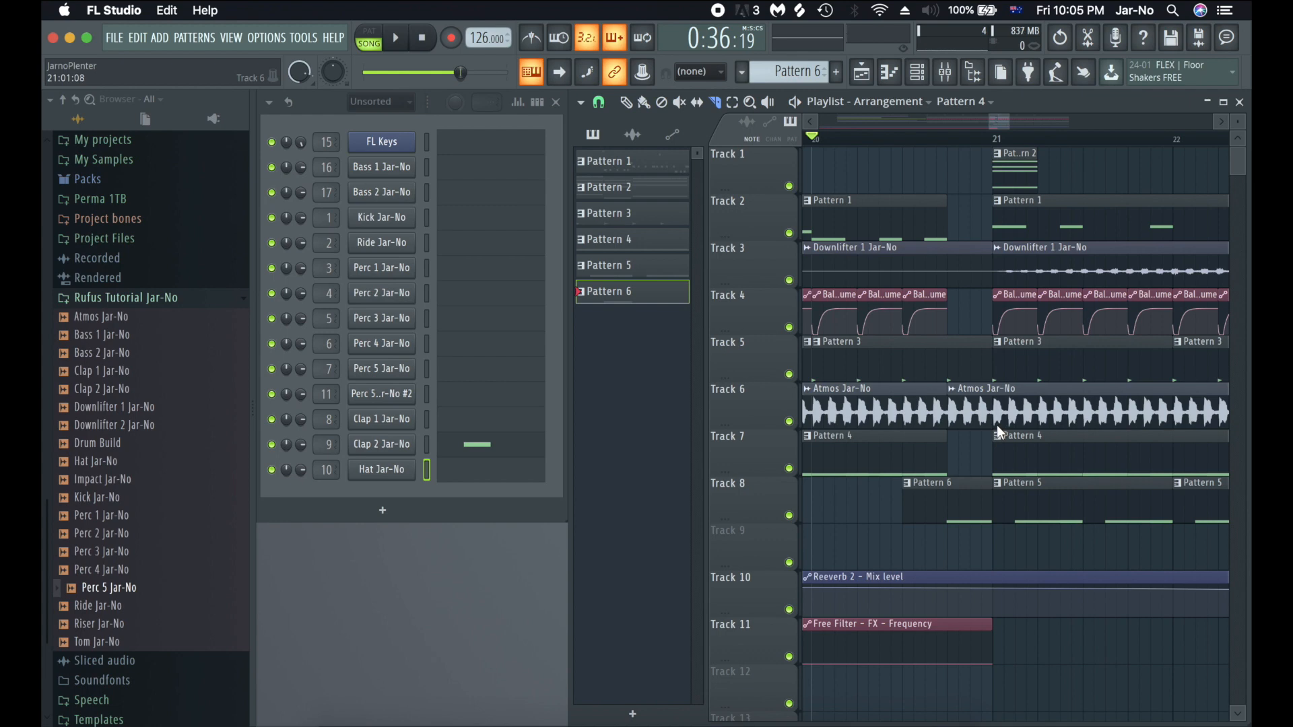
drag(995, 424, 995, 395)
key(space)
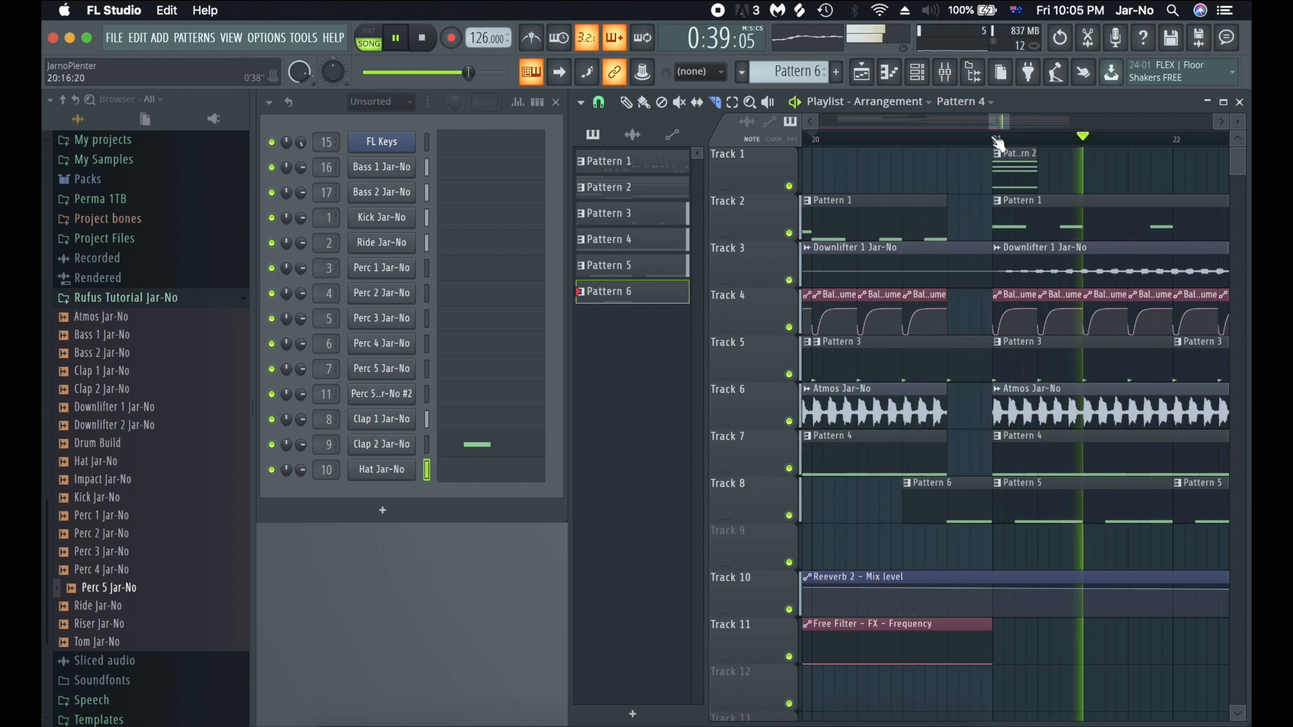
scroll(999, 145, down, 5)
key(space)
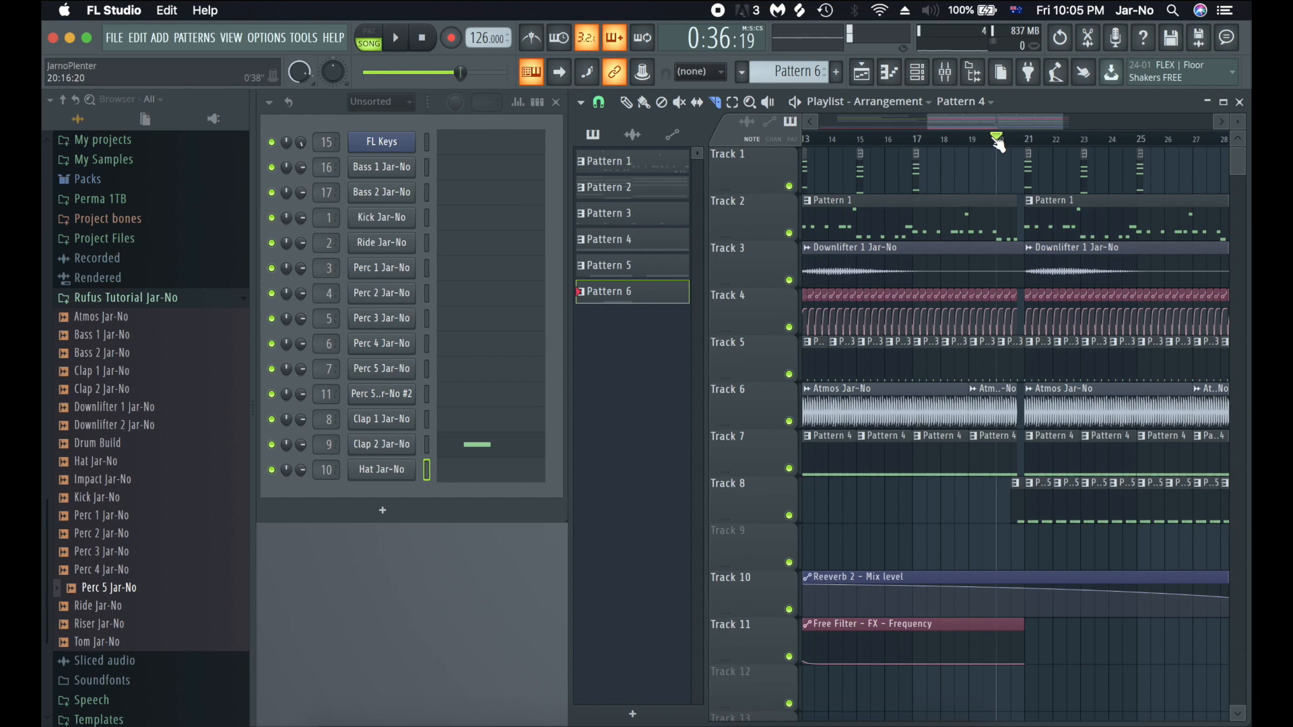
- Play the arrangement from bar 3 and slightly lower the Clap 1, Clap 2, Hat and second Perc 5 mixer faders
scroll(999, 145, down, 3)
click(836, 142)
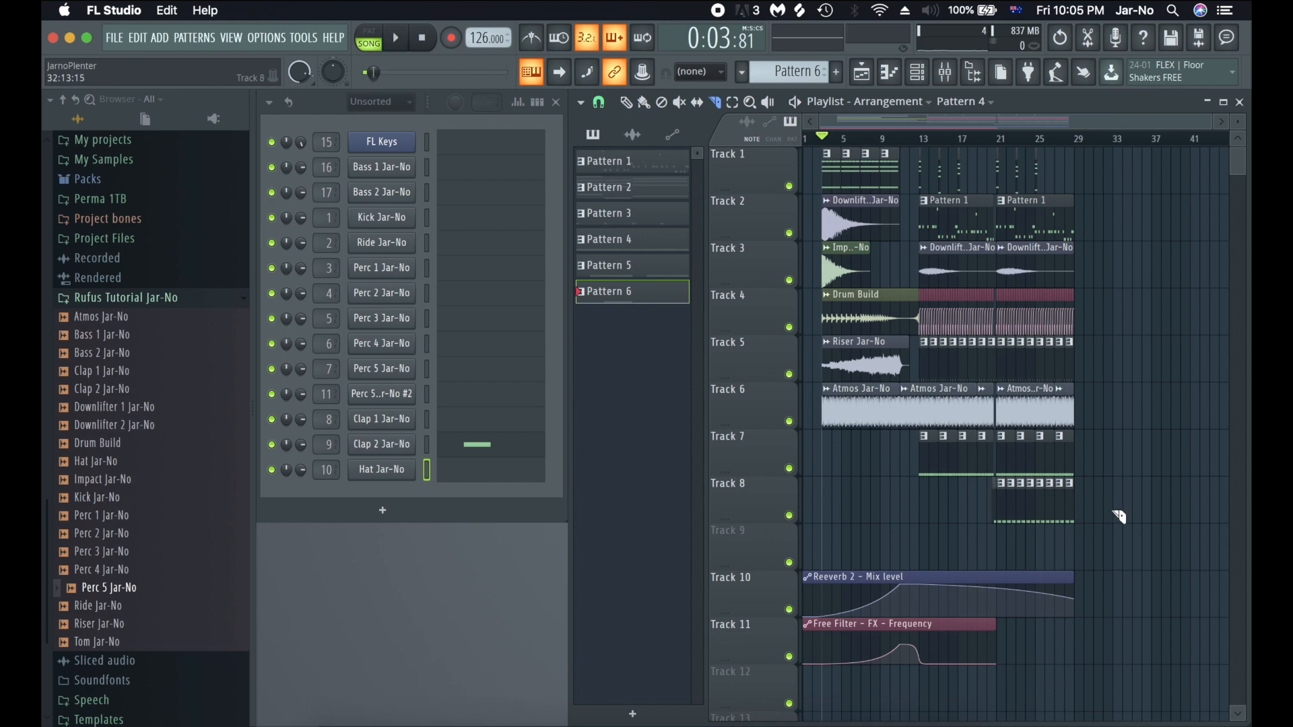
key(space)
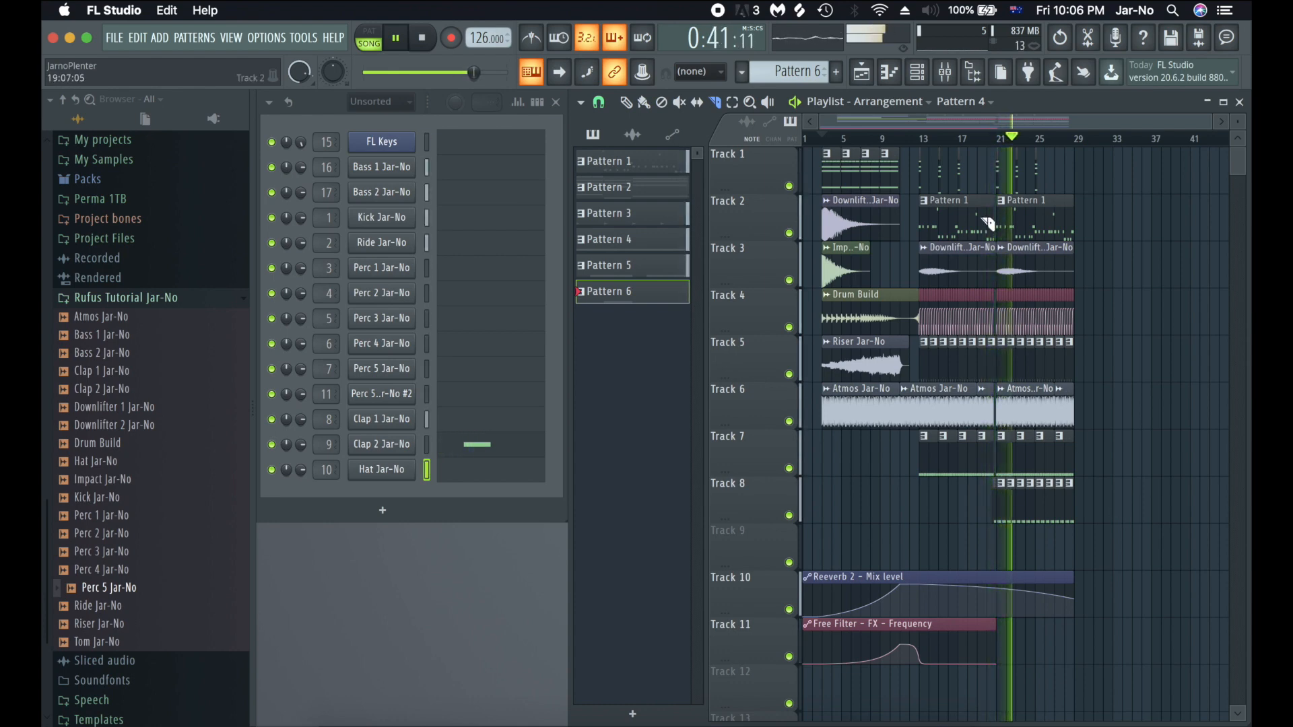
key(F9)
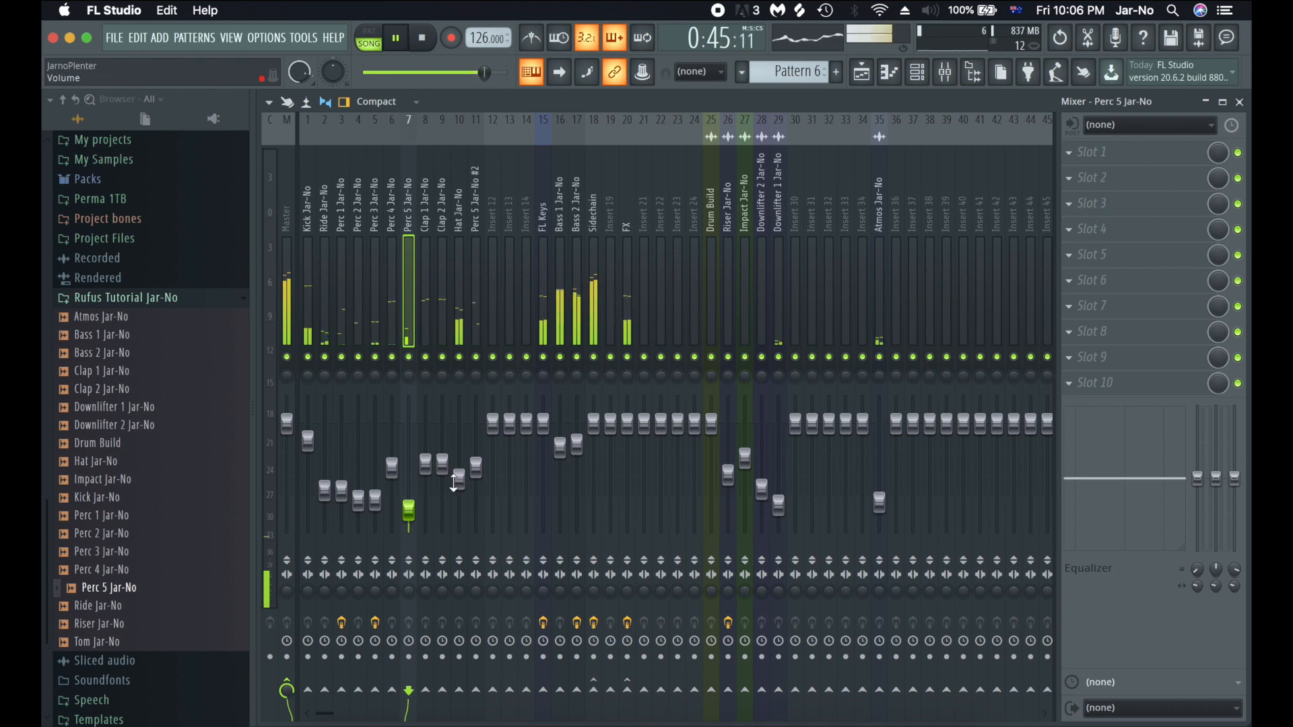
drag(463, 478, 426, 470)
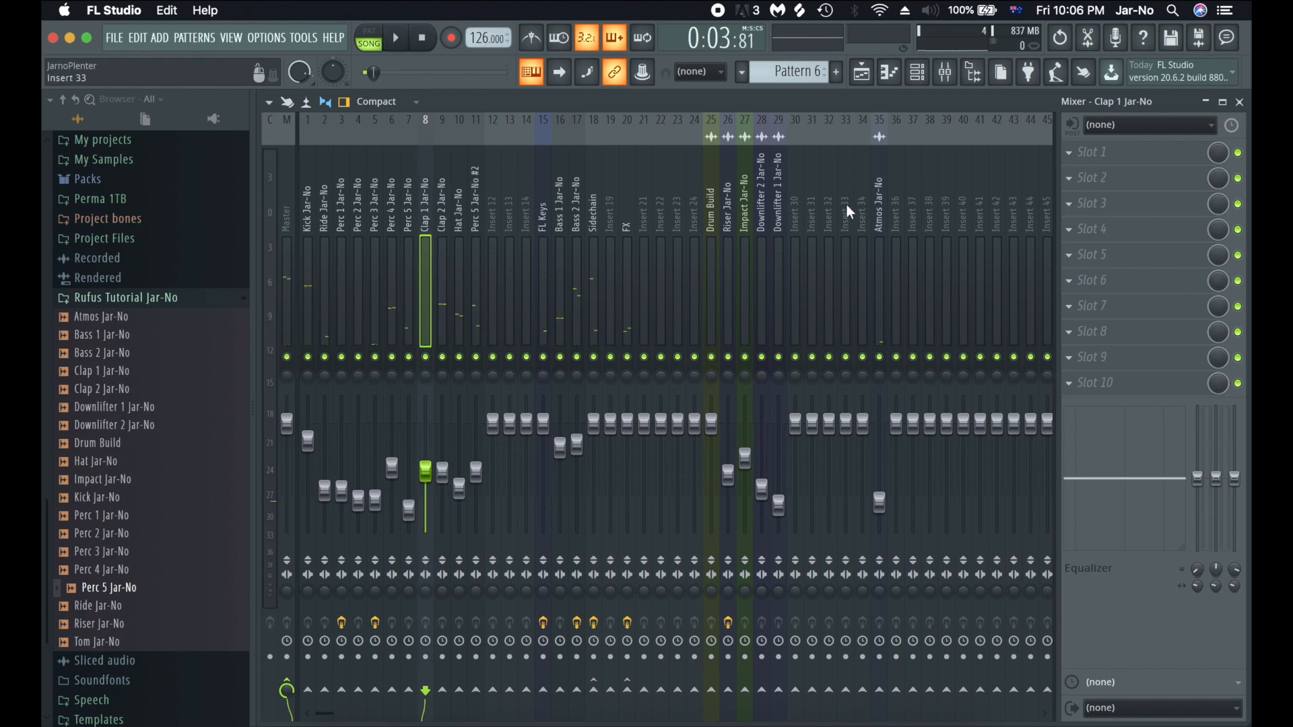
click(1241, 102)
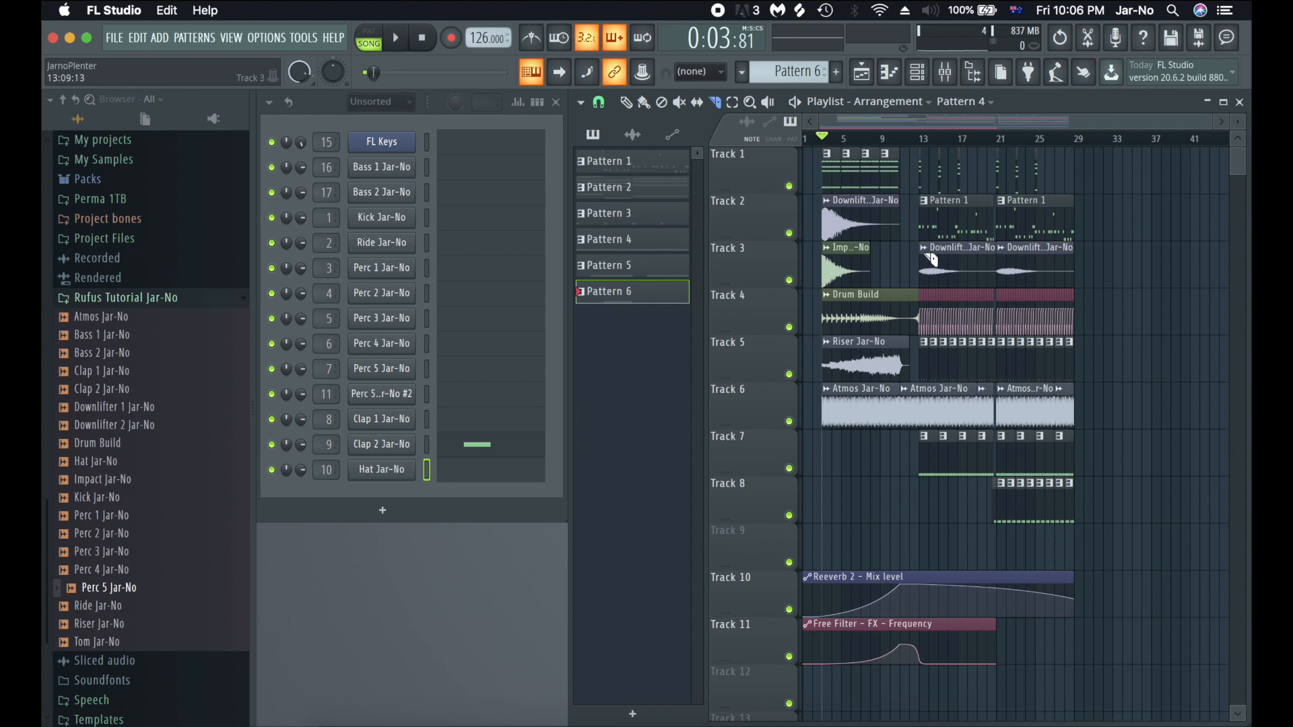
- Load Fruity Limiter into the first effect slot of the Master mixer track
click(952, 74)
click(292, 256)
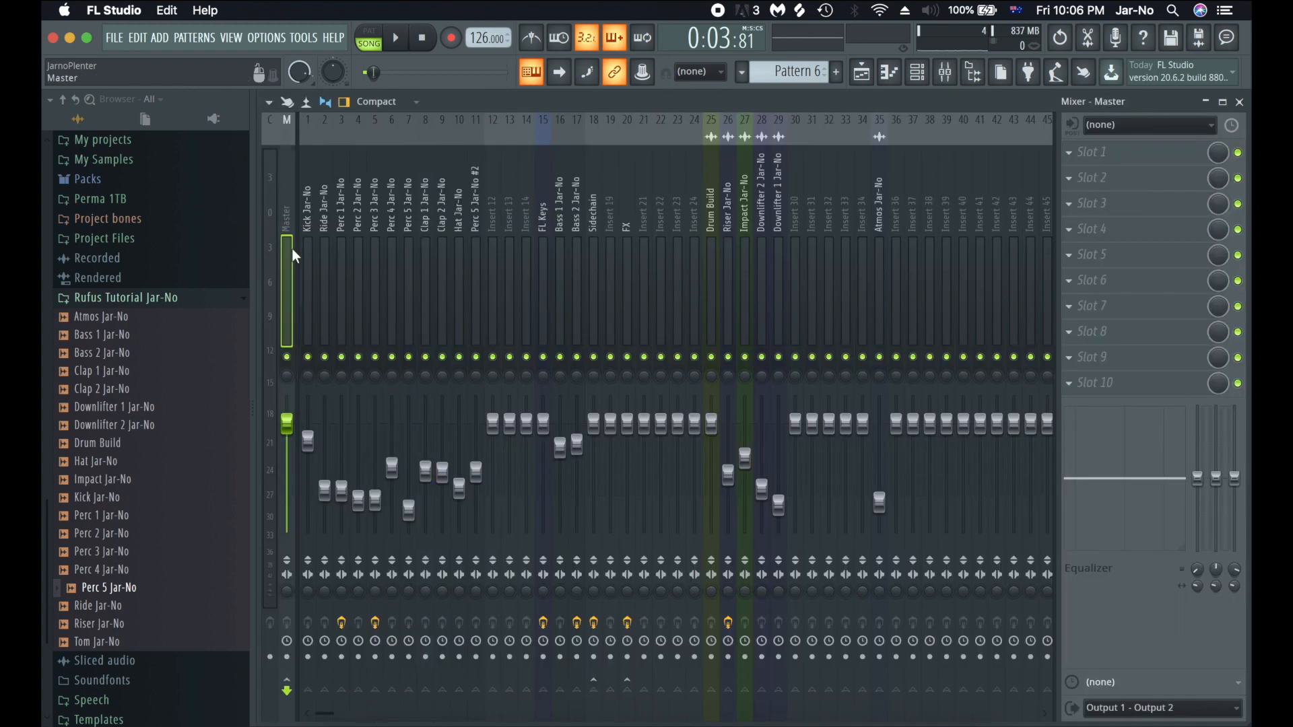
click(1074, 155)
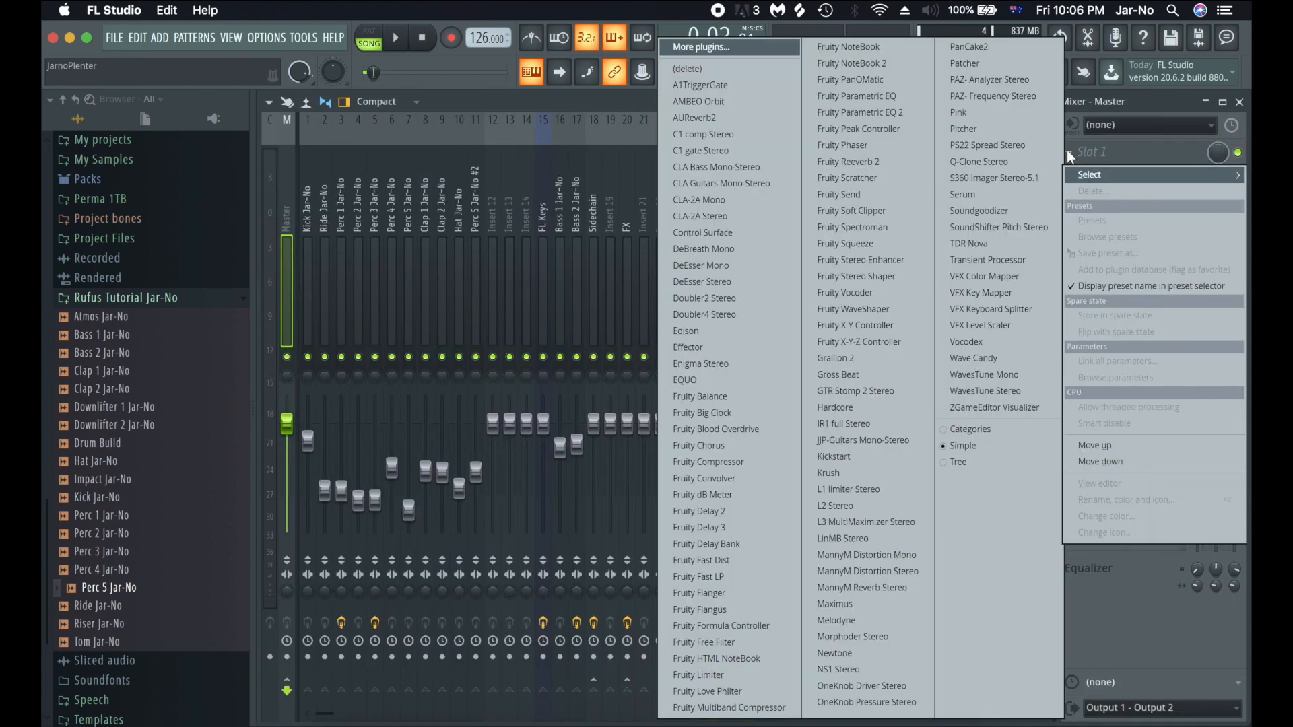
click(714, 676)
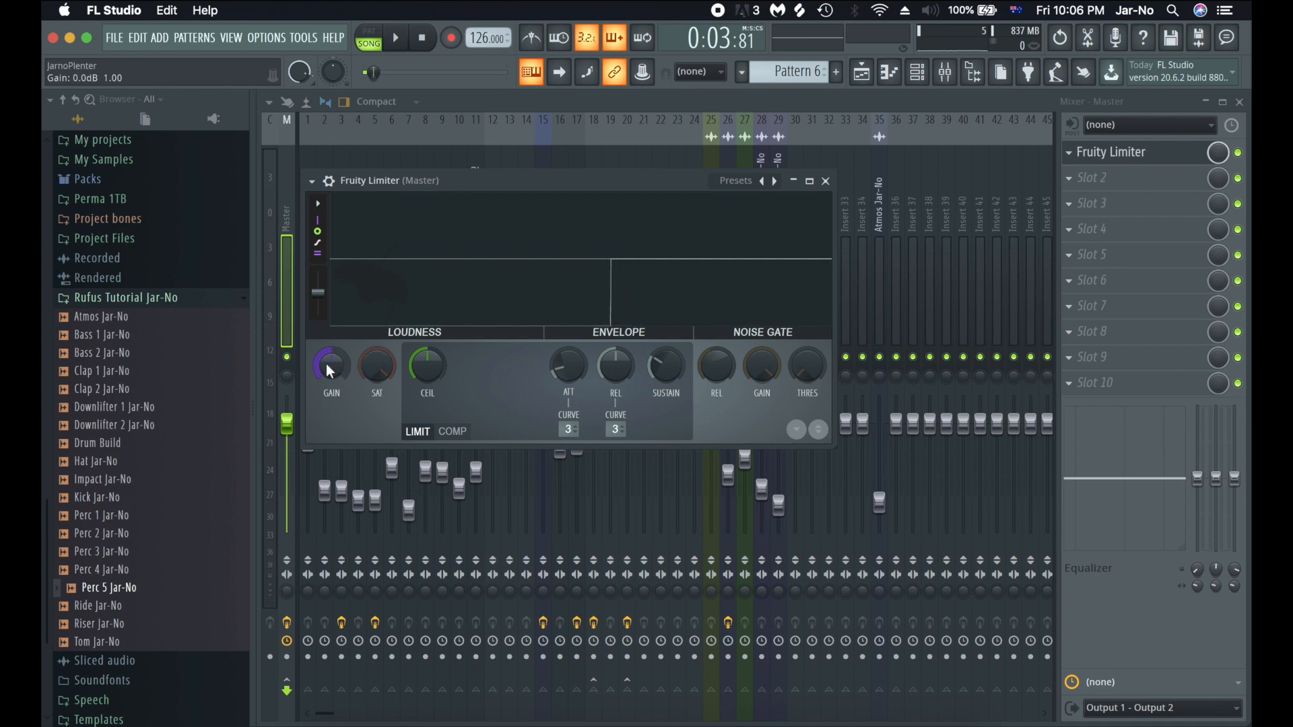
- Raise the Master Fruity Limiter's gain by ear while playing the arrangement from bar 3
key(space)
drag(333, 365, 333, 336)
key(space)
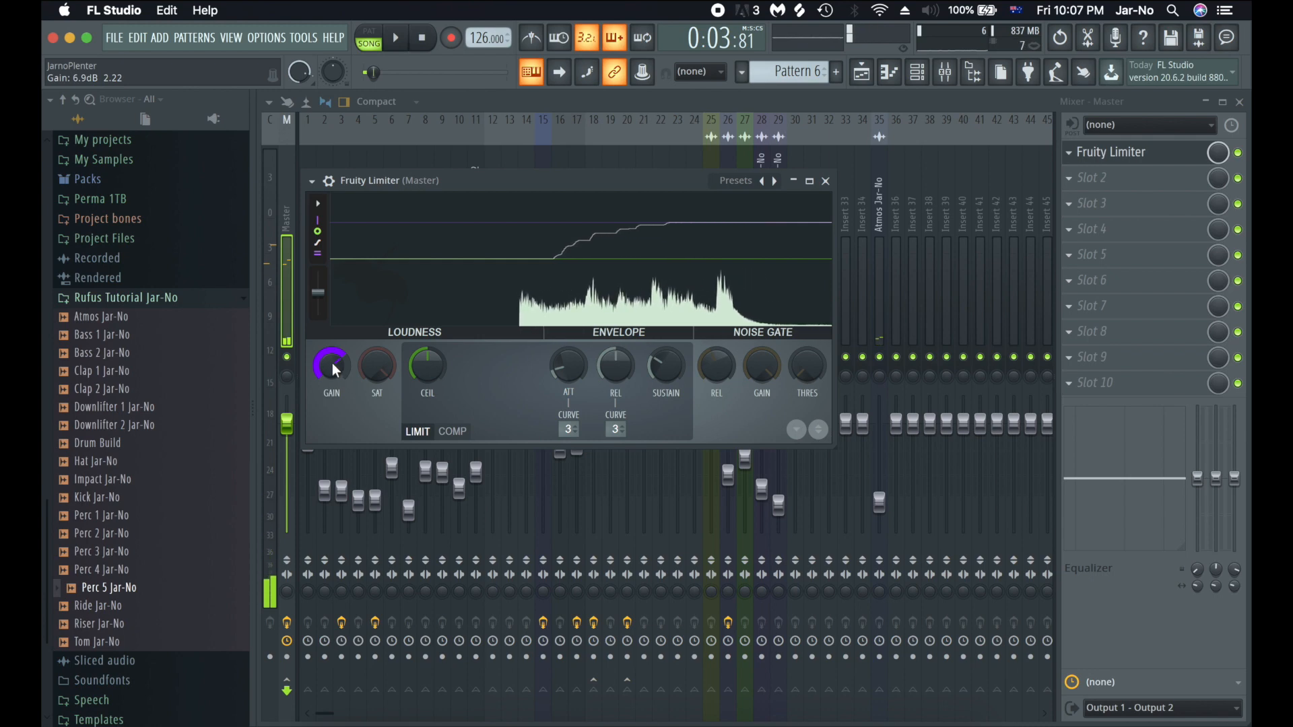
key(space)
drag(333, 362, 333, 343)
key(space)
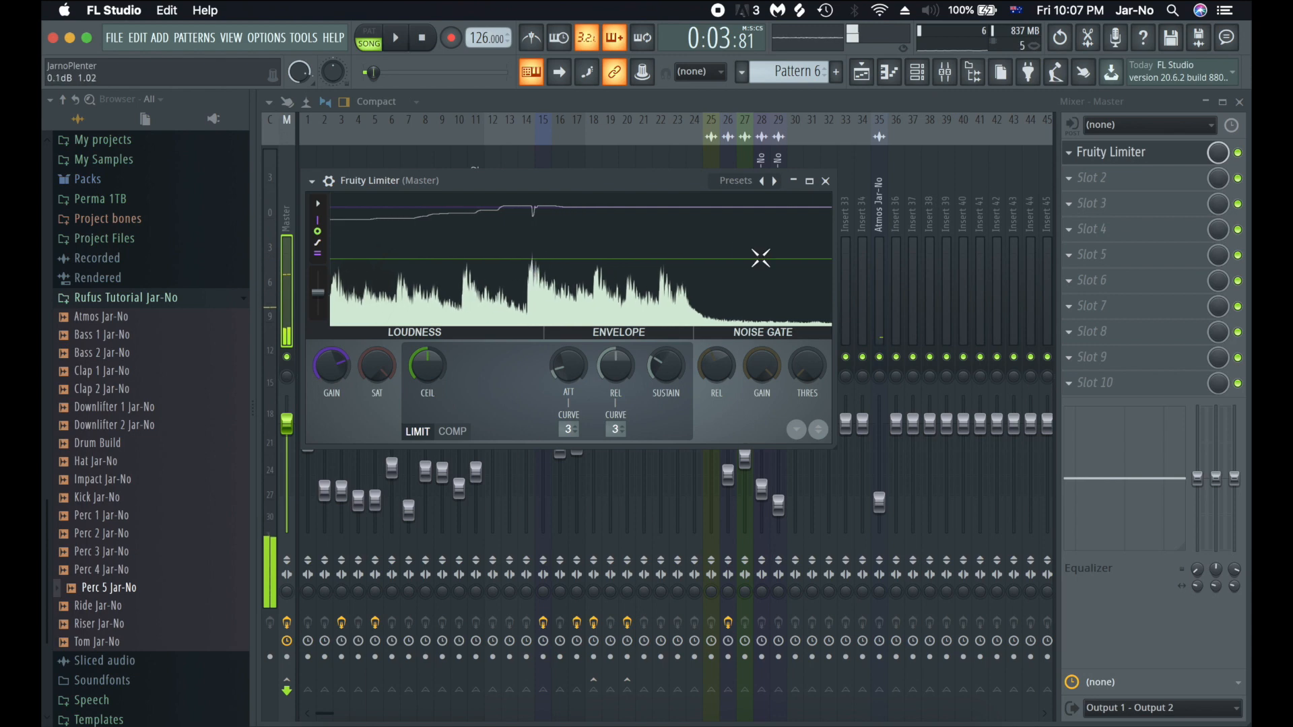
- Close the mixer and limiter windows and listen to the arrangement from bar 3 through the second drop section
click(1241, 102)
key(space)
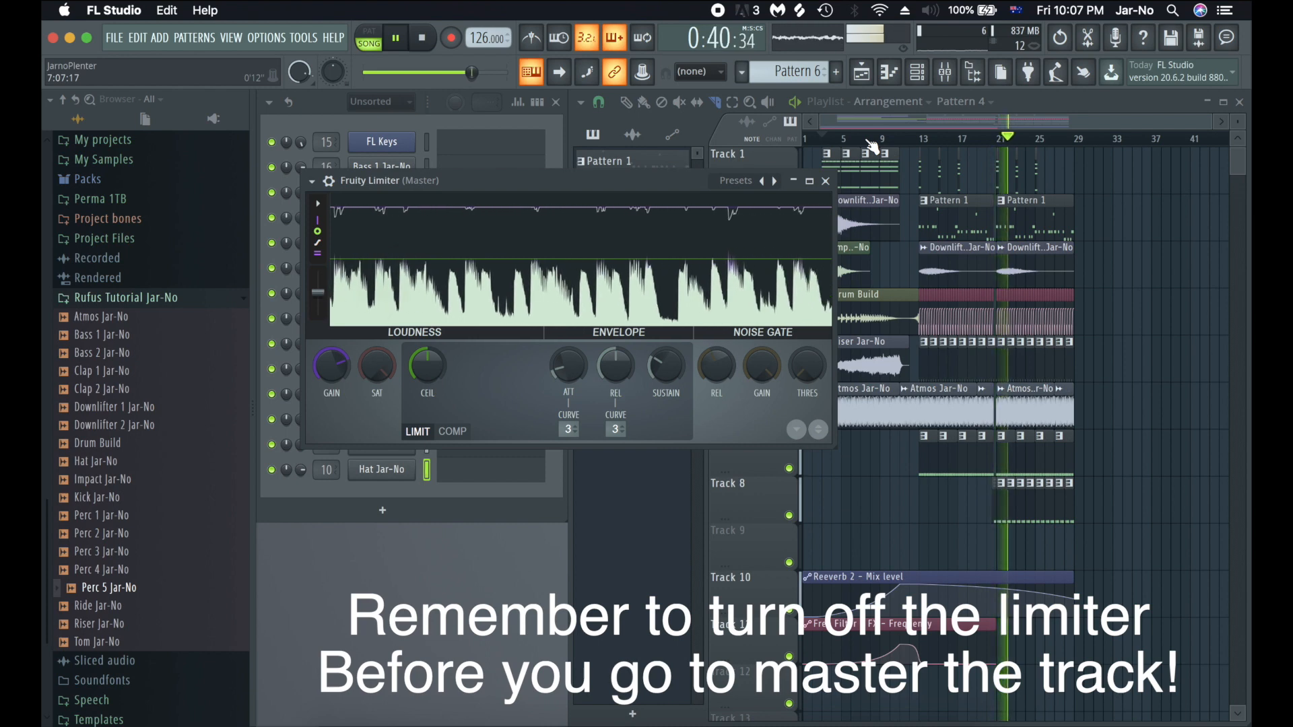
click(826, 181)
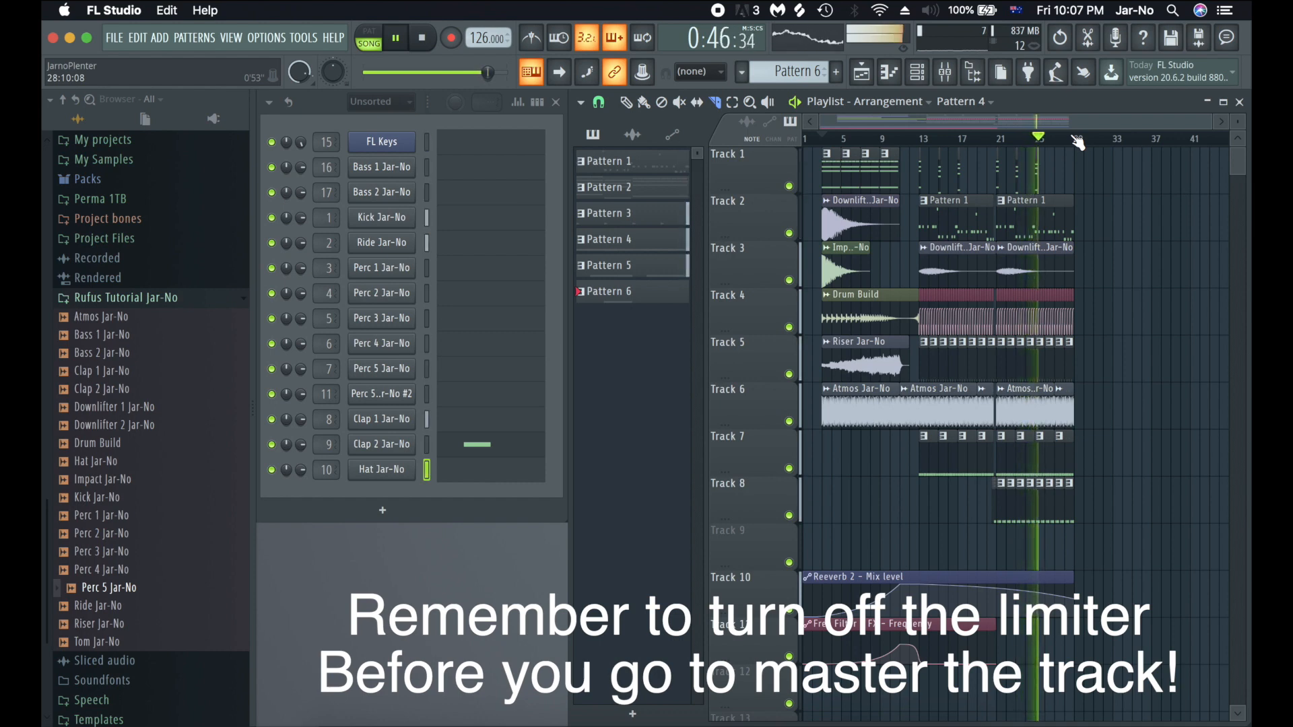
click(315, 103)
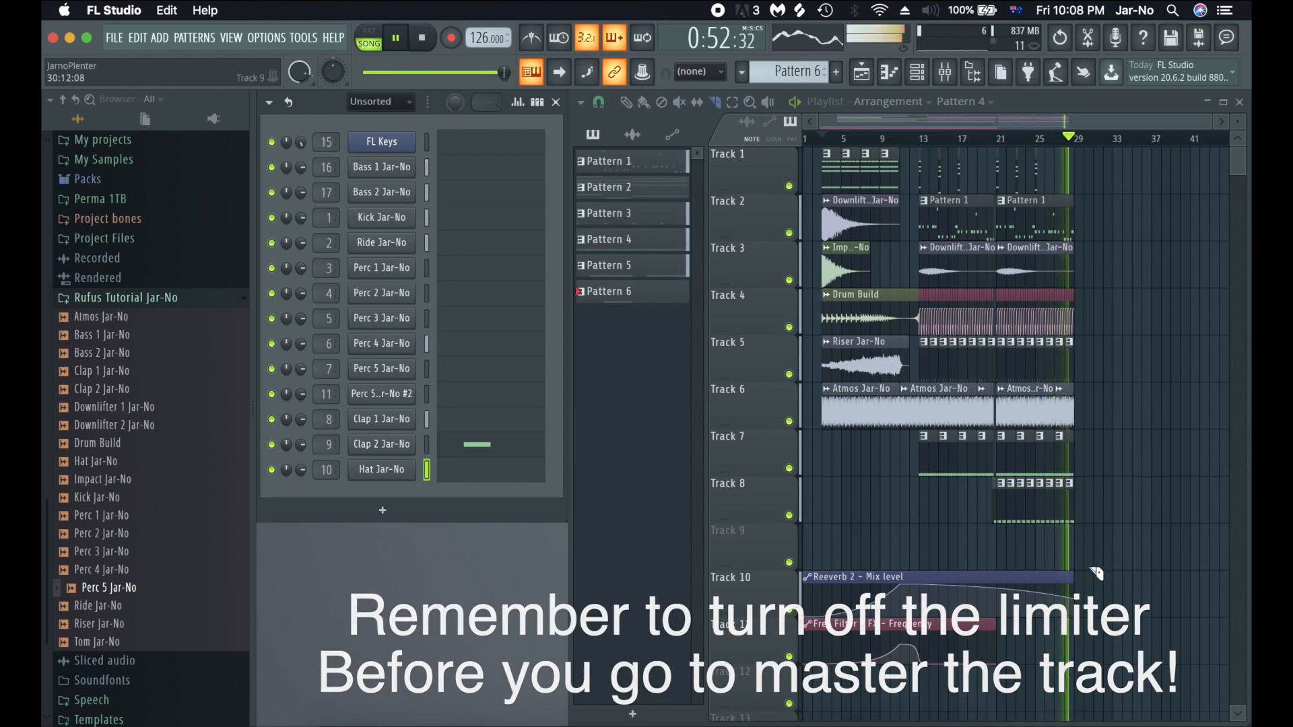
key(space)
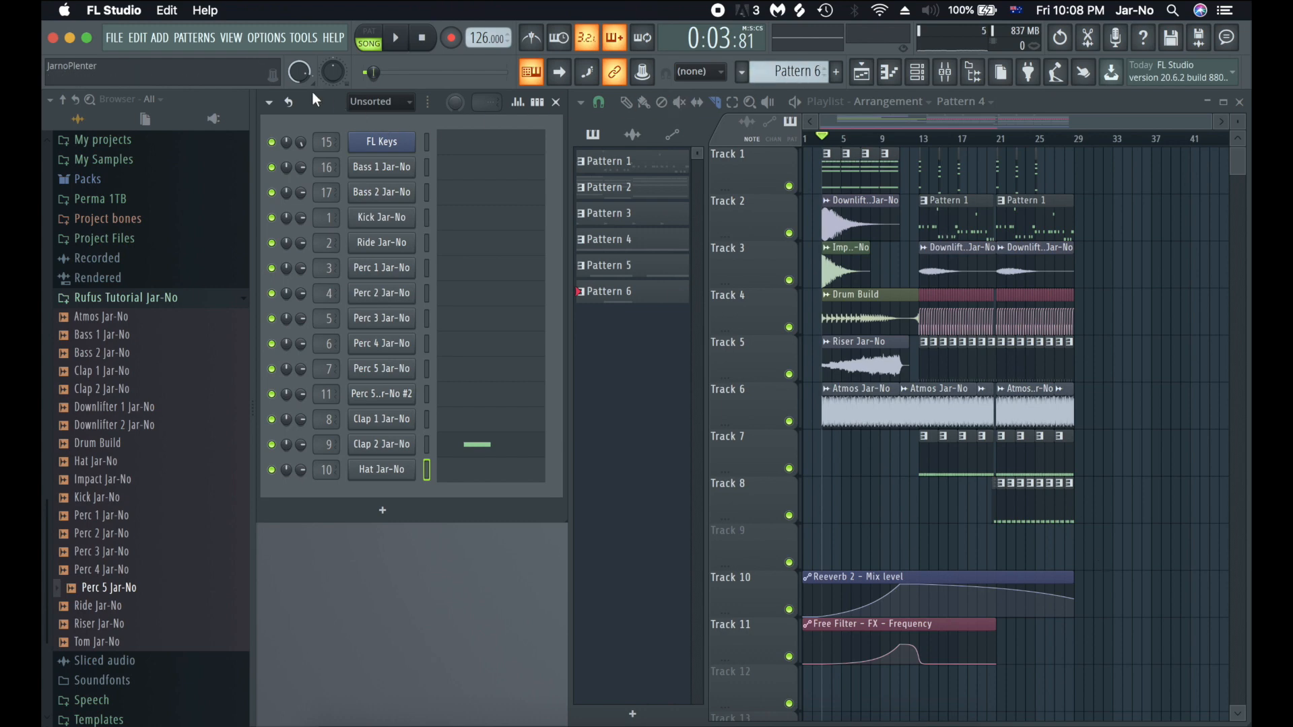
- Collapse the expanded sample folder in the browser to show the top-level folders
click(62, 100)
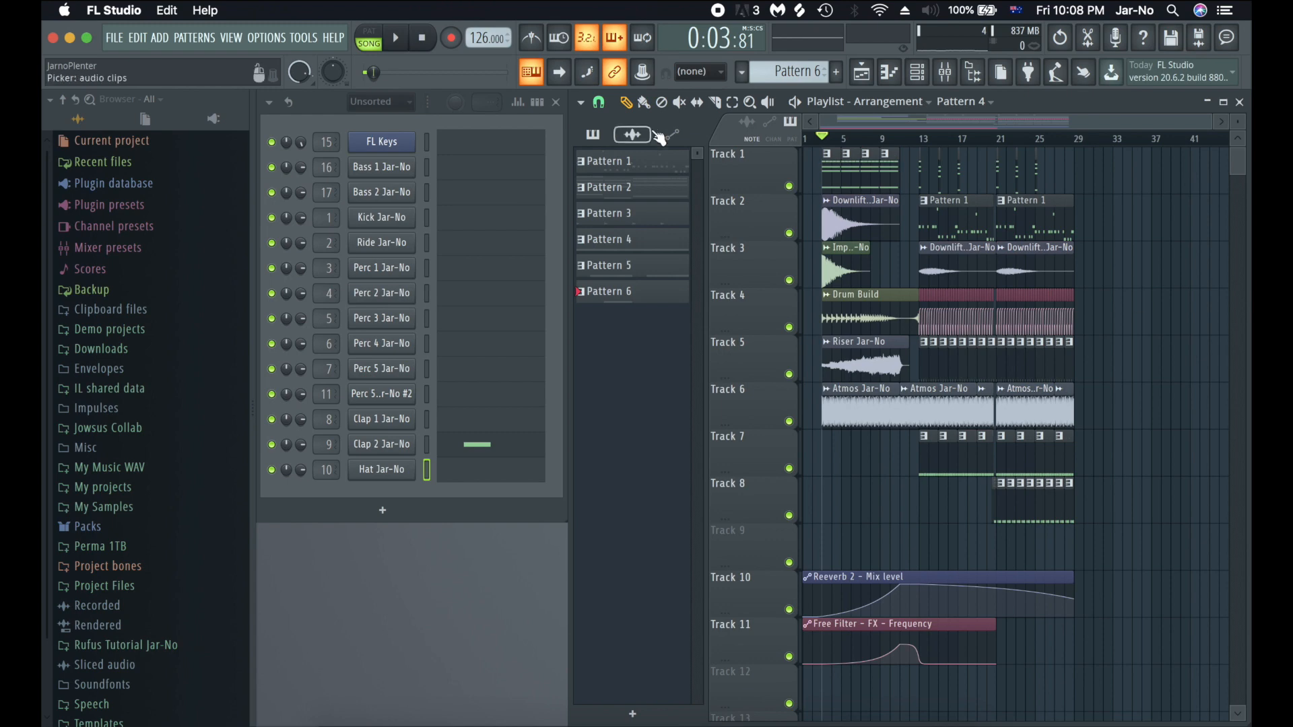
scroll(874, 298, up, 2)
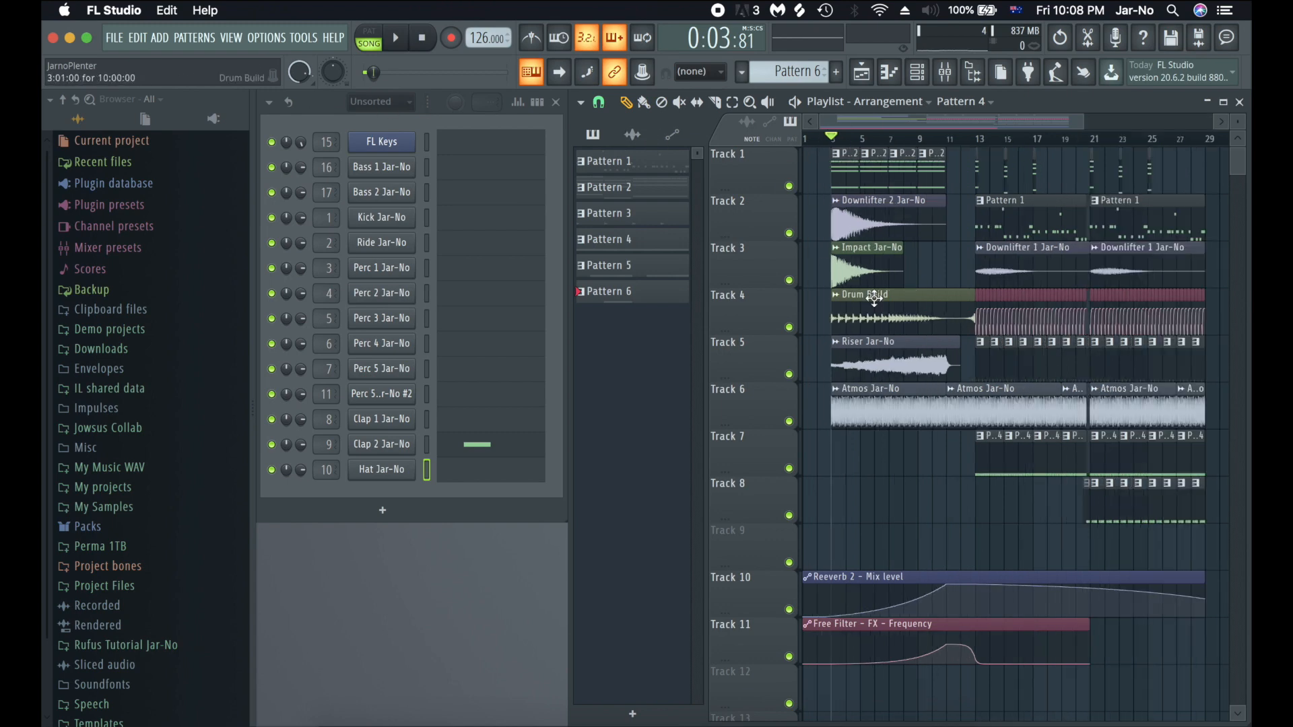